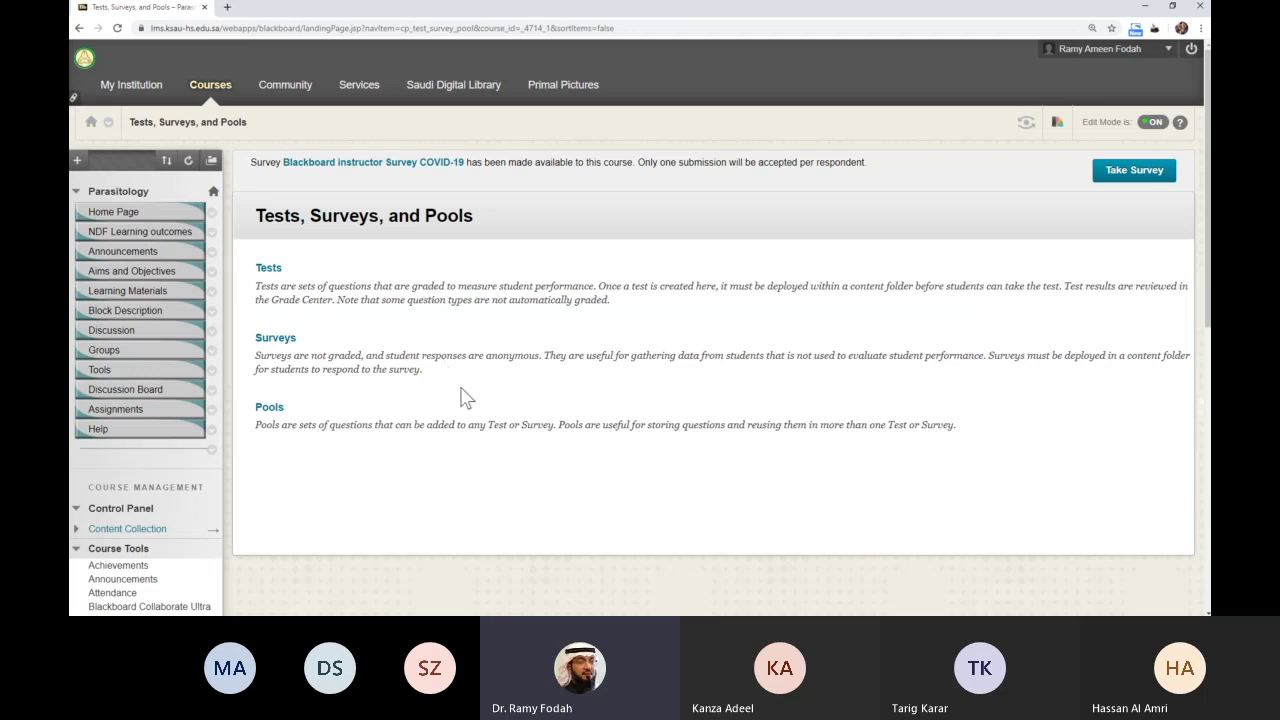
- Open the Parasitology course's question pools and look through the list of existing pools
{"action": "left_click", "coordinate": [272, 408]}
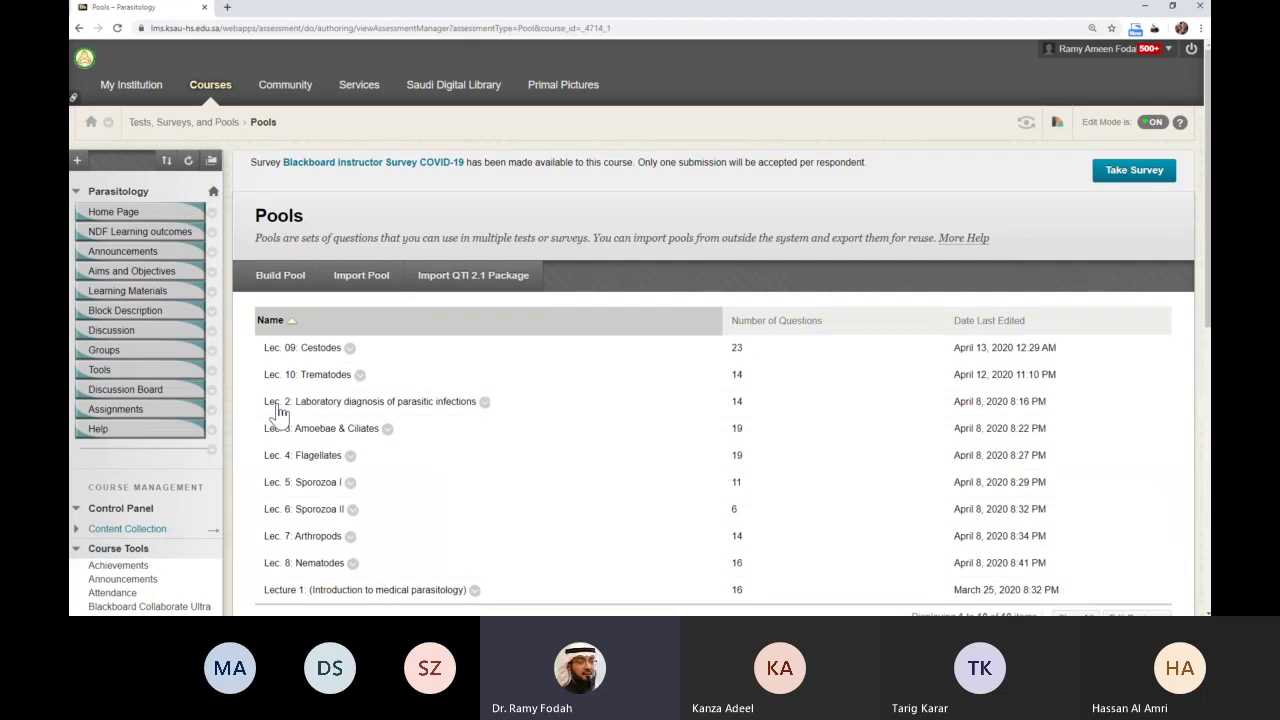
{"action": "scroll", "coordinate": [290, 425], "scroll_direction": "down", "scroll_amount": 3}
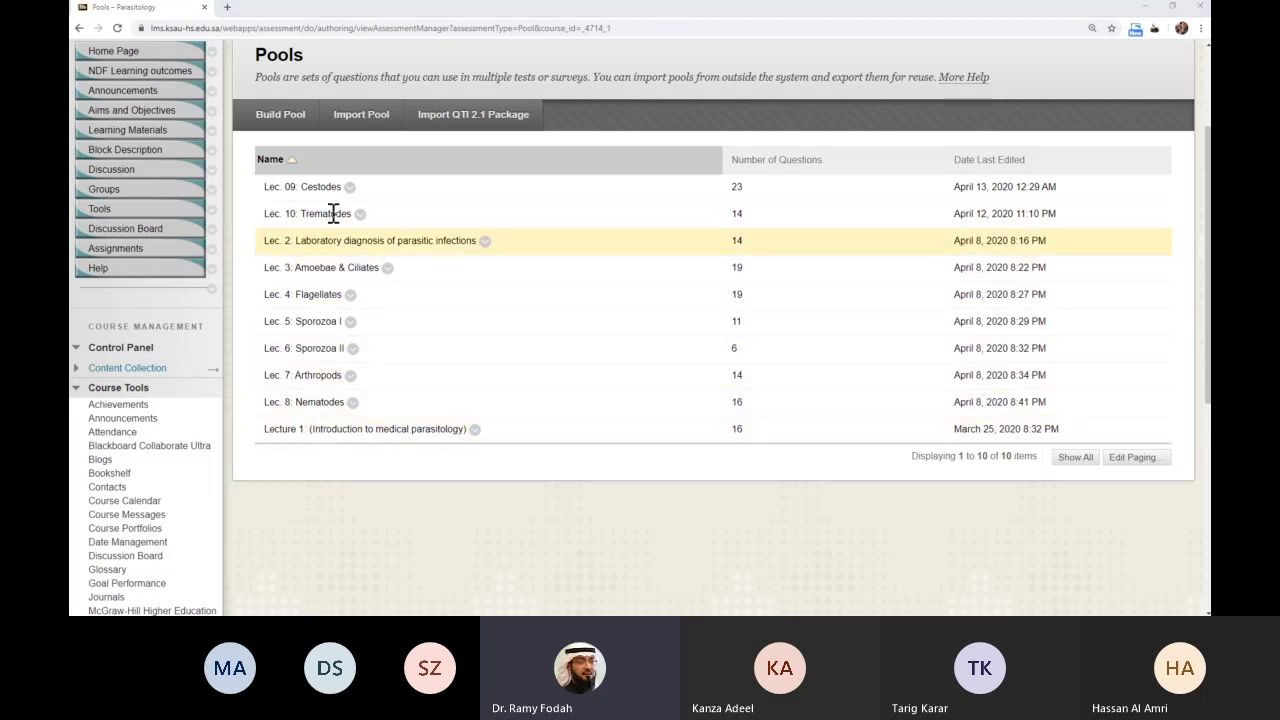
{"action": "scroll", "coordinate": [329, 400], "scroll_direction": "up", "scroll_amount": 1}
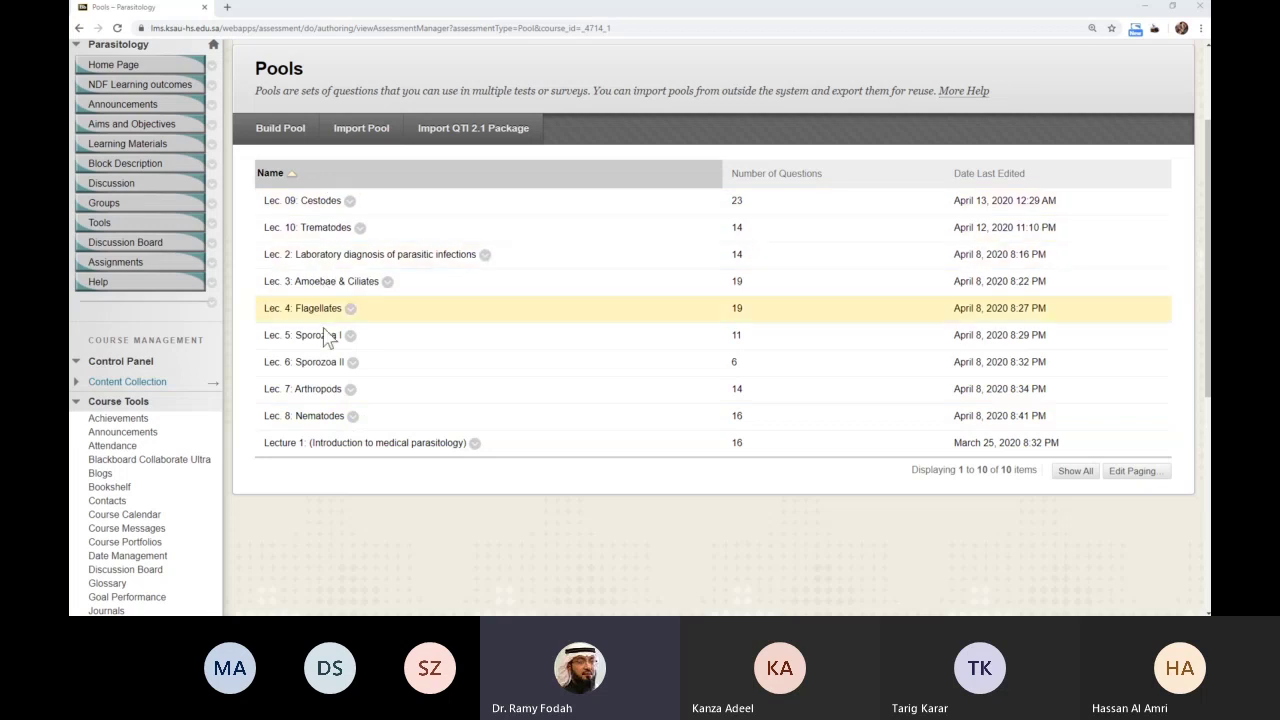
- Build a new question pool named "Pool 1", leaving its description and instructions empty, and submit it
{"action": "left_click", "coordinate": [282, 138]}
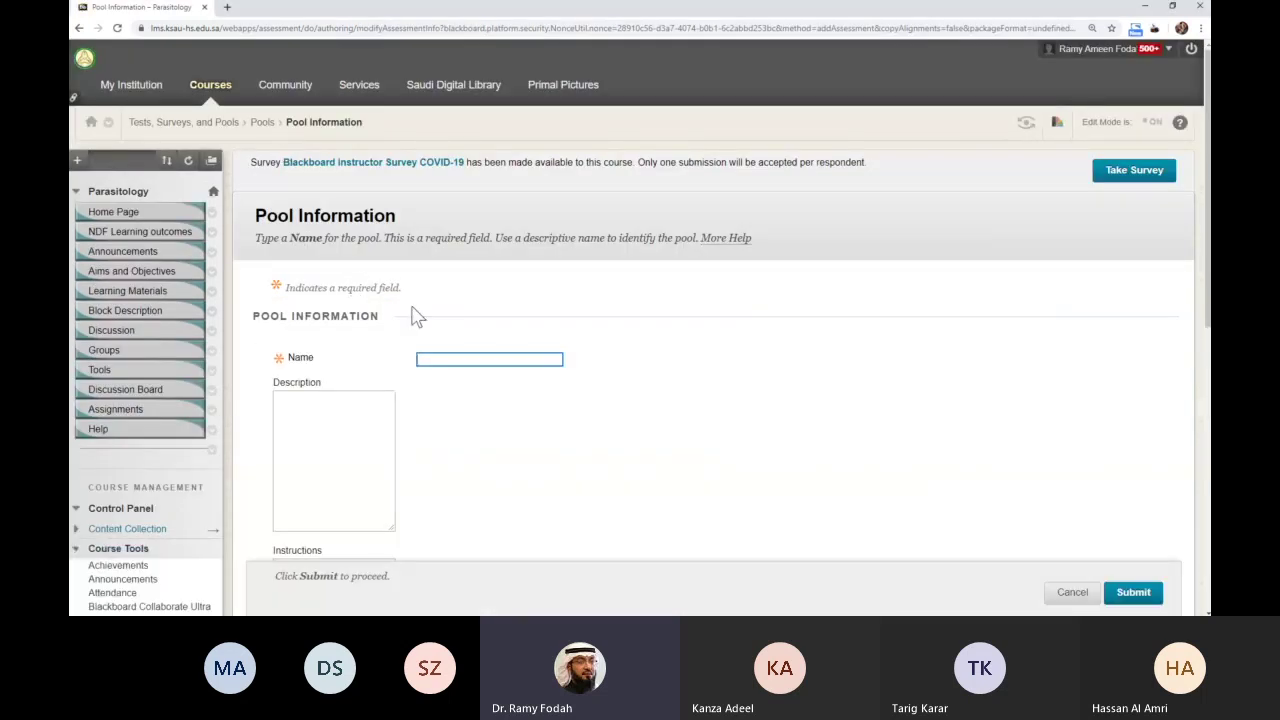
{"action": "type", "text": "Pool 1"}
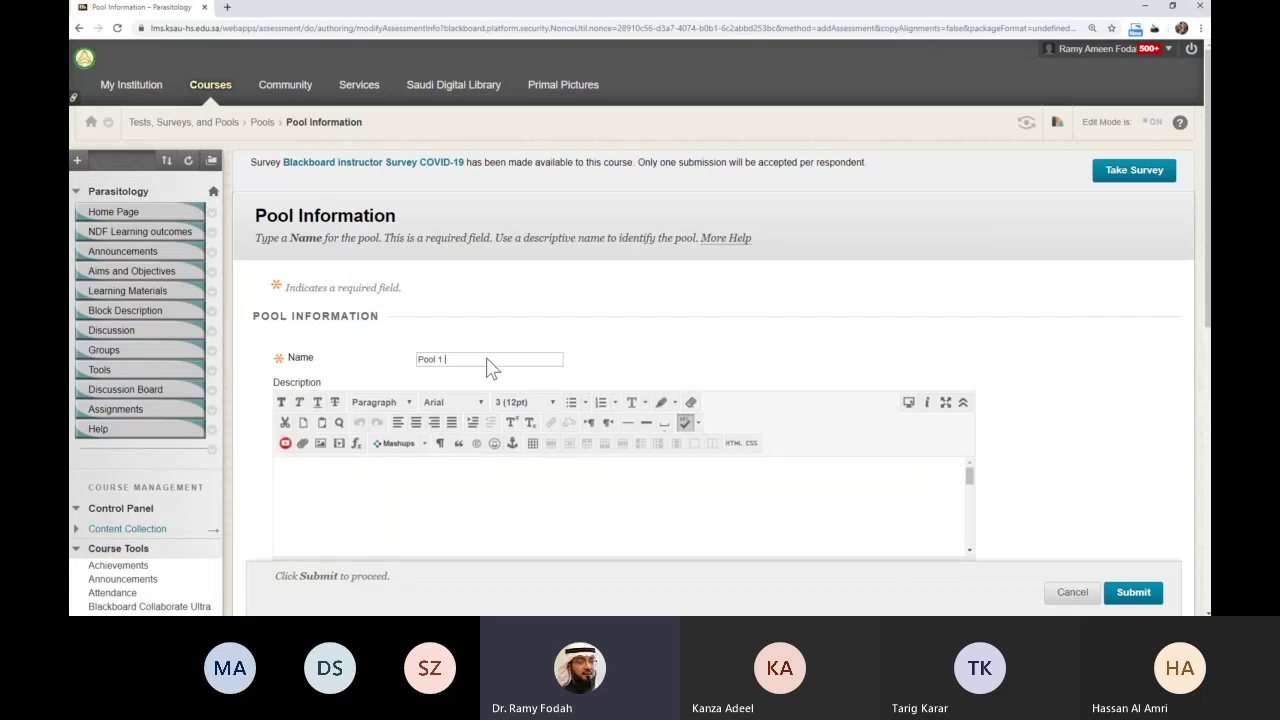
{"action": "scroll", "coordinate": [914, 271], "scroll_direction": "down", "scroll_amount": 3}
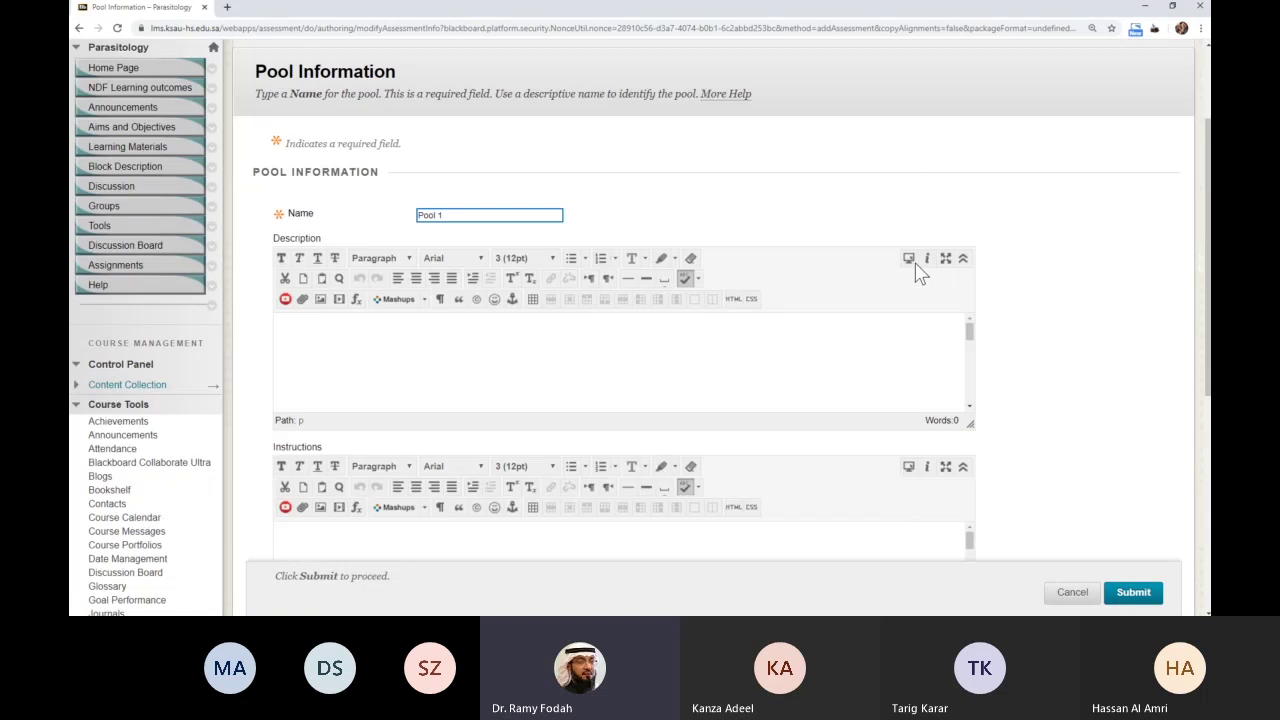
{"action": "left_click", "coordinate": [1133, 560]}
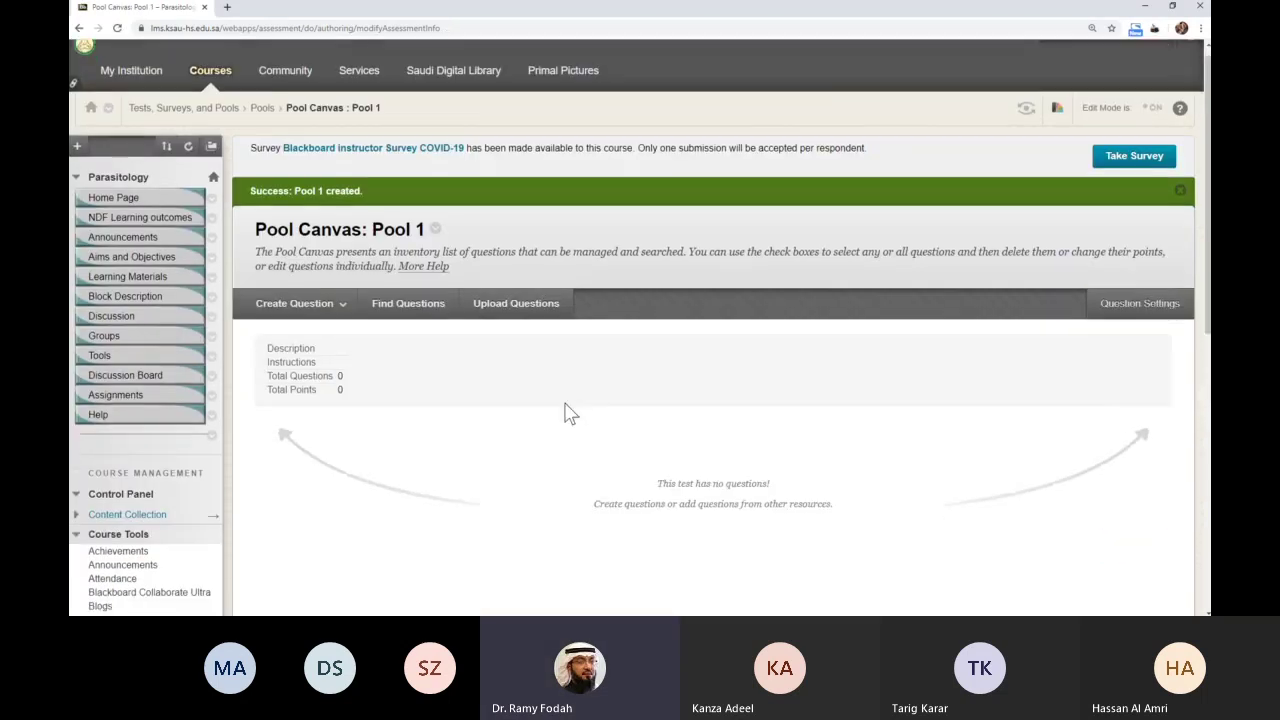
- Open a new Essay question in Pool 1, examine its question, answer, rubric and category sections, and cancel it
{"action": "scroll", "coordinate": [560, 410], "scroll_direction": "down", "scroll_amount": 2}
{"action": "scroll", "coordinate": [440, 323], "scroll_direction": "up", "scroll_amount": 1}
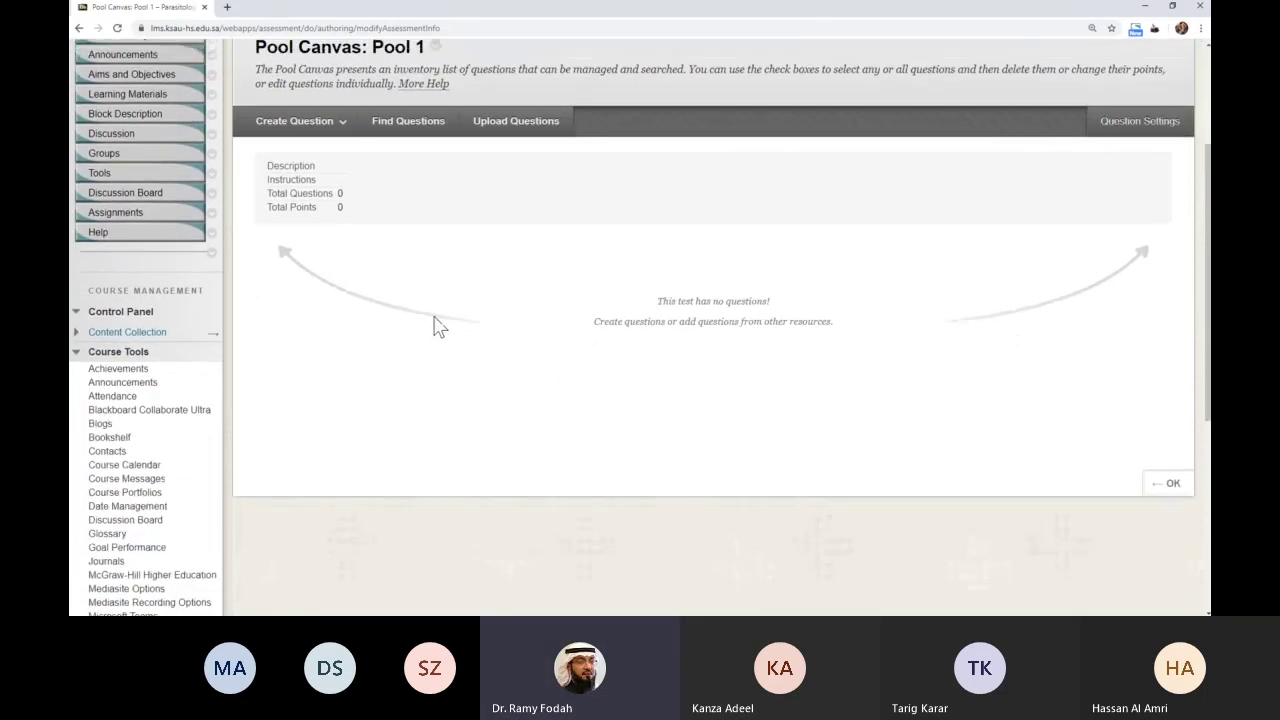
{"action": "left_click", "coordinate": [338, 190]}
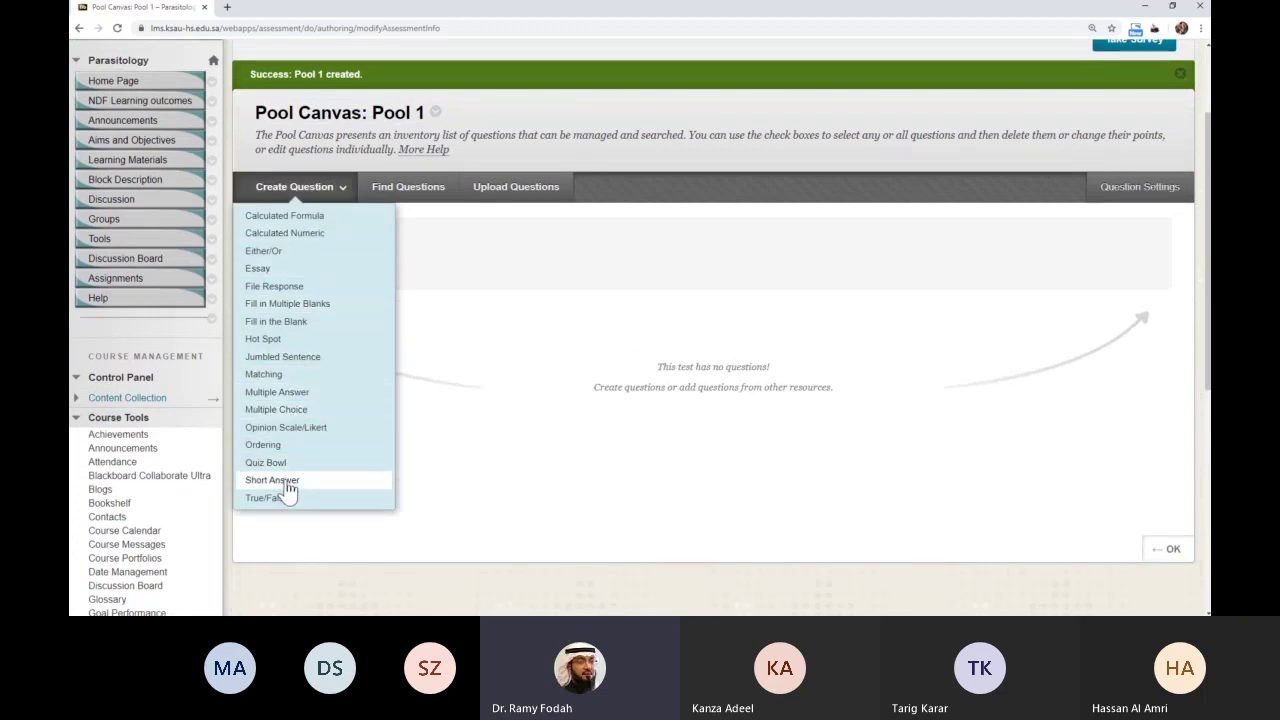
{"action": "left_click", "coordinate": [260, 268]}
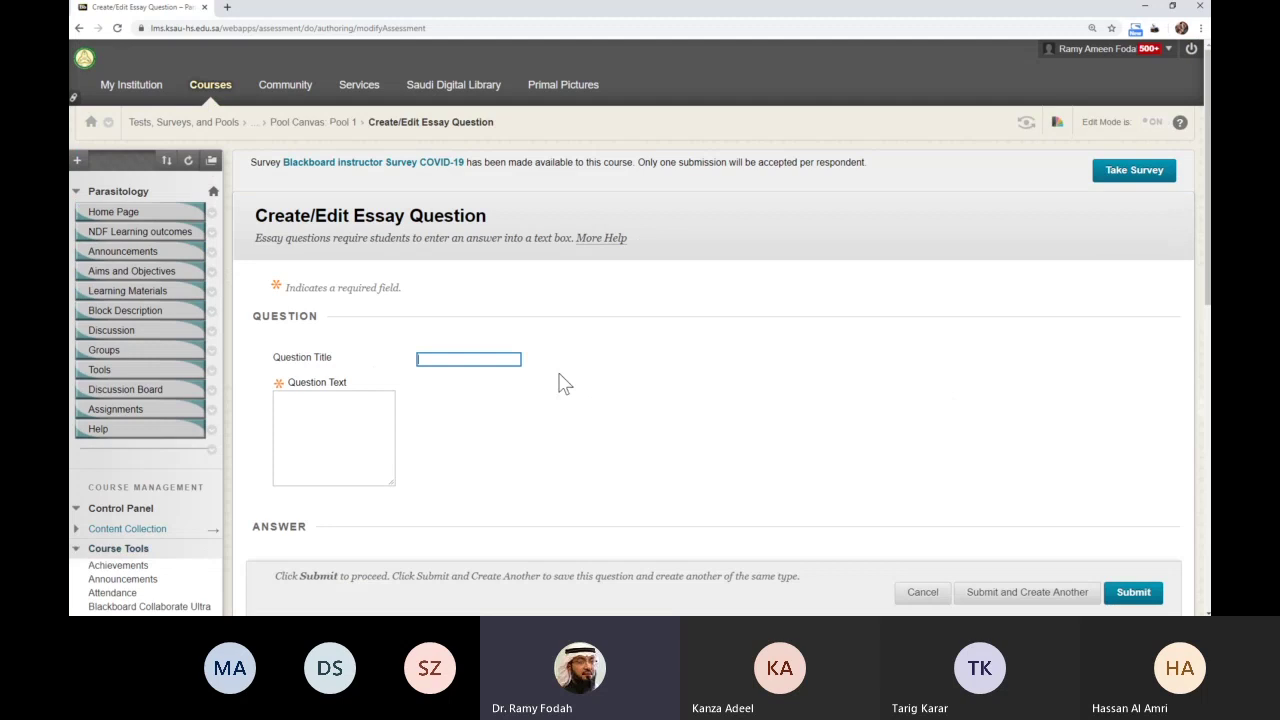
{"action": "scroll", "coordinate": [565, 385], "scroll_direction": "down", "scroll_amount": 2}
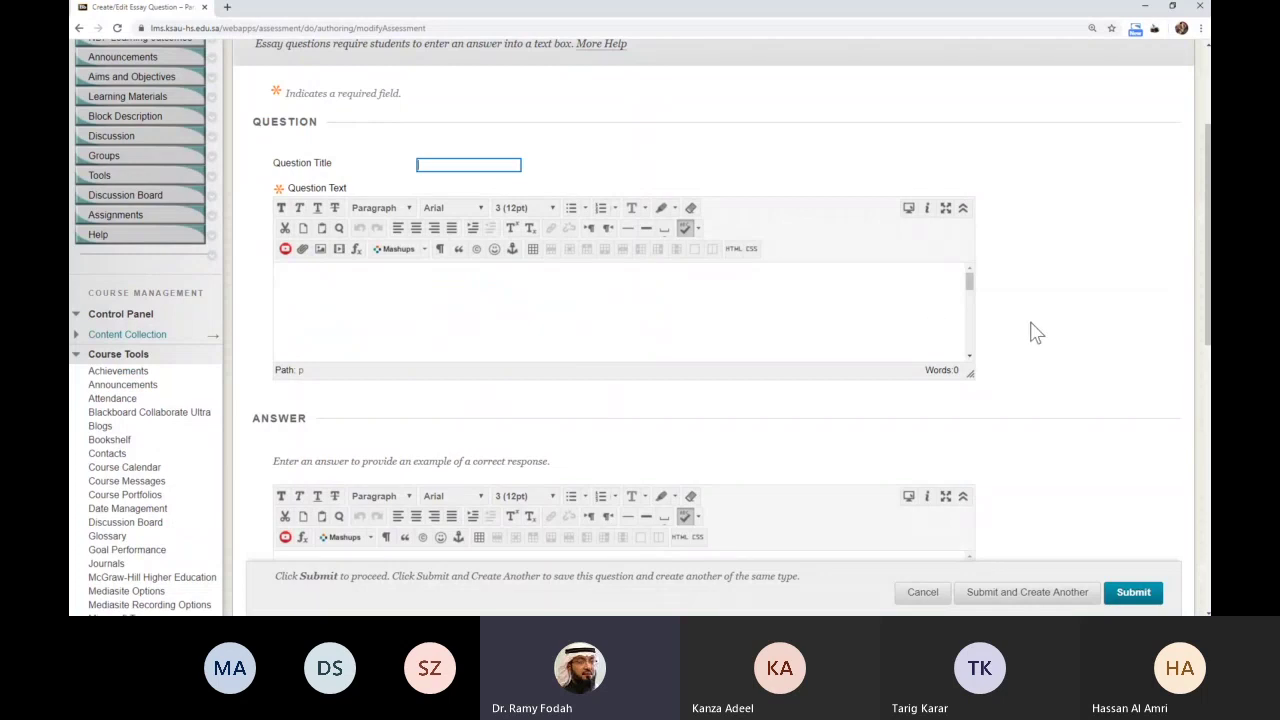
{"action": "scroll", "coordinate": [1035, 333], "scroll_direction": "down", "scroll_amount": 1}
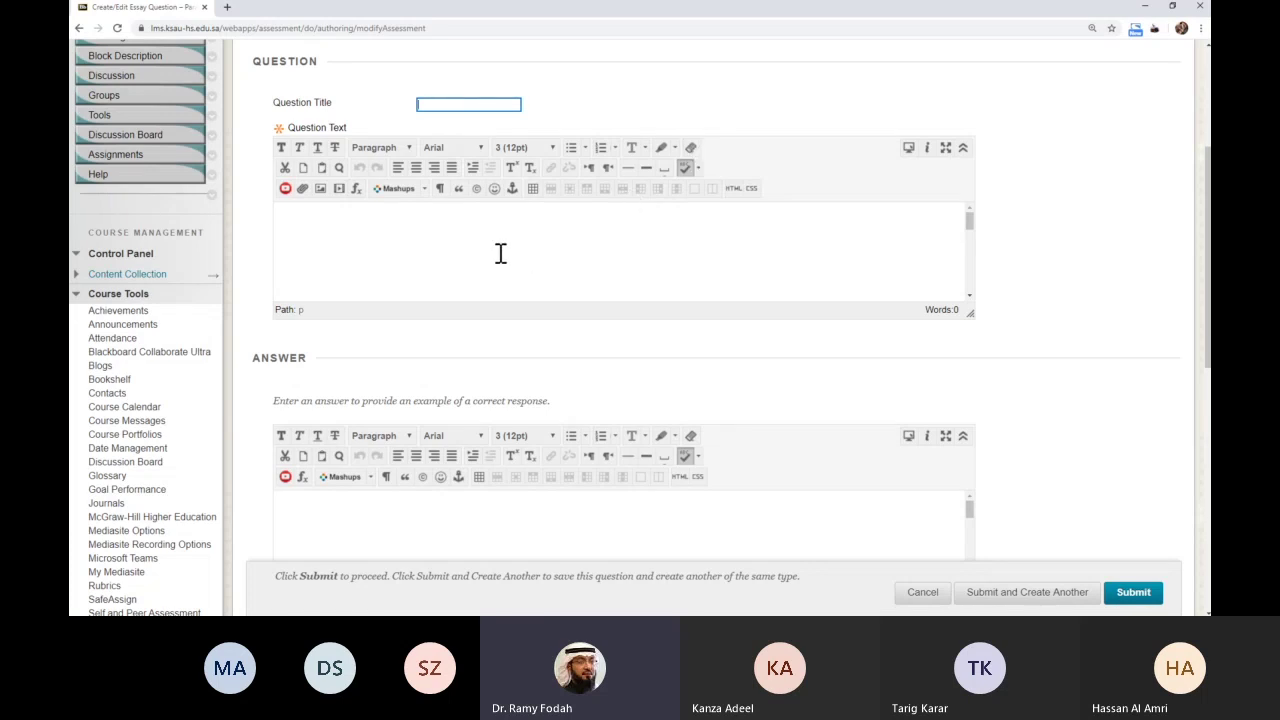
{"action": "scroll", "coordinate": [1045, 296], "scroll_direction": "down", "scroll_amount": 3}
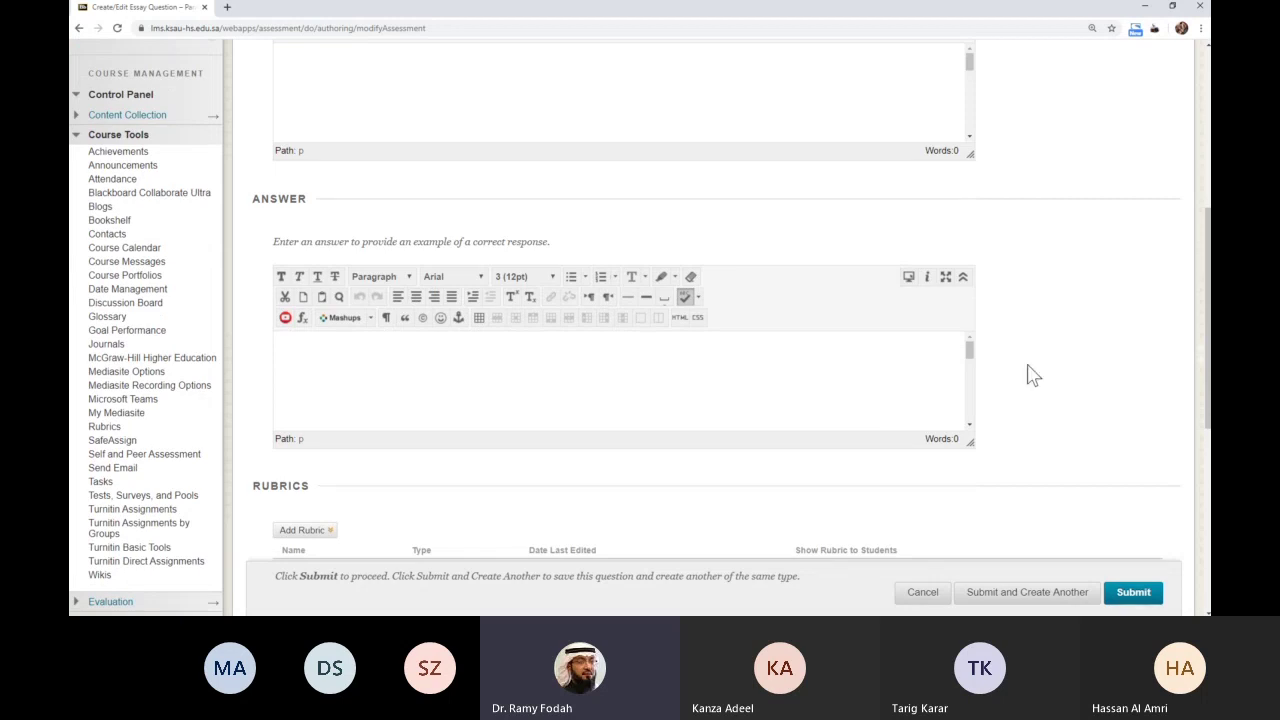
{"action": "scroll", "coordinate": [1080, 366], "scroll_direction": "down", "scroll_amount": 1}
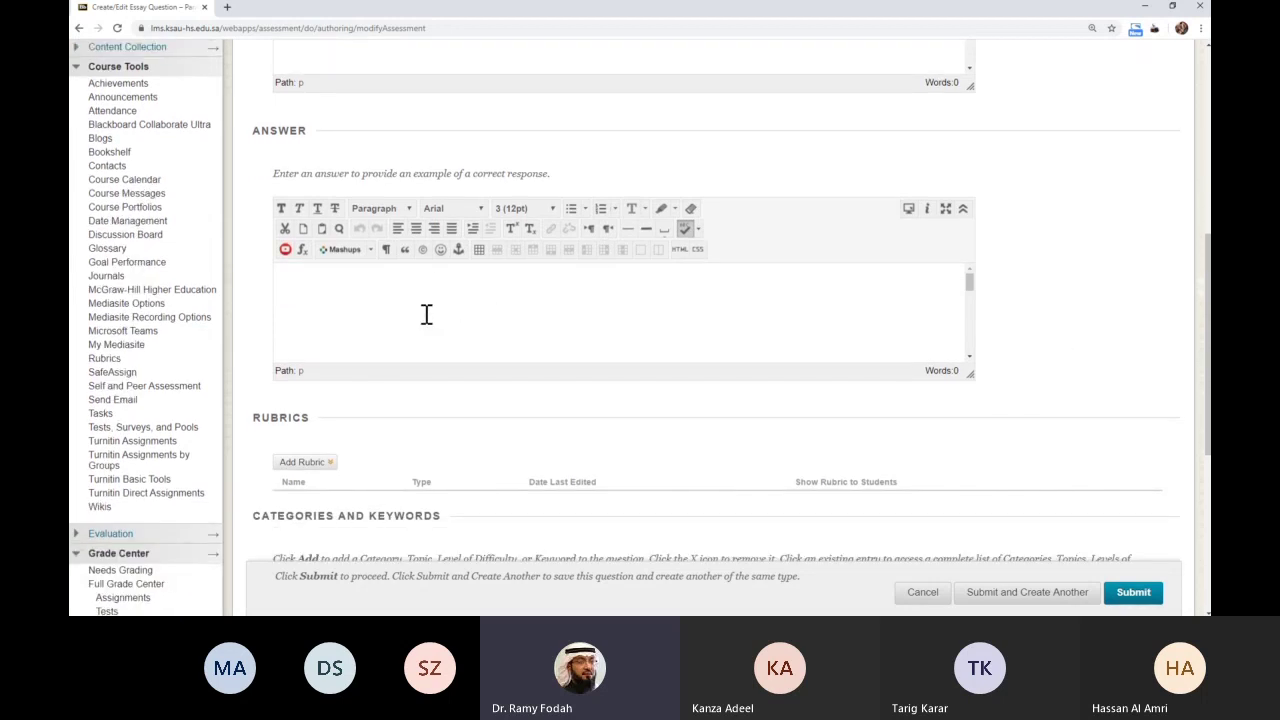
{"action": "scroll", "coordinate": [443, 423], "scroll_direction": "down", "scroll_amount": 4}
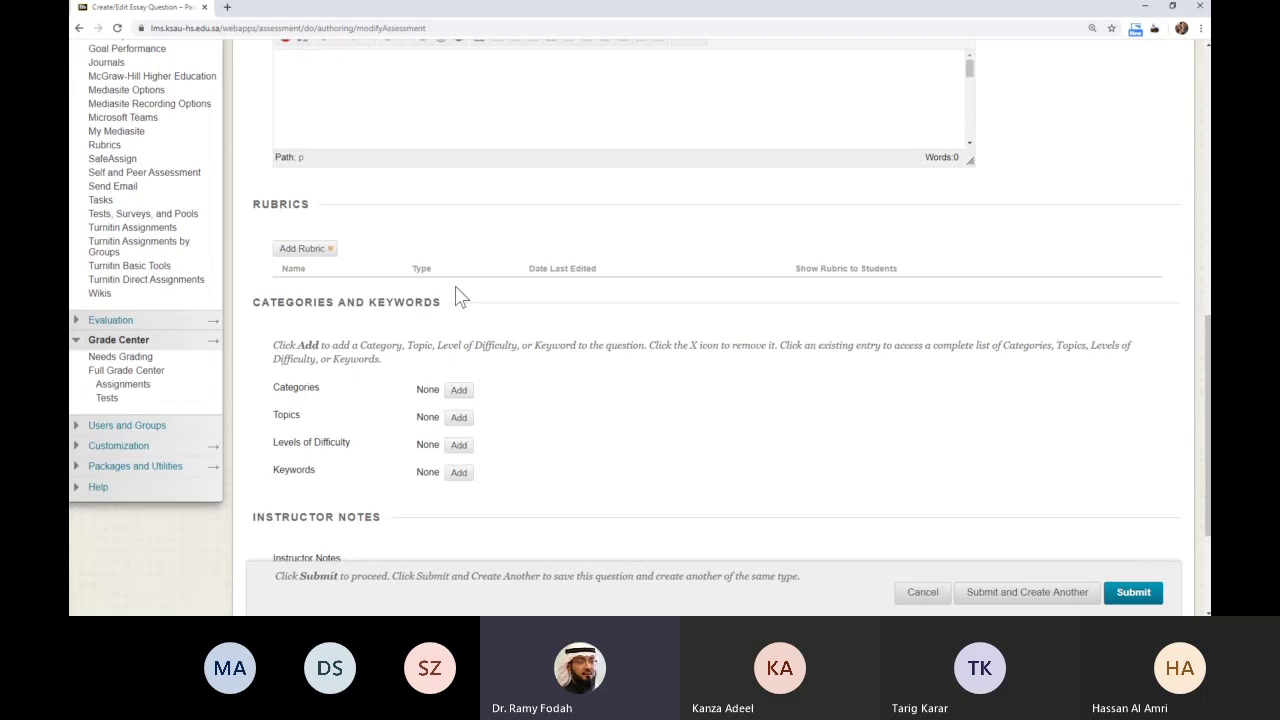
{"action": "scroll", "coordinate": [530, 362], "scroll_direction": "up", "scroll_amount": 6}
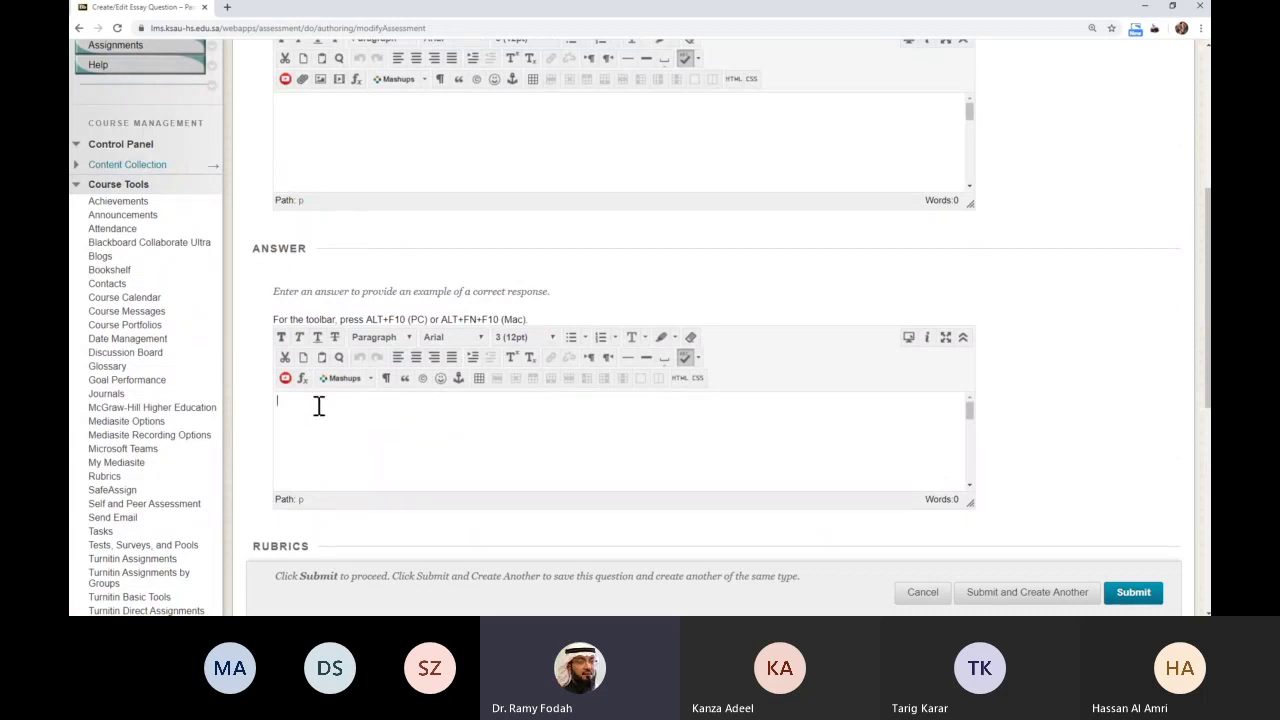
{"action": "left_click", "coordinate": [921, 593]}
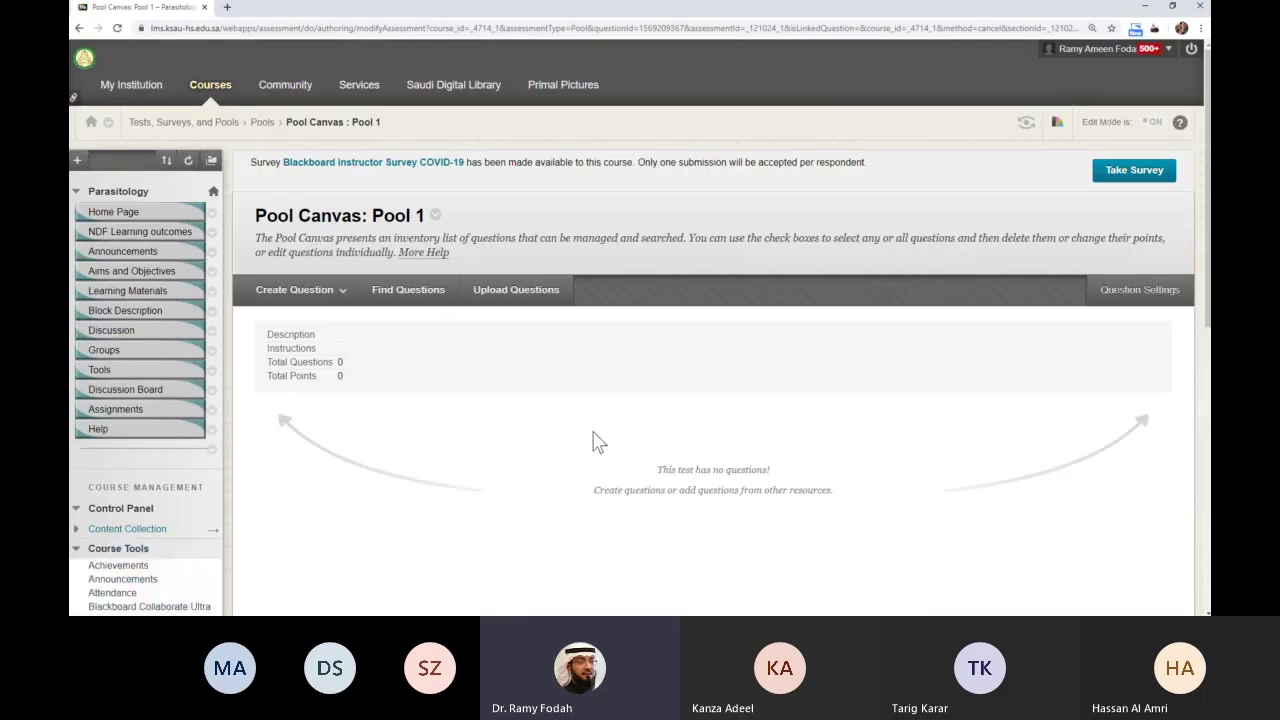
- Start creating a Short Answer question in Pool 1
{"action": "scroll", "coordinate": [594, 443], "scroll_direction": "down", "scroll_amount": 1}
{"action": "left_click", "coordinate": [298, 240]}
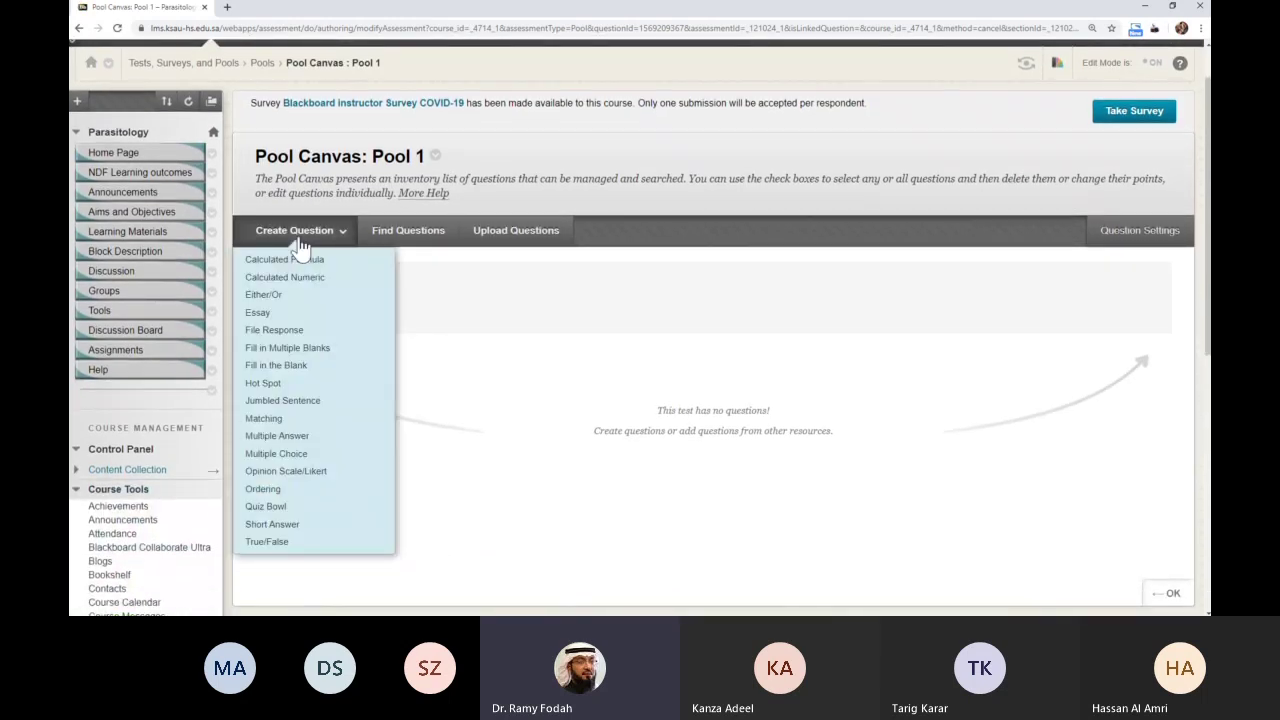
{"action": "scroll", "coordinate": [300, 245], "scroll_direction": "down", "scroll_amount": 1}
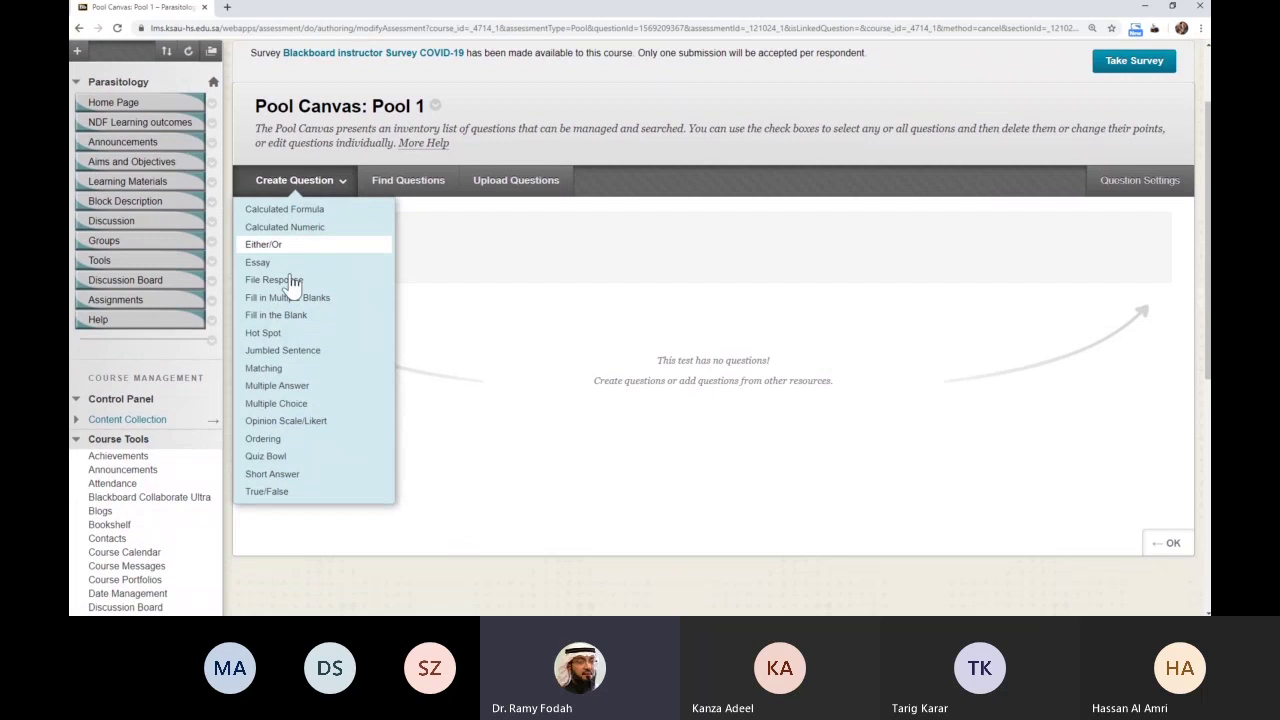
{"action": "left_click", "coordinate": [280, 492]}
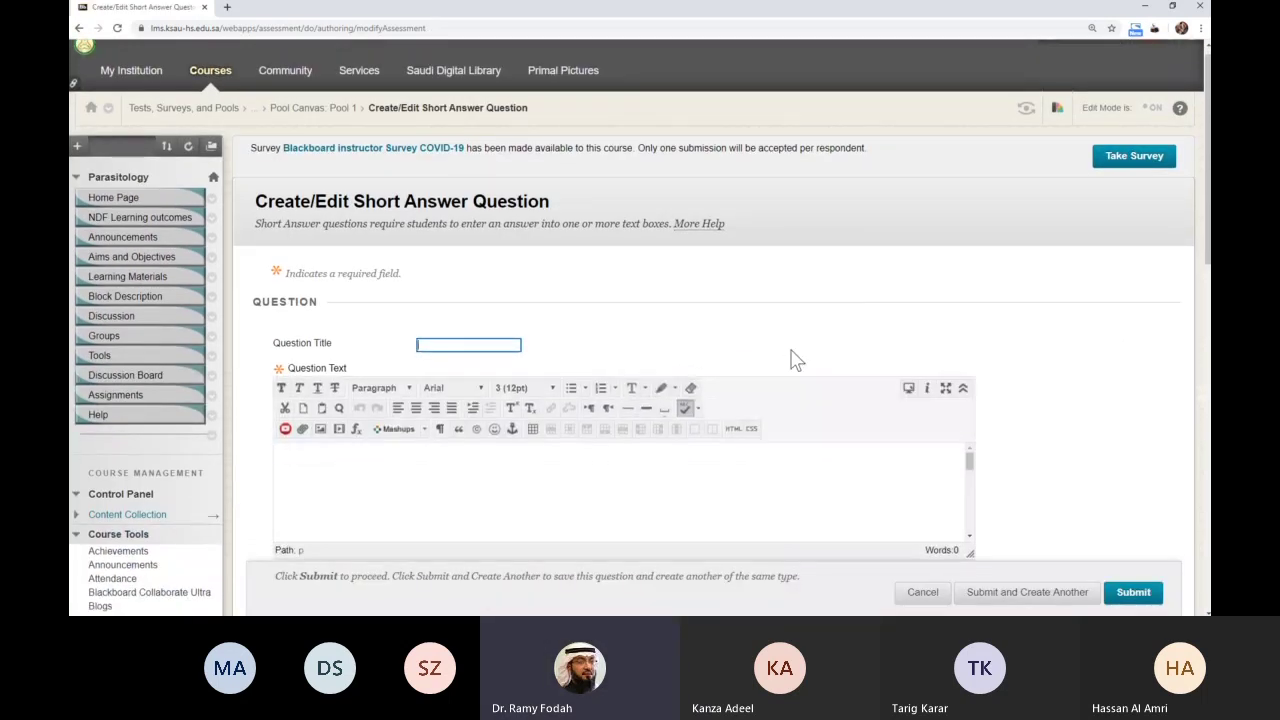
- Examine the Short Answer form's question, answer, rubric and category sections, including the choices for the number of answer rows
{"action": "scroll", "coordinate": [1100, 414], "scroll_direction": "down", "scroll_amount": 3}
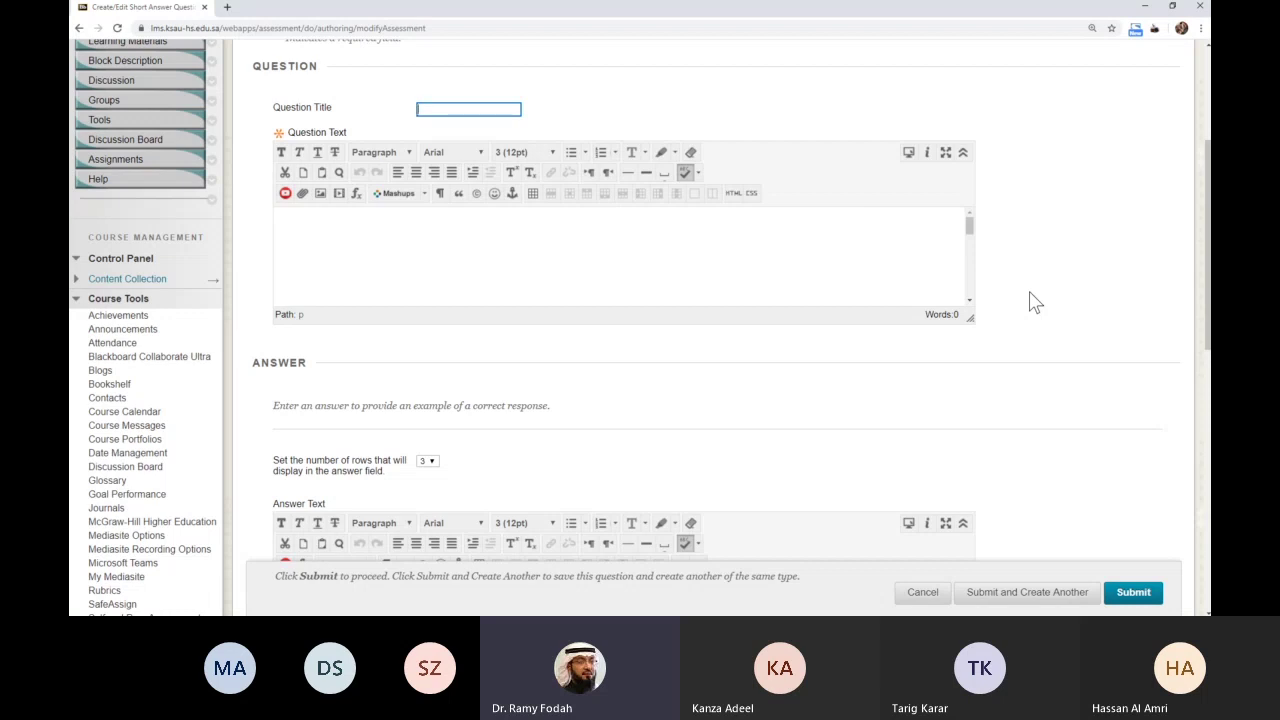
{"action": "scroll", "coordinate": [1048, 337], "scroll_direction": "down", "scroll_amount": 3}
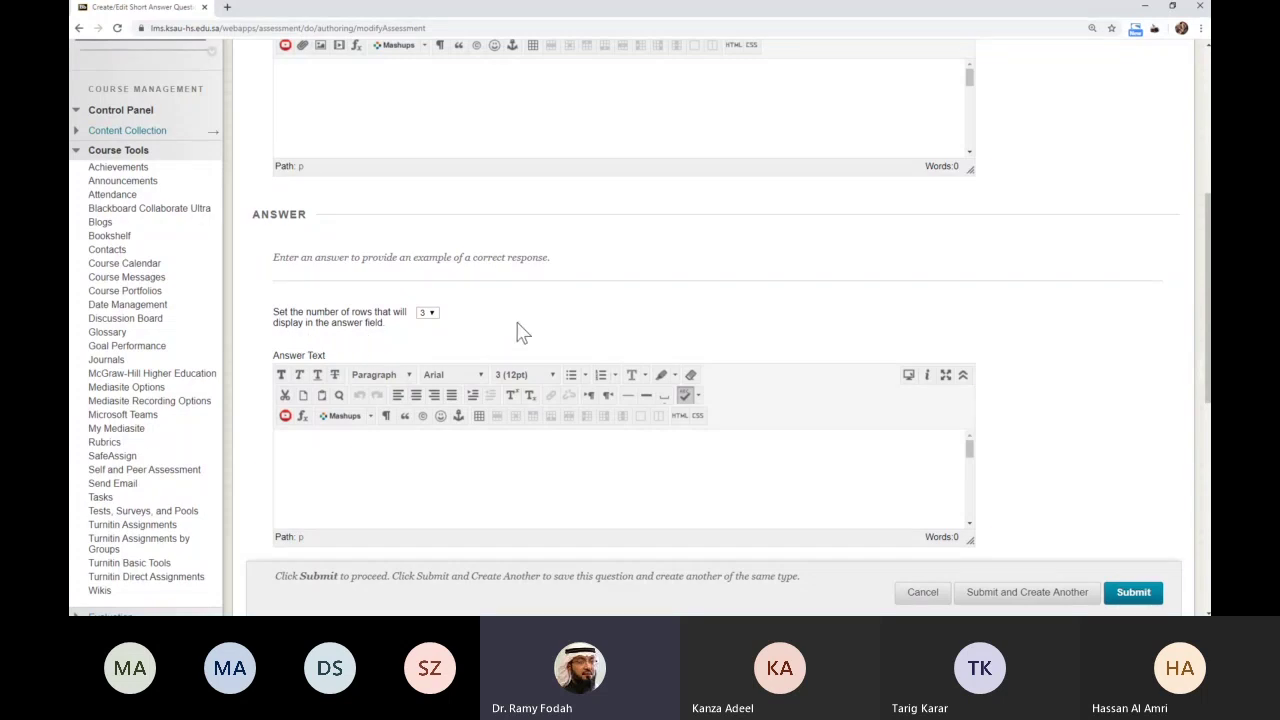
{"action": "scroll", "coordinate": [1035, 290], "scroll_direction": "up", "scroll_amount": 2}
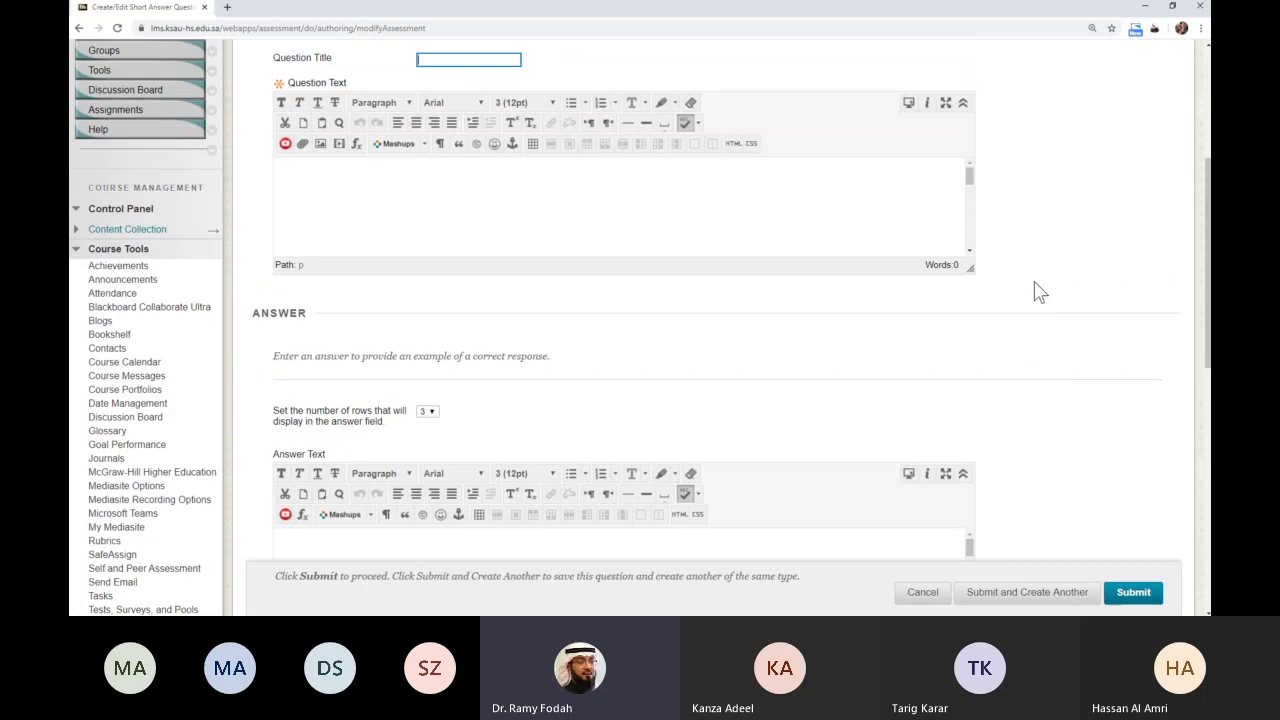
{"action": "scroll", "coordinate": [1035, 290], "scroll_direction": "down", "scroll_amount": 5}
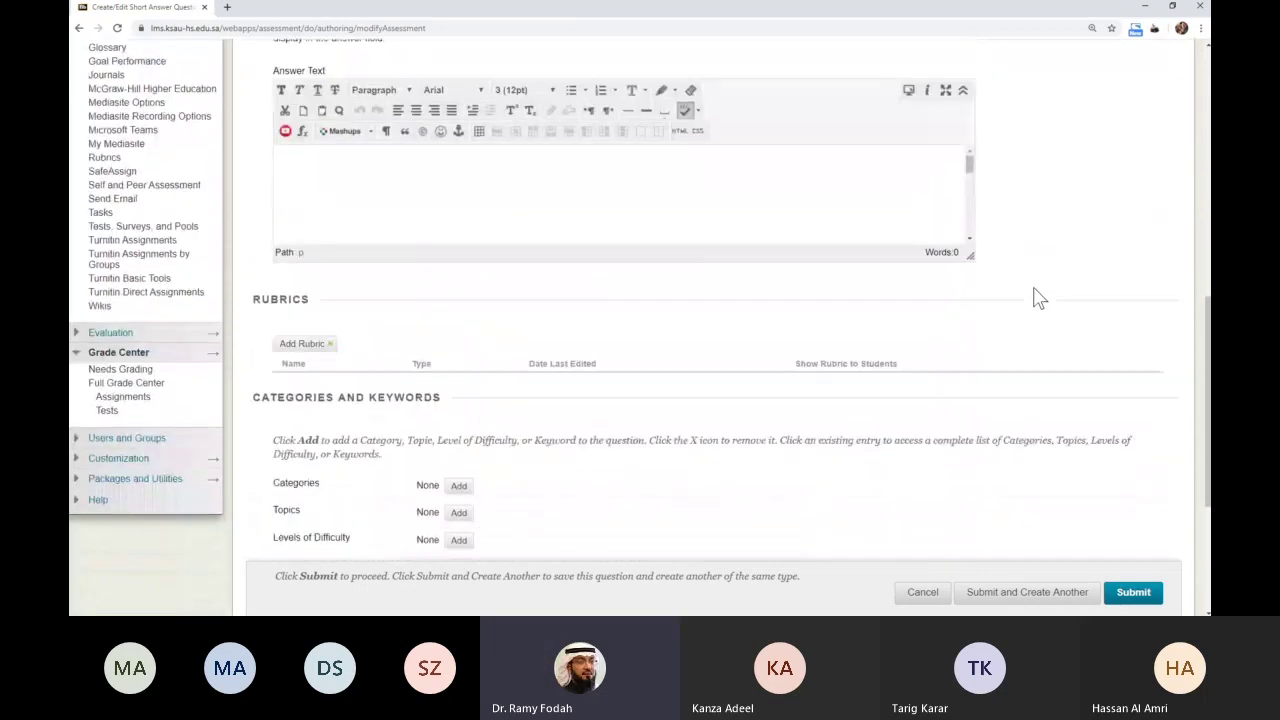
{"action": "scroll", "coordinate": [697, 357], "scroll_direction": "up", "scroll_amount": 1}
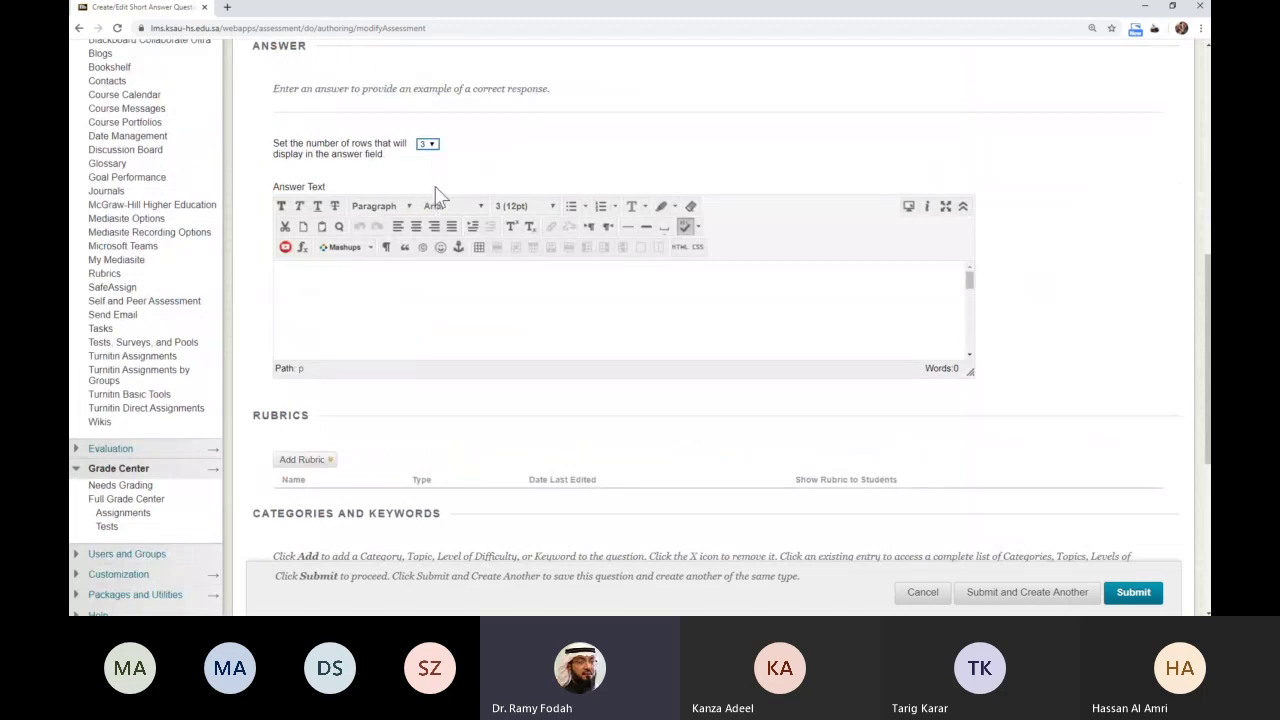
{"action": "left_click", "coordinate": [424, 146]}
{"action": "left_click", "coordinate": [438, 162]}
{"action": "scroll", "coordinate": [526, 162], "scroll_direction": "up", "scroll_amount": 2}
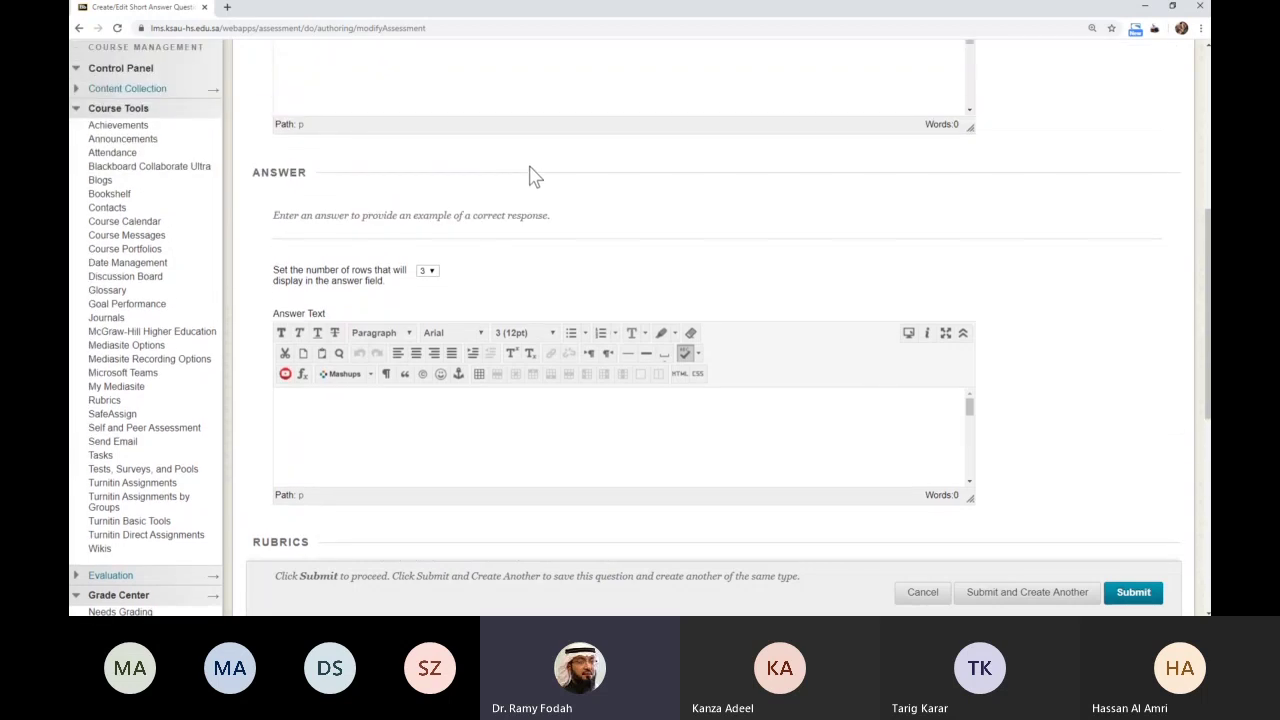
{"action": "scroll", "coordinate": [533, 175], "scroll_direction": "up", "scroll_amount": 4}
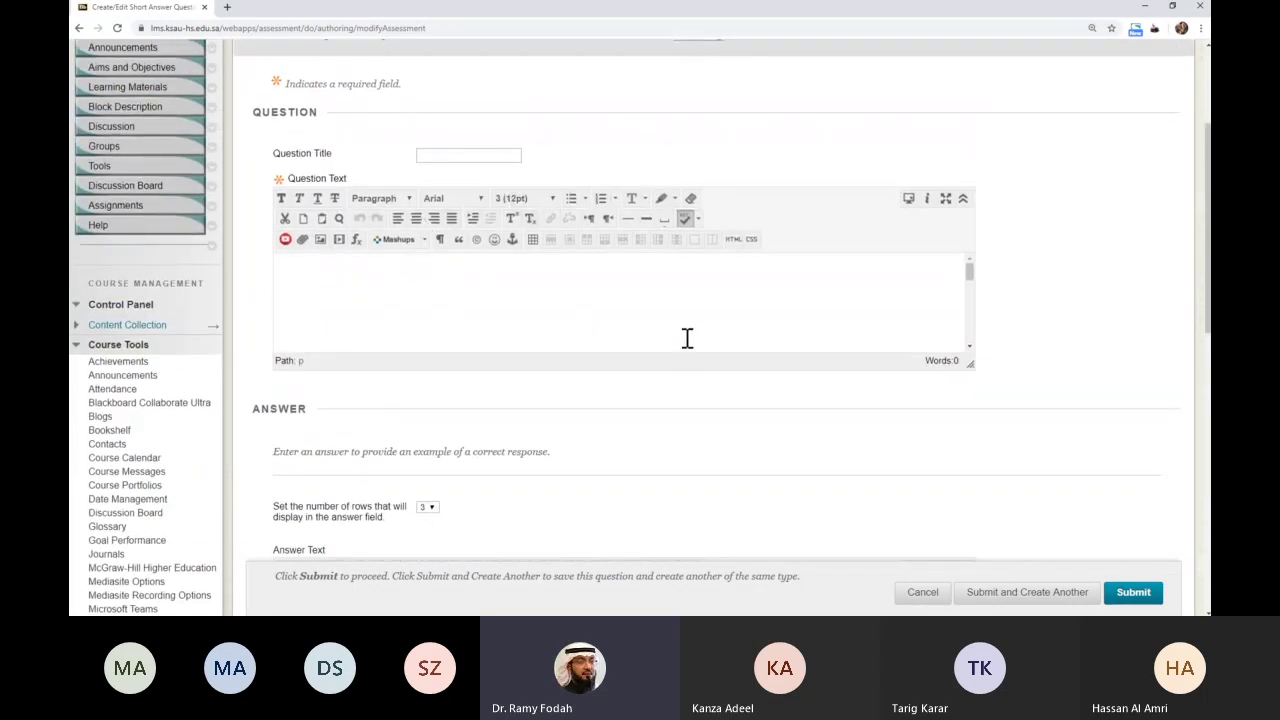
- Enter "testing 1" as the question text of the Short Answer question
{"action": "left_click", "coordinate": [414, 290]}
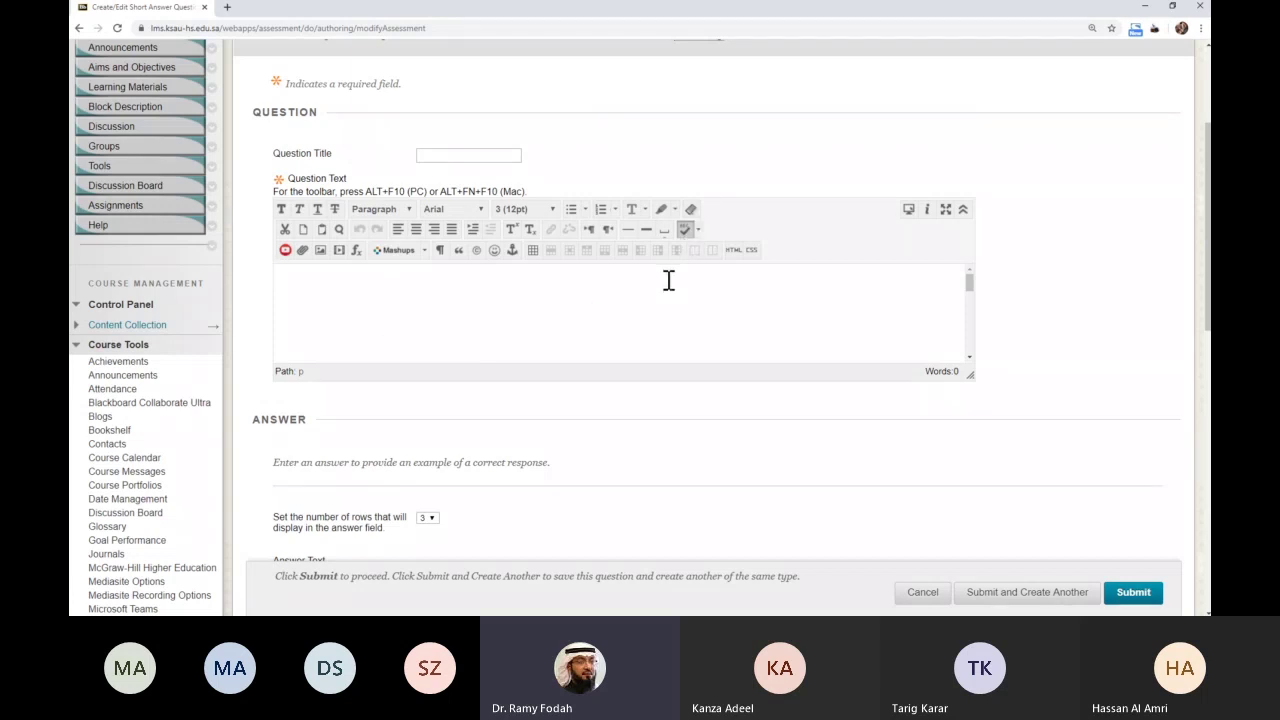
{"action": "type", "text": "tets"}
{"action": "key", "text": "ctrl+a"}
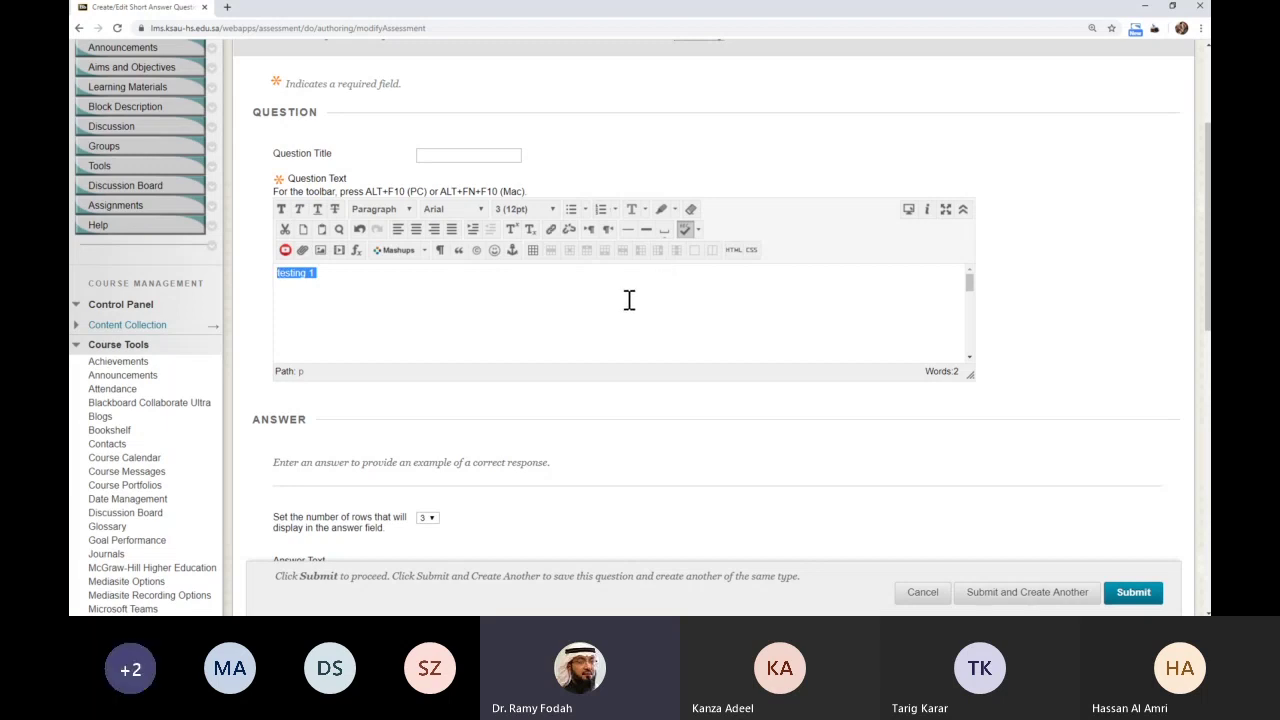
{"action": "left_click", "coordinate": [594, 316]}
{"action": "key", "text": "ctrl+a"}
{"action": "left_click", "coordinate": [355, 314]}
- Search Google for "test" in a new browser tab
{"action": "left_click", "coordinate": [227, 7]}
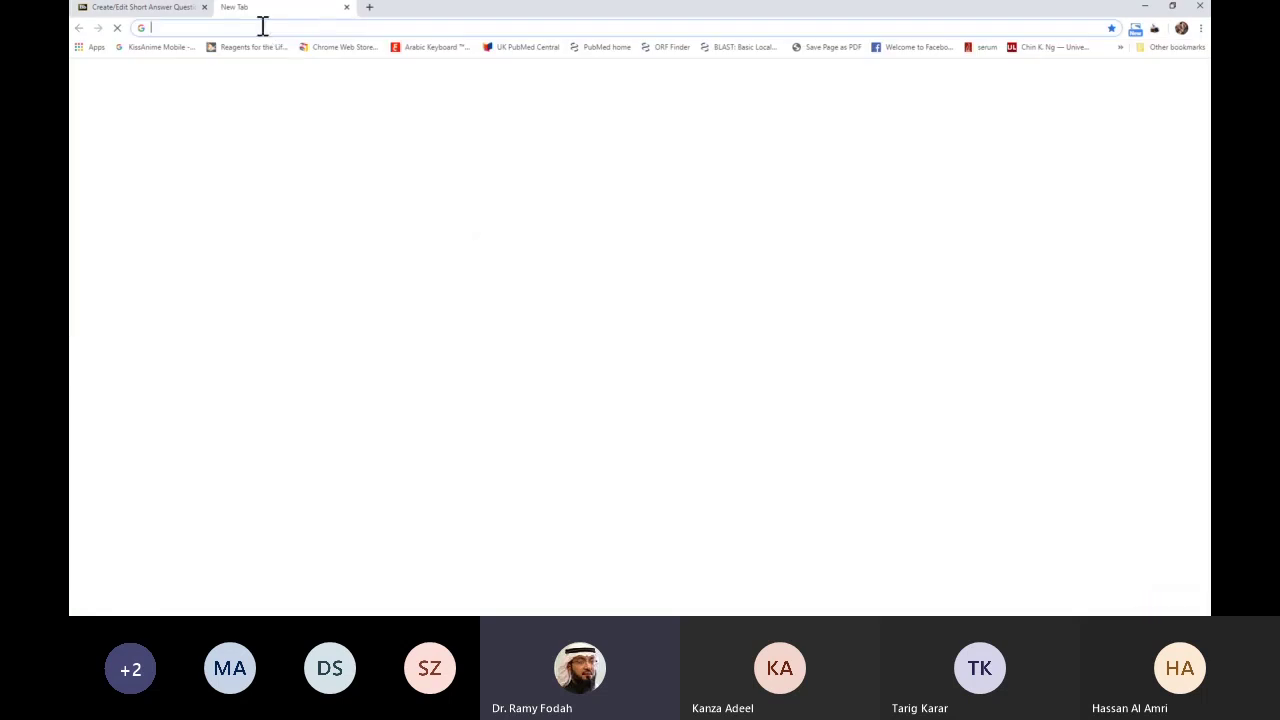
{"action": "type", "text": "test"}
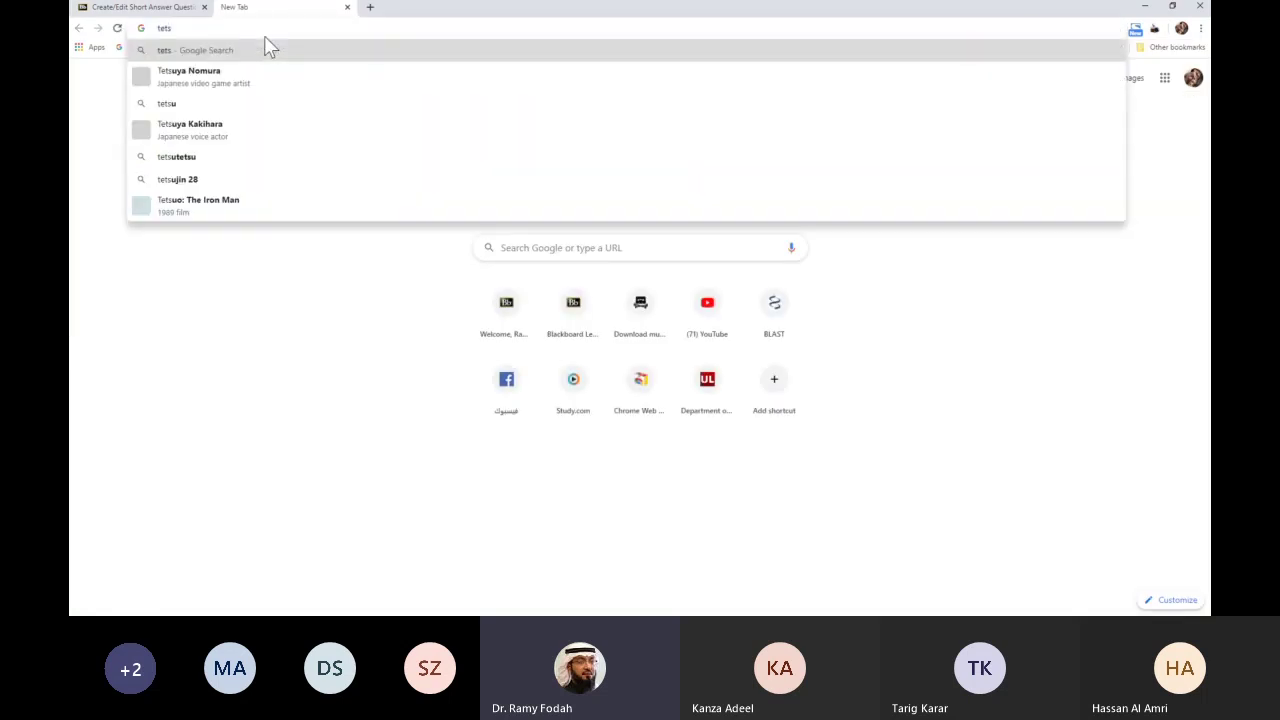
{"action": "key", "text": "Return"}
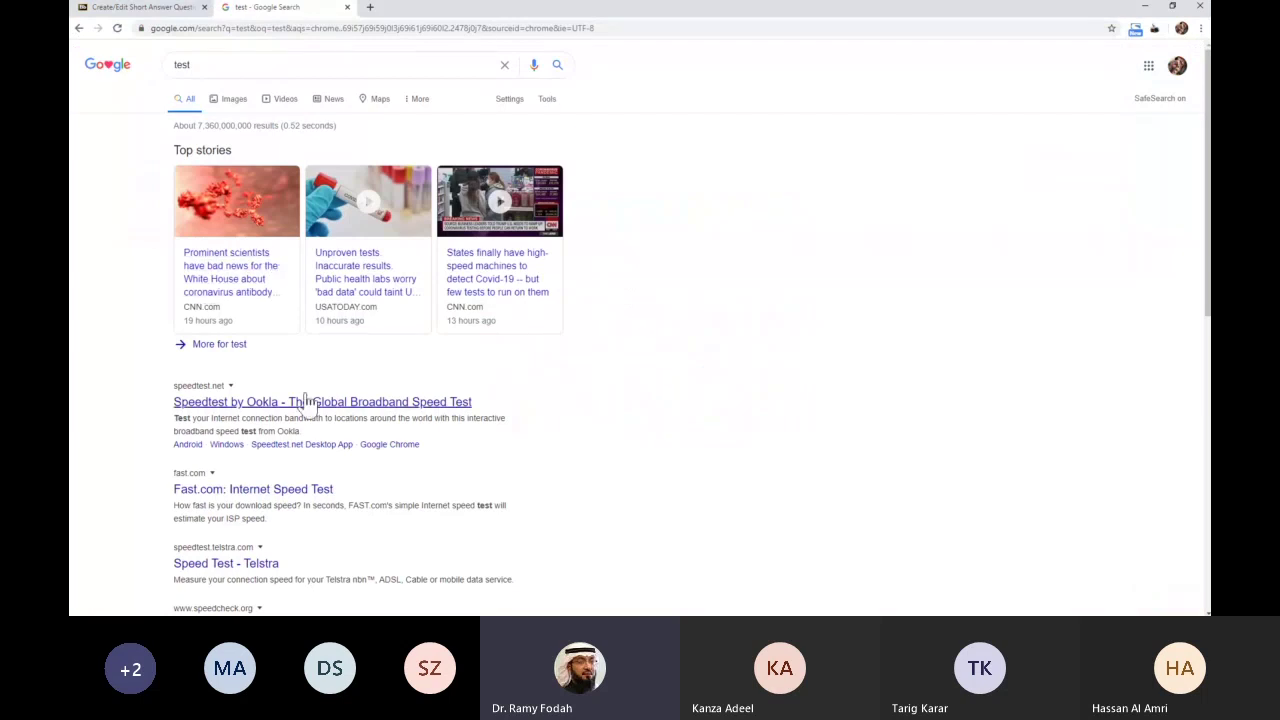
- Open the SPEEDCHECK internet speed test result and return to the search results
{"action": "scroll", "coordinate": [255, 445], "scroll_direction": "down", "scroll_amount": 1}
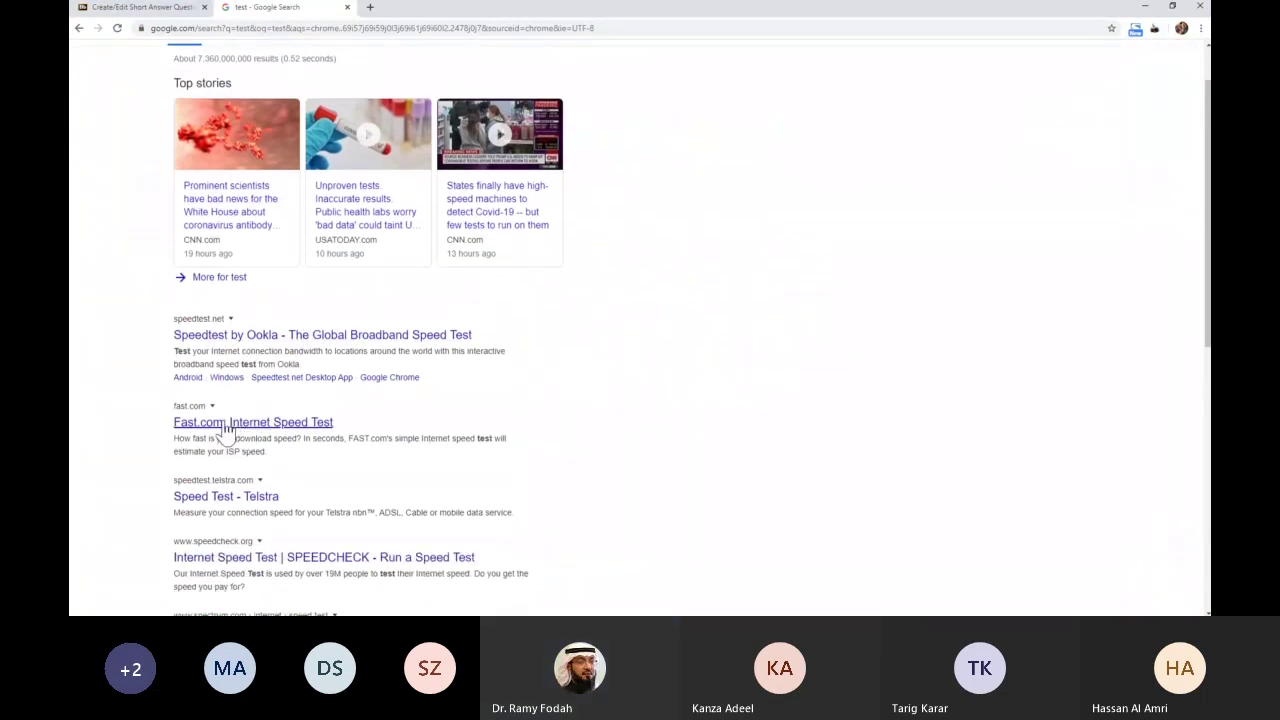
{"action": "left_click", "coordinate": [242, 553]}
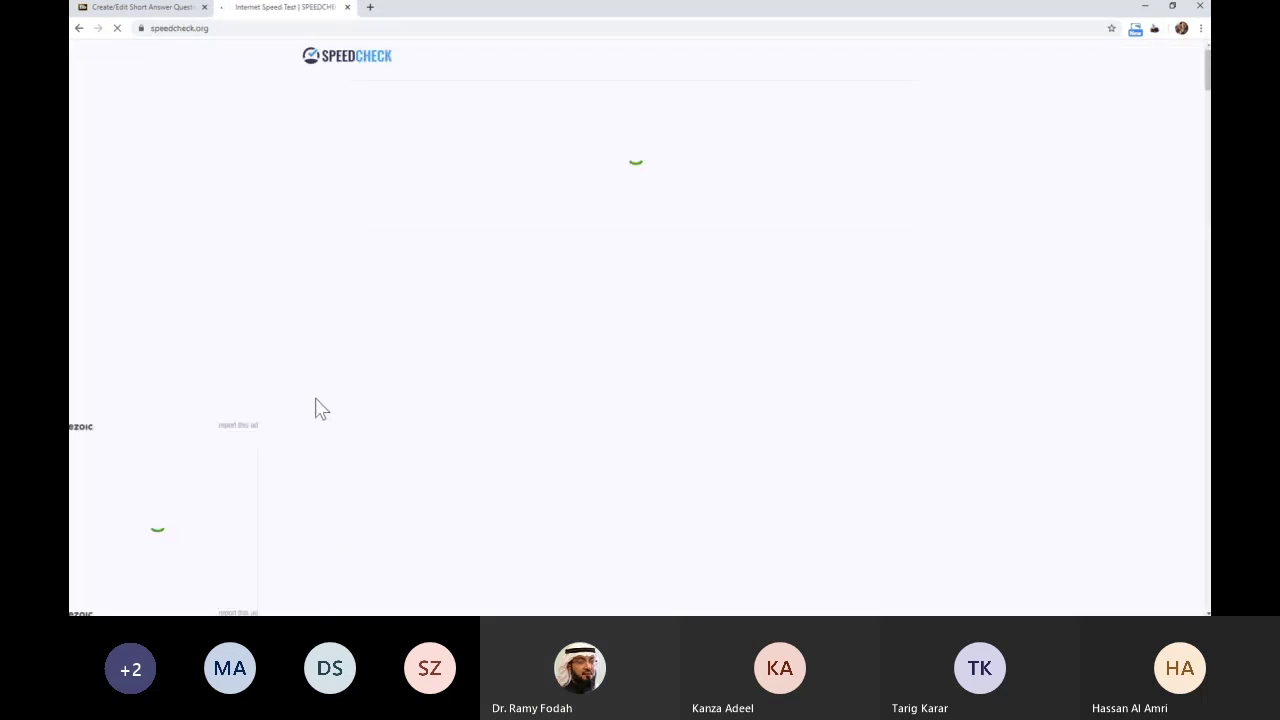
{"action": "left_click", "coordinate": [80, 28]}
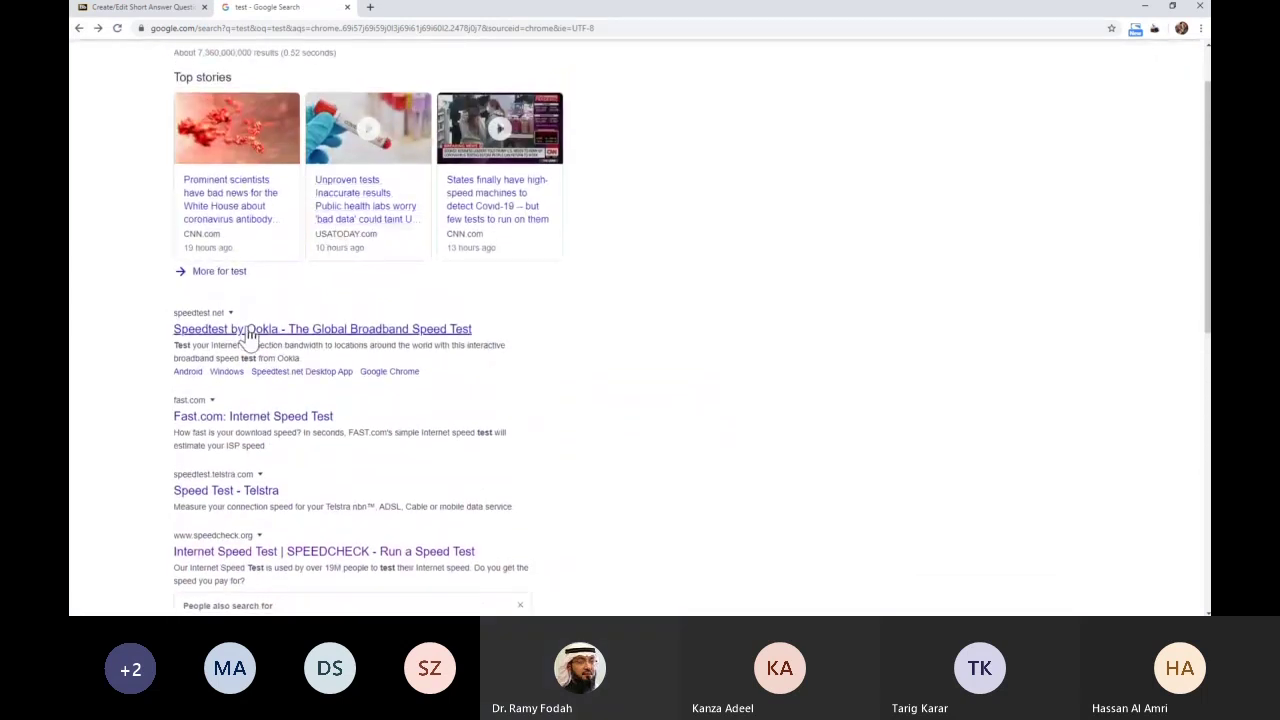
- Open the AT&T High Speed Internet Speed Test result and copy the page content starting from its heading
{"action": "scroll", "coordinate": [300, 320], "scroll_direction": "down", "scroll_amount": 5}
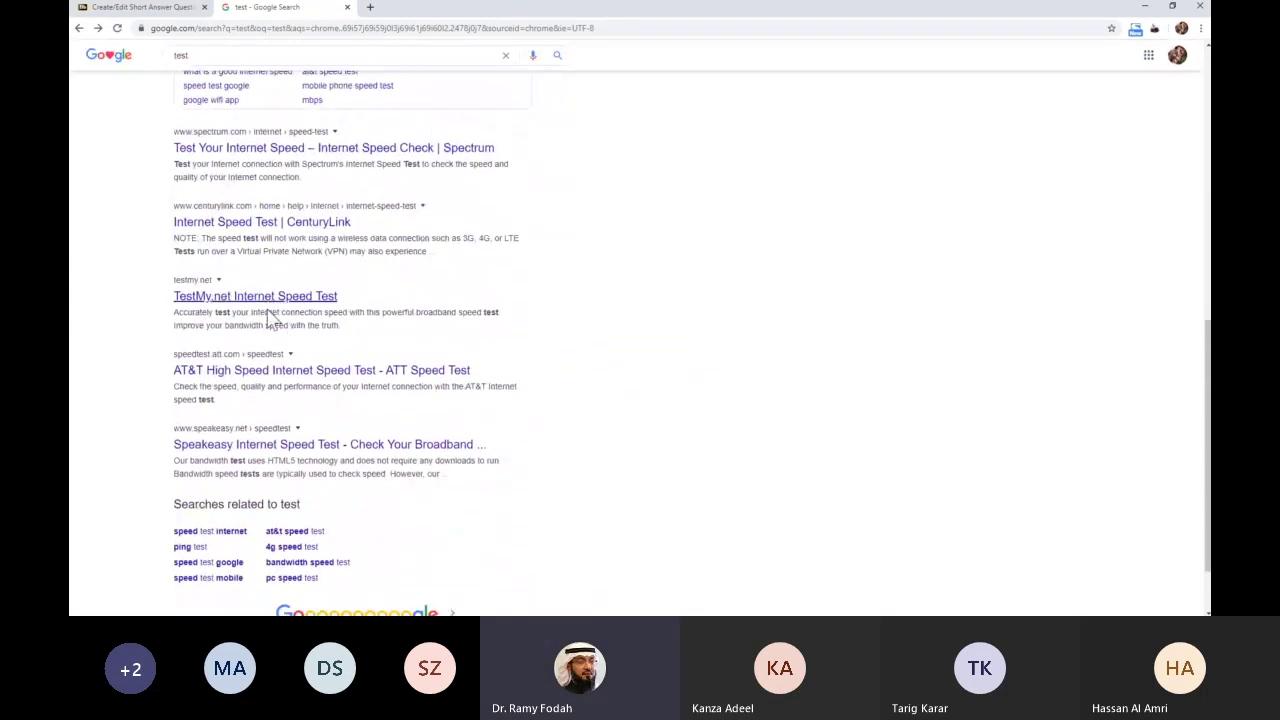
{"action": "left_click", "coordinate": [256, 370]}
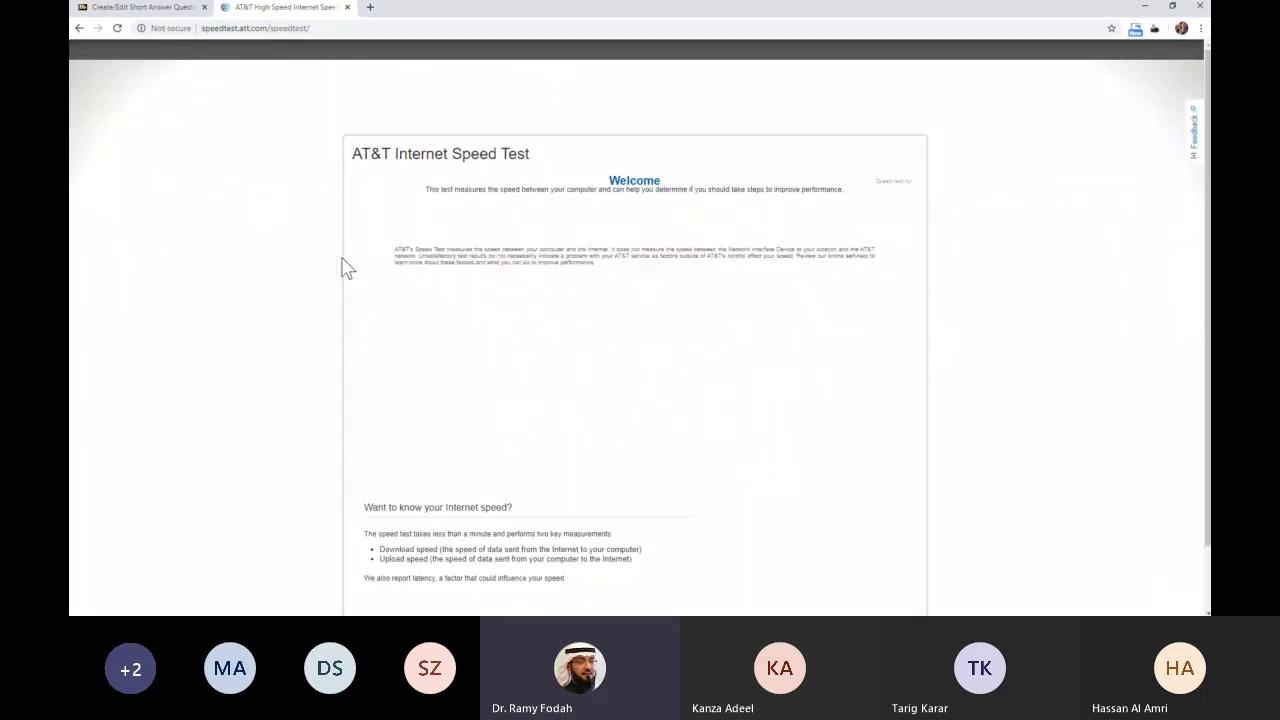
{"action": "left_click_drag", "start_coordinate": [346, 157], "coordinate": [573, 253]}
{"action": "right_click", "coordinate": [598, 190]}
{"action": "left_click", "coordinate": [625, 202]}
- Replace the Short Answer question text with the copied AT&T page content and look through the pasted result
{"action": "left_click", "coordinate": [142, 7]}
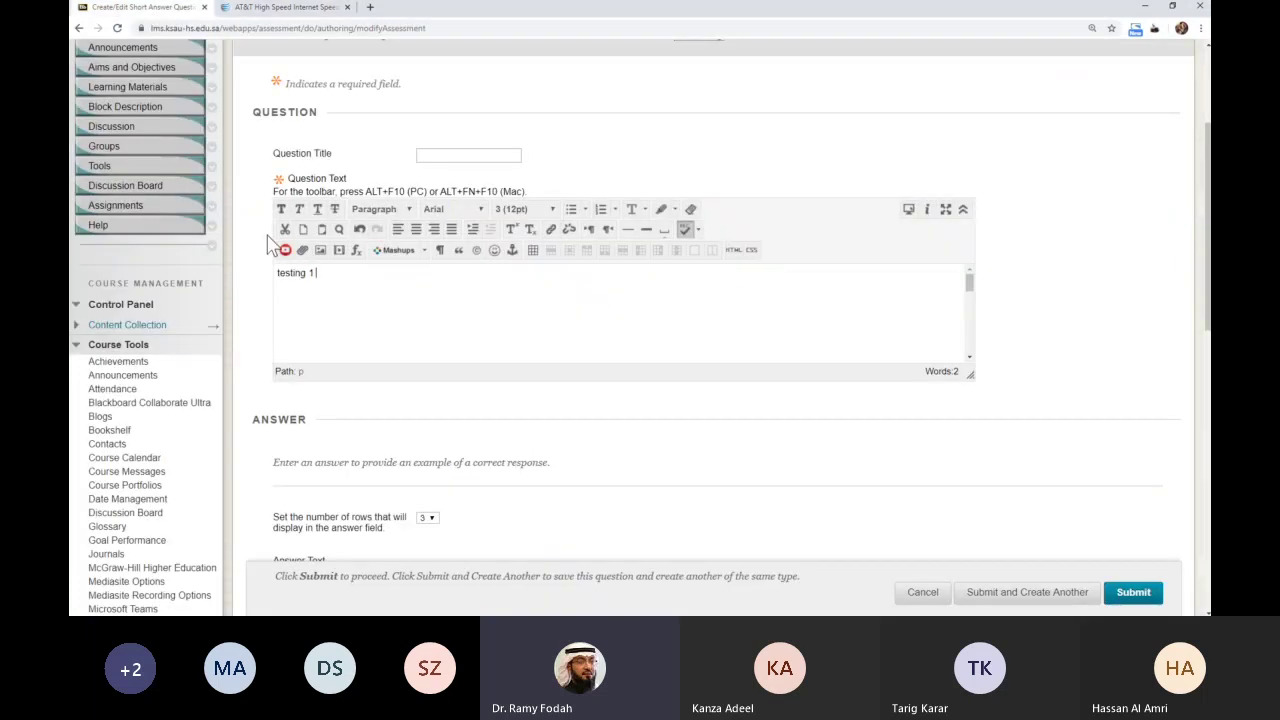
{"action": "key", "text": "ctrl+a"}
{"action": "key", "text": "ctrl+v"}
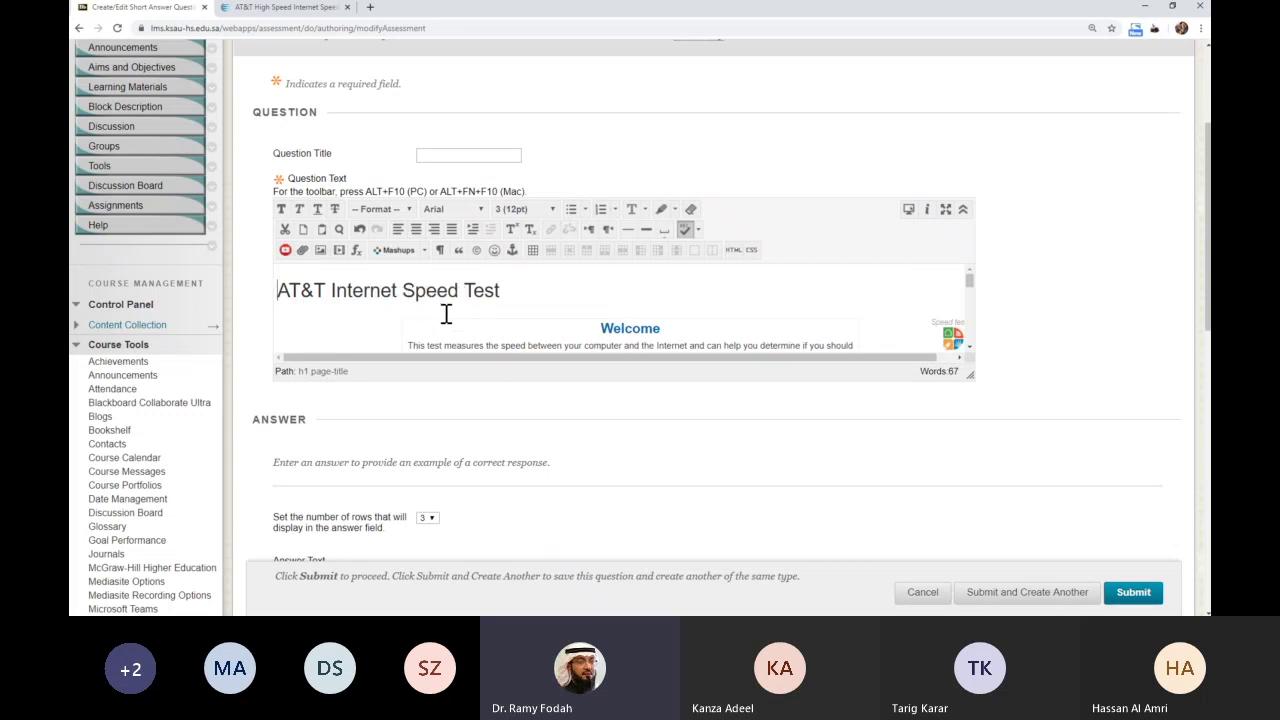
{"action": "scroll", "coordinate": [487, 316], "scroll_direction": "down", "scroll_amount": 2}
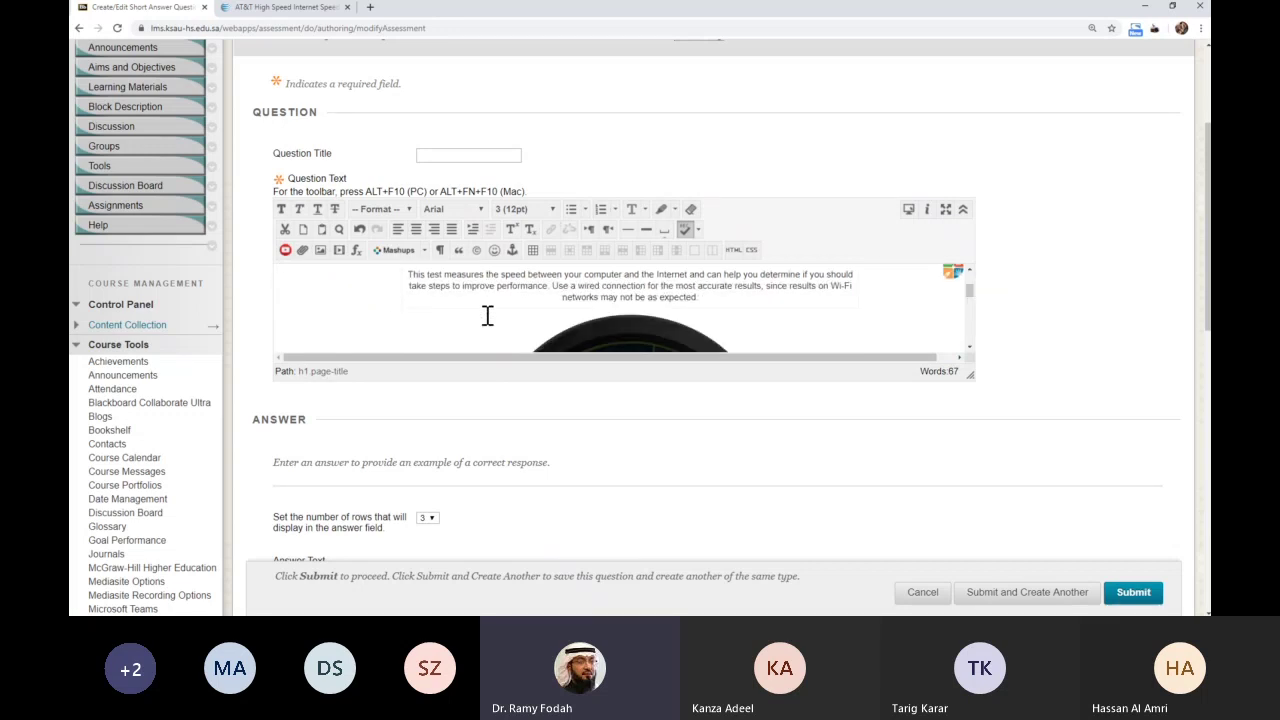
{"action": "scroll", "coordinate": [487, 316], "scroll_direction": "down", "scroll_amount": 2}
{"action": "scroll", "coordinate": [487, 316], "scroll_direction": "up", "scroll_amount": 4}
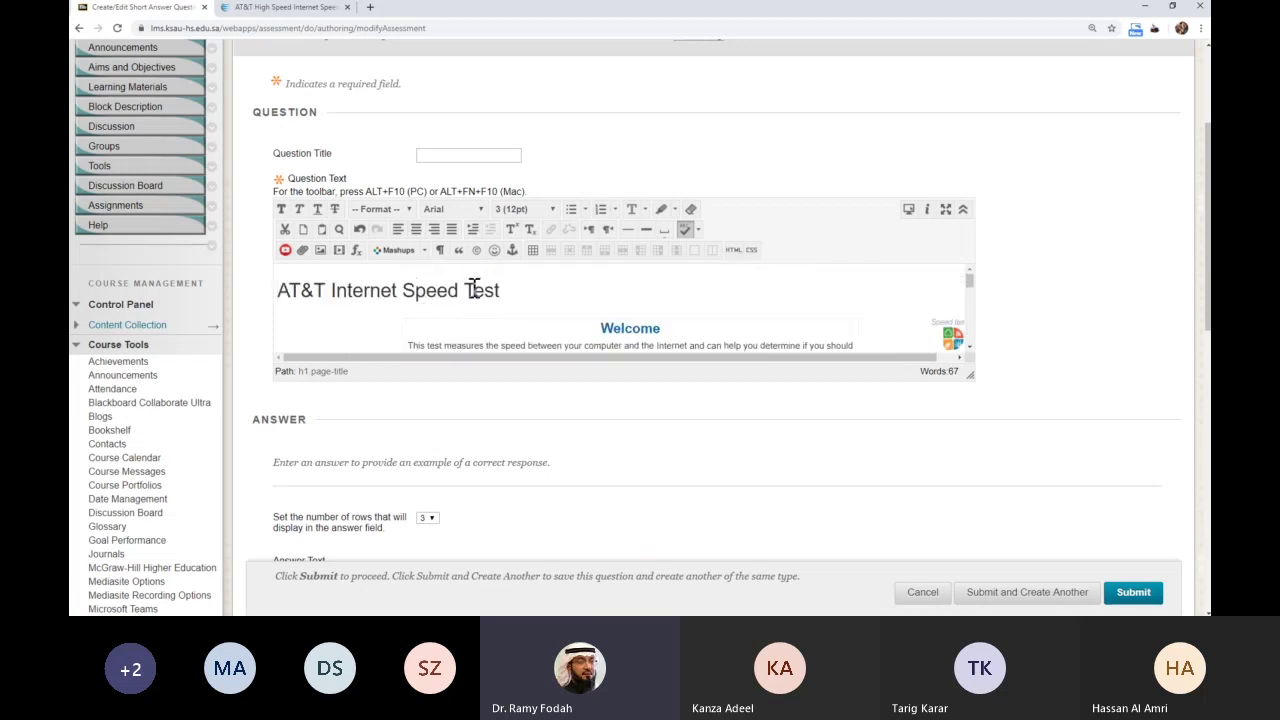
- Remove the formatting from all of the pasted AT&T content in the question text
{"action": "key", "text": "ctrl+a"}
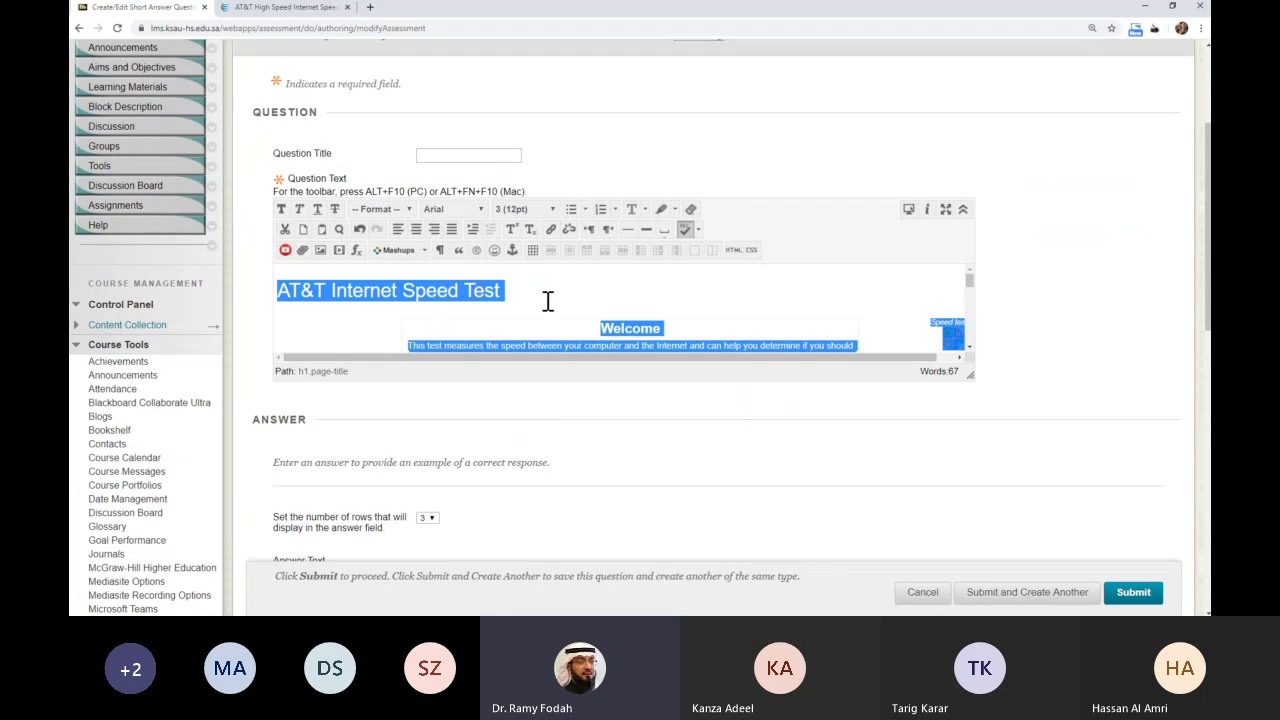
{"action": "left_click", "coordinate": [689, 212]}
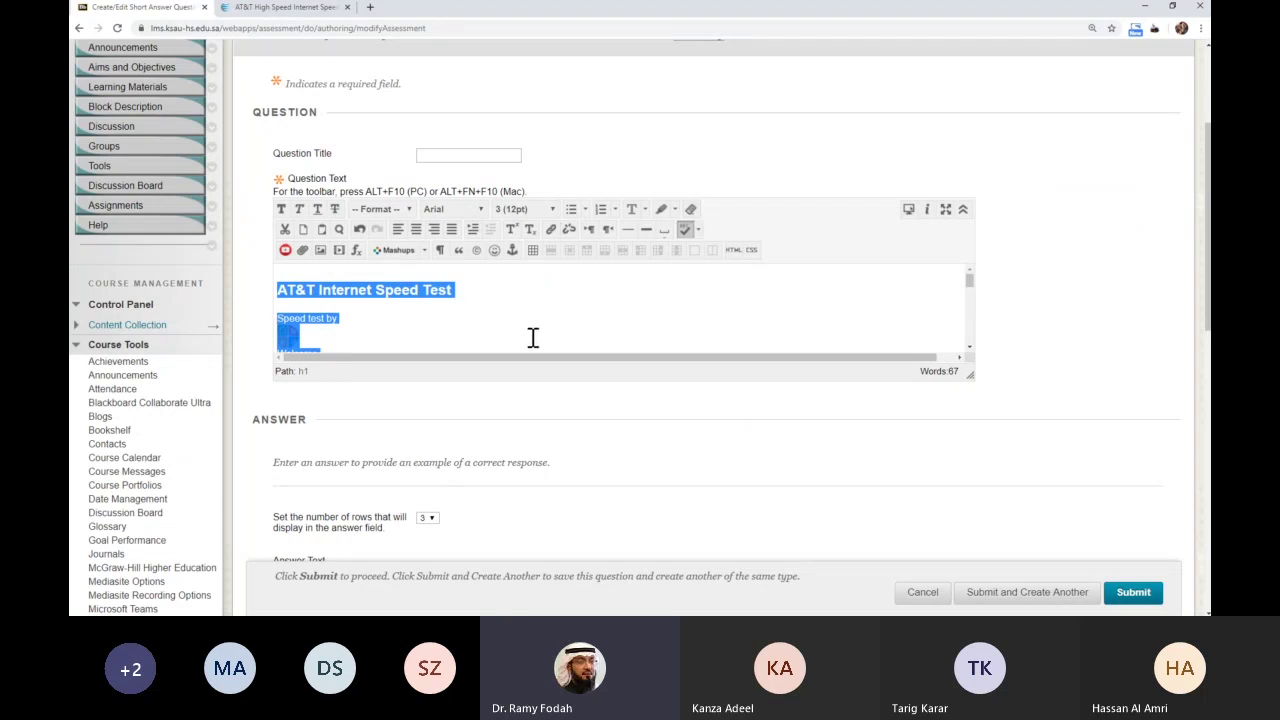
{"action": "left_click", "coordinate": [478, 322]}
{"action": "triple_click", "coordinate": [430, 290]}
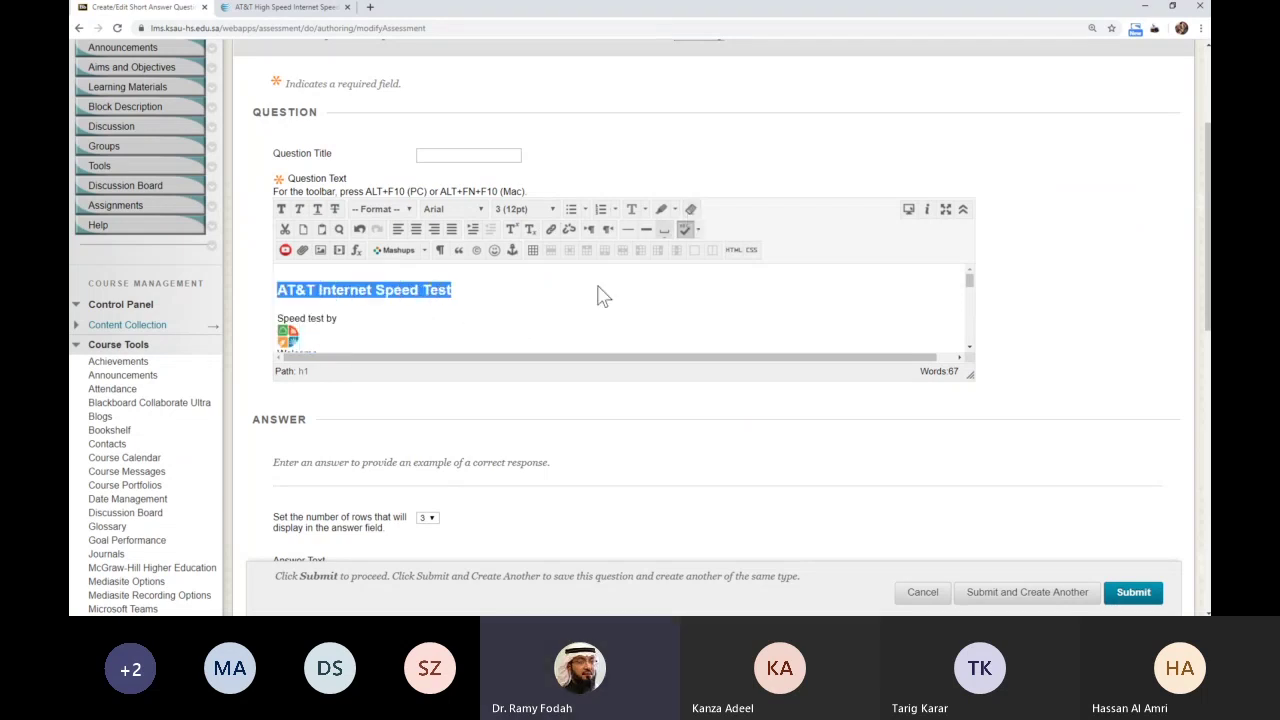
{"action": "left_click", "coordinate": [466, 326]}
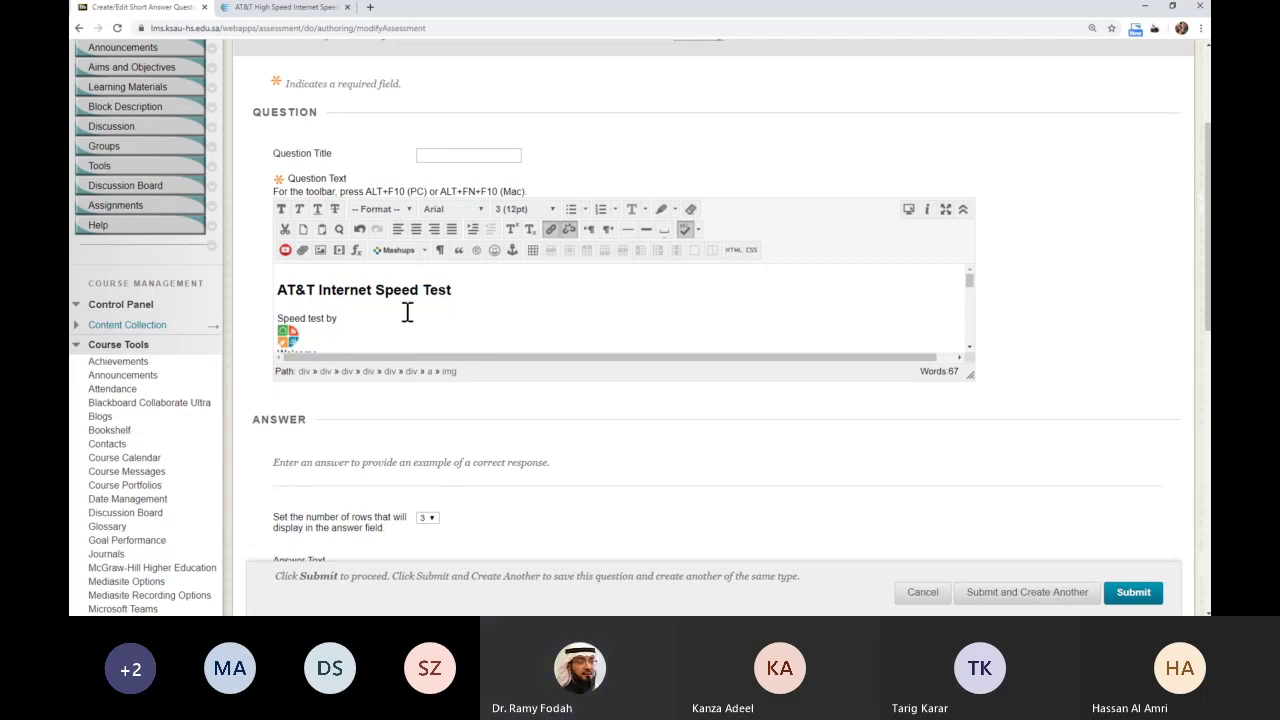
- Examine the unformatted question text from the AT&T heading and paragraphs through to the gauge image
{"action": "scroll", "coordinate": [418, 318], "scroll_direction": "down", "scroll_amount": 3}
{"action": "scroll", "coordinate": [420, 319], "scroll_direction": "up", "scroll_amount": 2}
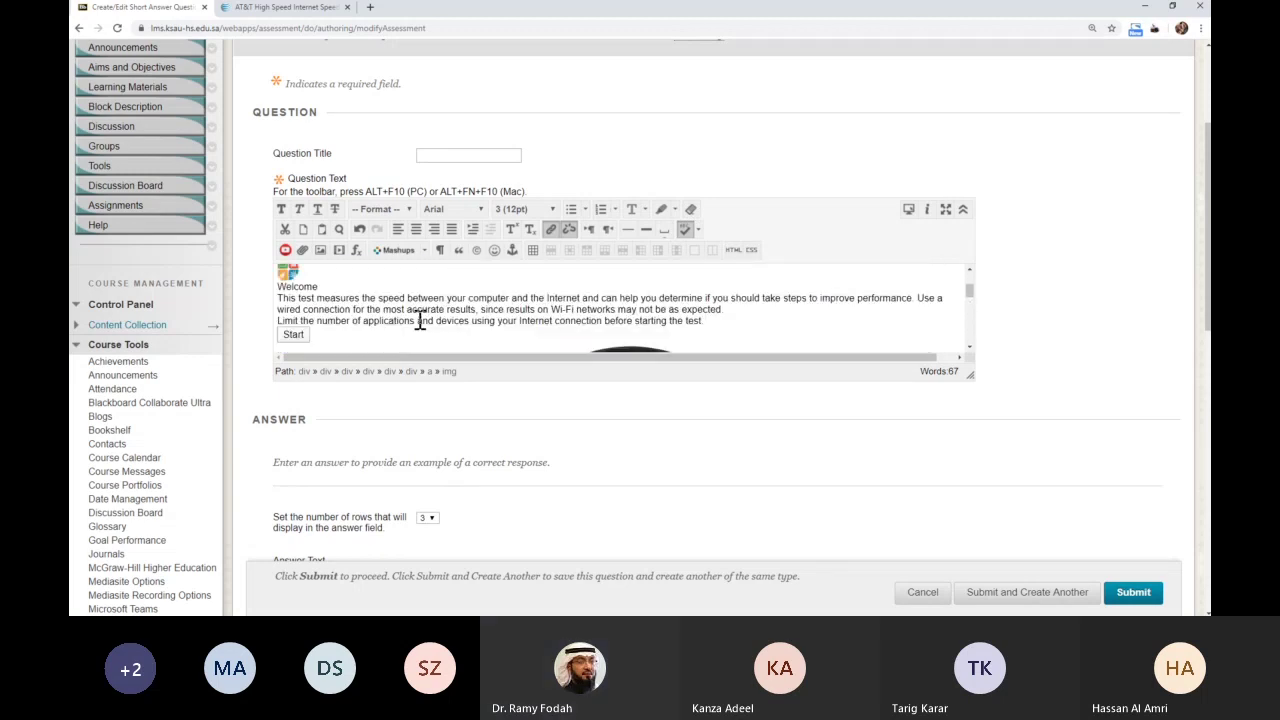
{"action": "scroll", "coordinate": [420, 319], "scroll_direction": "up", "scroll_amount": 3}
{"action": "triple_click", "coordinate": [400, 290]}
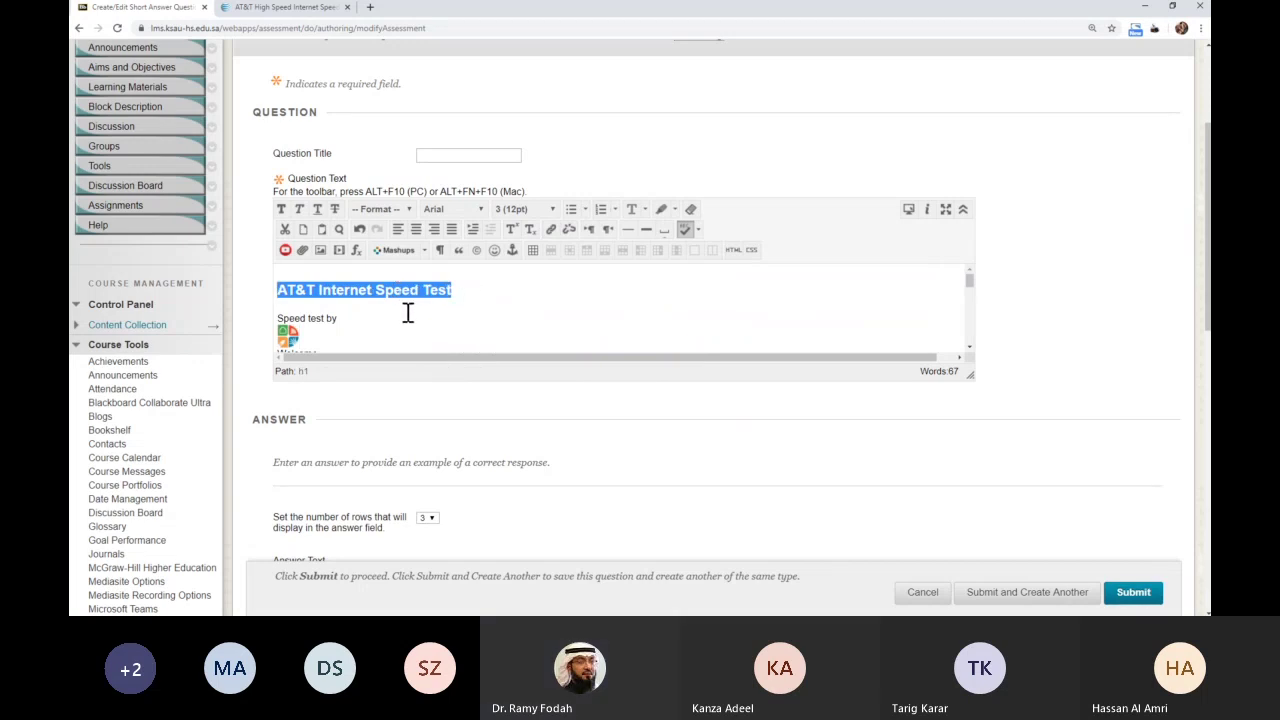
{"action": "scroll", "coordinate": [400, 315], "scroll_direction": "down", "scroll_amount": 3}
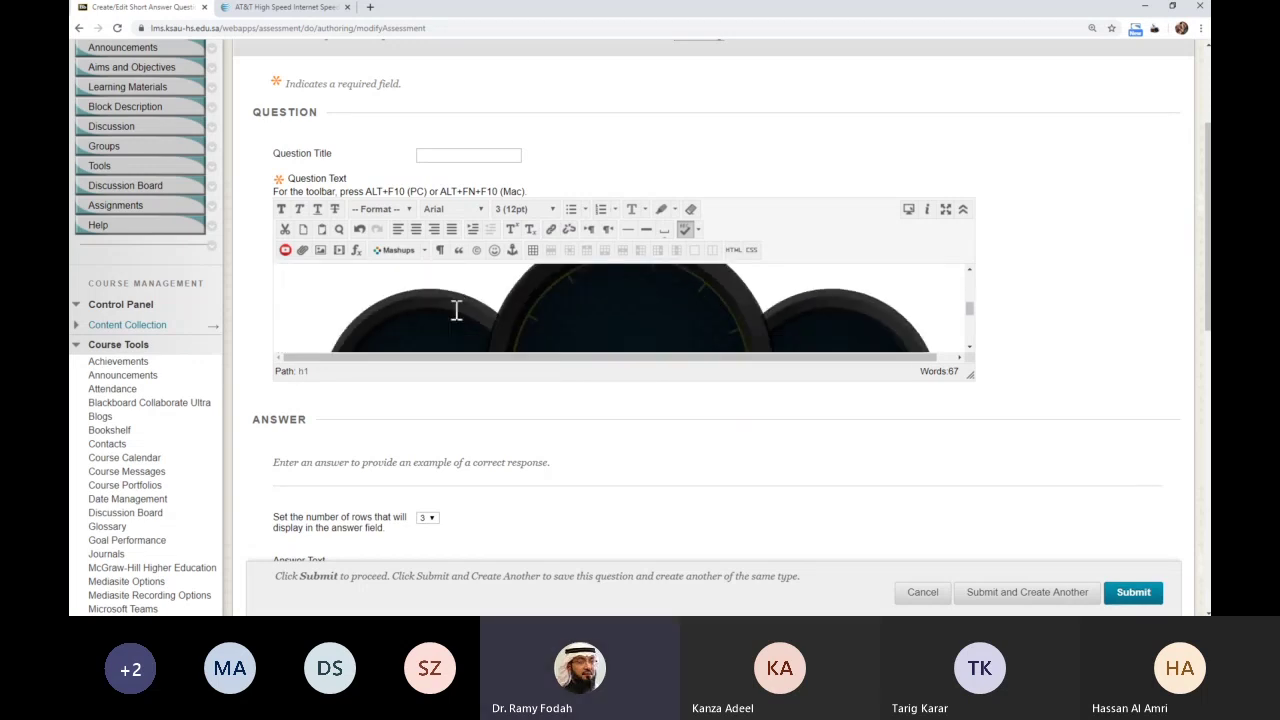
{"action": "scroll", "coordinate": [380, 330], "scroll_direction": "up", "scroll_amount": 1}
{"action": "scroll", "coordinate": [371, 320], "scroll_direction": "down", "scroll_amount": 1}
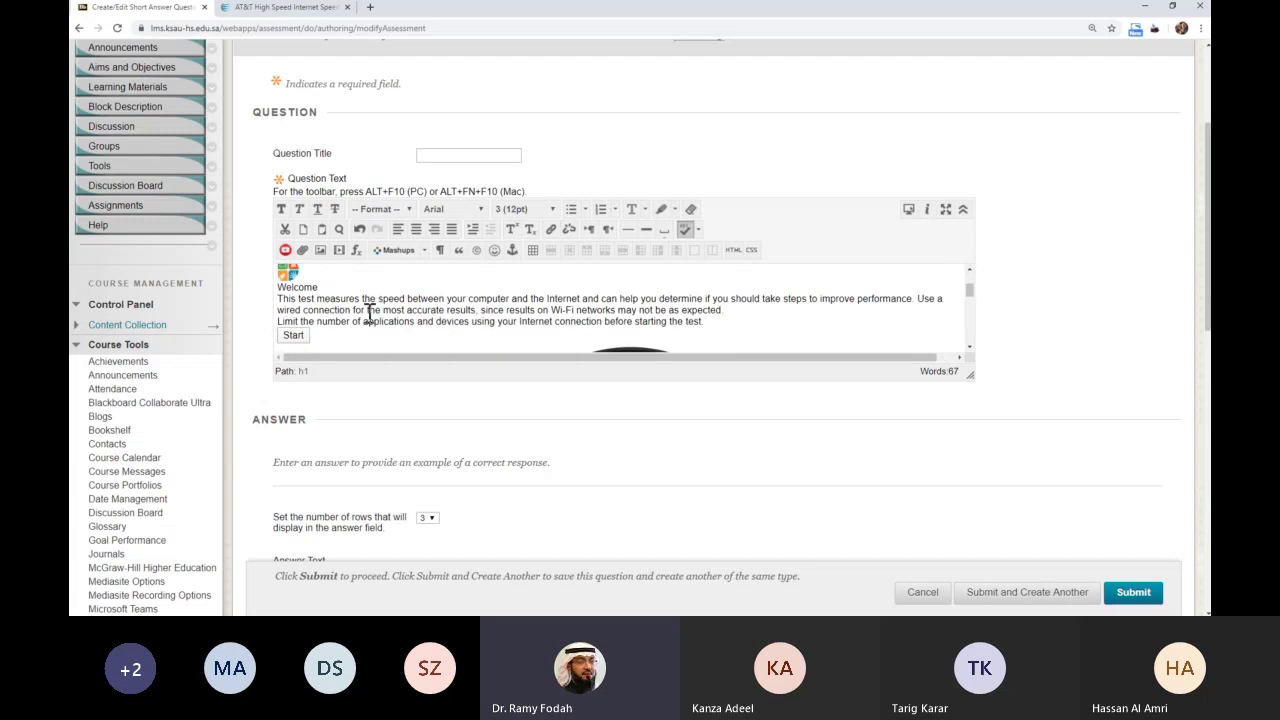
{"action": "scroll", "coordinate": [435, 325], "scroll_direction": "up", "scroll_amount": 2}
{"action": "scroll", "coordinate": [434, 312], "scroll_direction": "up", "scroll_amount": 1}
{"action": "left_click", "coordinate": [460, 343]}
{"action": "left_click_drag", "start_coordinate": [458, 343], "coordinate": [274, 345]}
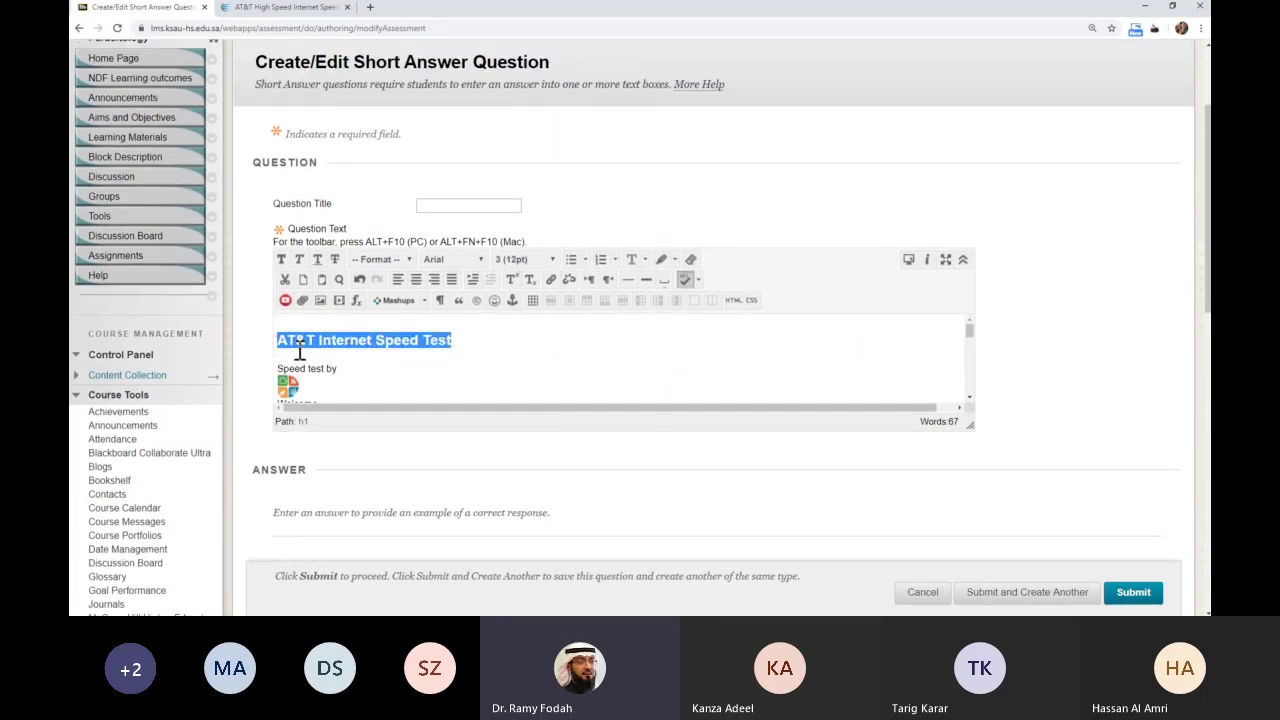
- Insert an empty line above the "AT&T Internet Speed Test" heading in the question text and delete the heading
{"action": "left_click", "coordinate": [428, 370]}
{"action": "left_click", "coordinate": [372, 340]}
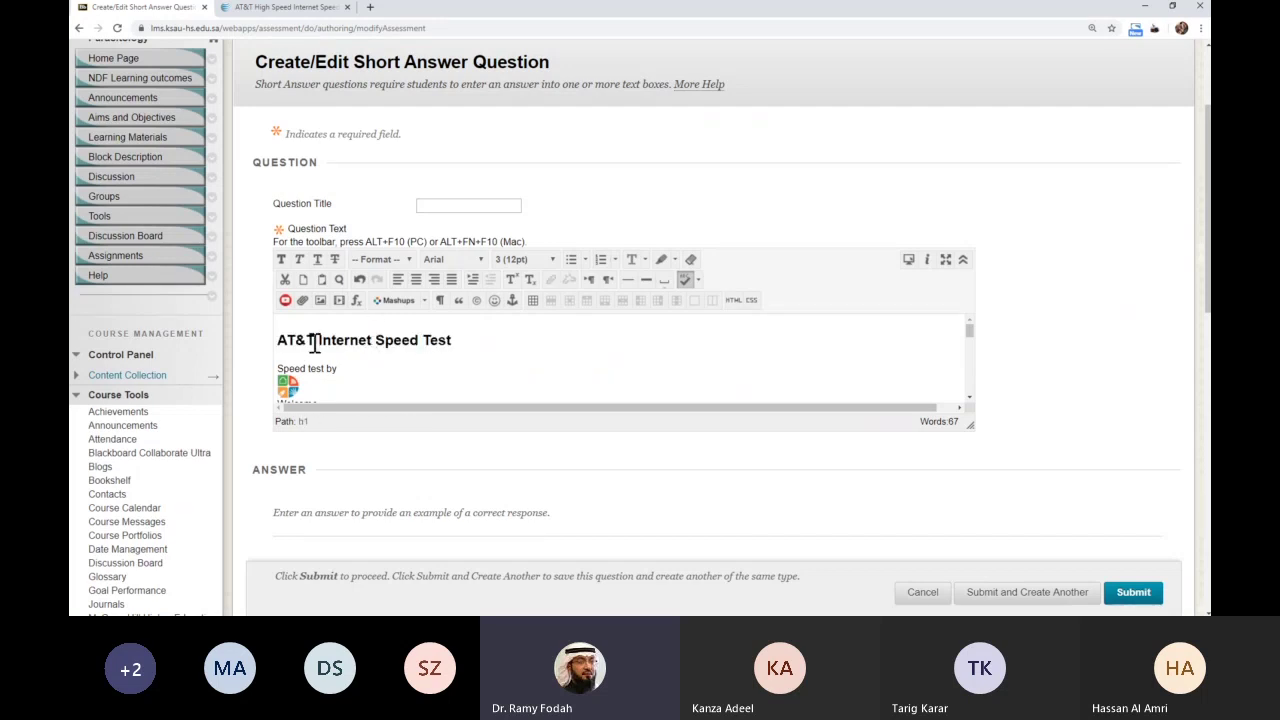
{"action": "left_click", "coordinate": [279, 340]}
{"action": "key", "text": "Return"}
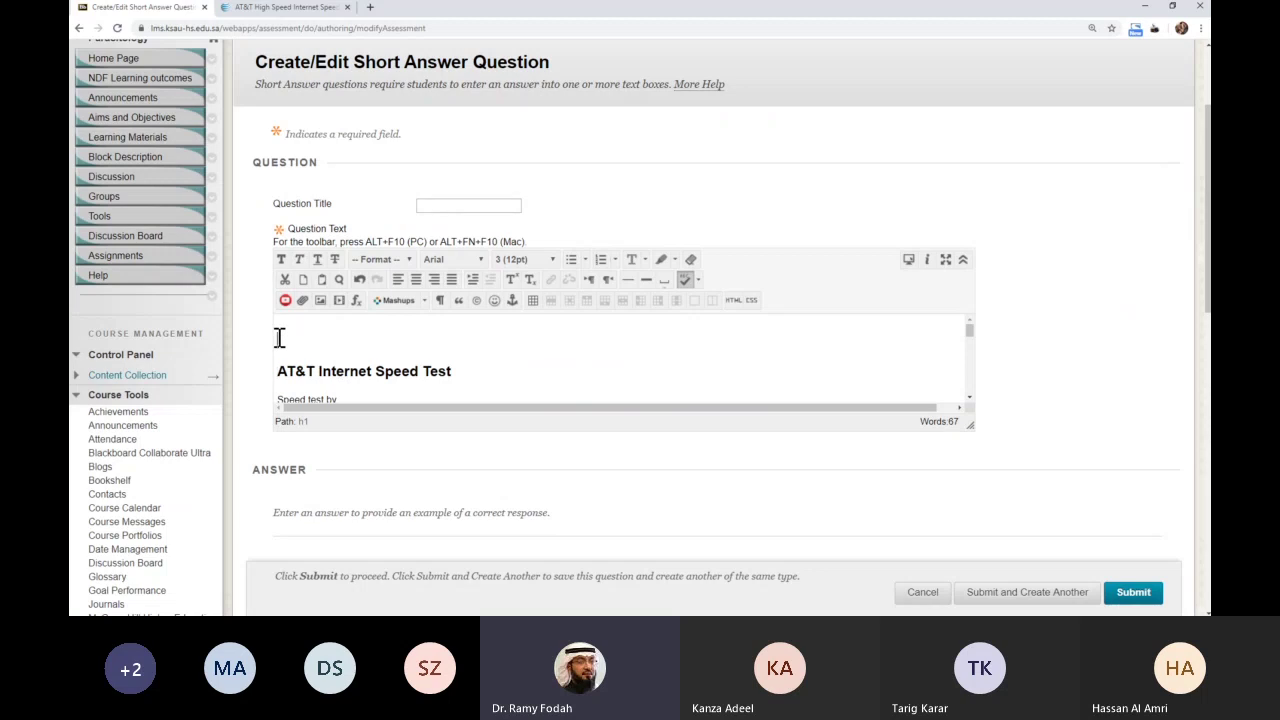
{"action": "triple_click", "coordinate": [342, 347]}
{"action": "left_click_drag", "start_coordinate": [463, 370], "coordinate": [281, 371]}
{"action": "key", "text": "Delete"}
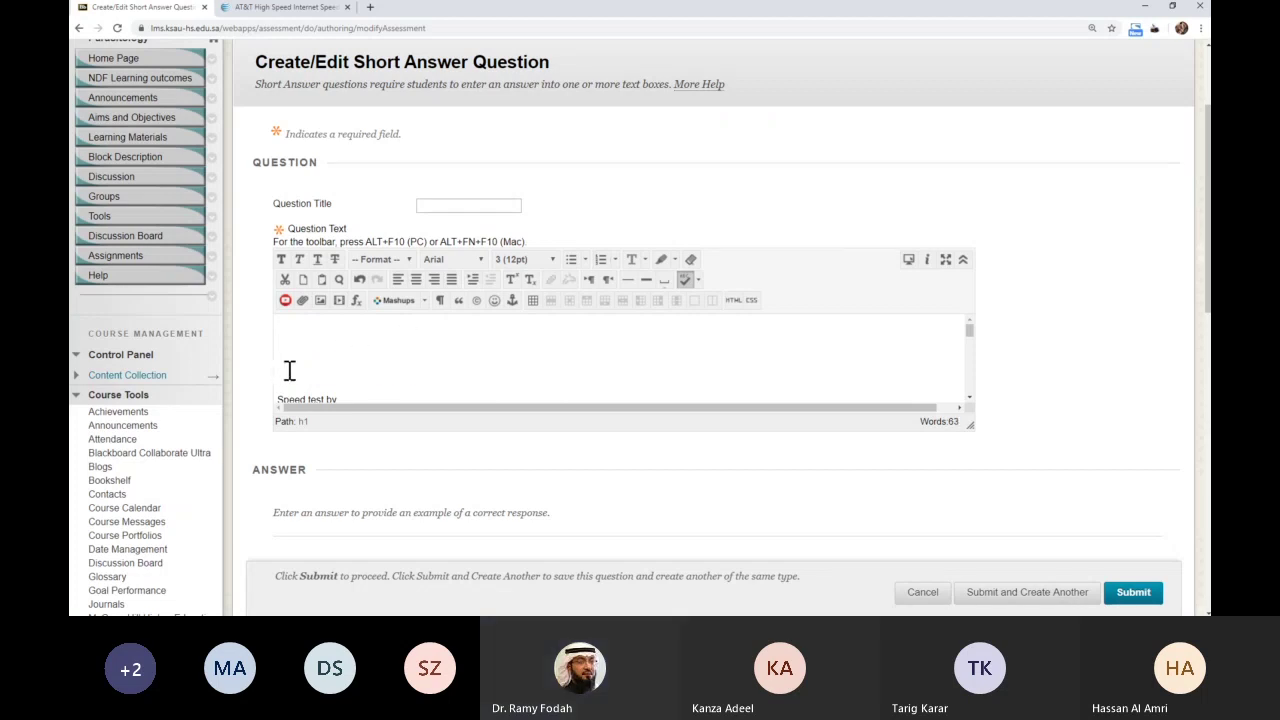
- Clear all remaining content, including the gauge image, from the Short Answer question text
{"action": "scroll", "coordinate": [312, 374], "scroll_direction": "down", "scroll_amount": 1}
{"action": "left_click", "coordinate": [384, 365]}
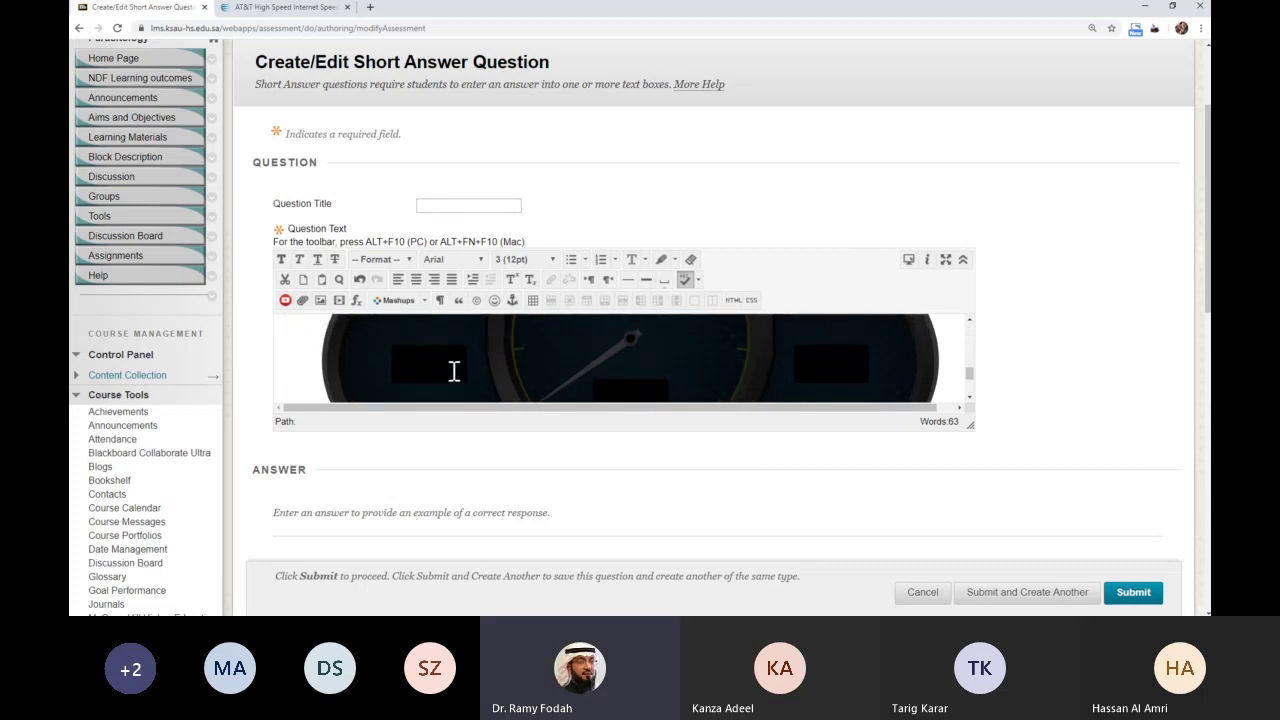
{"action": "key", "text": "Delete"}
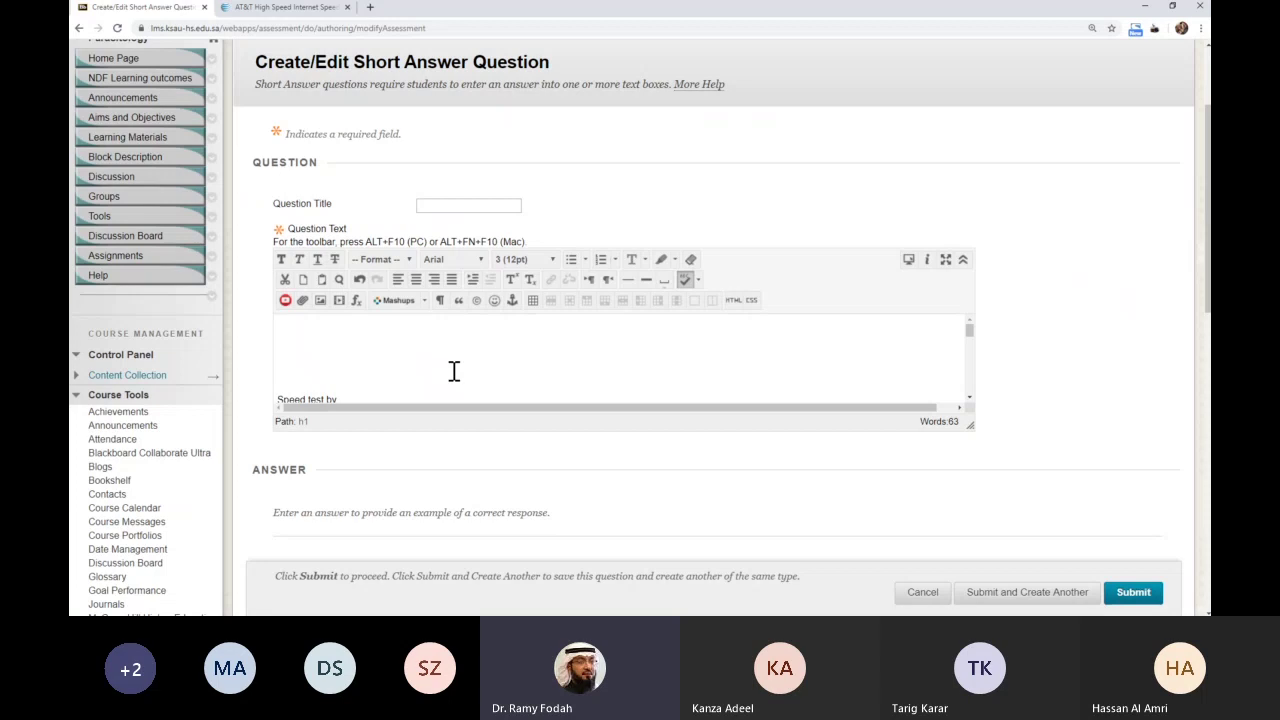
{"action": "key", "text": "ctrl+a"}
{"action": "key", "text": "Delete"}
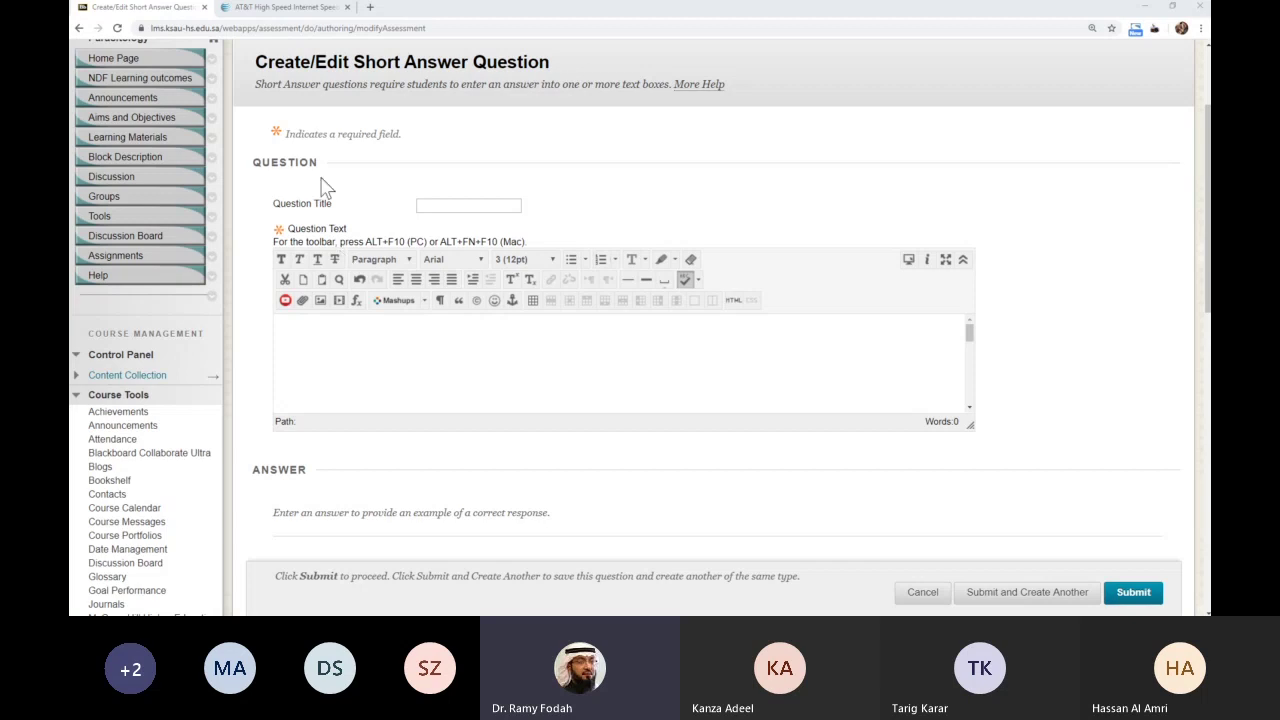
- Close the AT&T speed test tab and paste the "Stay Home Stay Safe" image into the question text
{"action": "left_click", "coordinate": [352, 10]}
{"action": "left_click", "coordinate": [347, 7]}
{"action": "key", "text": "ctrl+v"}
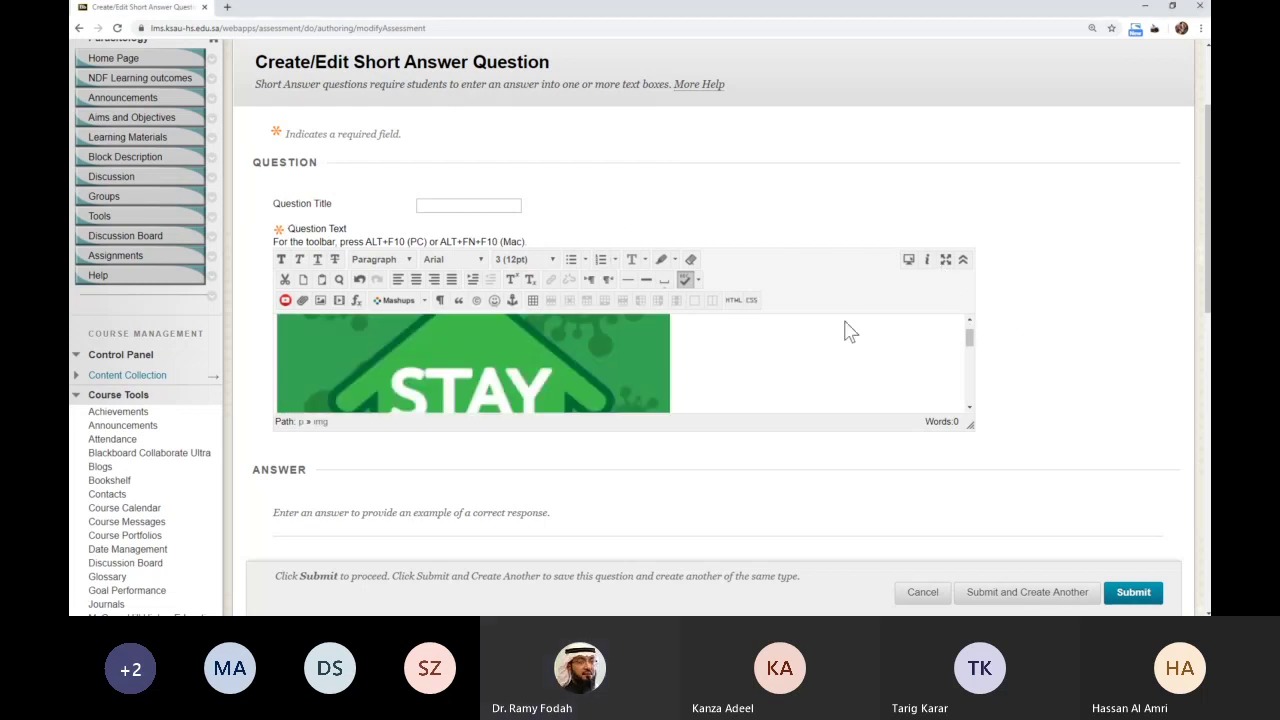
- Enlarge the Question Text editor in height to show more of the pasted image
{"action": "scroll", "coordinate": [817, 357], "scroll_direction": "down", "scroll_amount": 3}
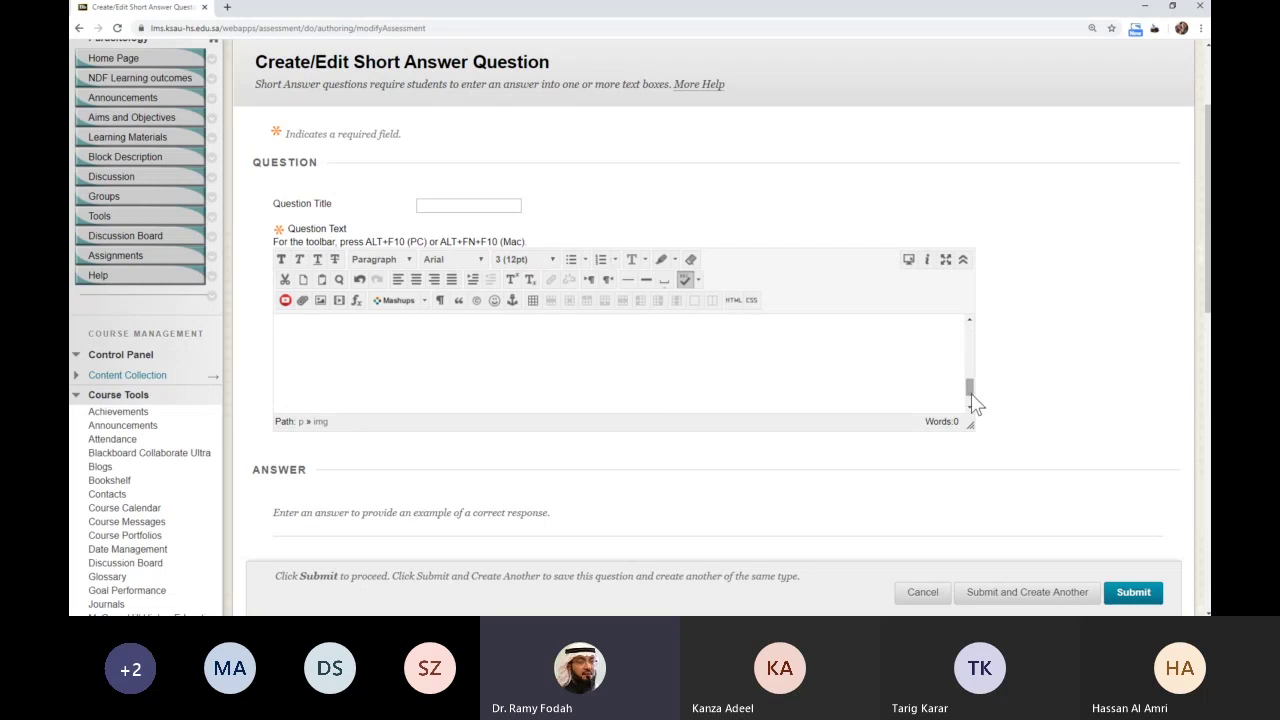
{"action": "scroll", "coordinate": [1109, 323], "scroll_direction": "down", "scroll_amount": 3}
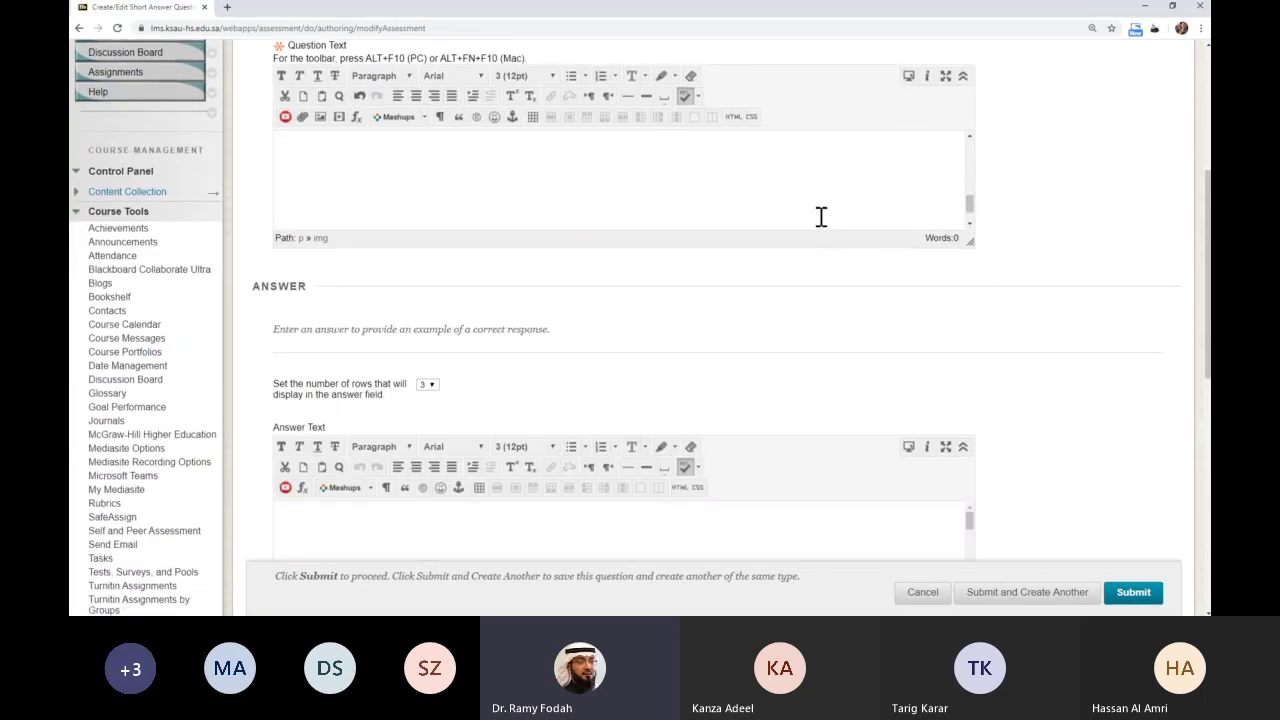
{"action": "scroll", "coordinate": [822, 214], "scroll_direction": "up", "scroll_amount": 1}
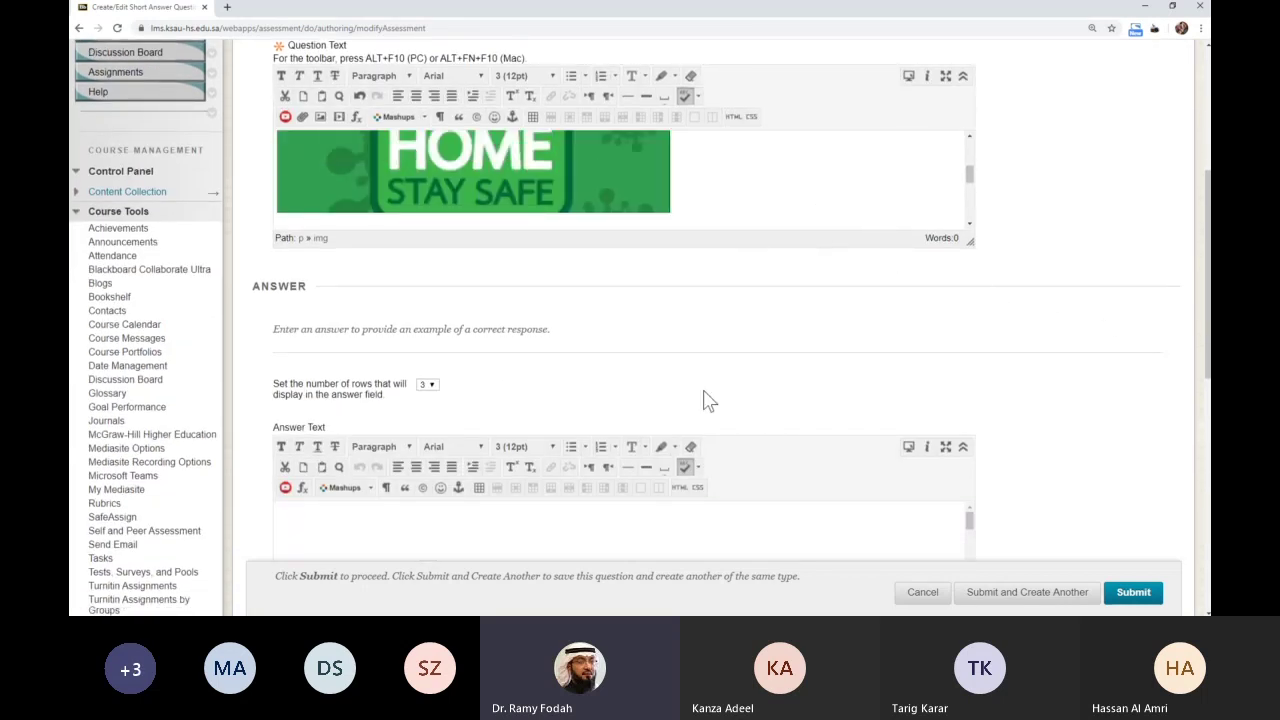
{"action": "scroll", "coordinate": [857, 455], "scroll_direction": "down", "scroll_amount": 2}
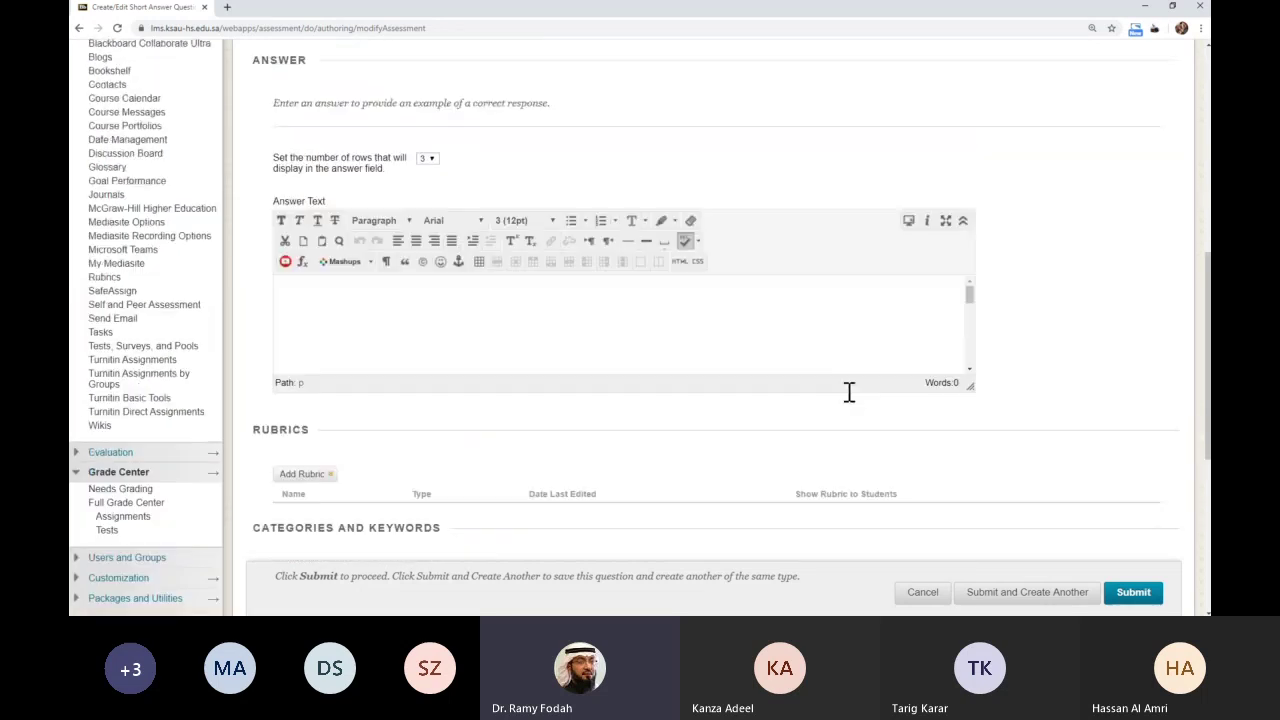
{"action": "scroll", "coordinate": [850, 390], "scroll_direction": "up", "scroll_amount": 4}
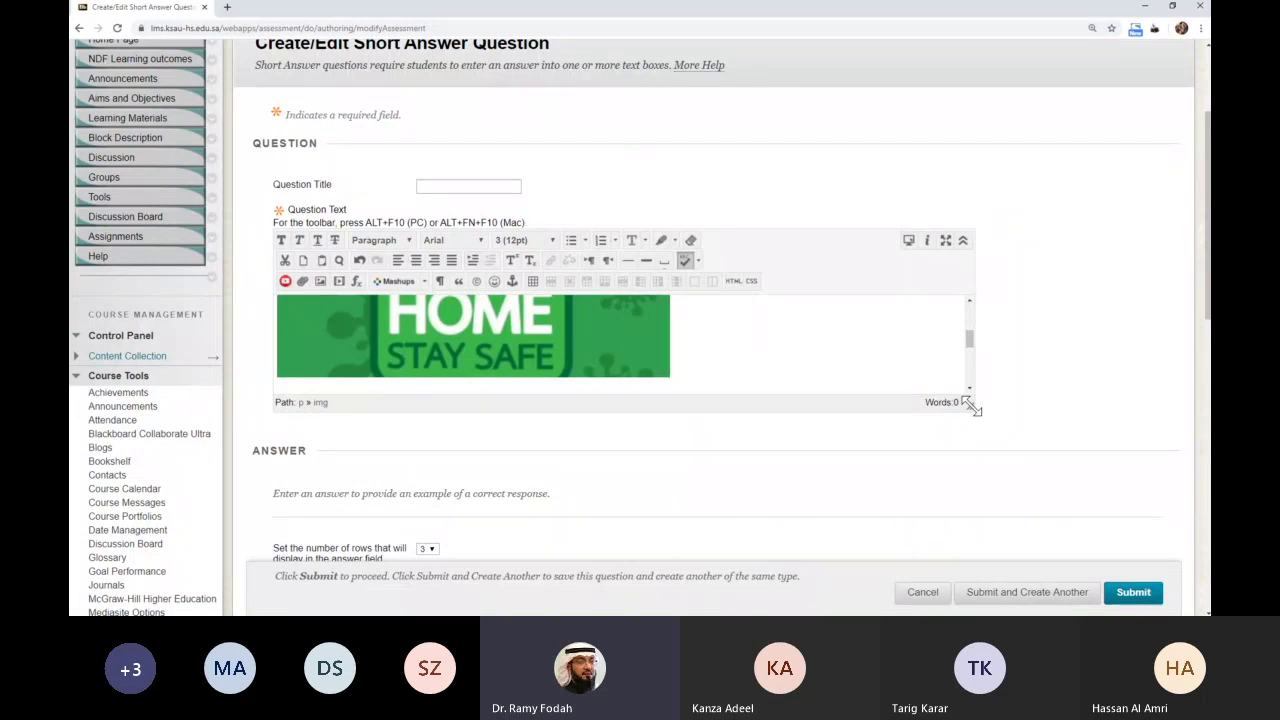
{"action": "left_click_drag", "start_coordinate": [968, 402], "coordinate": [980, 603]}
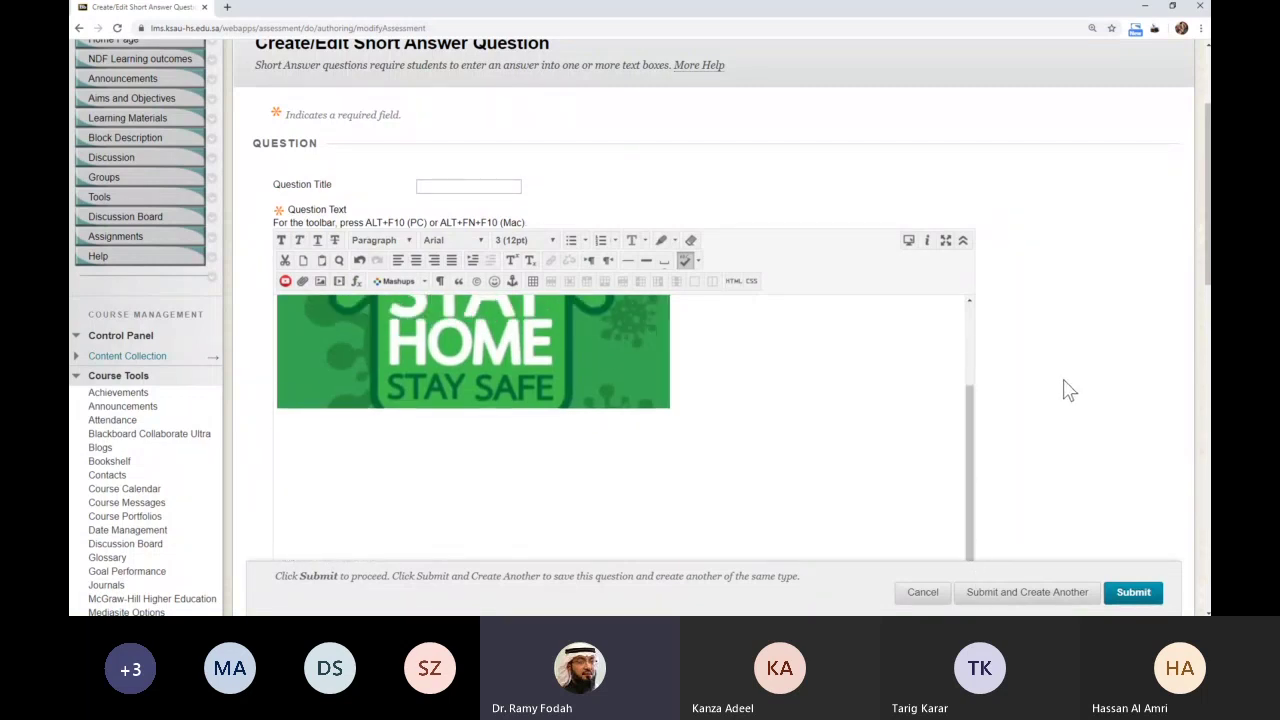
- Extend the Question Text editor further so the whole image and the space beneath it fit without internal scrolling
{"action": "scroll", "coordinate": [1069, 371], "scroll_direction": "down", "scroll_amount": 2}
{"action": "scroll", "coordinate": [1051, 360], "scroll_direction": "up", "scroll_amount": 3}
{"action": "scroll", "coordinate": [863, 386], "scroll_direction": "down", "scroll_amount": 2}
{"action": "scroll", "coordinate": [822, 400], "scroll_direction": "up", "scroll_amount": 2}
{"action": "scroll", "coordinate": [900, 390], "scroll_direction": "up", "scroll_amount": 2}
{"action": "scroll", "coordinate": [1046, 386], "scroll_direction": "down", "scroll_amount": 4}
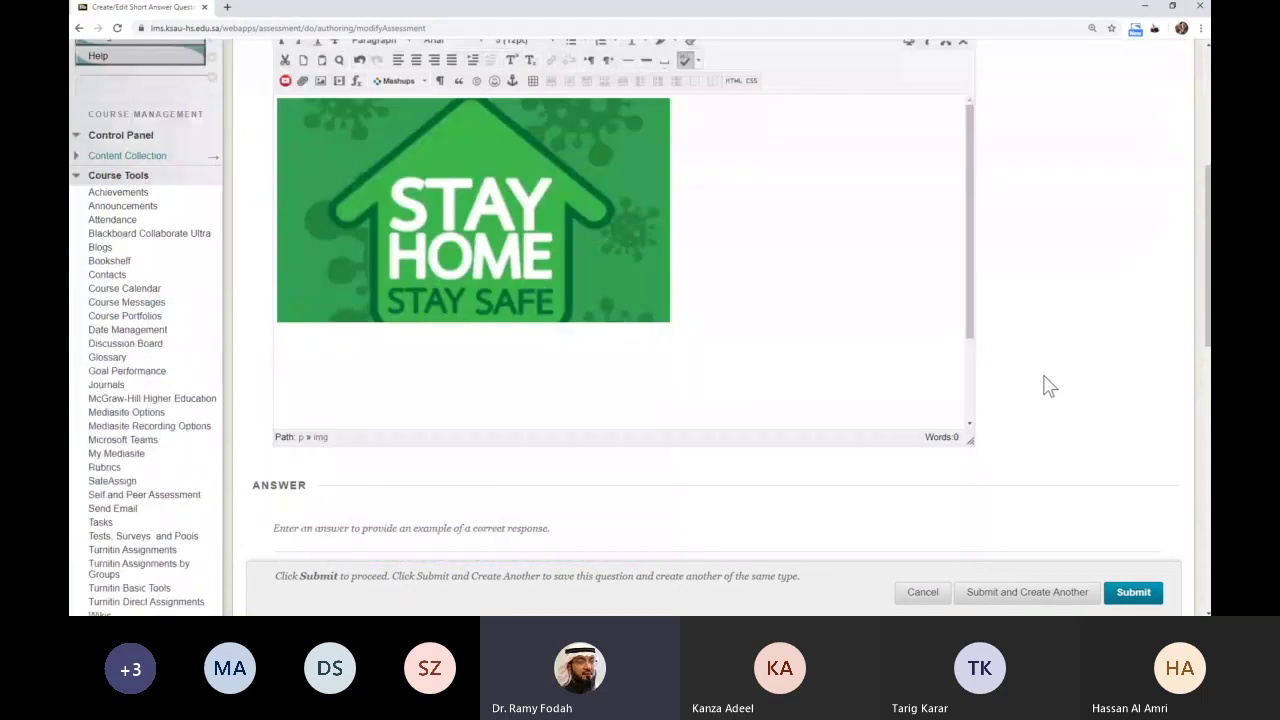
{"action": "scroll", "coordinate": [1046, 386], "scroll_direction": "up", "scroll_amount": 1}
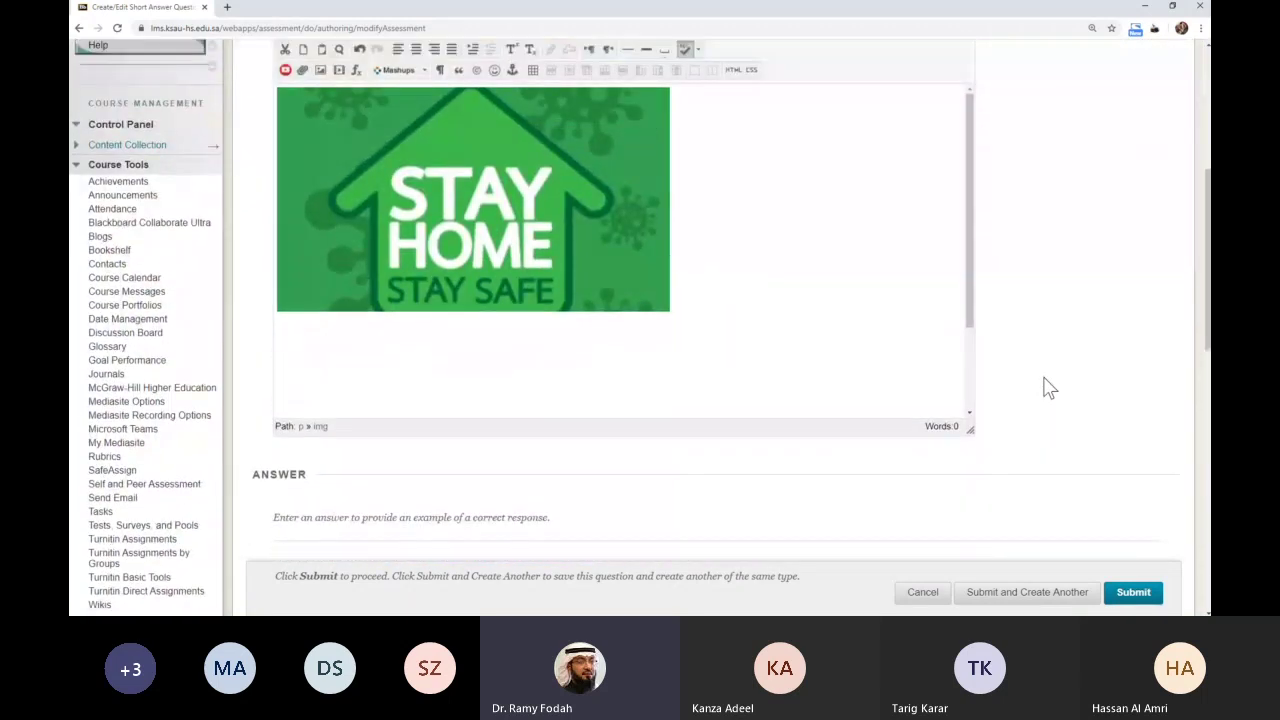
{"action": "left_click_drag", "start_coordinate": [969, 429], "coordinate": [1066, 558]}
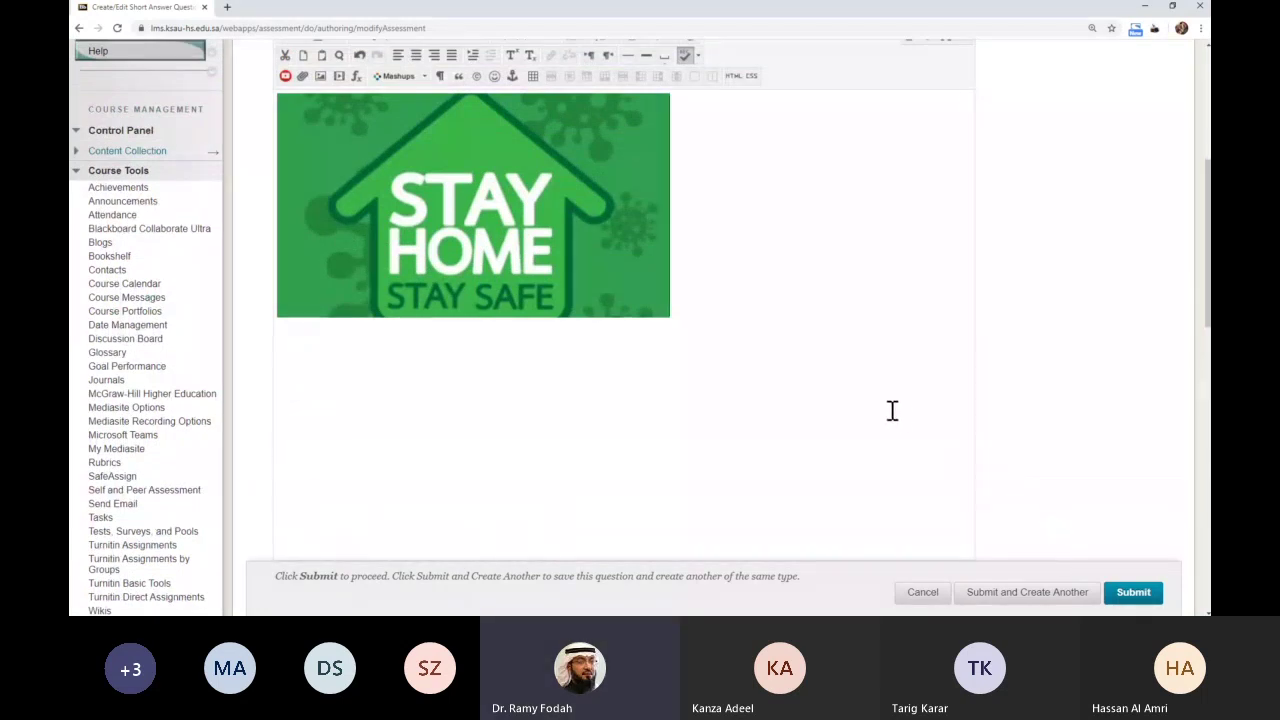
- Add the line "This is a testing for inserting an image into OSPE?" below the image in the question text
{"action": "scroll", "coordinate": [886, 409], "scroll_direction": "up", "scroll_amount": 4}
{"action": "scroll", "coordinate": [1026, 391], "scroll_direction": "down", "scroll_amount": 1}
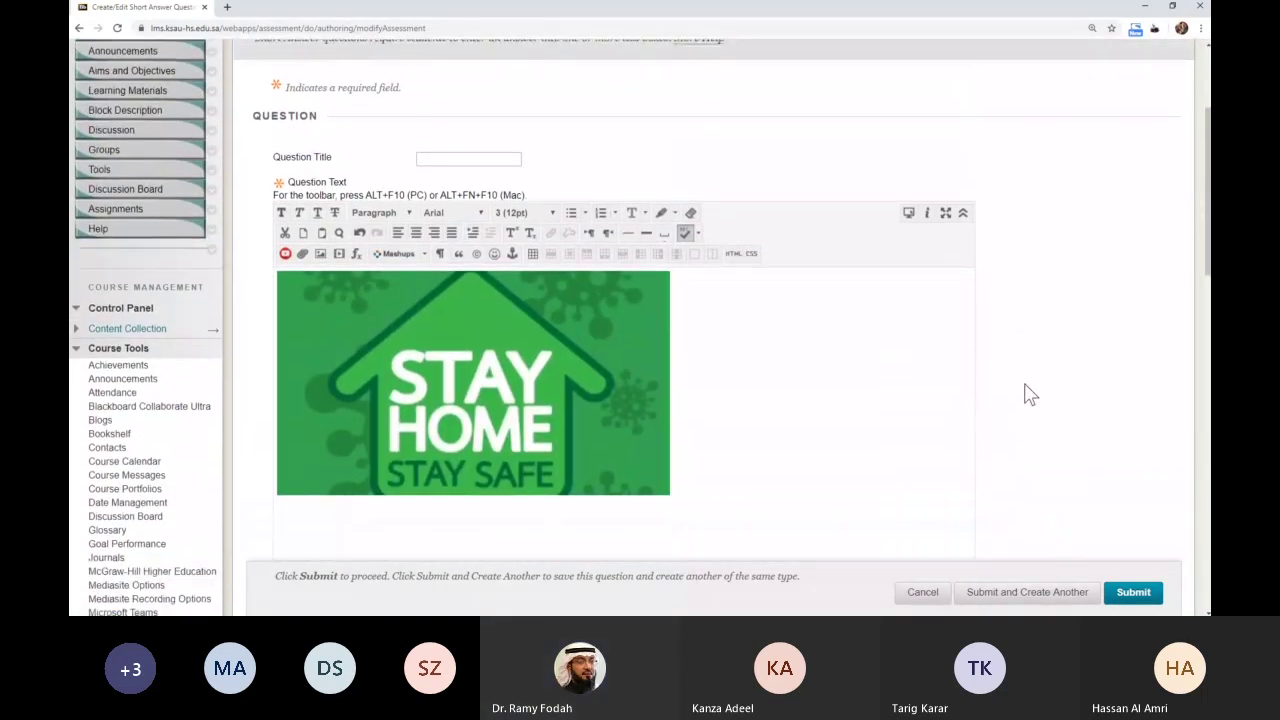
{"action": "scroll", "coordinate": [1030, 395], "scroll_direction": "down", "scroll_amount": 1}
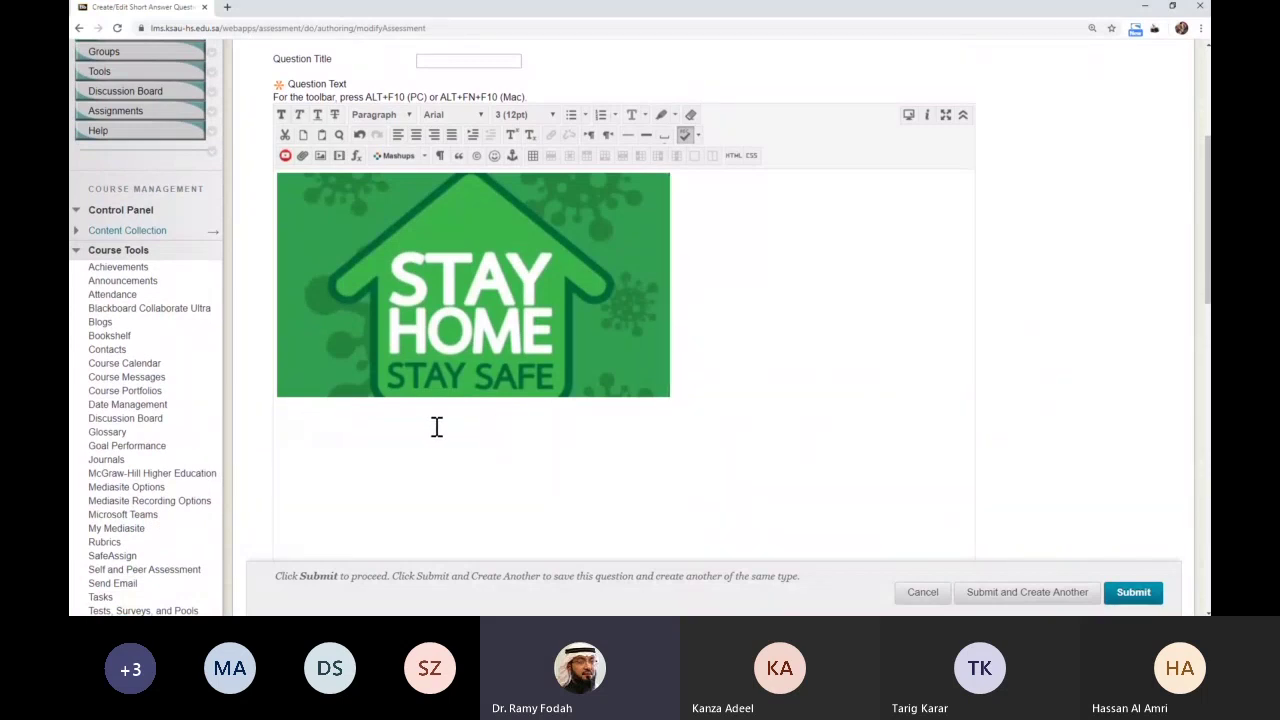
{"action": "key", "text": "Return"}
{"action": "type", "text": "This is a testing for inserting an im"}
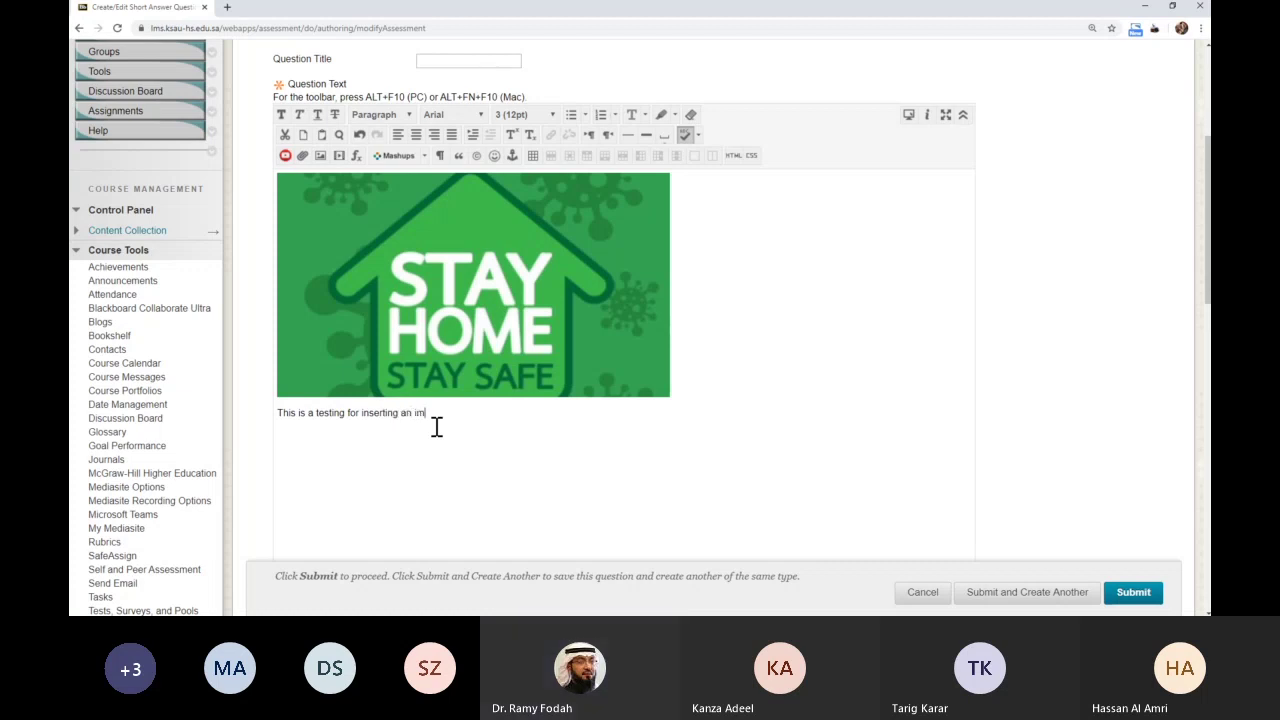
{"action": "type", "text": "age into OSPE?"}
{"action": "scroll", "coordinate": [1049, 320], "scroll_direction": "down", "scroll_amount": 3}
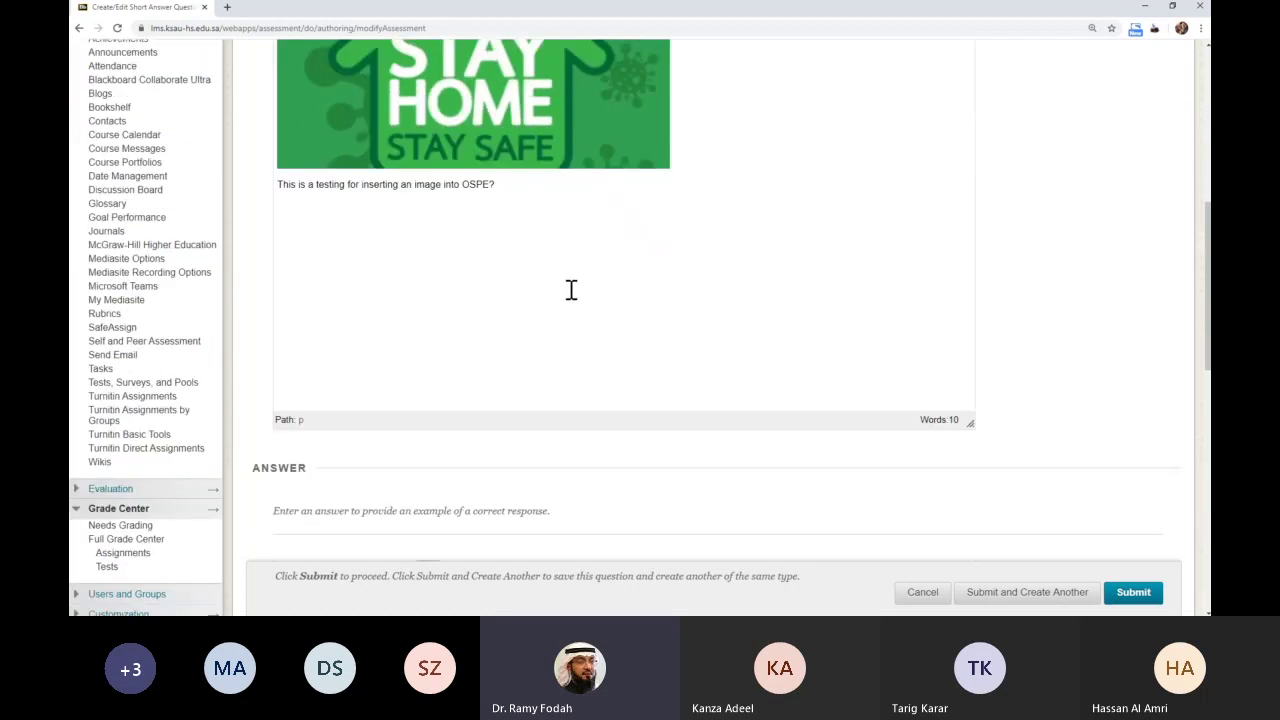
- Submit the Short Answer question with its image and text, leaving the answer rows at 3 and the Answer Text empty
{"action": "scroll", "coordinate": [525, 150], "scroll_direction": "up", "scroll_amount": 1}
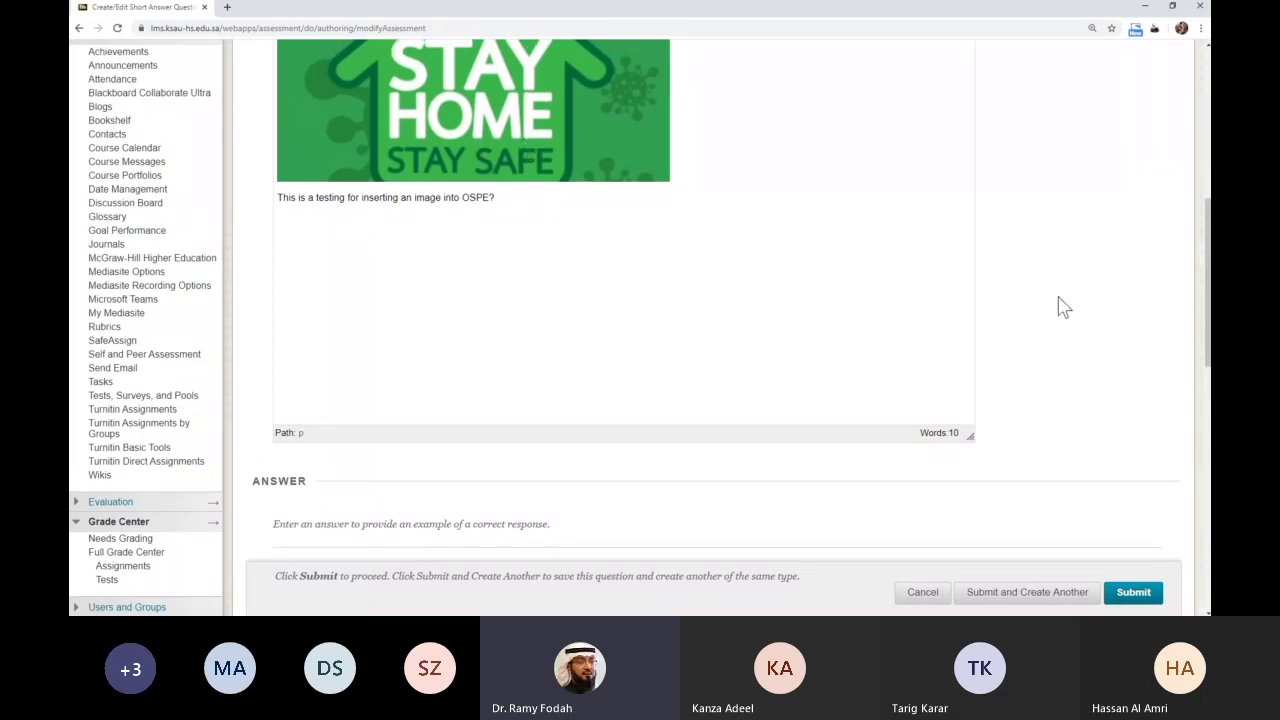
{"action": "scroll", "coordinate": [1060, 308], "scroll_direction": "down", "scroll_amount": 1}
{"action": "scroll", "coordinate": [709, 271], "scroll_direction": "down", "scroll_amount": 3}
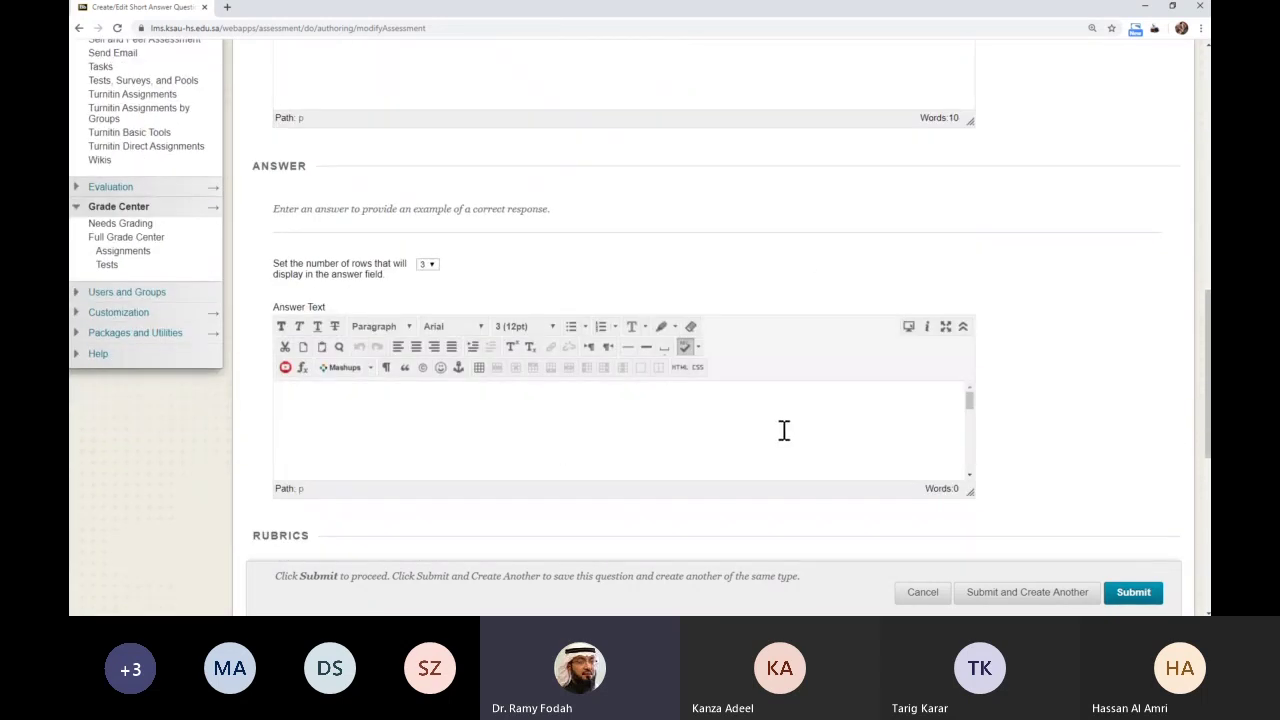
{"action": "scroll", "coordinate": [580, 400], "scroll_direction": "down", "scroll_amount": 1}
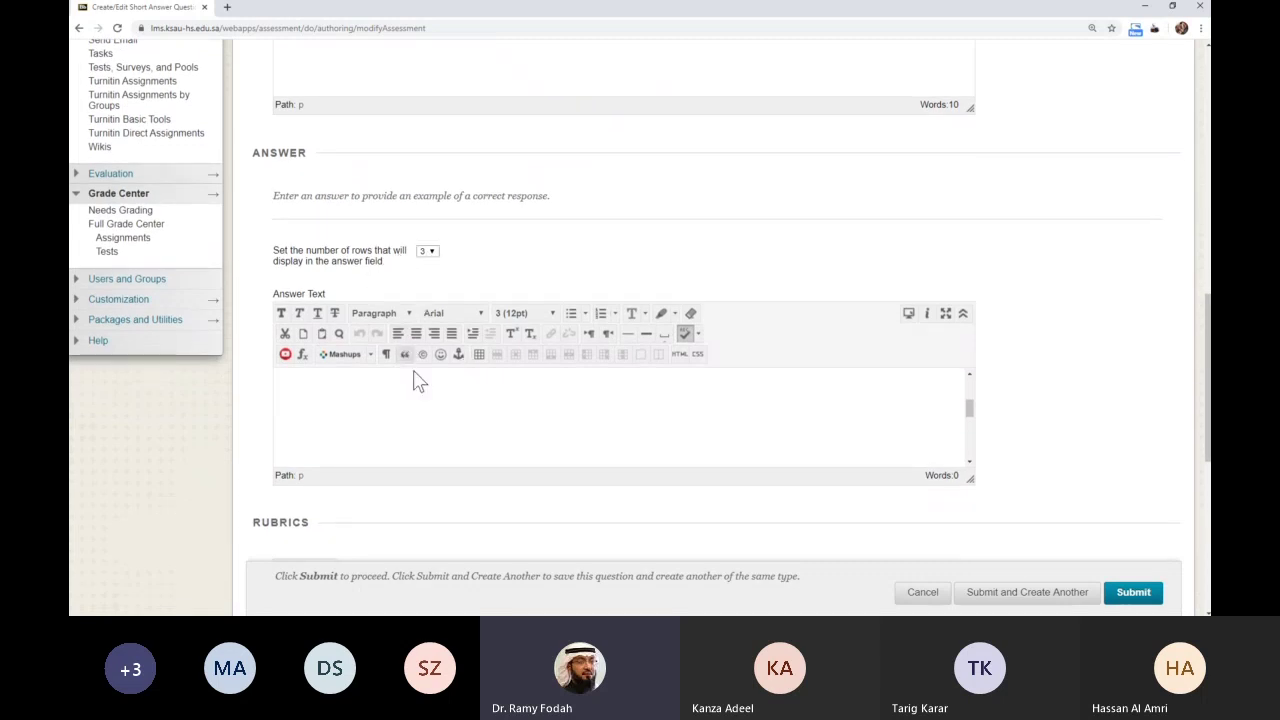
{"action": "scroll", "coordinate": [497, 430], "scroll_direction": "up", "scroll_amount": 1}
{"action": "scroll", "coordinate": [497, 430], "scroll_direction": "up", "scroll_amount": 1}
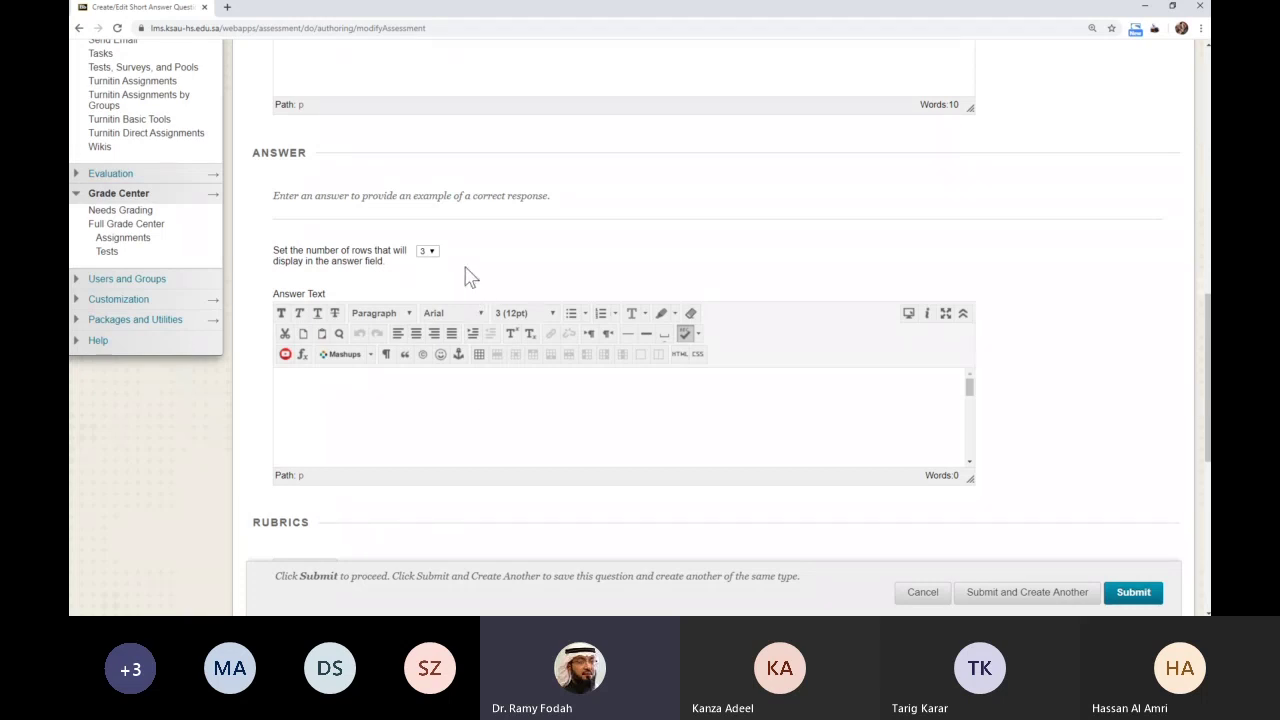
{"action": "scroll", "coordinate": [1008, 251], "scroll_direction": "down", "scroll_amount": 2}
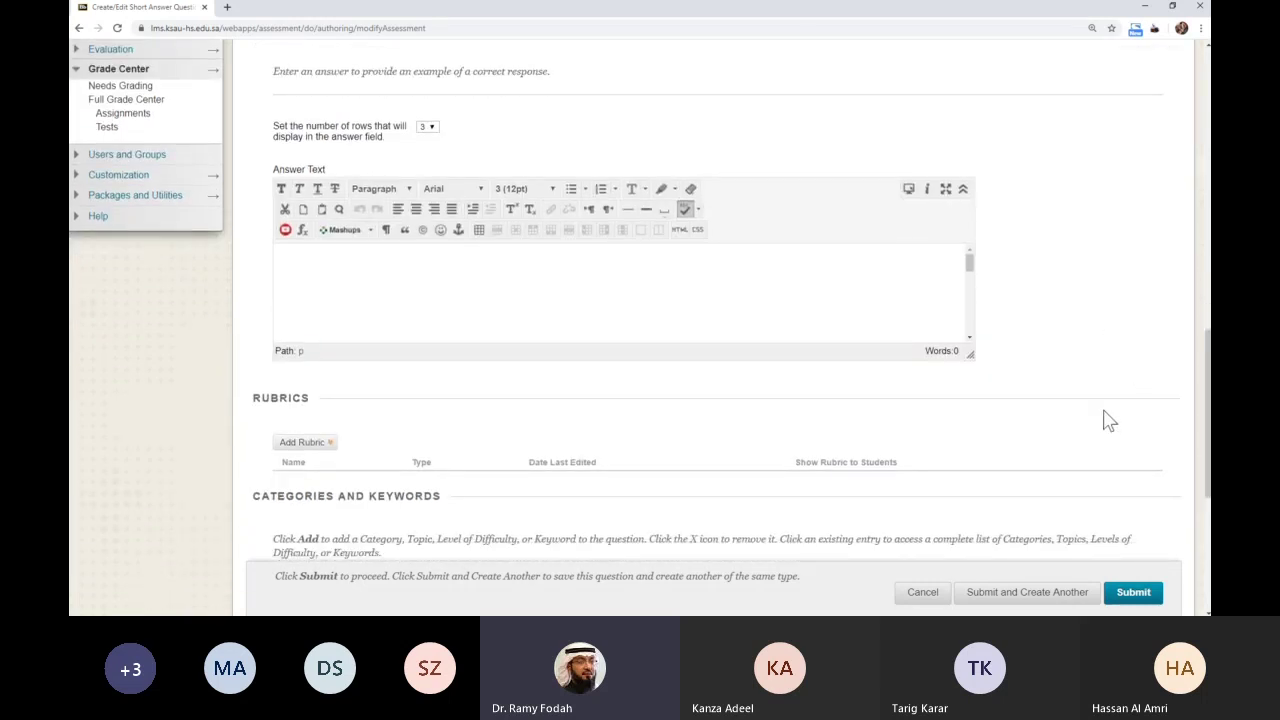
{"action": "left_click", "coordinate": [1131, 594]}
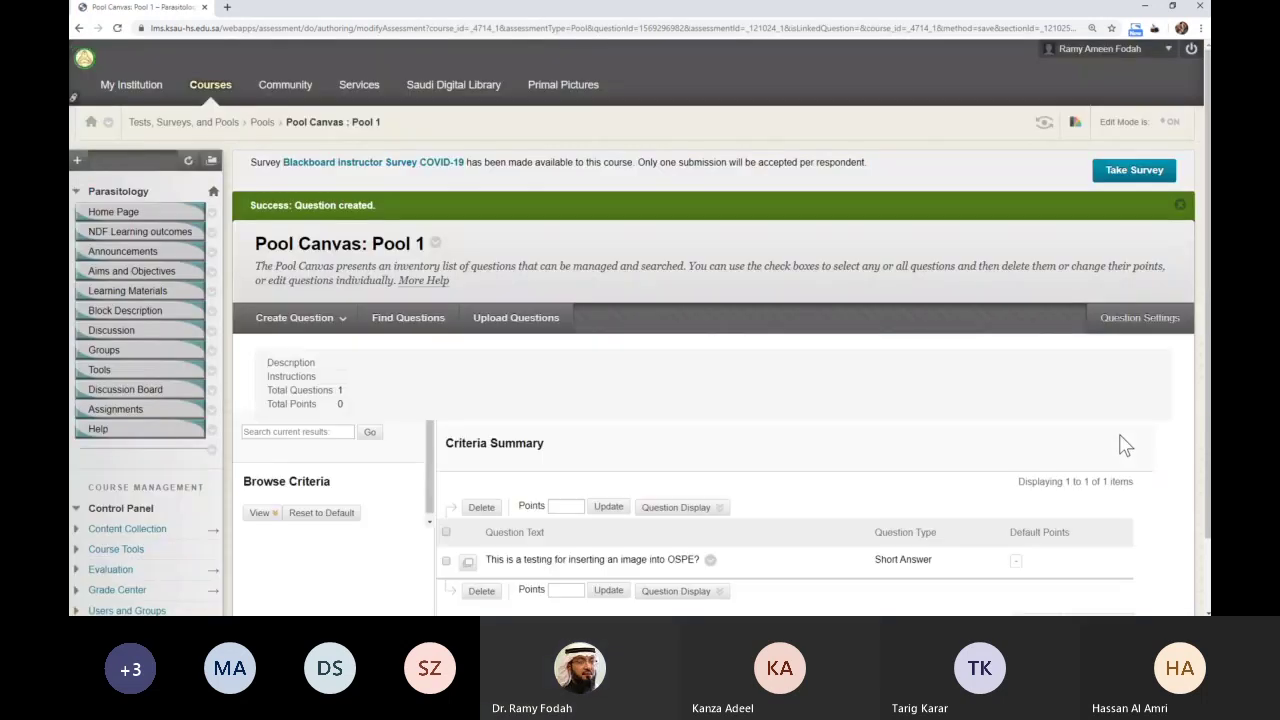
- Preview the details of the OSPE image question in the Pool 1 question list and close the preview
{"action": "scroll", "coordinate": [1000, 437], "scroll_direction": "down", "scroll_amount": 5}
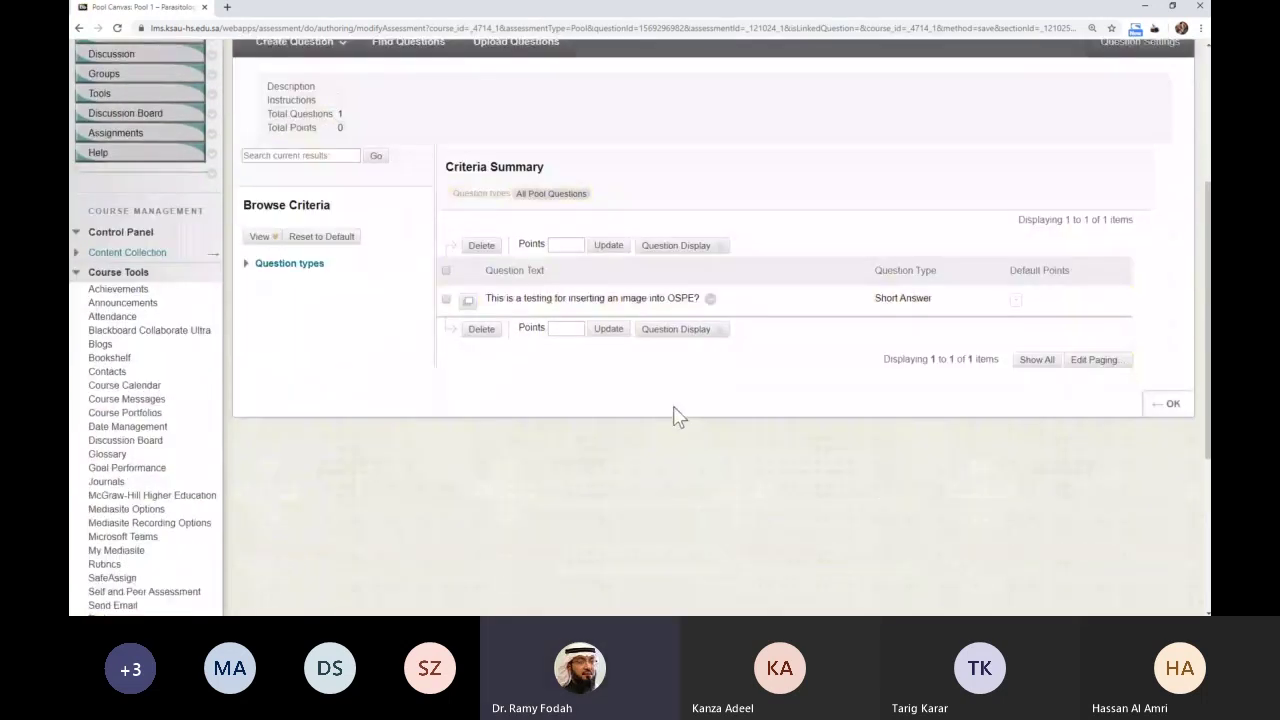
{"action": "scroll", "coordinate": [538, 416], "scroll_direction": "up", "scroll_amount": 2}
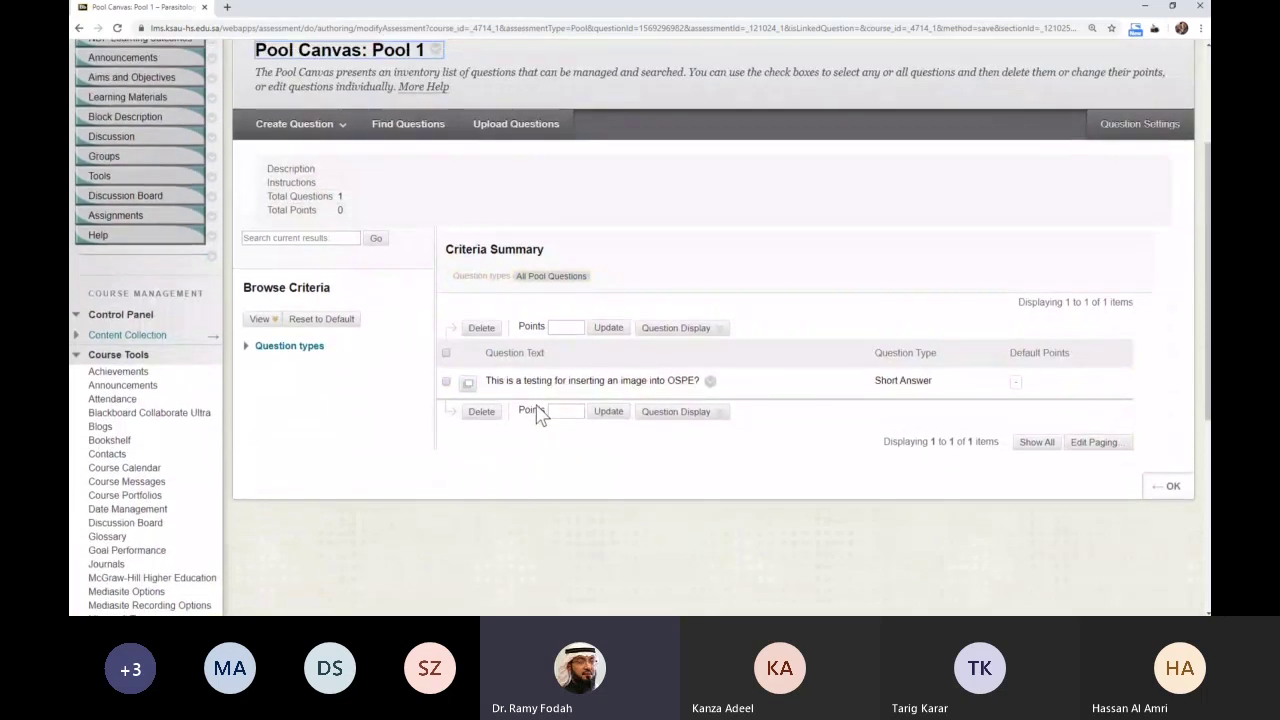
{"action": "scroll", "coordinate": [560, 405], "scroll_direction": "up", "scroll_amount": 2}
{"action": "scroll", "coordinate": [700, 430], "scroll_direction": "down", "scroll_amount": 3}
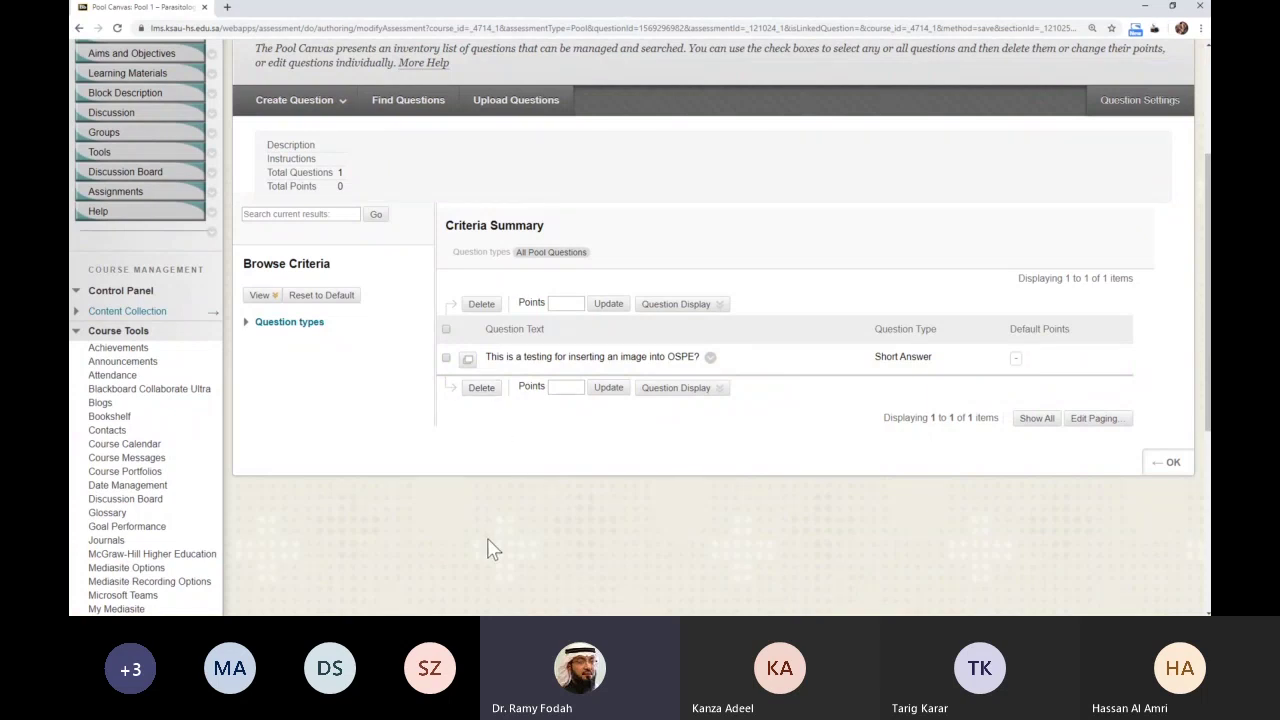
{"action": "left_click", "coordinate": [469, 359]}
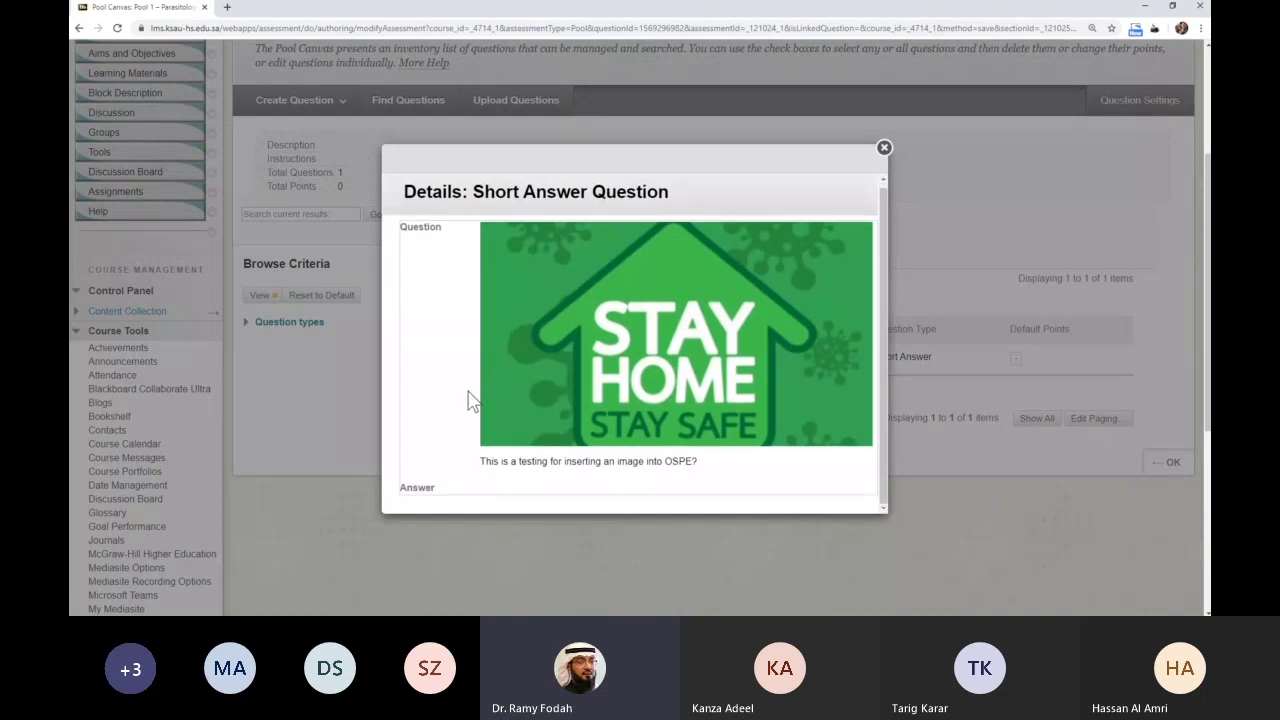
{"action": "scroll", "coordinate": [470, 400], "scroll_direction": "down", "scroll_amount": 3}
{"action": "scroll", "coordinate": [565, 440], "scroll_direction": "up", "scroll_amount": 3}
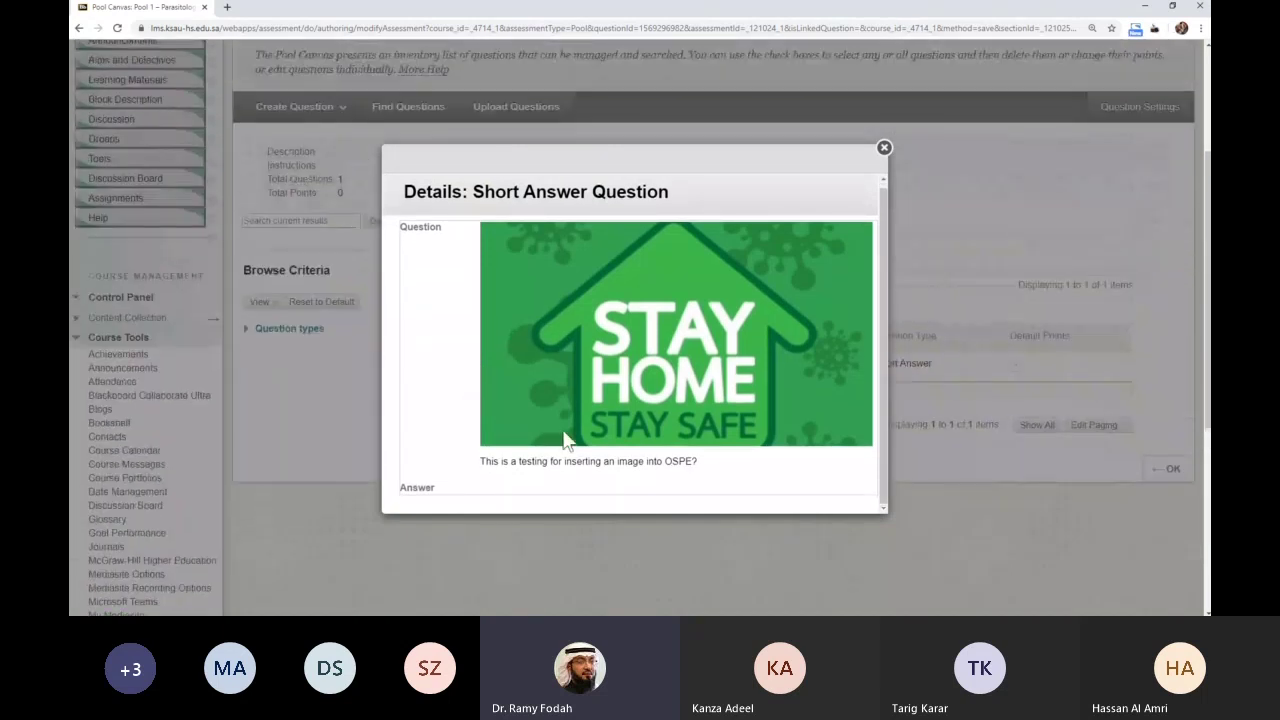
{"action": "left_click", "coordinate": [884, 149]}
- Open the OSPE image question for editing and enter "The answer" as its Answer Text
{"action": "left_click", "coordinate": [710, 366]}
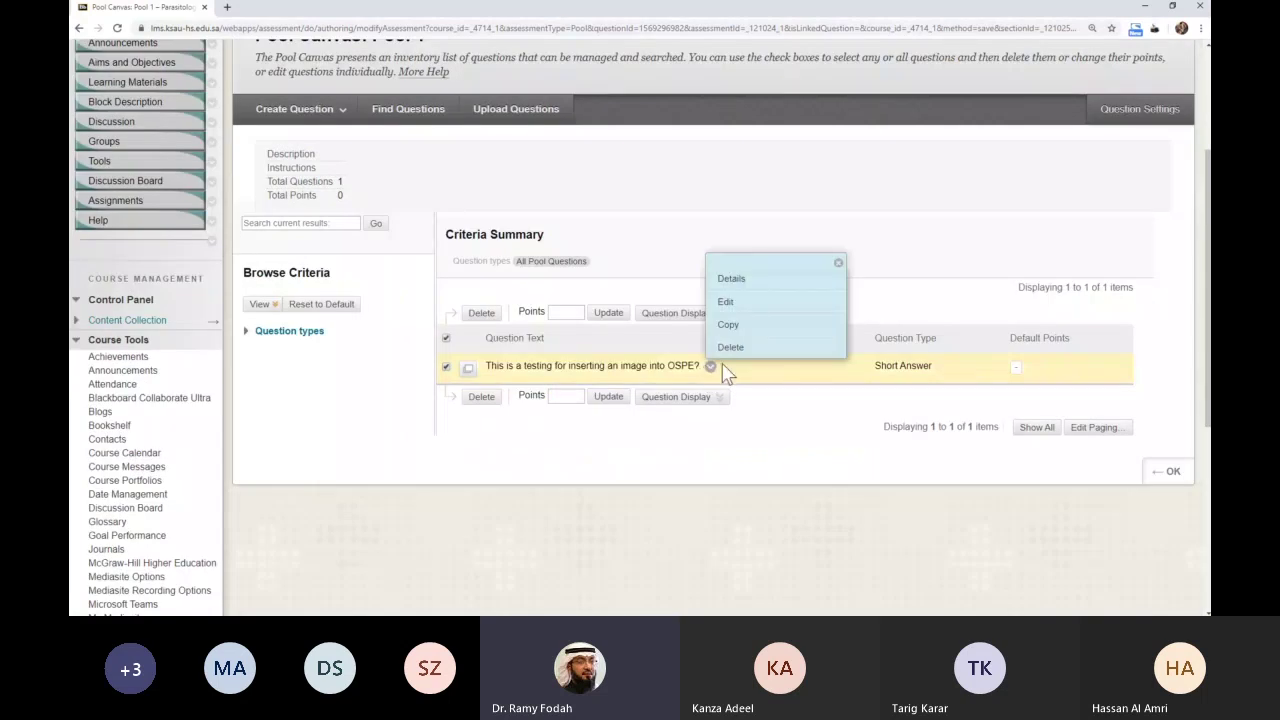
{"action": "left_click", "coordinate": [740, 305]}
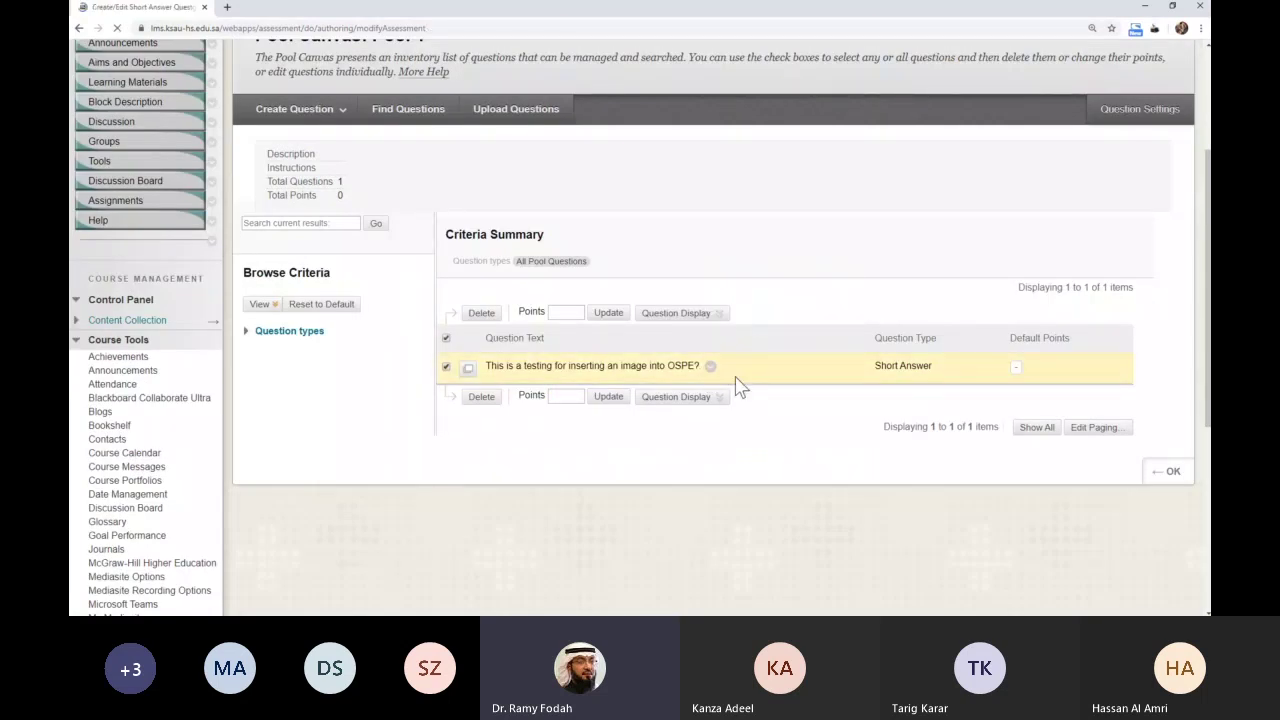
{"action": "scroll", "coordinate": [790, 412], "scroll_direction": "down", "scroll_amount": 4}
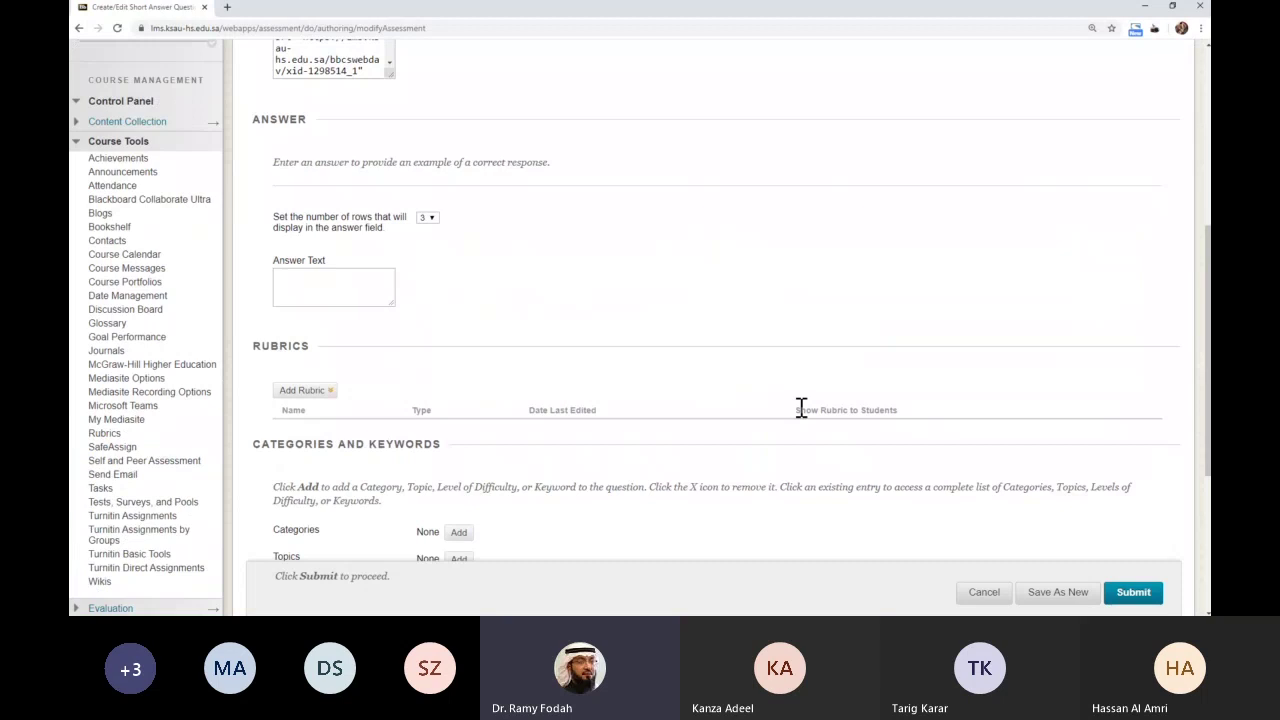
{"action": "scroll", "coordinate": [1029, 386], "scroll_direction": "down", "scroll_amount": 5}
{"action": "left_click", "coordinate": [509, 457]}
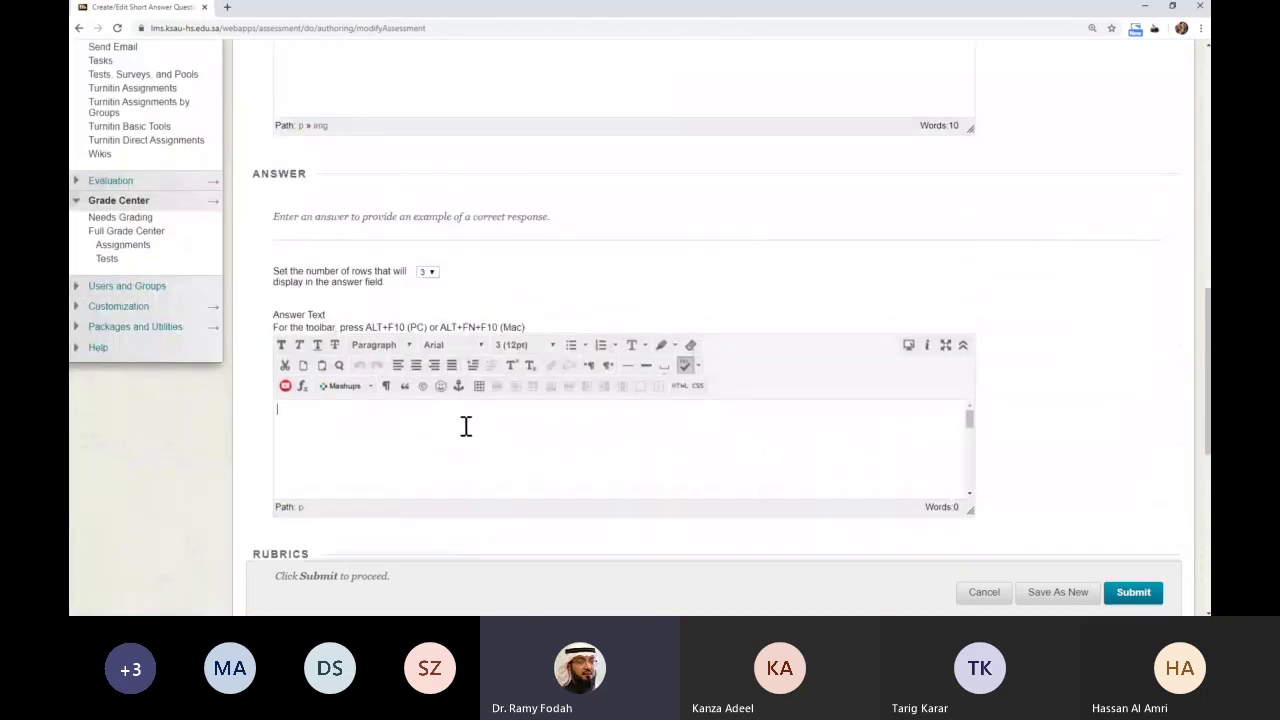
{"action": "type", "text": "The answer"}
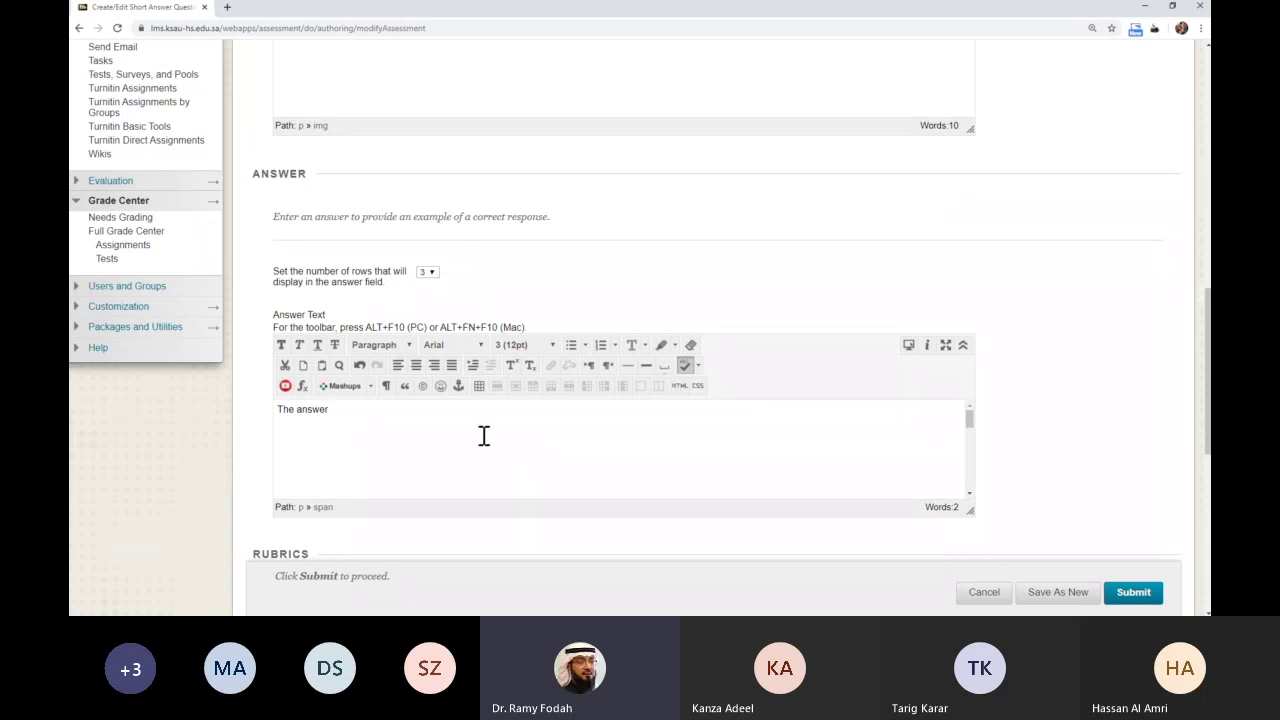
- Review the whole question form, from the question title and image through the answer, rubrics and categories sections
{"action": "scroll", "coordinate": [1034, 282], "scroll_direction": "up", "scroll_amount": 1}
{"action": "scroll", "coordinate": [1034, 282], "scroll_direction": "up", "scroll_amount": 5}
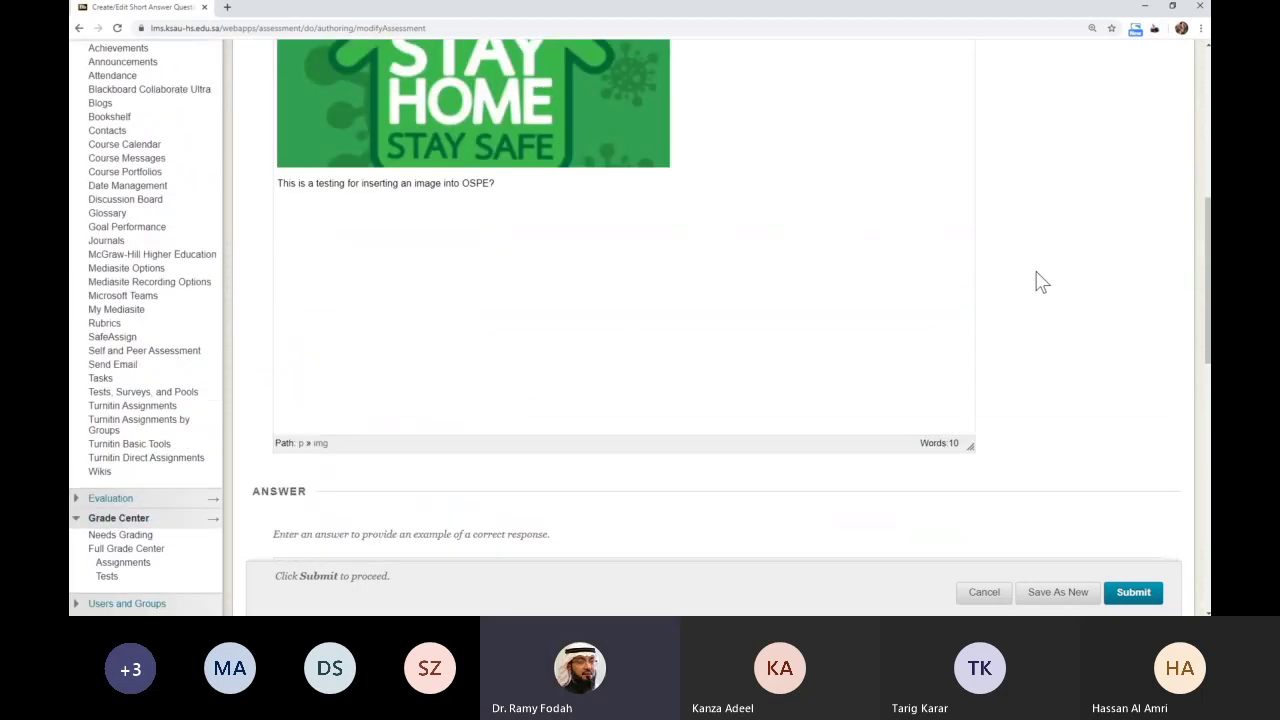
{"action": "scroll", "coordinate": [1040, 282], "scroll_direction": "up", "scroll_amount": 2}
{"action": "scroll", "coordinate": [1040, 282], "scroll_direction": "down", "scroll_amount": 8}
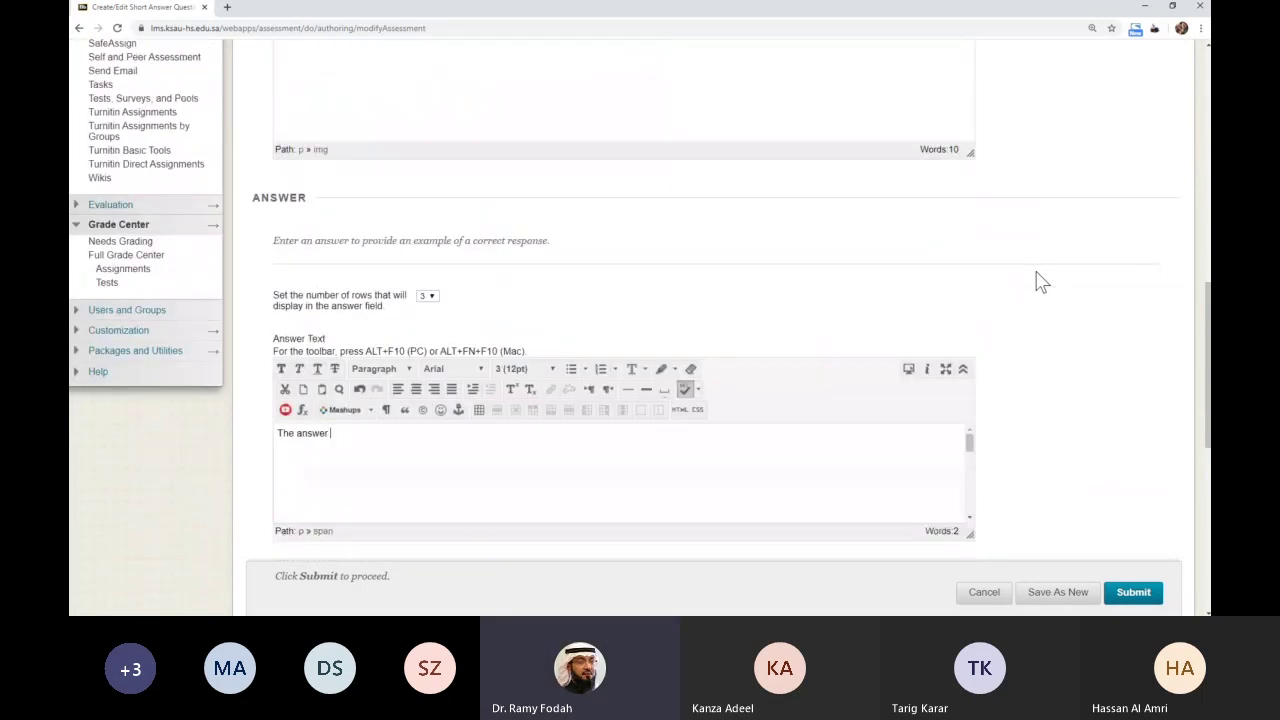
{"action": "scroll", "coordinate": [1040, 282], "scroll_direction": "down", "scroll_amount": 3}
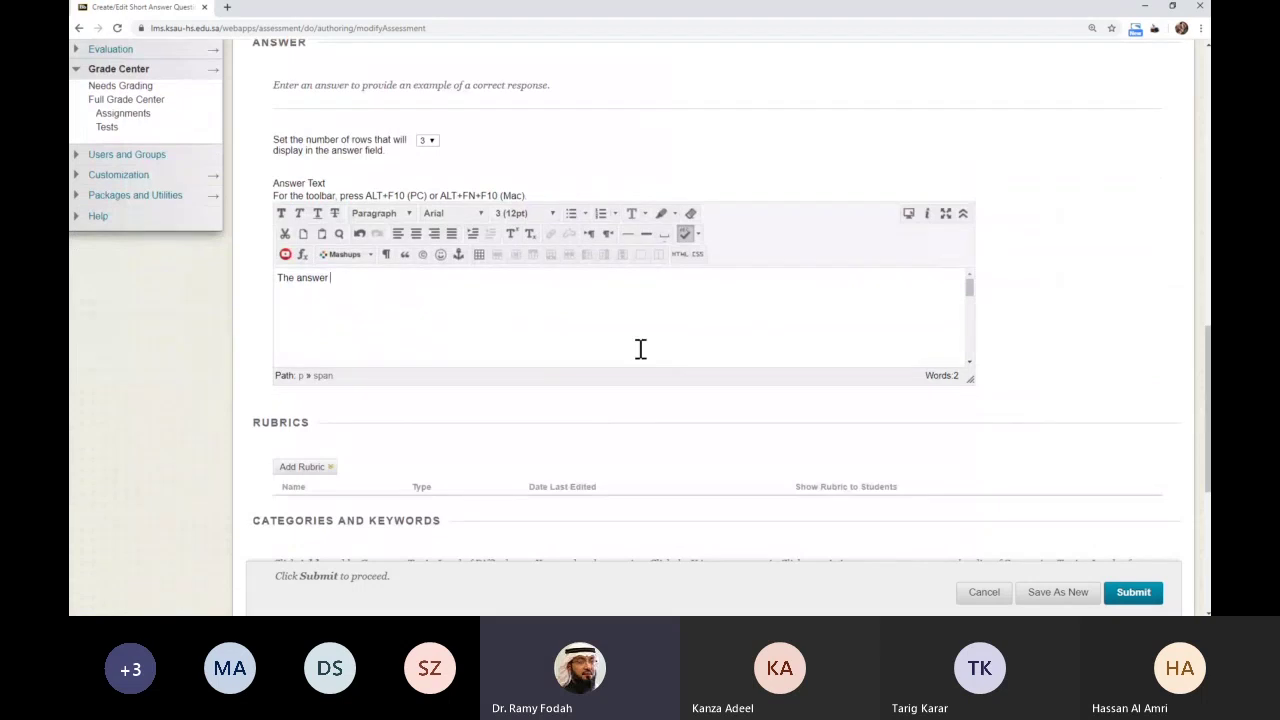
{"action": "scroll", "coordinate": [668, 338], "scroll_direction": "up", "scroll_amount": 2}
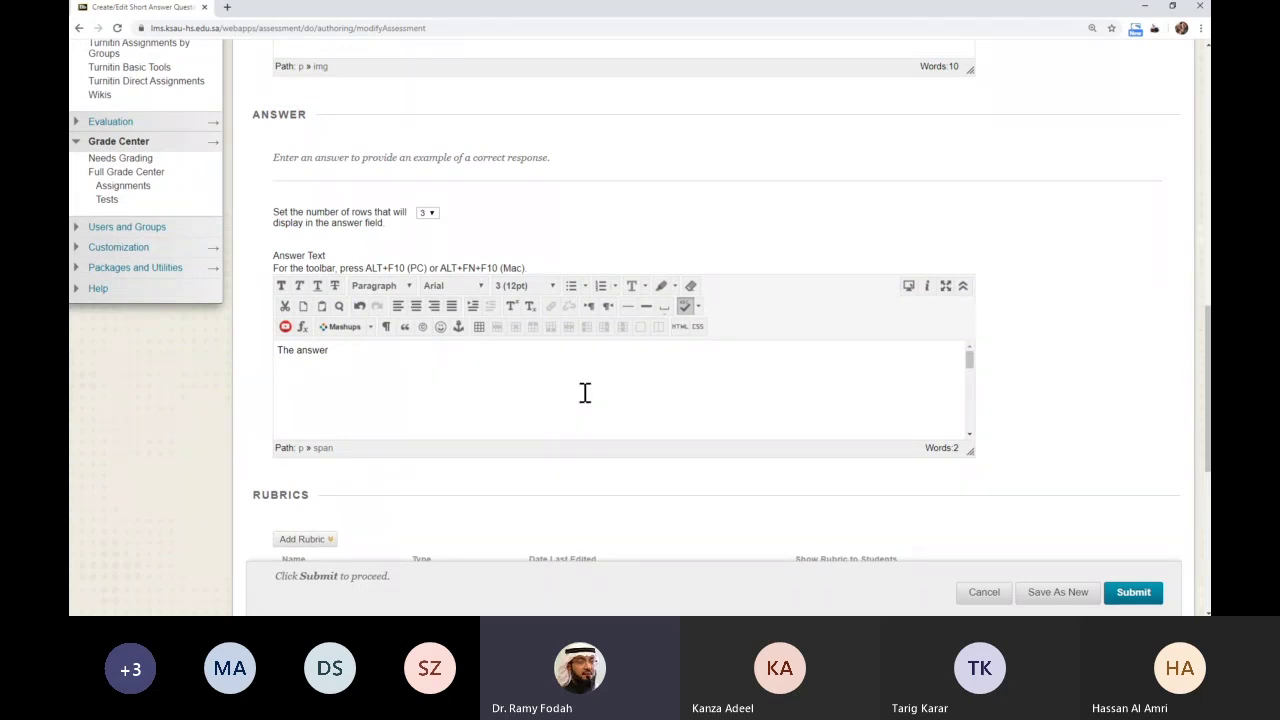
{"action": "scroll", "coordinate": [1013, 386], "scroll_direction": "up", "scroll_amount": 5}
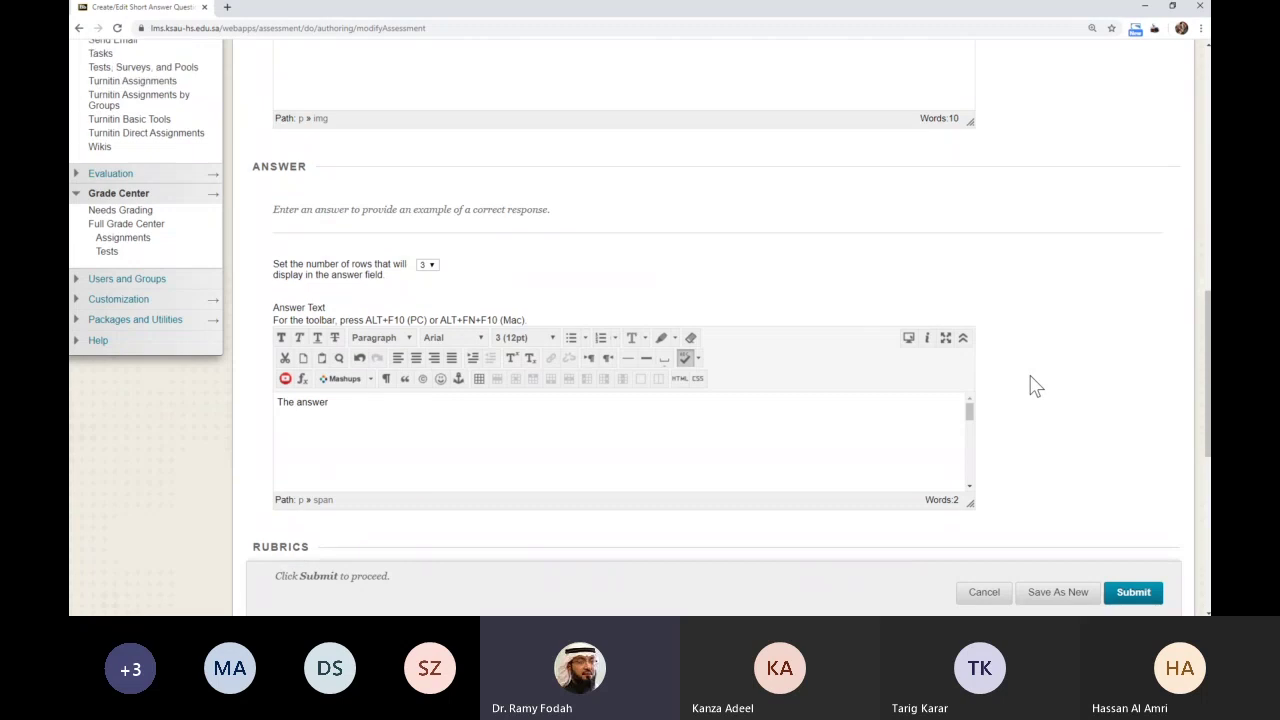
{"action": "scroll", "coordinate": [1035, 385], "scroll_direction": "up", "scroll_amount": 3}
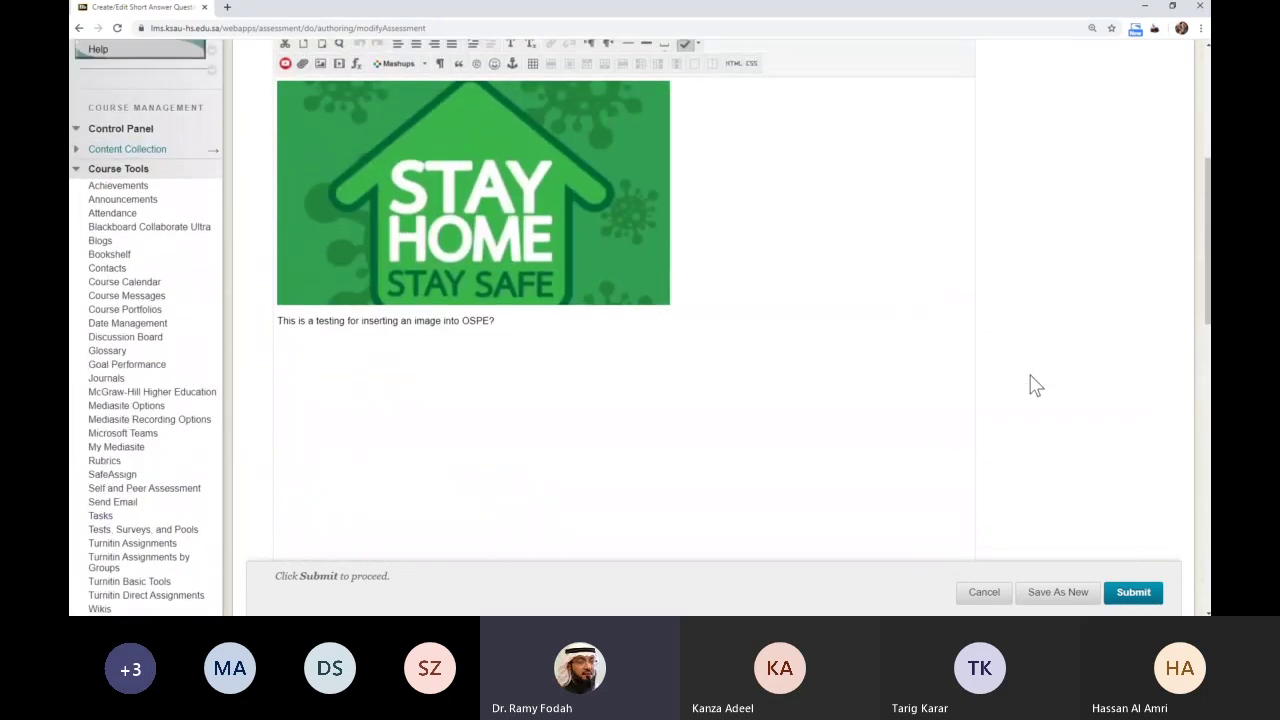
{"action": "scroll", "coordinate": [1035, 386], "scroll_direction": "up", "scroll_amount": 2}
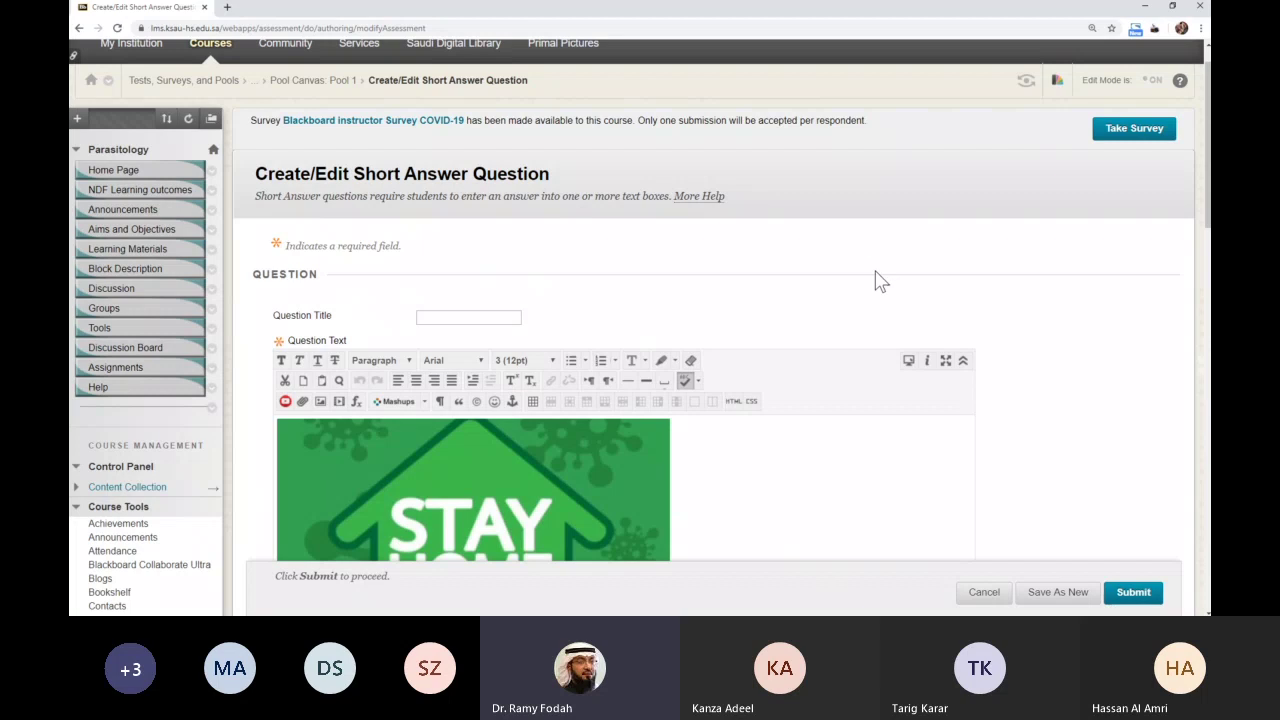
{"action": "scroll", "coordinate": [1077, 294], "scroll_direction": "down", "scroll_amount": 15}
{"action": "scroll", "coordinate": [1000, 330], "scroll_direction": "up", "scroll_amount": 3}
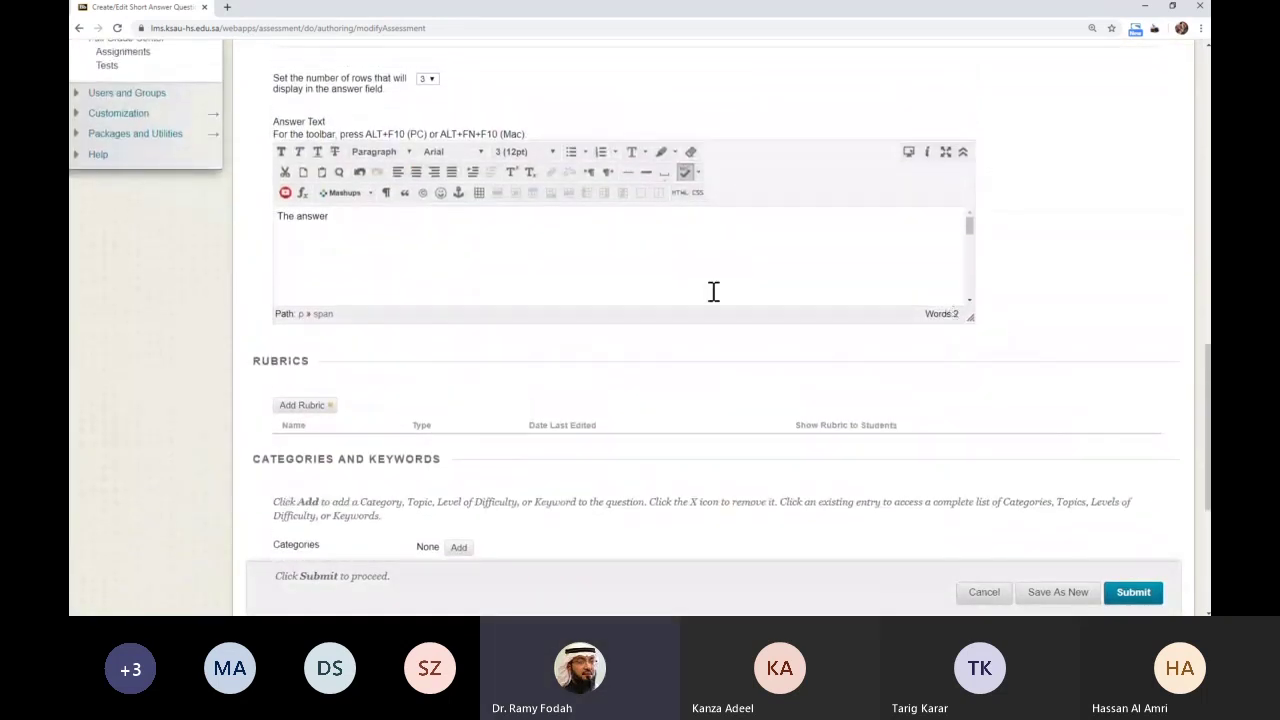
- Submit the edited question and preview its details to check the image, question text and answer
{"action": "left_click", "coordinate": [508, 270]}
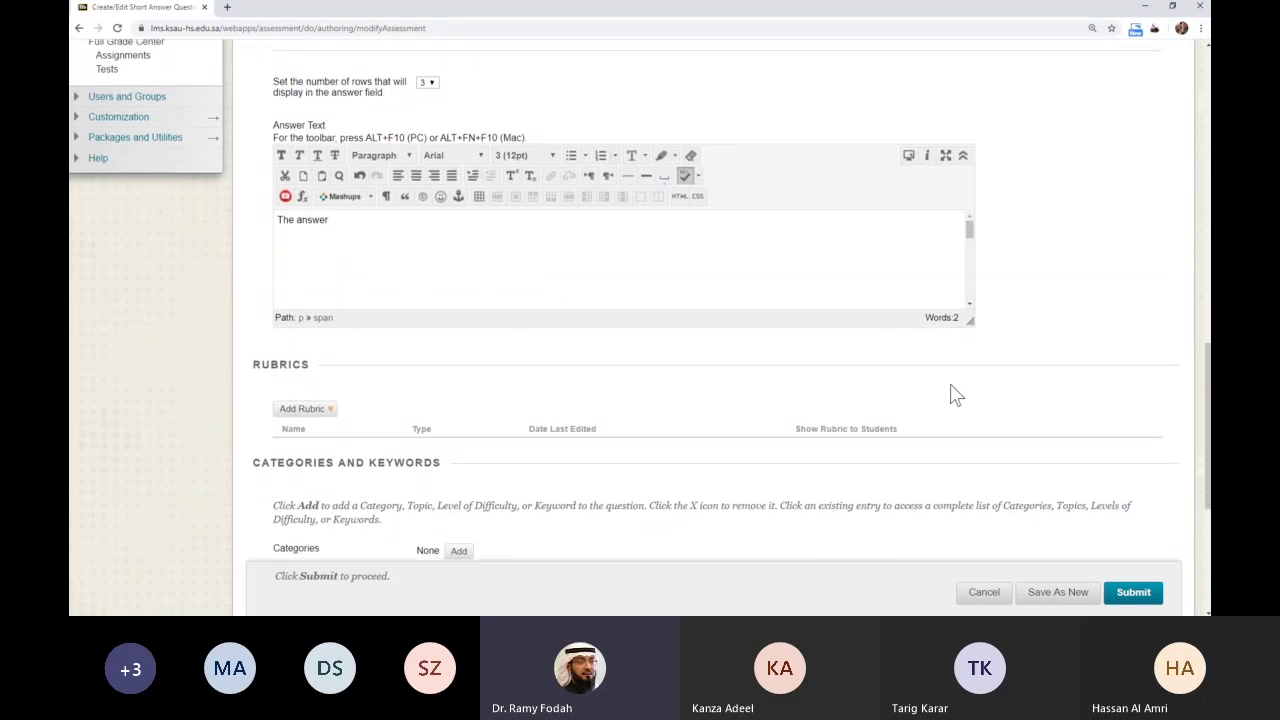
{"action": "left_click", "coordinate": [1130, 593]}
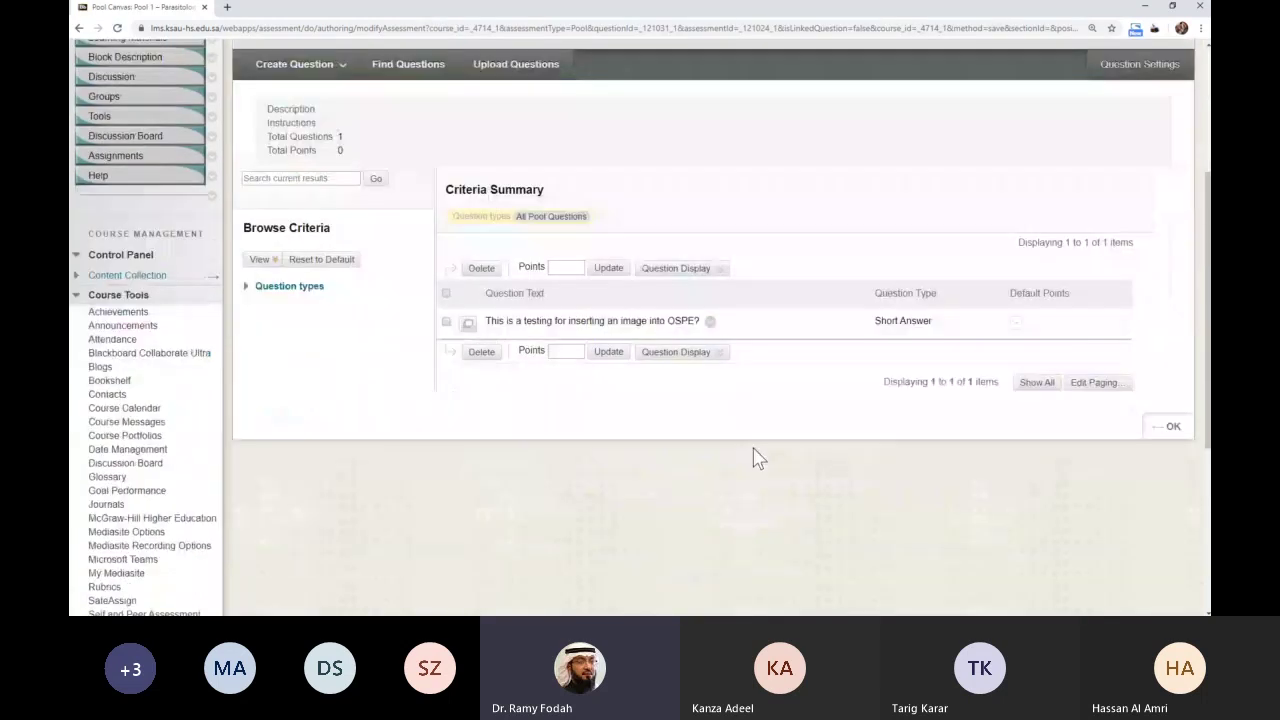
{"action": "scroll", "coordinate": [758, 458], "scroll_direction": "down", "scroll_amount": 1}
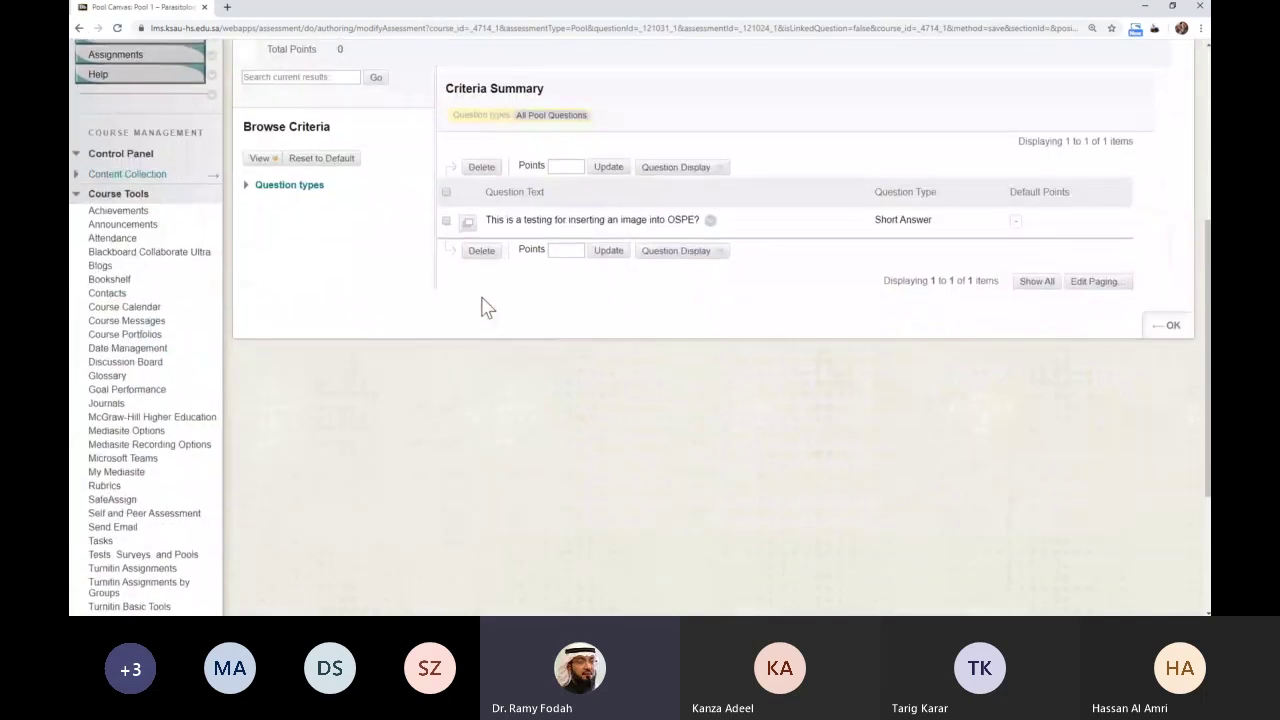
{"action": "left_click", "coordinate": [468, 222]}
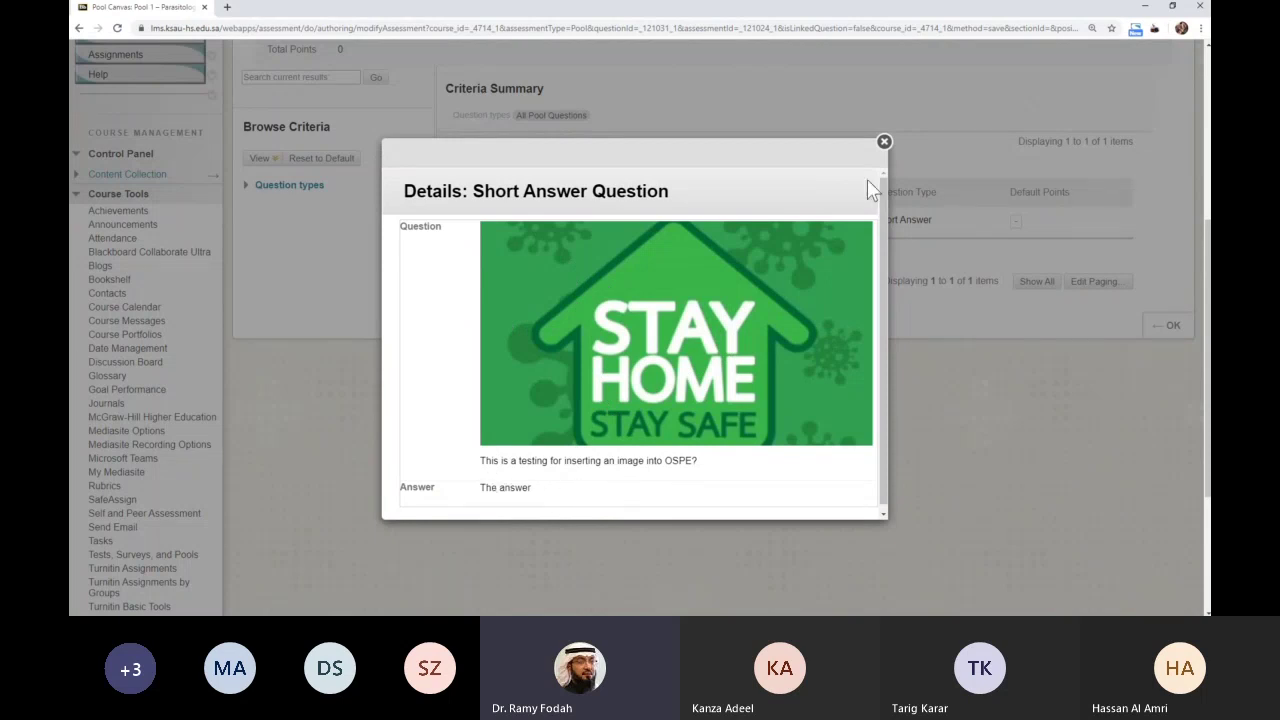
{"action": "left_click", "coordinate": [884, 142]}
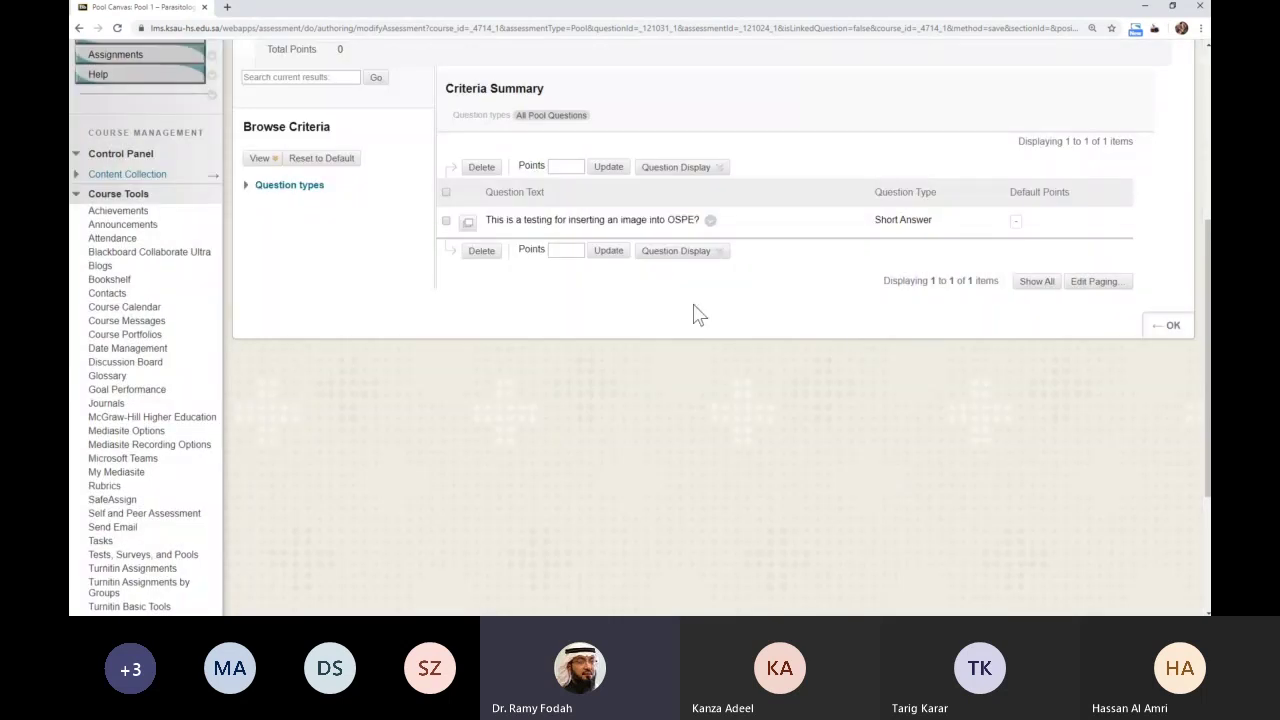
- Leave the Pool 1 canvas and open the Parasitology course's Tests list under Tests, Surveys, and Pools
{"action": "scroll", "coordinate": [571, 369], "scroll_direction": "up", "scroll_amount": 3}
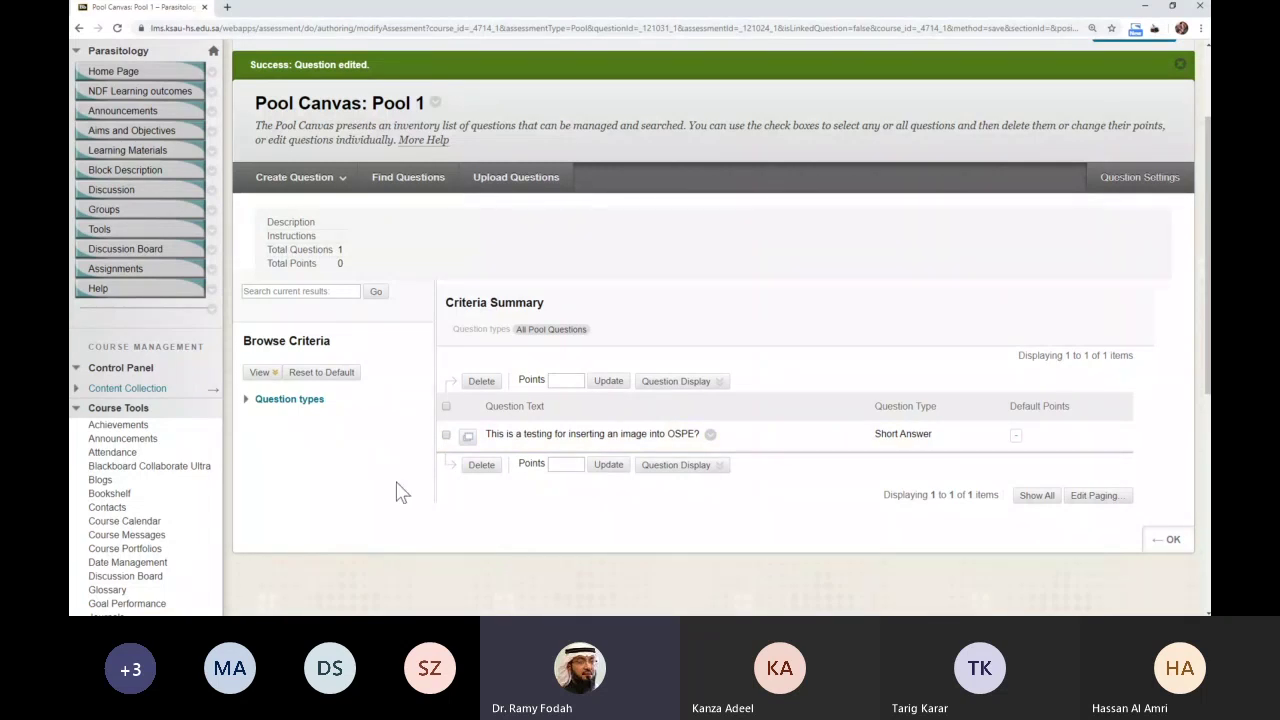
{"action": "scroll", "coordinate": [403, 466], "scroll_direction": "down", "scroll_amount": 3}
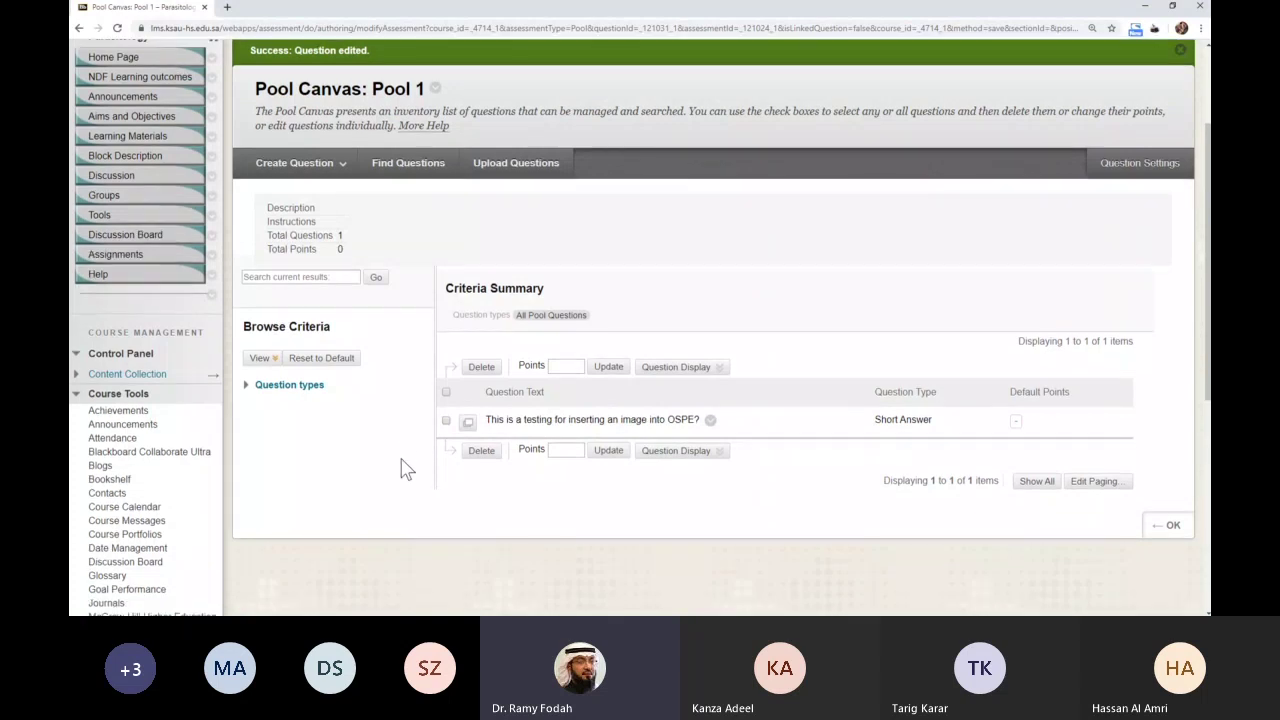
{"action": "scroll", "coordinate": [165, 410], "scroll_direction": "down", "scroll_amount": 3}
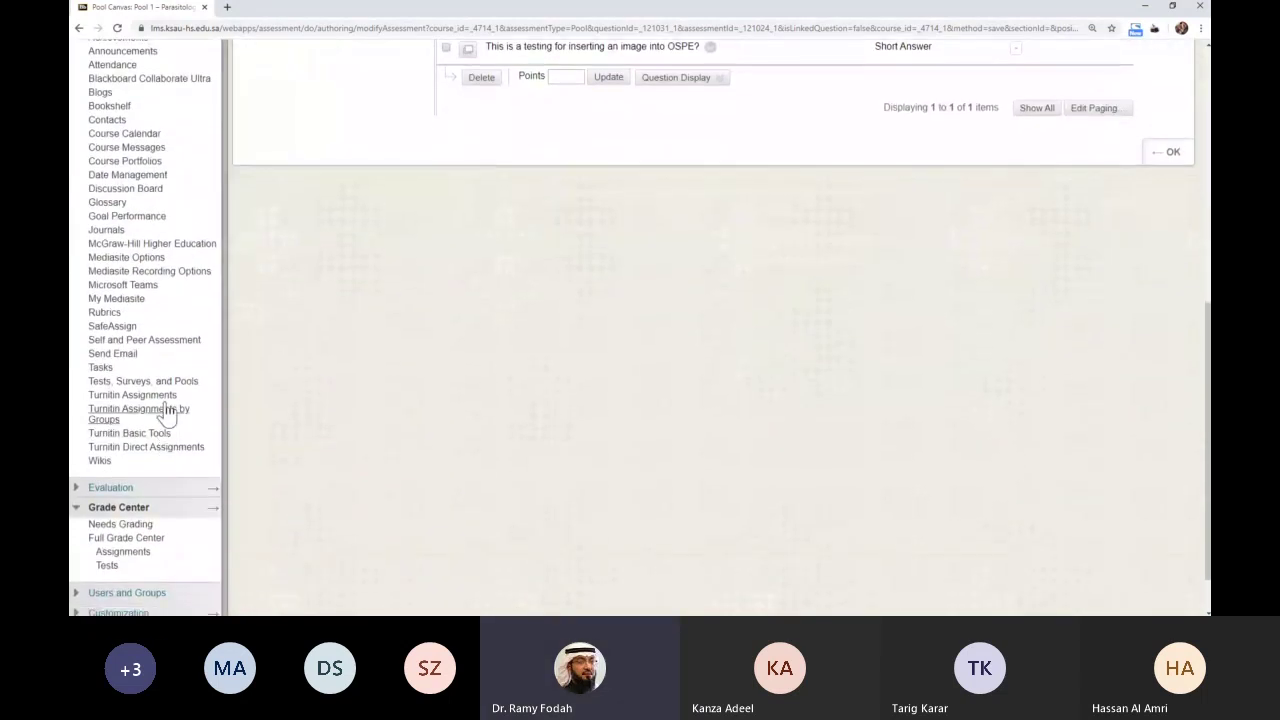
{"action": "left_click", "coordinate": [172, 386]}
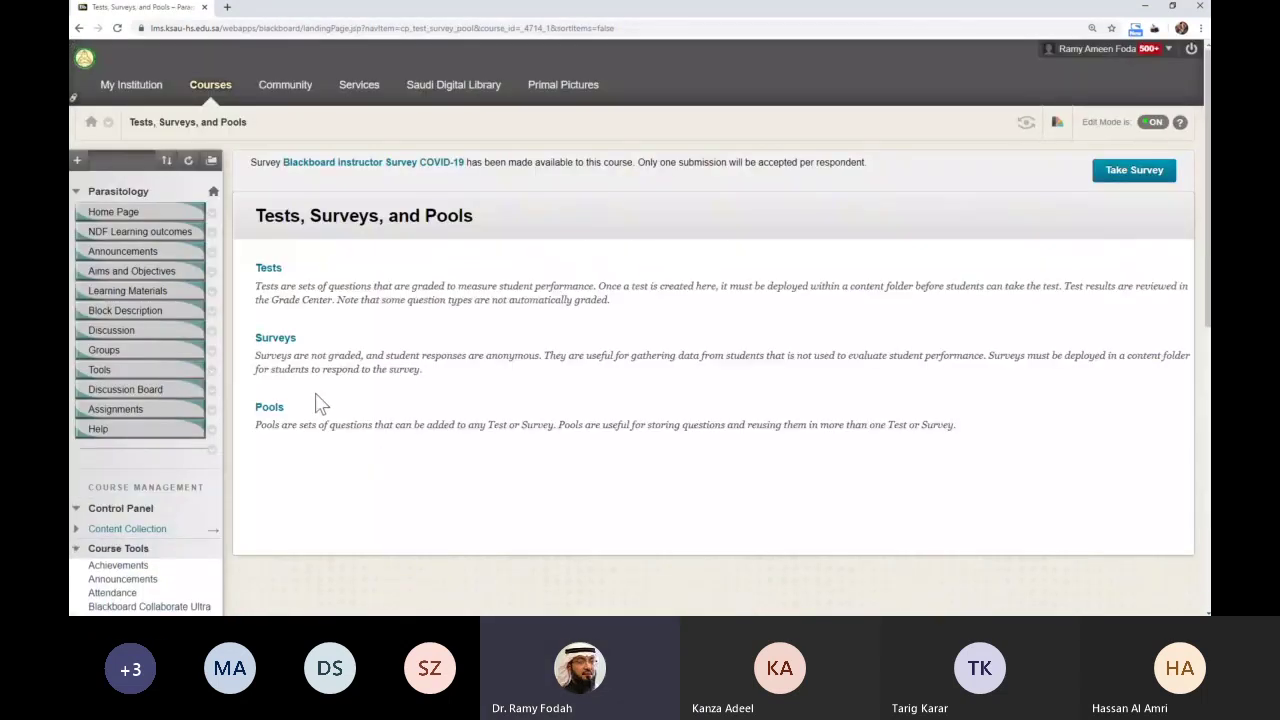
{"action": "left_click", "coordinate": [272, 269]}
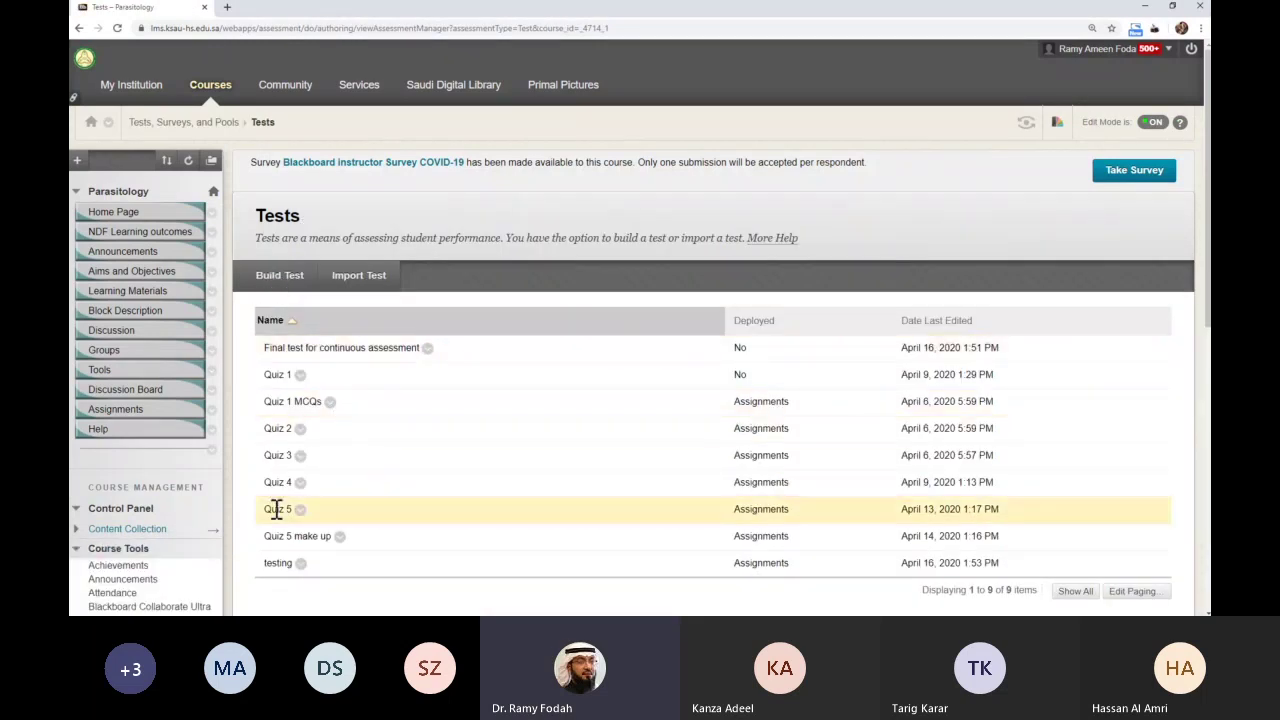
{"action": "scroll", "coordinate": [335, 522], "scroll_direction": "down", "scroll_amount": 1}
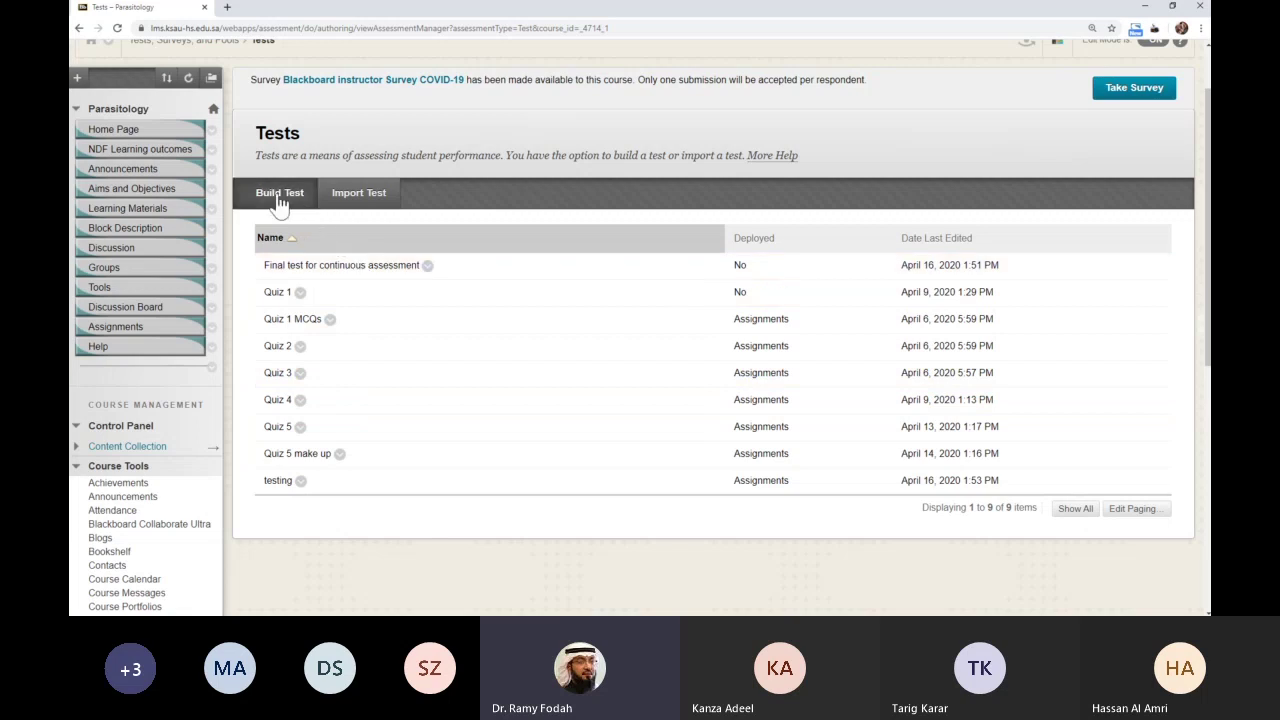
- Start building a new test in the Parasitology course and name it "Short answer questions final exam"
{"action": "scroll", "coordinate": [280, 203], "scroll_direction": "up", "scroll_amount": 2}
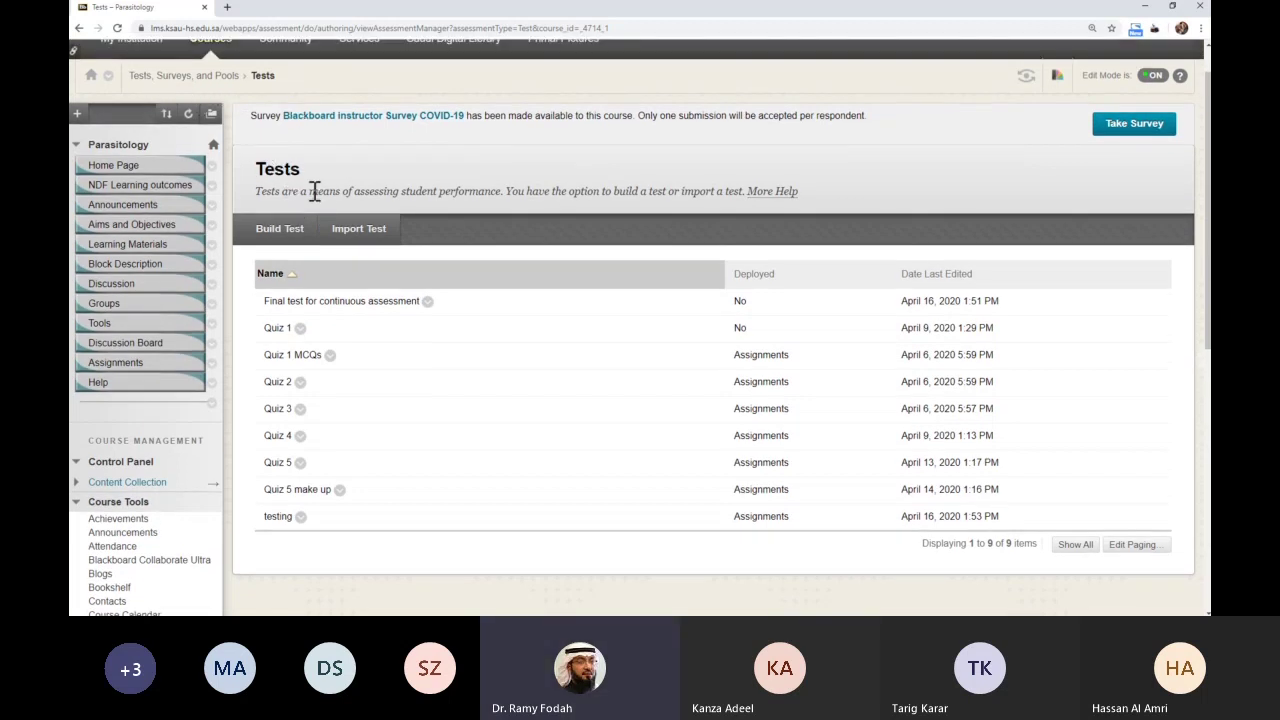
{"action": "scroll", "coordinate": [325, 192], "scroll_direction": "down", "scroll_amount": 3}
{"action": "left_click", "coordinate": [293, 147]}
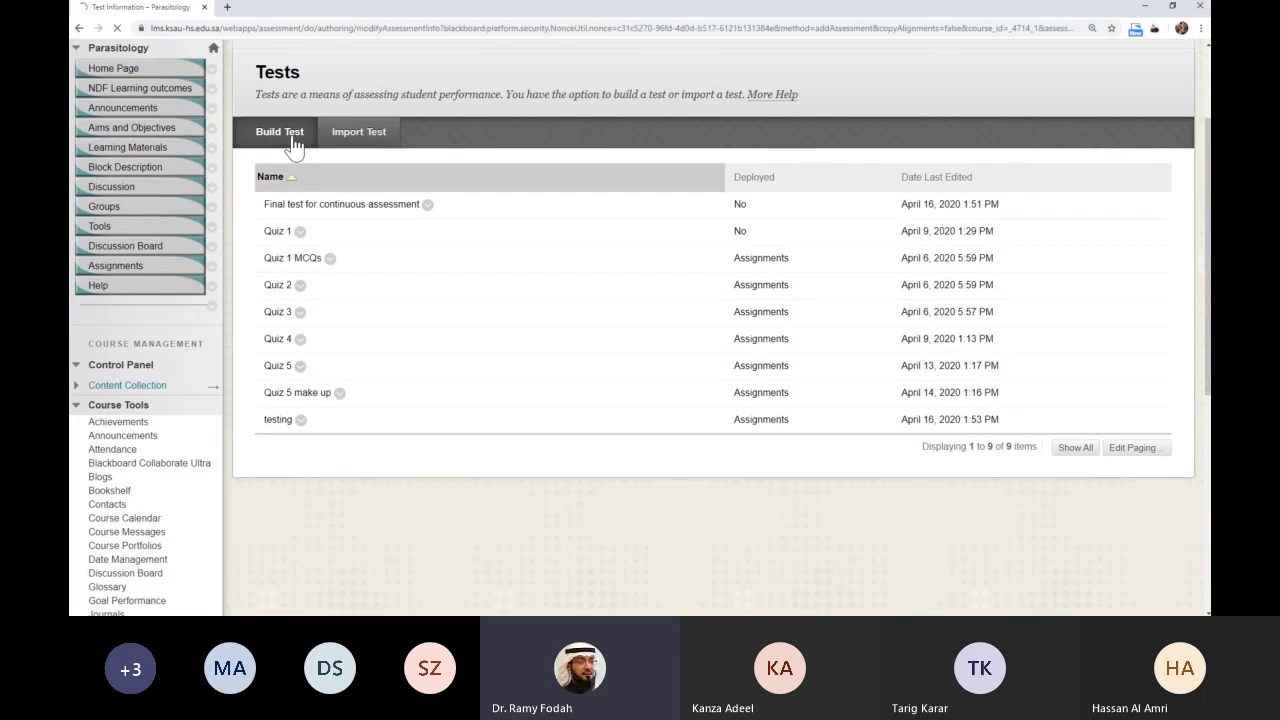
{"action": "scroll", "coordinate": [474, 291], "scroll_direction": "down", "scroll_amount": 2}
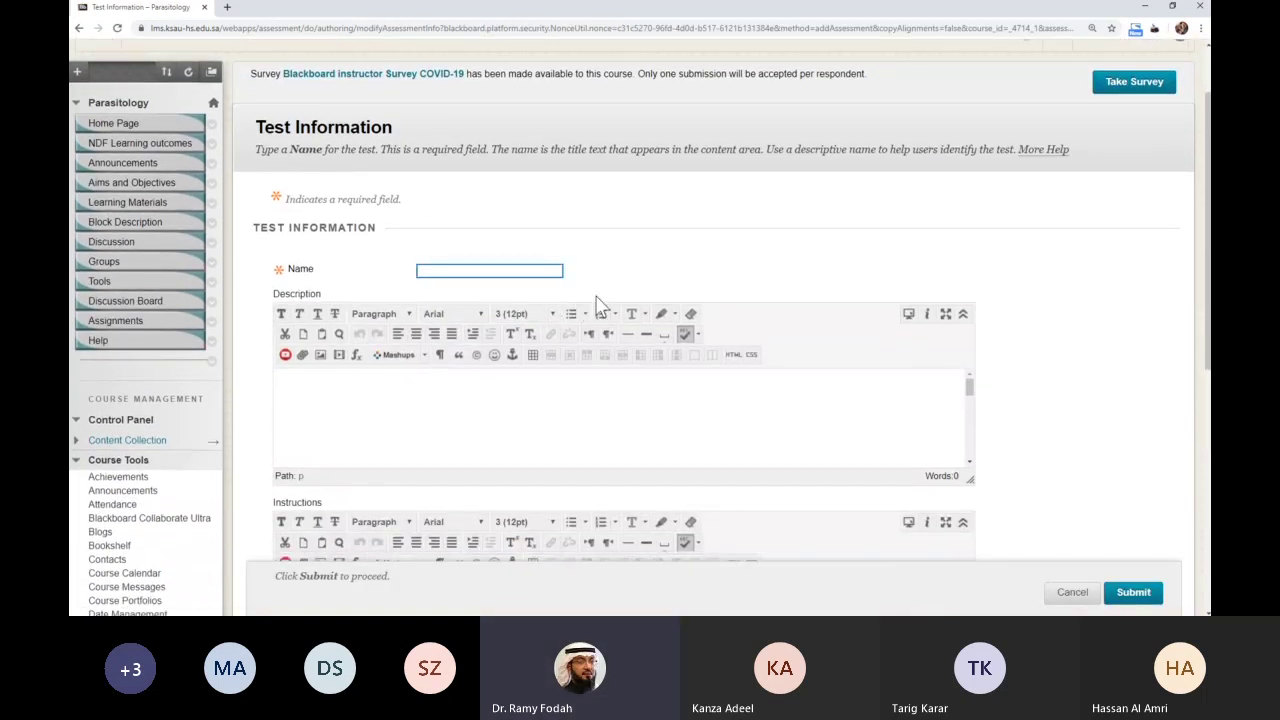
{"action": "type", "text": "Short answer questions final exam"}
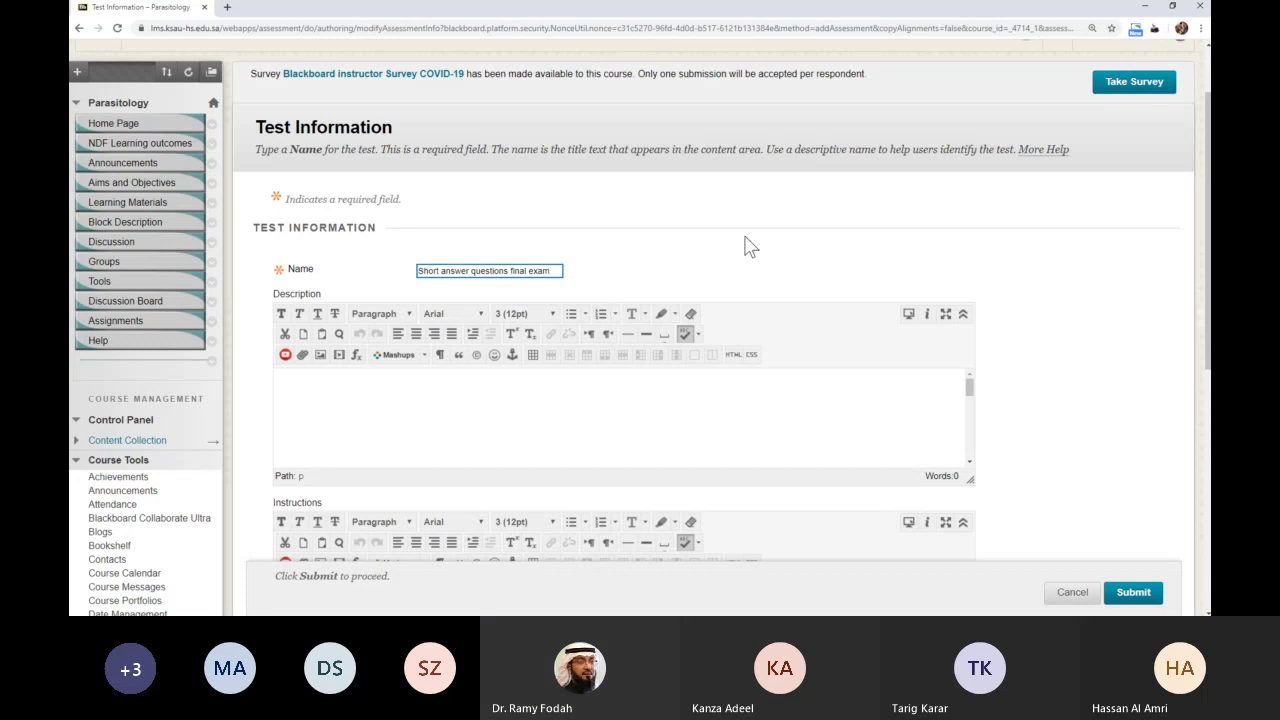
- Check the test information form, leaving the description and instructions empty, and submit it to create the test
{"action": "scroll", "coordinate": [1074, 277], "scroll_direction": "down", "scroll_amount": 5}
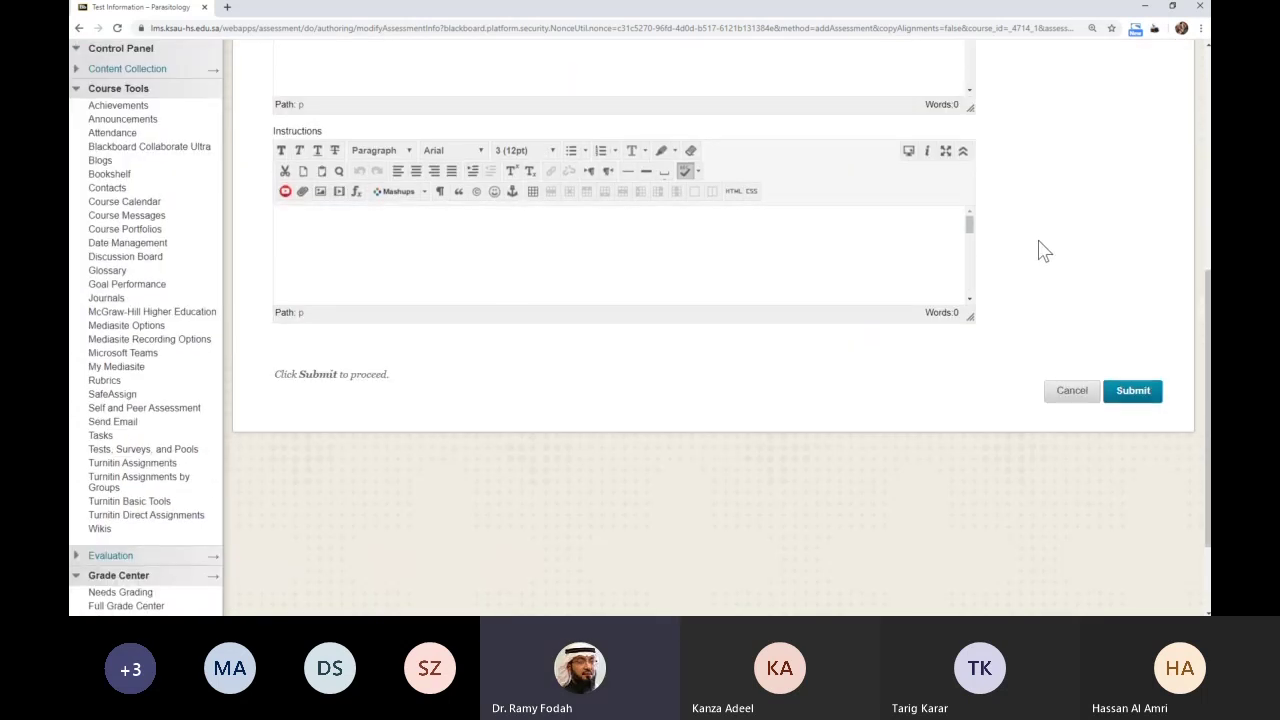
{"action": "scroll", "coordinate": [1043, 250], "scroll_direction": "up", "scroll_amount": 5}
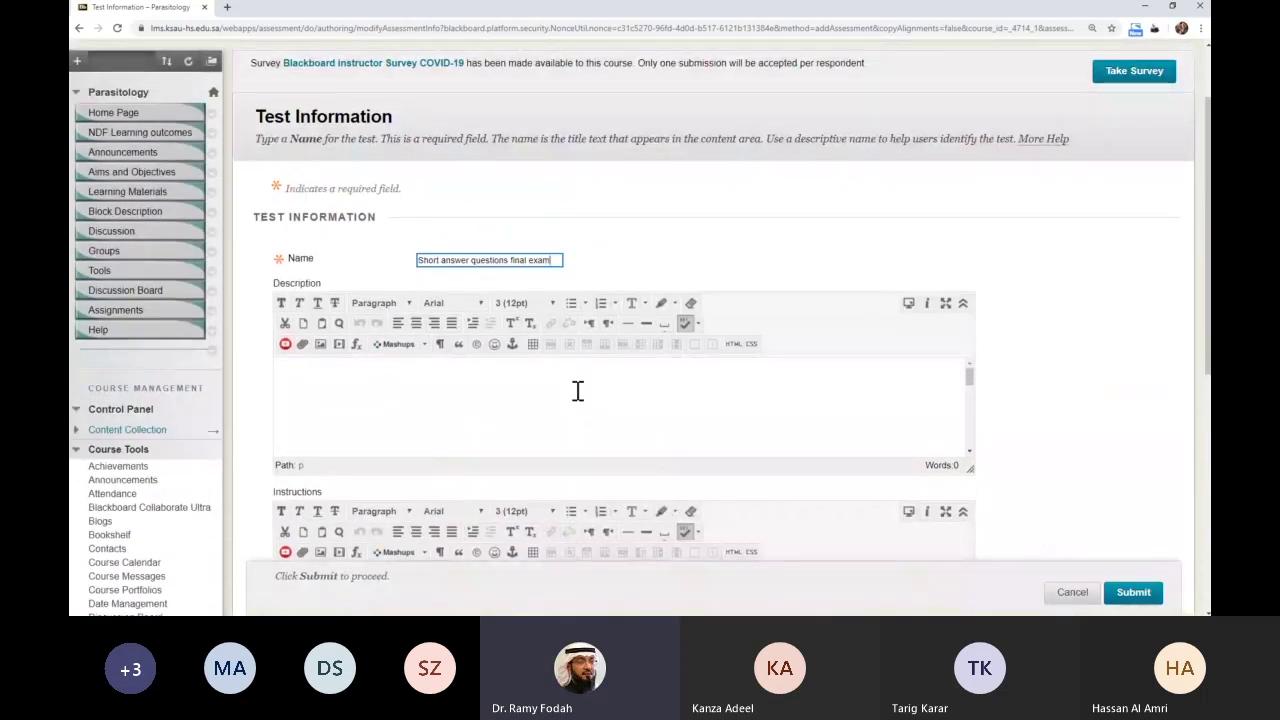
{"action": "scroll", "coordinate": [1034, 351], "scroll_direction": "down", "scroll_amount": 2}
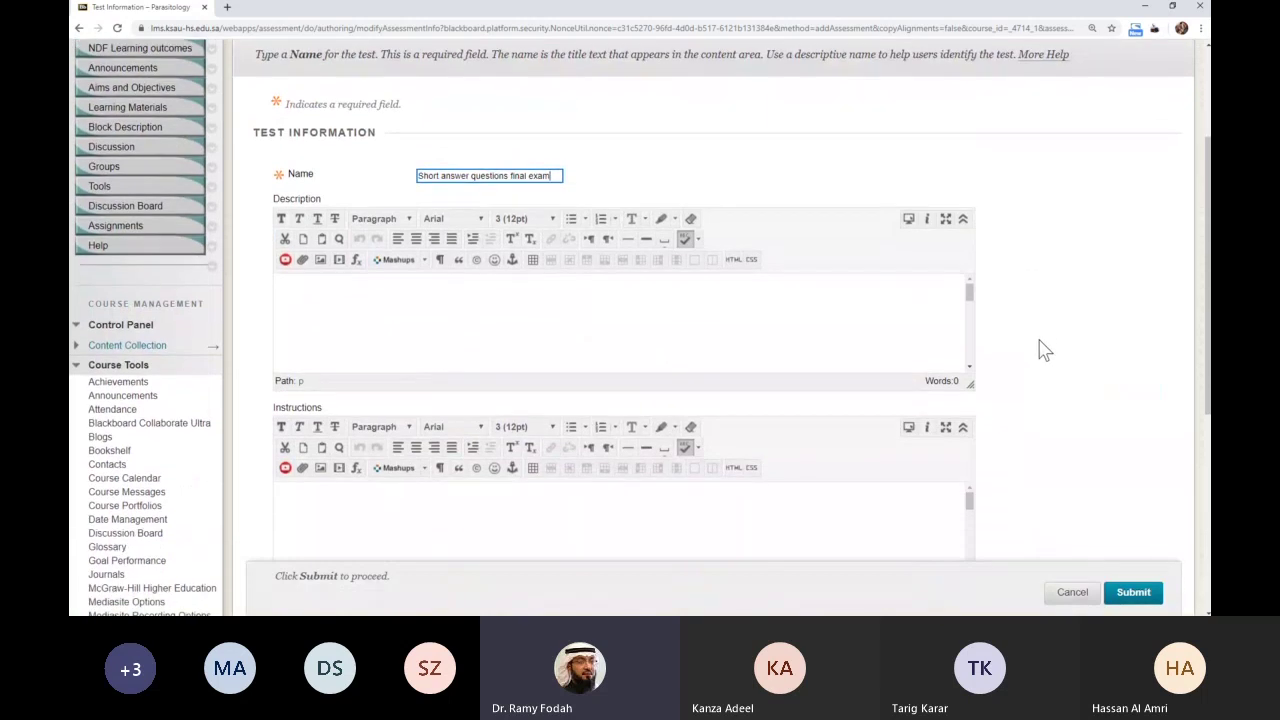
{"action": "scroll", "coordinate": [1040, 350], "scroll_direction": "down", "scroll_amount": 1}
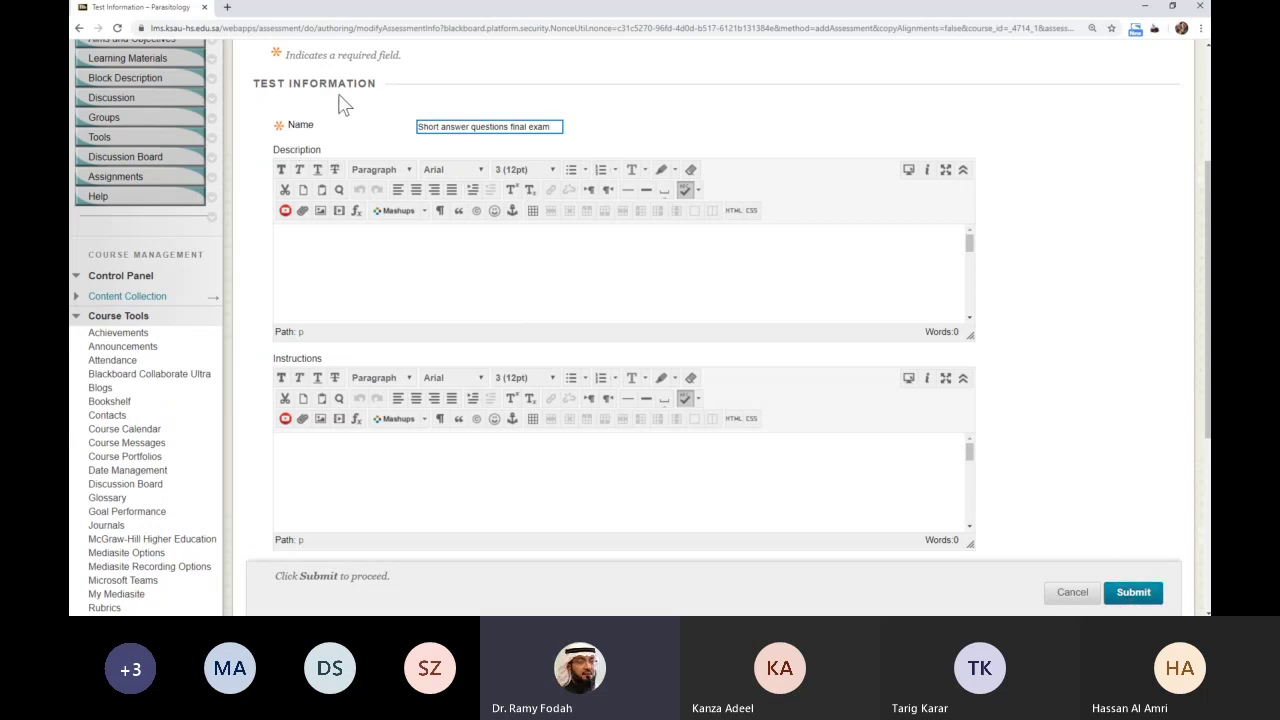
{"action": "left_click", "coordinate": [286, 128]}
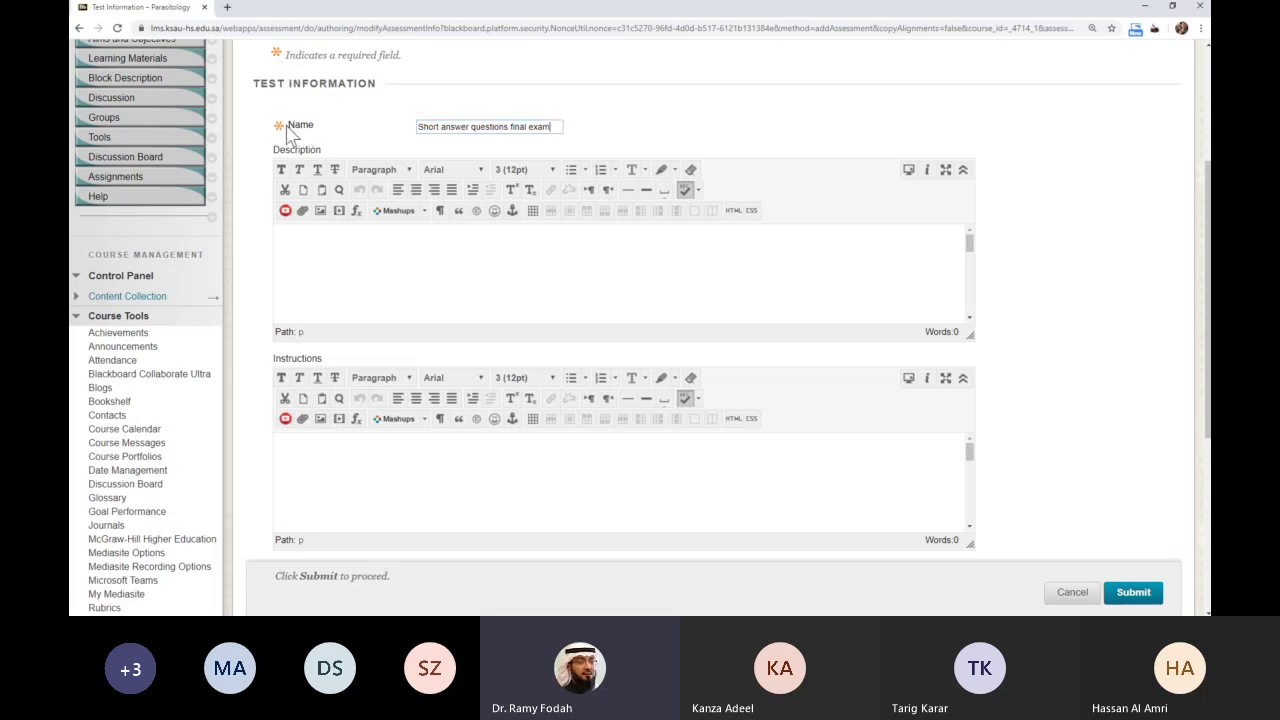
{"action": "left_click", "coordinate": [420, 129]}
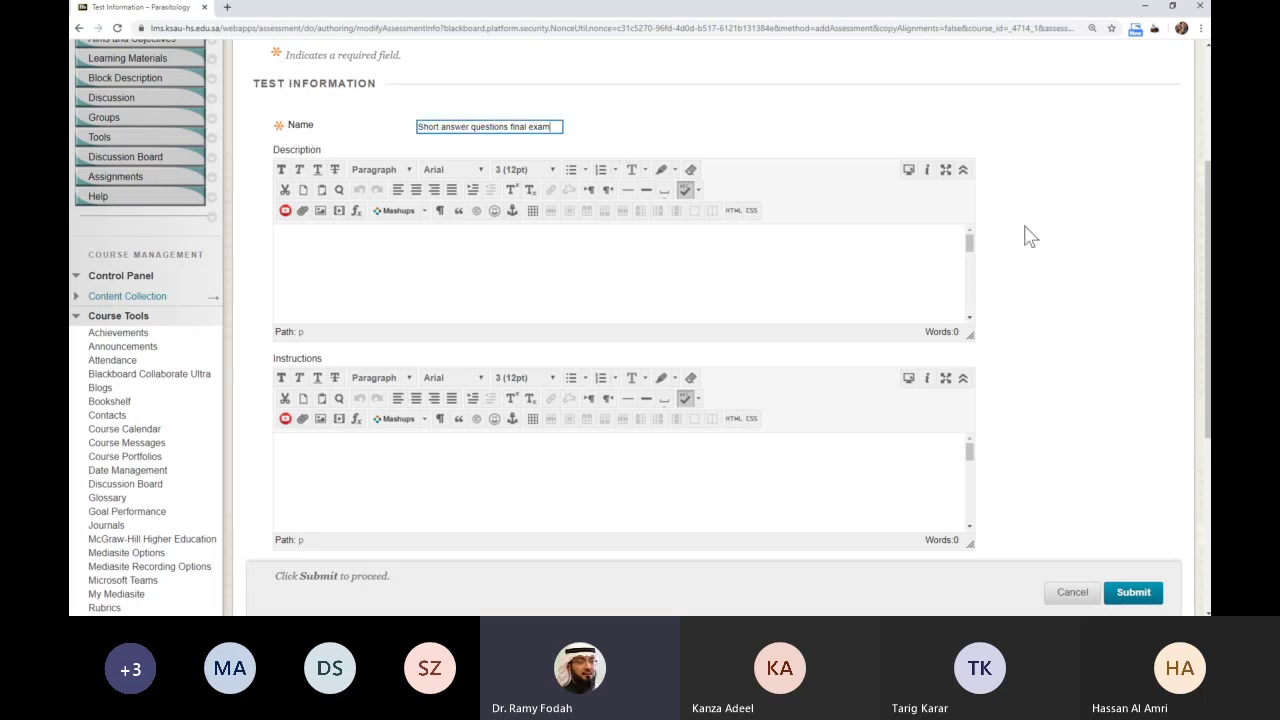
{"action": "left_click", "coordinate": [1148, 590]}
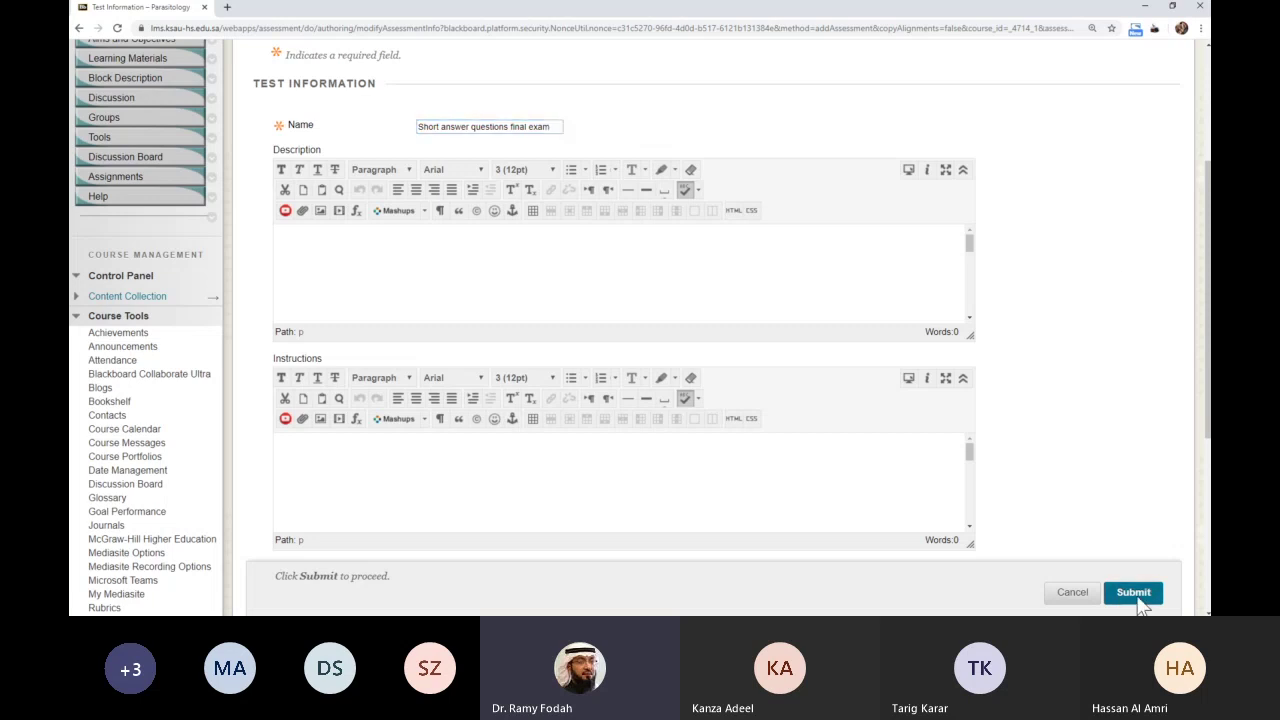
- Create a new Short Answer question on the test's canvas
{"action": "scroll", "coordinate": [953, 415], "scroll_direction": "down", "scroll_amount": 1}
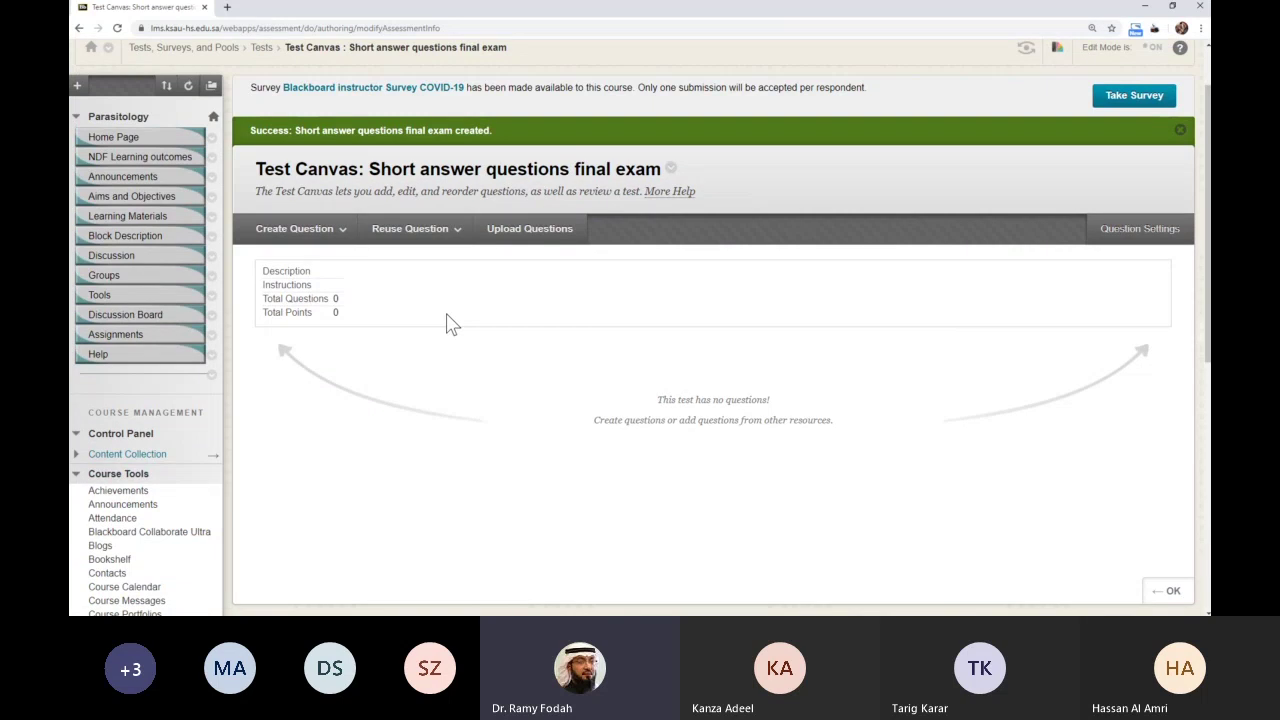
{"action": "scroll", "coordinate": [452, 330], "scroll_direction": "down", "scroll_amount": 1}
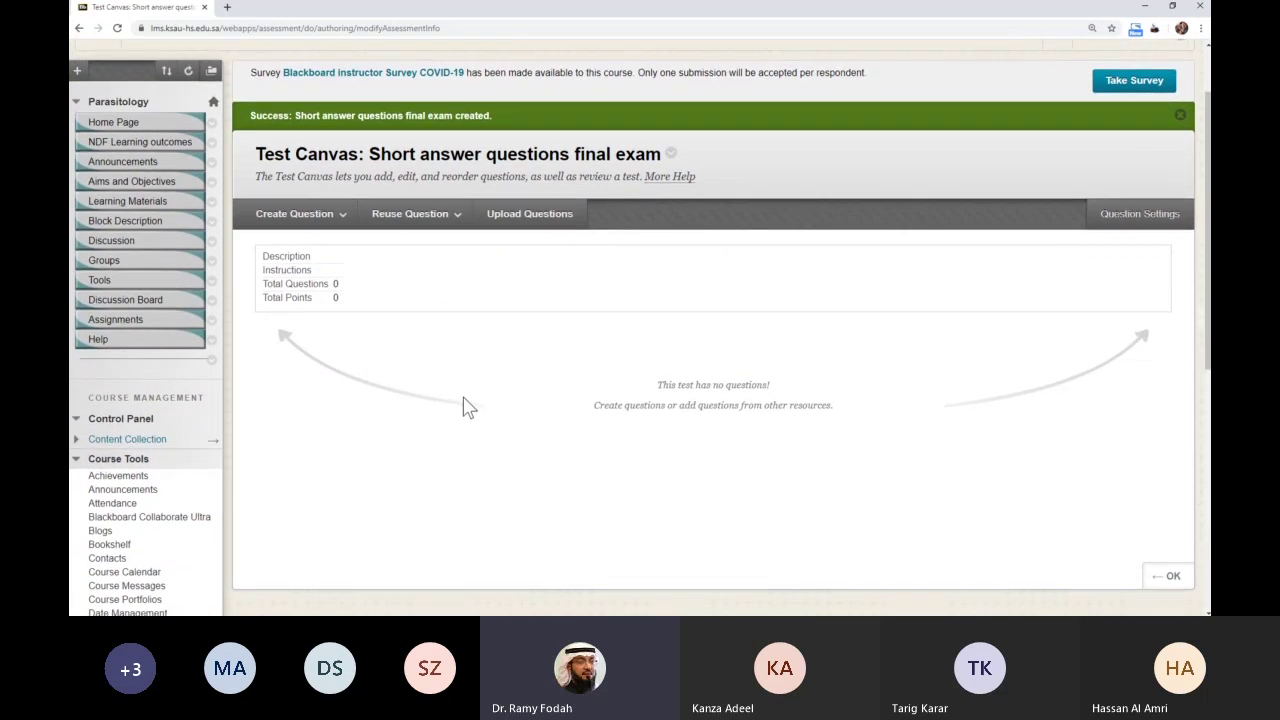
{"action": "left_click", "coordinate": [290, 220]}
{"action": "left_click", "coordinate": [298, 212]}
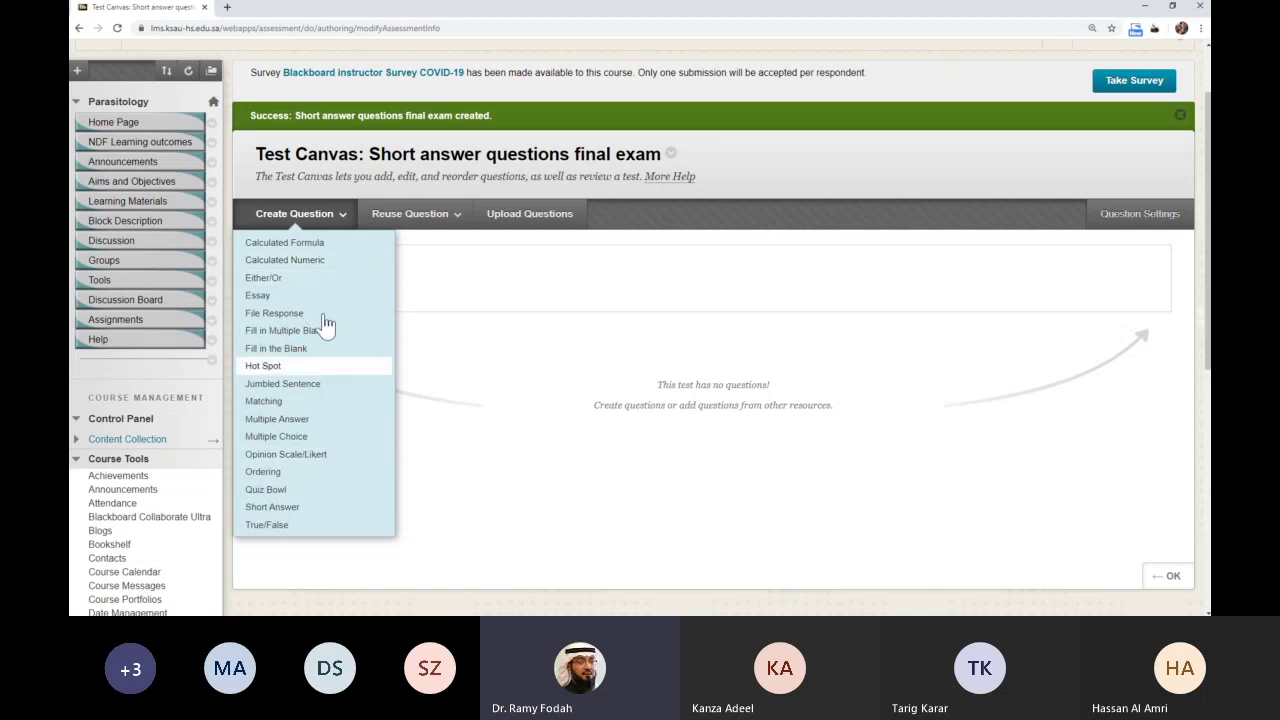
{"action": "scroll", "coordinate": [330, 500], "scroll_direction": "down", "scroll_amount": 1}
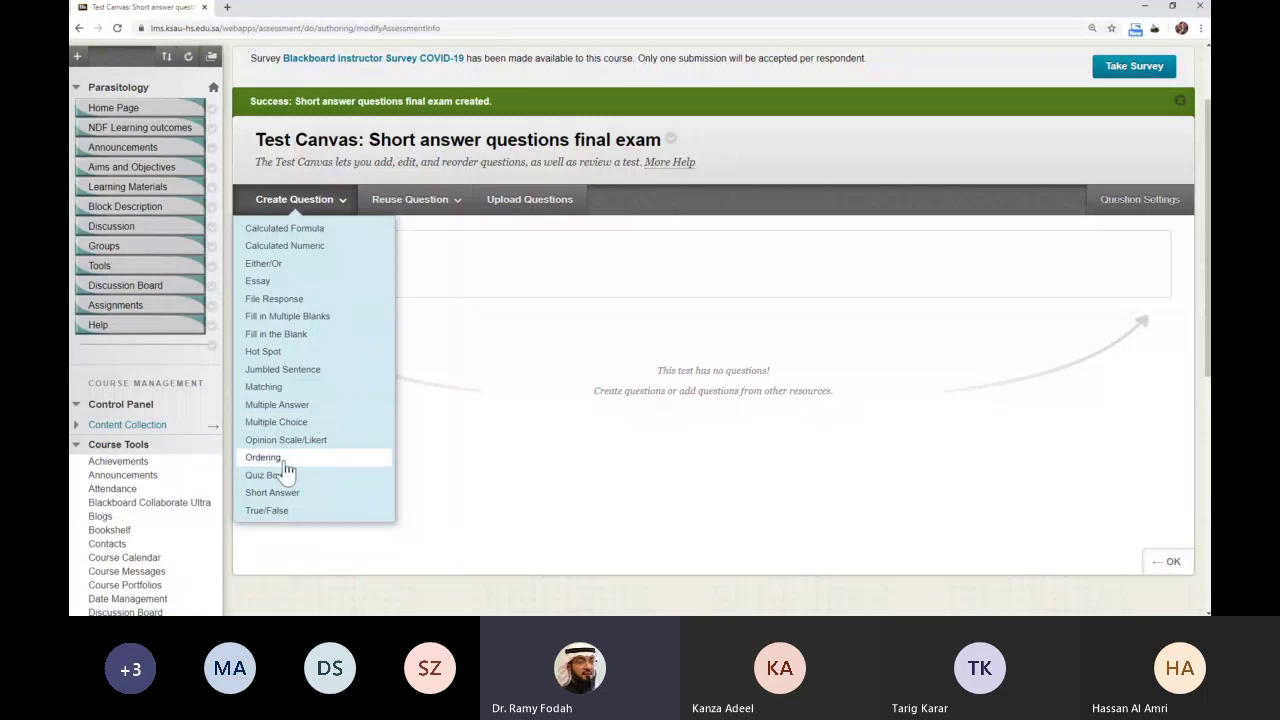
{"action": "scroll", "coordinate": [262, 495], "scroll_direction": "up", "scroll_amount": 1}
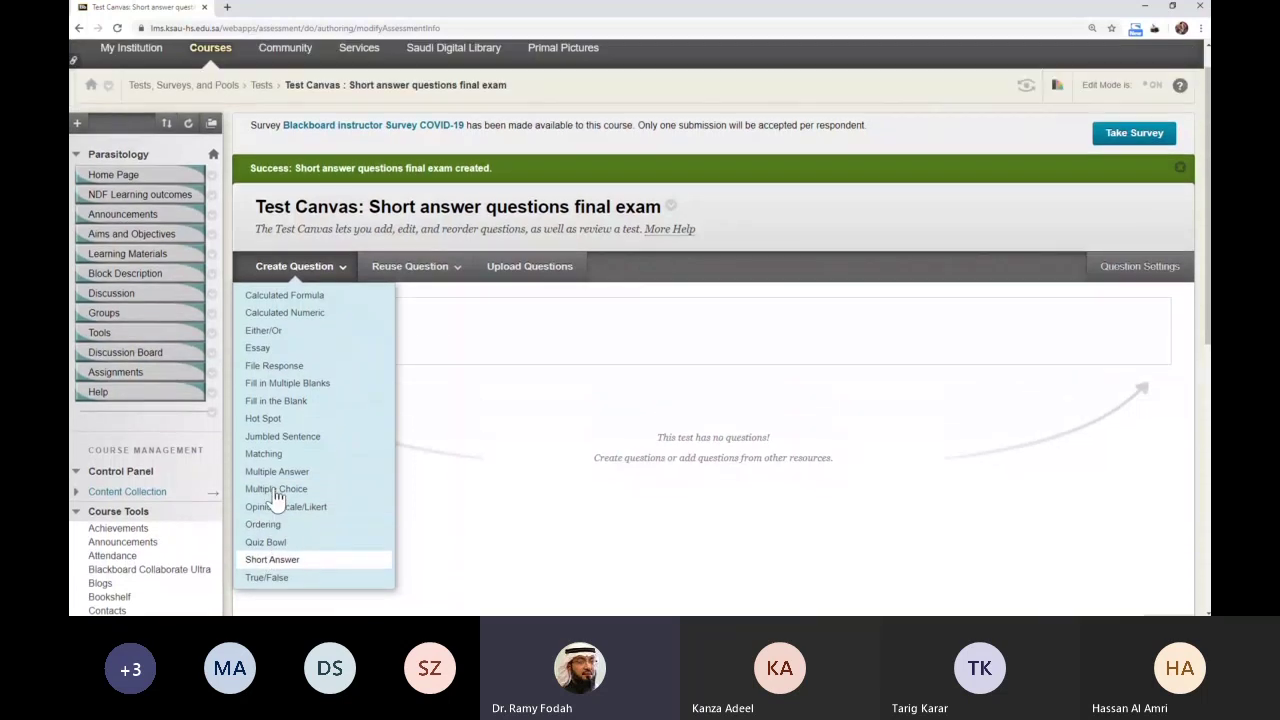
{"action": "left_click", "coordinate": [268, 563]}
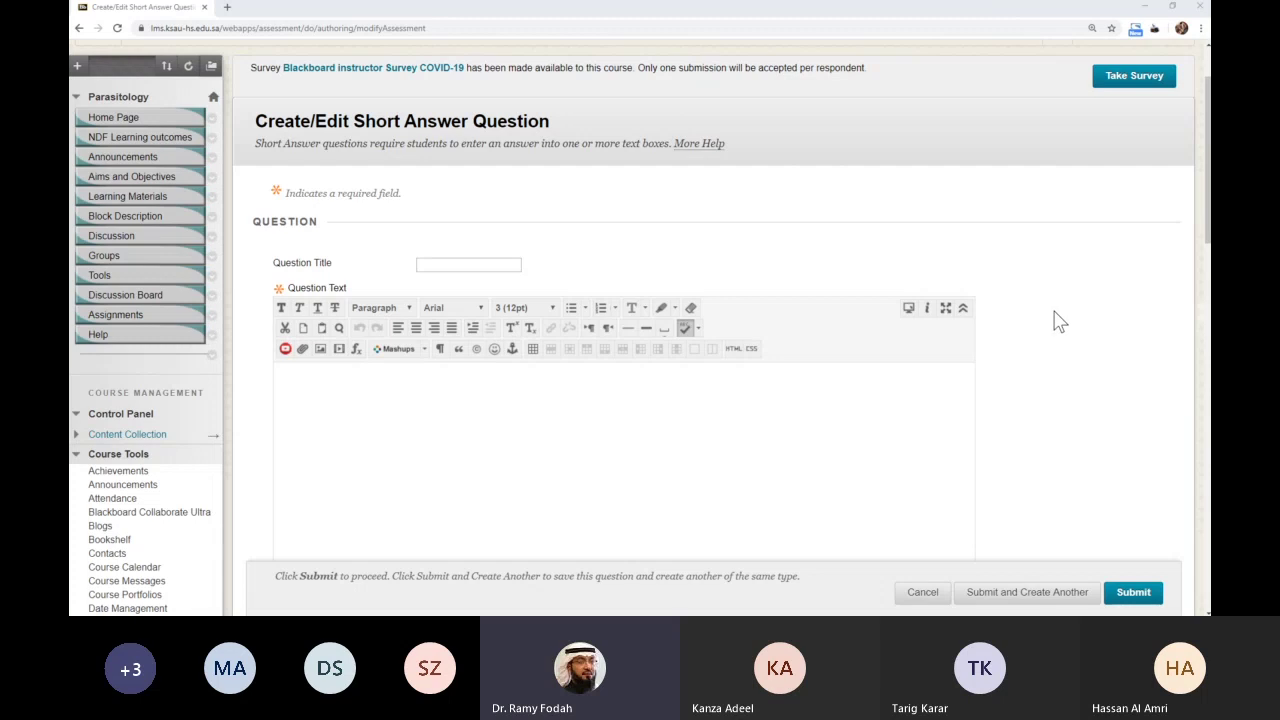
- Resize the Question Text editor to a shorter height so the Answer section sits closer beneath it
{"action": "scroll", "coordinate": [1058, 322], "scroll_direction": "down", "scroll_amount": 1}
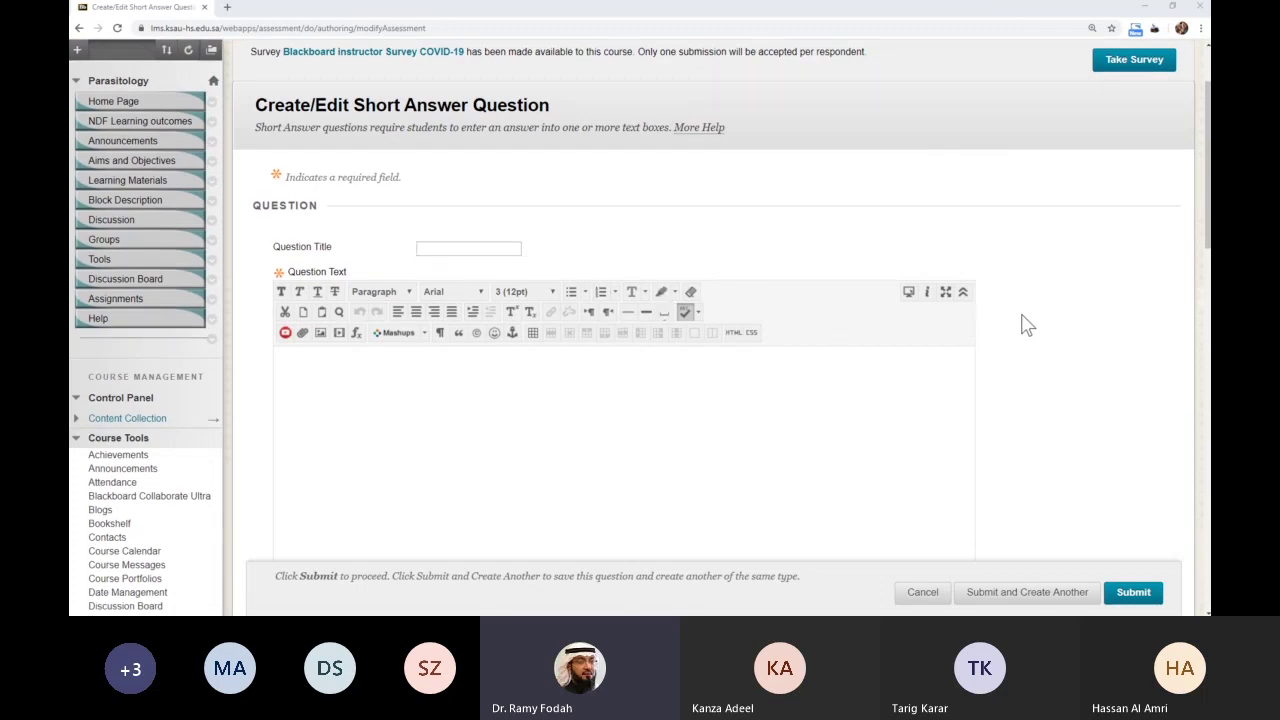
{"action": "scroll", "coordinate": [1030, 326], "scroll_direction": "down", "scroll_amount": 1}
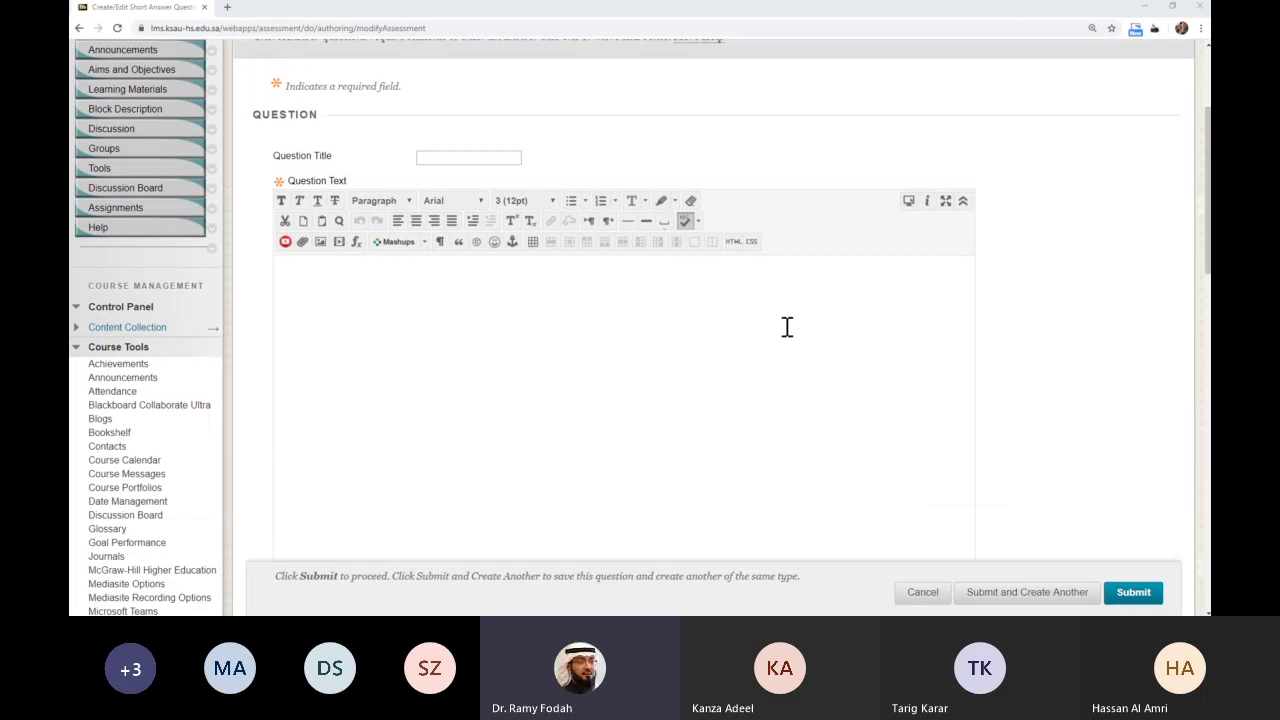
{"action": "left_click", "coordinate": [790, 340]}
{"action": "scroll", "coordinate": [814, 351], "scroll_direction": "down", "scroll_amount": 2}
{"action": "scroll", "coordinate": [829, 364], "scroll_direction": "down", "scroll_amount": 5}
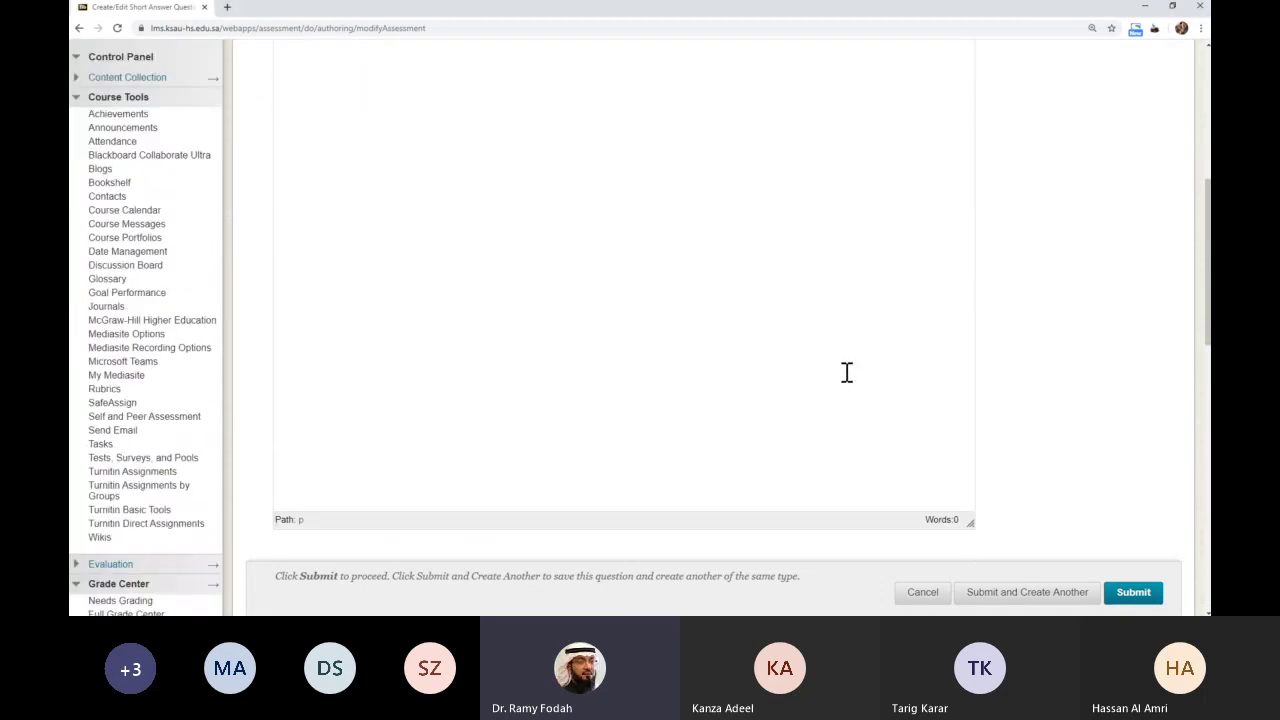
{"action": "scroll", "coordinate": [948, 247], "scroll_direction": "down", "scroll_amount": 2}
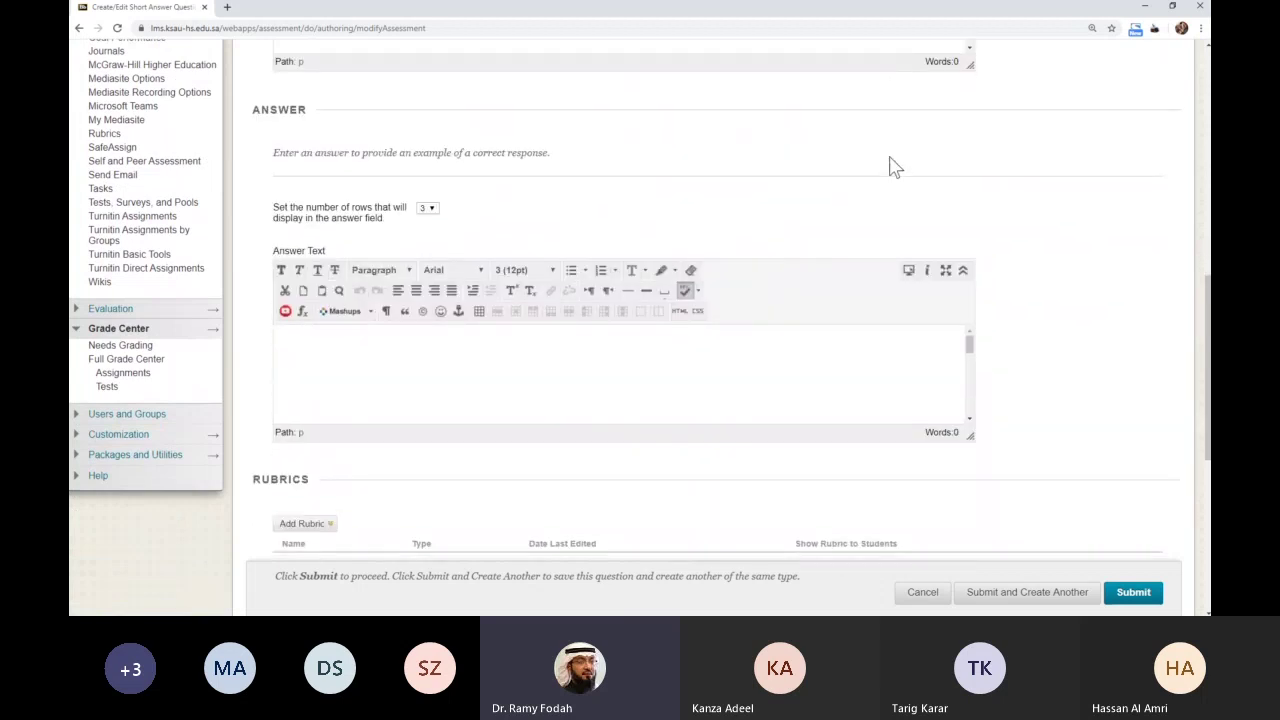
{"action": "scroll", "coordinate": [1021, 312], "scroll_direction": "up", "scroll_amount": 3}
{"action": "left_click_drag", "start_coordinate": [976, 336], "coordinate": [966, 124]}
{"action": "scroll", "coordinate": [1053, 278], "scroll_direction": "up", "scroll_amount": 4}
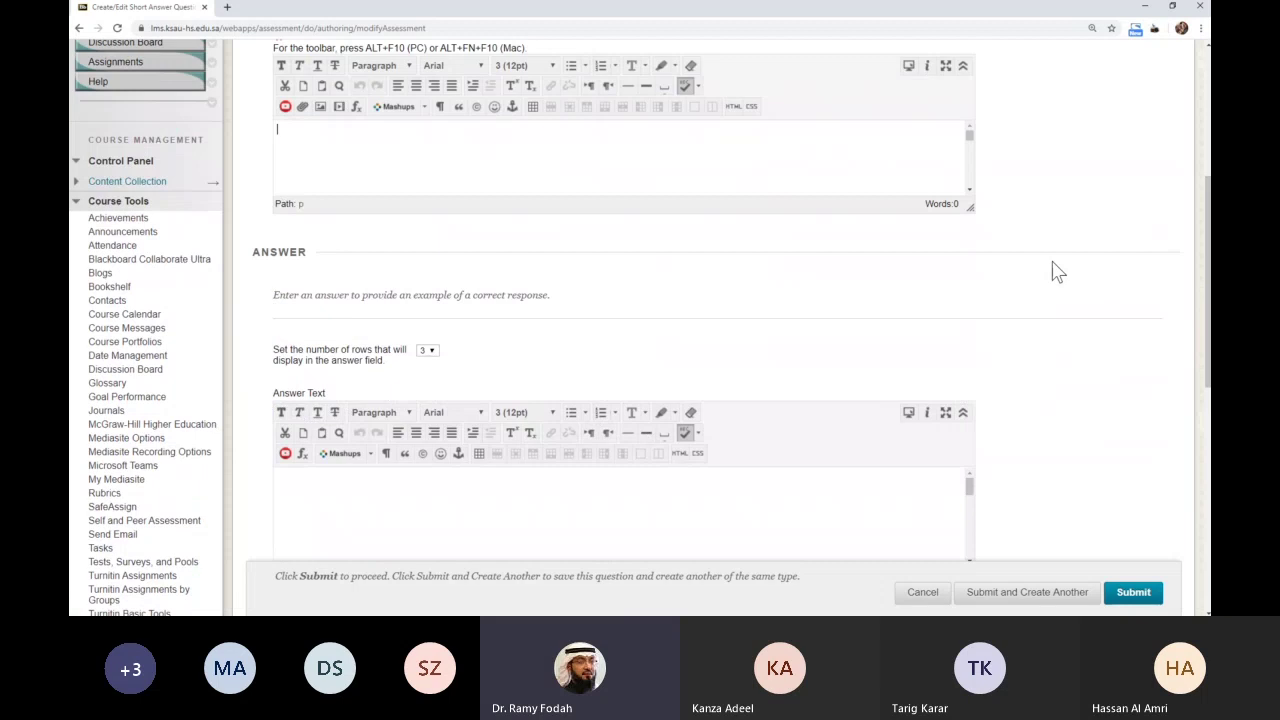
{"action": "scroll", "coordinate": [1010, 320], "scroll_direction": "down", "scroll_amount": 1}
{"action": "left_click_drag", "start_coordinate": [970, 314], "coordinate": [968, 410]}
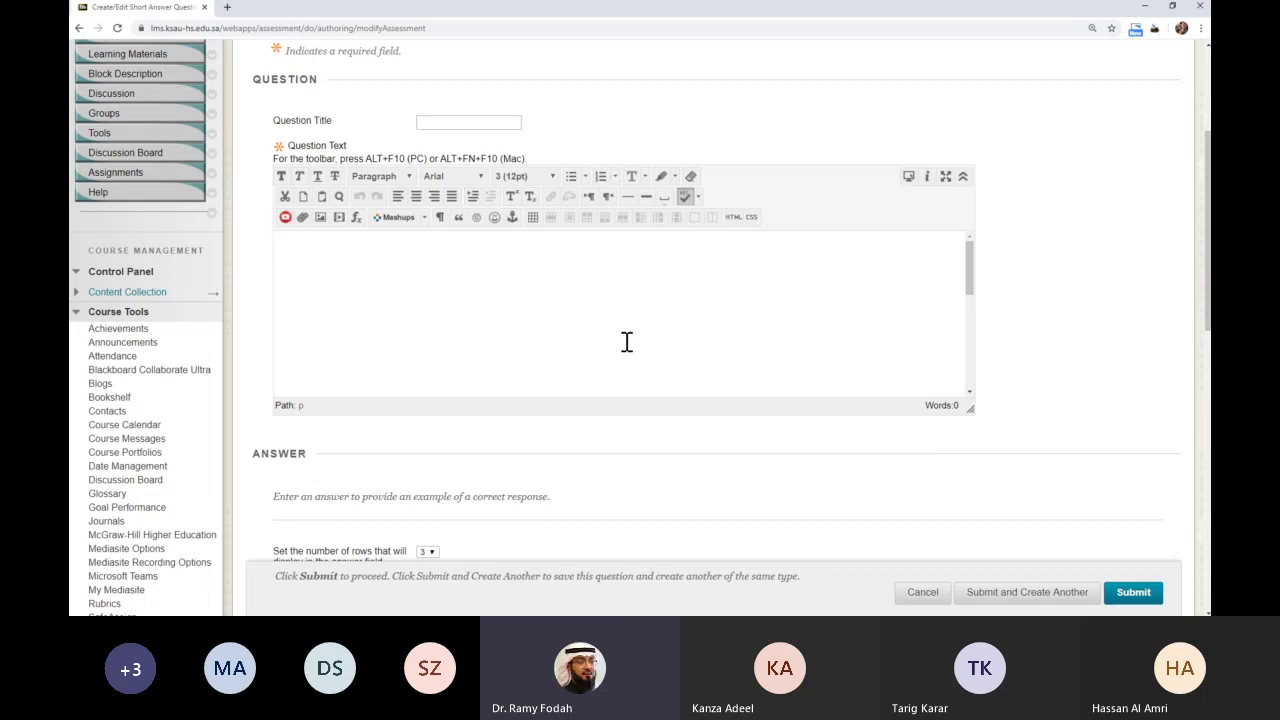
- Enter "What is the mode of transmission of ...... ?" as the question text
{"action": "type", "text": "What"}
{"action": "type", "text": " iss"}
{"action": "type", "text": "the mode "}
{"action": "type", "text": "of transmi"}
{"action": "type", "text": "ssion"}
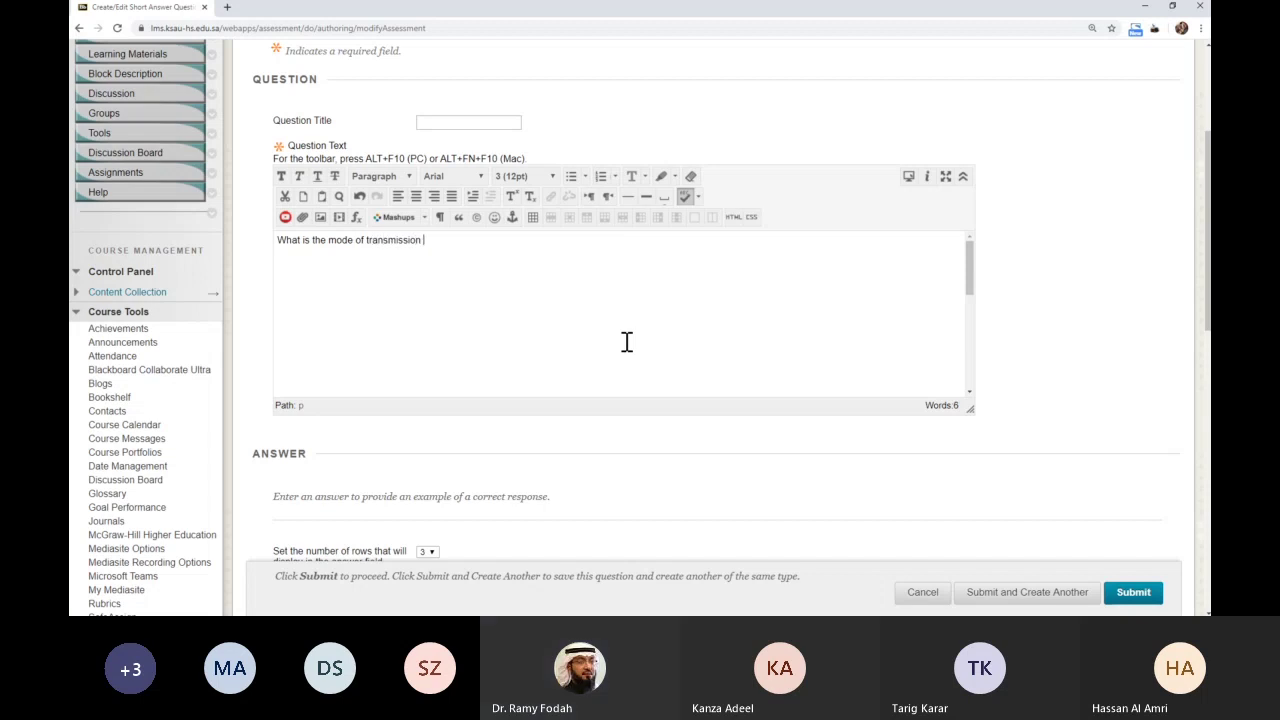
{"action": "type", "text": " of"}
{"action": "type", "text": "...."}
{"action": "type", "text": " ?"}
{"action": "key", "text": "Left"}
- Examine the short answer question form, comparing the question text with the answer section's row setting and Answer Text field
{"action": "scroll", "coordinate": [1029, 306], "scroll_direction": "down", "scroll_amount": 1}
{"action": "scroll", "coordinate": [1033, 307], "scroll_direction": "down", "scroll_amount": 2}
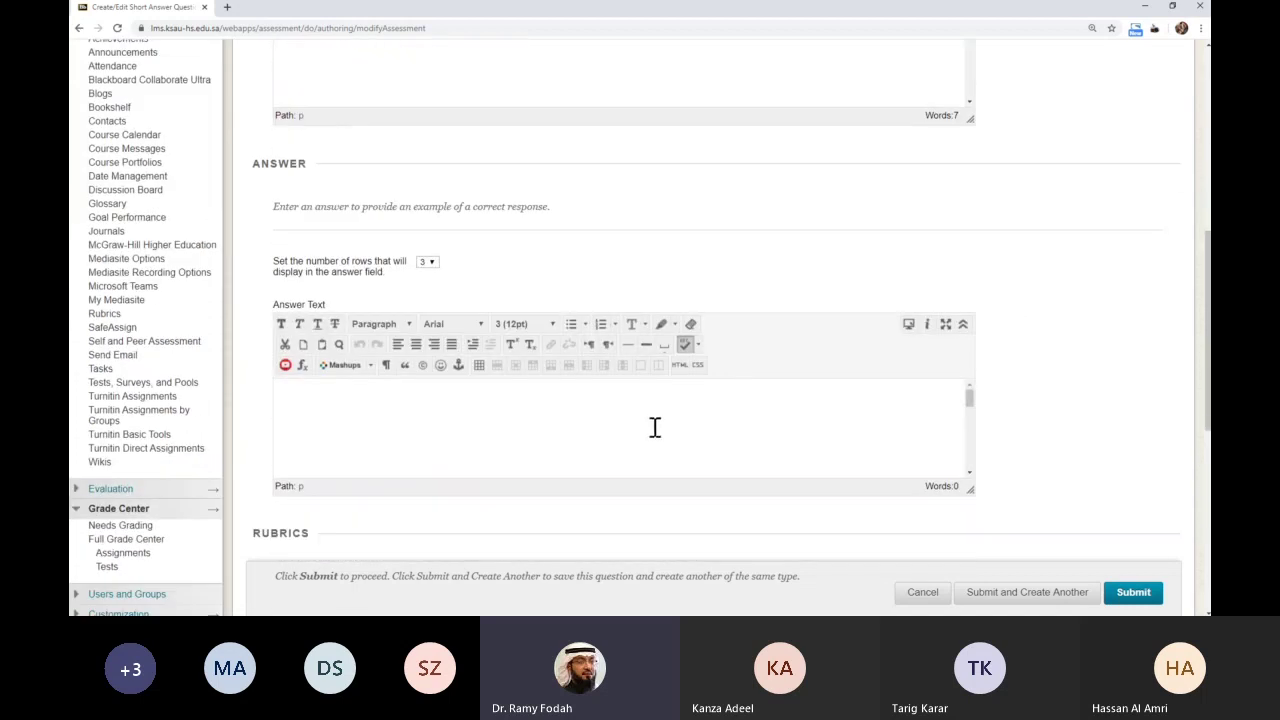
{"action": "scroll", "coordinate": [655, 427], "scroll_direction": "up", "scroll_amount": 2}
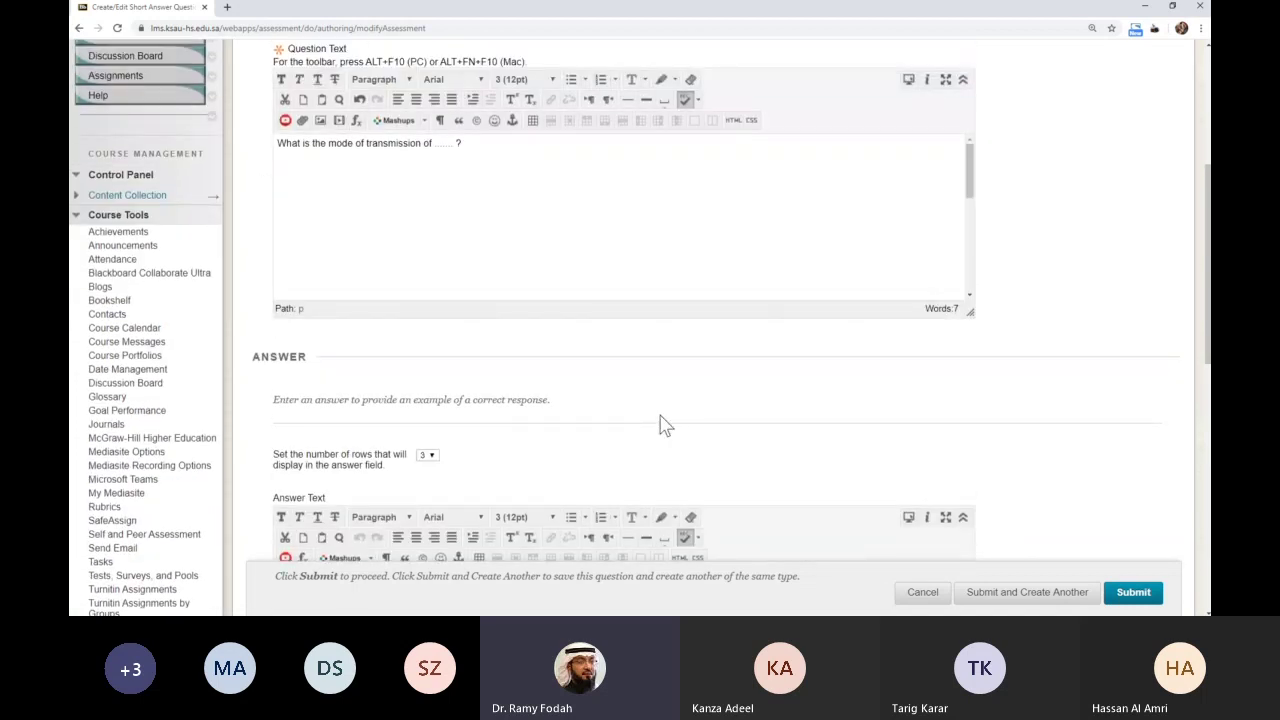
{"action": "scroll", "coordinate": [659, 425], "scroll_direction": "up", "scroll_amount": 1}
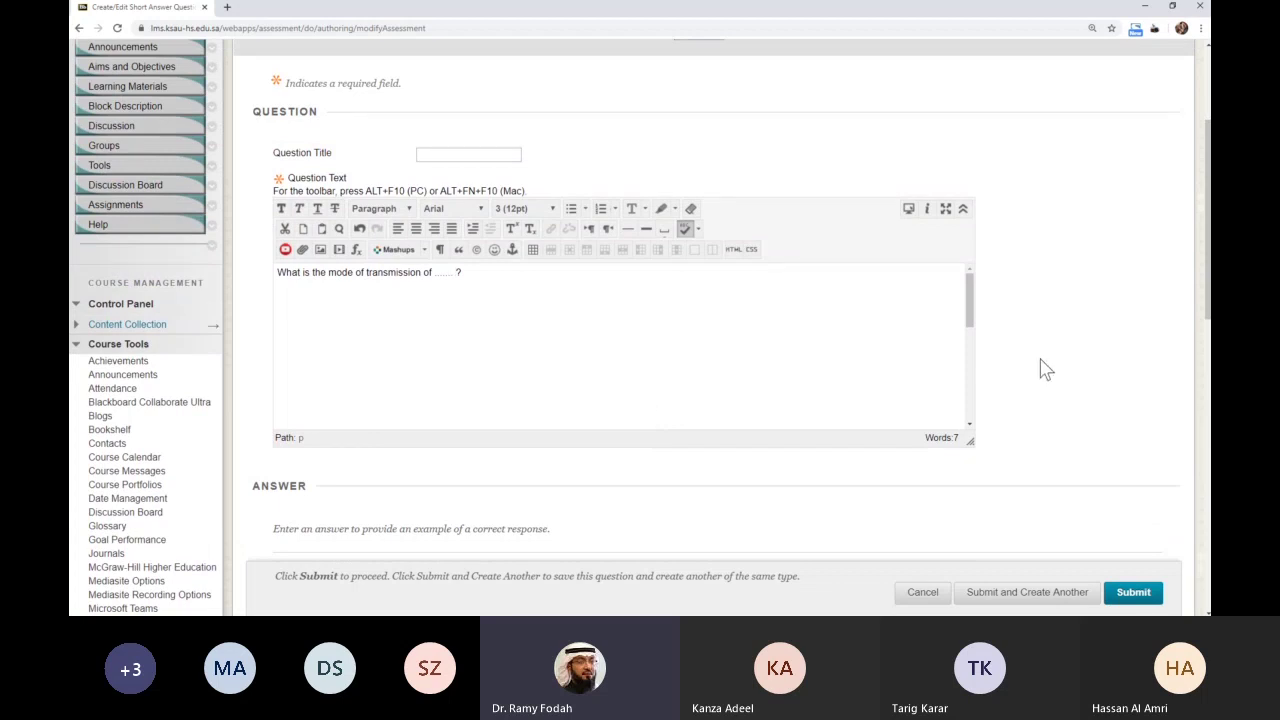
{"action": "scroll", "coordinate": [1043, 369], "scroll_direction": "down", "scroll_amount": 1}
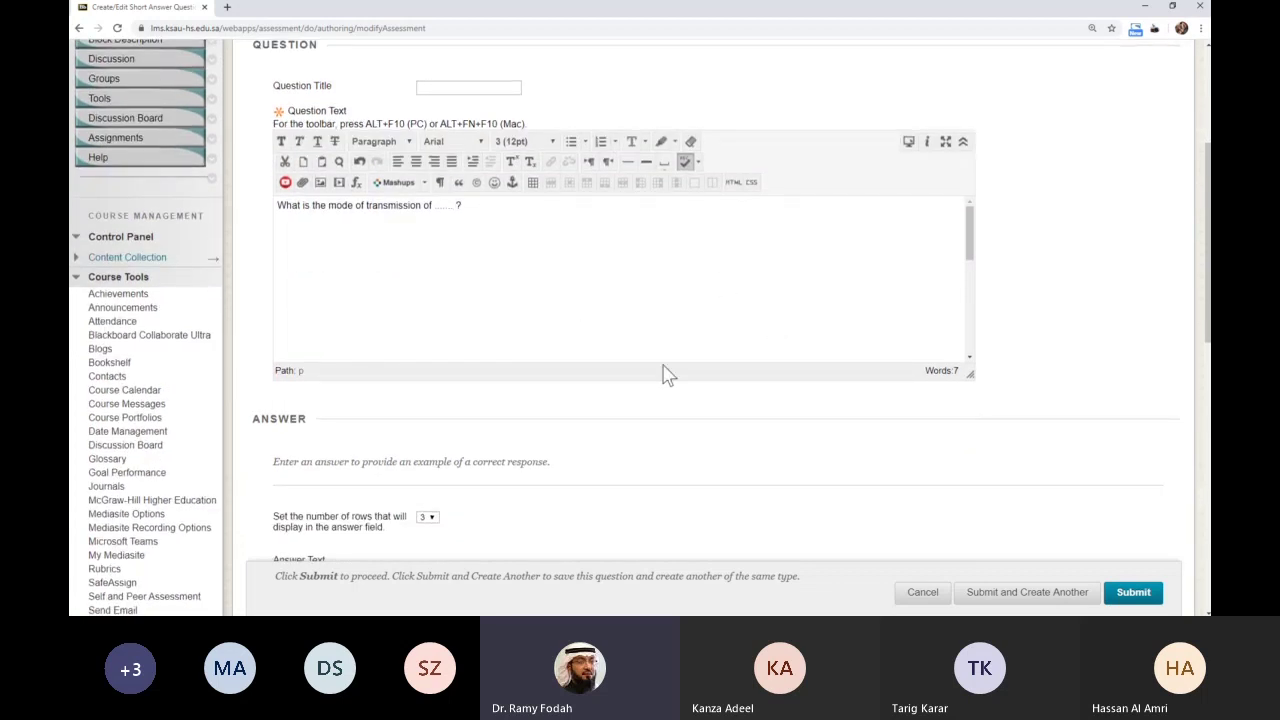
{"action": "scroll", "coordinate": [646, 443], "scroll_direction": "down", "scroll_amount": 3}
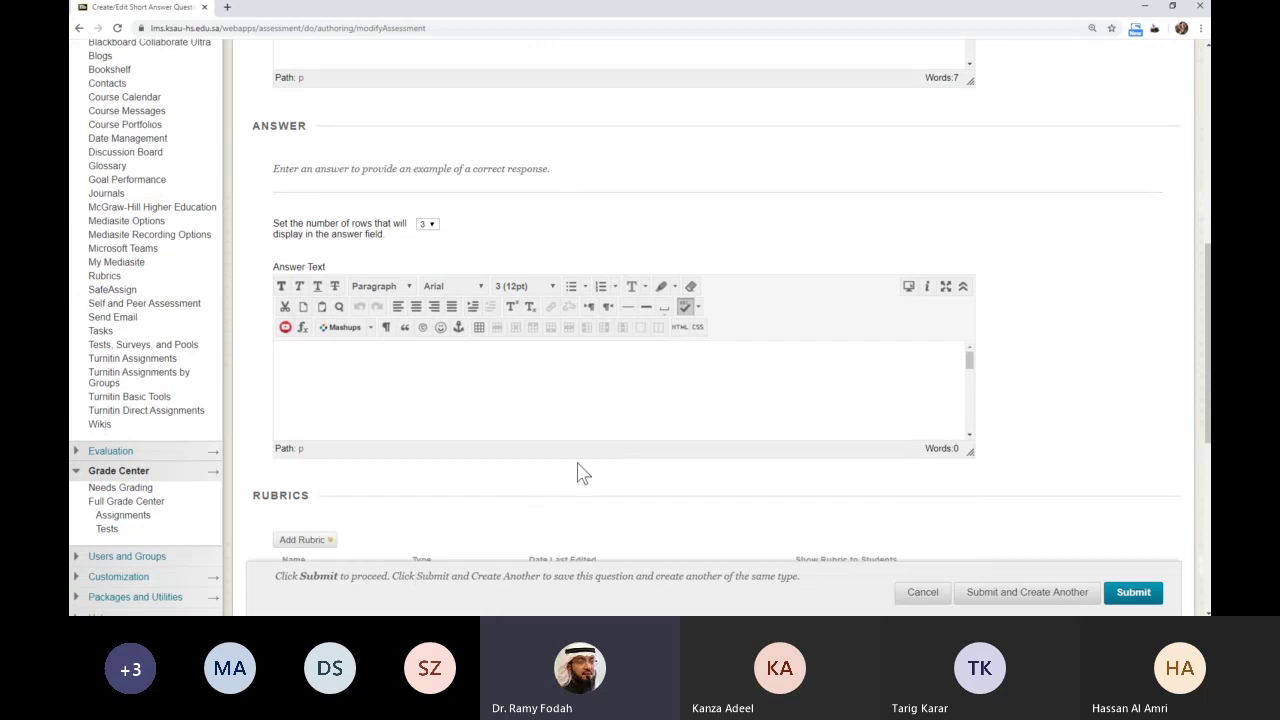
{"action": "scroll", "coordinate": [577, 471], "scroll_direction": "up", "scroll_amount": 3}
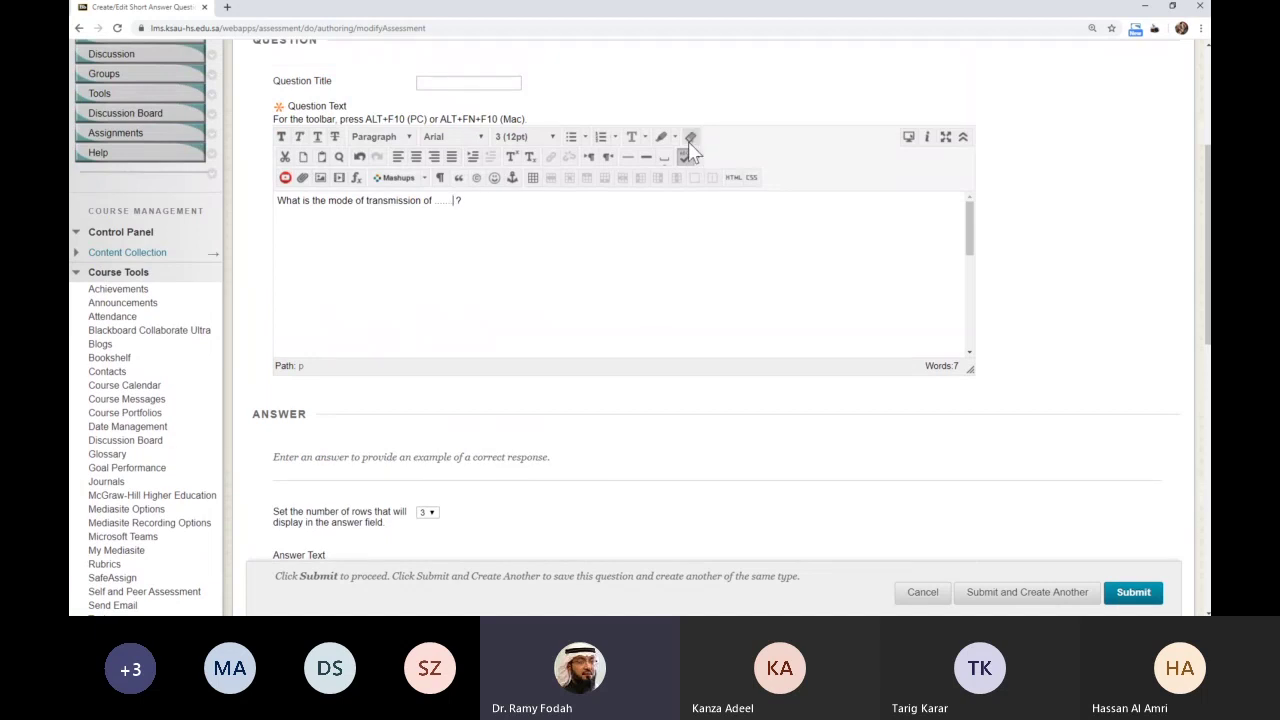
{"action": "scroll", "coordinate": [730, 360], "scroll_direction": "down", "scroll_amount": 2}
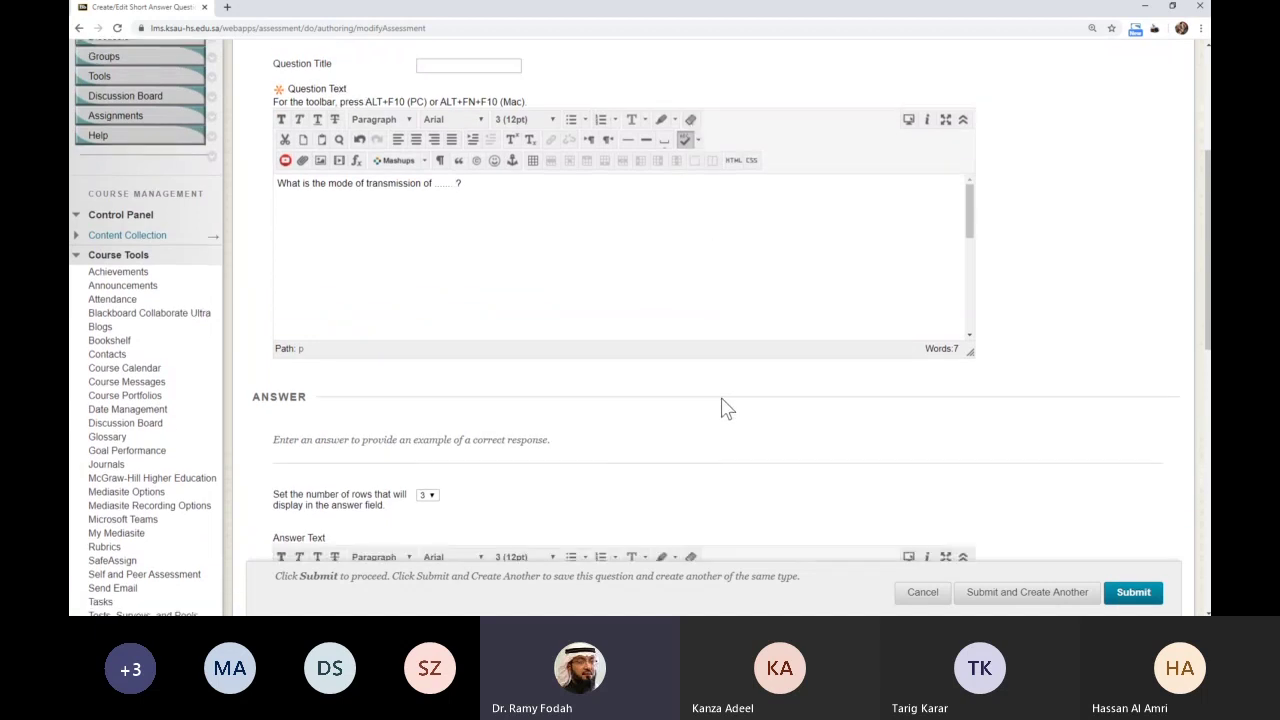
{"action": "scroll", "coordinate": [711, 332], "scroll_direction": "up", "scroll_amount": 2}
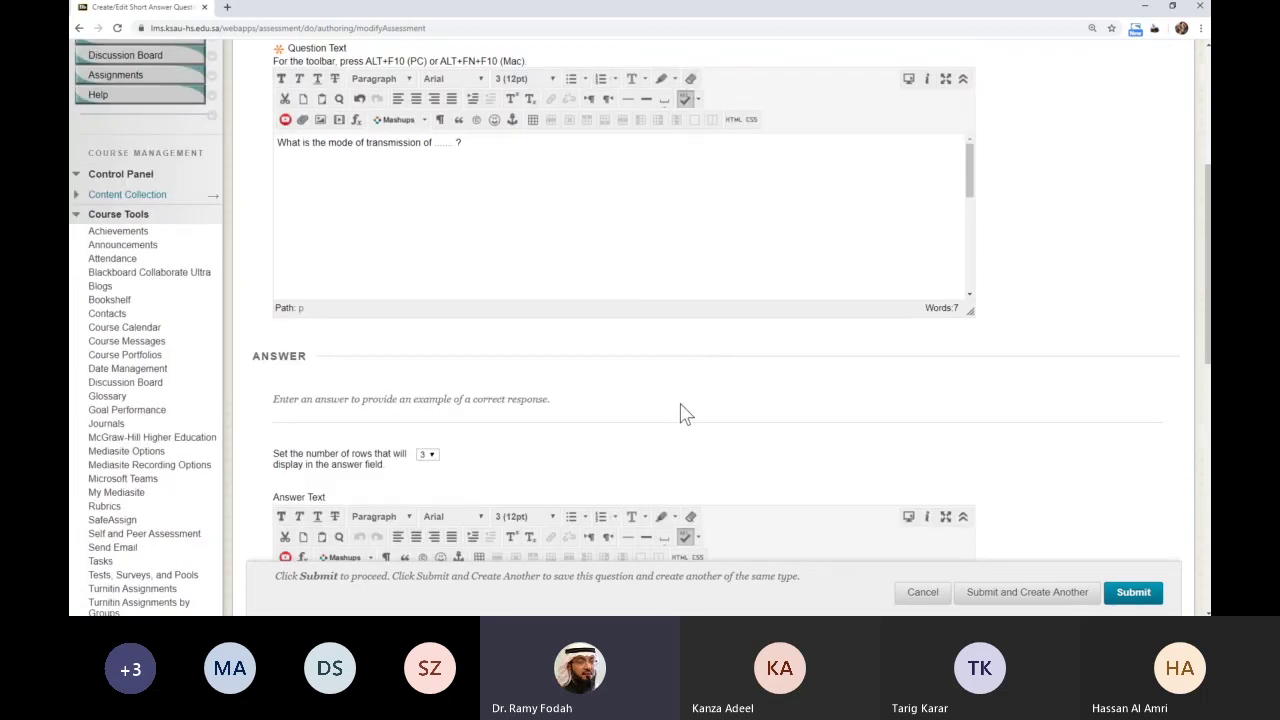
{"action": "scroll", "coordinate": [681, 418], "scroll_direction": "down", "scroll_amount": 2}
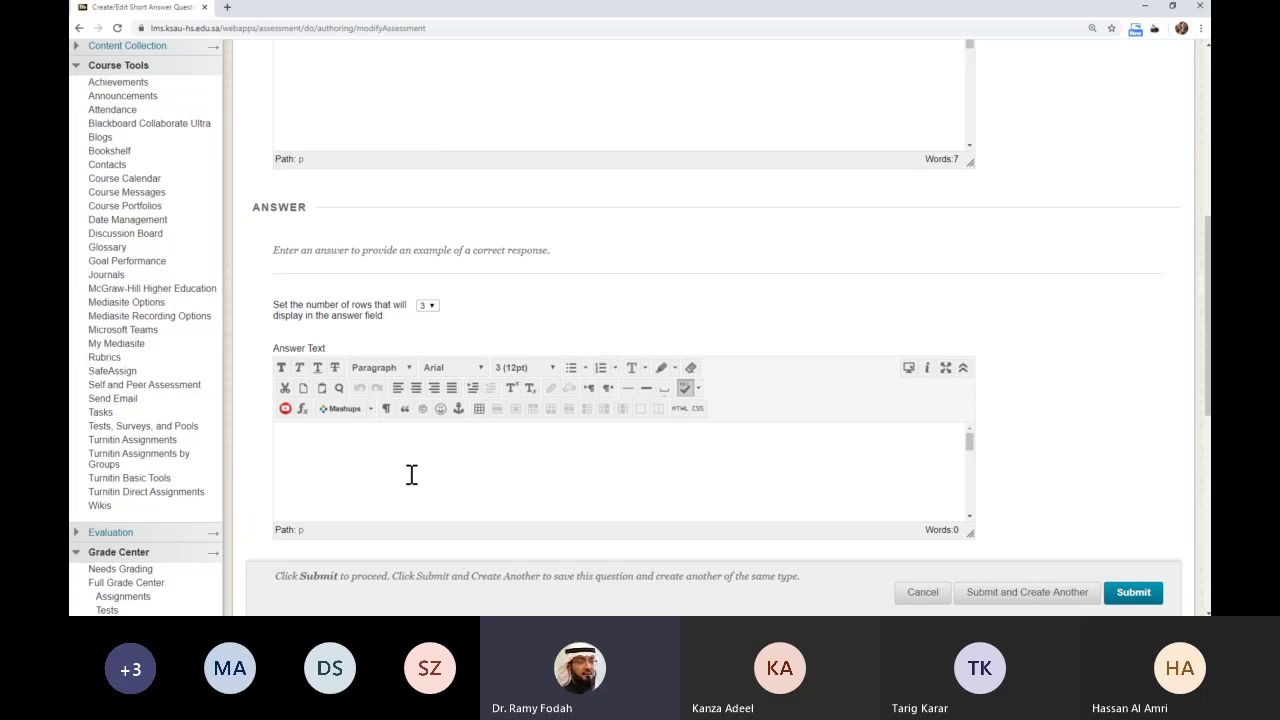
{"action": "scroll", "coordinate": [430, 485], "scroll_direction": "up", "scroll_amount": 2}
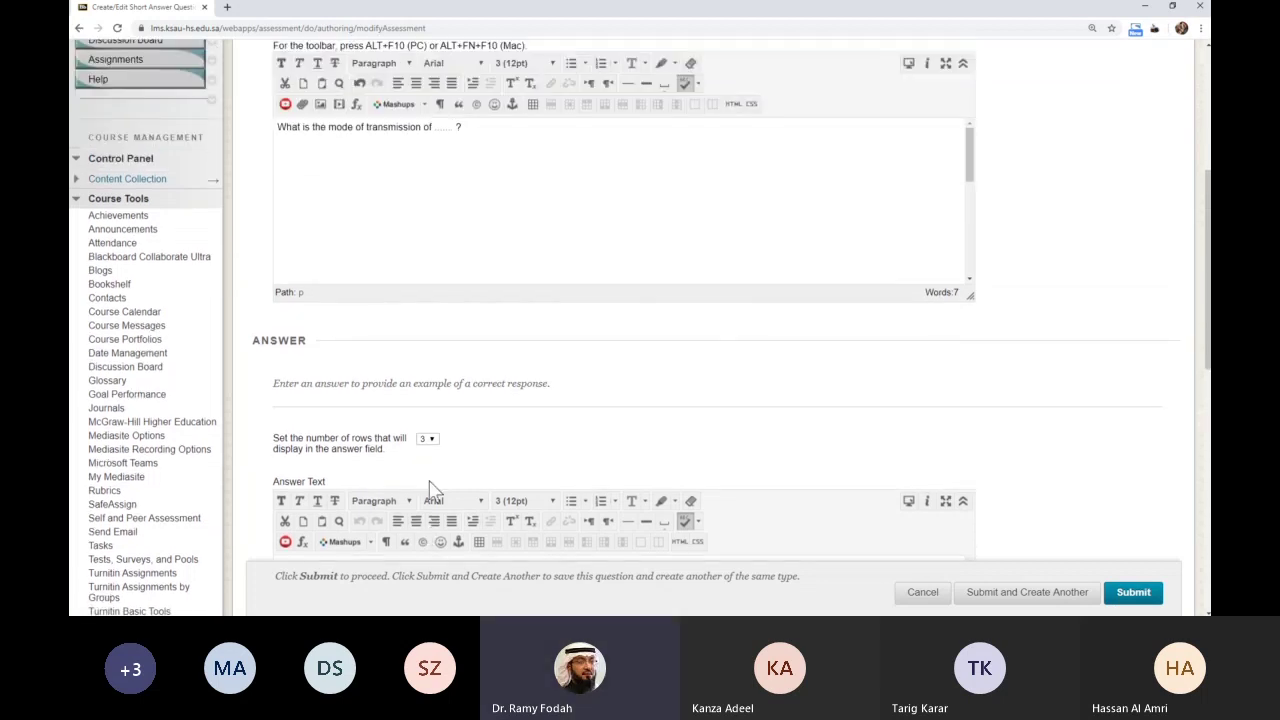
{"action": "scroll", "coordinate": [537, 449], "scroll_direction": "down", "scroll_amount": 3}
{"action": "scroll", "coordinate": [597, 354], "scroll_direction": "up", "scroll_amount": 4}
{"action": "scroll", "coordinate": [597, 354], "scroll_direction": "up", "scroll_amount": 2}
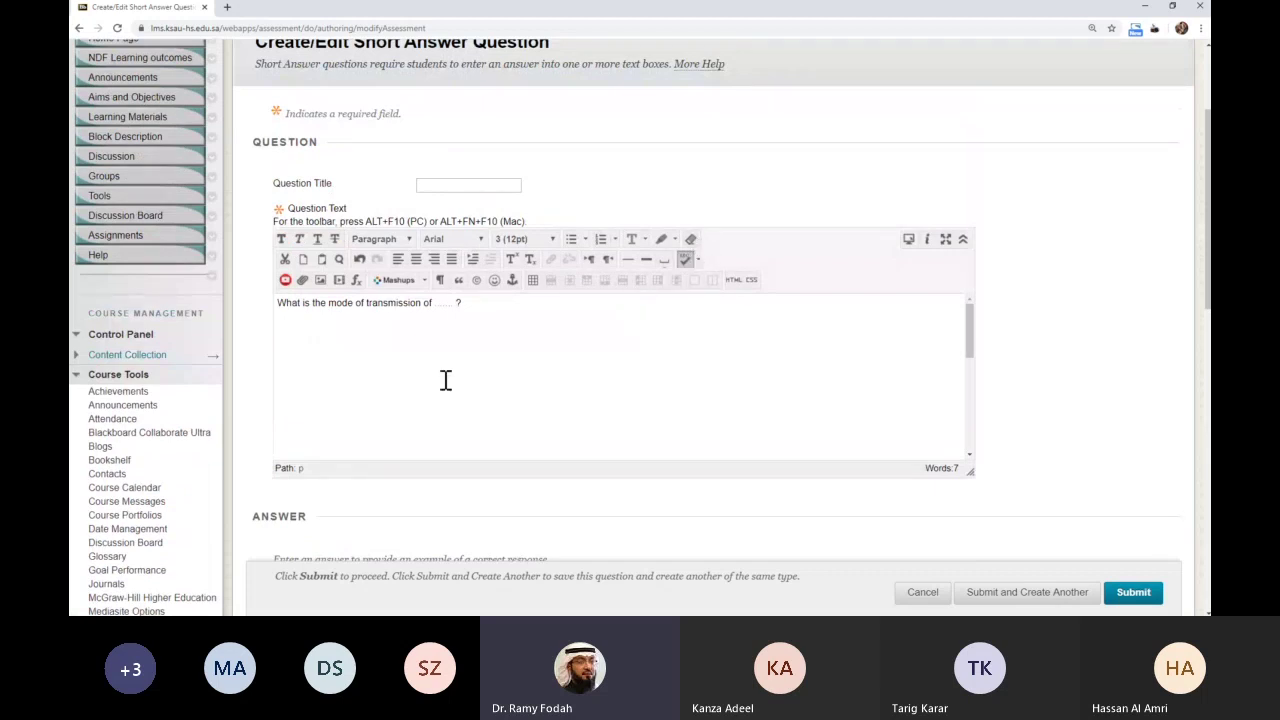
- Review the short answer form from the question title and text down through the answer and rubrics sections
{"action": "scroll", "coordinate": [514, 423], "scroll_direction": "down", "scroll_amount": 3}
{"action": "scroll", "coordinate": [560, 485], "scroll_direction": "down", "scroll_amount": 2}
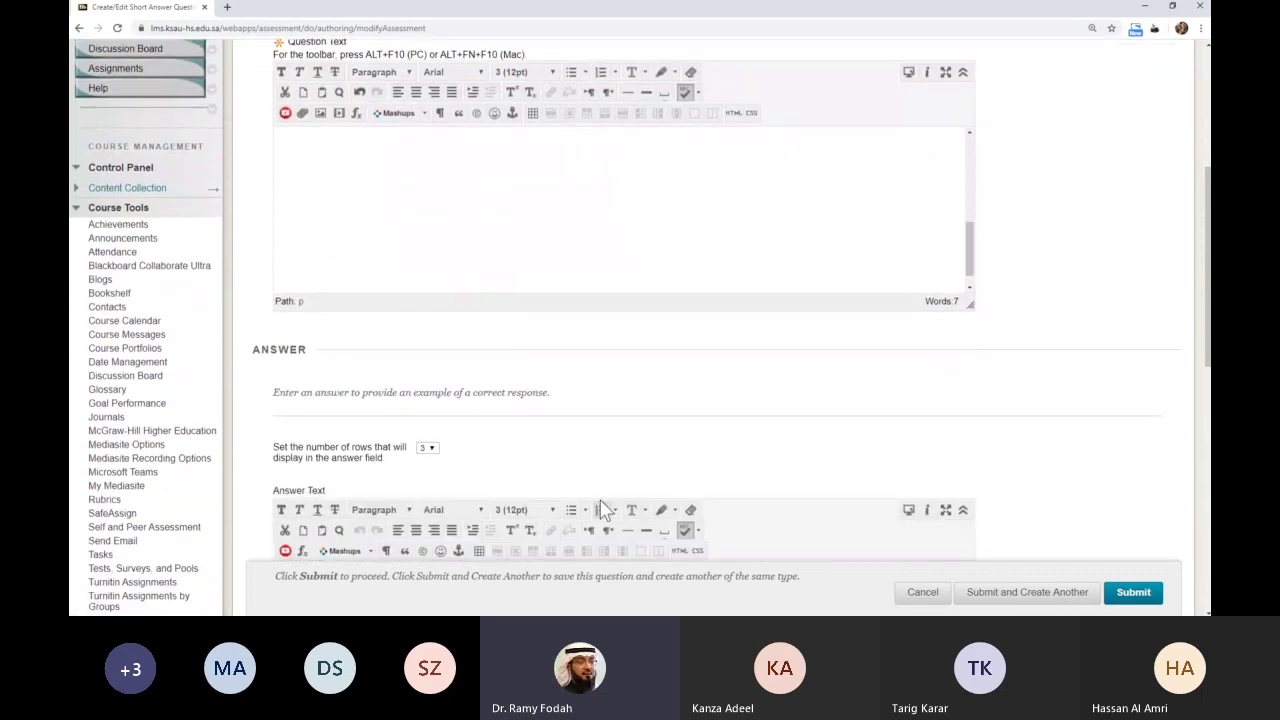
{"action": "scroll", "coordinate": [530, 440], "scroll_direction": "down", "scroll_amount": 1}
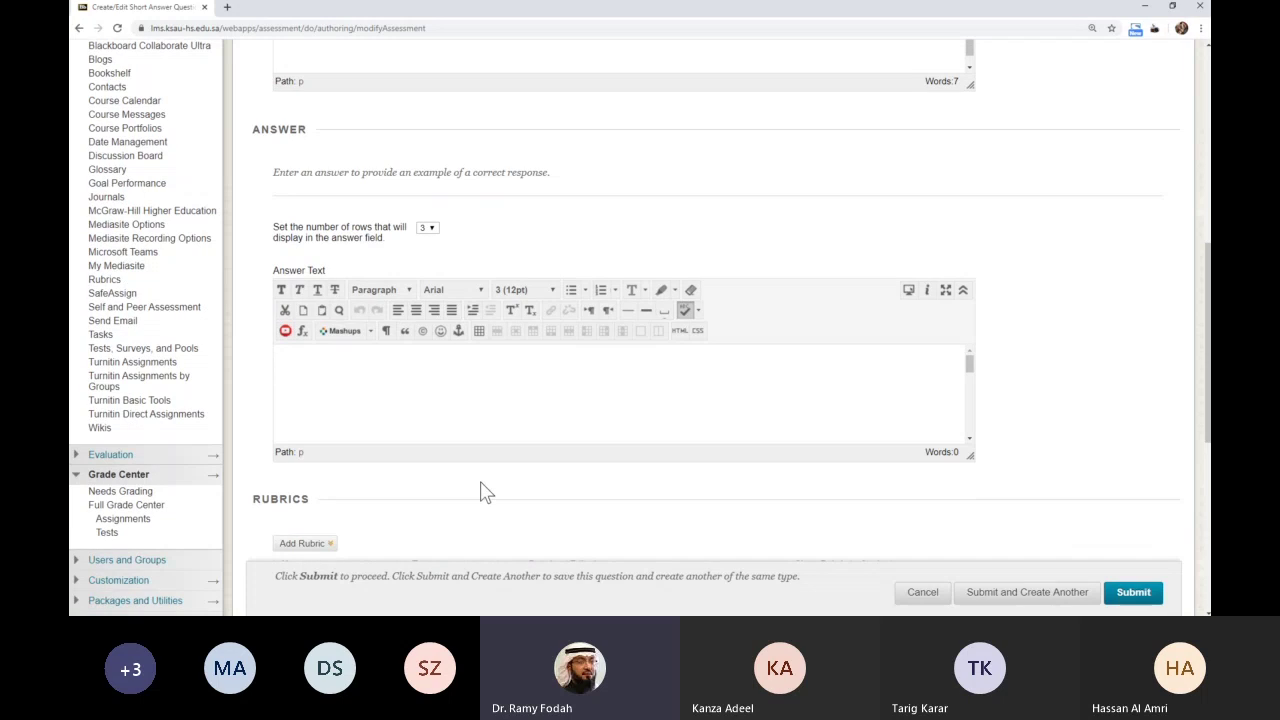
{"action": "scroll", "coordinate": [506, 486], "scroll_direction": "up", "scroll_amount": 5}
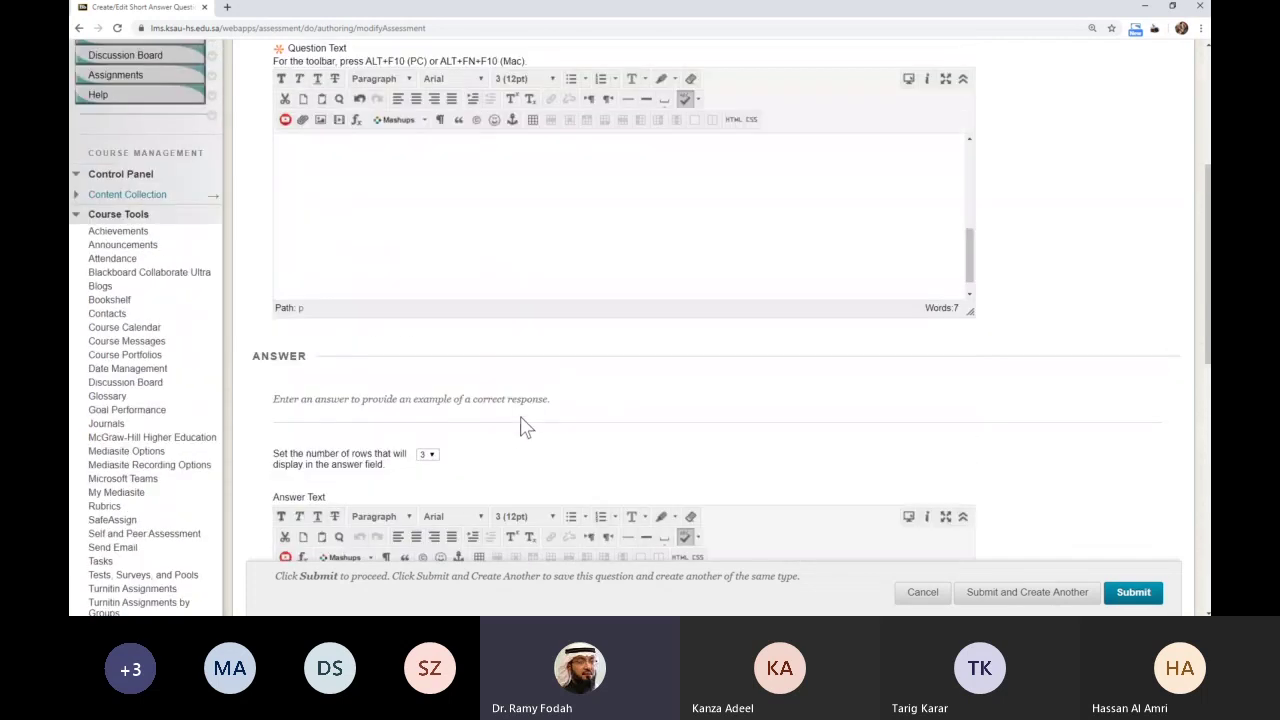
{"action": "scroll", "coordinate": [523, 280], "scroll_direction": "up", "scroll_amount": 3}
{"action": "scroll", "coordinate": [530, 288], "scroll_direction": "up", "scroll_amount": 1}
{"action": "scroll", "coordinate": [530, 302], "scroll_direction": "up", "scroll_amount": 3}
{"action": "scroll", "coordinate": [617, 286], "scroll_direction": "down", "scroll_amount": 3}
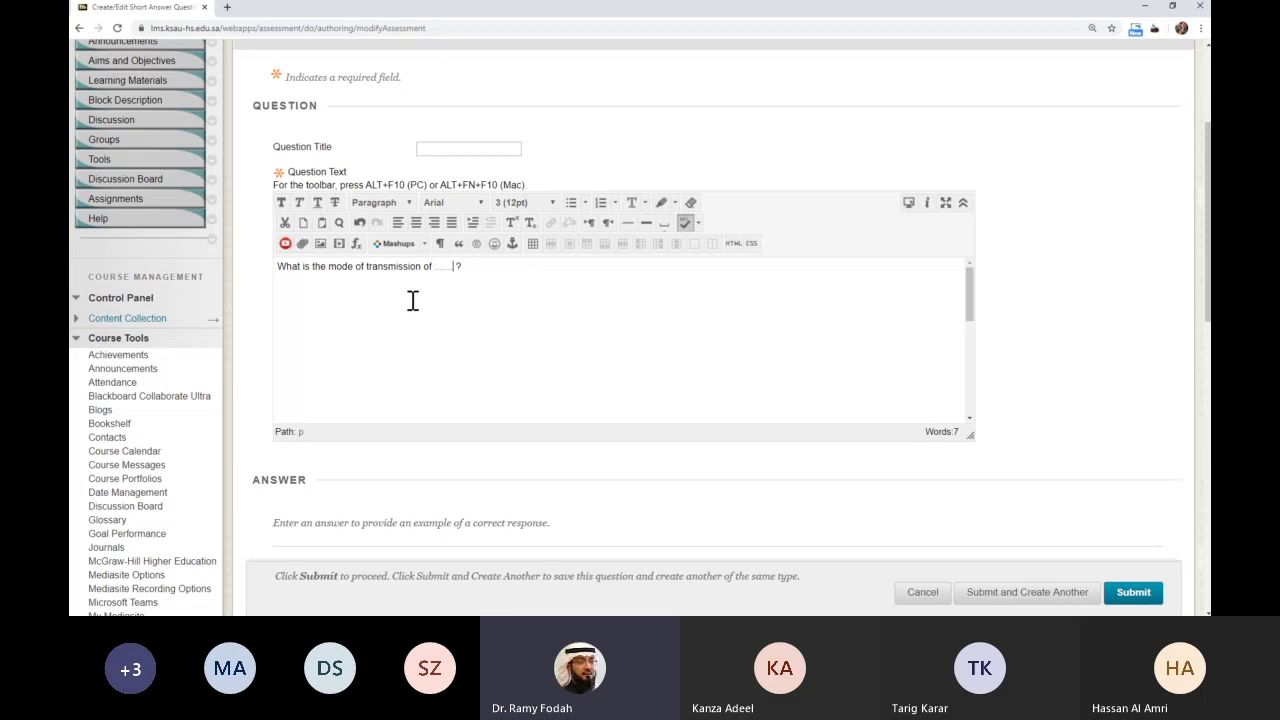
{"action": "scroll", "coordinate": [500, 510], "scroll_direction": "down", "scroll_amount": 1}
{"action": "scroll", "coordinate": [500, 508], "scroll_direction": "down", "scroll_amount": 1}
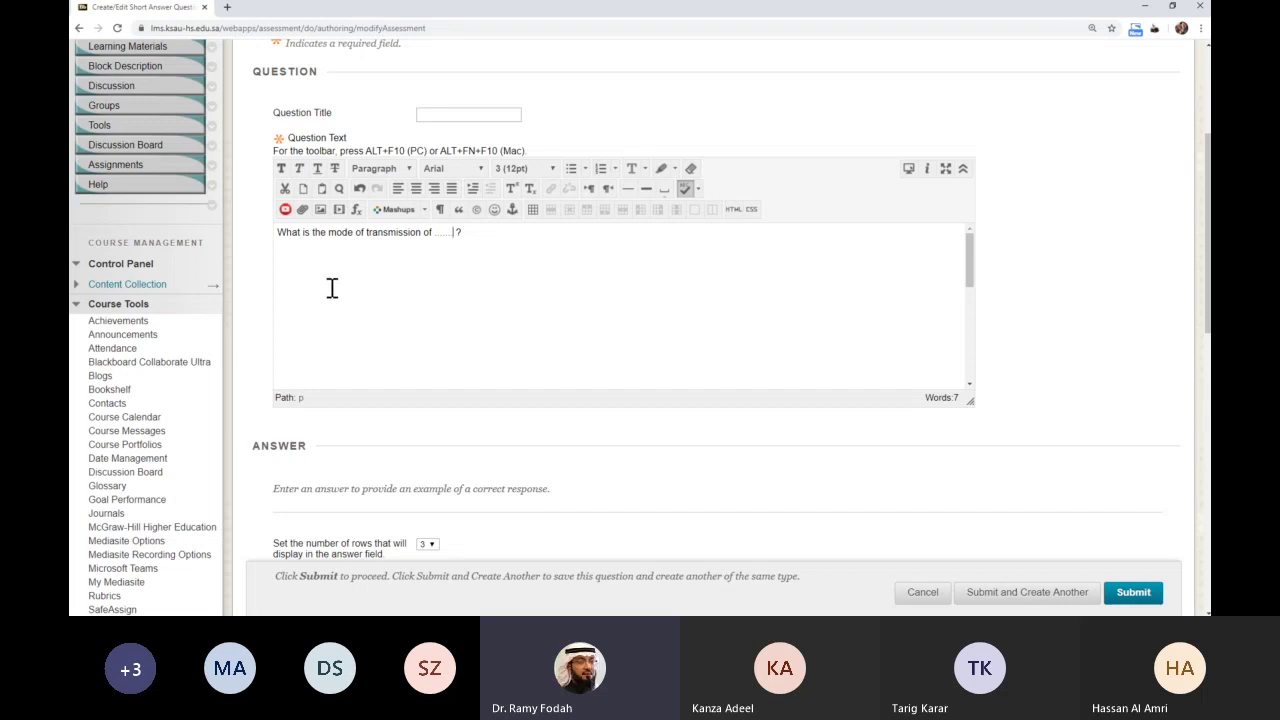
- Insert a two-by-two table in the question text just before the question mark and enlarge it
{"action": "left_click", "coordinate": [450, 266]}
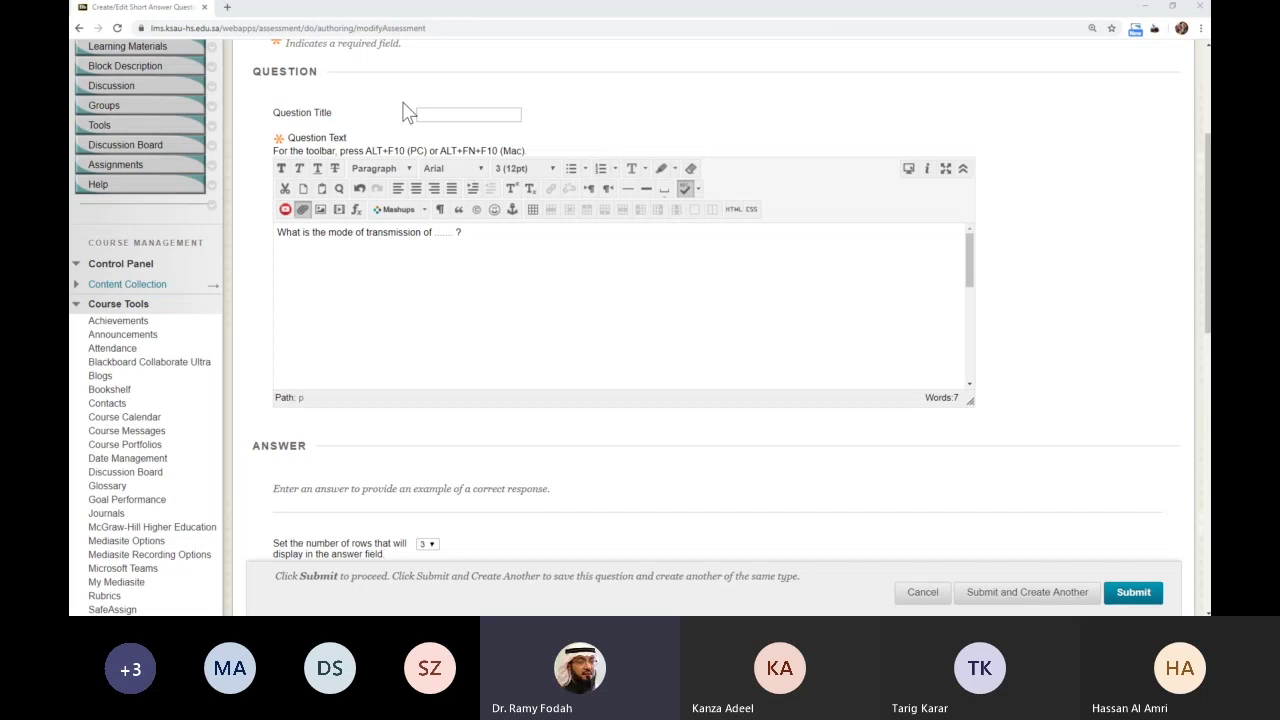
{"action": "left_click", "coordinate": [490, 140]}
{"action": "left_click", "coordinate": [716, 253]}
{"action": "key", "text": "ctrl+v"}
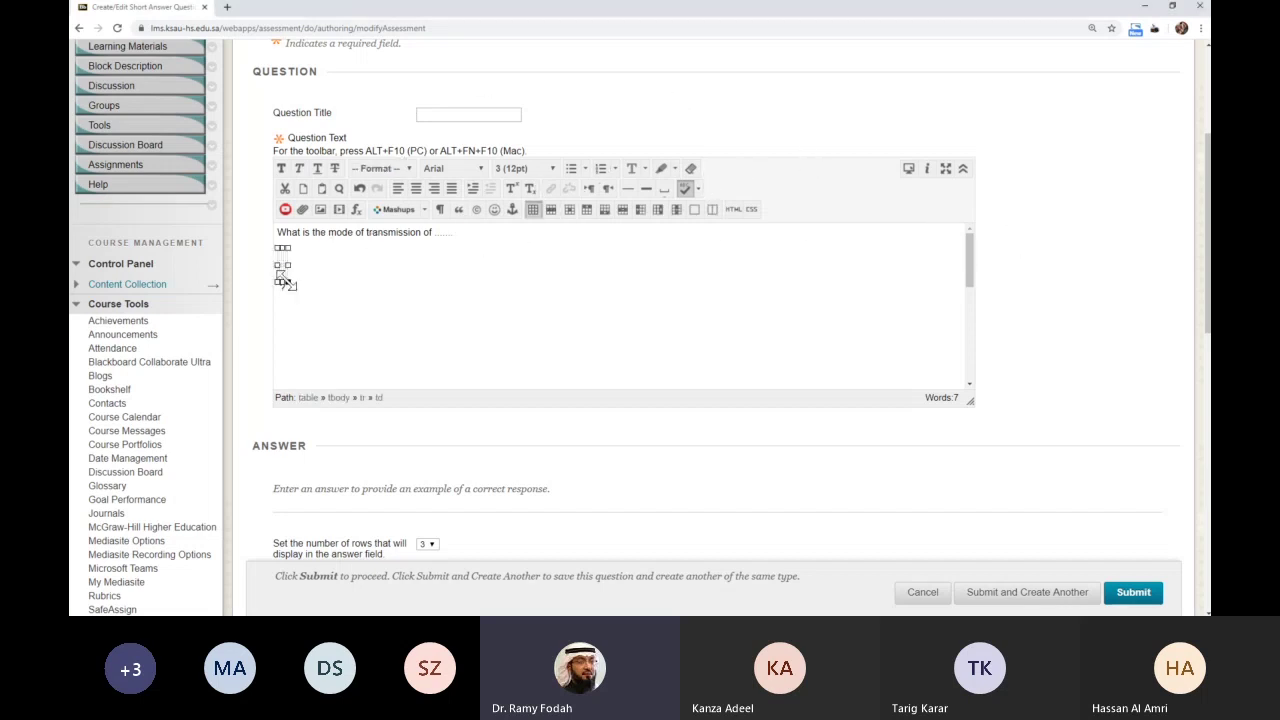
{"action": "left_click_drag", "start_coordinate": [286, 283], "coordinate": [400, 310]}
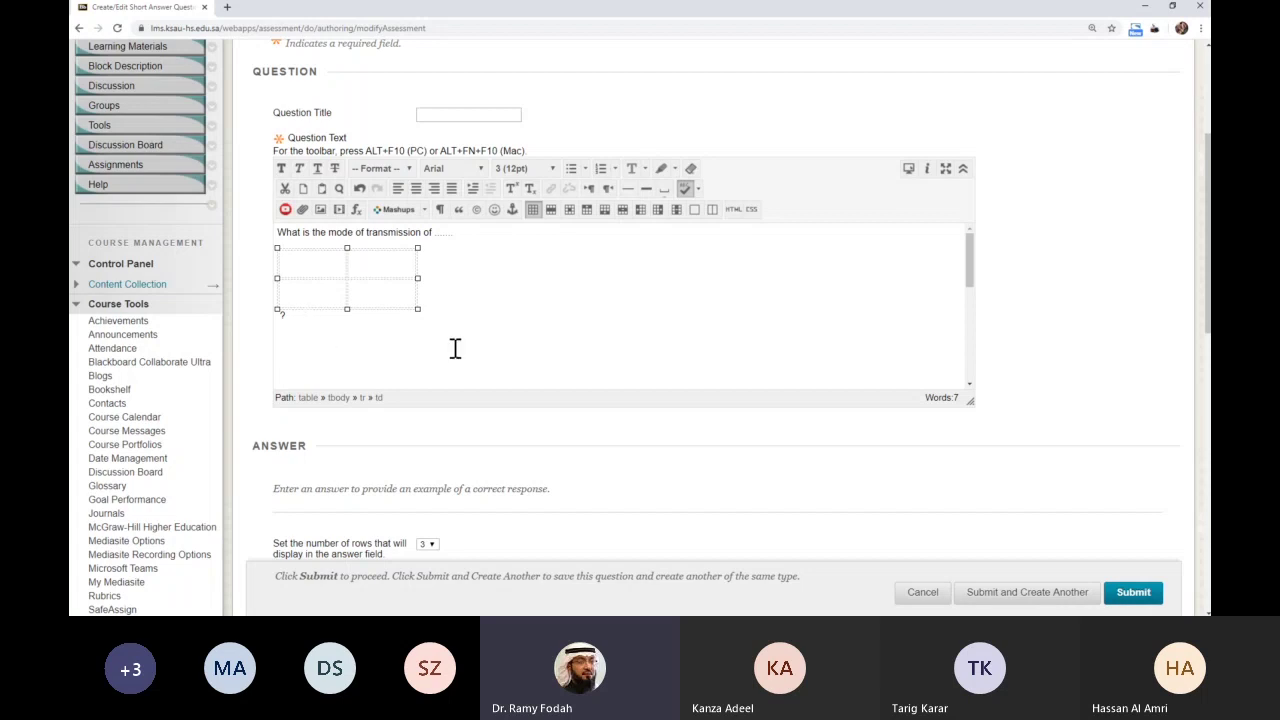
- Enter "The answer key" as the example answer text for the transmission question
{"action": "scroll", "coordinate": [536, 457], "scroll_direction": "down", "scroll_amount": 2}
{"action": "scroll", "coordinate": [536, 457], "scroll_direction": "down", "scroll_amount": 5}
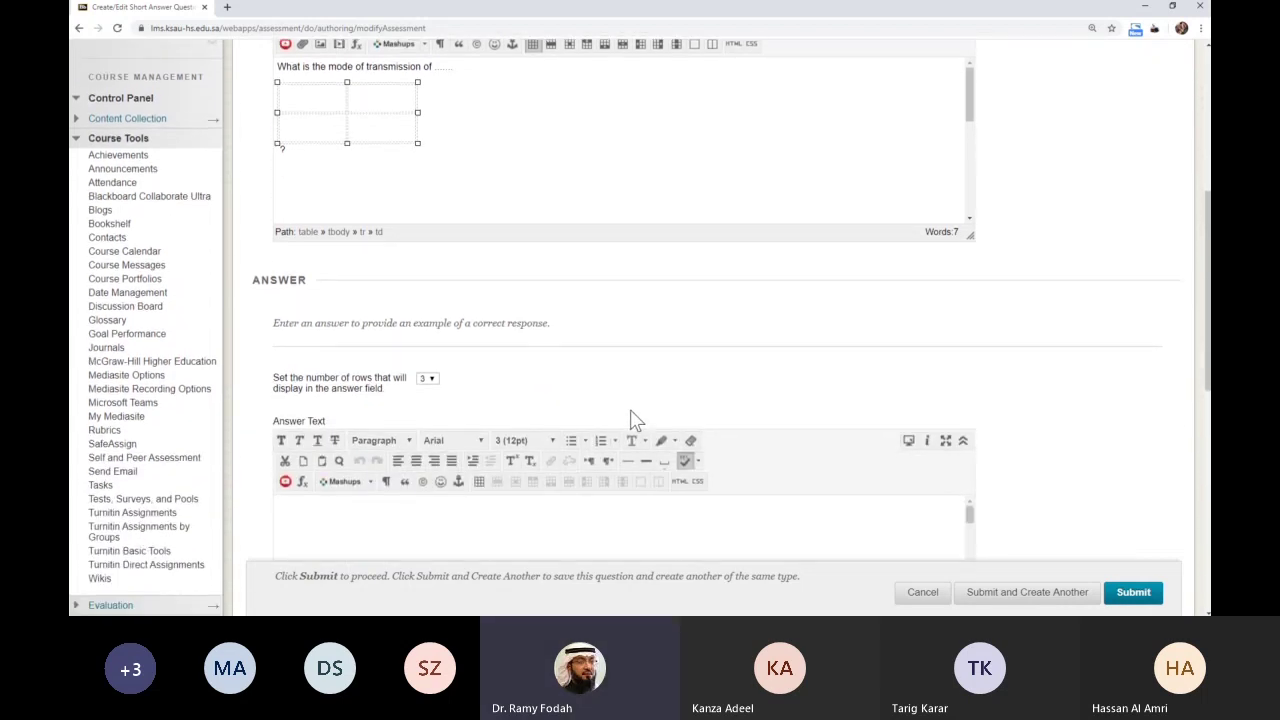
{"action": "left_click", "coordinate": [408, 340]}
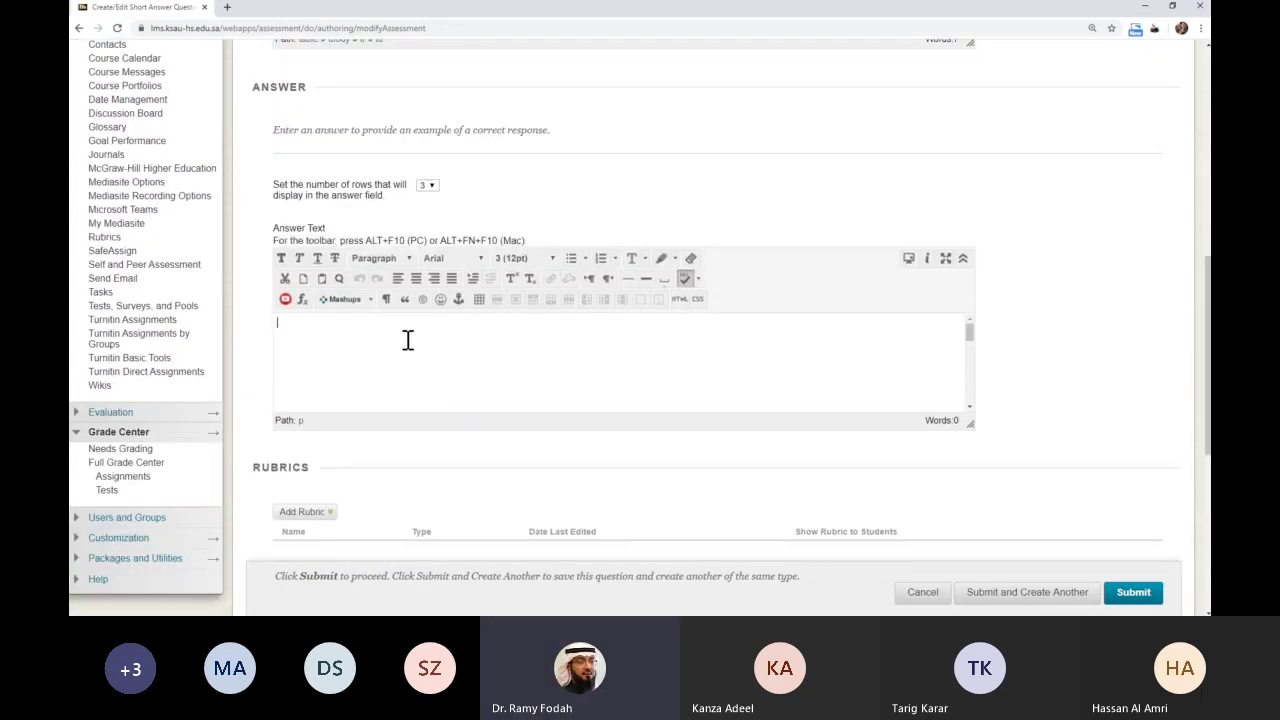
{"action": "type", "text": "The answer key"}
- Examine the options for adding a rubric, the categories and keywords section, and the completed question text
{"action": "scroll", "coordinate": [1000, 374], "scroll_direction": "down", "scroll_amount": 5}
{"action": "scroll", "coordinate": [838, 335], "scroll_direction": "up", "scroll_amount": 1}
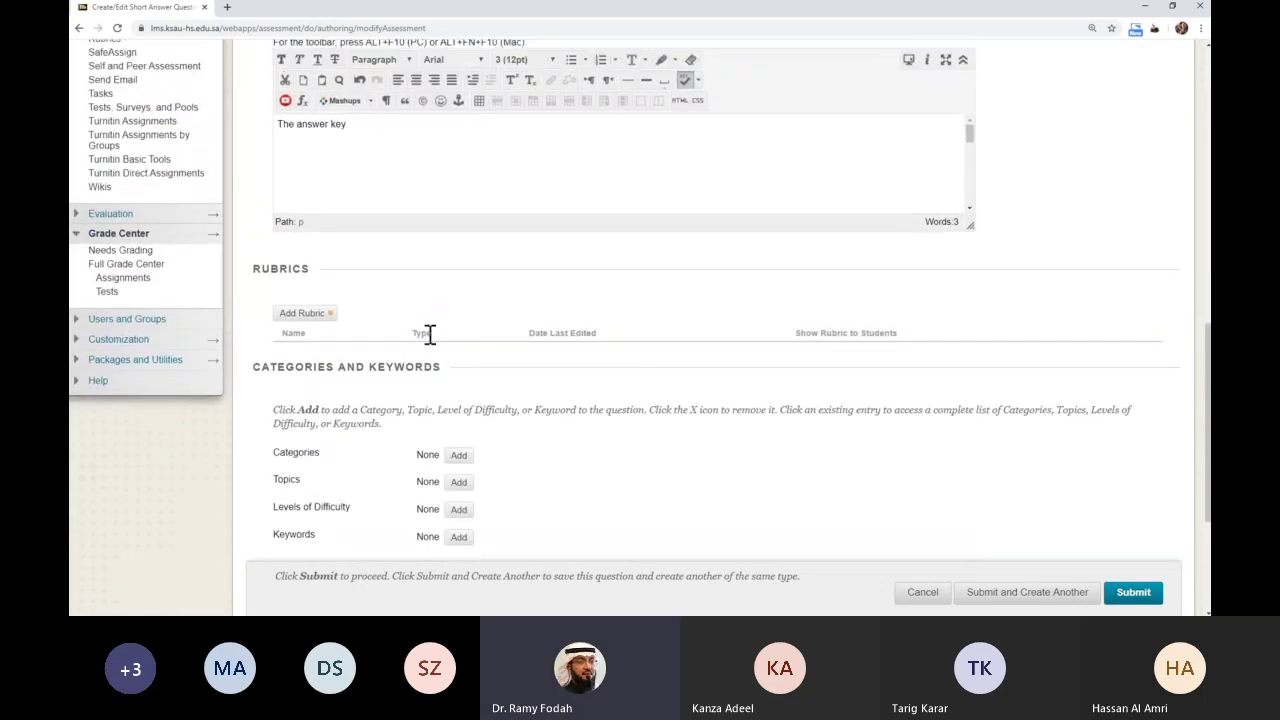
{"action": "left_click", "coordinate": [306, 316]}
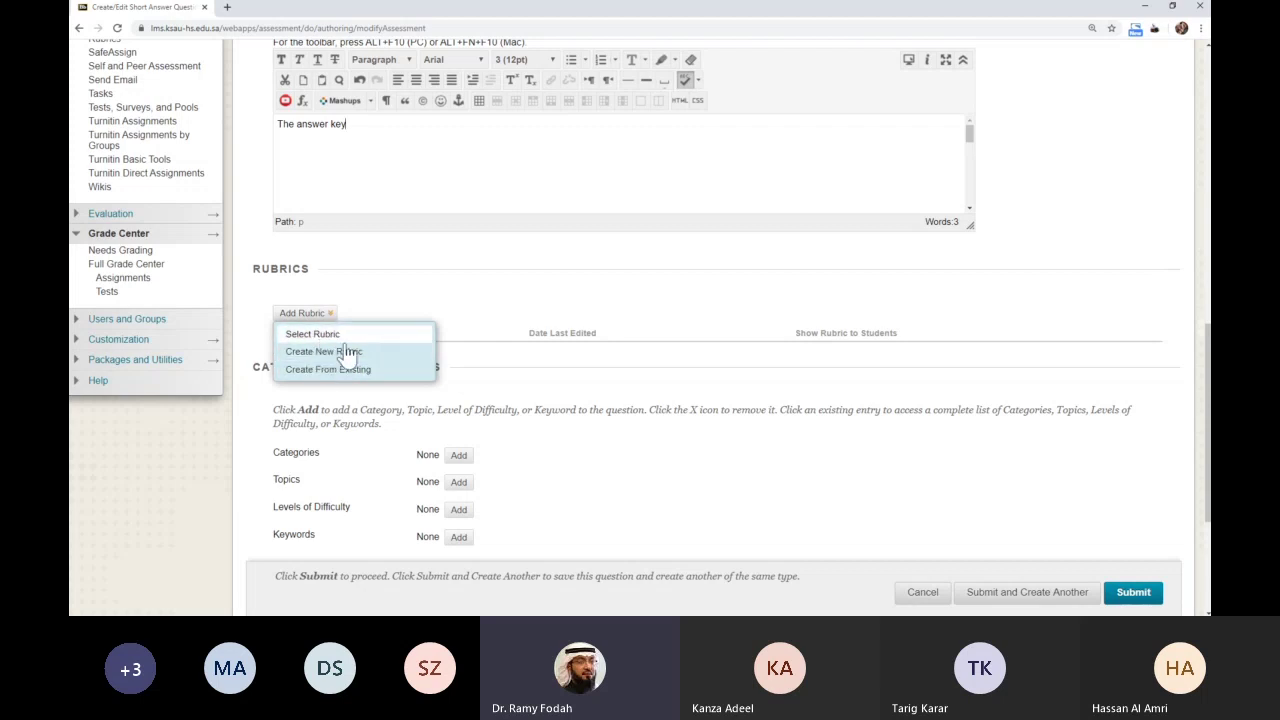
{"action": "left_click", "coordinate": [571, 331]}
{"action": "scroll", "coordinate": [557, 334], "scroll_direction": "down", "scroll_amount": 1}
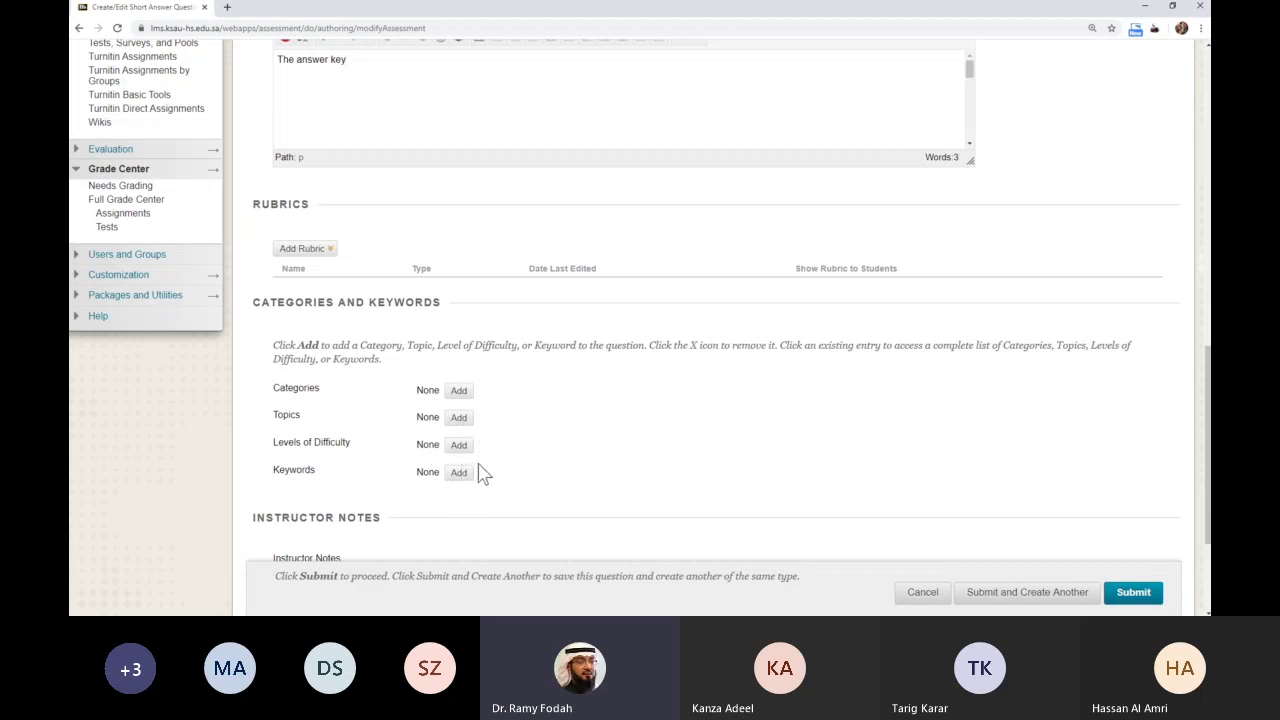
{"action": "scroll", "coordinate": [494, 474], "scroll_direction": "down", "scroll_amount": 2}
{"action": "scroll", "coordinate": [509, 449], "scroll_direction": "up", "scroll_amount": 2}
{"action": "scroll", "coordinate": [511, 451], "scroll_direction": "up", "scroll_amount": 6}
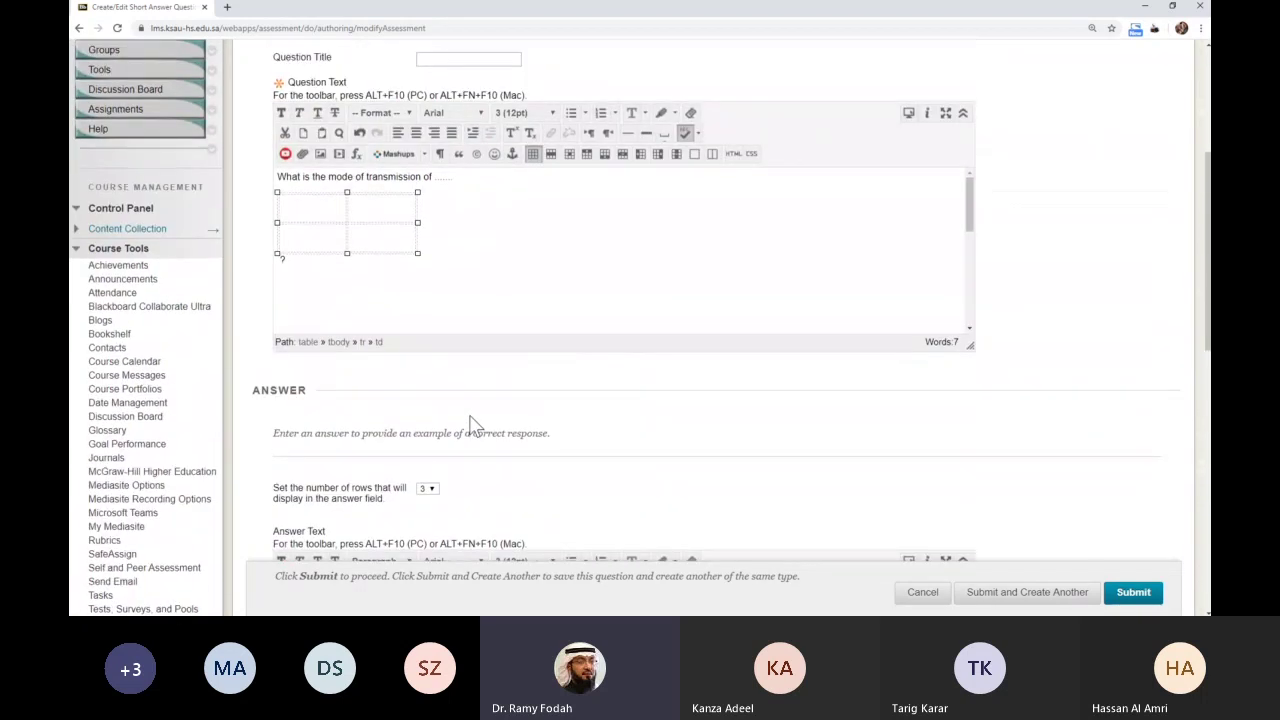
{"action": "scroll", "coordinate": [470, 428], "scroll_direction": "up", "scroll_amount": 1}
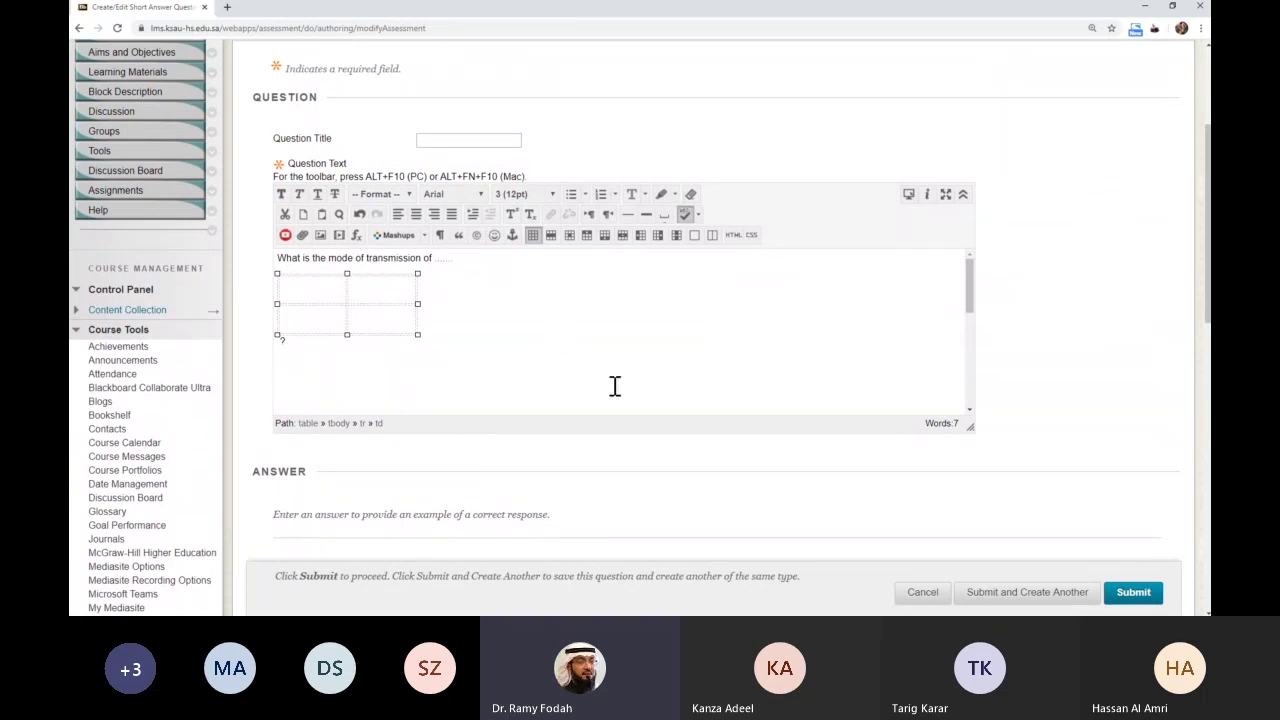
- Submit the transmission question and start another question of the same type
{"action": "scroll", "coordinate": [608, 452], "scroll_direction": "down", "scroll_amount": 1}
{"action": "scroll", "coordinate": [613, 460], "scroll_direction": "down", "scroll_amount": 3}
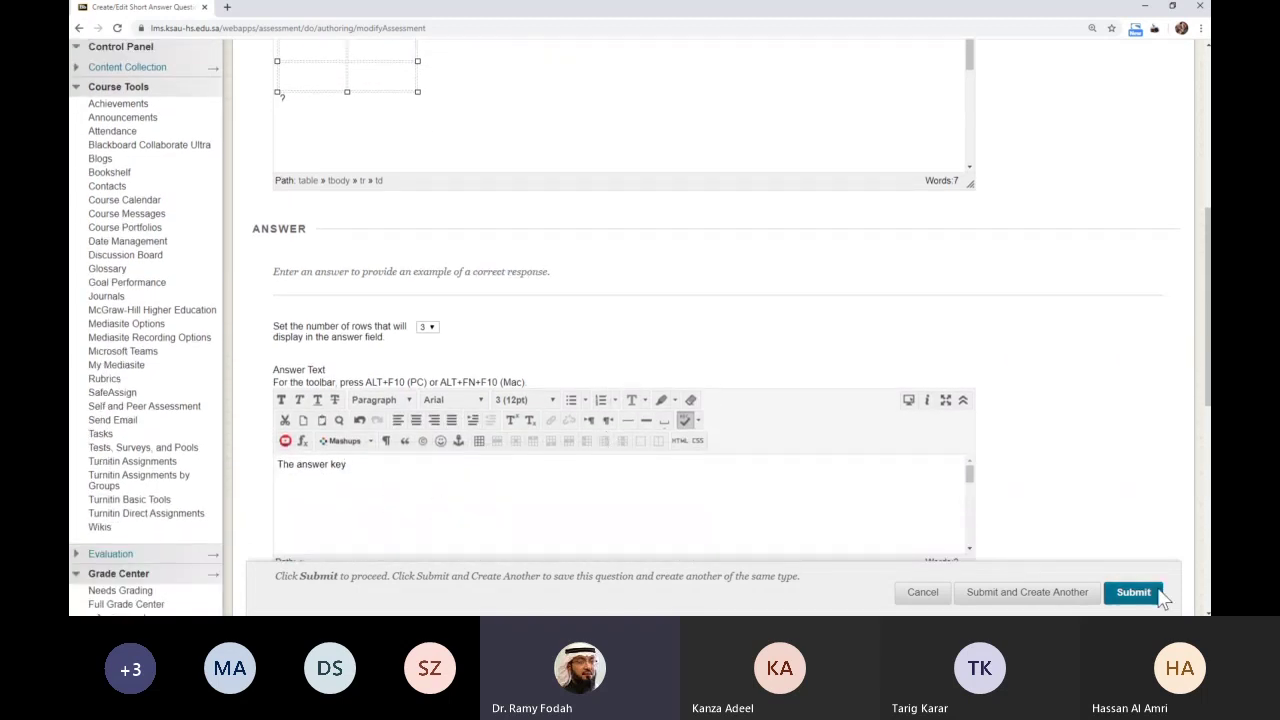
{"action": "left_click", "coordinate": [1018, 592]}
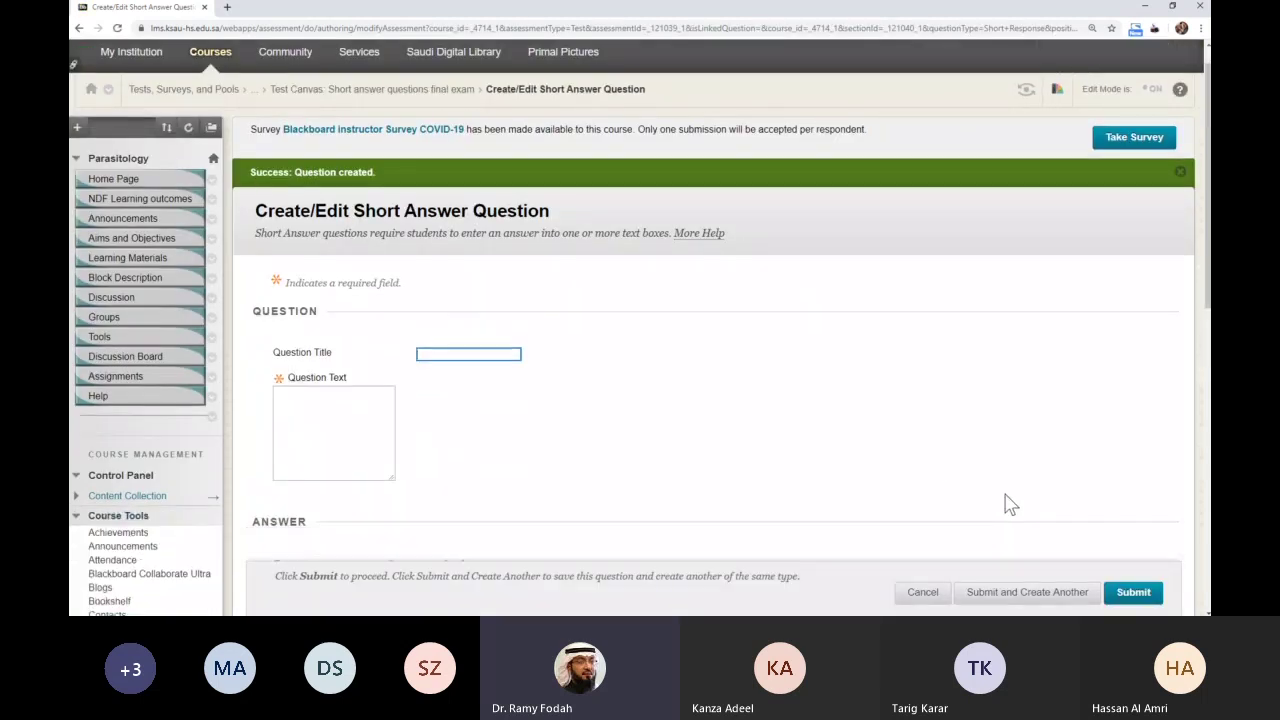
{"action": "scroll", "coordinate": [1006, 503], "scroll_direction": "down", "scroll_amount": 3}
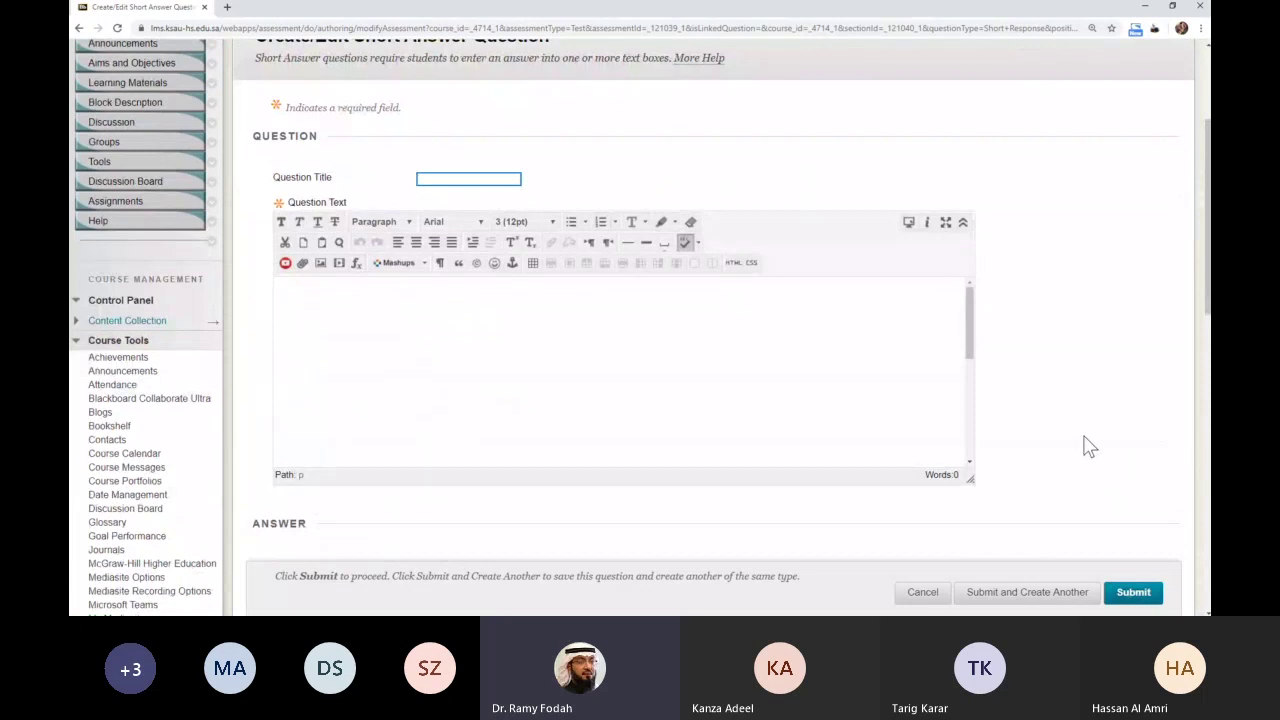
- Enter "Question 2?" as the question text of the new short answer question
{"action": "left_click", "coordinate": [848, 433]}
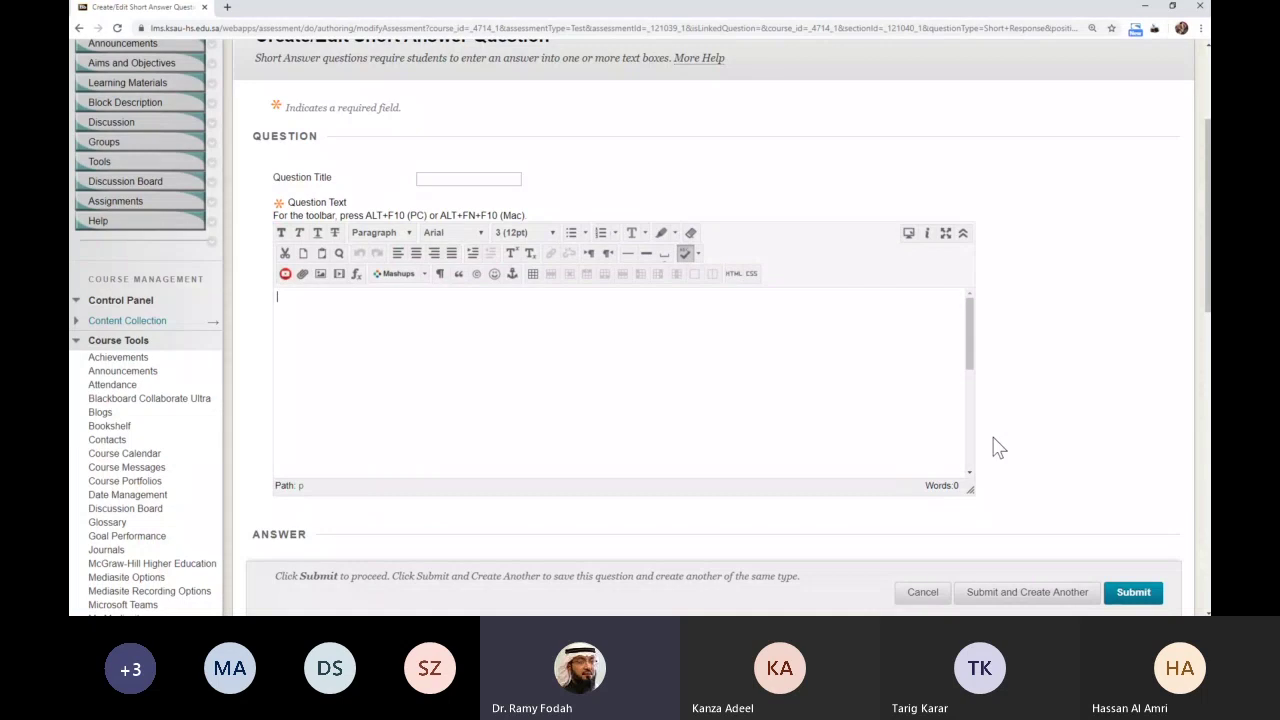
{"action": "type", "text": "Questo"}
{"action": "key", "text": "BackSpace"}
{"action": "type", "text": "ion 2?"}
{"action": "scroll", "coordinate": [946, 429], "scroll_direction": "down", "scroll_amount": 4}
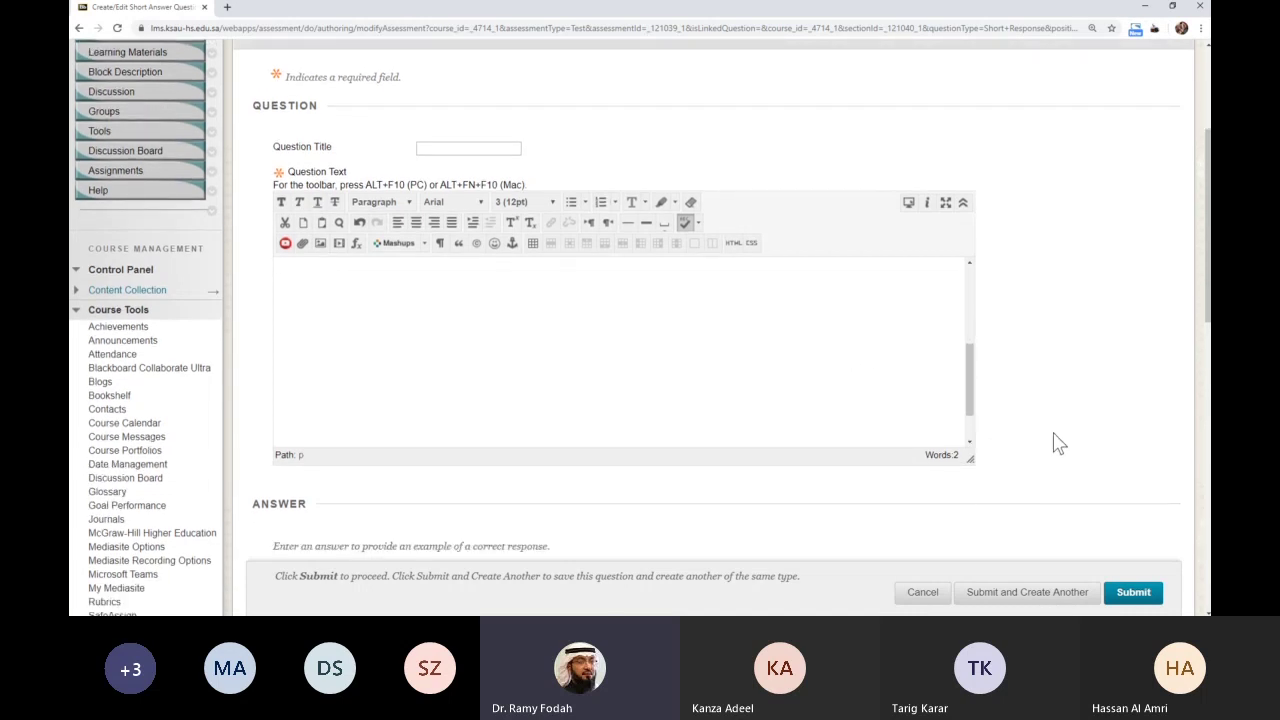
- Enter "Key answer 2" as the example answer text for the second question
{"action": "scroll", "coordinate": [580, 420], "scroll_direction": "down", "scroll_amount": 4}
{"action": "left_click", "coordinate": [580, 421]}
{"action": "type", "text": "Ke"}
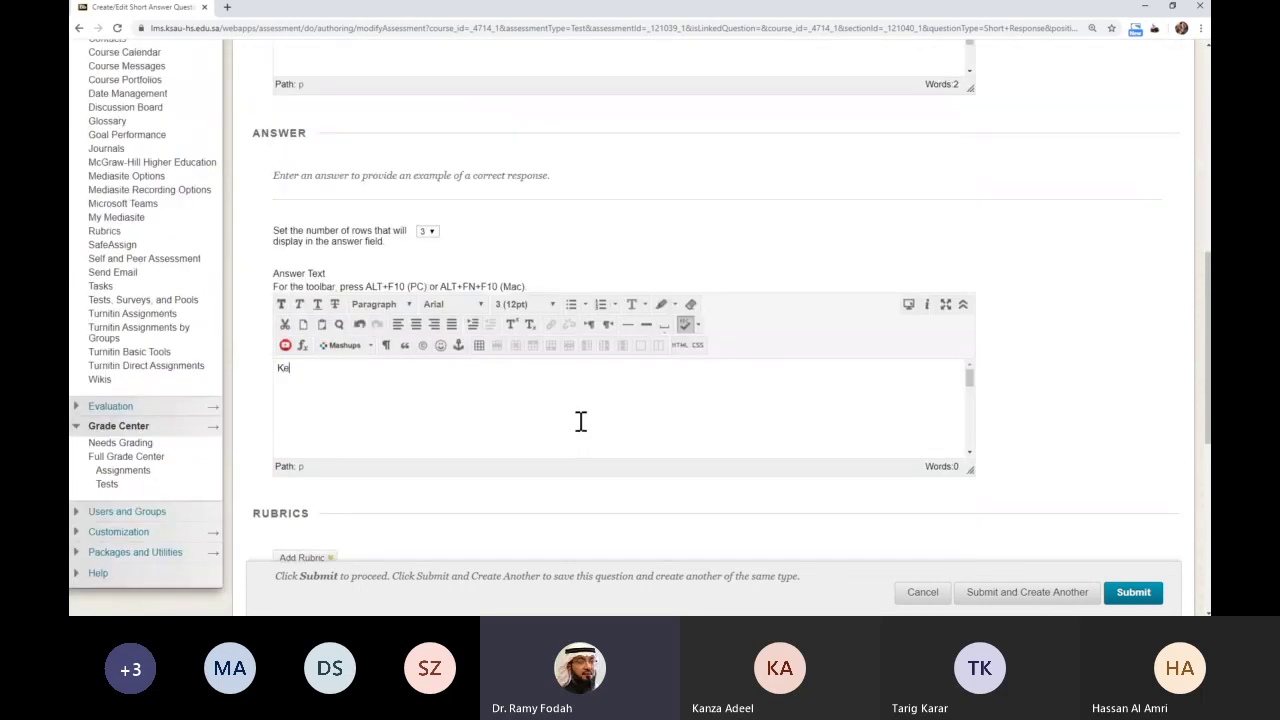
{"action": "type", "text": "y answer 1"}
{"action": "key", "text": "BackSpace"}
{"action": "type", "text": "2"}
- Keep the answer field at 3 rows and submit the second question to the test
{"action": "left_click", "coordinate": [432, 235]}
{"action": "left_click", "coordinate": [470, 268]}
{"action": "scroll", "coordinate": [420, 248], "scroll_direction": "up", "scroll_amount": 1}
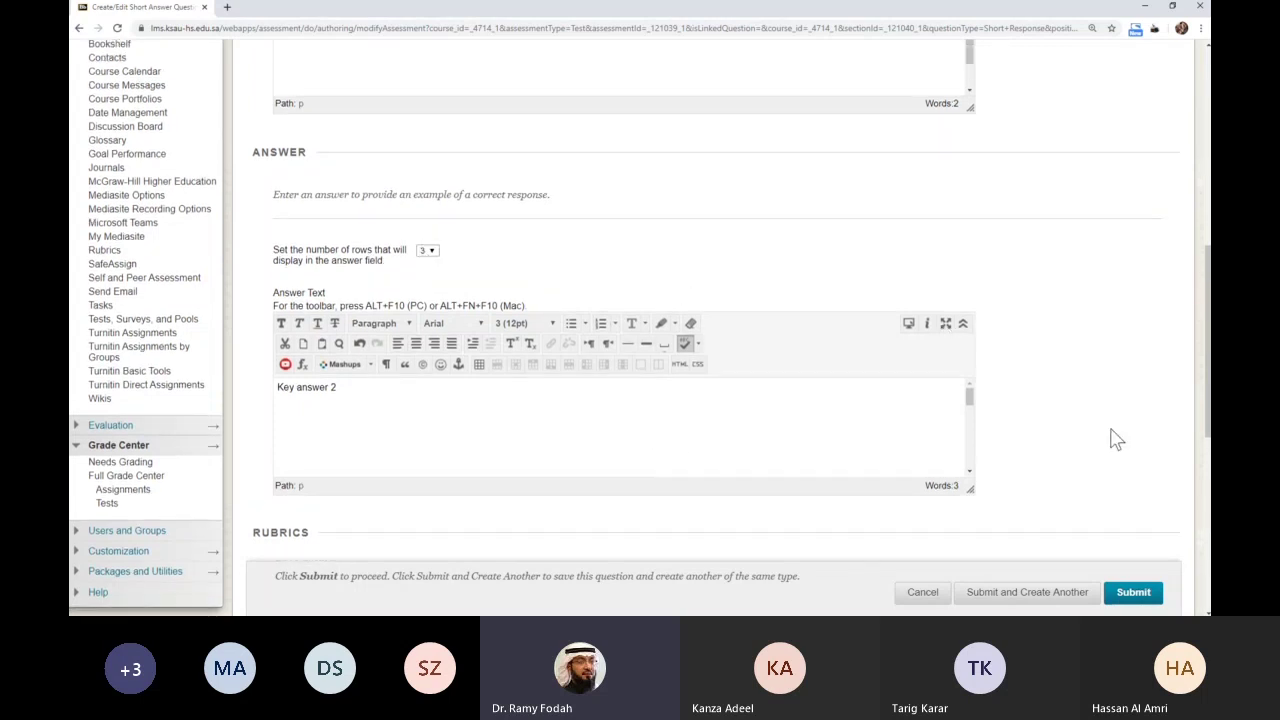
{"action": "left_click", "coordinate": [1140, 596]}
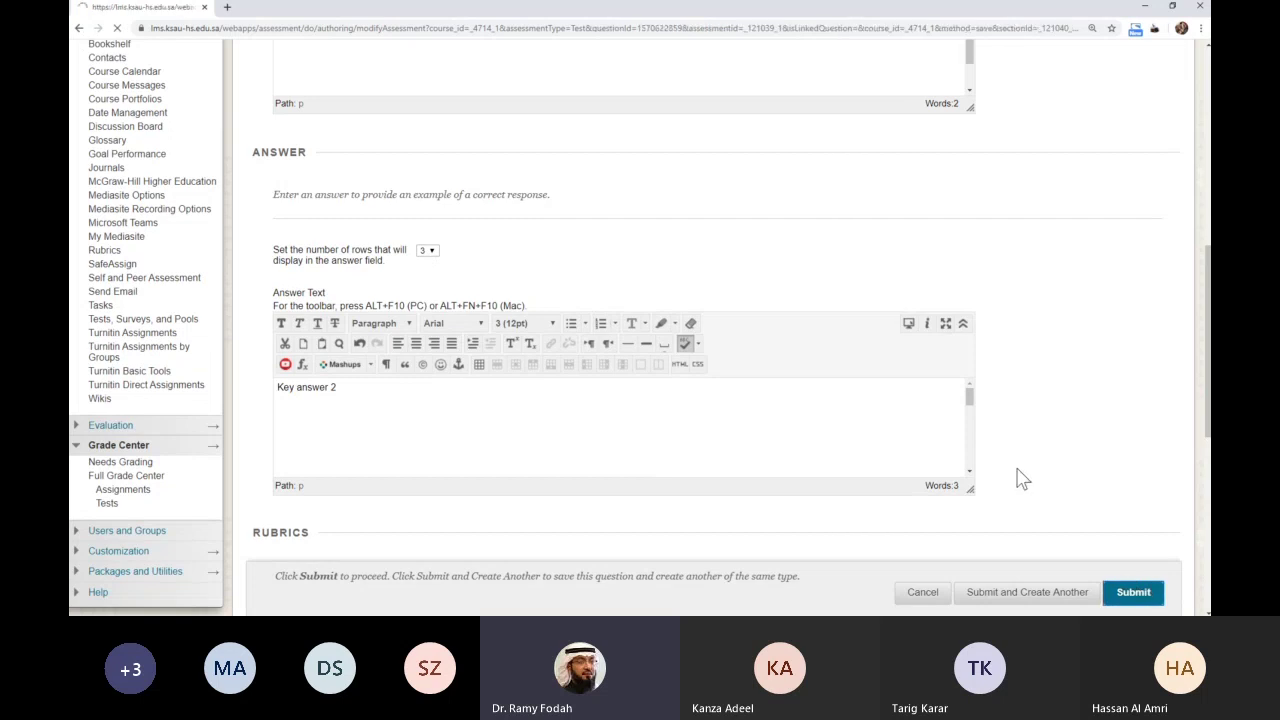
- Look over the questions on the test canvas and the question types that can be created
{"action": "scroll", "coordinate": [795, 507], "scroll_direction": "up", "scroll_amount": 3}
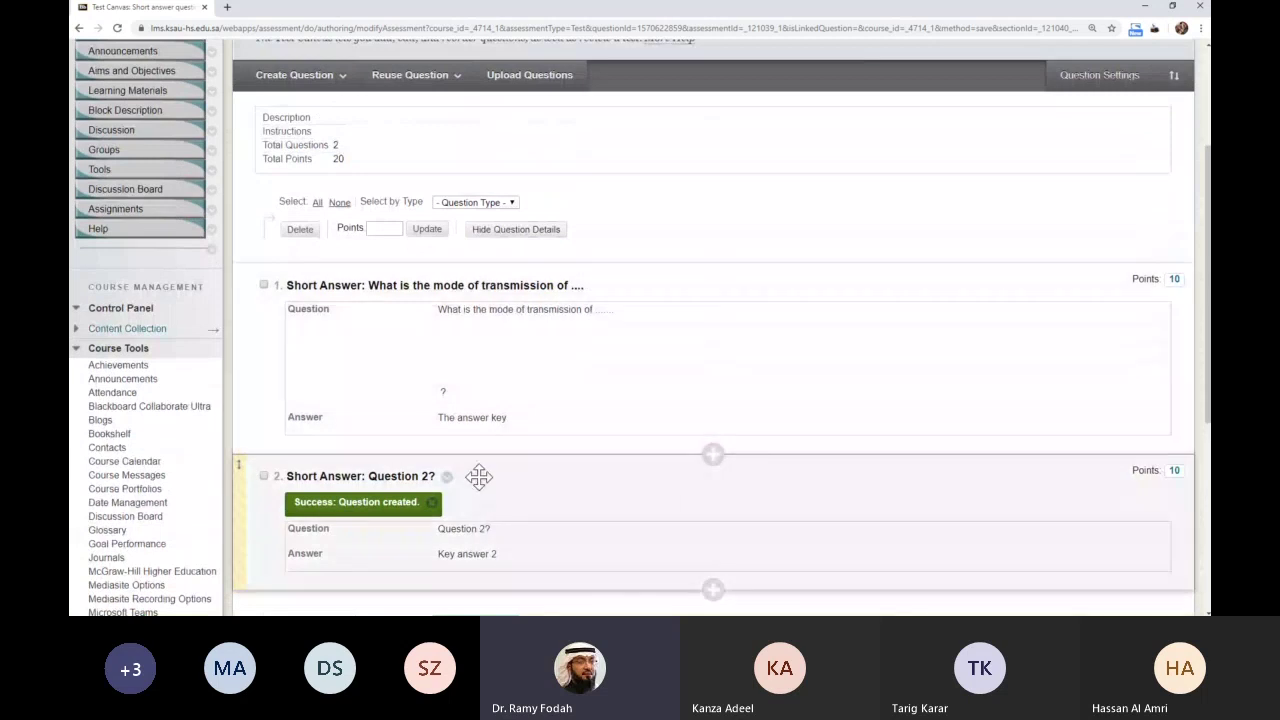
{"action": "scroll", "coordinate": [390, 330], "scroll_direction": "up", "scroll_amount": 2}
{"action": "left_click", "coordinate": [303, 192]}
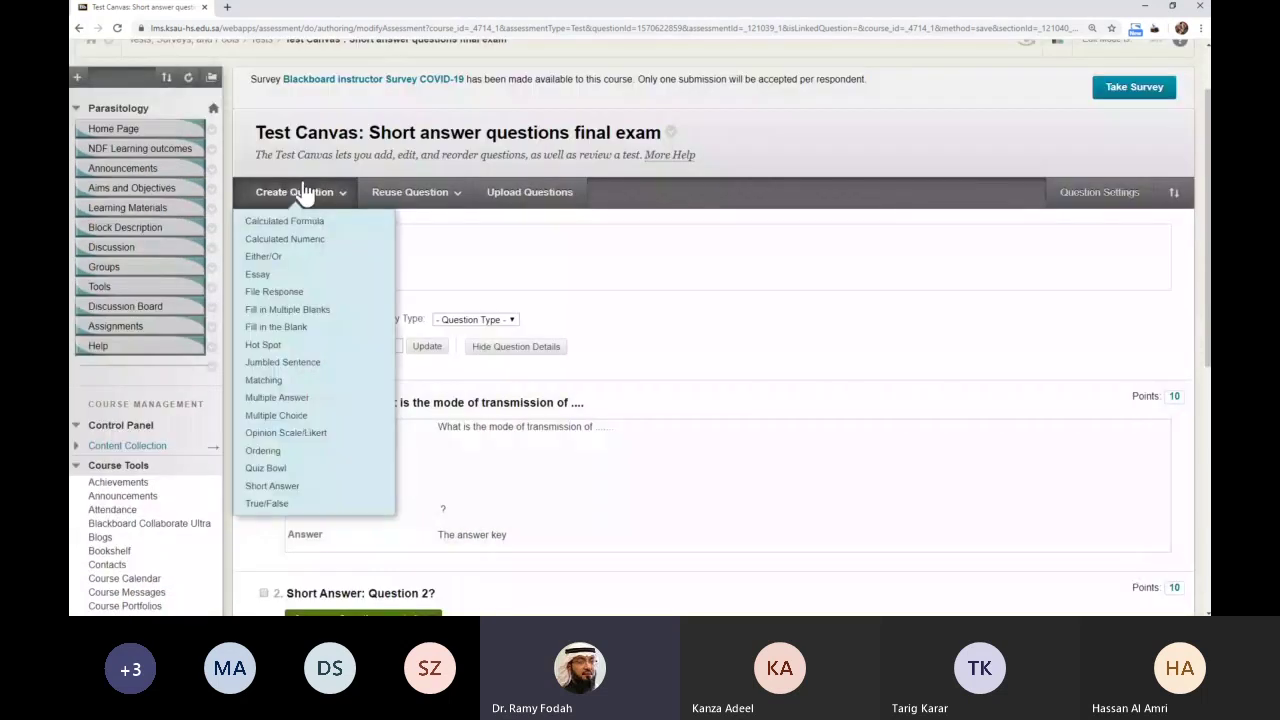
{"action": "scroll", "coordinate": [303, 192], "scroll_direction": "up", "scroll_amount": 2}
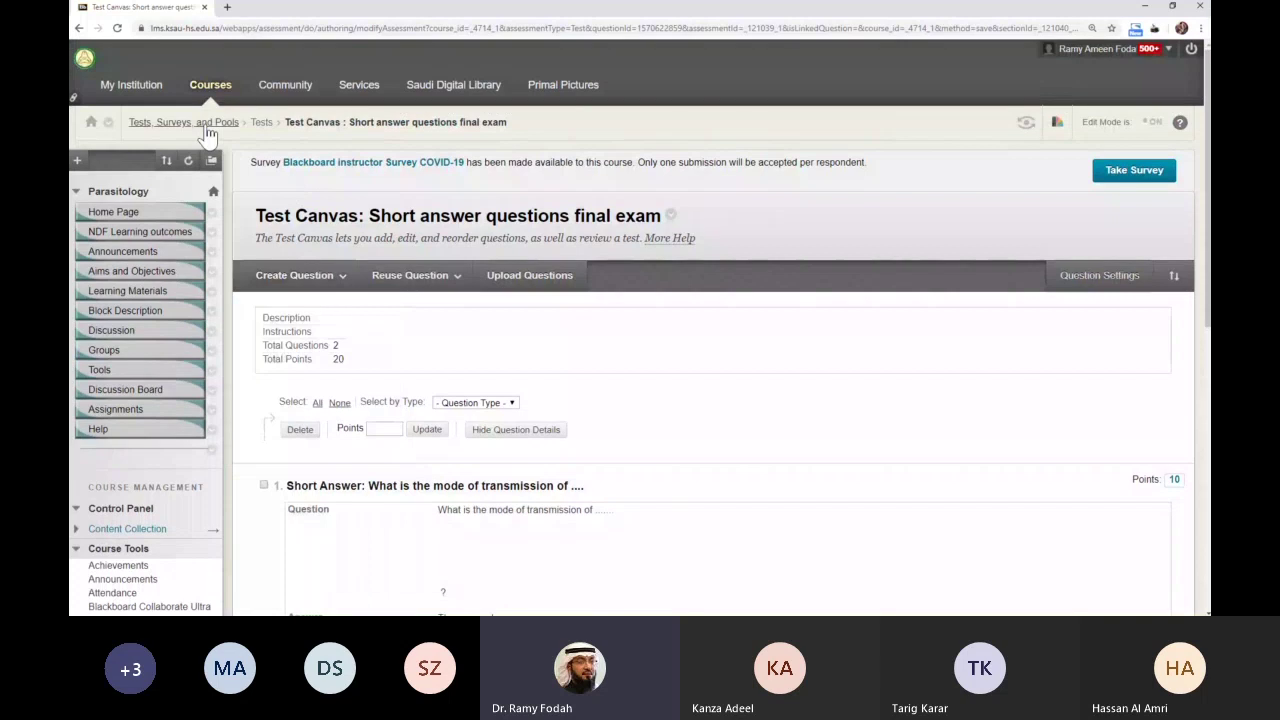
- Go to the course's Tests, Surveys, and Pools tool and open the list of tests
{"action": "scroll", "coordinate": [191, 457], "scroll_direction": "down", "scroll_amount": 4}
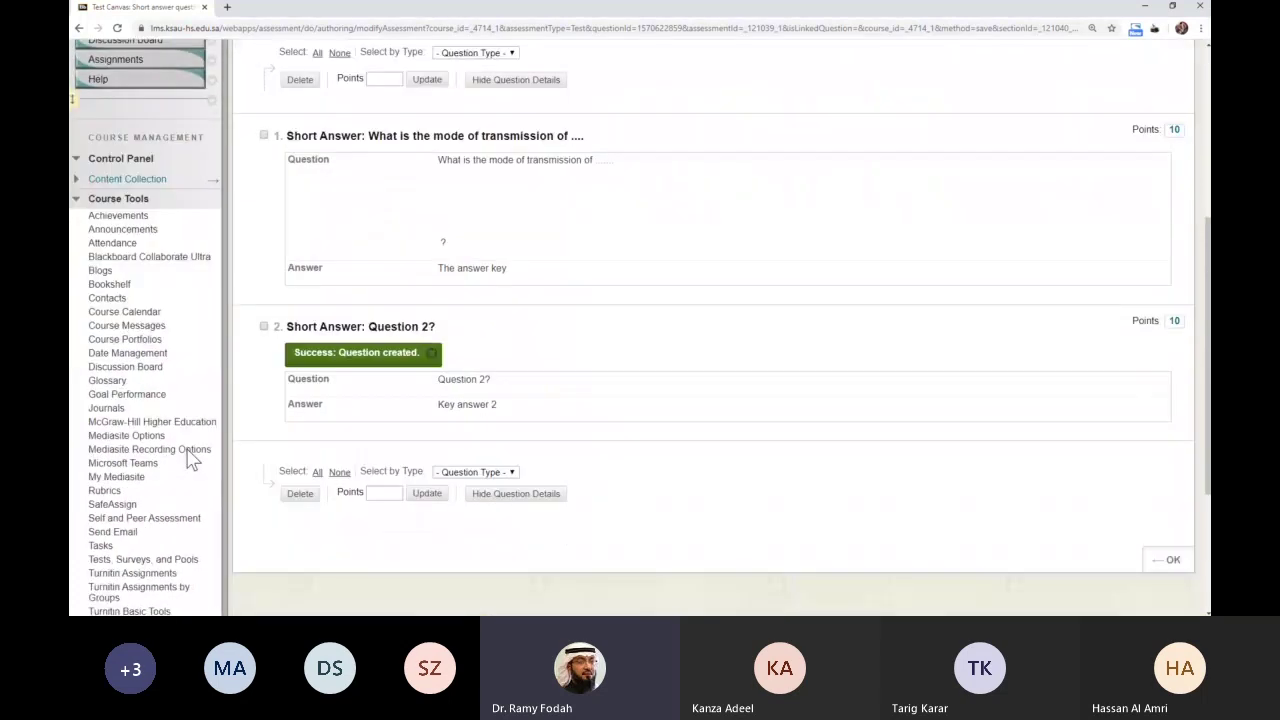
{"action": "scroll", "coordinate": [191, 457], "scroll_direction": "down", "scroll_amount": 1}
{"action": "scroll", "coordinate": [189, 457], "scroll_direction": "down", "scroll_amount": 2}
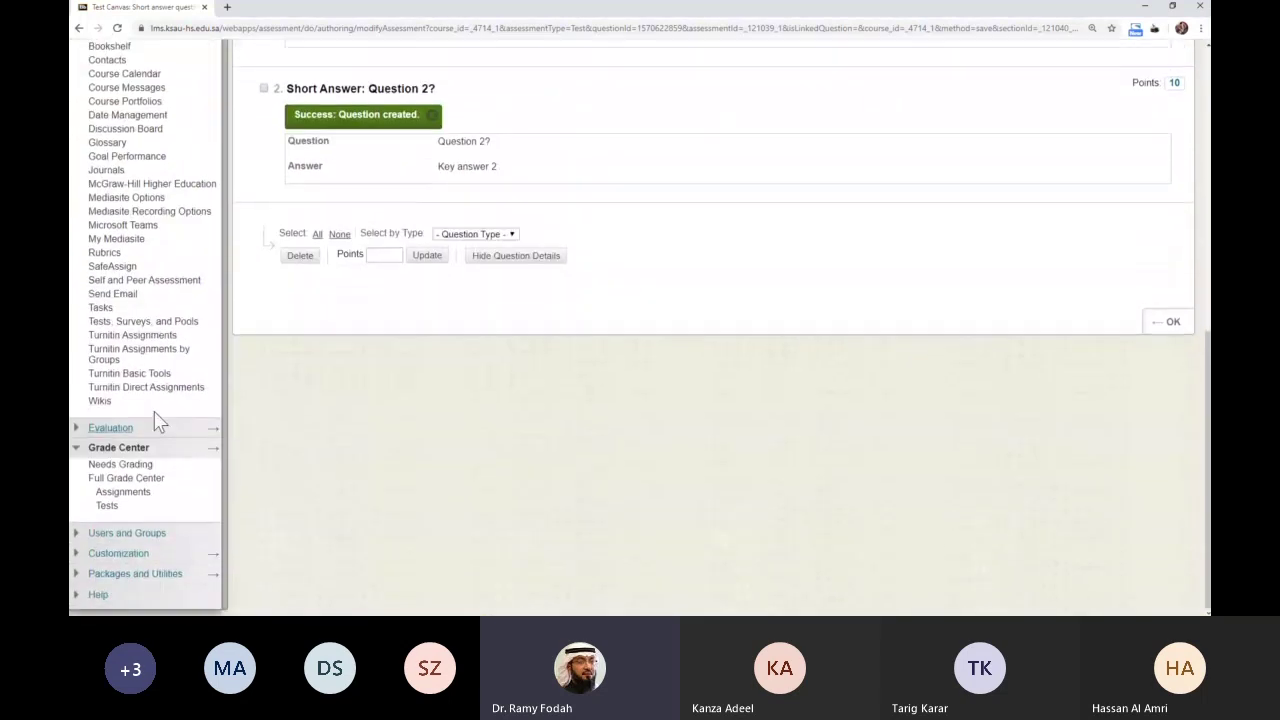
{"action": "left_click", "coordinate": [183, 325]}
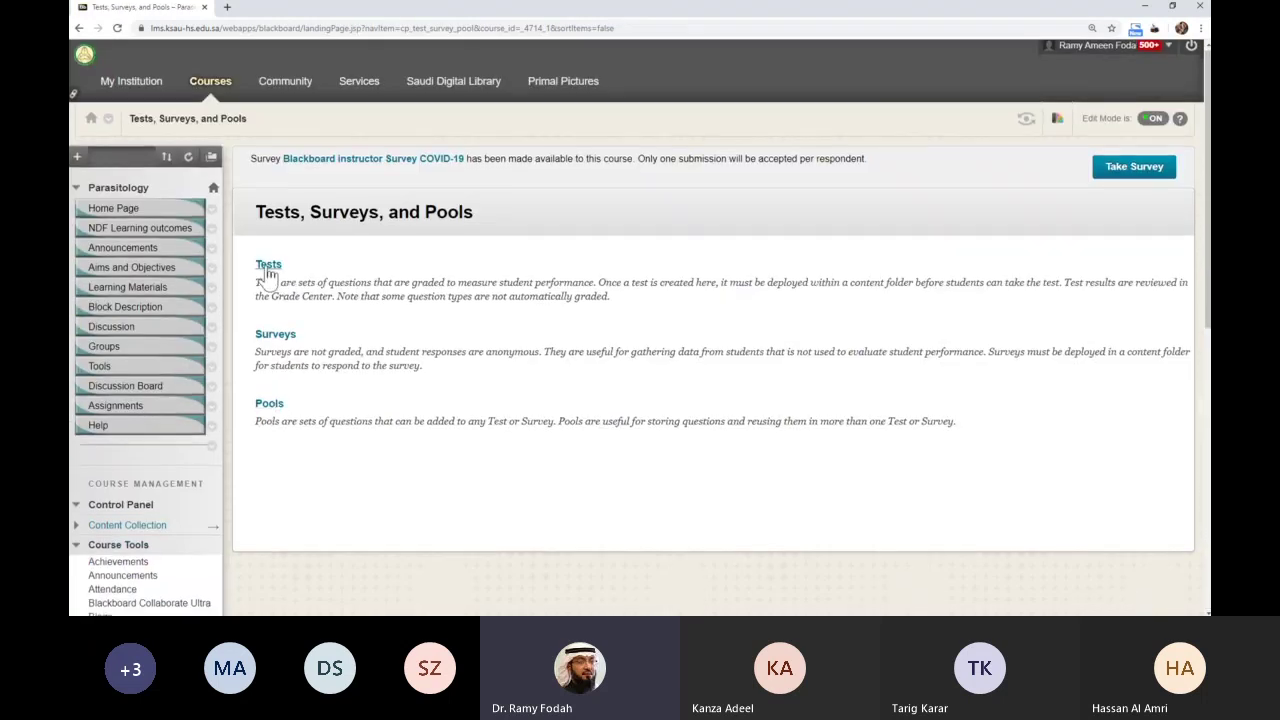
{"action": "left_click", "coordinate": [268, 268]}
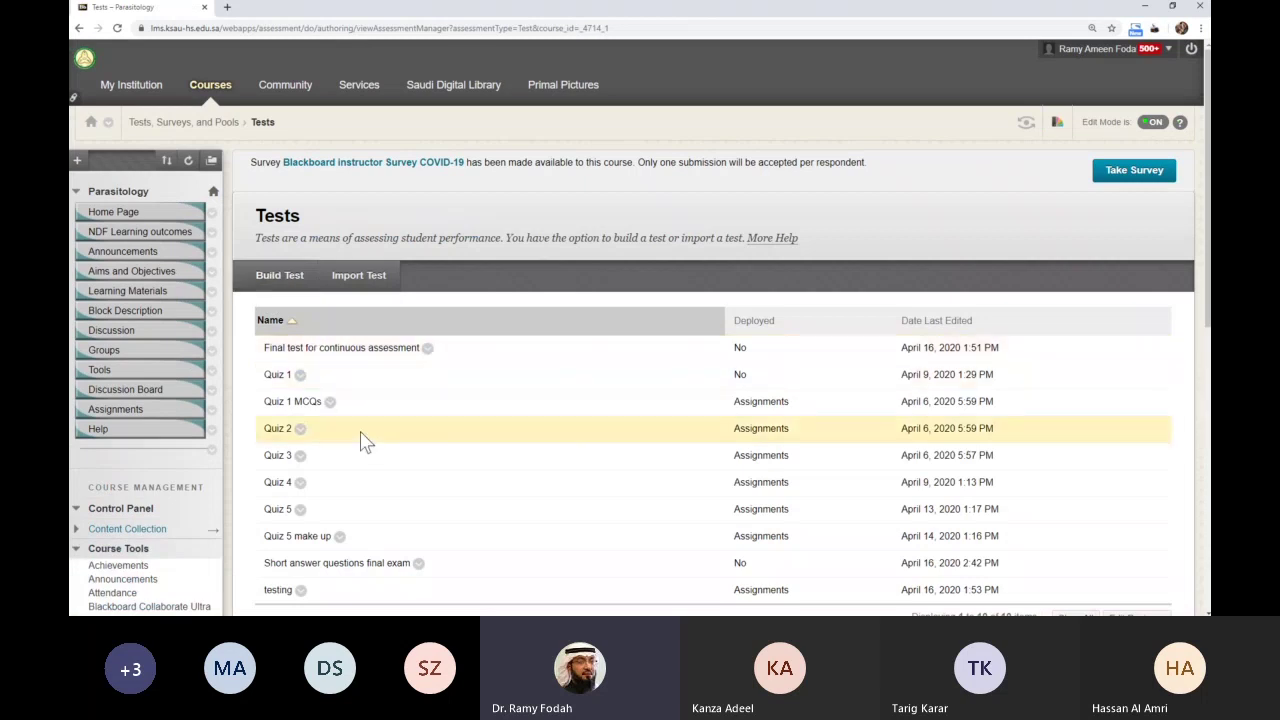
- Open the "Short answer questions final exam" test for editing and review its two questions
{"action": "scroll", "coordinate": [380, 450], "scroll_direction": "down", "scroll_amount": 1}
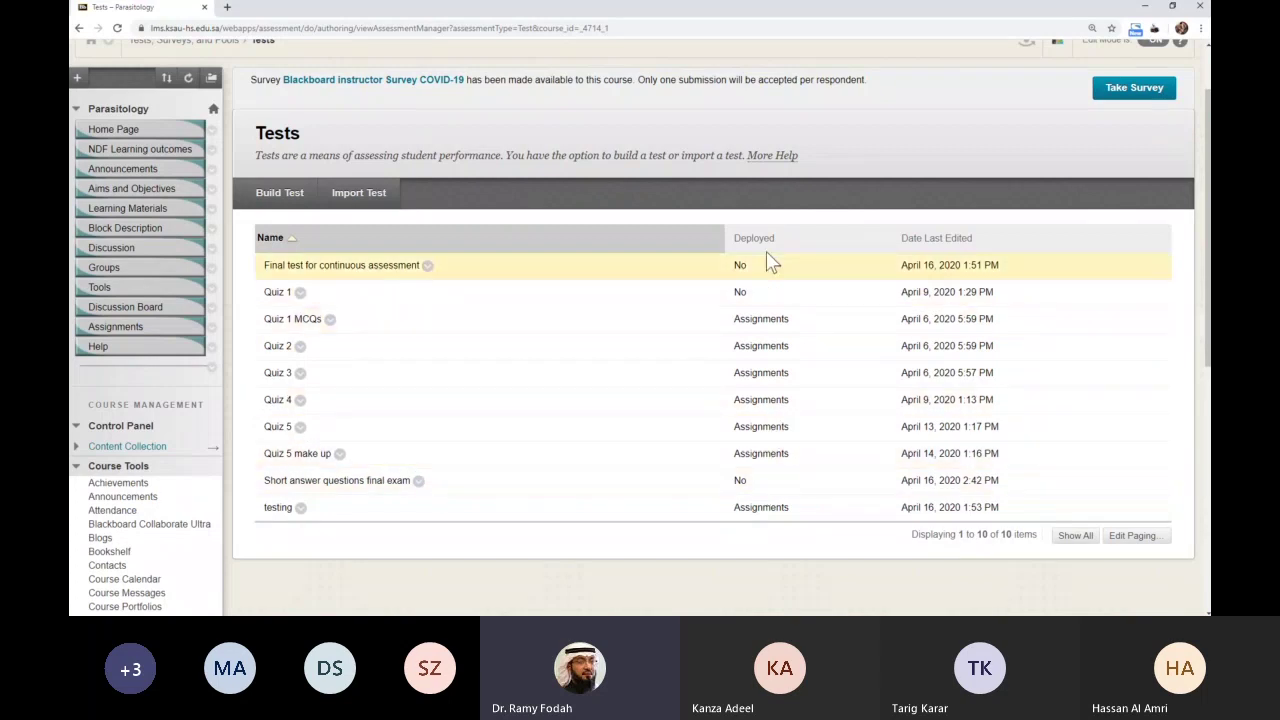
{"action": "scroll", "coordinate": [748, 490], "scroll_direction": "up", "scroll_amount": 1}
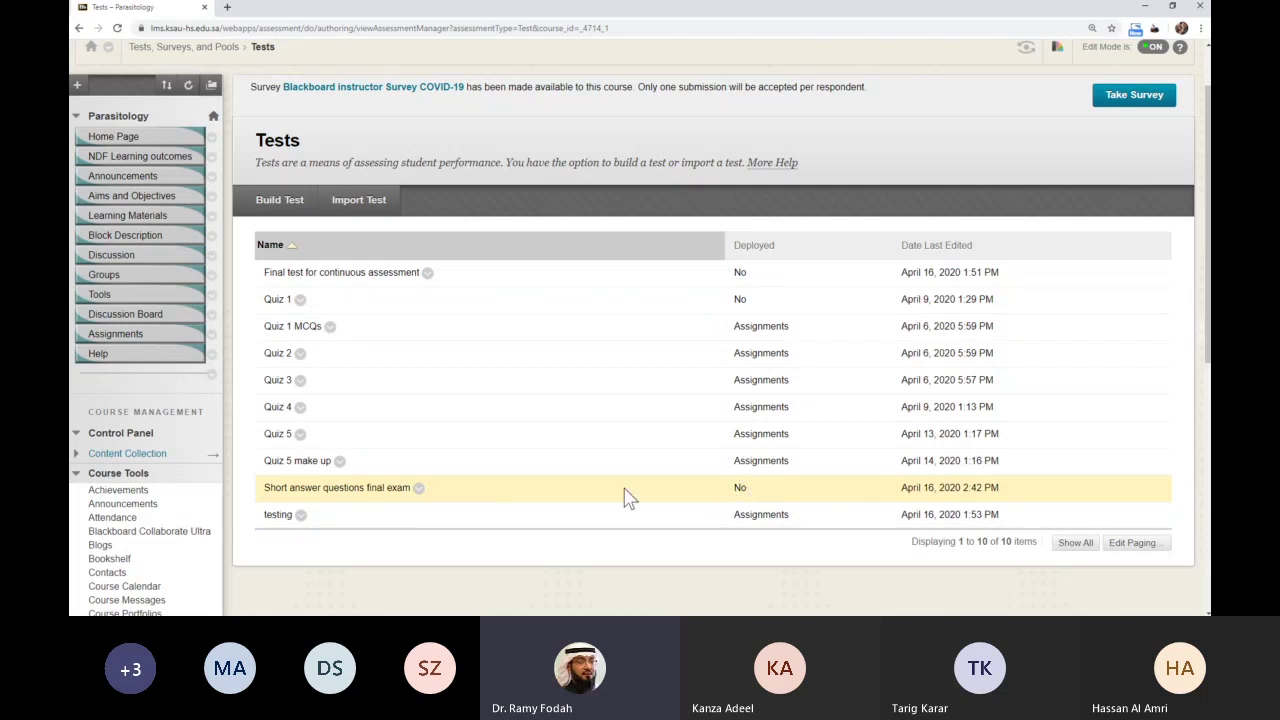
{"action": "left_click", "coordinate": [419, 492]}
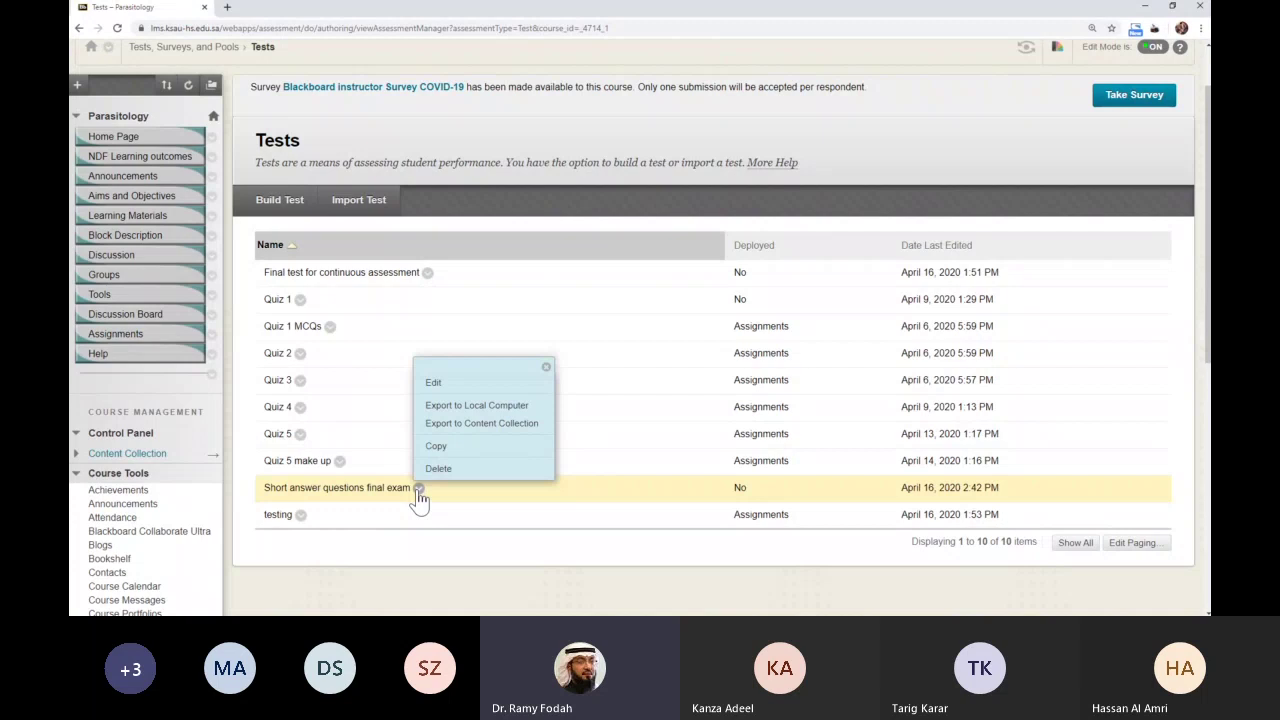
{"action": "left_click", "coordinate": [461, 389]}
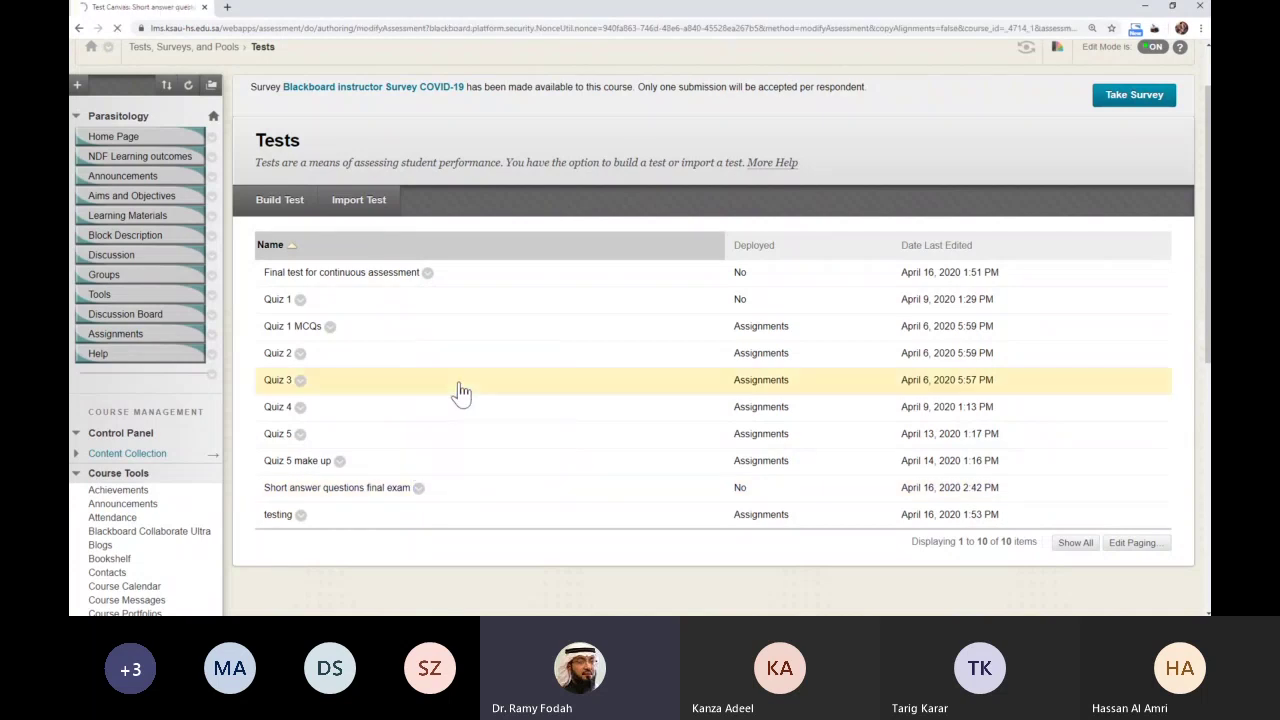
{"action": "scroll", "coordinate": [703, 428], "scroll_direction": "down", "scroll_amount": 2}
{"action": "scroll", "coordinate": [705, 425], "scroll_direction": "down", "scroll_amount": 3}
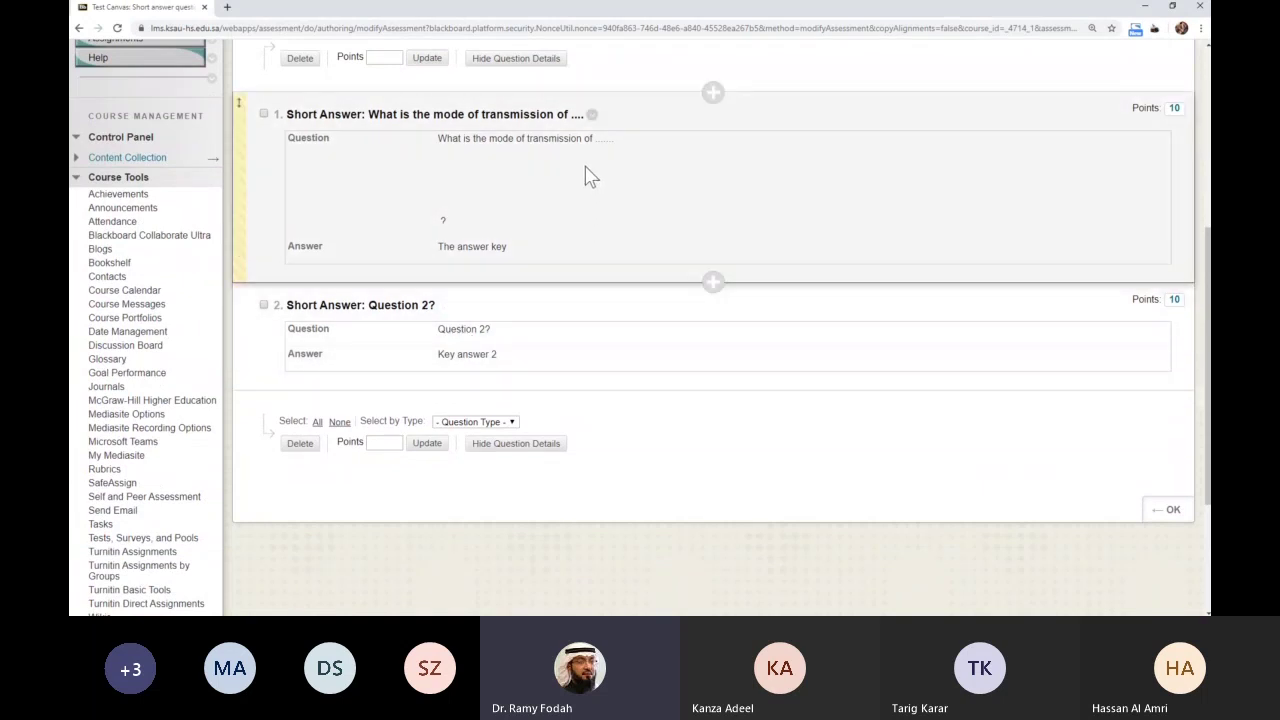
- View the details of the first Short Answer question and check which actions are available for it
{"action": "left_click", "coordinate": [591, 115]}
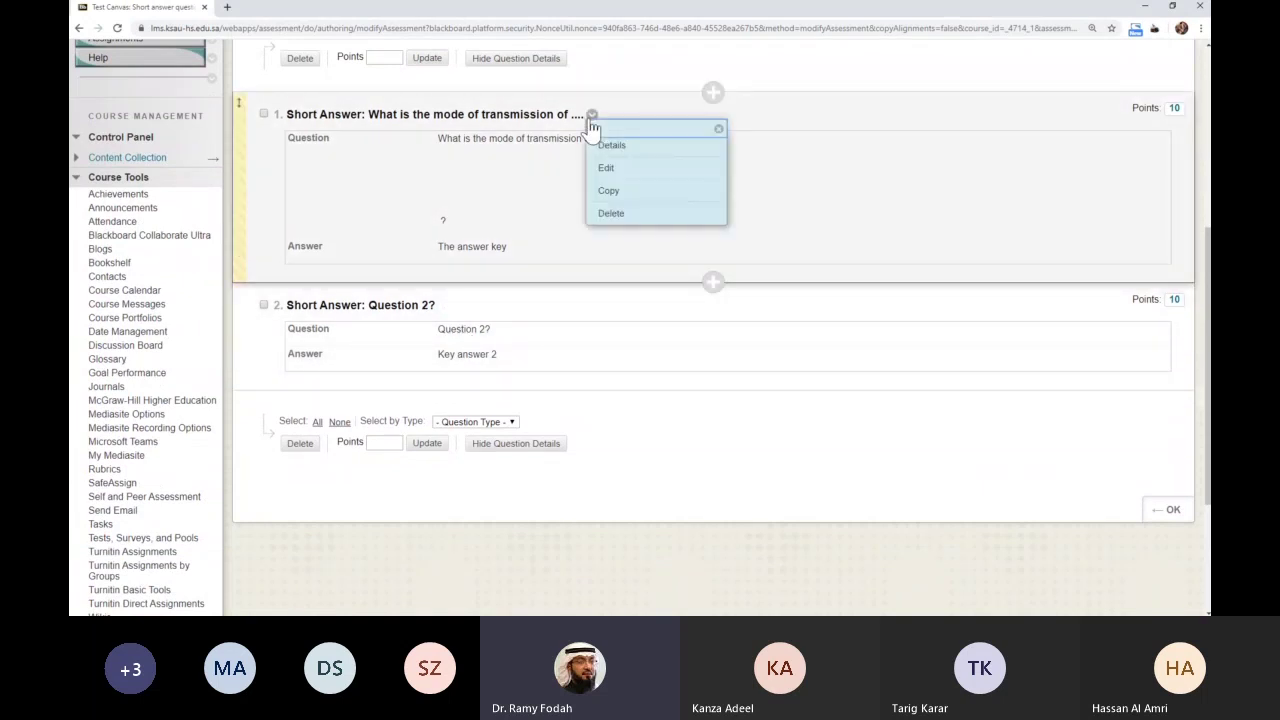
{"action": "left_click", "coordinate": [606, 147]}
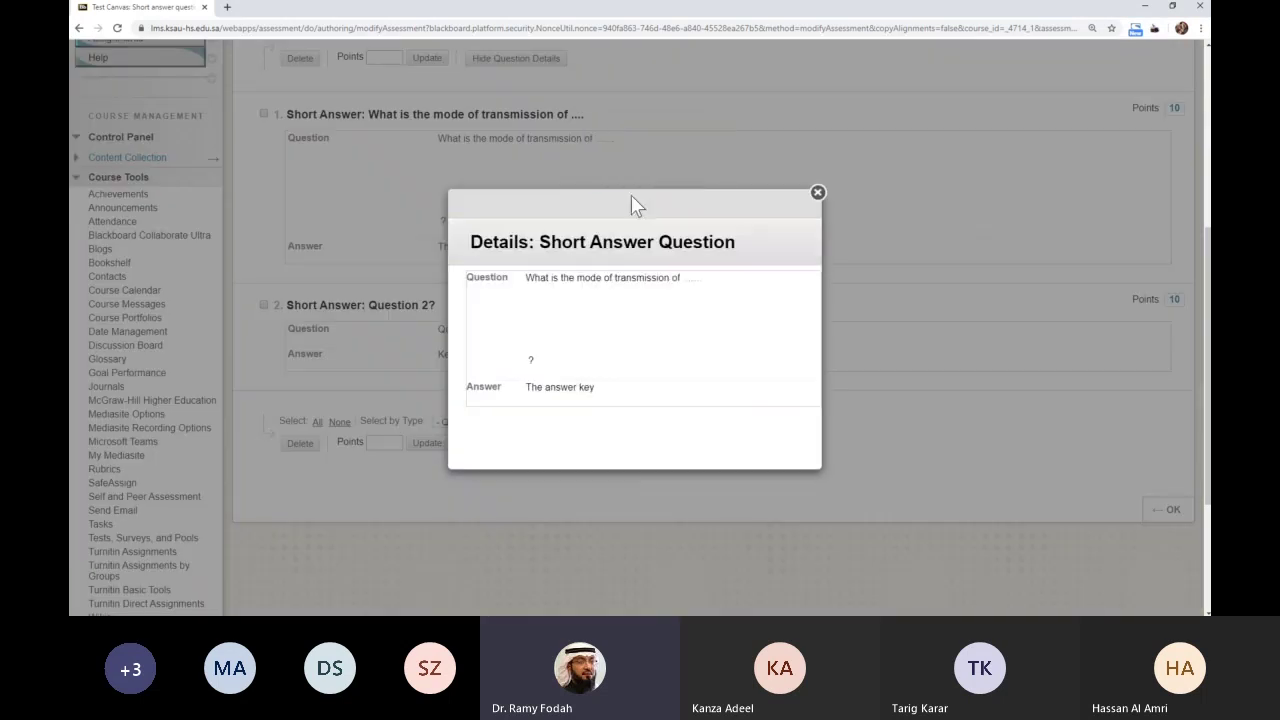
{"action": "scroll", "coordinate": [640, 340], "scroll_direction": "down", "scroll_amount": 2}
{"action": "scroll", "coordinate": [645, 343], "scroll_direction": "up", "scroll_amount": 1}
{"action": "scroll", "coordinate": [640, 340], "scroll_direction": "up", "scroll_amount": 5}
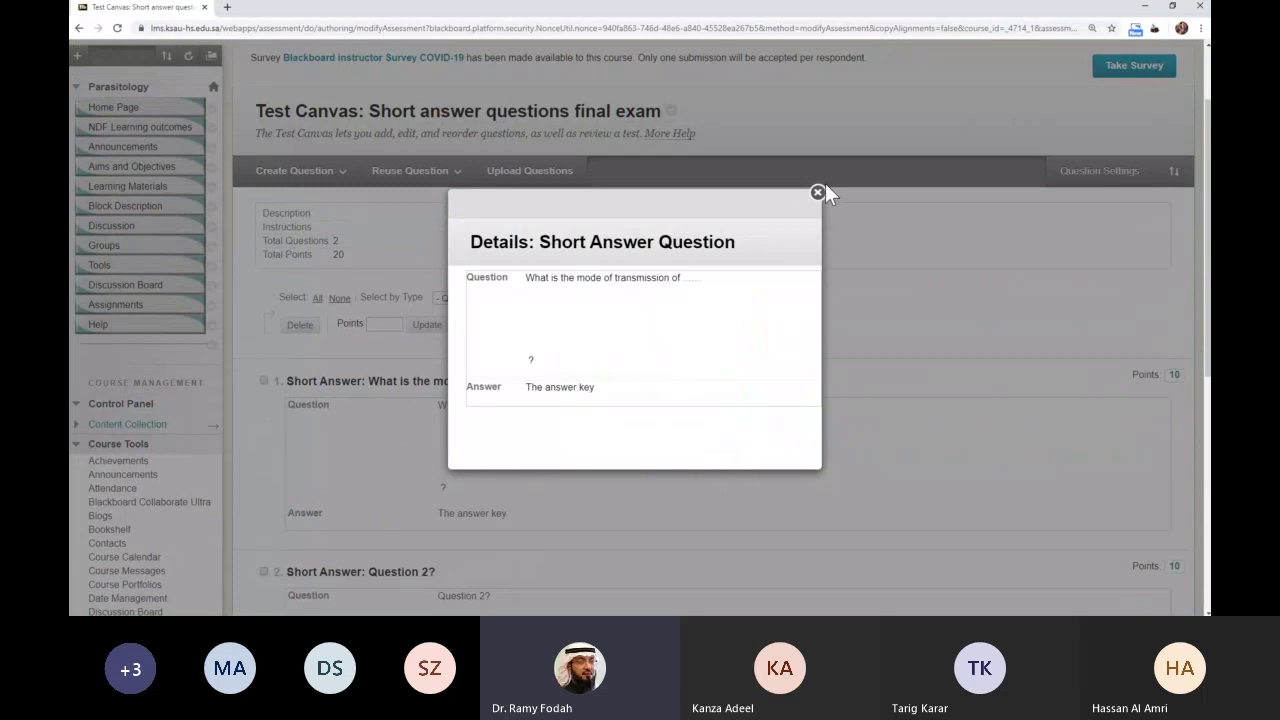
{"action": "left_click", "coordinate": [818, 194]}
{"action": "scroll", "coordinate": [729, 346], "scroll_direction": "down", "scroll_amount": 3}
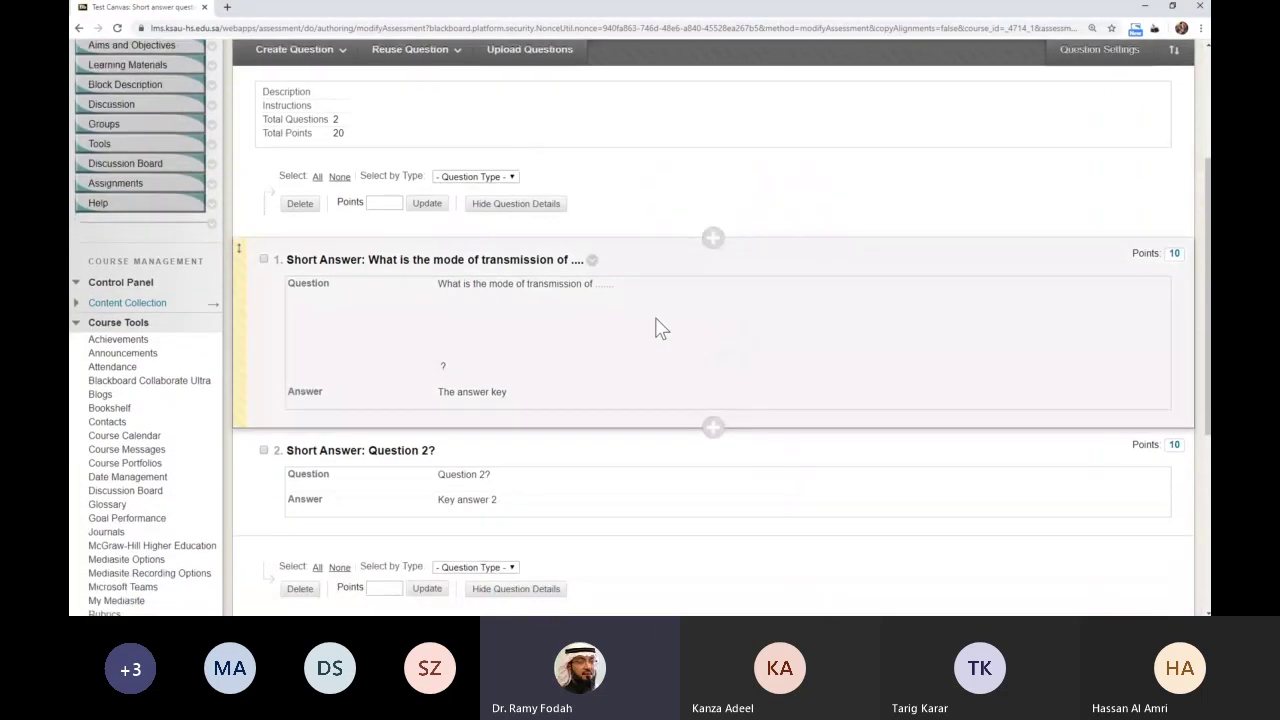
{"action": "left_click", "coordinate": [593, 259]}
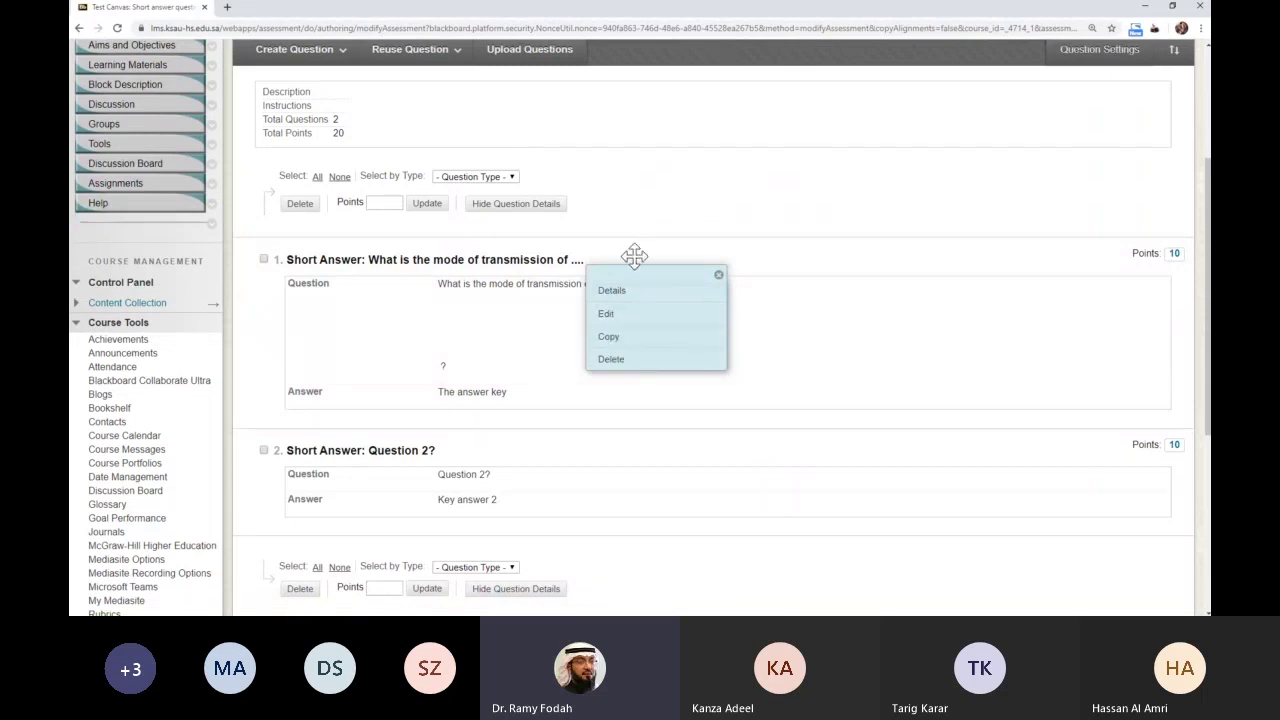
{"action": "left_click", "coordinate": [643, 223]}
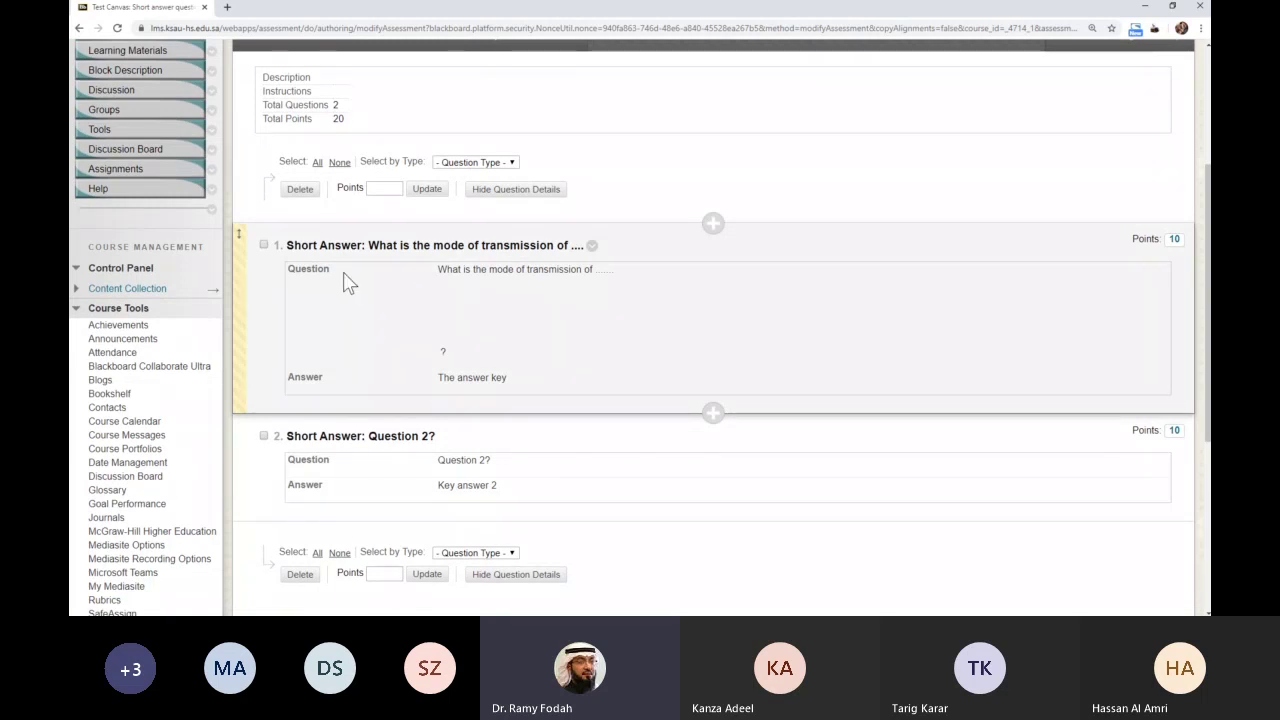
- Select all questions in the test and set their points to 1 each
{"action": "left_click", "coordinate": [317, 162]}
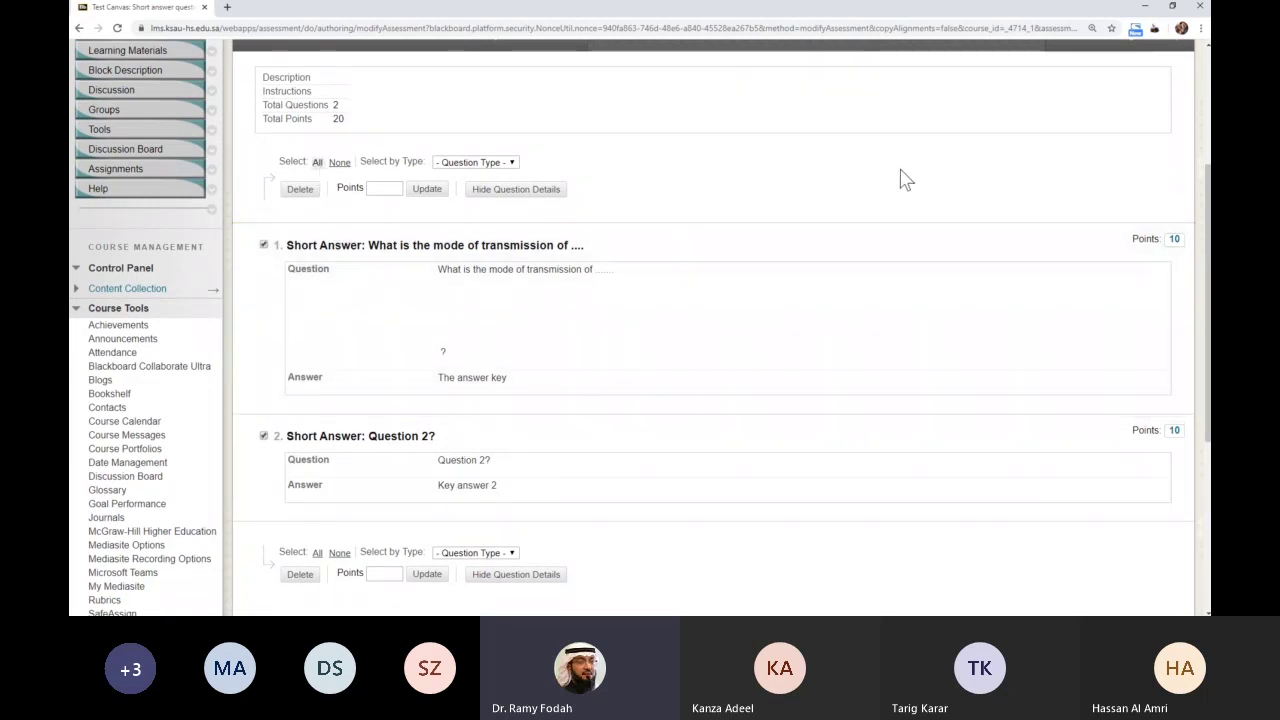
{"action": "left_click", "coordinate": [1174, 239]}
{"action": "left_click", "coordinate": [985, 244]}
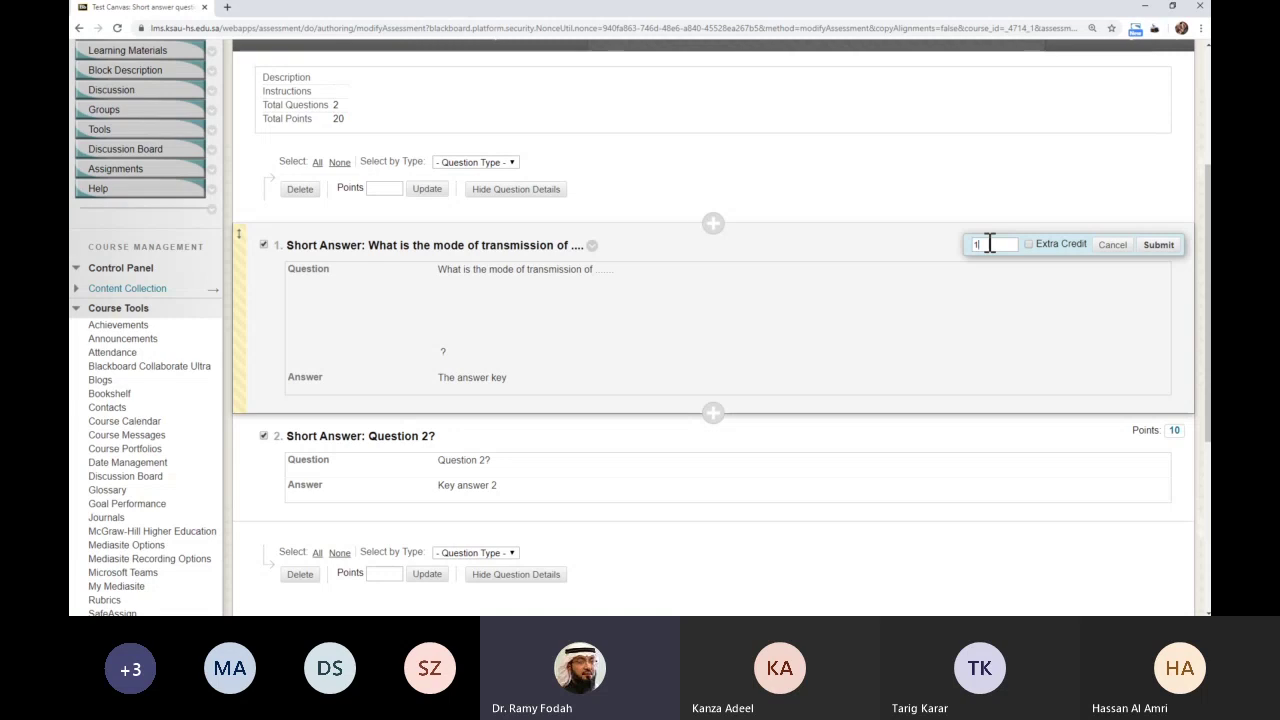
{"action": "key", "text": "Return"}
{"action": "left_click", "coordinate": [392, 188]}
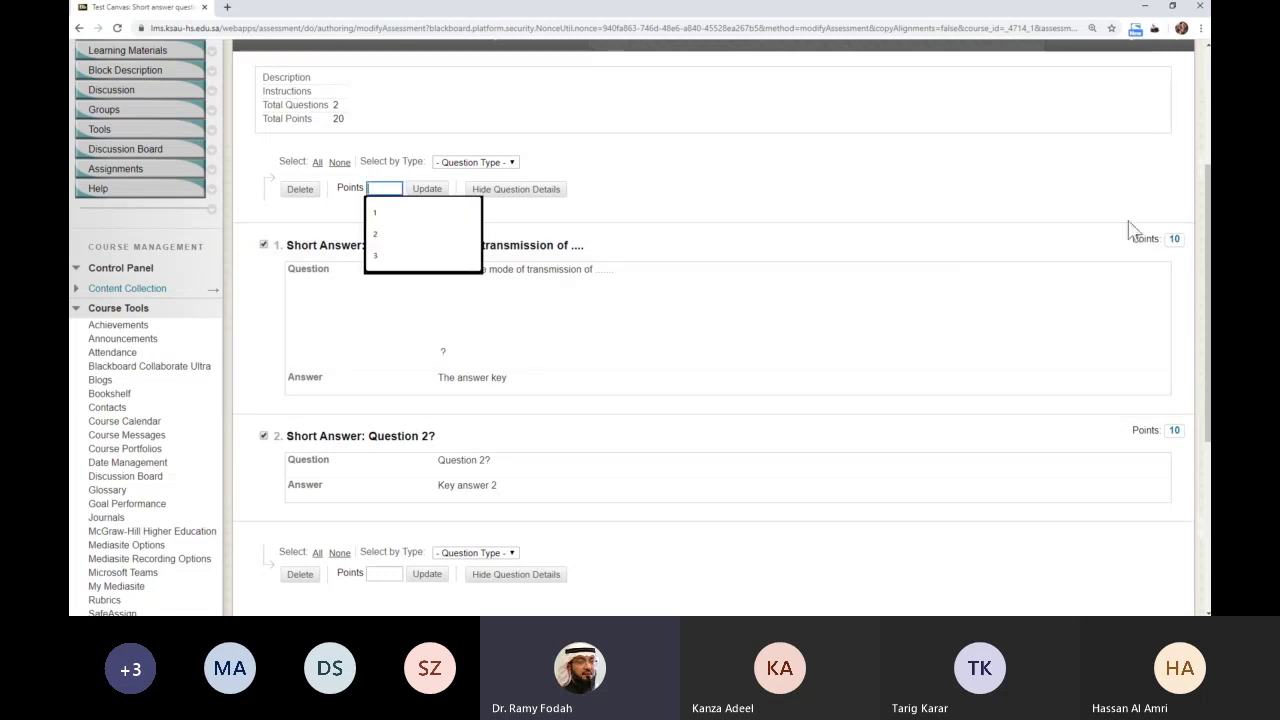
{"action": "left_click", "coordinate": [1174, 239]}
{"action": "left_click", "coordinate": [1174, 430]}
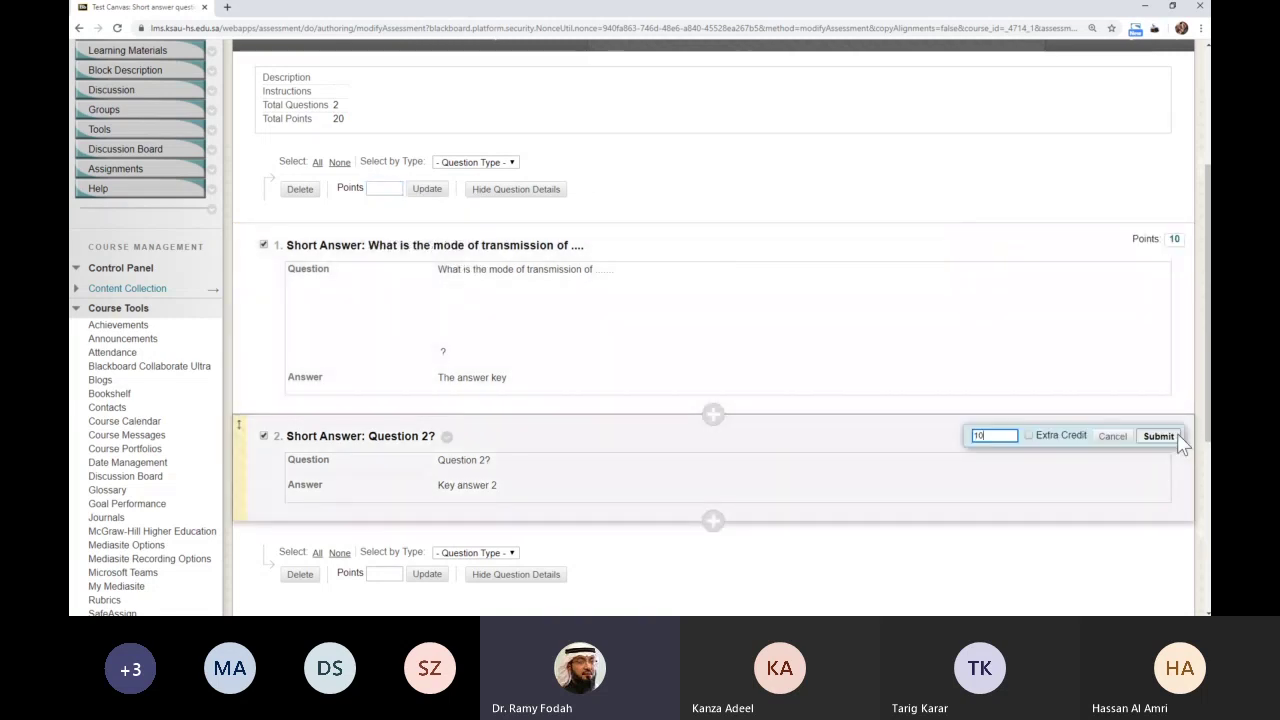
{"action": "left_click", "coordinate": [372, 190]}
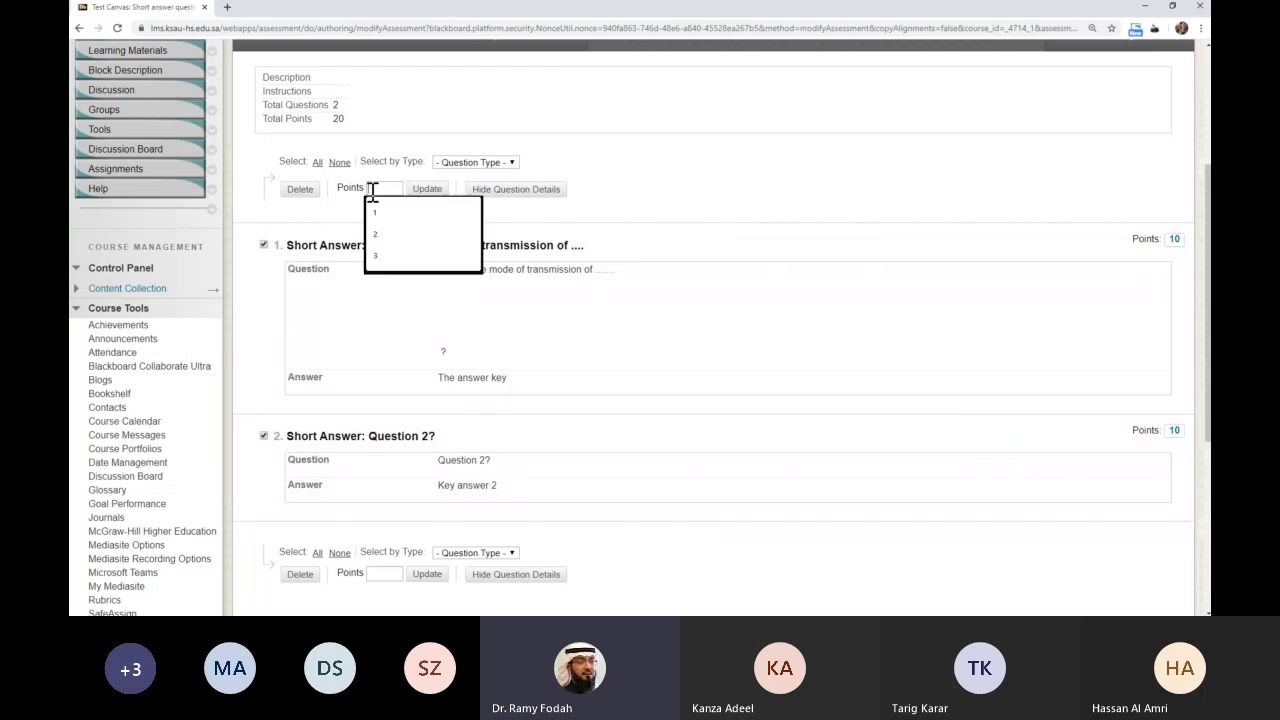
{"action": "left_click", "coordinate": [380, 214]}
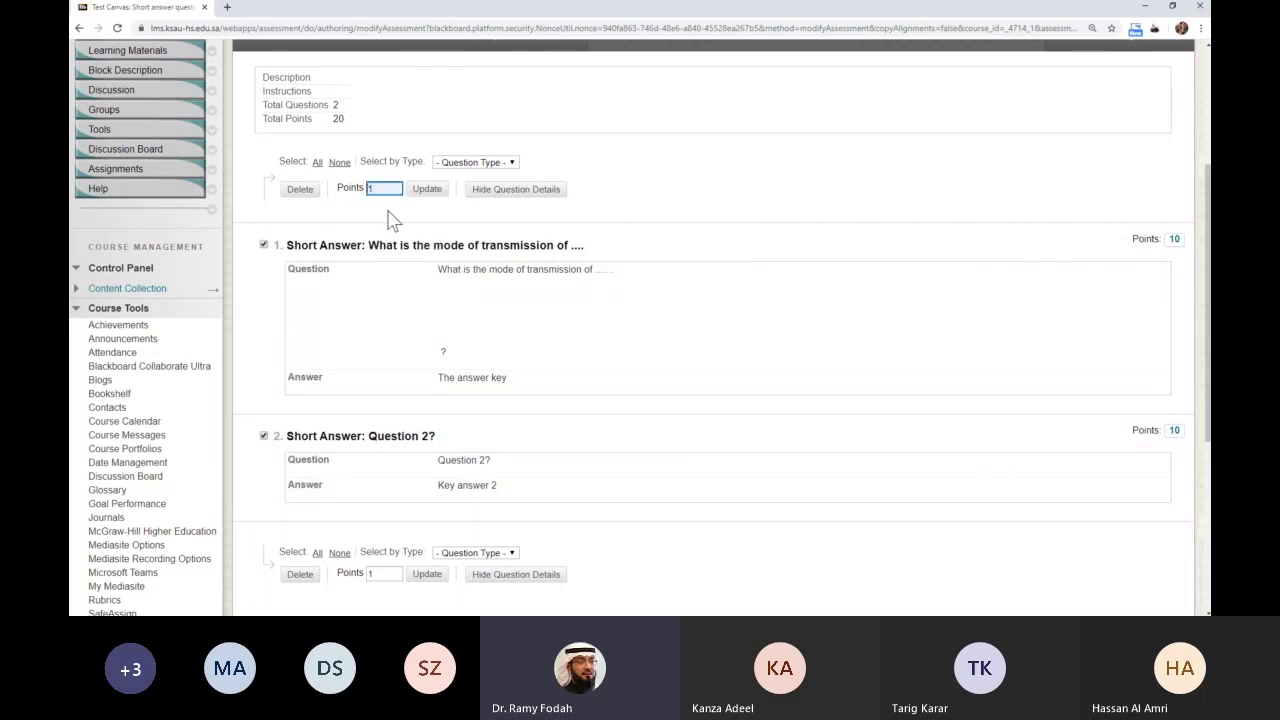
{"action": "left_click", "coordinate": [427, 191]}
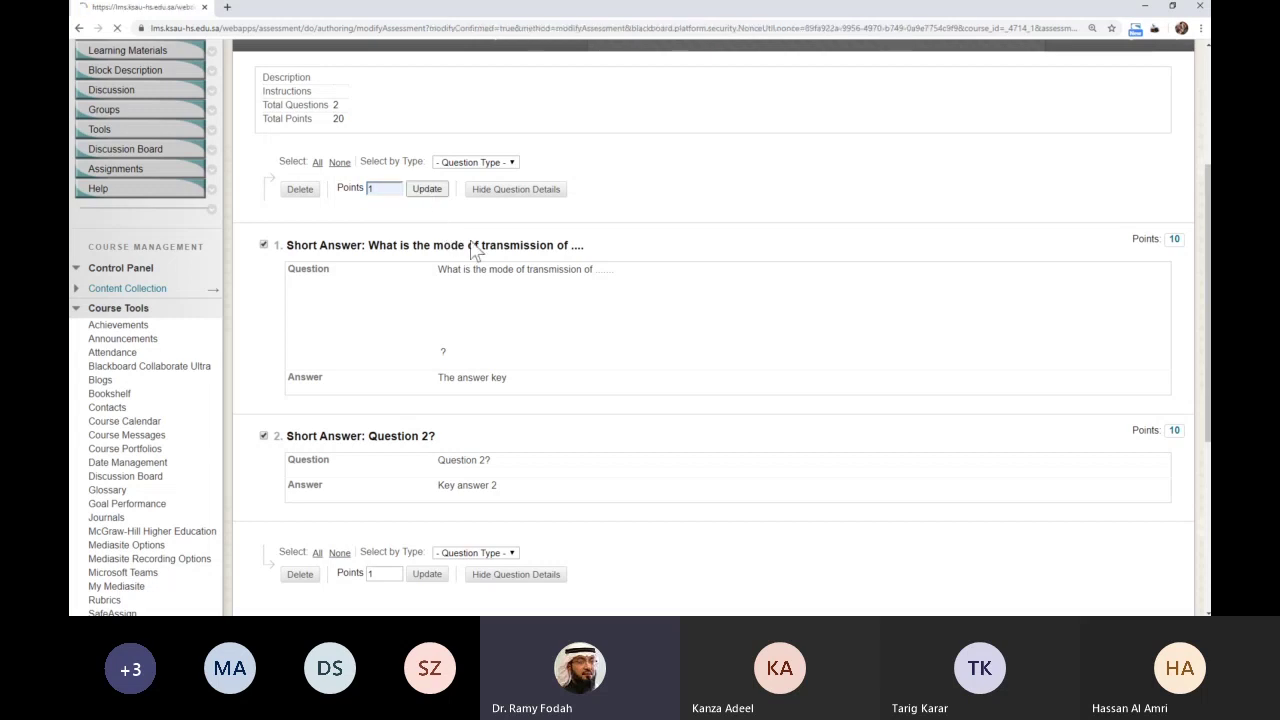
- Review both Short Answer questions, their points and the test totals on the test canvas
{"action": "scroll", "coordinate": [686, 314], "scroll_direction": "down", "scroll_amount": 3}
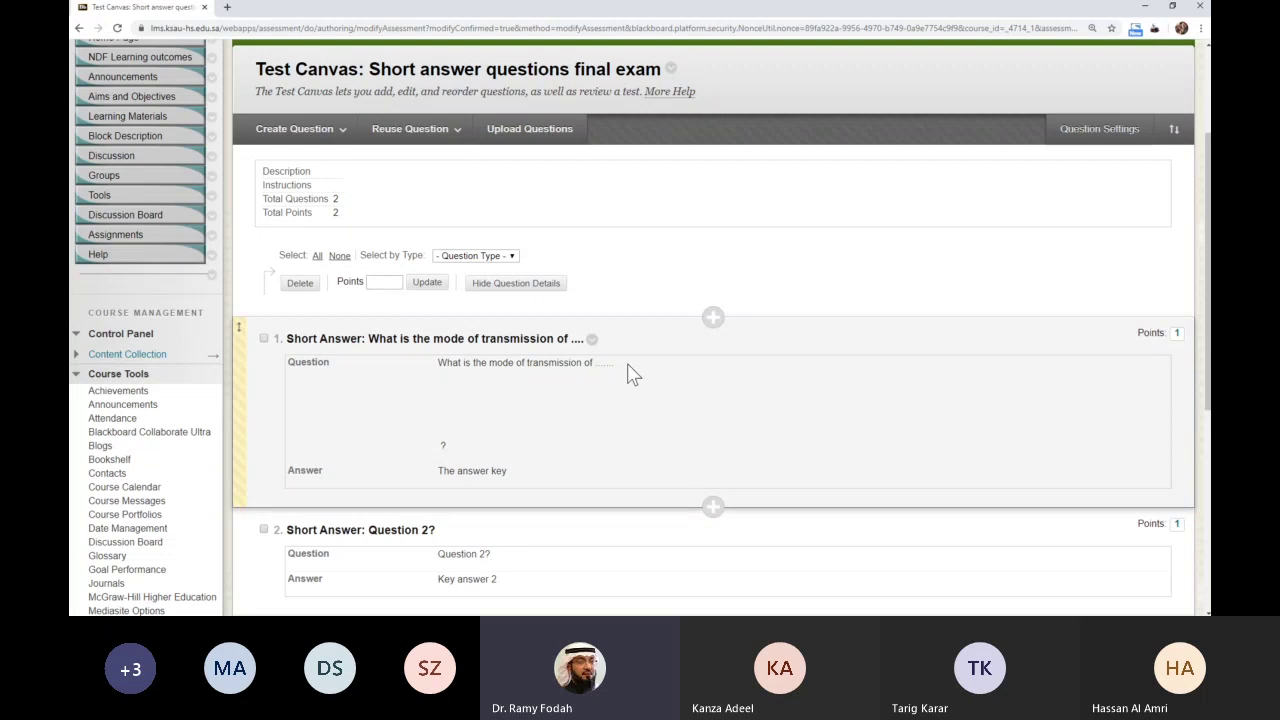
{"action": "scroll", "coordinate": [632, 374], "scroll_direction": "down", "scroll_amount": 1}
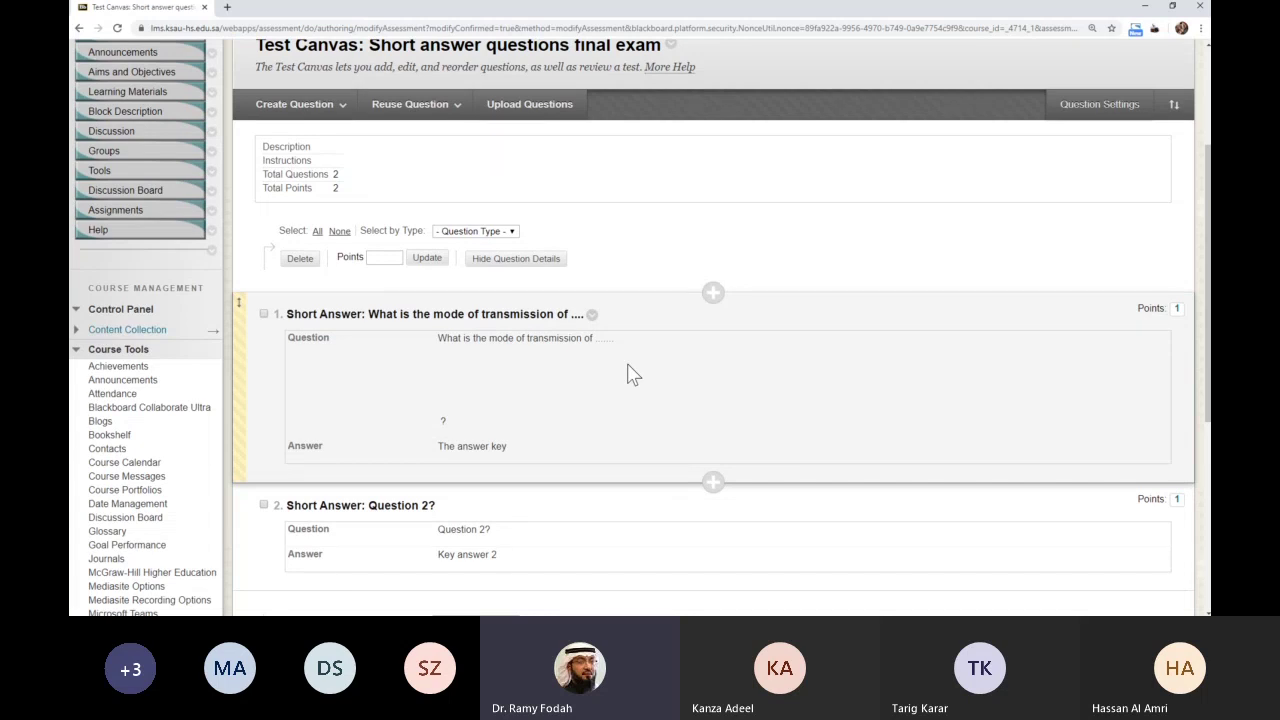
{"action": "scroll", "coordinate": [632, 374], "scroll_direction": "down", "scroll_amount": 3}
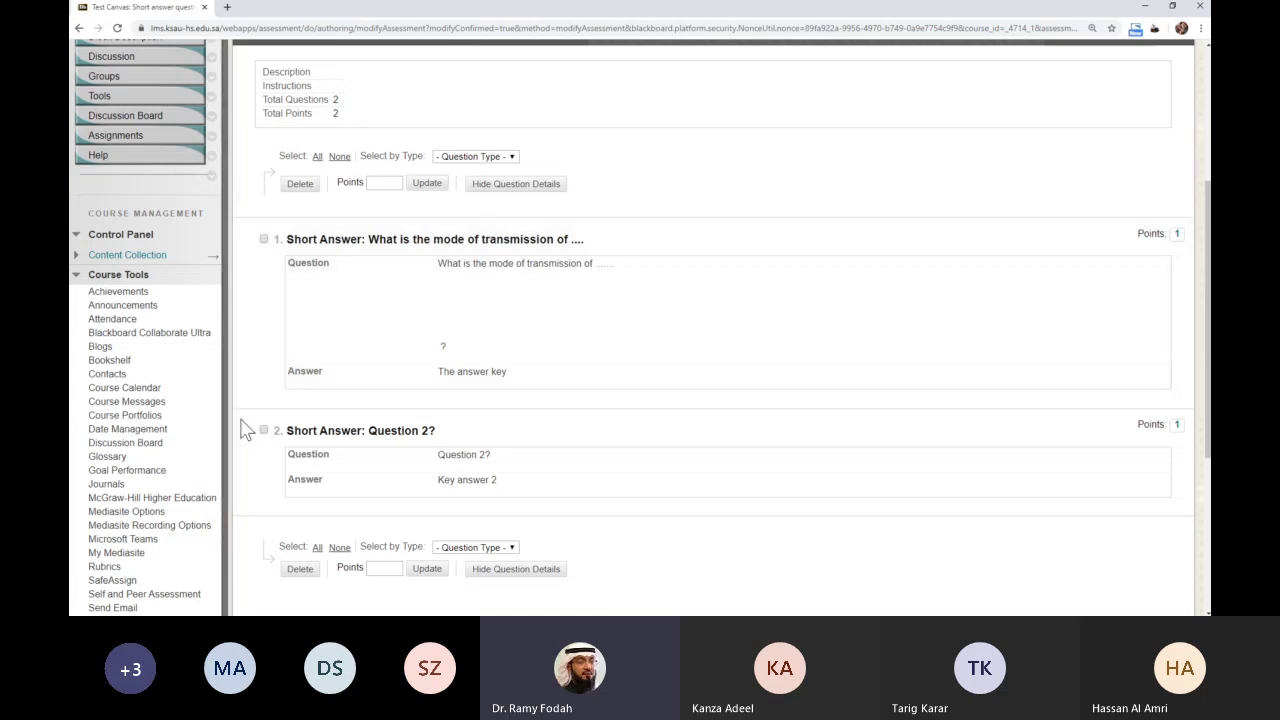
{"action": "scroll", "coordinate": [350, 420], "scroll_direction": "down", "scroll_amount": 2}
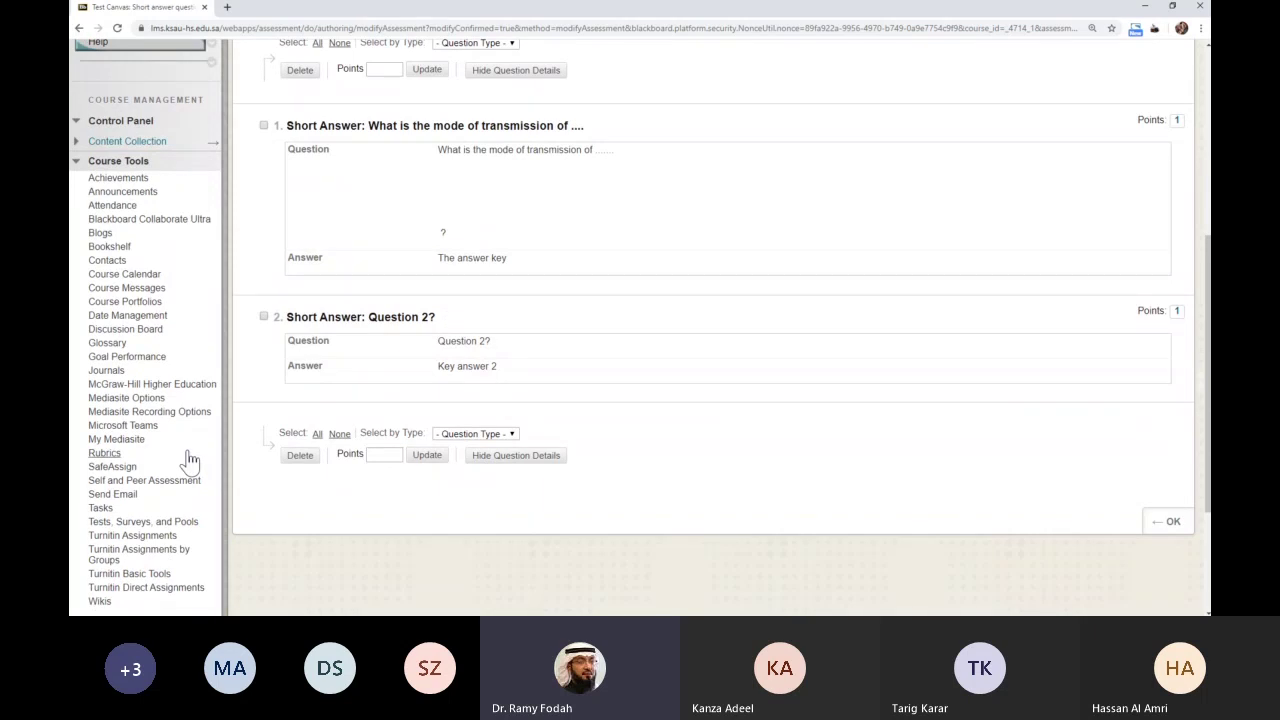
{"action": "scroll", "coordinate": [443, 408], "scroll_direction": "up", "scroll_amount": 5}
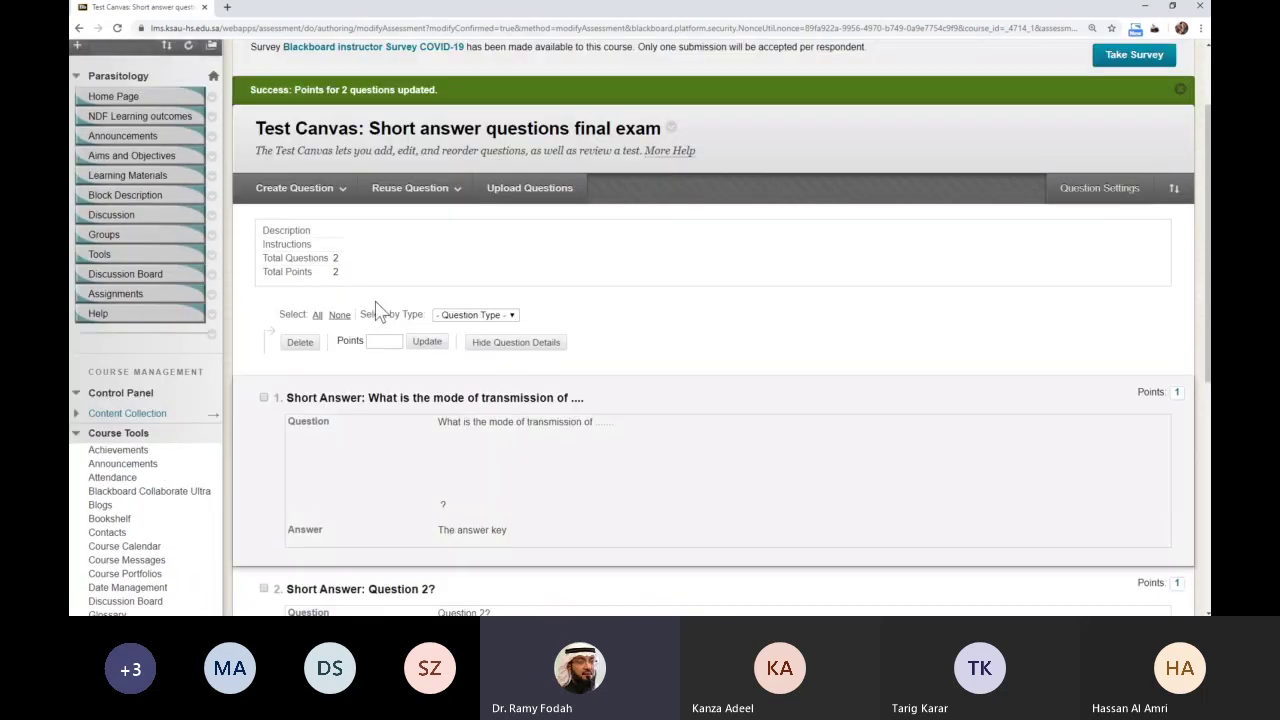
{"action": "scroll", "coordinate": [486, 303], "scroll_direction": "down", "scroll_amount": 1}
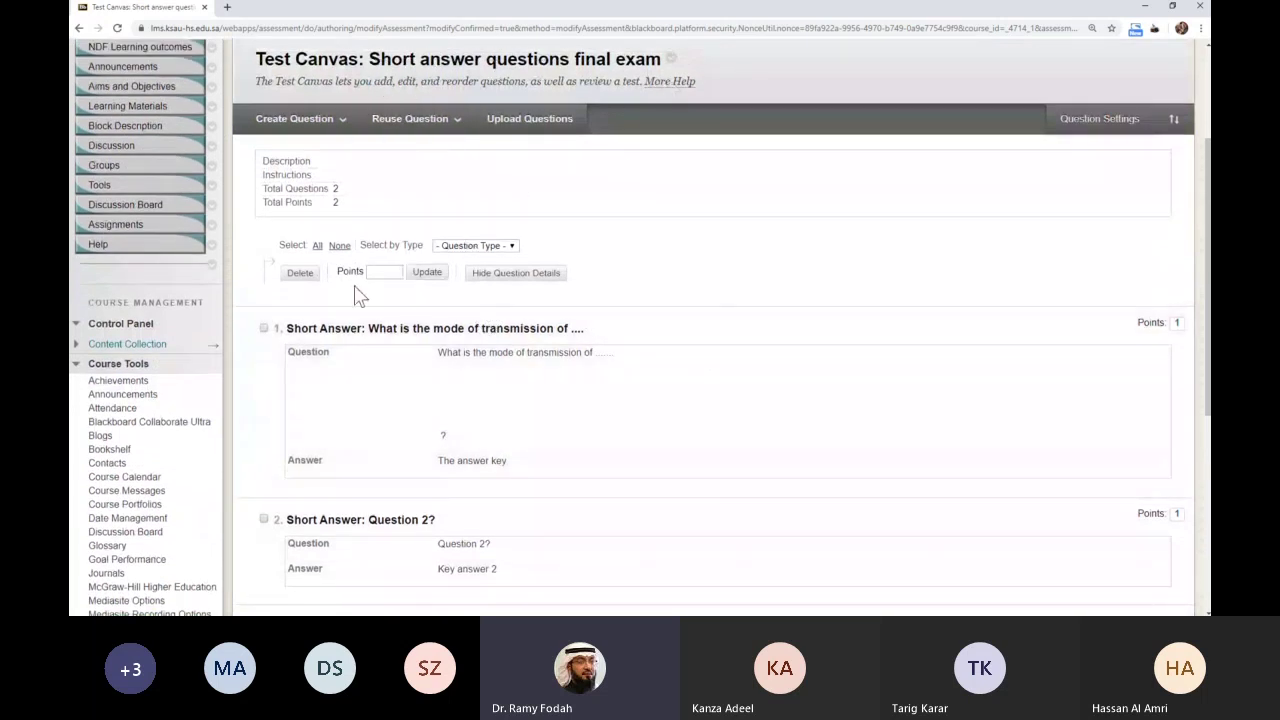
{"action": "scroll", "coordinate": [194, 430], "scroll_direction": "down", "scroll_amount": 3}
{"action": "scroll", "coordinate": [190, 437], "scroll_direction": "up", "scroll_amount": 3}
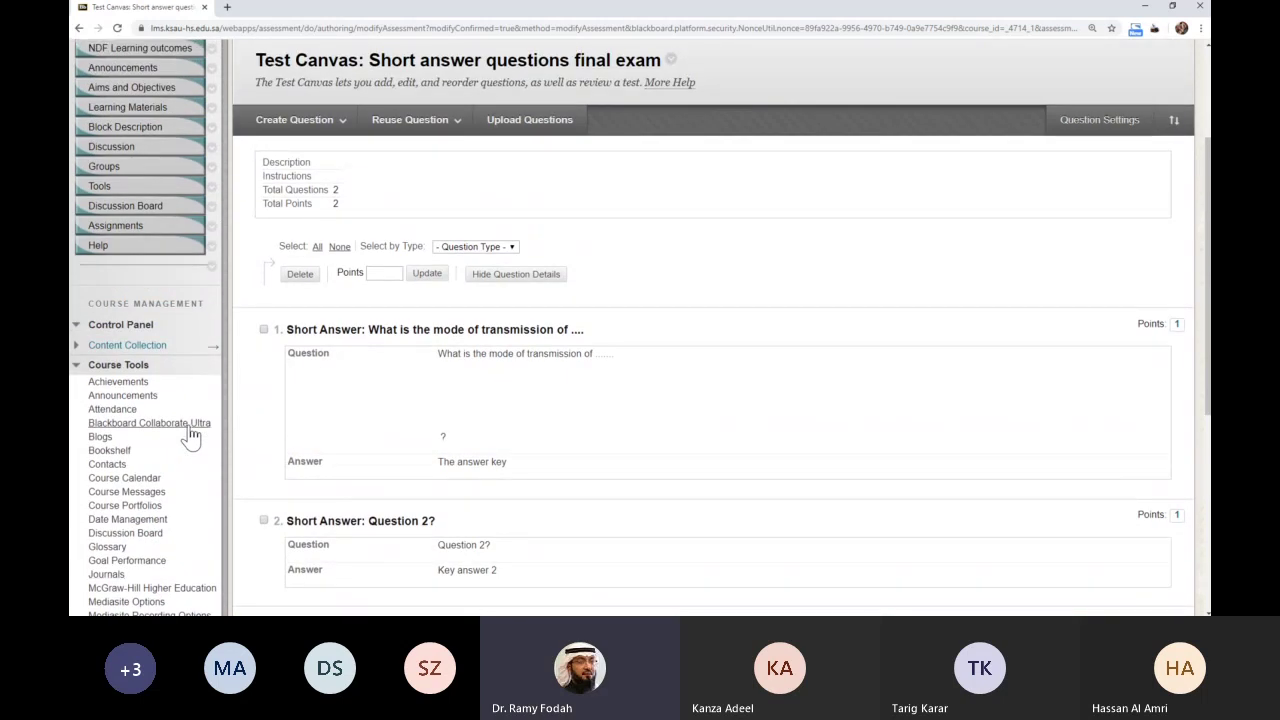
- Hide the Home Page and Learning Materials links in the Parasitology course menu, accepting the entry point change
{"action": "scroll", "coordinate": [190, 435], "scroll_direction": "up", "scroll_amount": 4}
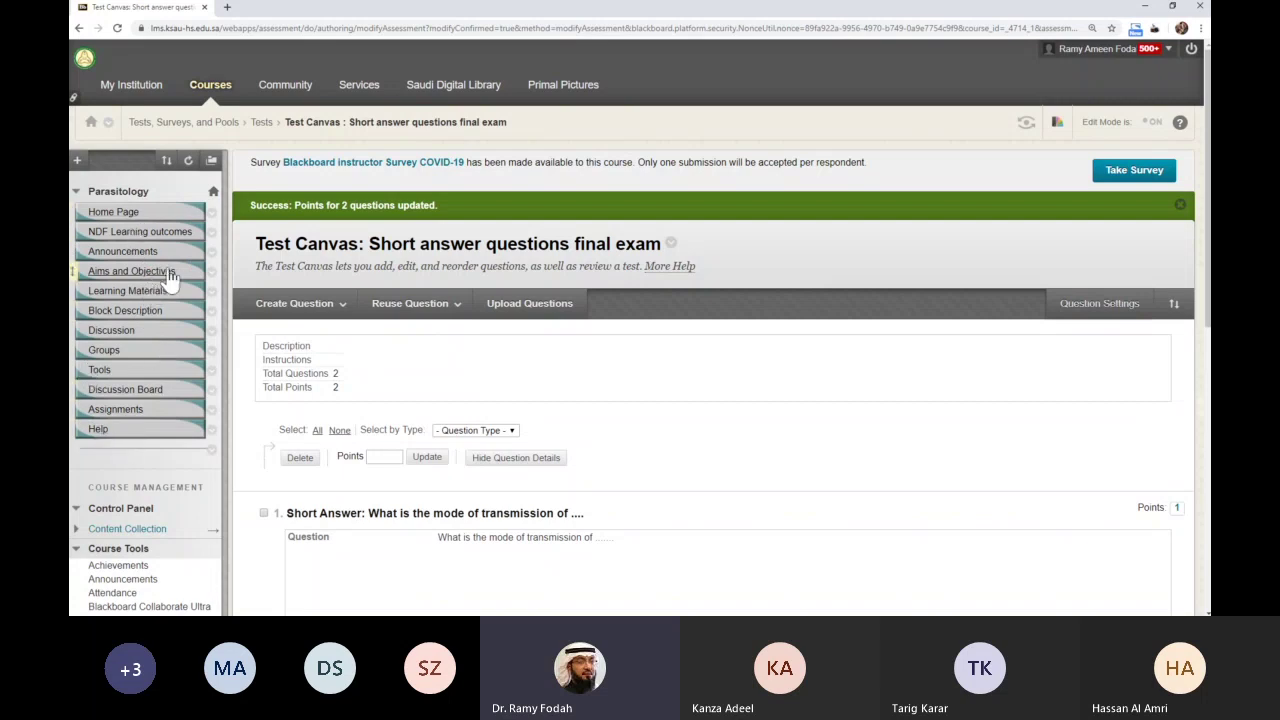
{"action": "left_click", "coordinate": [212, 214]}
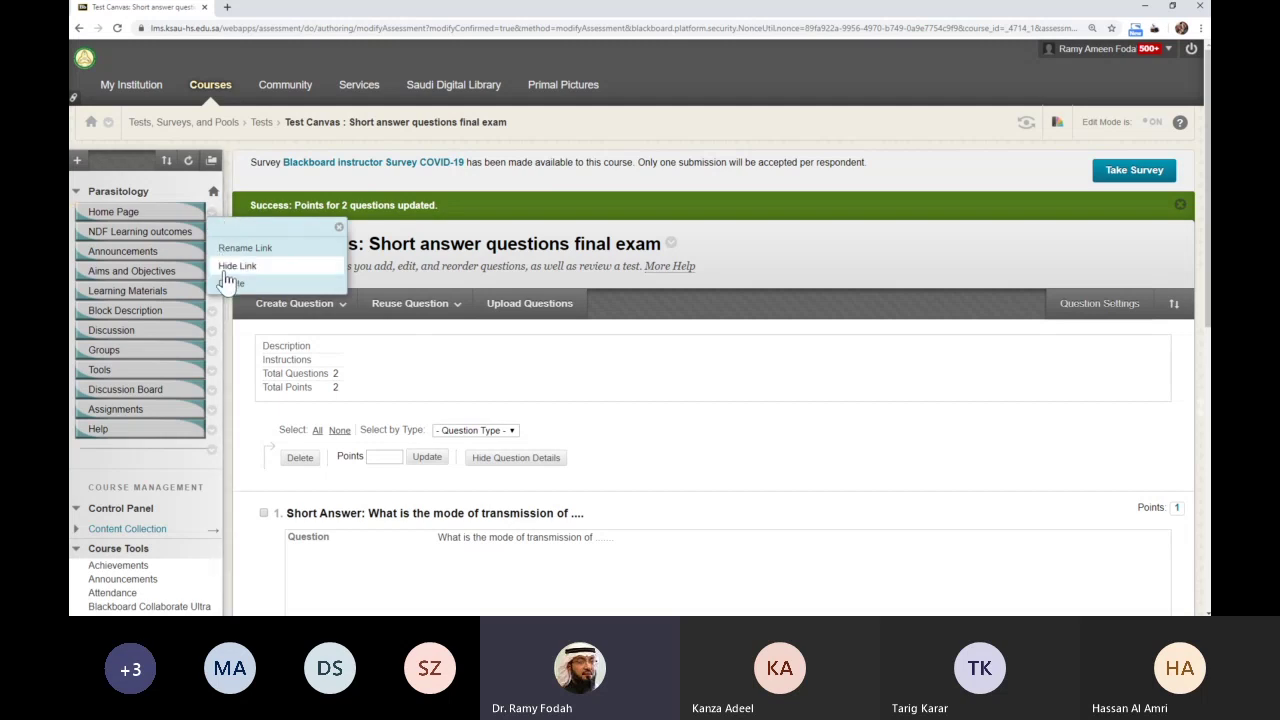
{"action": "left_click", "coordinate": [228, 267]}
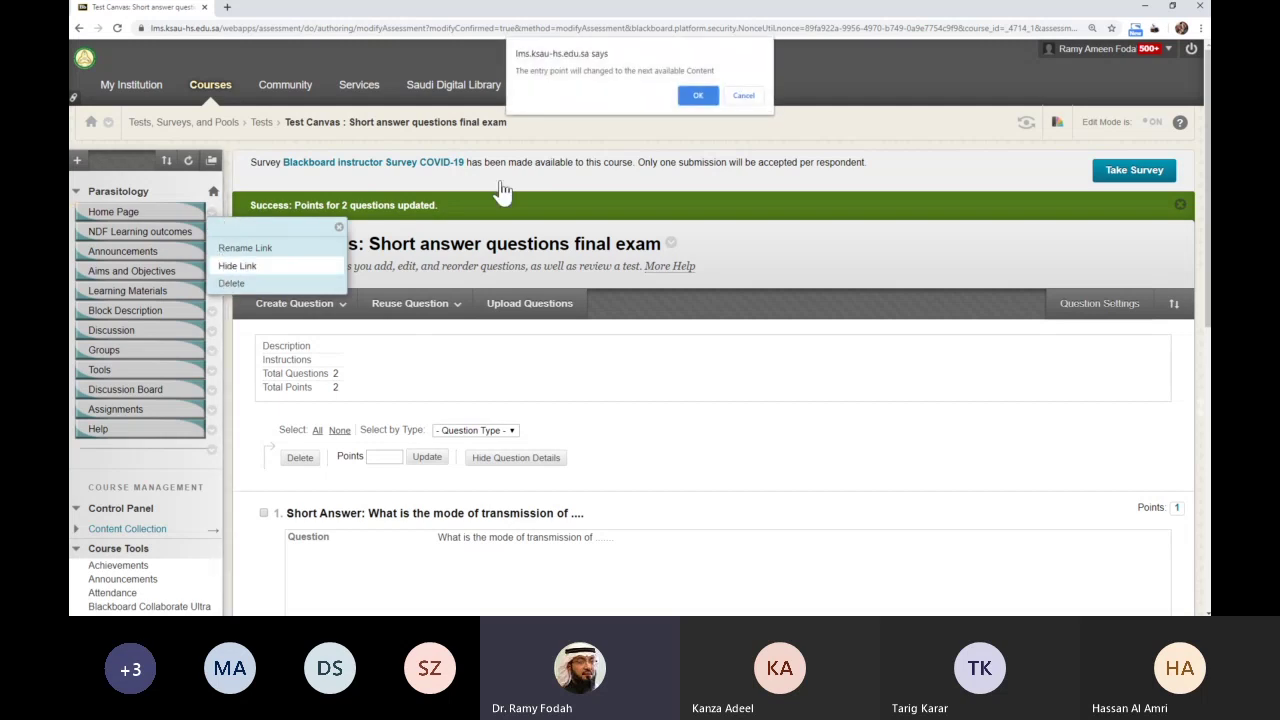
{"action": "left_click", "coordinate": [697, 94]}
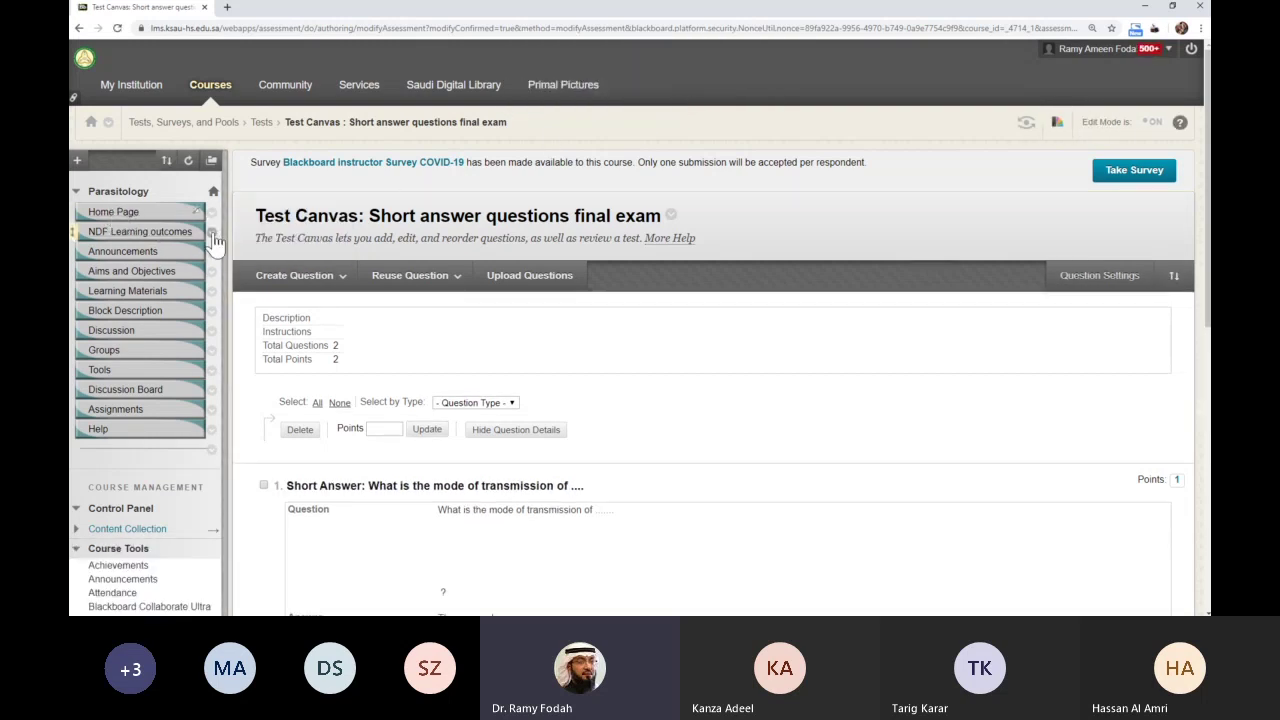
{"action": "left_click", "coordinate": [212, 290]}
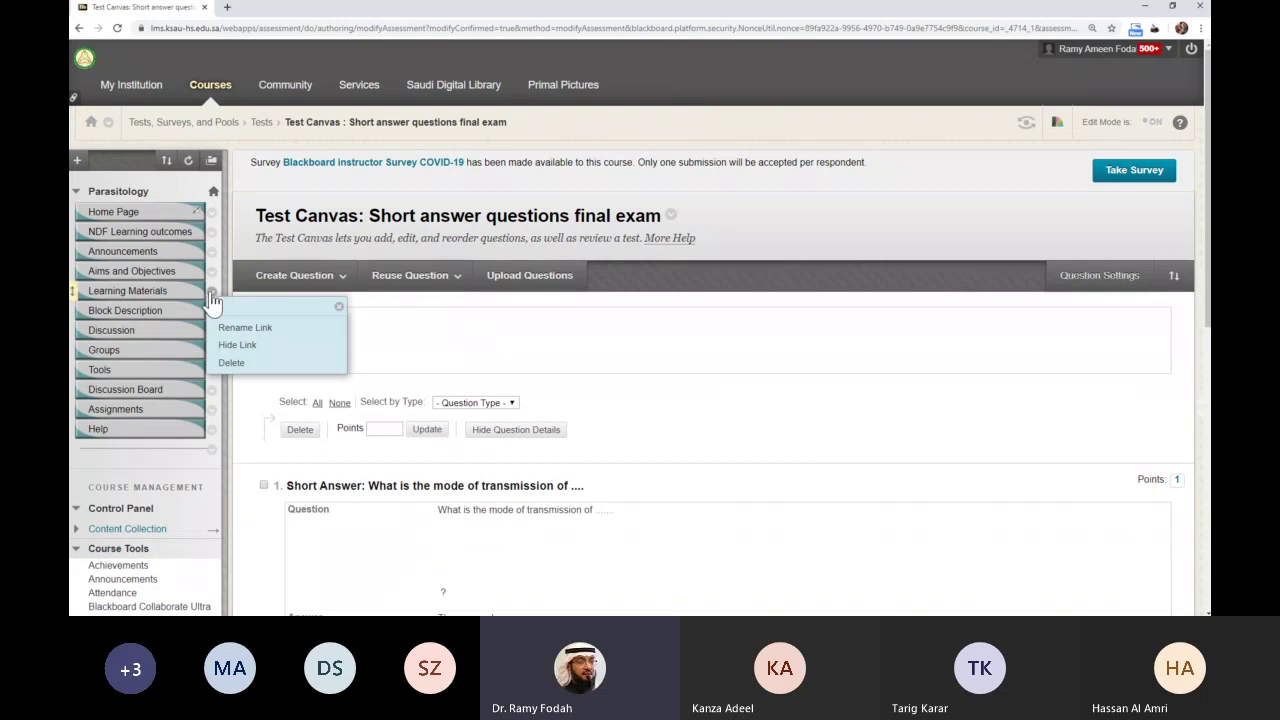
{"action": "left_click", "coordinate": [236, 345]}
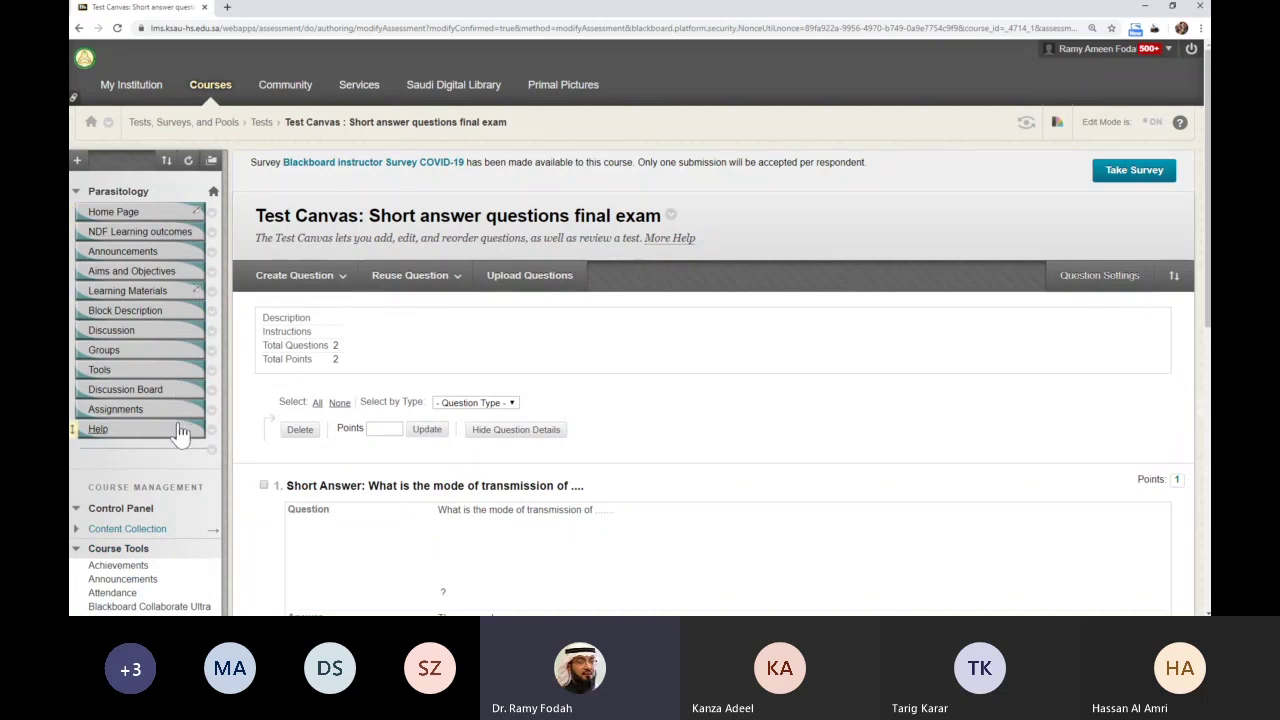
- Show the hidden Learning Materials and Home Page links in the course menu again
{"action": "left_click", "coordinate": [212, 294]}
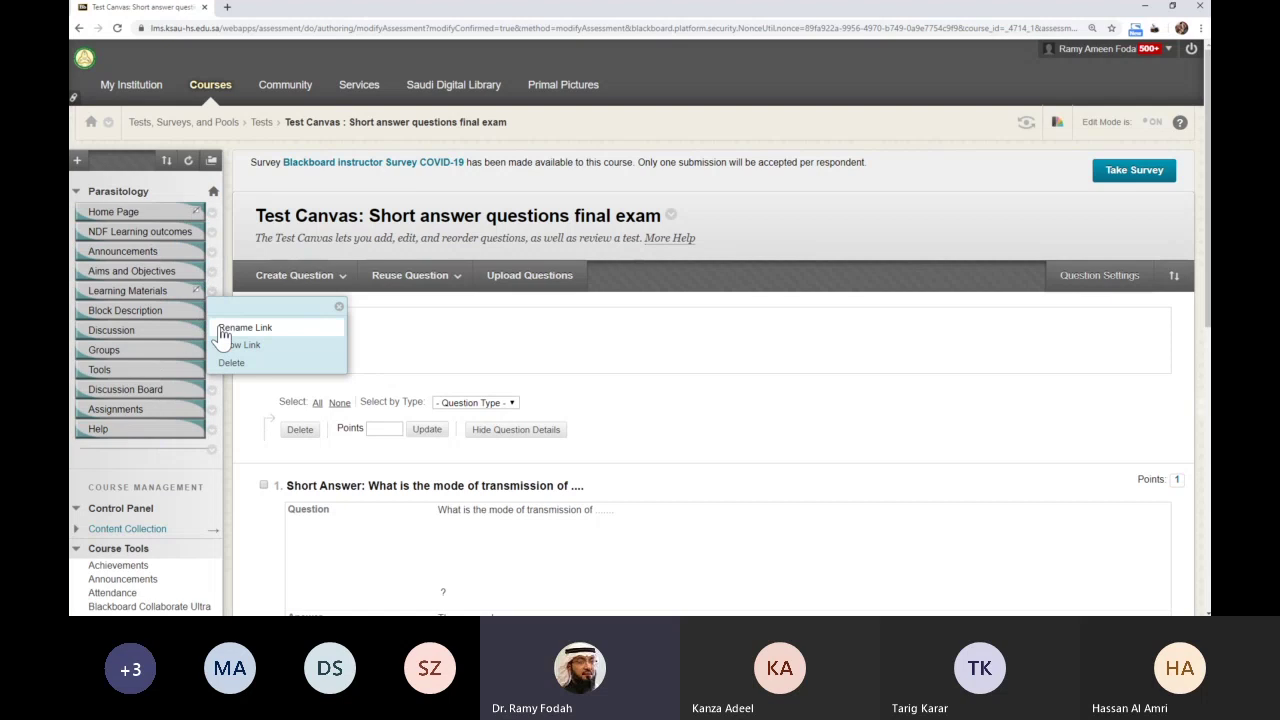
{"action": "left_click", "coordinate": [213, 214]}
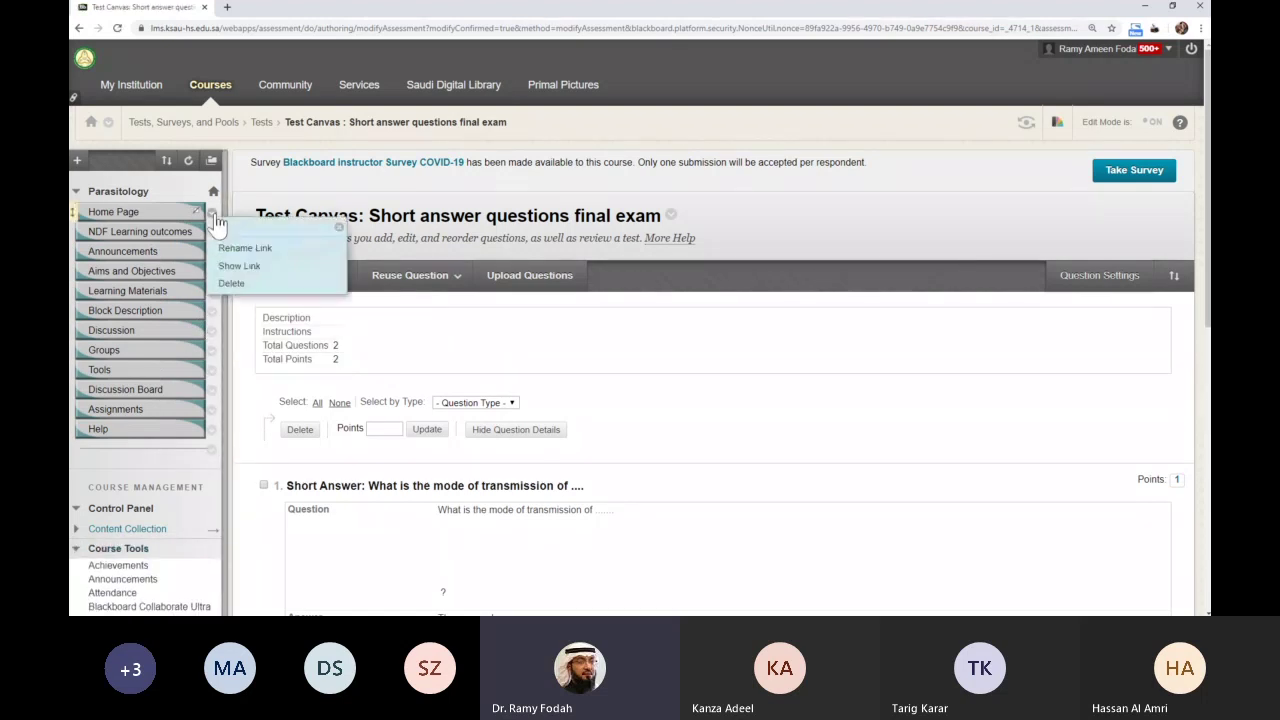
{"action": "left_click", "coordinate": [219, 227]}
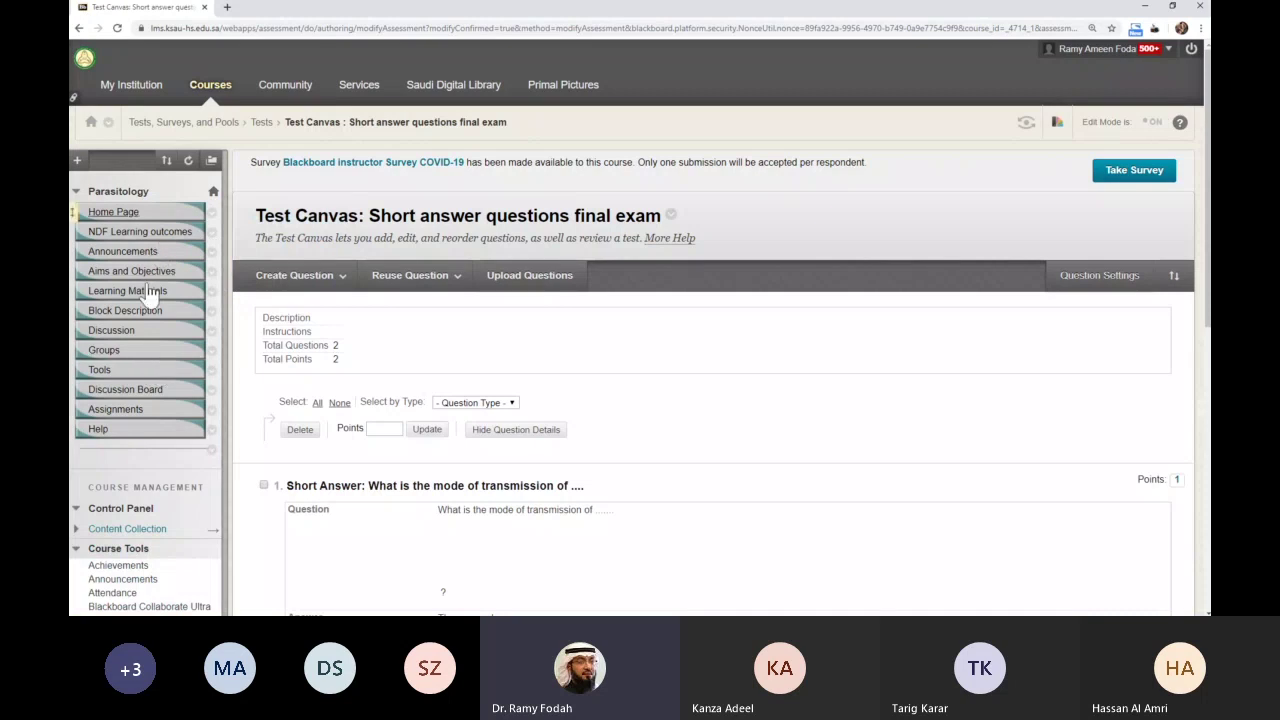
- Start adding a new content area to the Parasitology course menu
{"action": "left_click", "coordinate": [78, 161]}
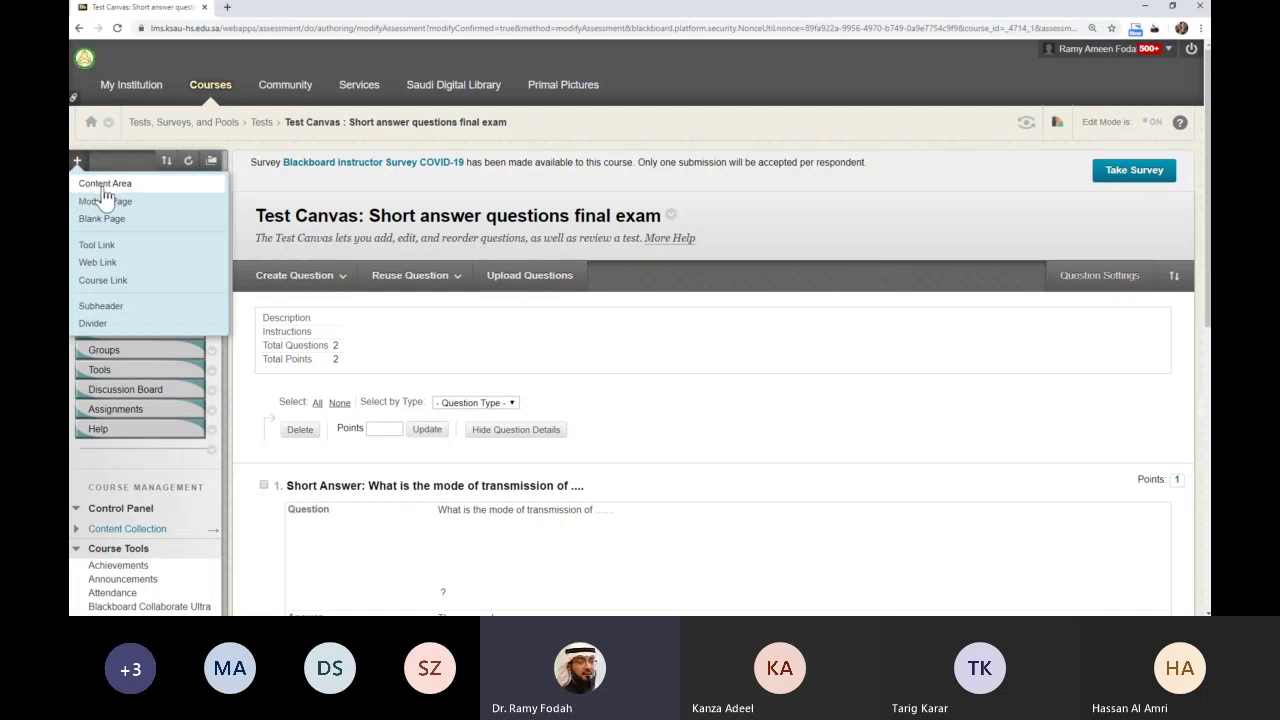
{"action": "left_click", "coordinate": [104, 186]}
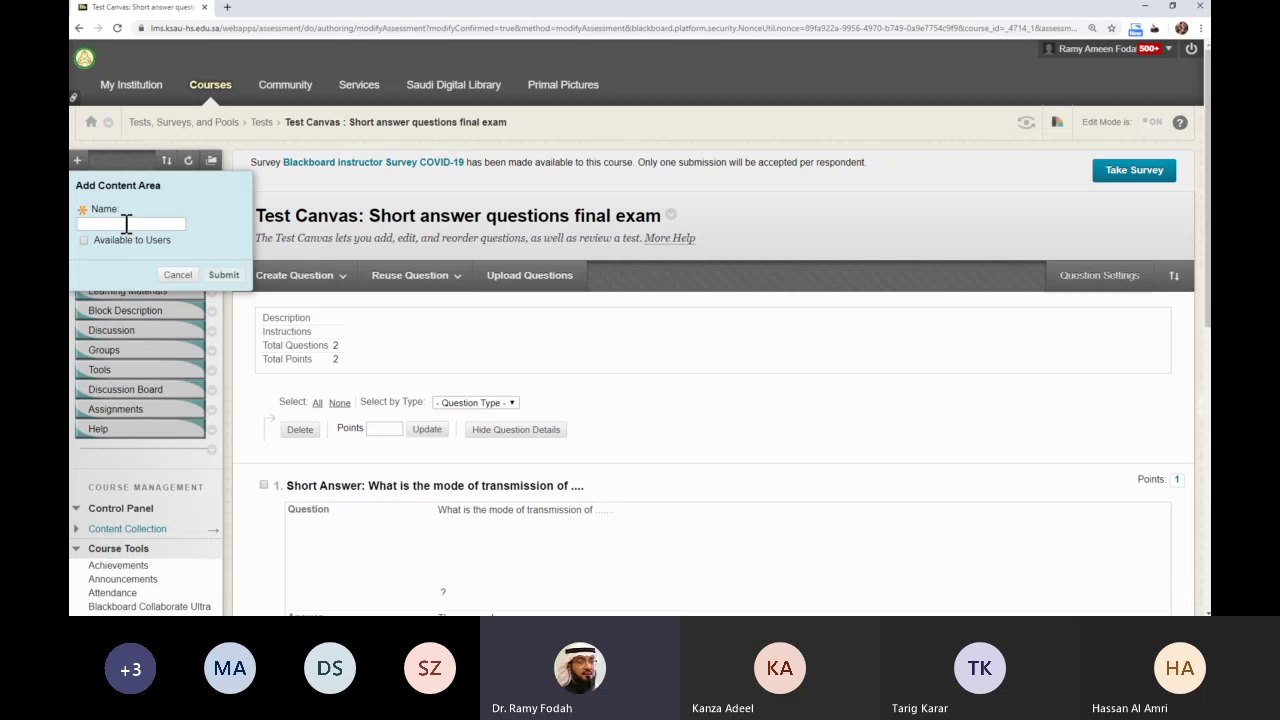
- Add a content area named "Final exam" to the course menu and make it available to users
{"action": "type", "text": "Final exam"}
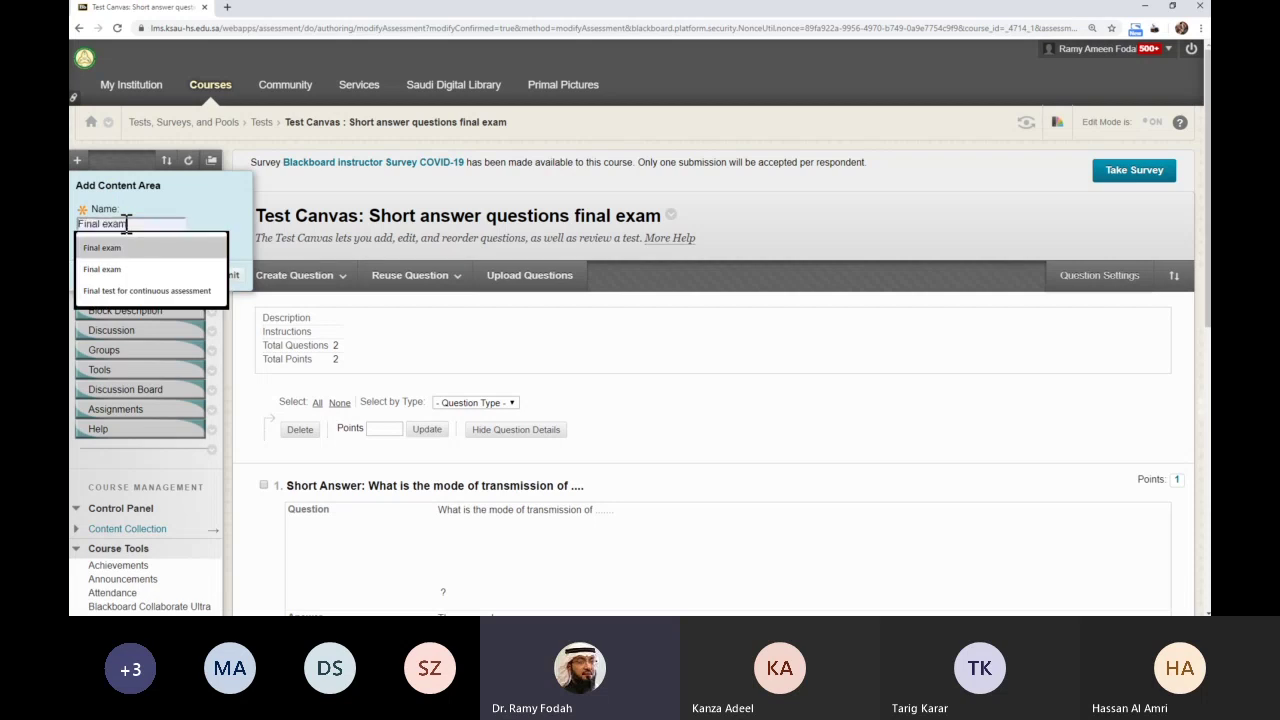
{"action": "left_click", "coordinate": [133, 256]}
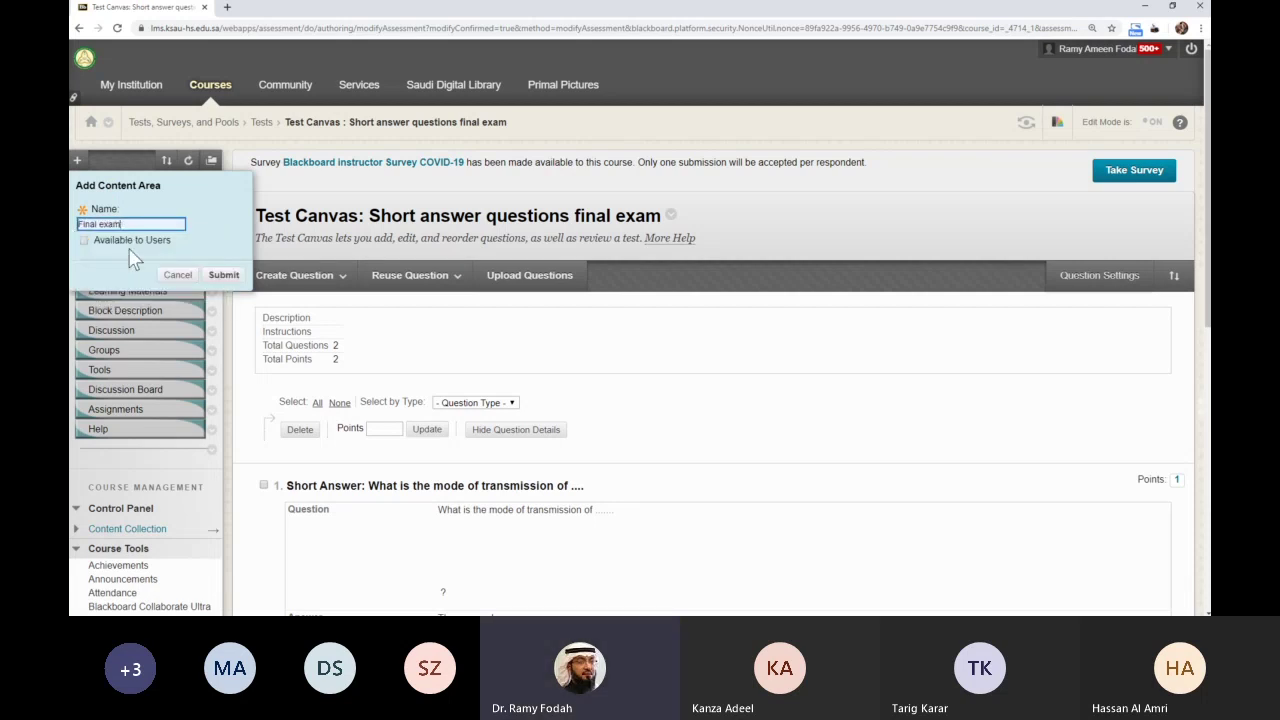
{"action": "left_click", "coordinate": [108, 242]}
{"action": "left_click", "coordinate": [226, 276]}
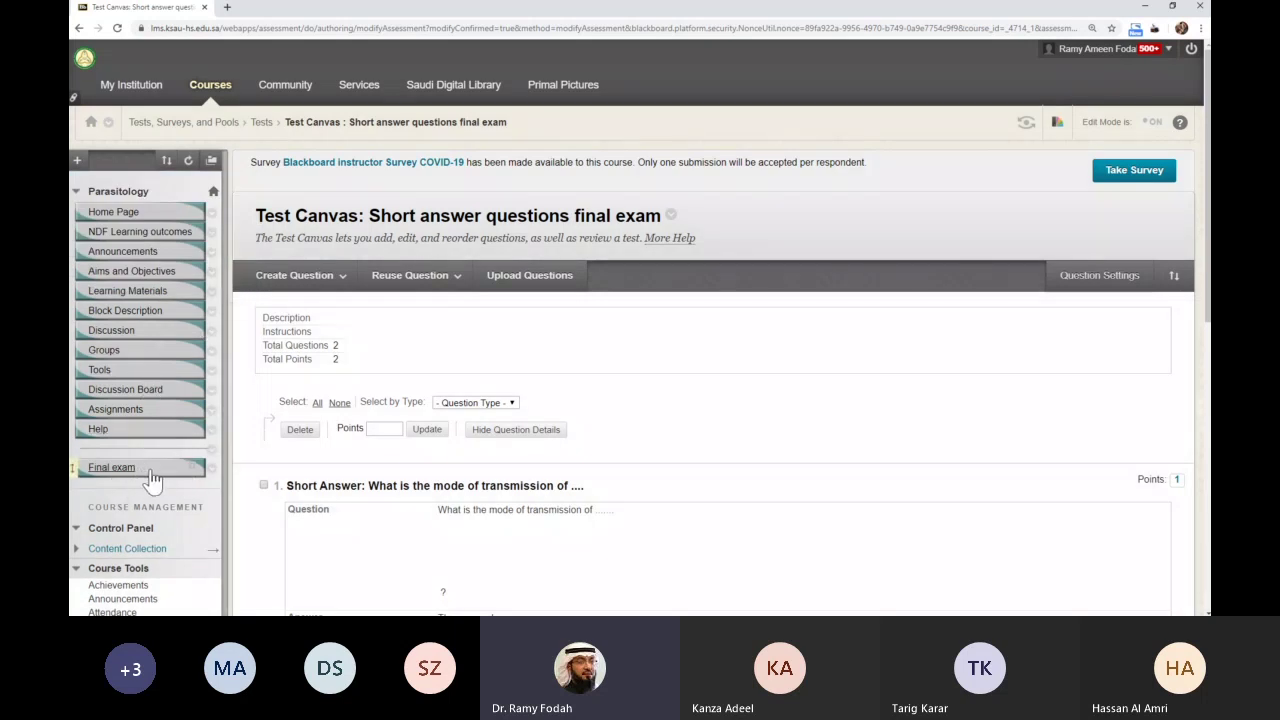
- Move the Final exam content area to the beginning of the course menu, above Home Page
{"action": "left_click_drag", "start_coordinate": [73, 467], "coordinate": [84, 210]}
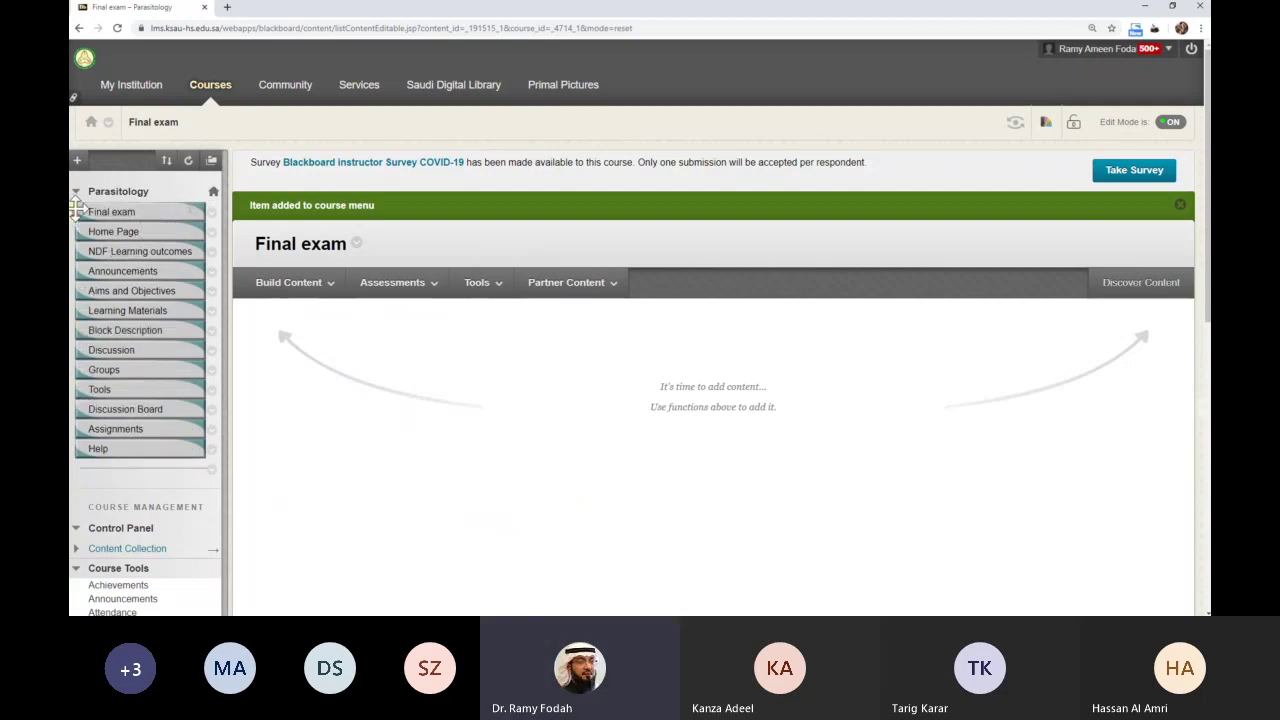
{"action": "mouse_move", "coordinate": [77, 210]}
{"action": "left_mouse_down"}
{"action": "mouse_move", "coordinate": [76, 432]}
{"action": "mouse_move", "coordinate": [77, 212]}
{"action": "left_mouse_up"}
- Start adding a test assessment to the Final exam content area
{"action": "left_click", "coordinate": [333, 283]}
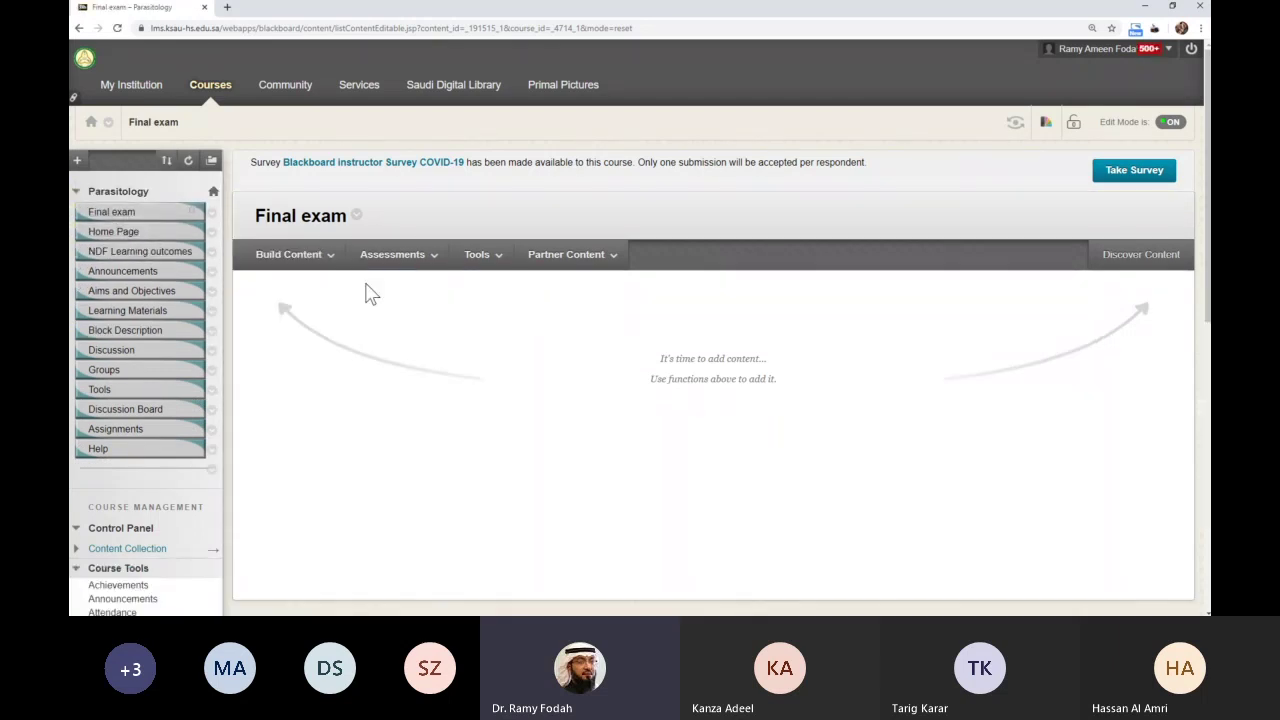
{"action": "left_click", "coordinate": [391, 262]}
{"action": "left_click", "coordinate": [135, 216]}
{"action": "left_click", "coordinate": [288, 254]}
{"action": "left_click", "coordinate": [365, 256]}
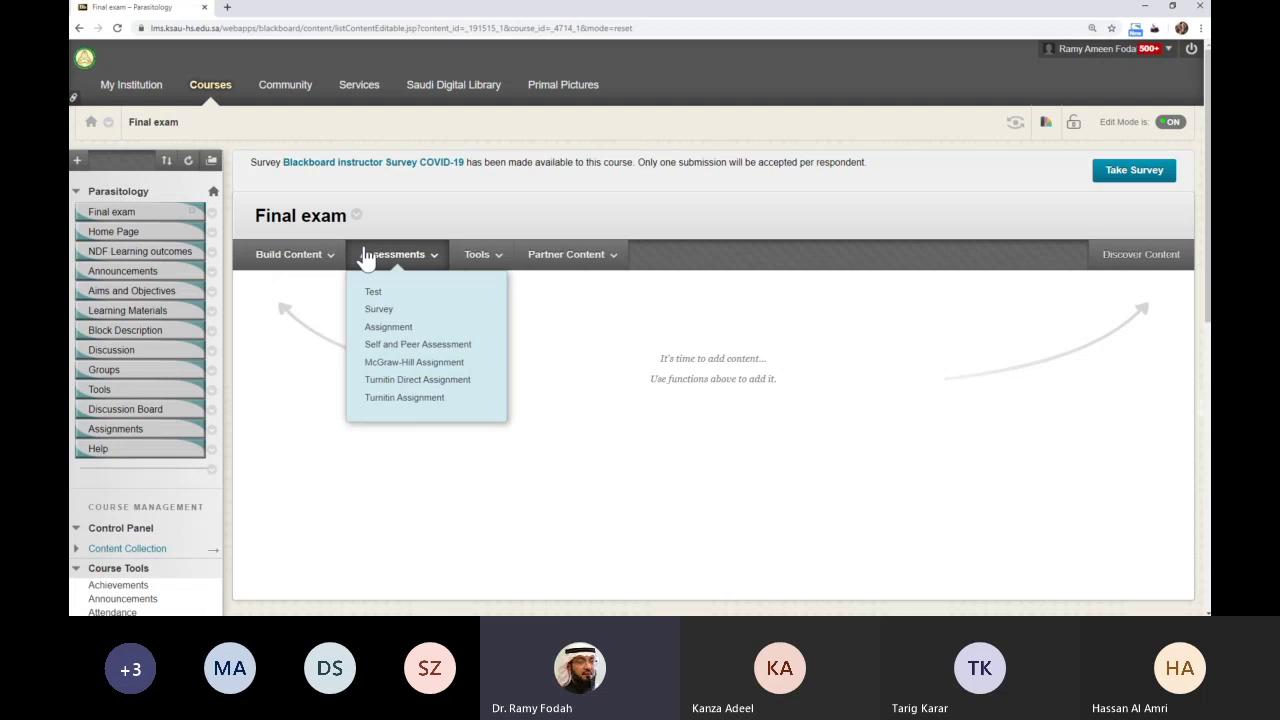
{"action": "left_click", "coordinate": [372, 291]}
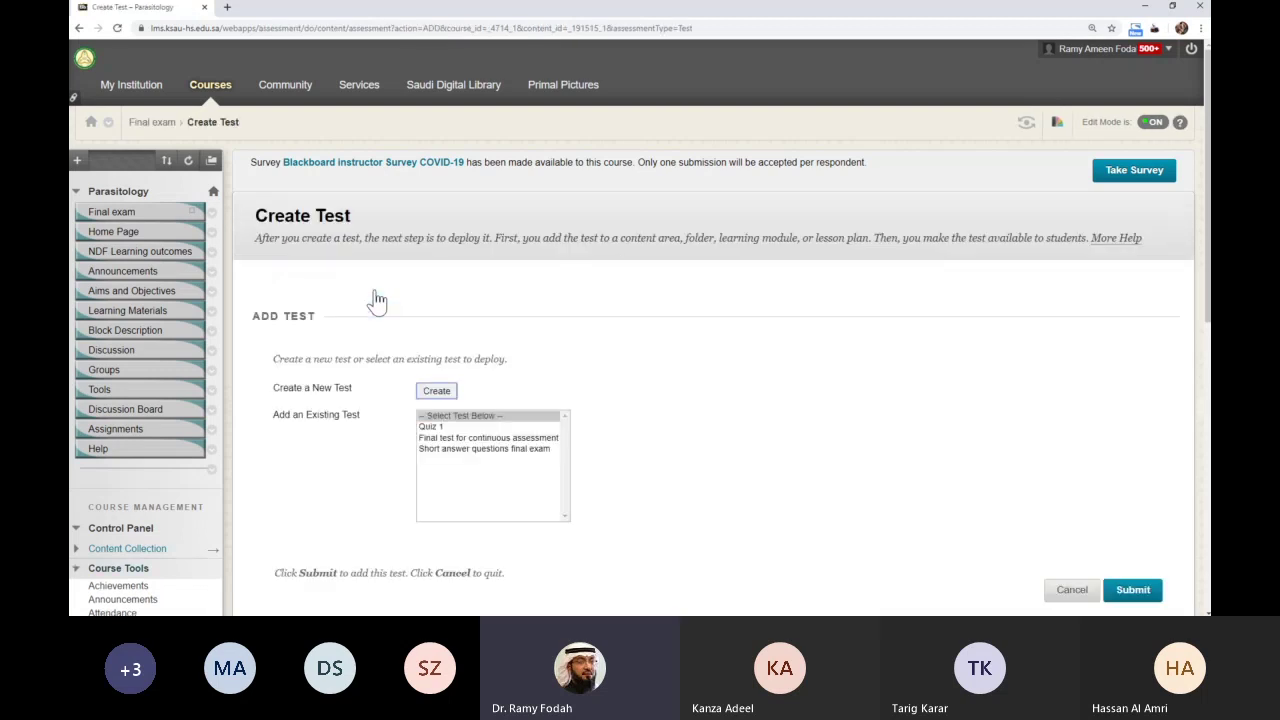
- Add the existing test "Short answer questions final exam" to the content area and submit it
{"action": "scroll", "coordinate": [534, 349], "scroll_direction": "down", "scroll_amount": 1}
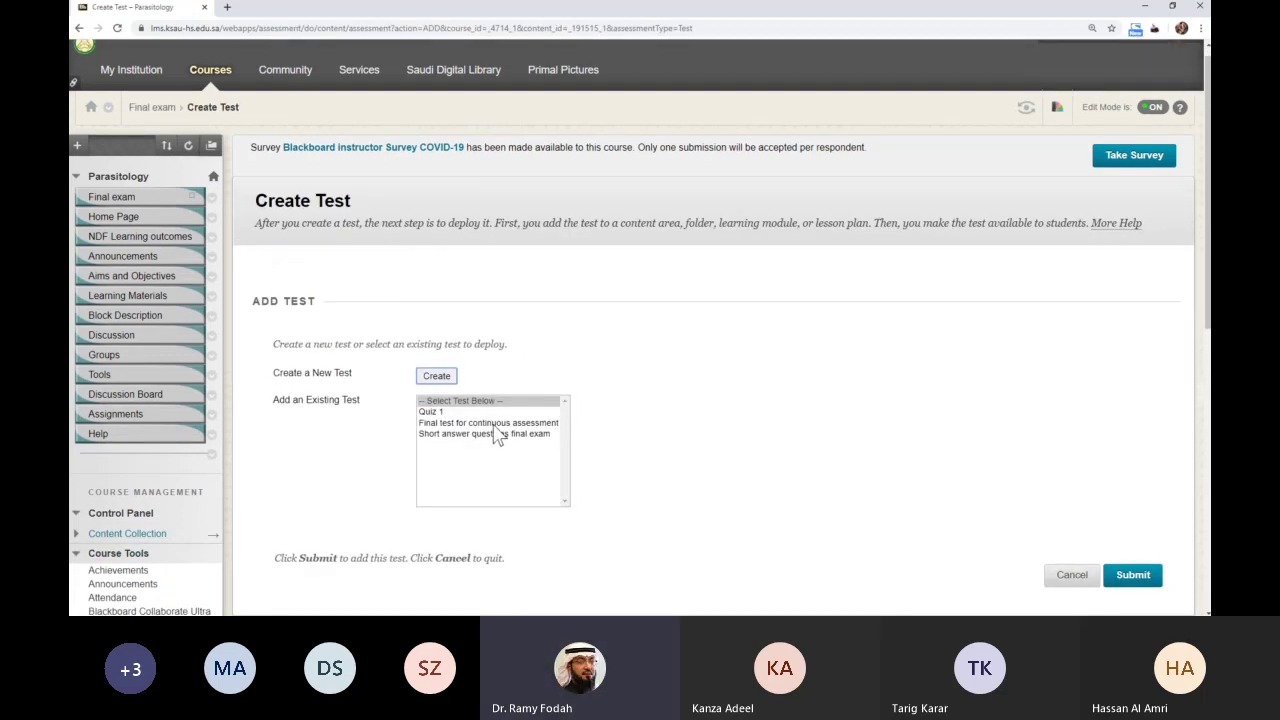
{"action": "scroll", "coordinate": [655, 436], "scroll_direction": "down", "scroll_amount": 2}
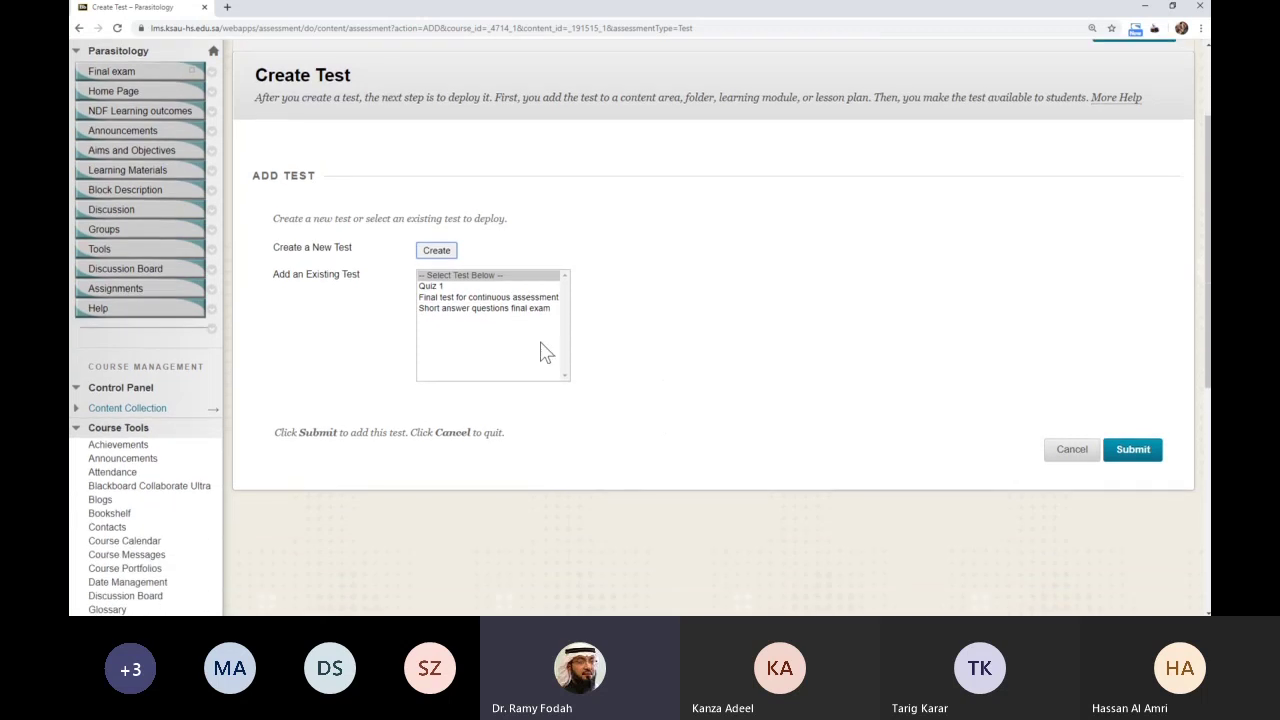
{"action": "left_click", "coordinate": [516, 309]}
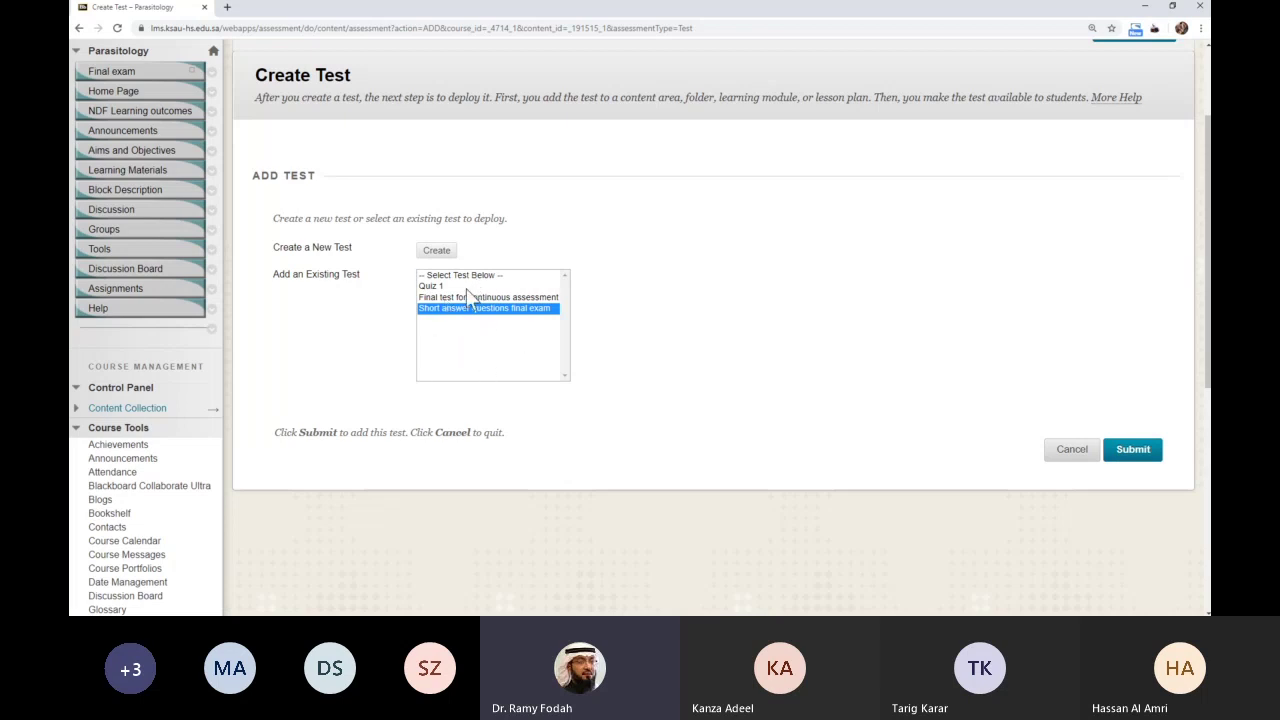
{"action": "scroll", "coordinate": [498, 338], "scroll_direction": "down", "scroll_amount": 1}
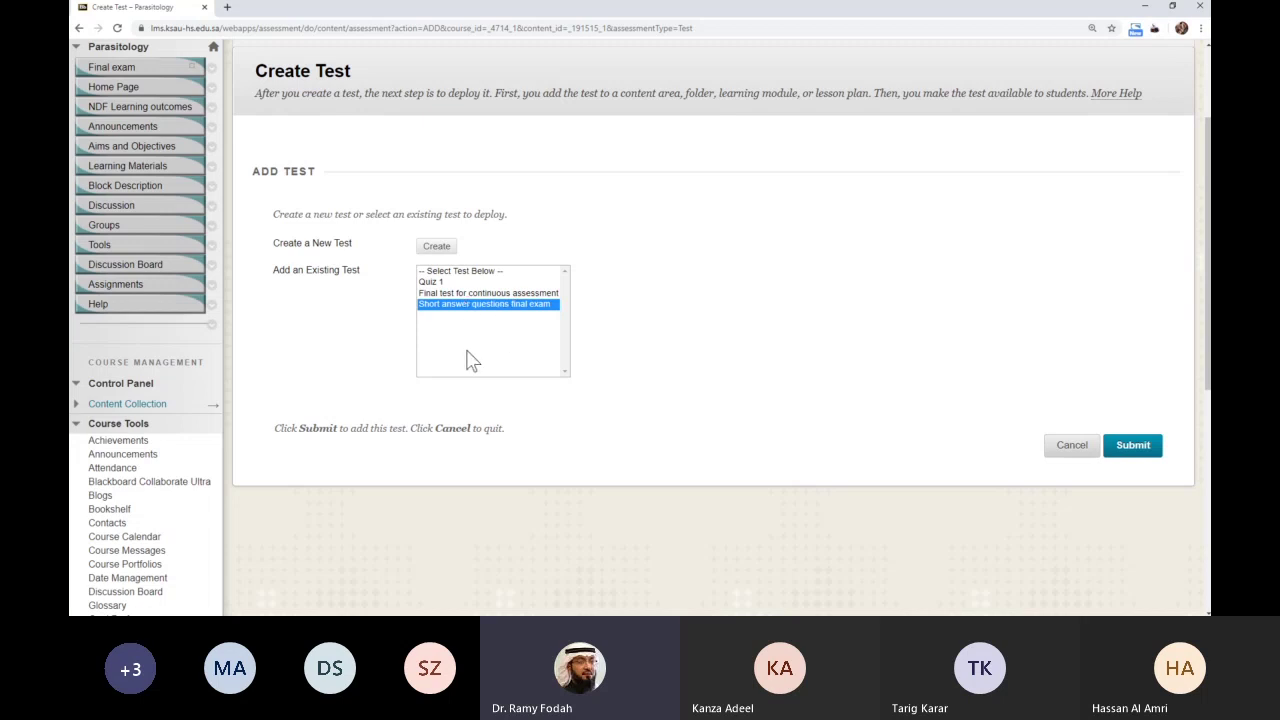
{"action": "scroll", "coordinate": [475, 356], "scroll_direction": "down", "scroll_amount": 1}
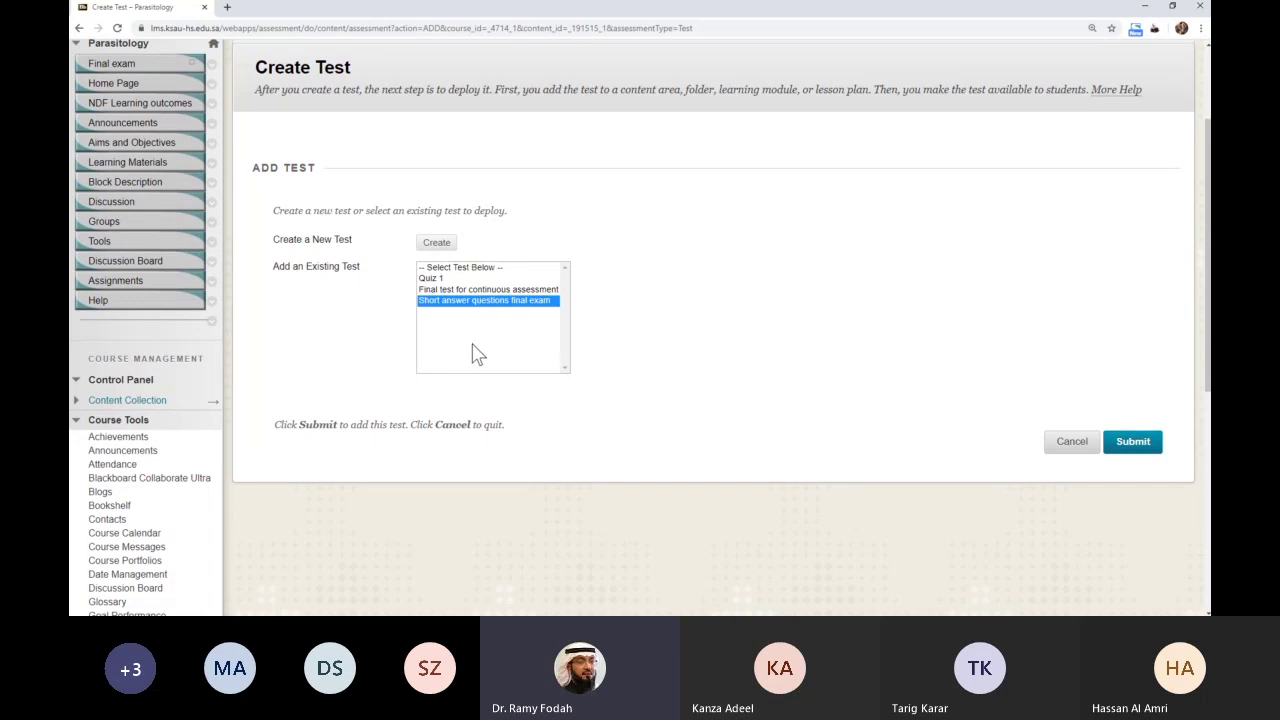
{"action": "scroll", "coordinate": [477, 354], "scroll_direction": "up", "scroll_amount": 1}
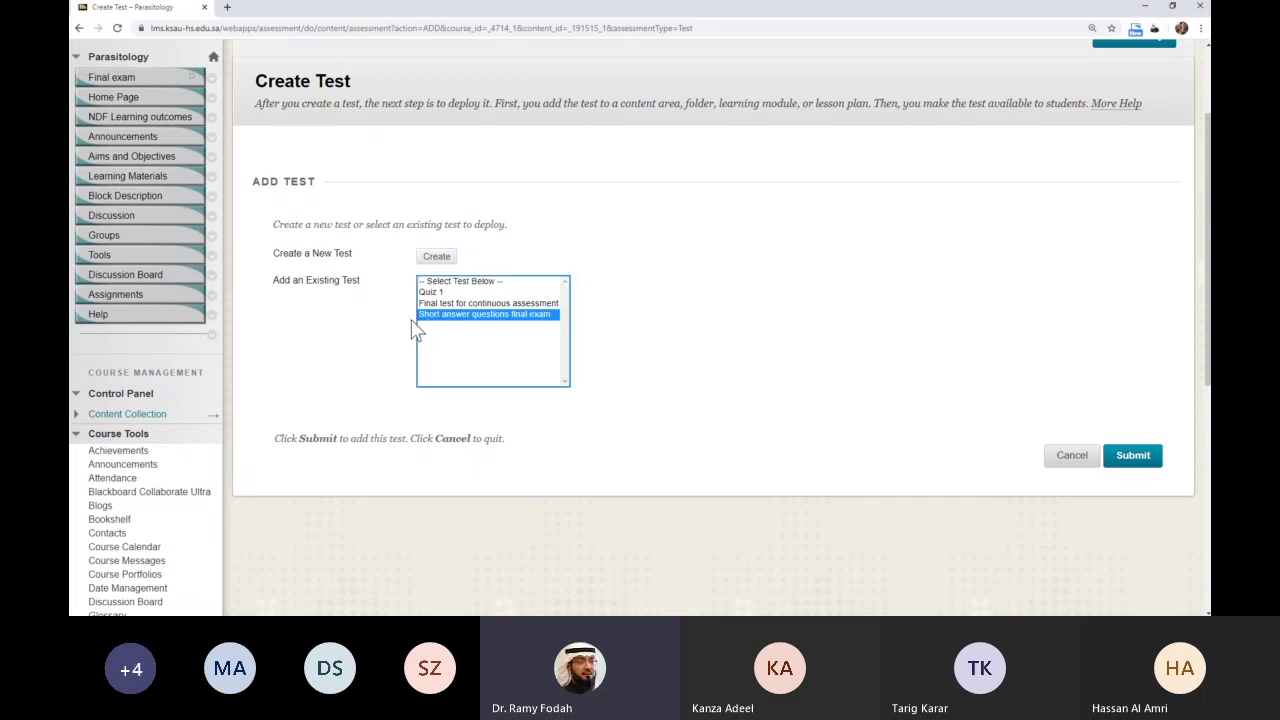
{"action": "left_click", "coordinate": [488, 333]}
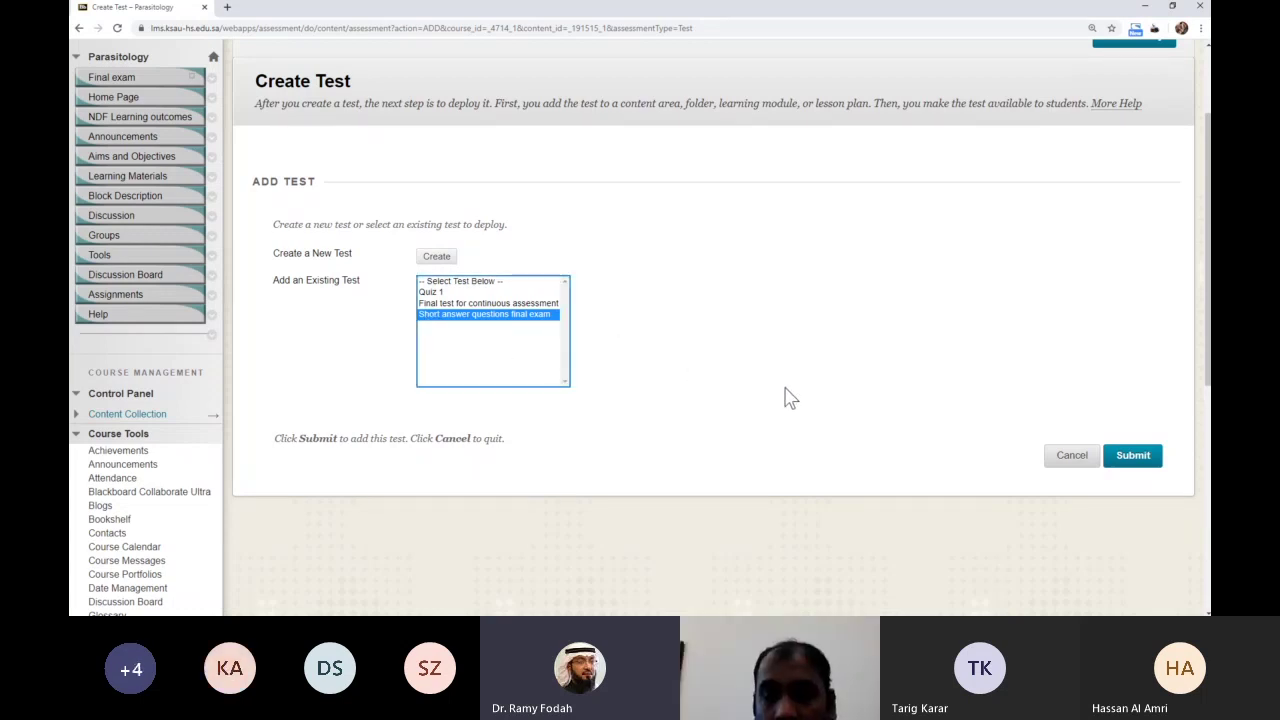
{"action": "left_click", "coordinate": [1136, 459]}
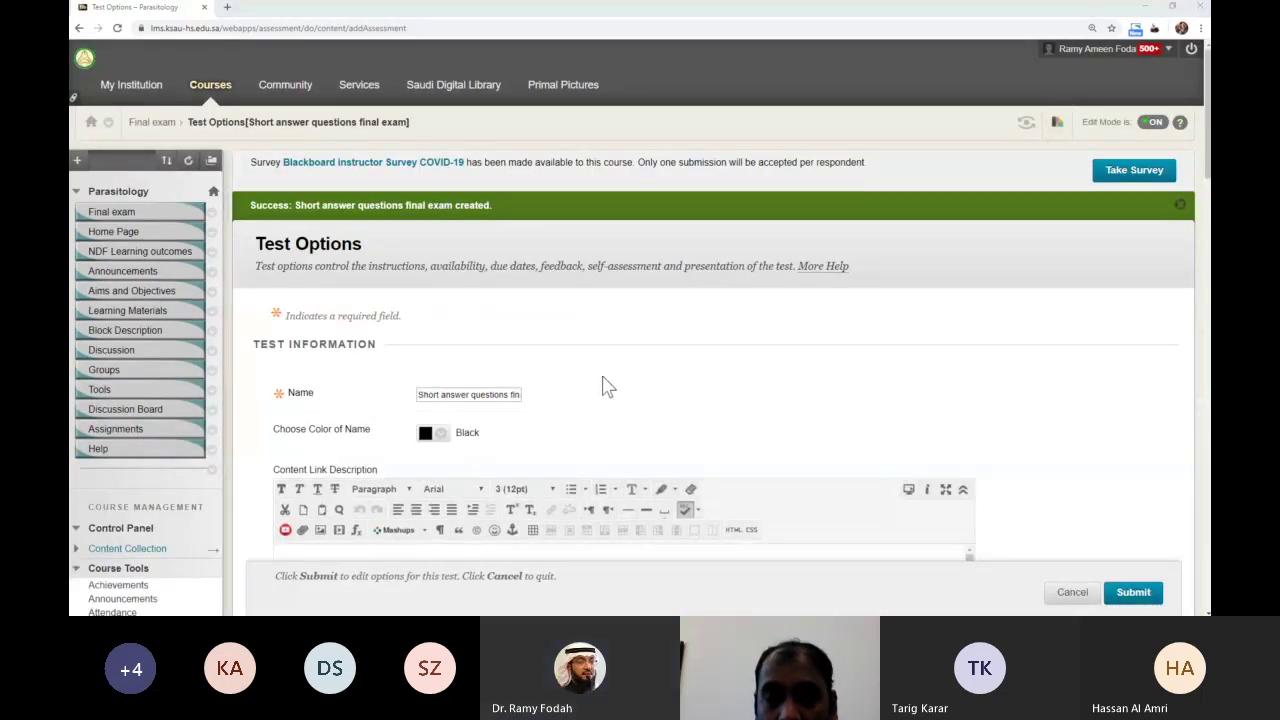
- Set the test to open in a new window in its test options
{"action": "scroll", "coordinate": [600, 386], "scroll_direction": "down", "scroll_amount": 1}
{"action": "scroll", "coordinate": [1057, 371], "scroll_direction": "down", "scroll_amount": 3}
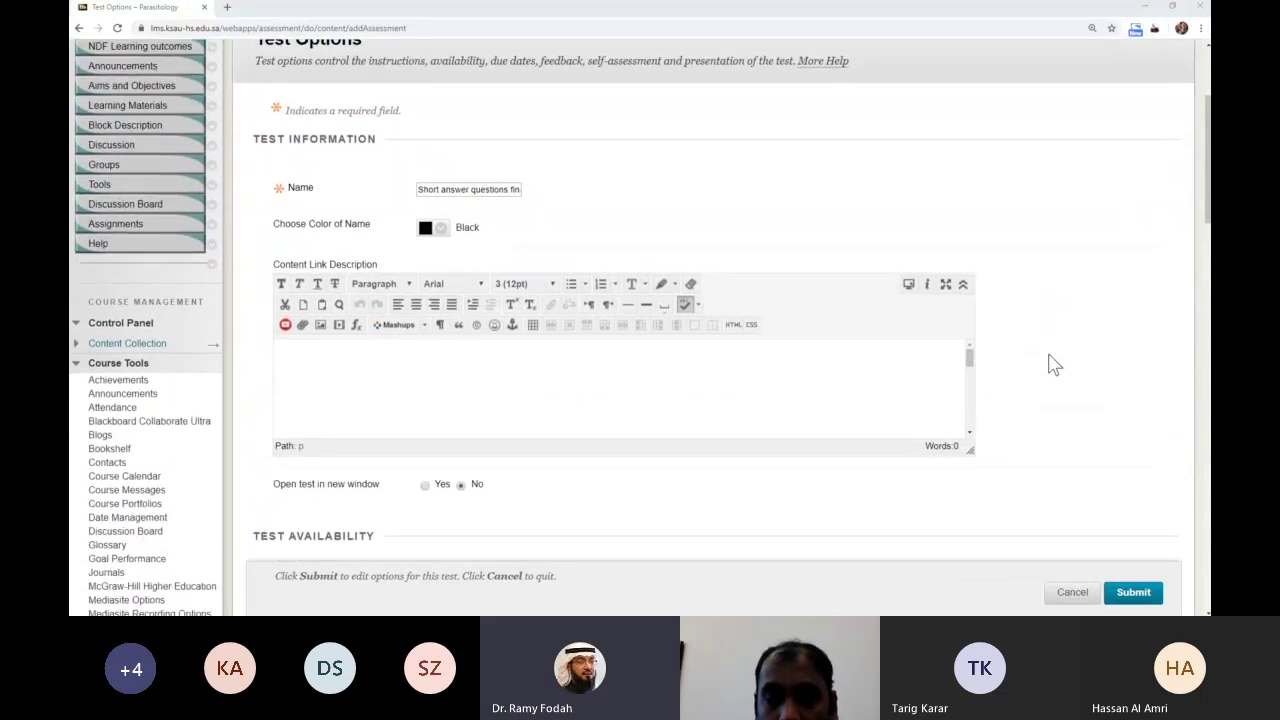
{"action": "scroll", "coordinate": [1026, 423], "scroll_direction": "down", "scroll_amount": 2}
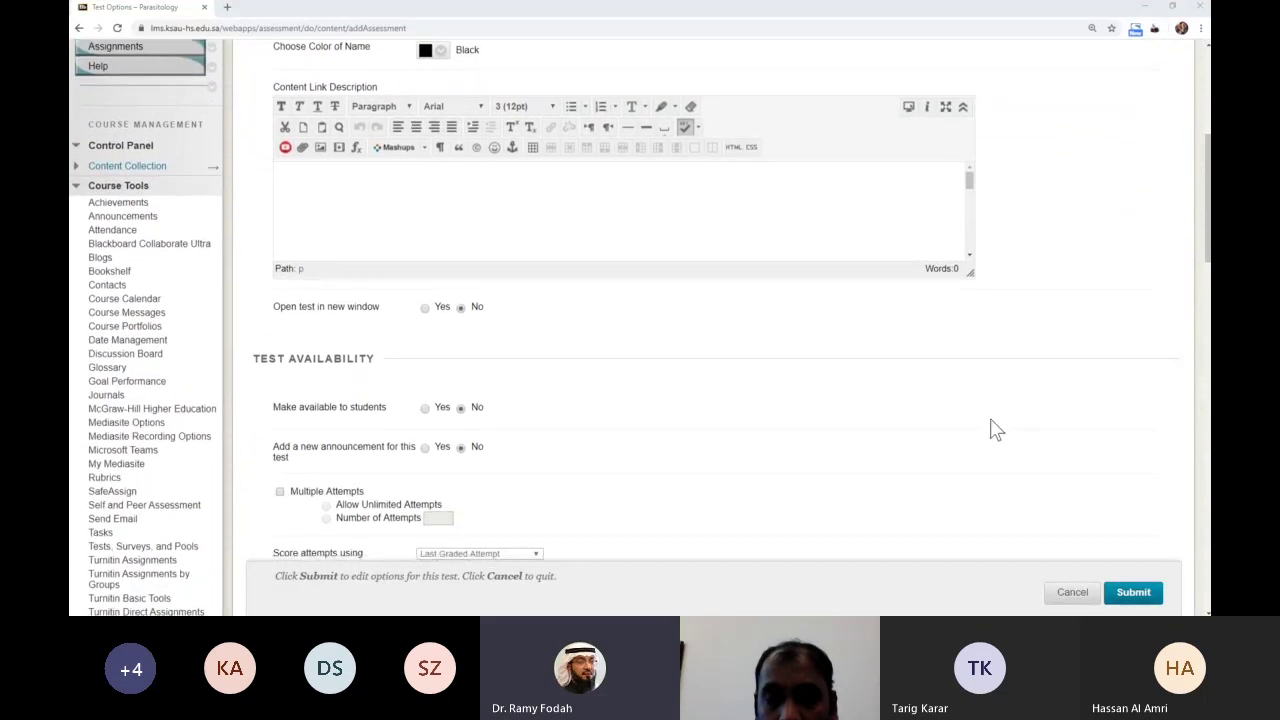
{"action": "scroll", "coordinate": [913, 425], "scroll_direction": "up", "scroll_amount": 2}
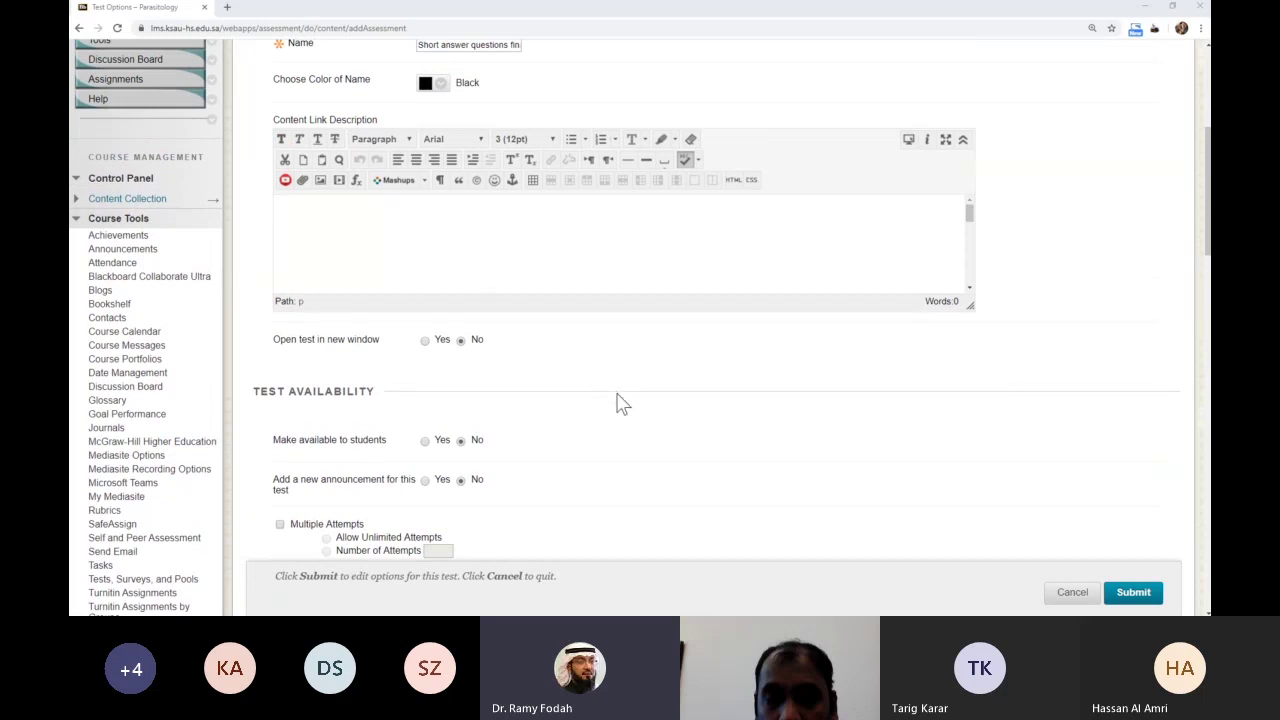
{"action": "scroll", "coordinate": [620, 403], "scroll_direction": "down", "scroll_amount": 1}
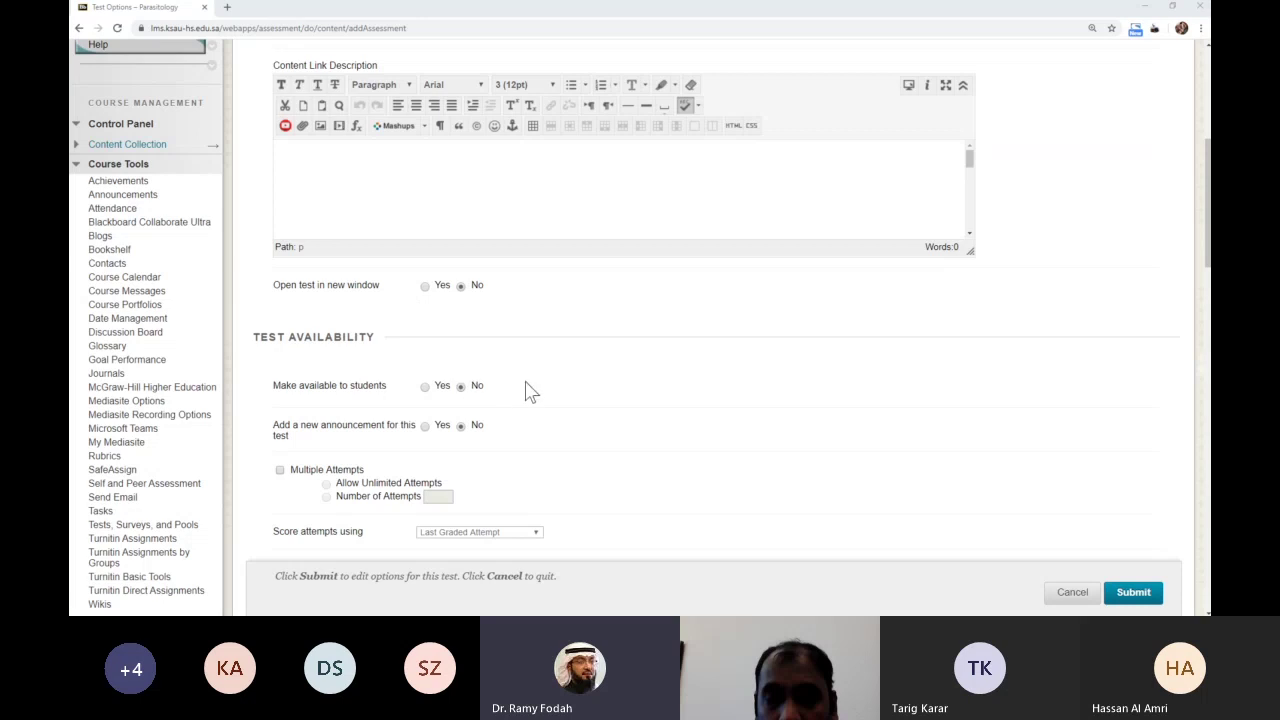
{"action": "scroll", "coordinate": [532, 380], "scroll_direction": "up", "scroll_amount": 2}
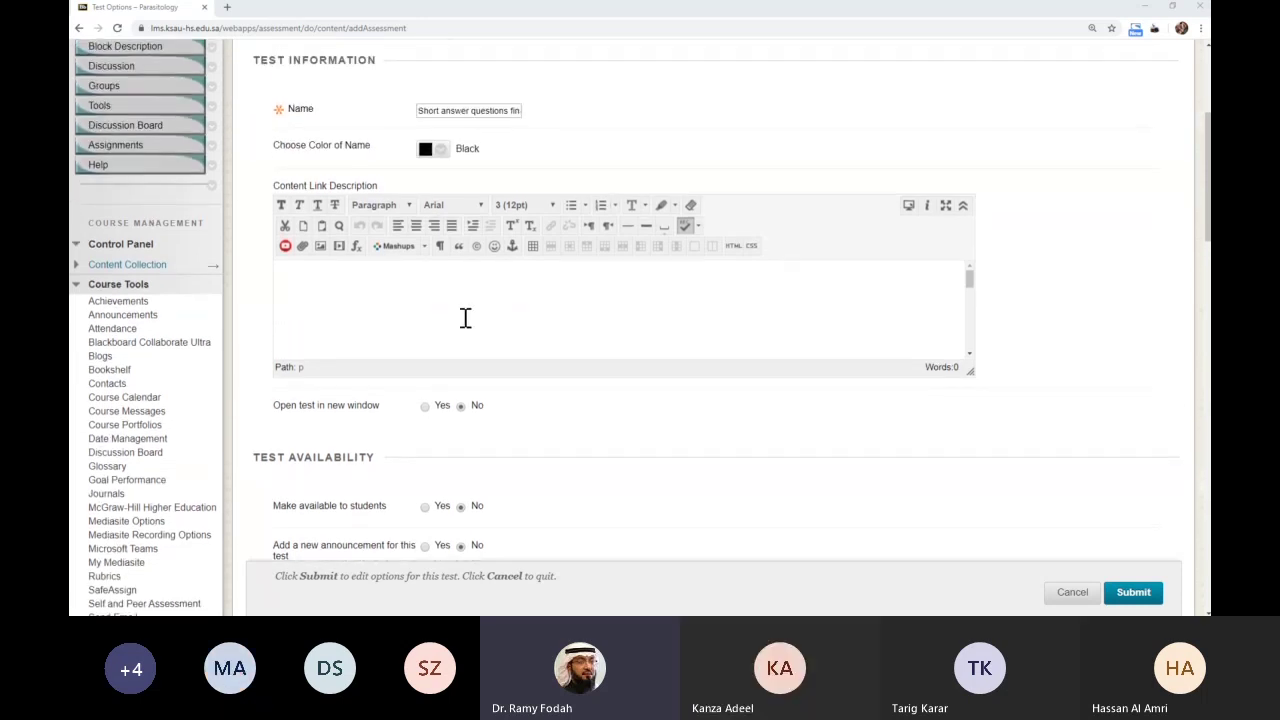
{"action": "scroll", "coordinate": [686, 415], "scroll_direction": "down", "scroll_amount": 3}
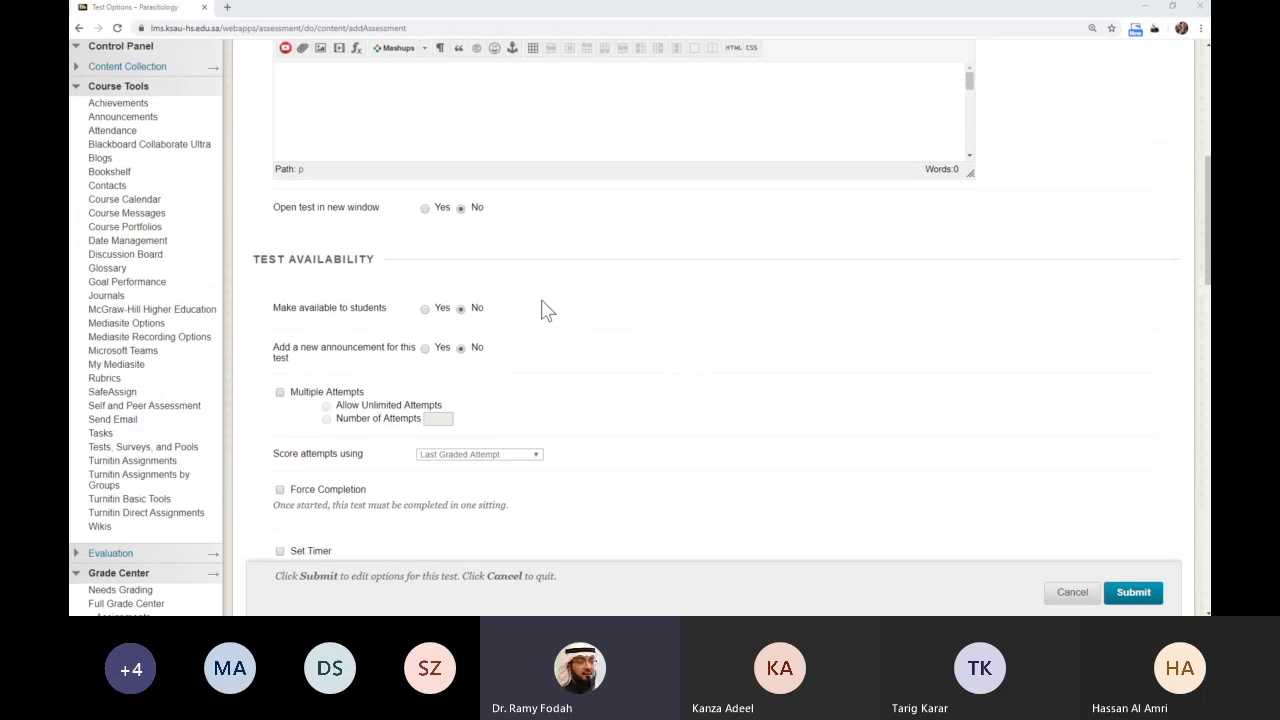
{"action": "left_click", "coordinate": [425, 209]}
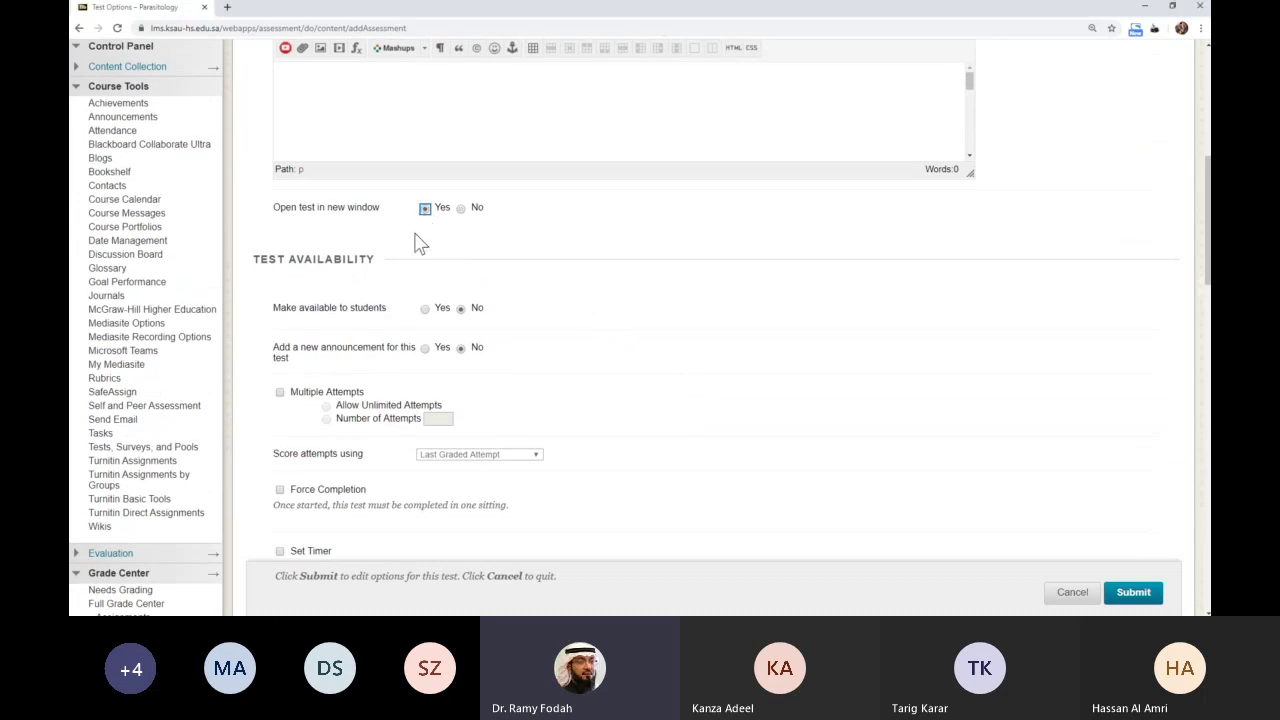
- Make the test available to students and enable a new announcement for it
{"action": "scroll", "coordinate": [691, 309], "scroll_direction": "down", "scroll_amount": 2}
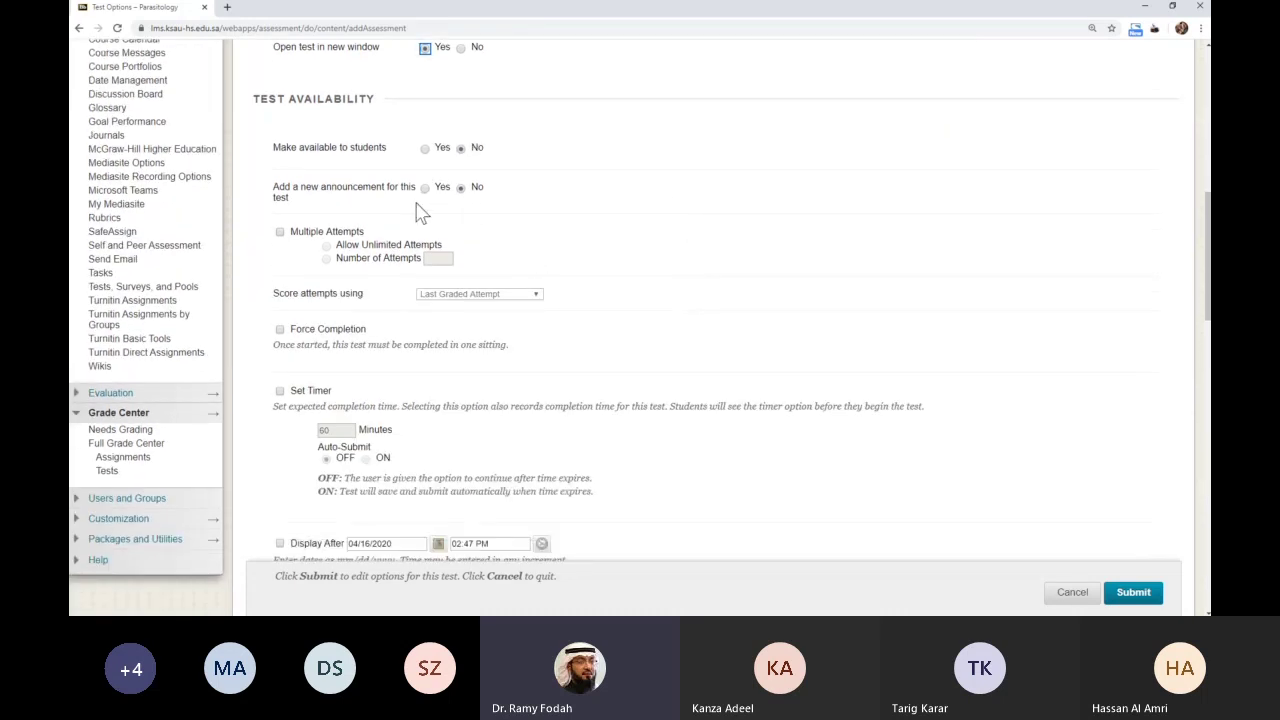
{"action": "left_click", "coordinate": [425, 150]}
{"action": "scroll", "coordinate": [518, 222], "scroll_direction": "down", "scroll_amount": 1}
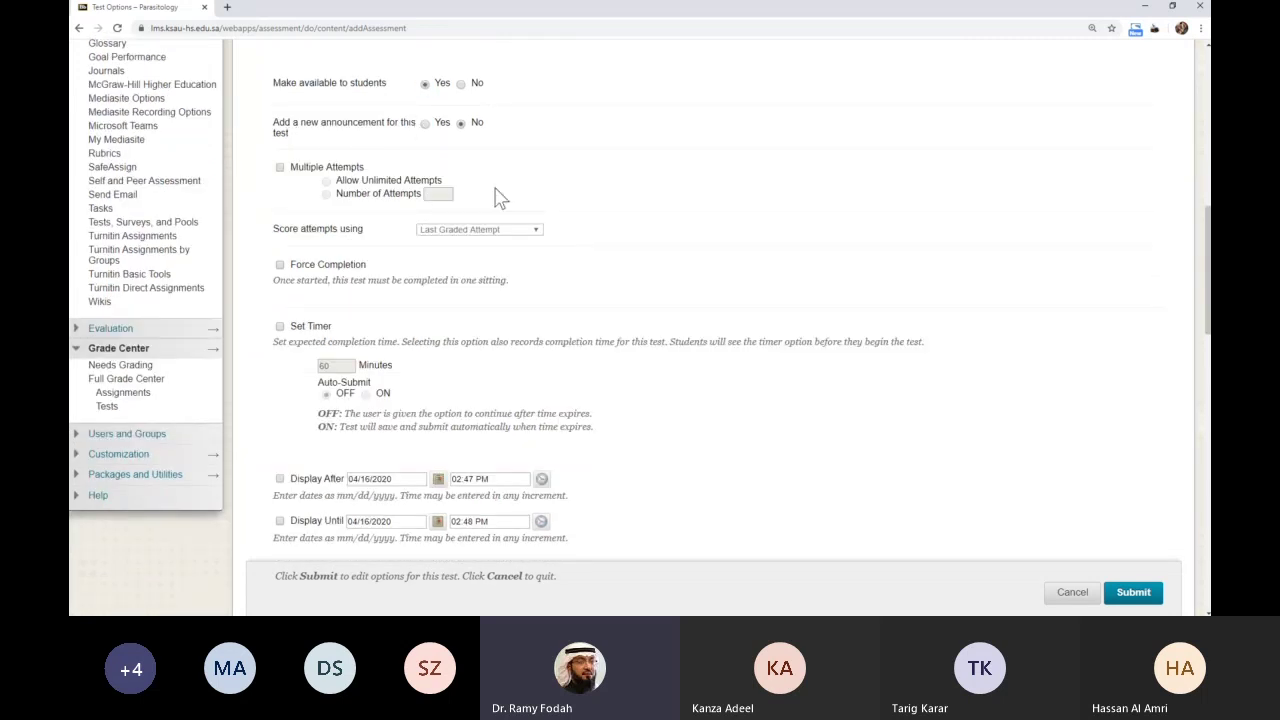
{"action": "left_click", "coordinate": [425, 123]}
{"action": "scroll", "coordinate": [518, 197], "scroll_direction": "down", "scroll_amount": 1}
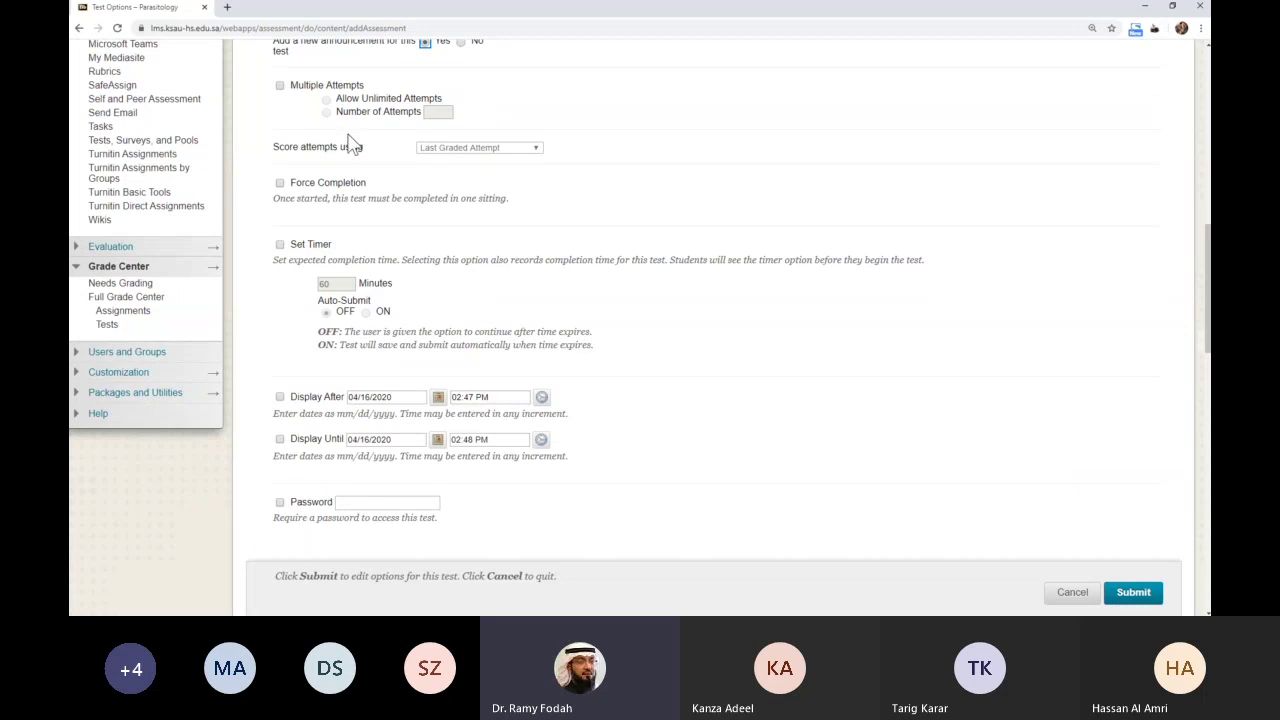
{"action": "left_click", "coordinate": [280, 86]}
{"action": "left_click", "coordinate": [326, 113]}
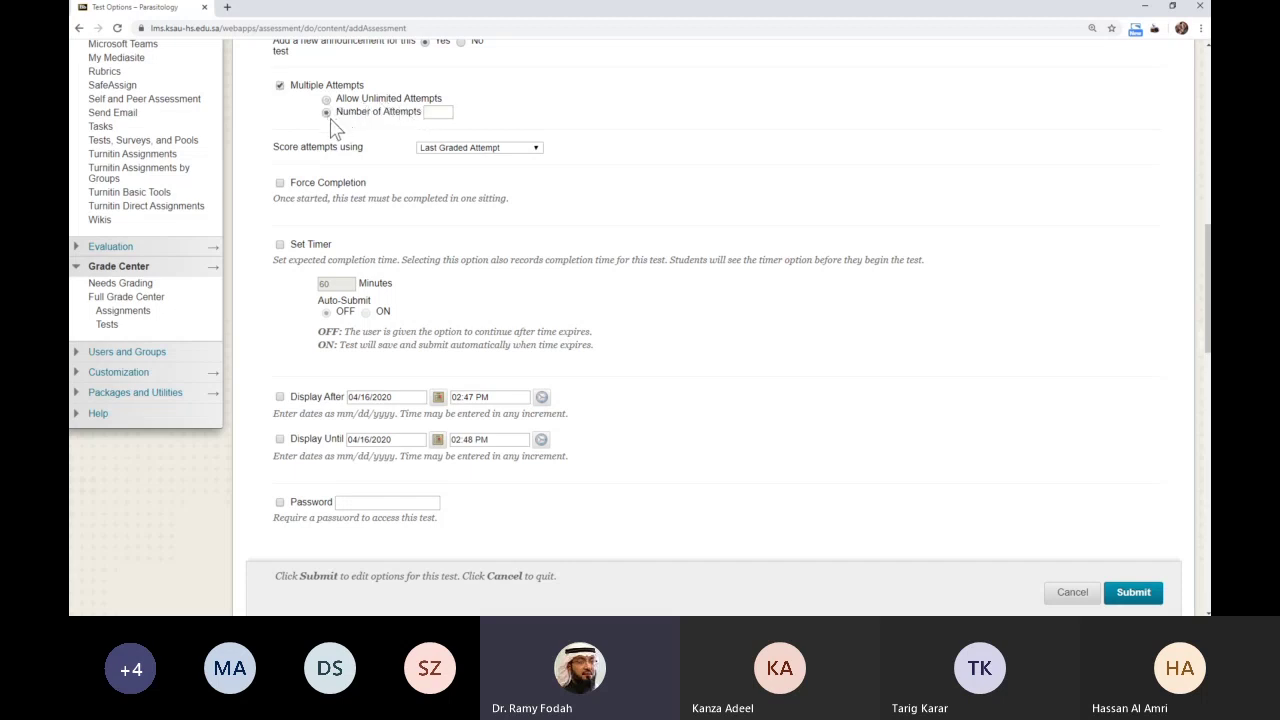
{"action": "left_click", "coordinate": [446, 111]}
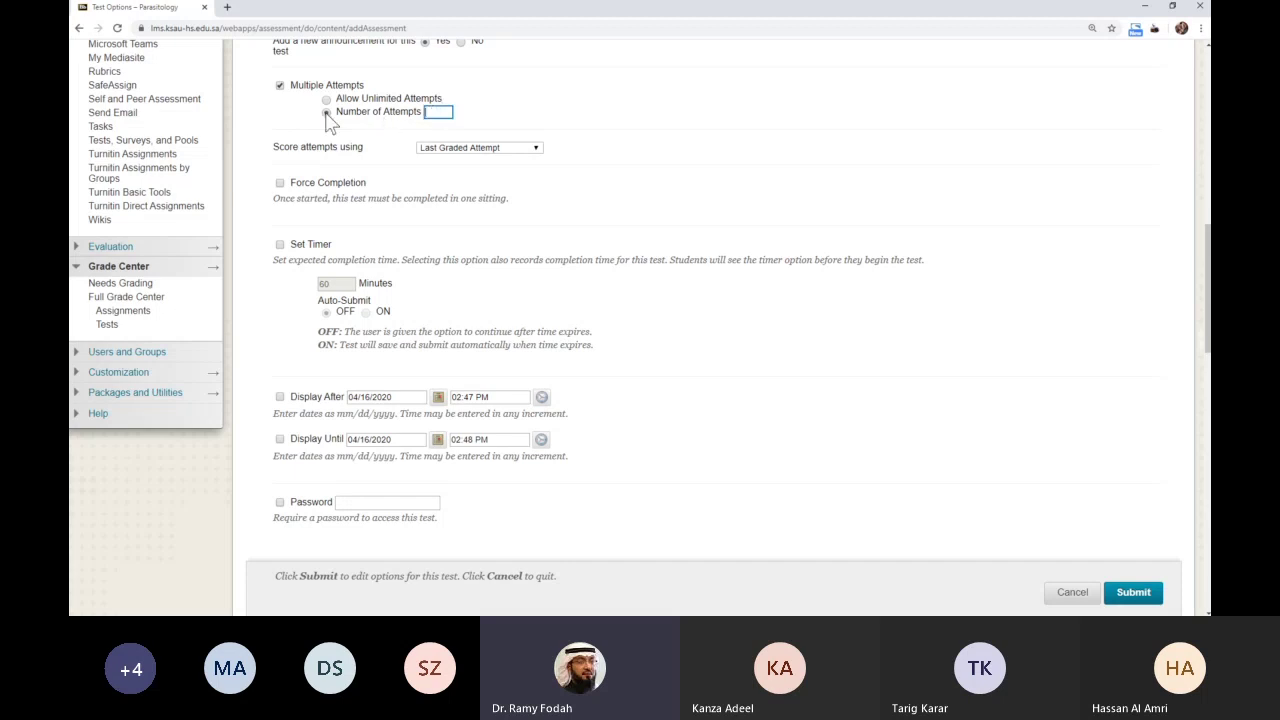
{"action": "left_click", "coordinate": [281, 87]}
{"action": "scroll", "coordinate": [300, 125], "scroll_direction": "up", "scroll_amount": 1}
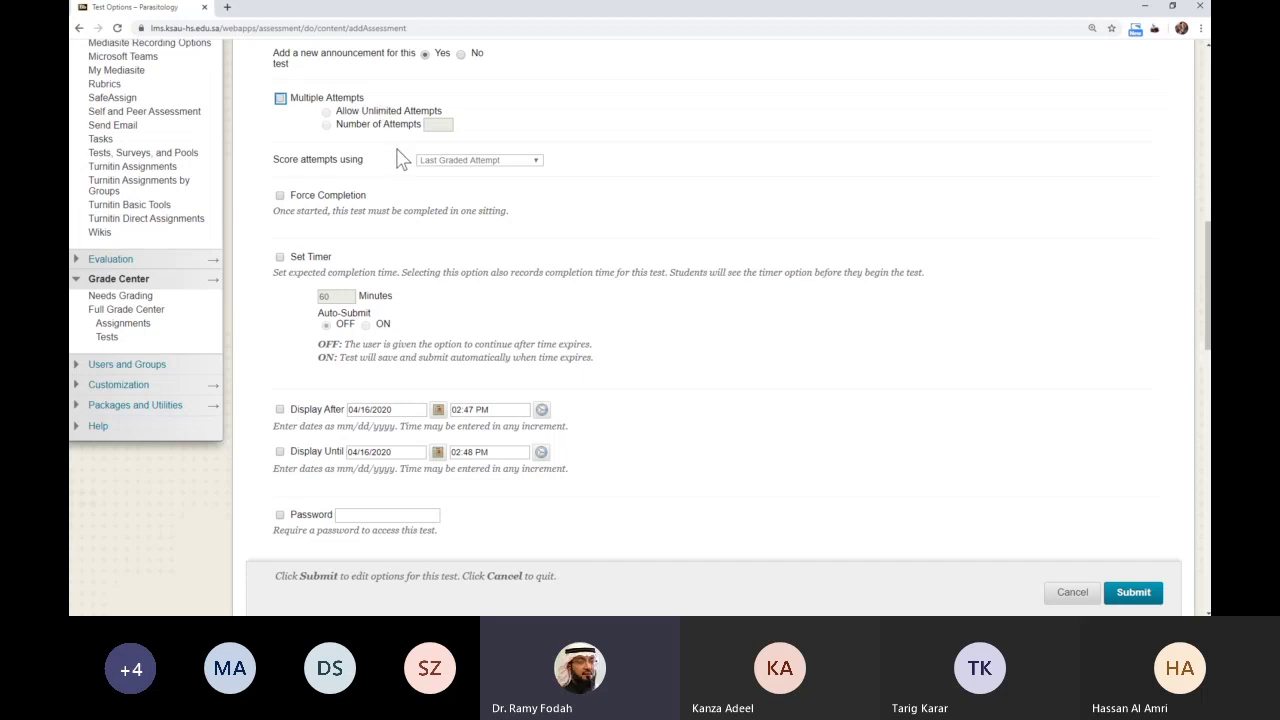
{"action": "scroll", "coordinate": [563, 180], "scroll_direction": "up", "scroll_amount": 1}
- Enable Force Completion so the test must be completed in one sitting
{"action": "scroll", "coordinate": [580, 171], "scroll_direction": "down", "scroll_amount": 2}
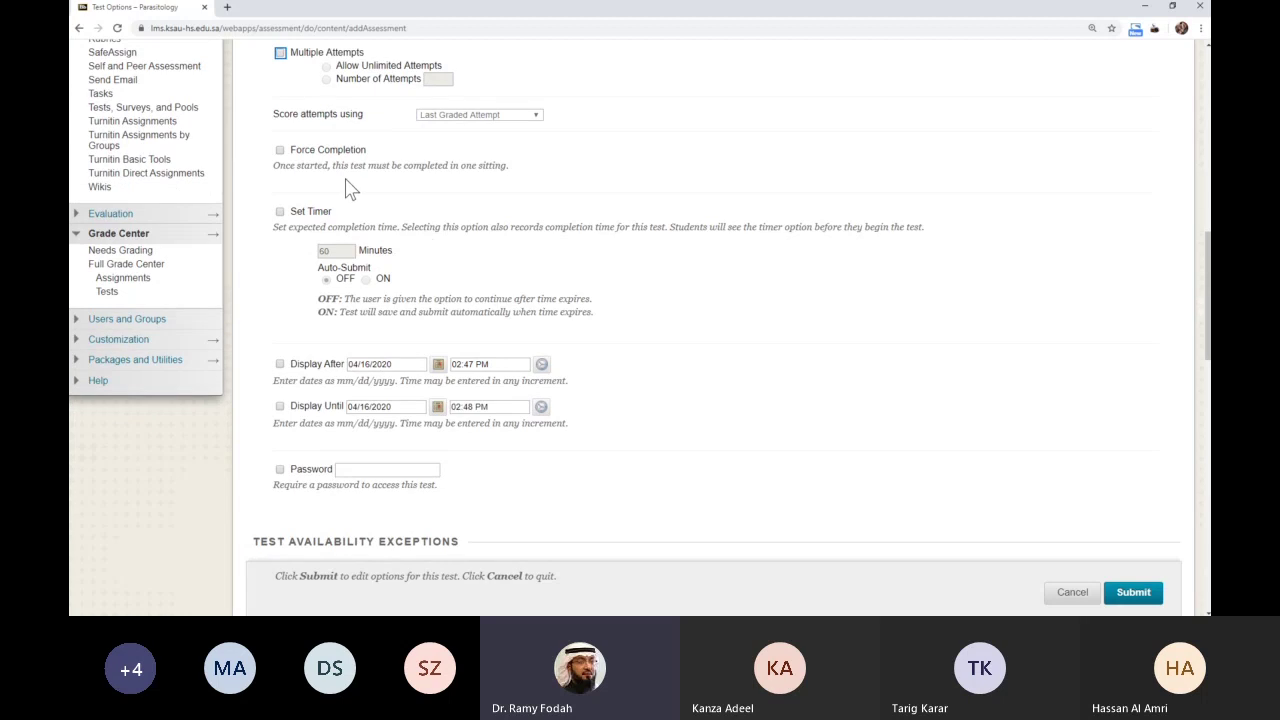
{"action": "left_click", "coordinate": [280, 151]}
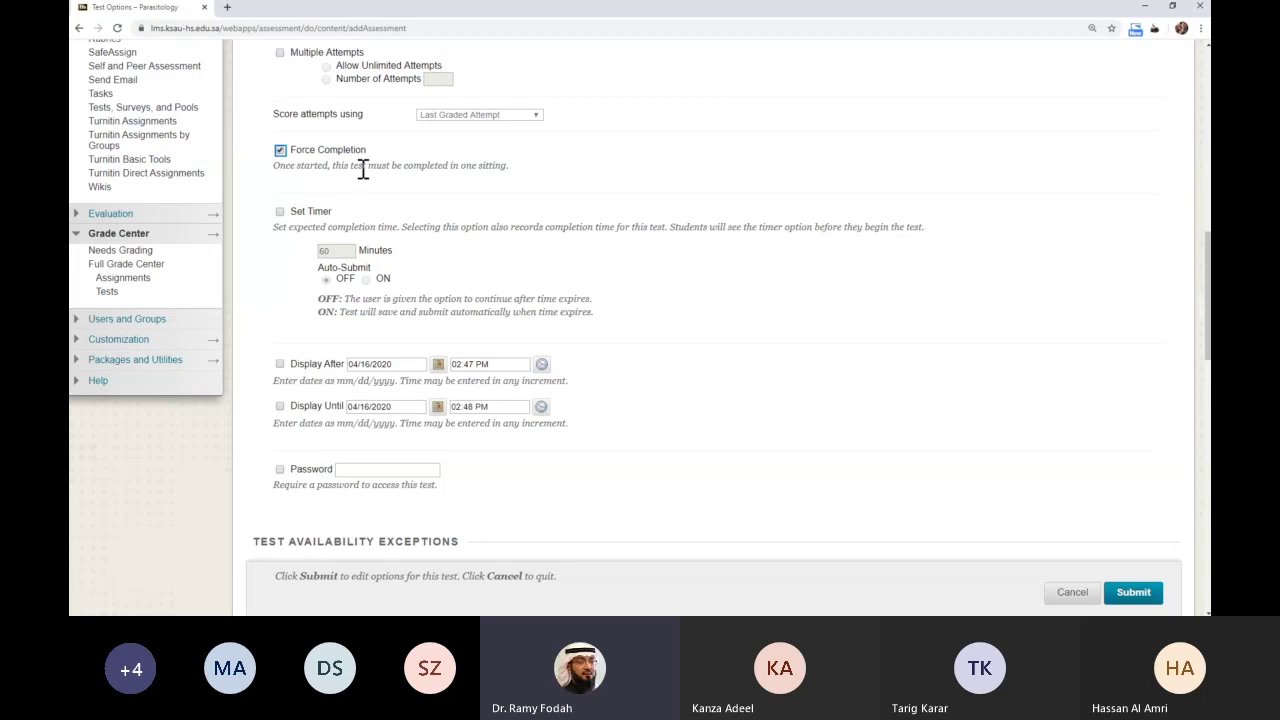
{"action": "scroll", "coordinate": [338, 208], "scroll_direction": "up", "scroll_amount": 1}
{"action": "scroll", "coordinate": [338, 208], "scroll_direction": "up", "scroll_amount": 2}
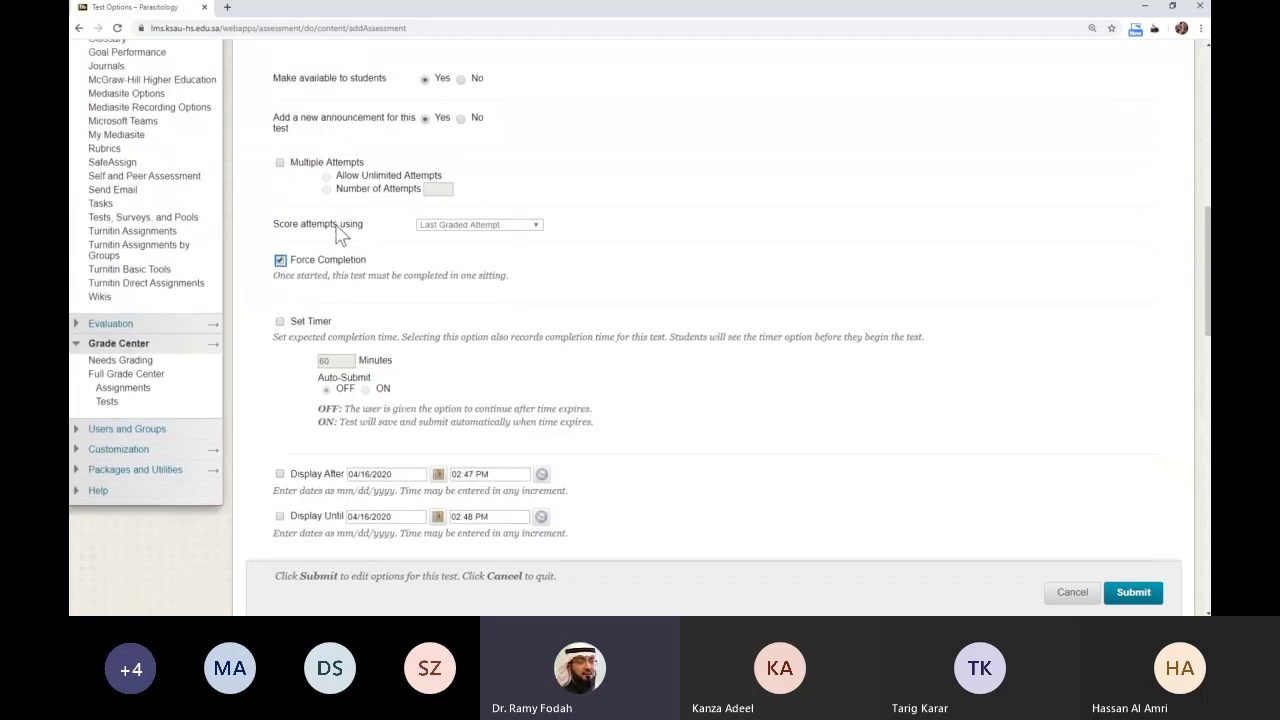
- Enable the test timer and switch Auto-Submit on so the test submits when time expires
{"action": "scroll", "coordinate": [345, 235], "scroll_direction": "down", "scroll_amount": 1}
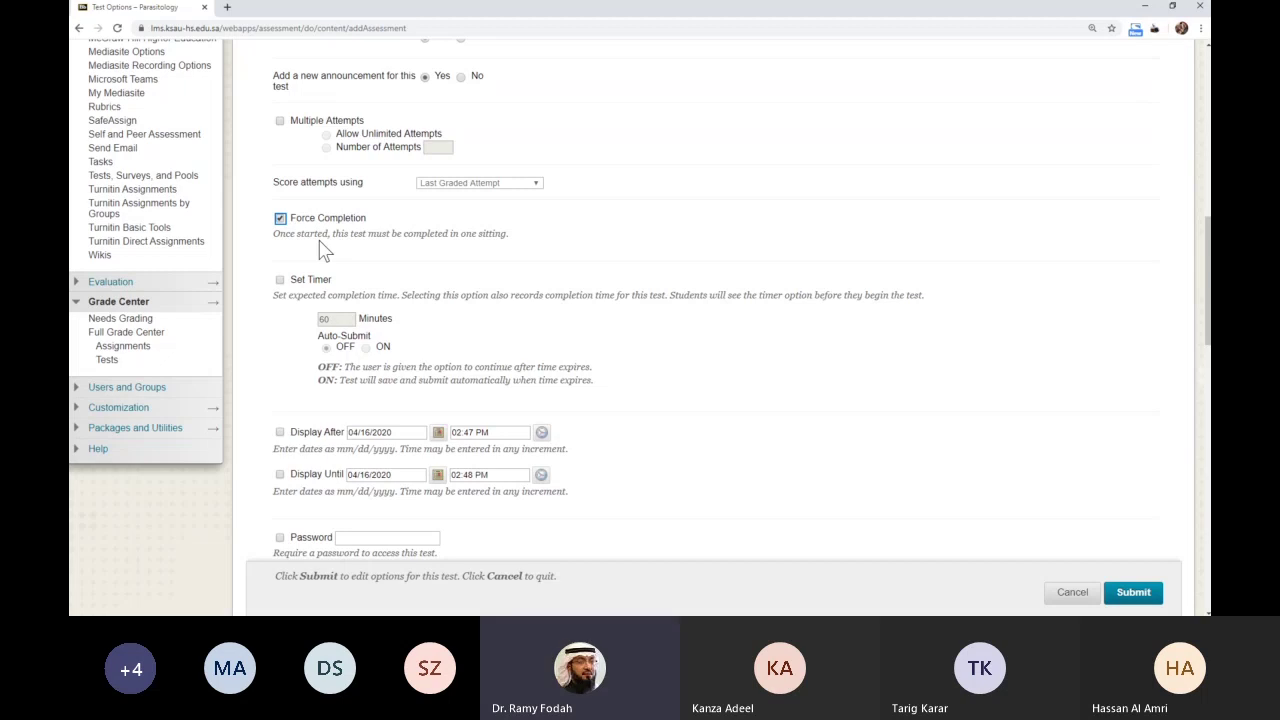
{"action": "left_click", "coordinate": [280, 279]}
{"action": "scroll", "coordinate": [343, 150], "scroll_direction": "down", "scroll_amount": 4}
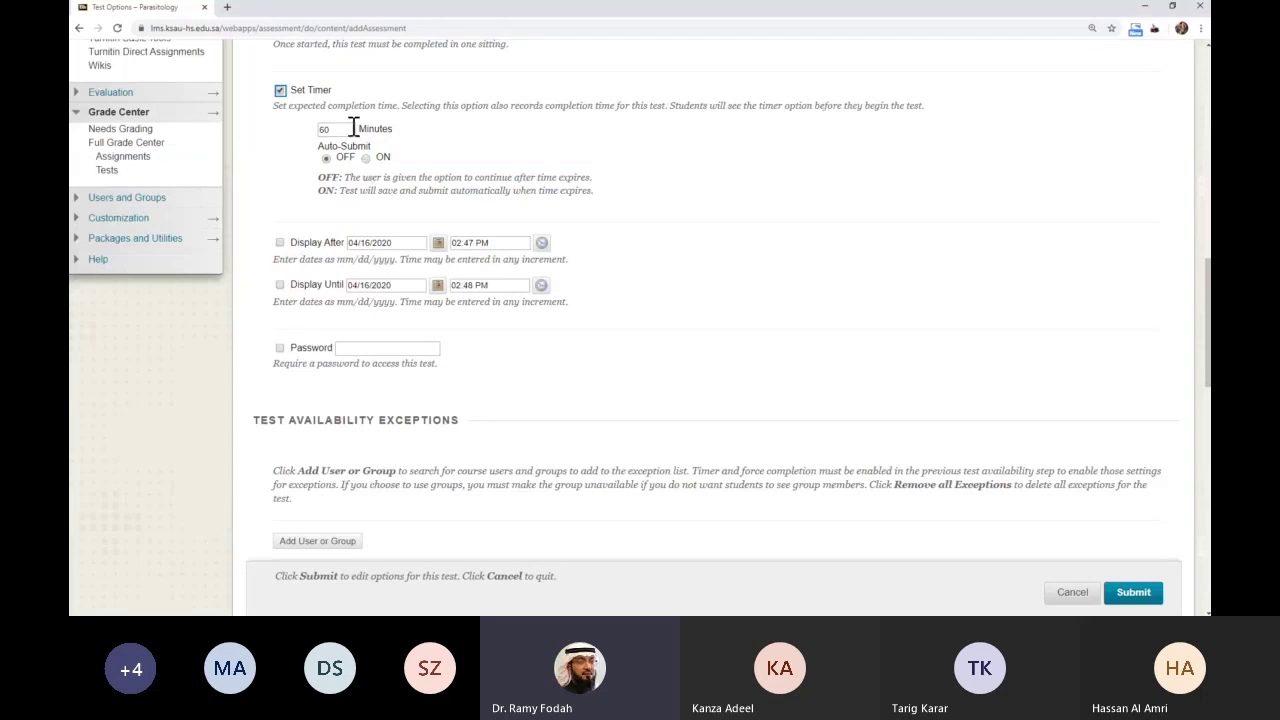
{"action": "left_click", "coordinate": [366, 158]}
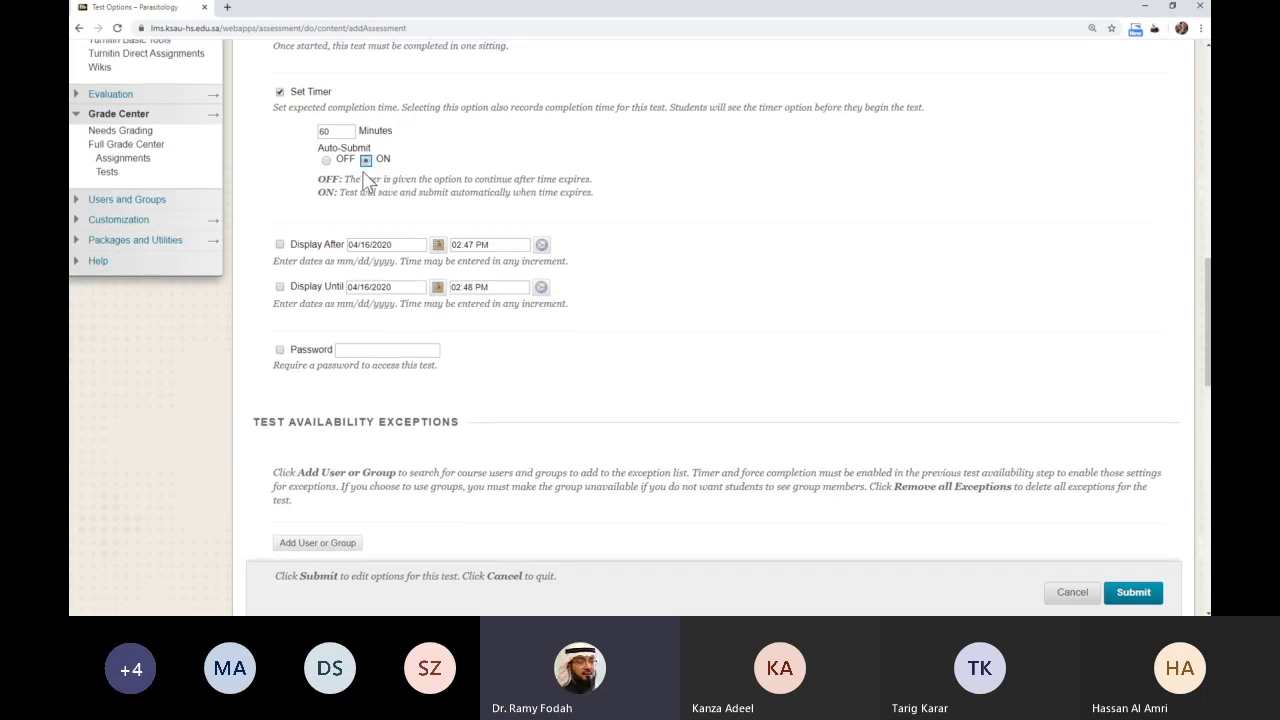
{"action": "scroll", "coordinate": [368, 182], "scroll_direction": "up", "scroll_amount": 1}
{"action": "scroll", "coordinate": [363, 180], "scroll_direction": "up", "scroll_amount": 2}
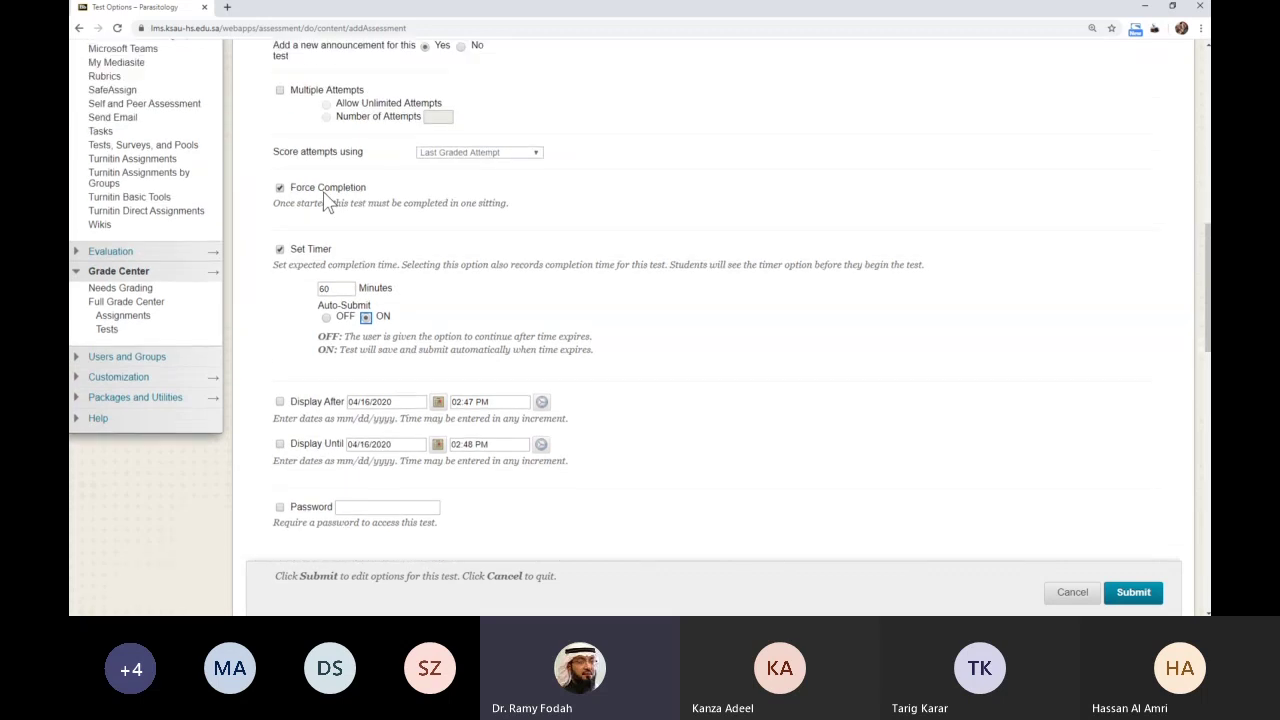
- Set the test to display after 04/22/2020 at 02:00 PM
{"action": "scroll", "coordinate": [330, 200], "scroll_direction": "up", "scroll_amount": 1}
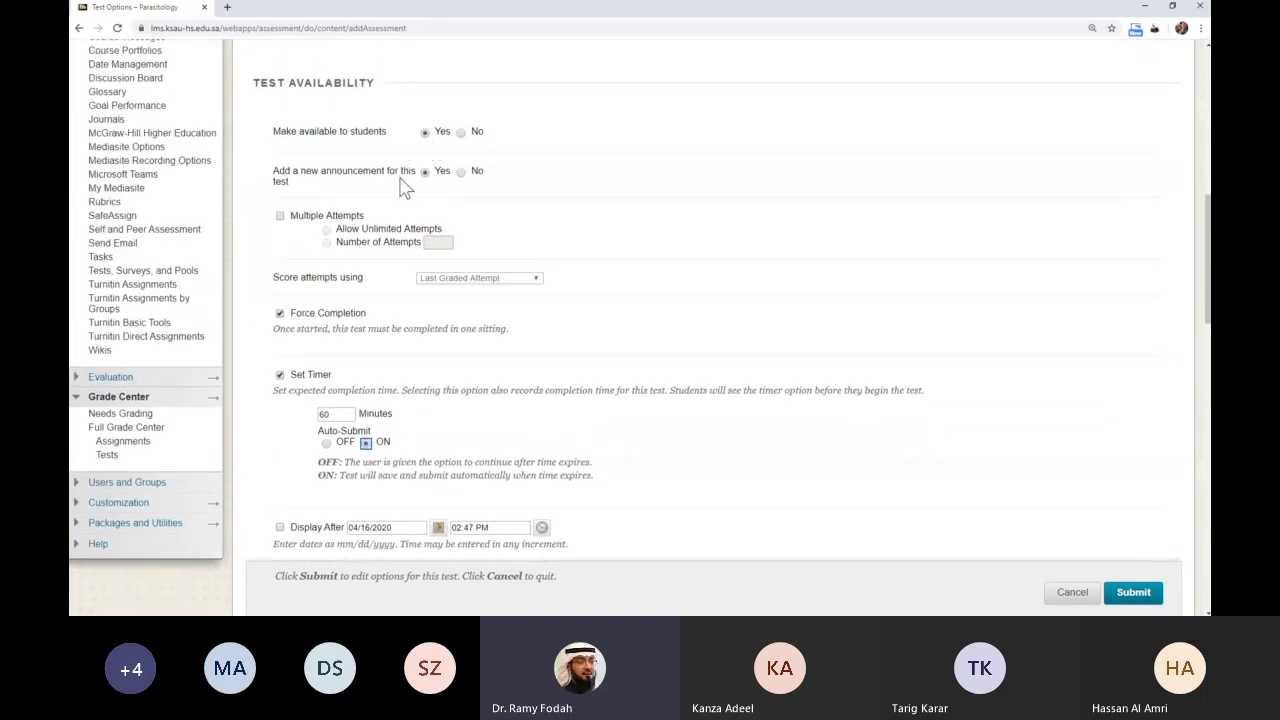
{"action": "scroll", "coordinate": [403, 190], "scroll_direction": "down", "scroll_amount": 2}
{"action": "scroll", "coordinate": [401, 189], "scroll_direction": "down", "scroll_amount": 1}
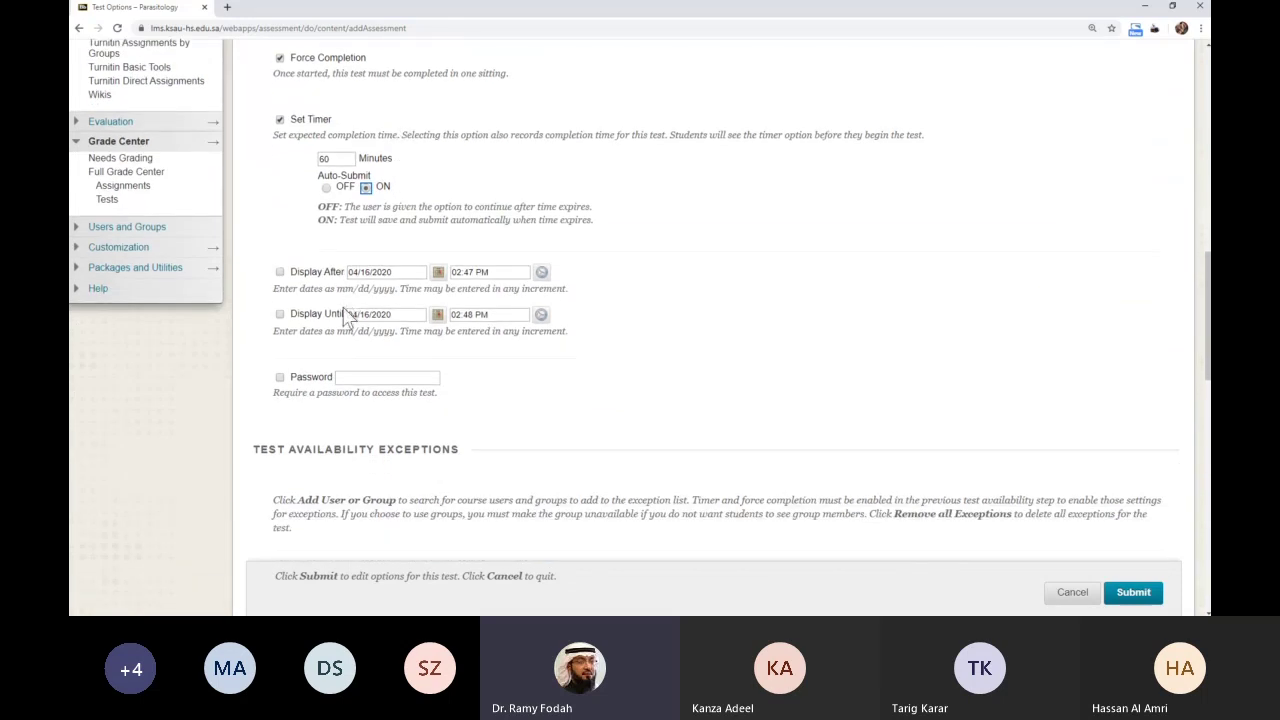
{"action": "scroll", "coordinate": [337, 289], "scroll_direction": "down", "scroll_amount": 1}
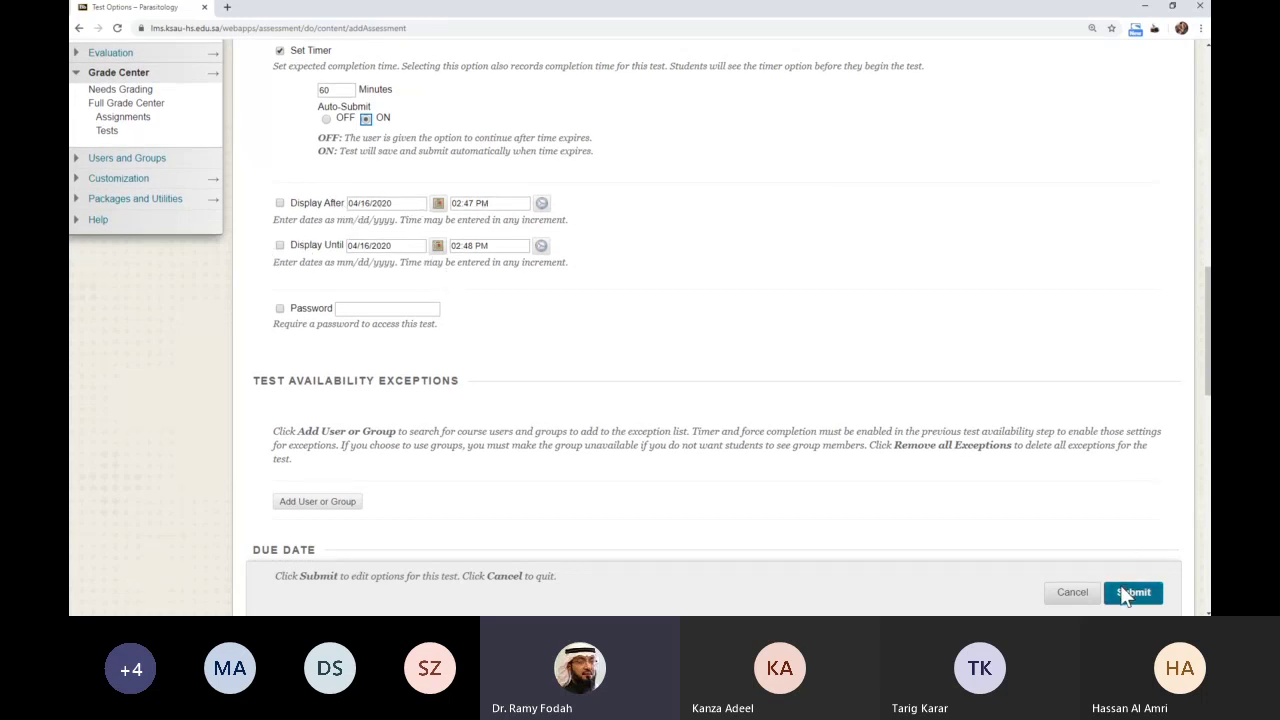
{"action": "scroll", "coordinate": [917, 394], "scroll_direction": "up", "scroll_amount": 1}
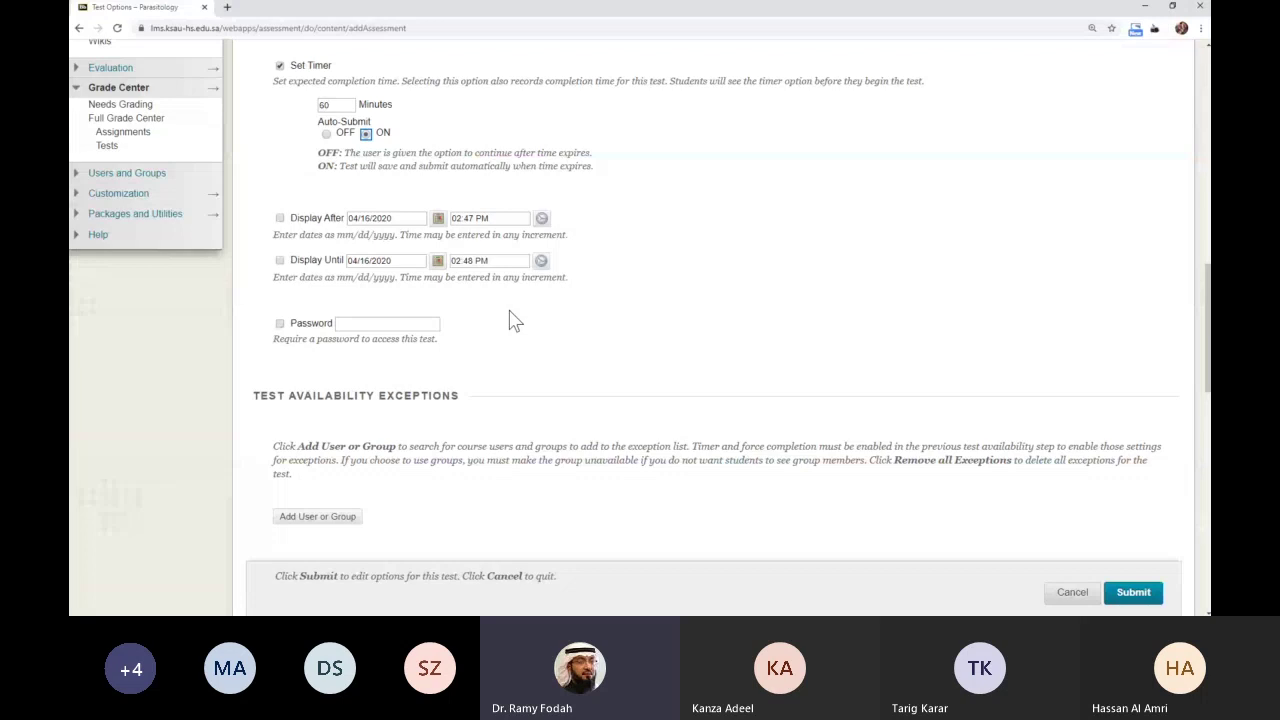
{"action": "left_click", "coordinate": [438, 218]}
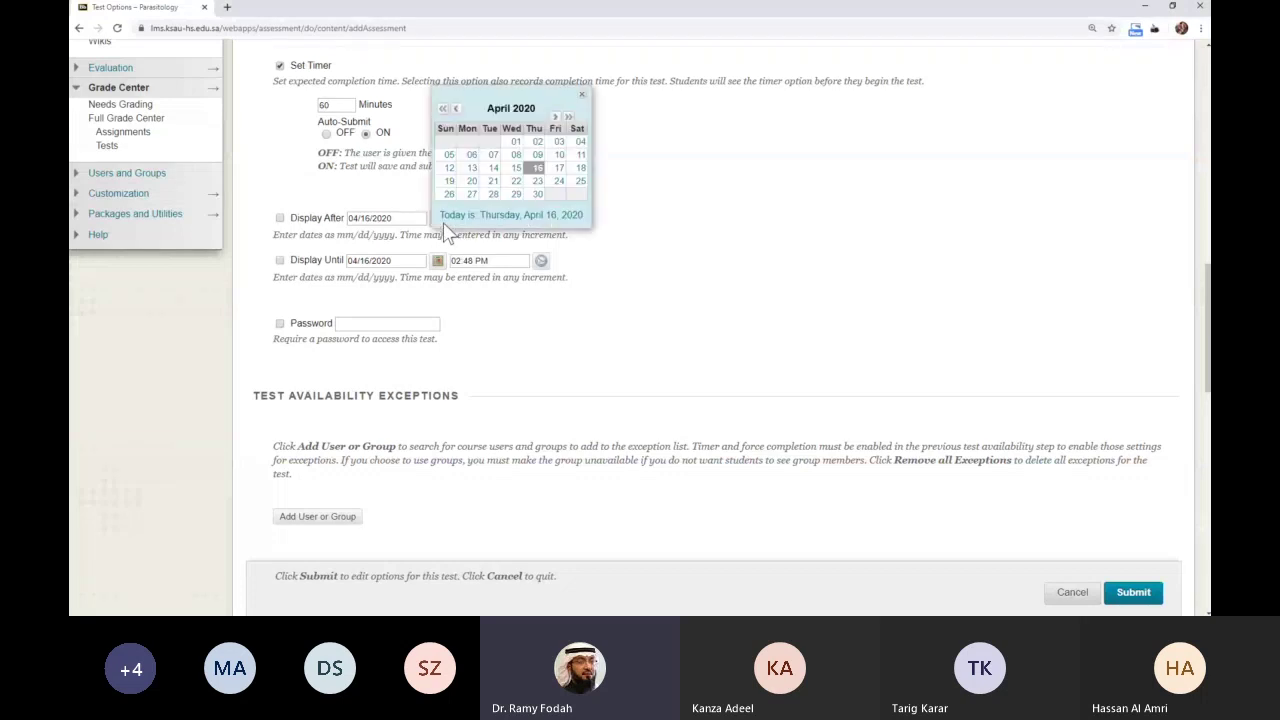
{"action": "left_click", "coordinate": [515, 181]}
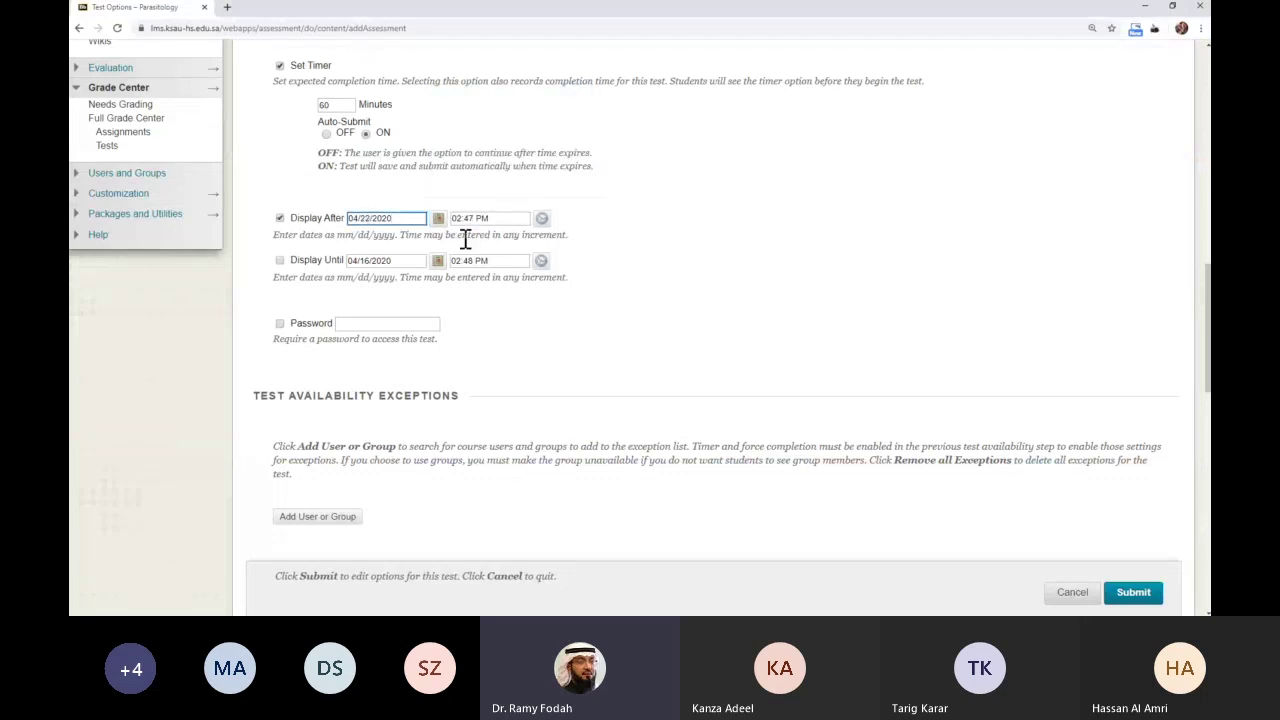
{"action": "left_click", "coordinate": [541, 218]}
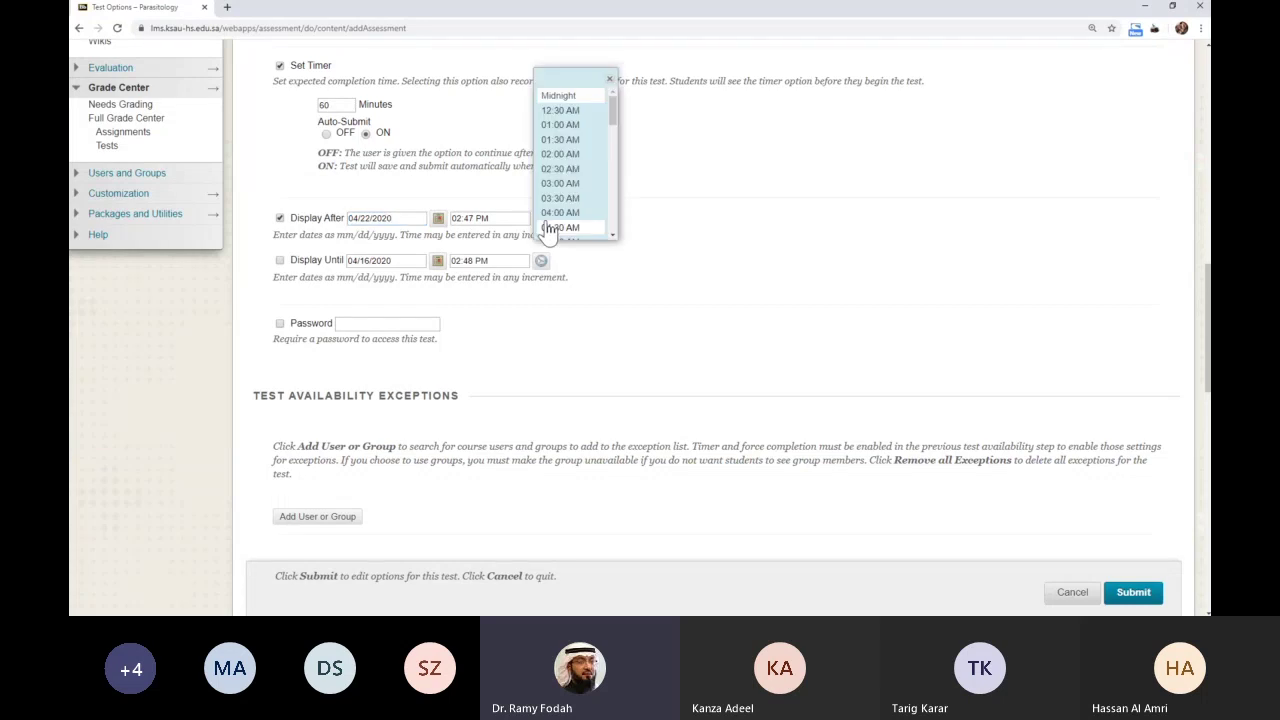
{"action": "left_click_drag", "start_coordinate": [613, 112], "coordinate": [620, 205]}
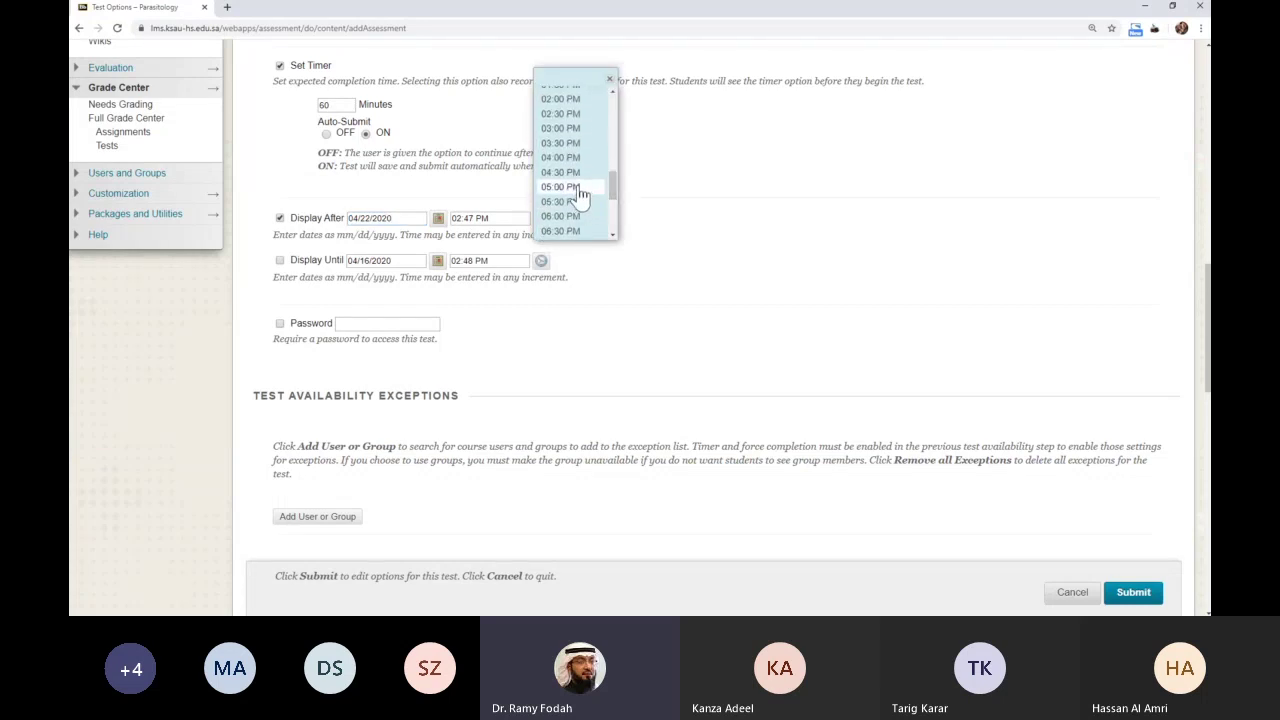
{"action": "left_click", "coordinate": [566, 99]}
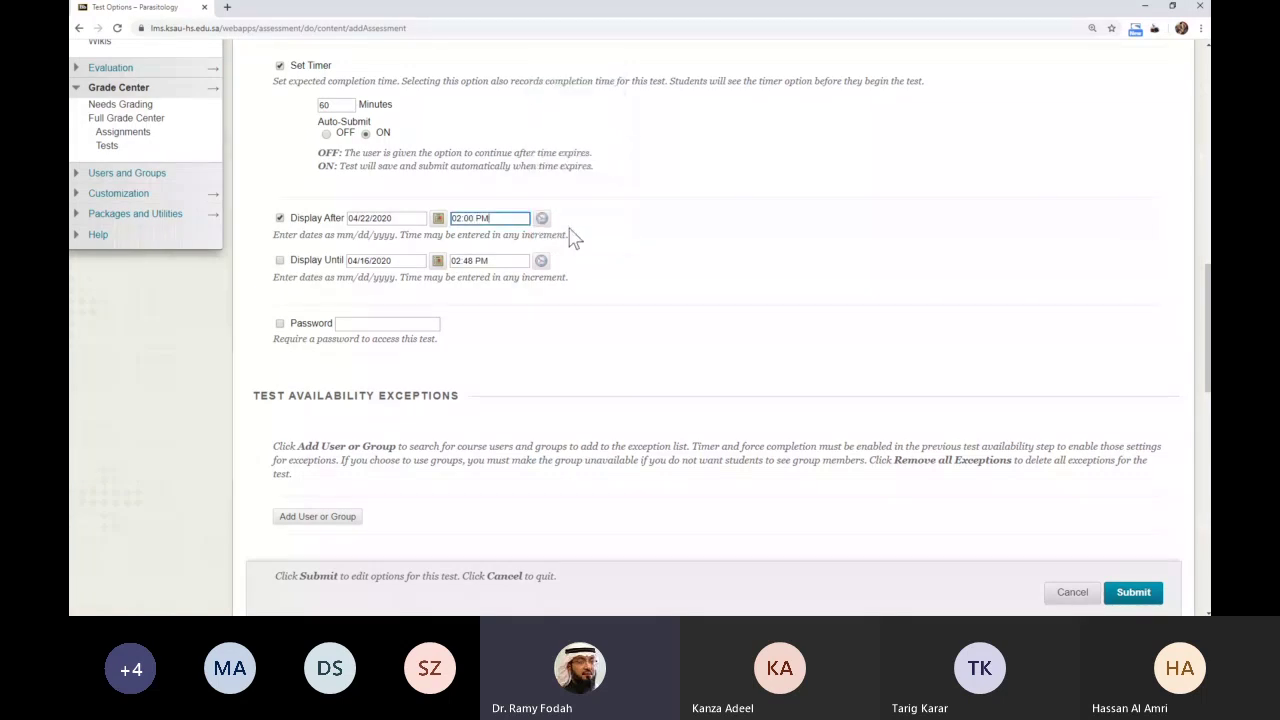
{"action": "left_click", "coordinate": [526, 305]}
- Enable the Display Until limit and set its date to 04/22/2020
{"action": "scroll", "coordinate": [288, 278], "scroll_direction": "up", "scroll_amount": 1}
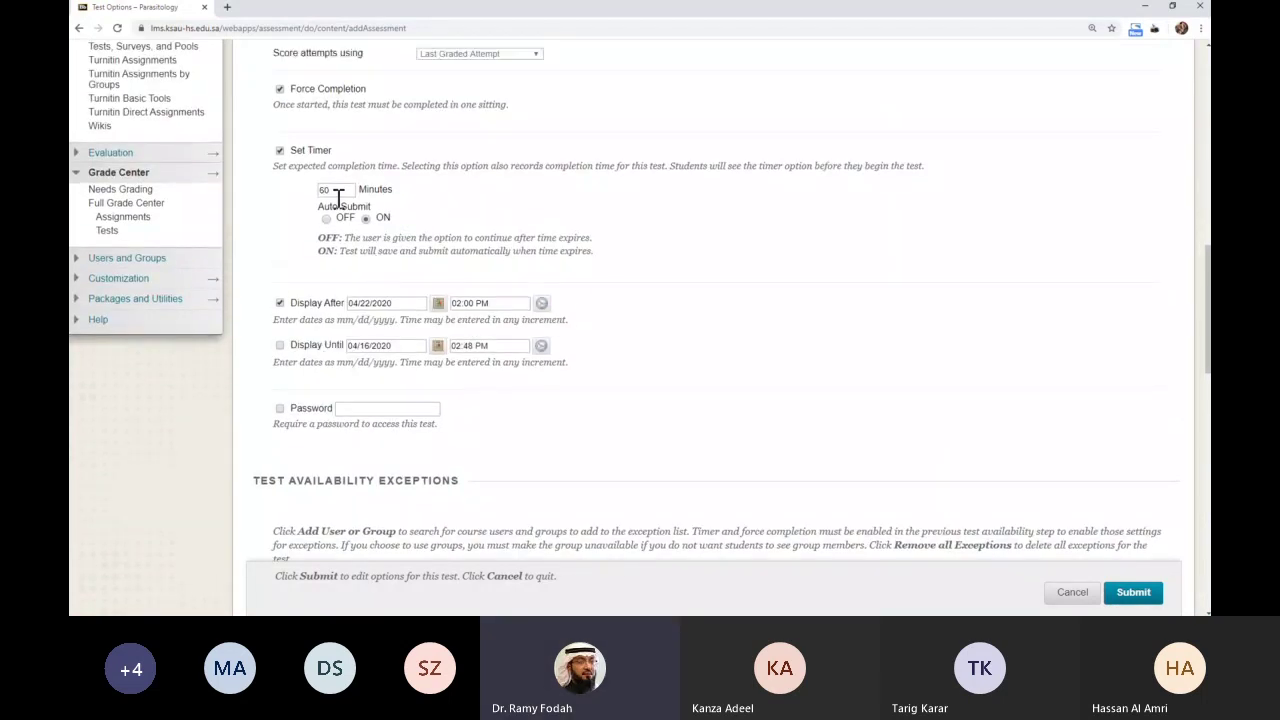
{"action": "scroll", "coordinate": [455, 275], "scroll_direction": "down", "scroll_amount": 1}
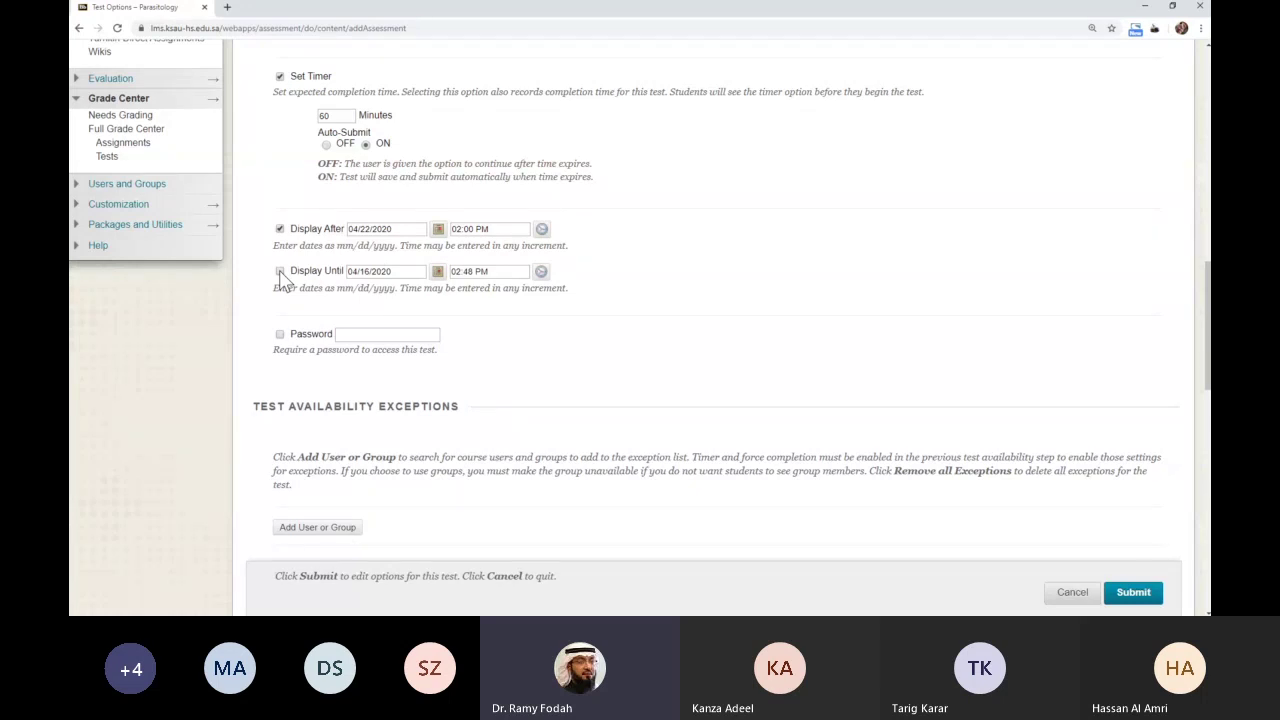
{"action": "left_click", "coordinate": [280, 272]}
{"action": "left_click", "coordinate": [437, 271]}
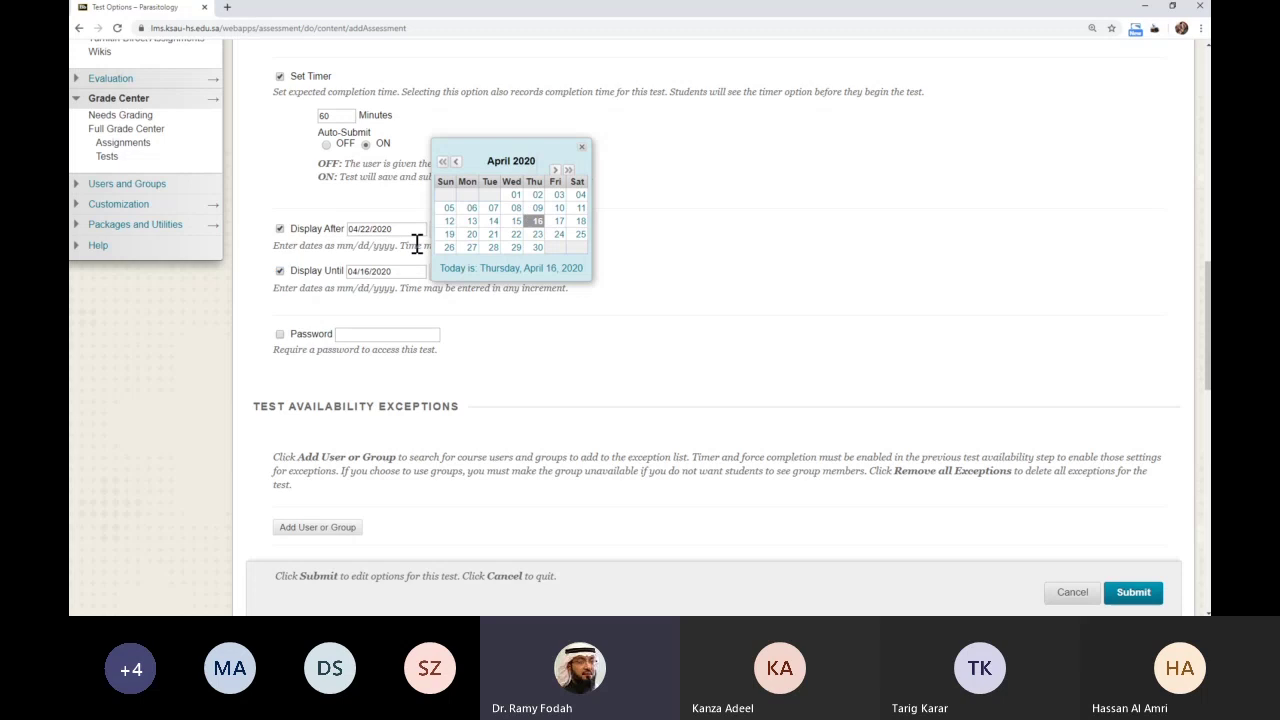
{"action": "left_click", "coordinate": [516, 235]}
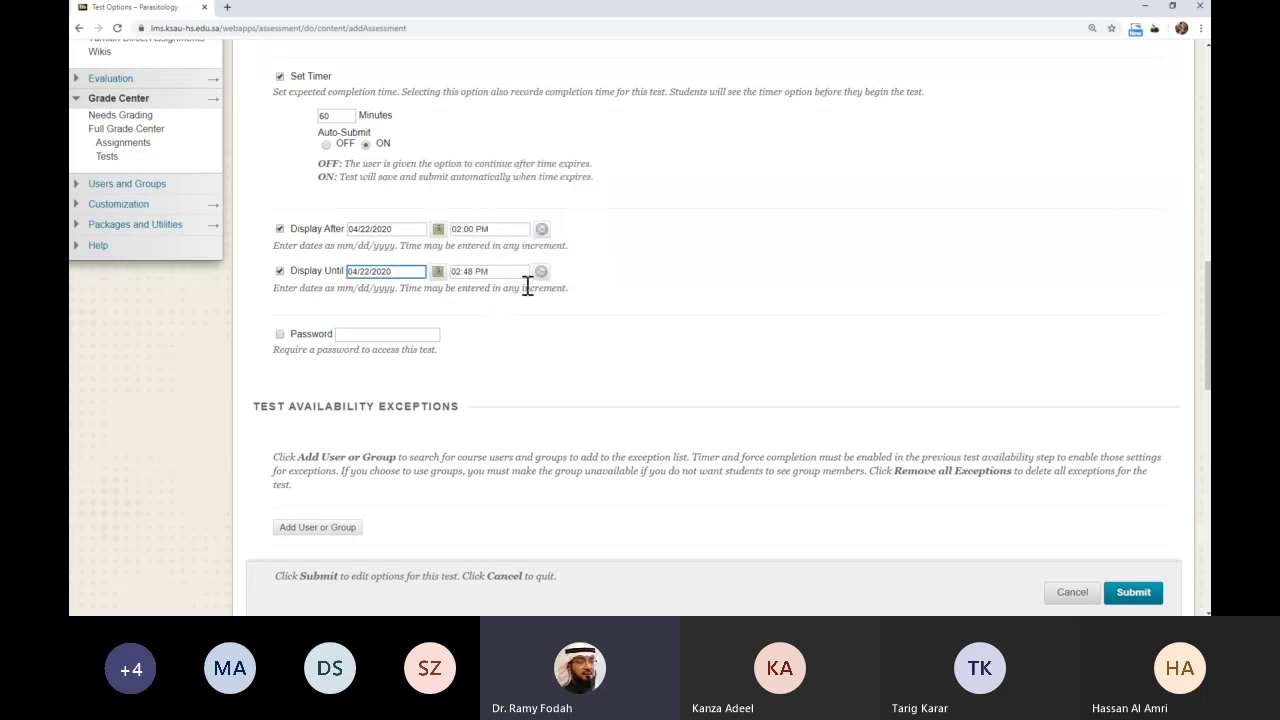
- Set the Display Until time to 02:15 AM
{"action": "left_click", "coordinate": [541, 272]}
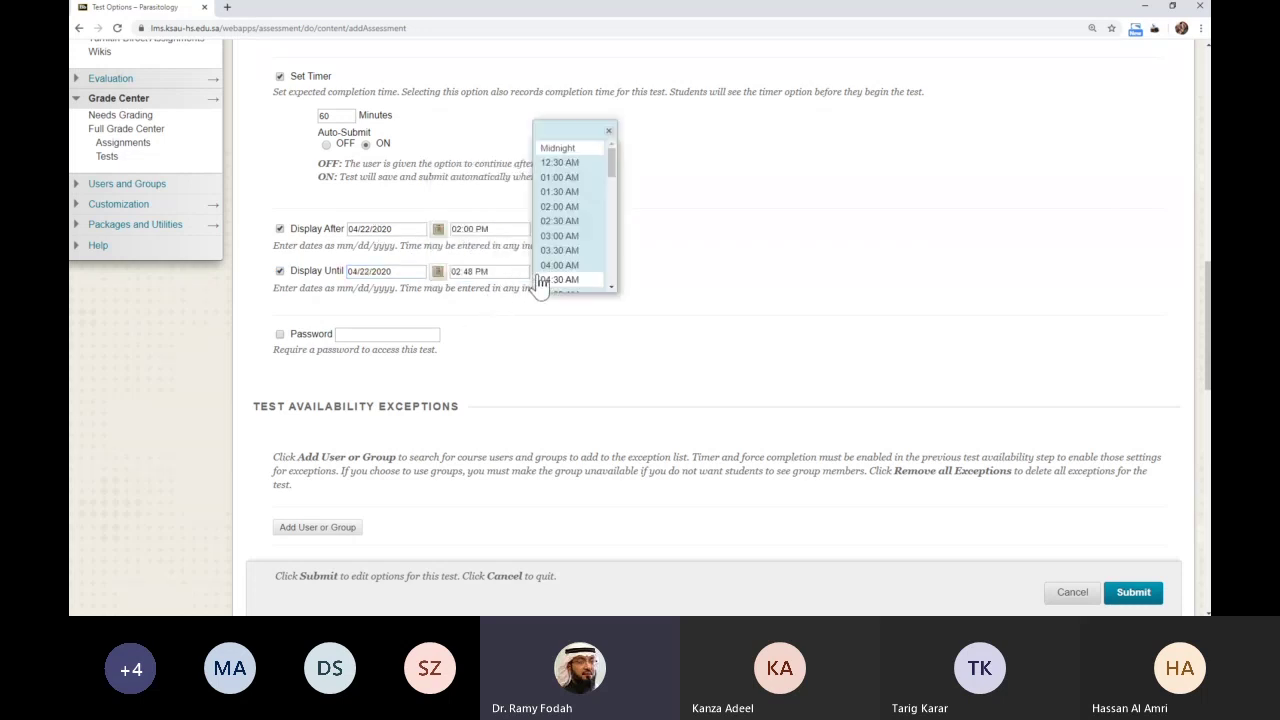
{"action": "left_click", "coordinate": [590, 205]}
{"action": "left_click", "coordinate": [474, 268]}
{"action": "key", "text": "BackSpace"}
{"action": "key", "text": "BackSpace"}
{"action": "type", "text": "1"}
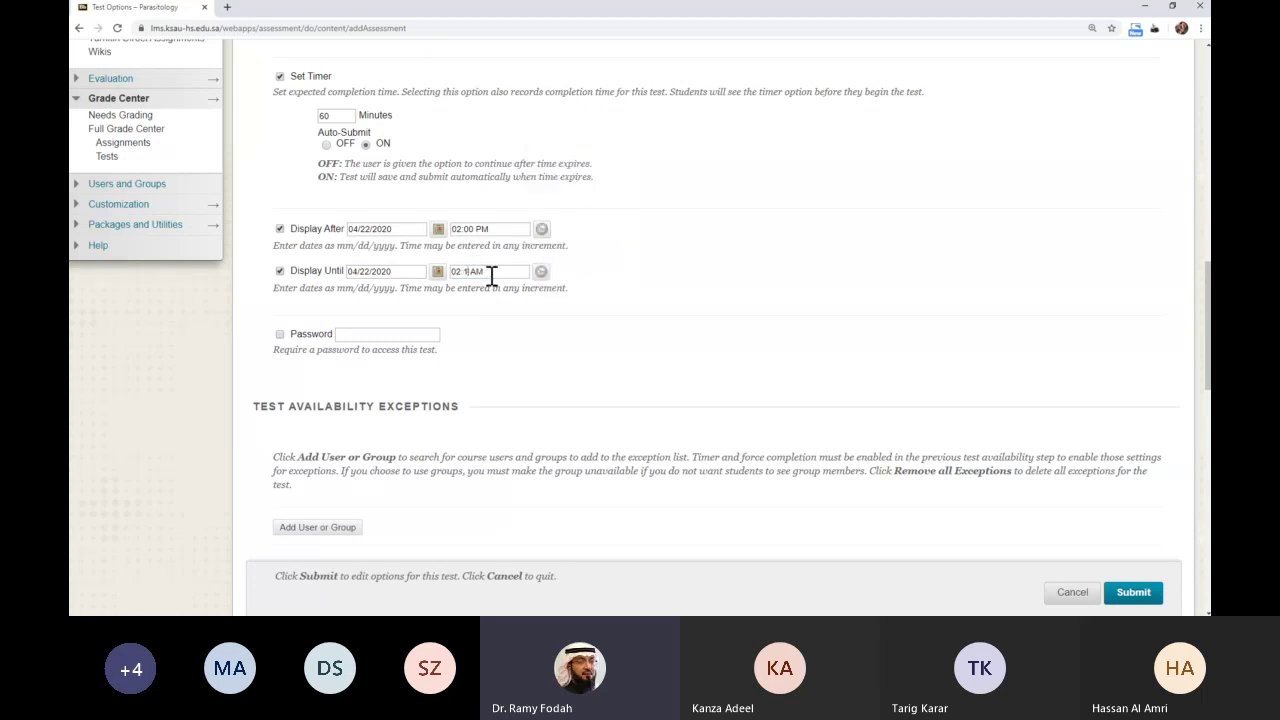
{"action": "type", "text": "5"}
{"action": "scroll", "coordinate": [491, 300], "scroll_direction": "up", "scroll_amount": 1}
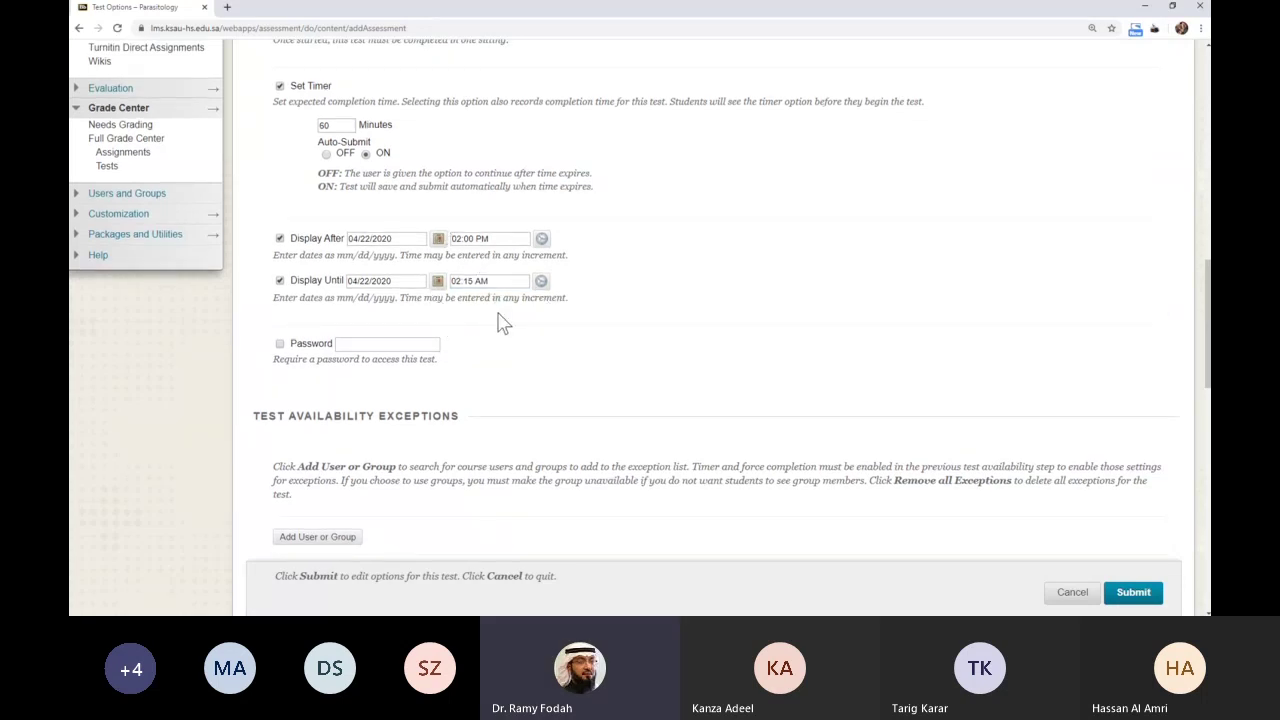
{"action": "scroll", "coordinate": [520, 333], "scroll_direction": "down", "scroll_amount": 2}
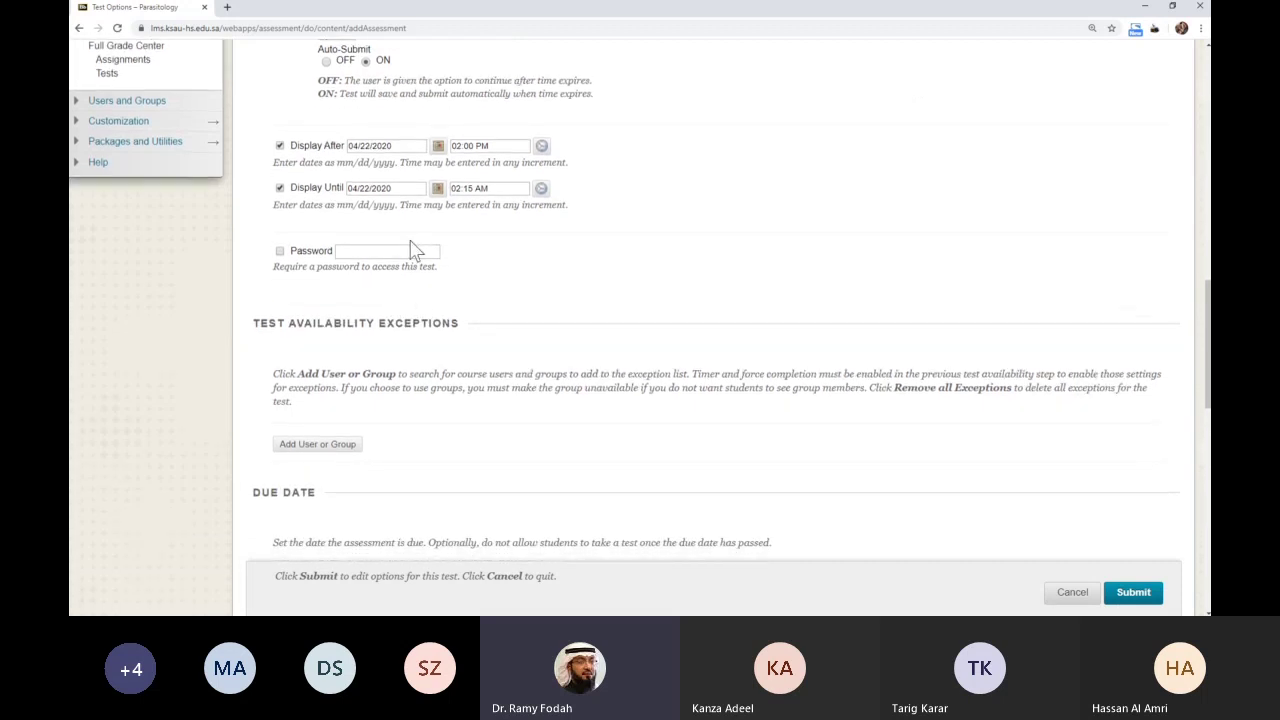
{"action": "scroll", "coordinate": [355, 295], "scroll_direction": "down", "scroll_amount": 1}
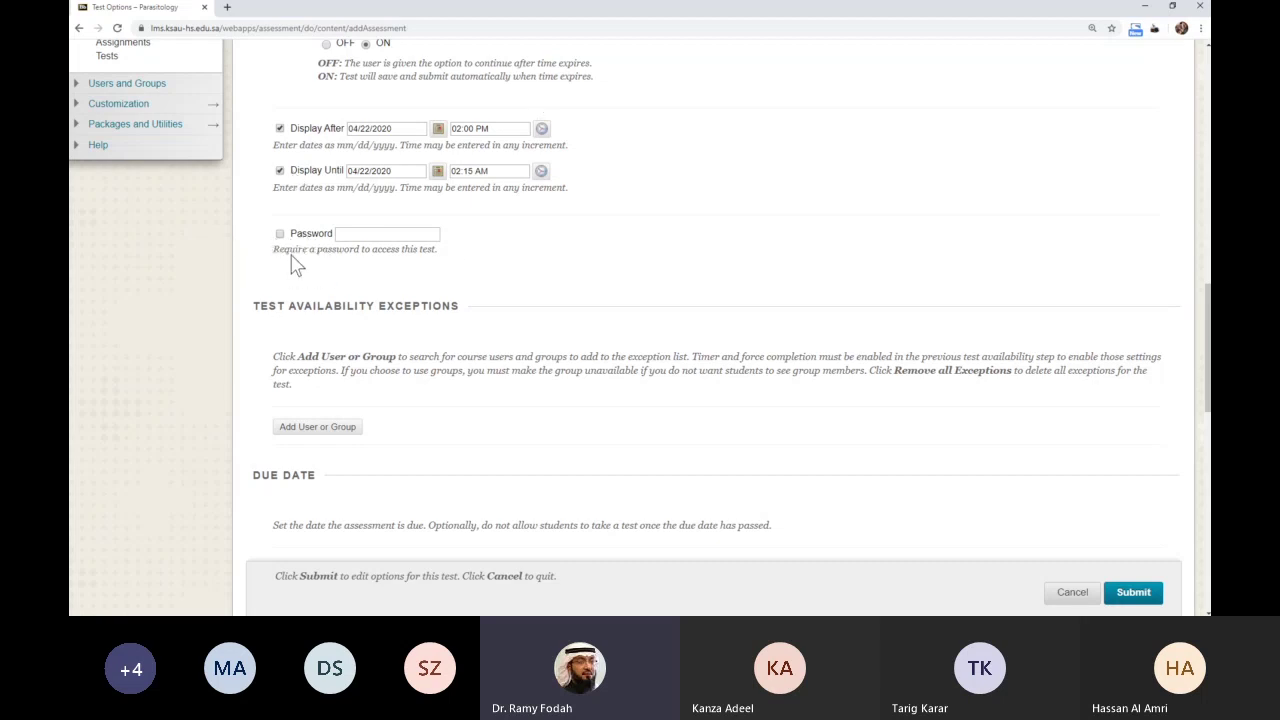
{"action": "left_click", "coordinate": [280, 234]}
{"action": "left_click", "coordinate": [352, 237]}
{"action": "left_click", "coordinate": [378, 234]}
{"action": "left_click", "coordinate": [280, 234]}
- Add two students to the test availability exceptions list
{"action": "scroll", "coordinate": [426, 329], "scroll_direction": "down", "scroll_amount": 2}
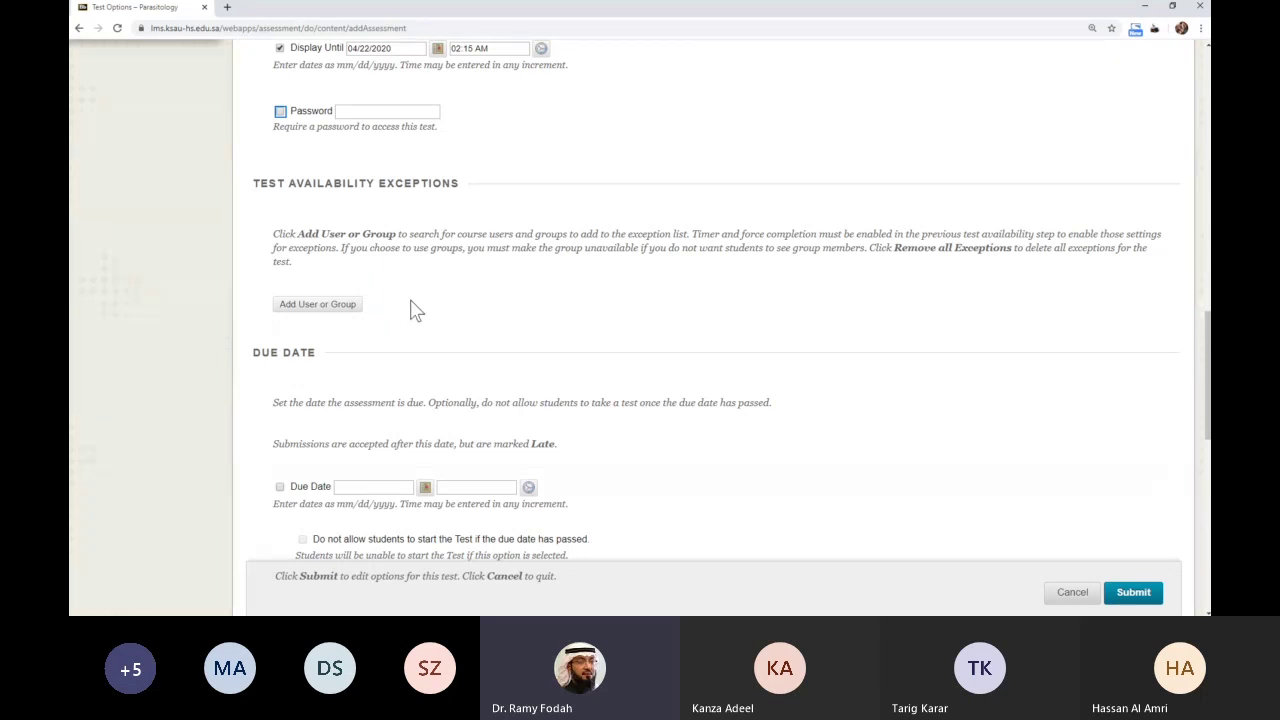
{"action": "left_click", "coordinate": [336, 313]}
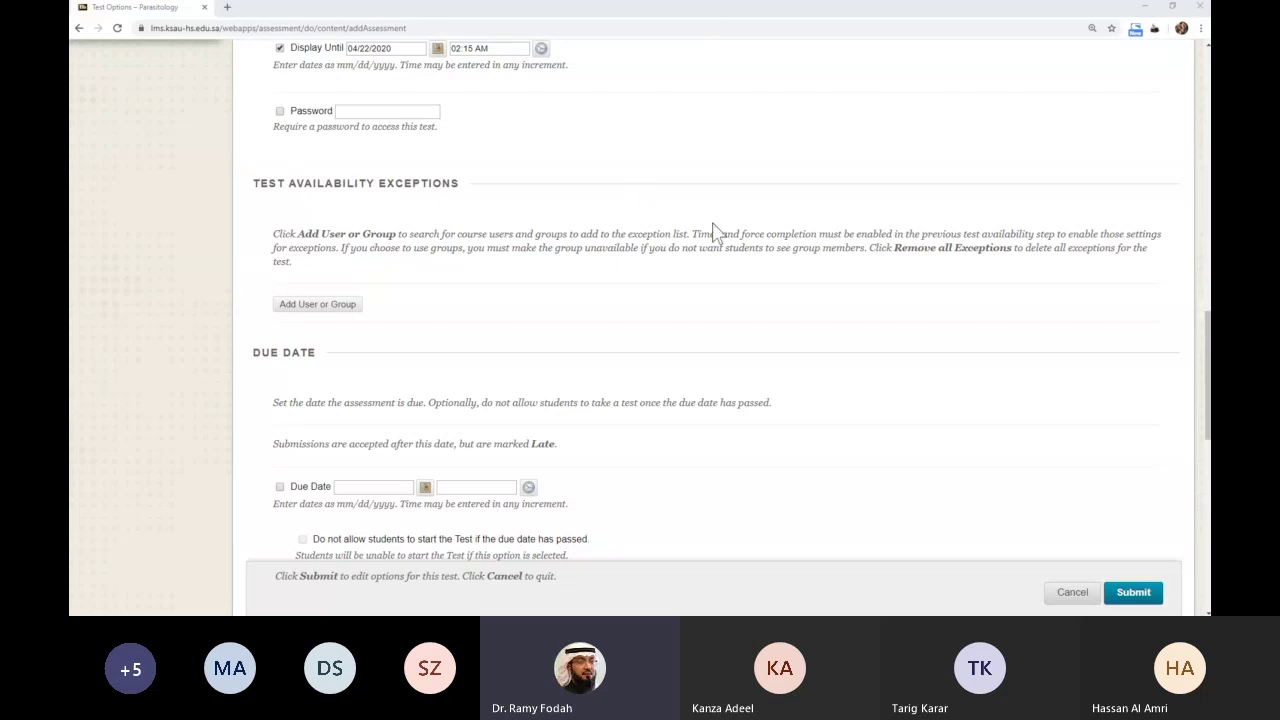
{"action": "left_click", "coordinate": [720, 546]}
{"action": "scroll", "coordinate": [690, 505], "scroll_direction": "down", "scroll_amount": 1}
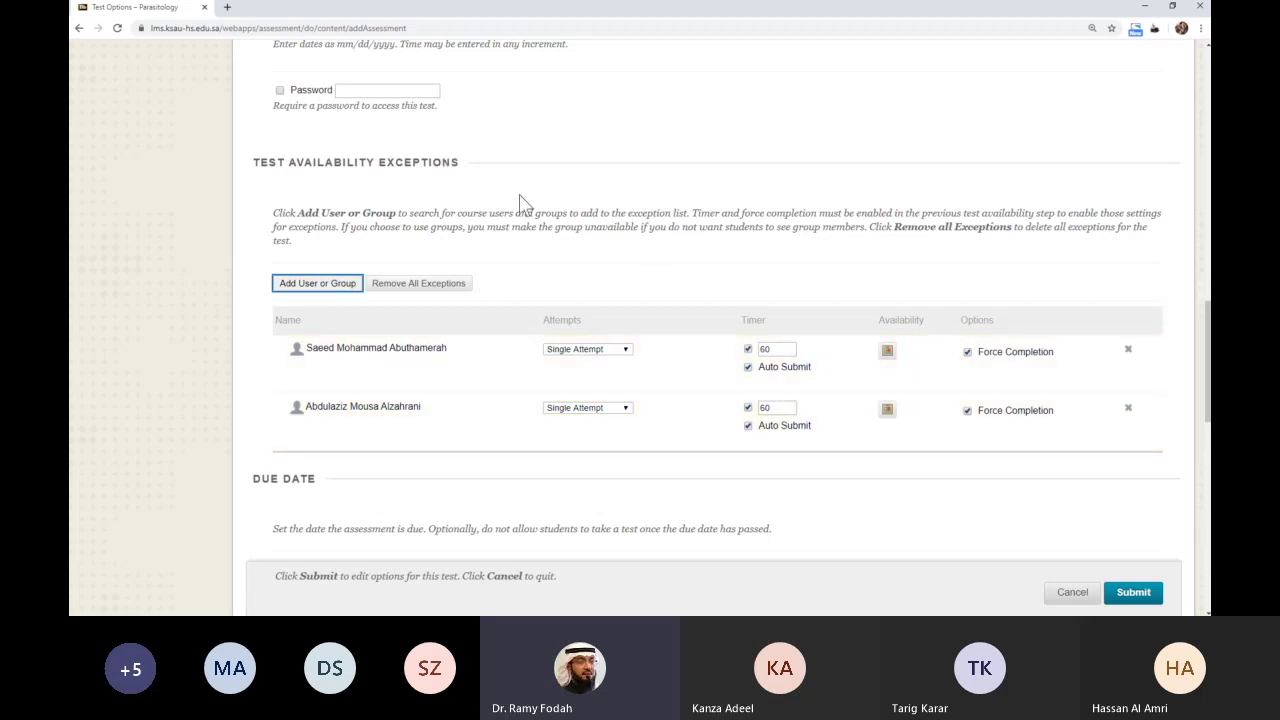
{"action": "scroll", "coordinate": [526, 206], "scroll_direction": "up", "scroll_amount": 2}
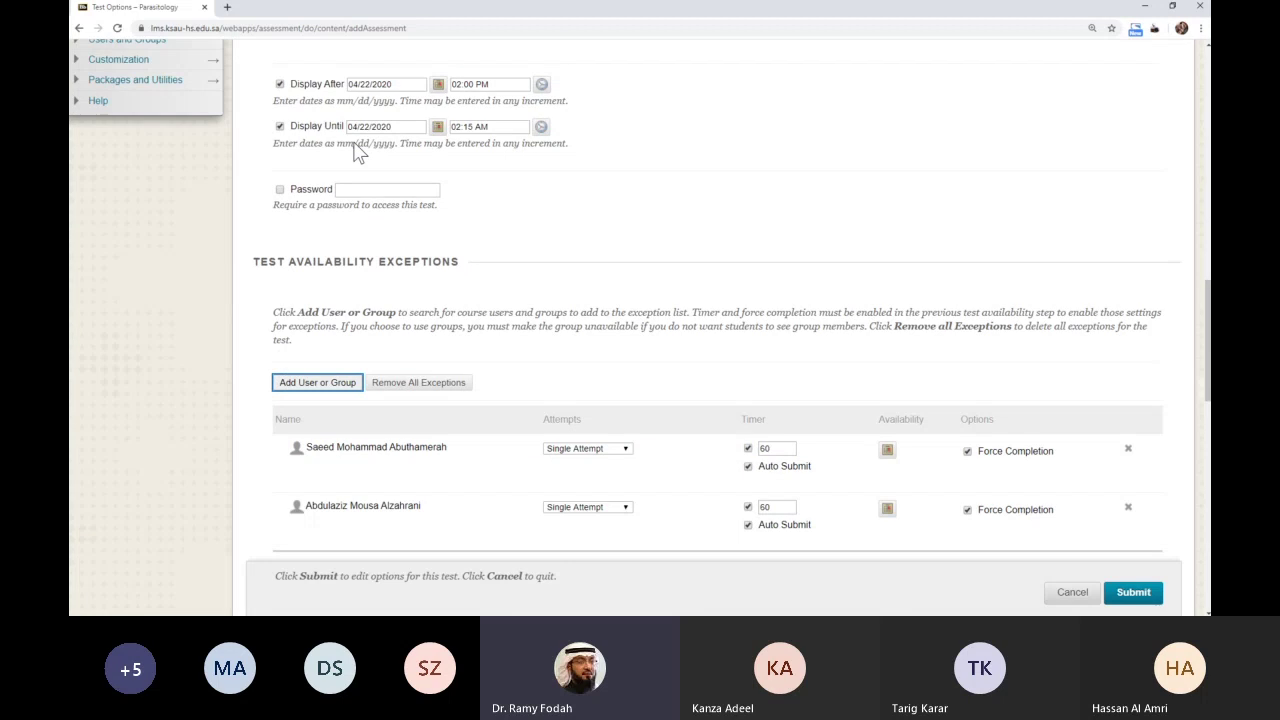
{"action": "scroll", "coordinate": [857, 500], "scroll_direction": "down", "scroll_amount": 2}
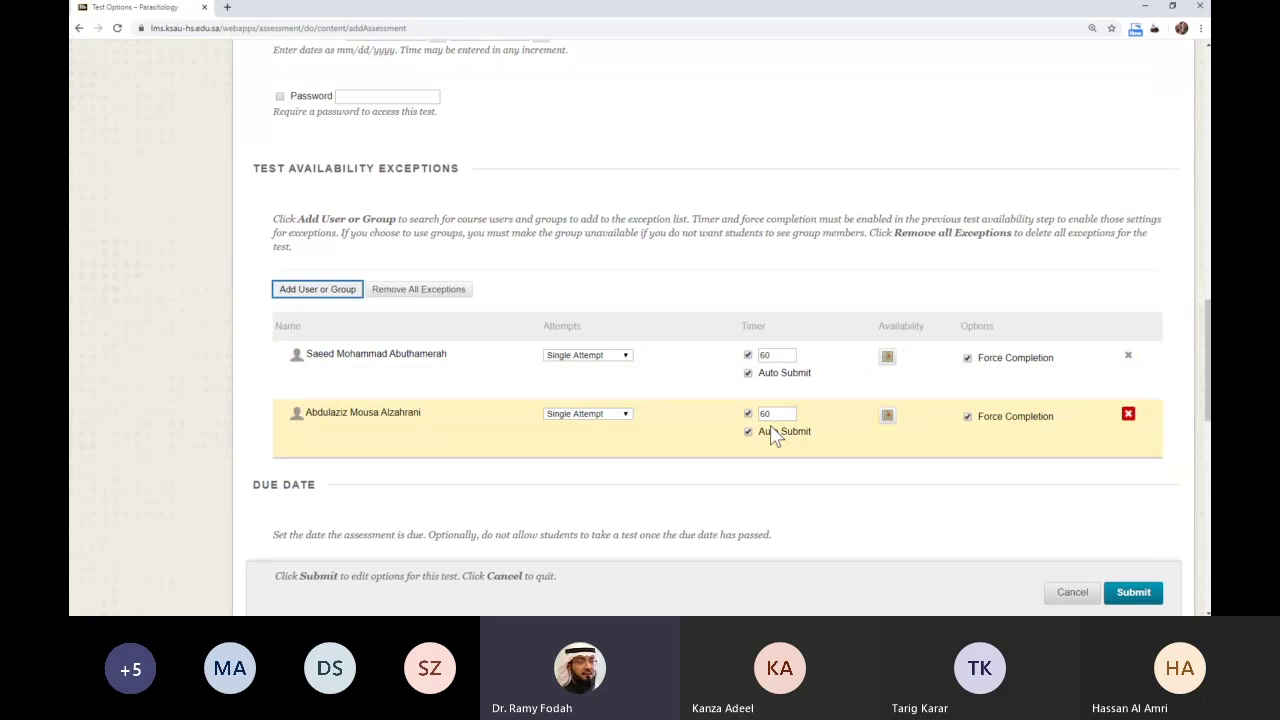
{"action": "double_click", "coordinate": [789, 358]}
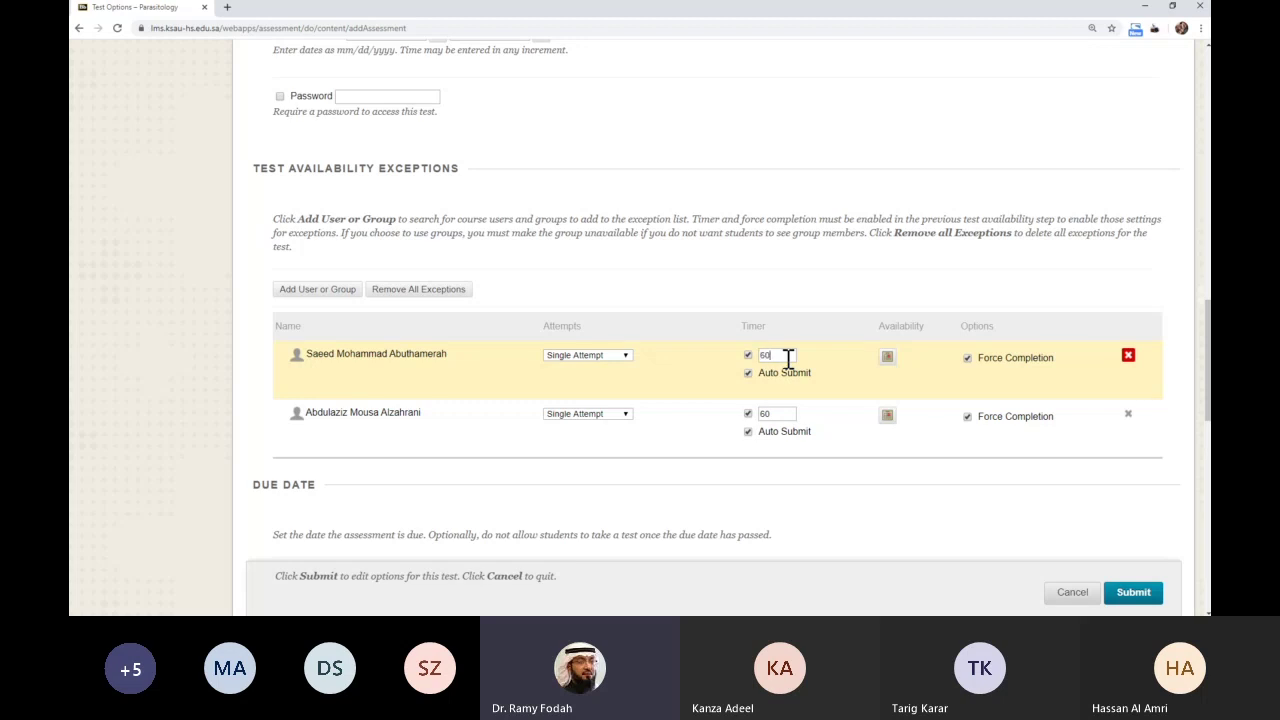
{"action": "left_click", "coordinate": [789, 357]}
- Change the Display Until time of the test to 02:15 PM
{"action": "scroll", "coordinate": [645, 222], "scroll_direction": "up", "scroll_amount": 1}
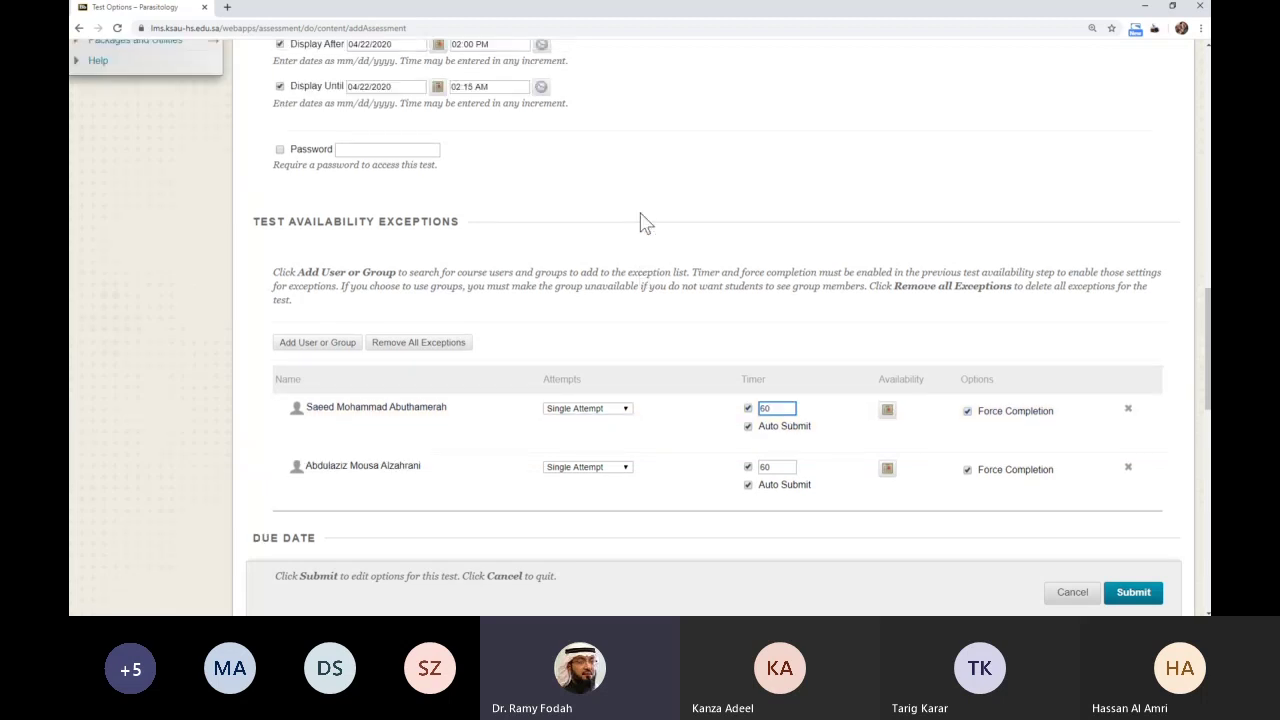
{"action": "scroll", "coordinate": [645, 222], "scroll_direction": "up", "scroll_amount": 1}
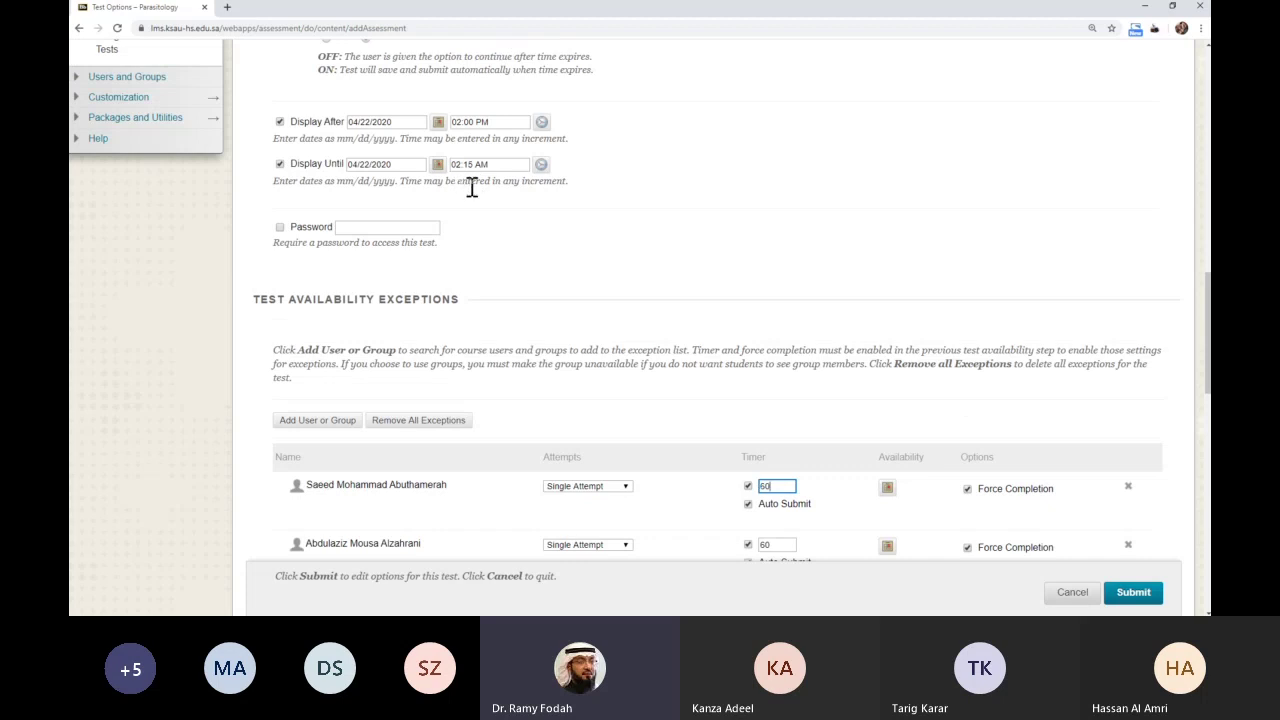
{"action": "left_click", "coordinate": [541, 165]}
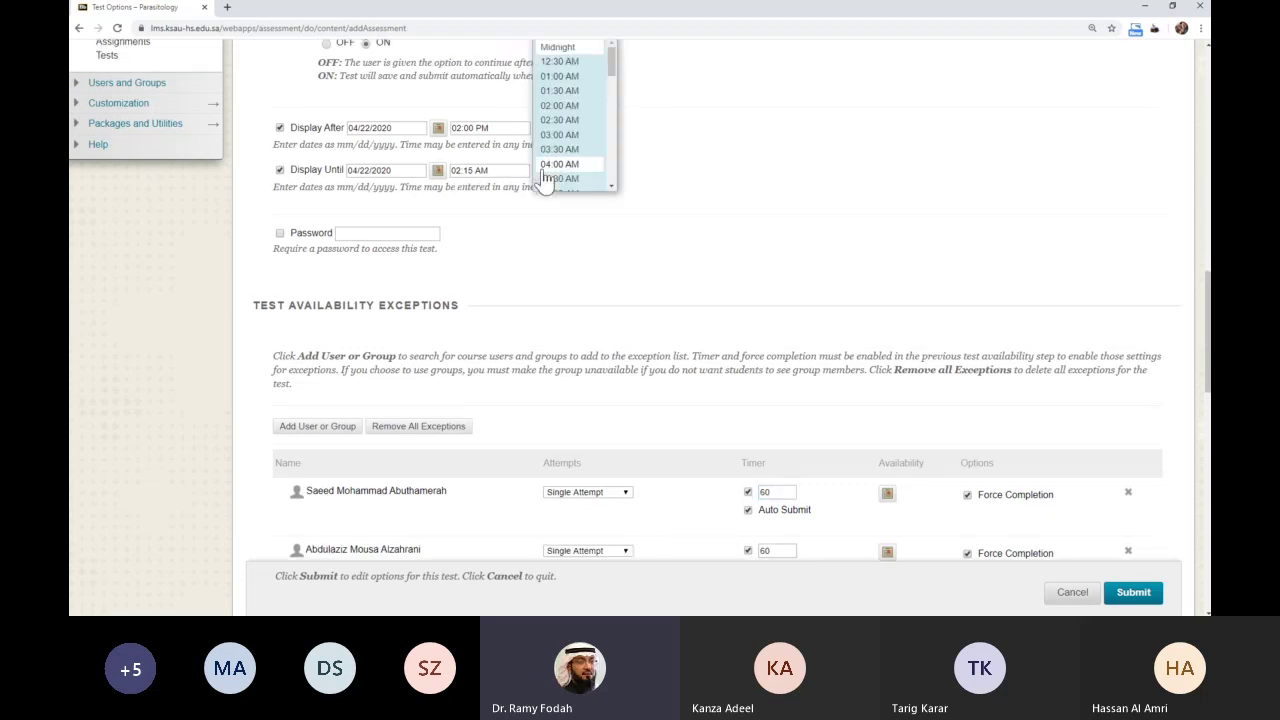
{"action": "left_click_drag", "start_coordinate": [612, 65], "coordinate": [616, 151]}
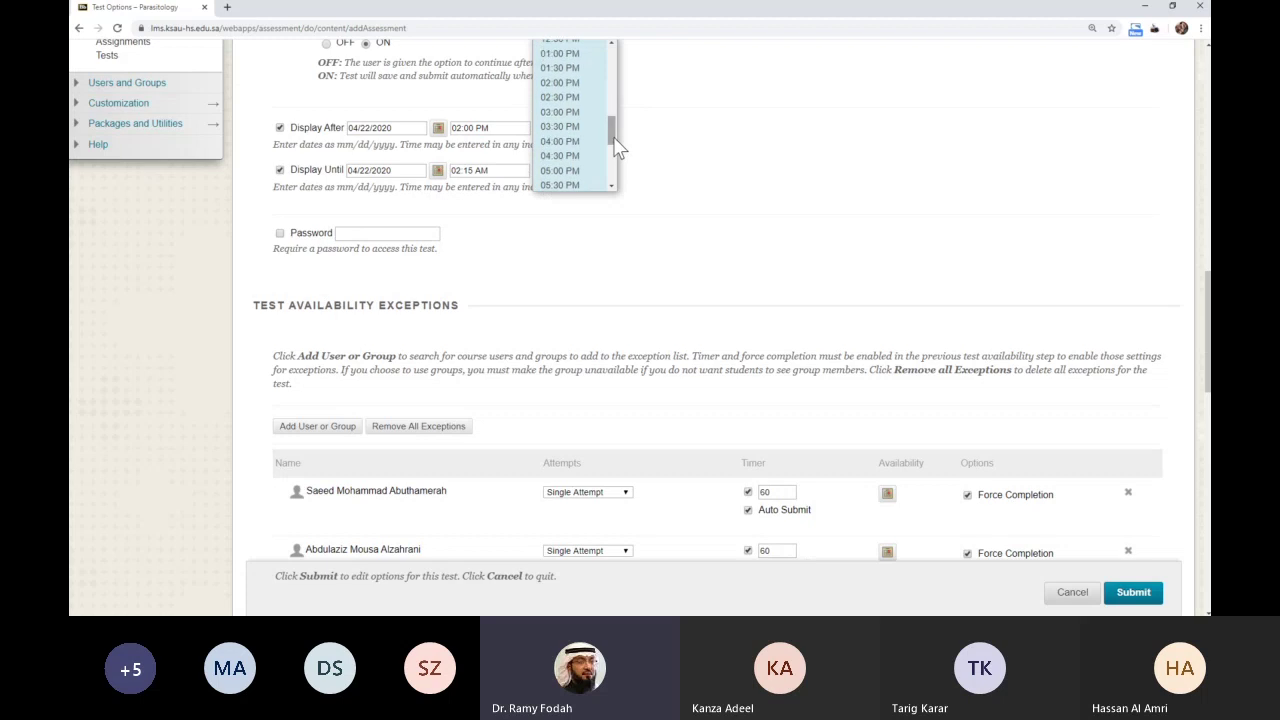
{"action": "left_click", "coordinate": [563, 82]}
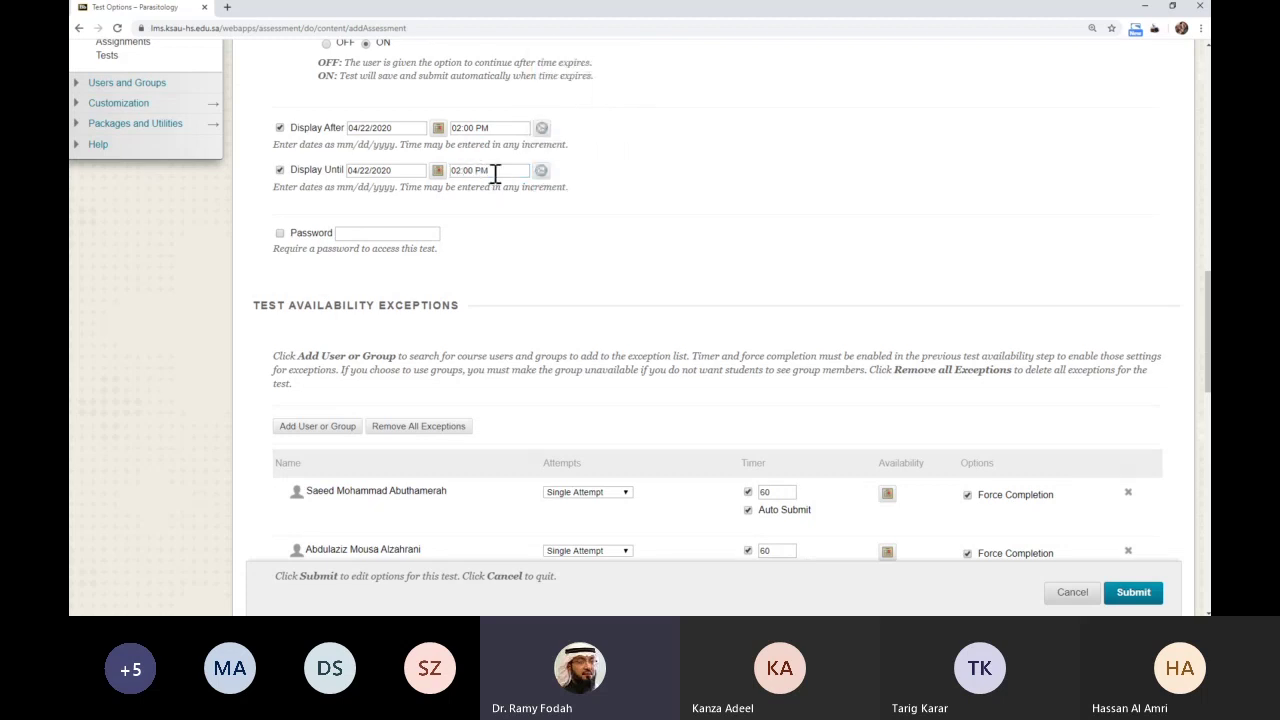
{"action": "key", "text": "BackSpace"}
{"action": "key", "text": "BackSpace"}
{"action": "key", "text": "BackSpace"}
{"action": "type", "text": "15"}
{"action": "scroll", "coordinate": [514, 234], "scroll_direction": "up", "scroll_amount": 1}
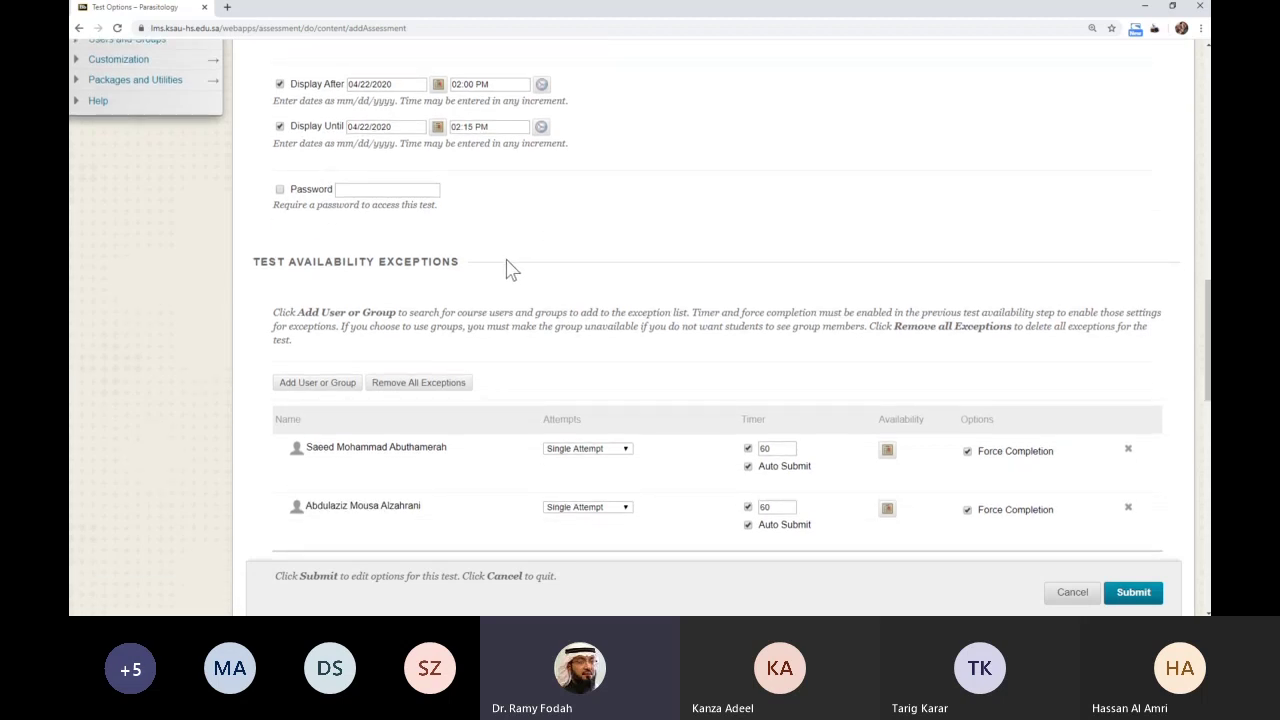
- Set the first listed student's exception availability to start after 04/22/2020 at 02:00 PM
{"action": "scroll", "coordinate": [506, 268], "scroll_direction": "down", "scroll_amount": 1}
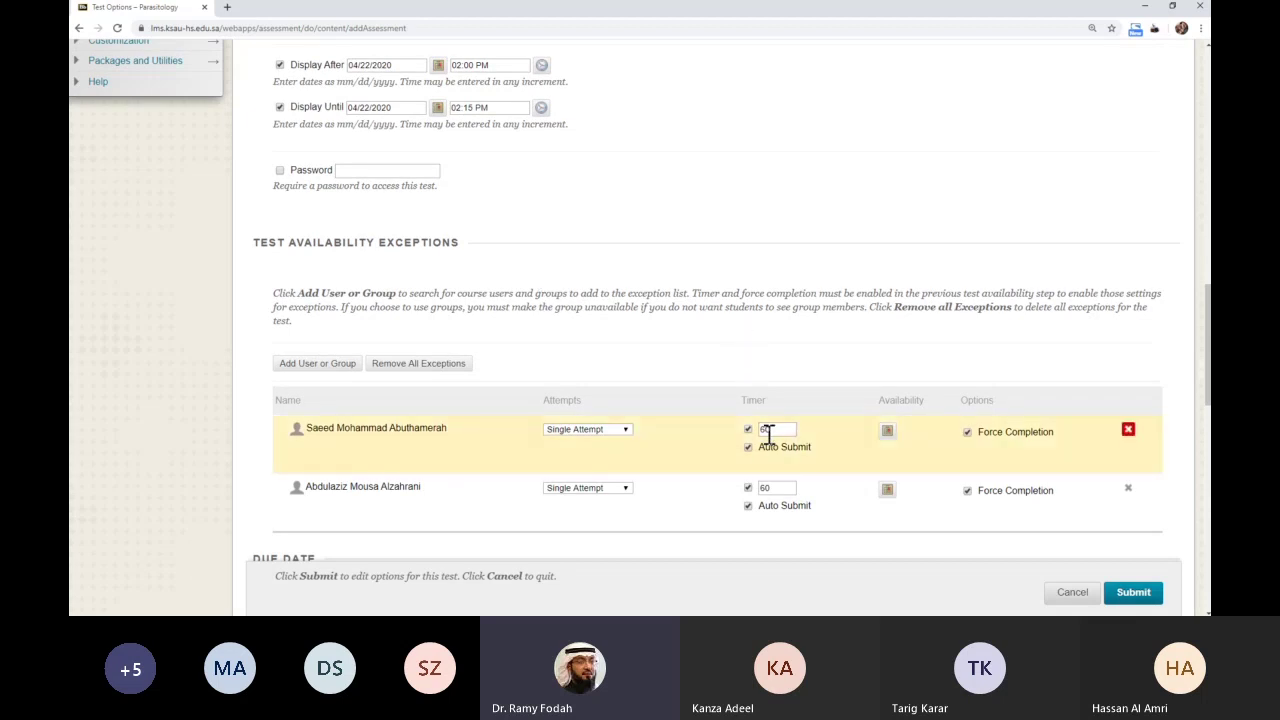
{"action": "left_click", "coordinate": [887, 431]}
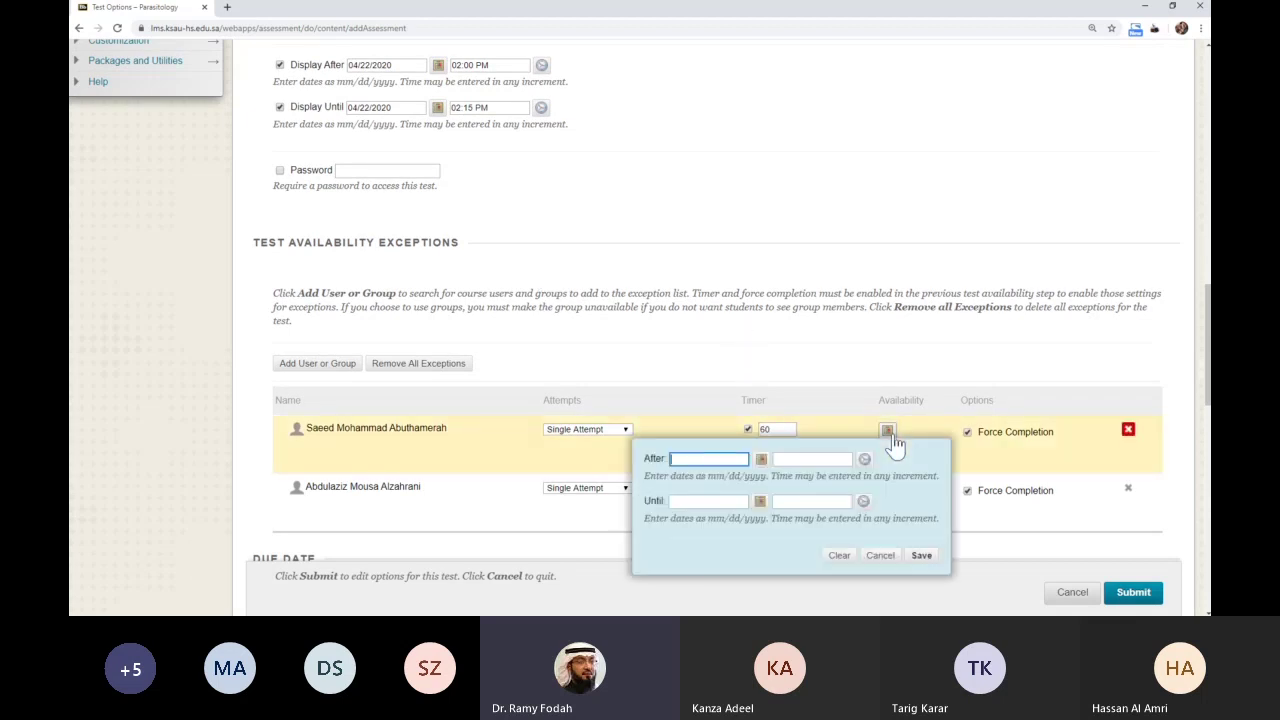
{"action": "left_click", "coordinate": [761, 458]}
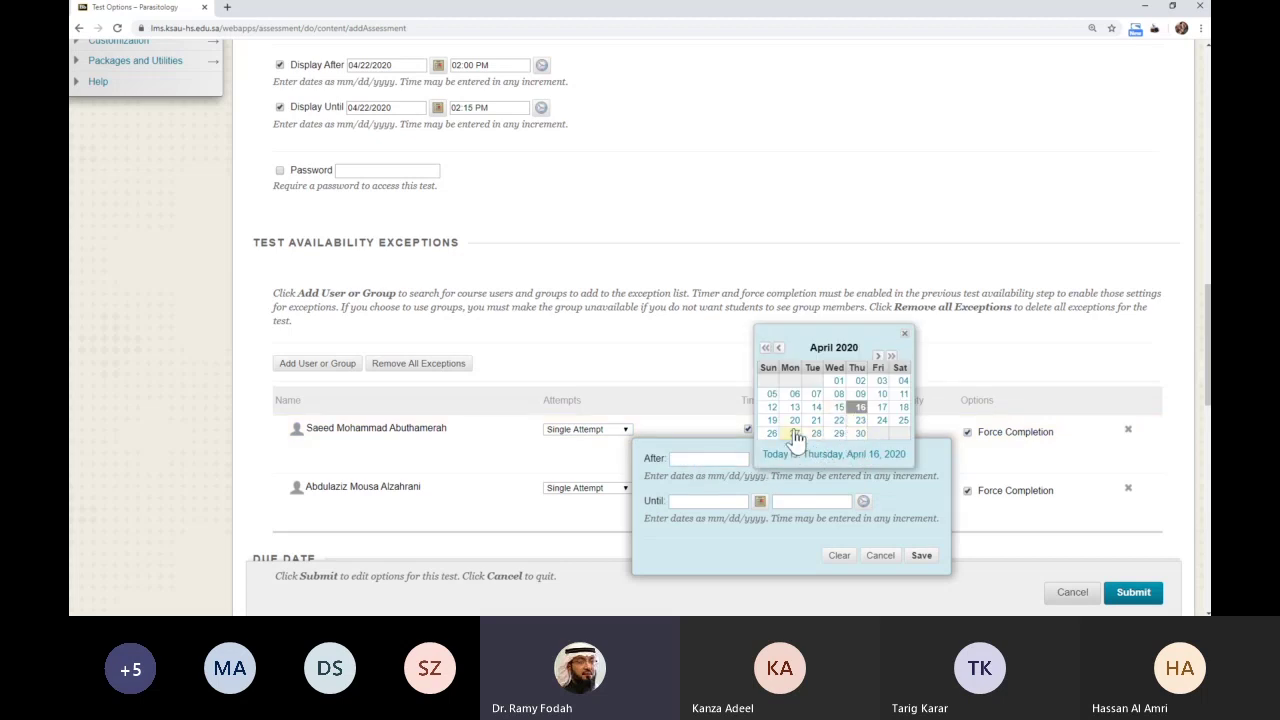
{"action": "left_click", "coordinate": [838, 420]}
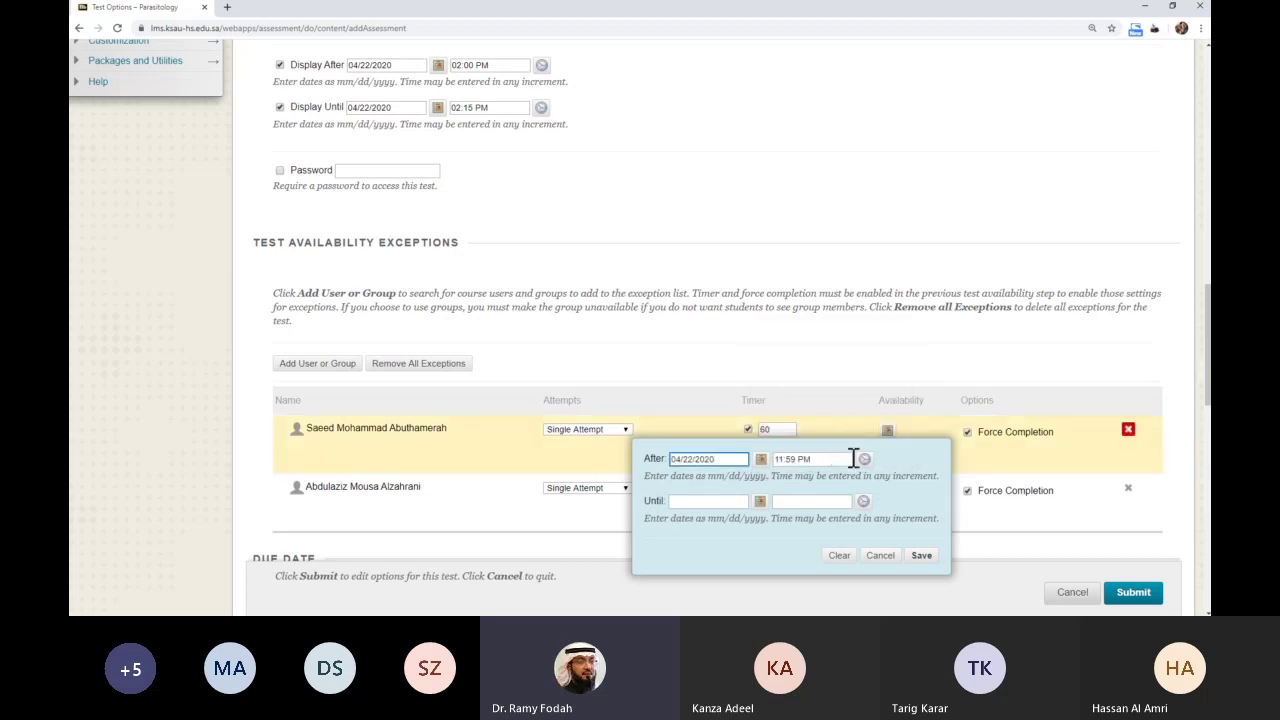
{"action": "left_click", "coordinate": [866, 462]}
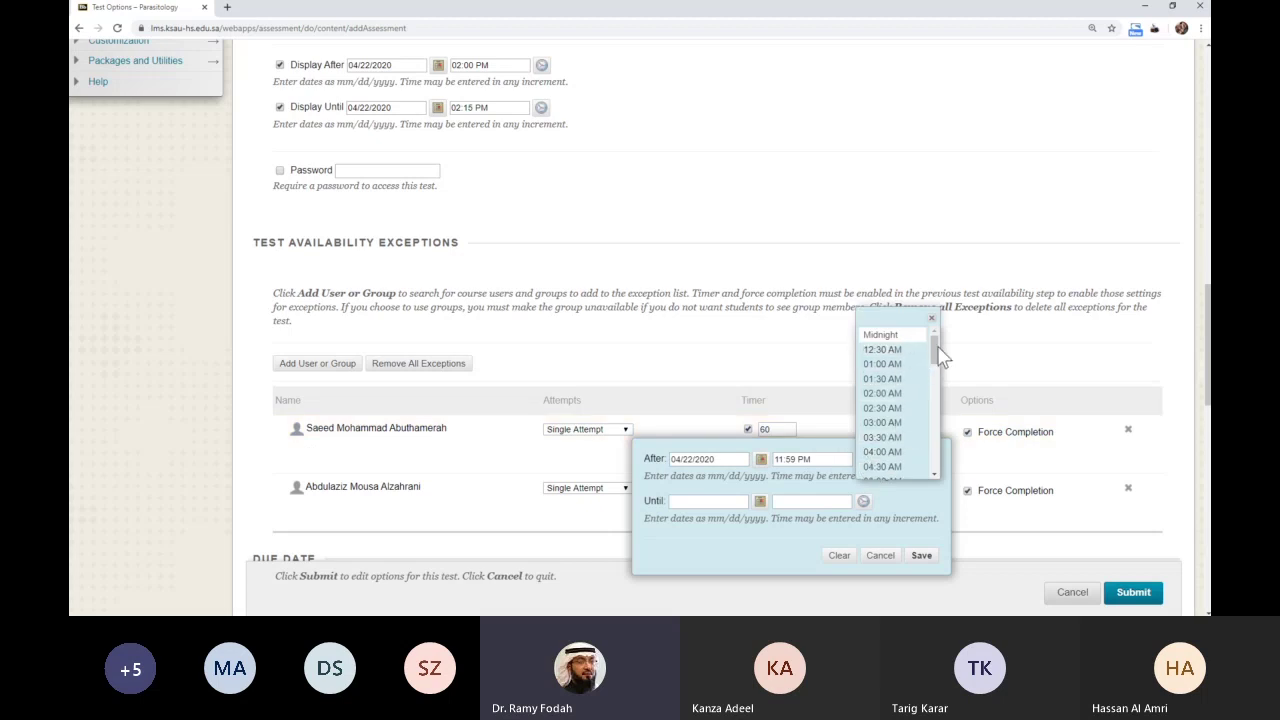
{"action": "left_click_drag", "start_coordinate": [936, 352], "coordinate": [940, 418]}
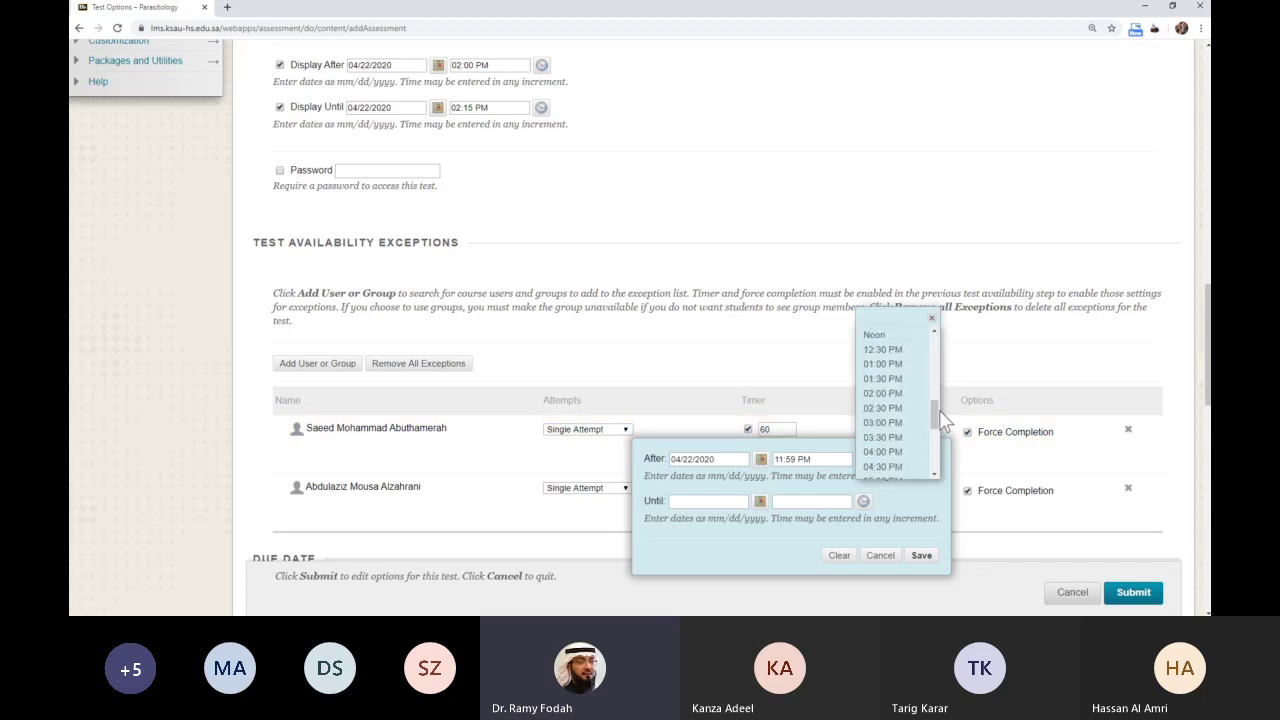
{"action": "left_click", "coordinate": [884, 393]}
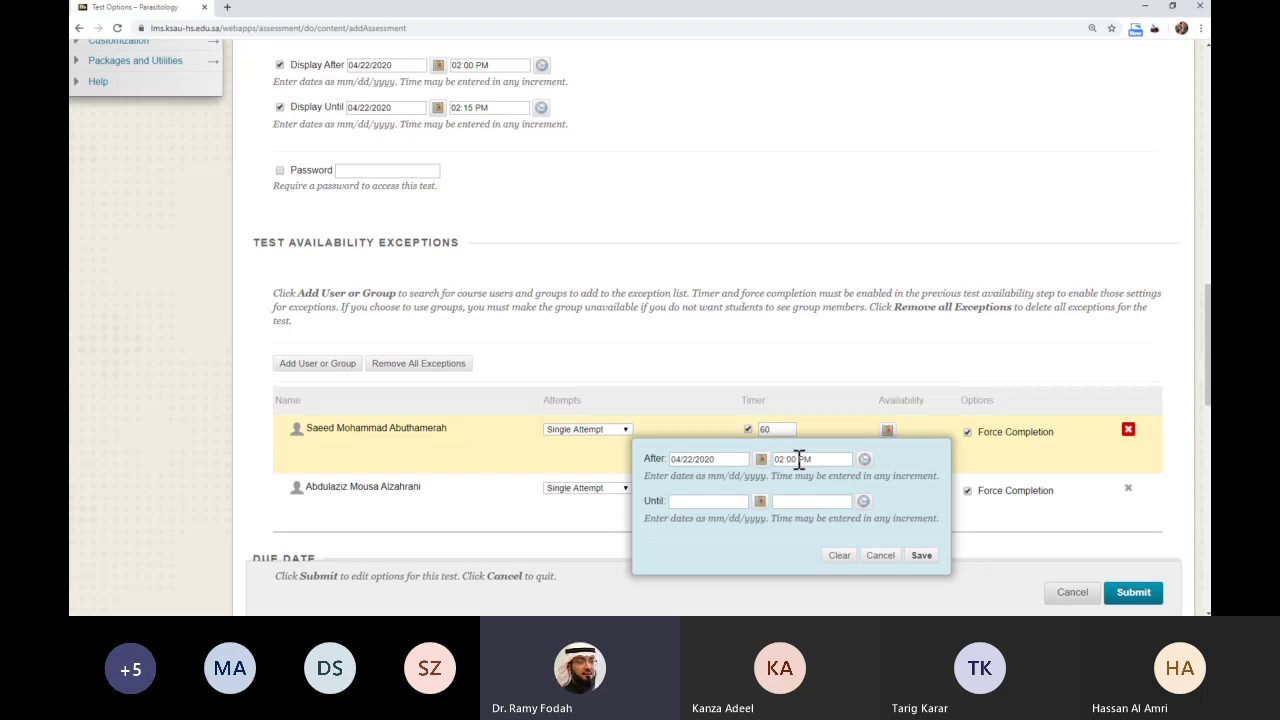
- Change the After time of the first student's exception to 02:20 PM
{"action": "key", "text": "BackSpace"}
{"action": "key", "text": "BackSpace"}
{"action": "key", "text": "BackSpace"}
{"action": "type", "text": "2"}
{"action": "type", "text": "5"}
{"action": "left_click", "coordinate": [812, 462]}
{"action": "left_click", "coordinate": [791, 462]}
{"action": "key", "text": "BackSpace"}
{"action": "type", "text": "0"}
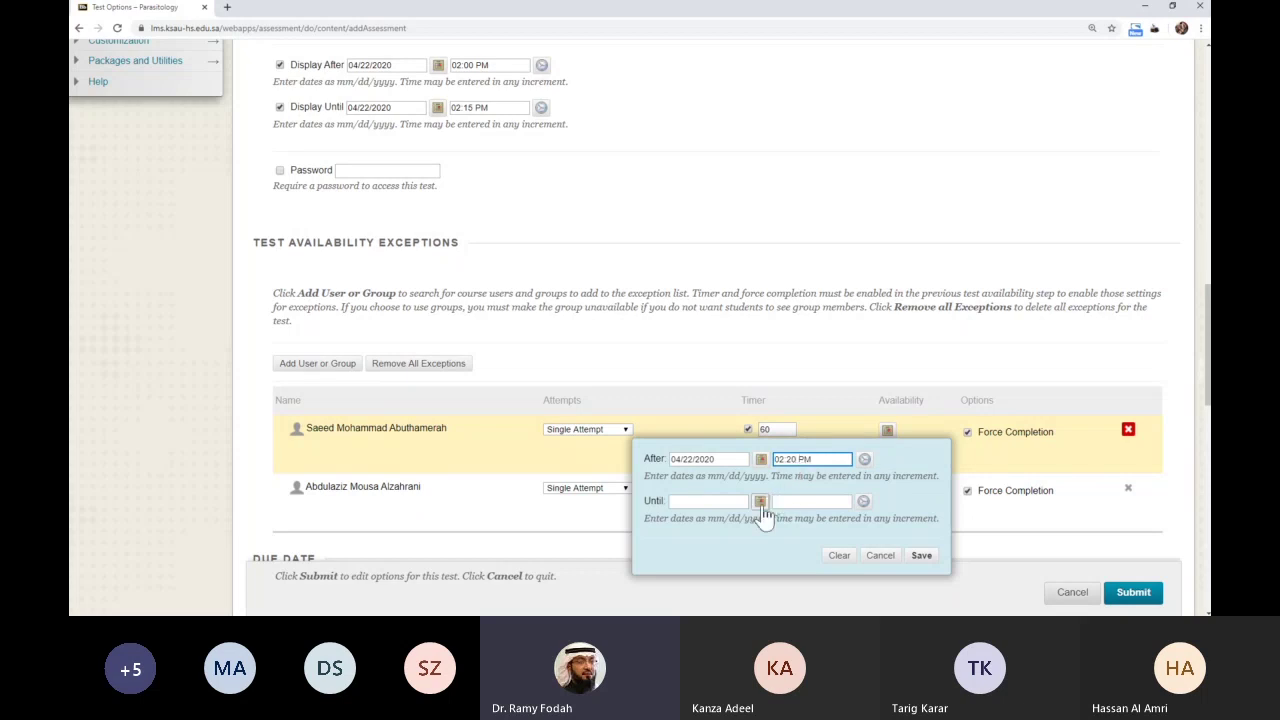
- Set the Until limit of the first student's exception to 04/22/2020 at 02:00 PM
{"action": "left_click", "coordinate": [761, 503]}
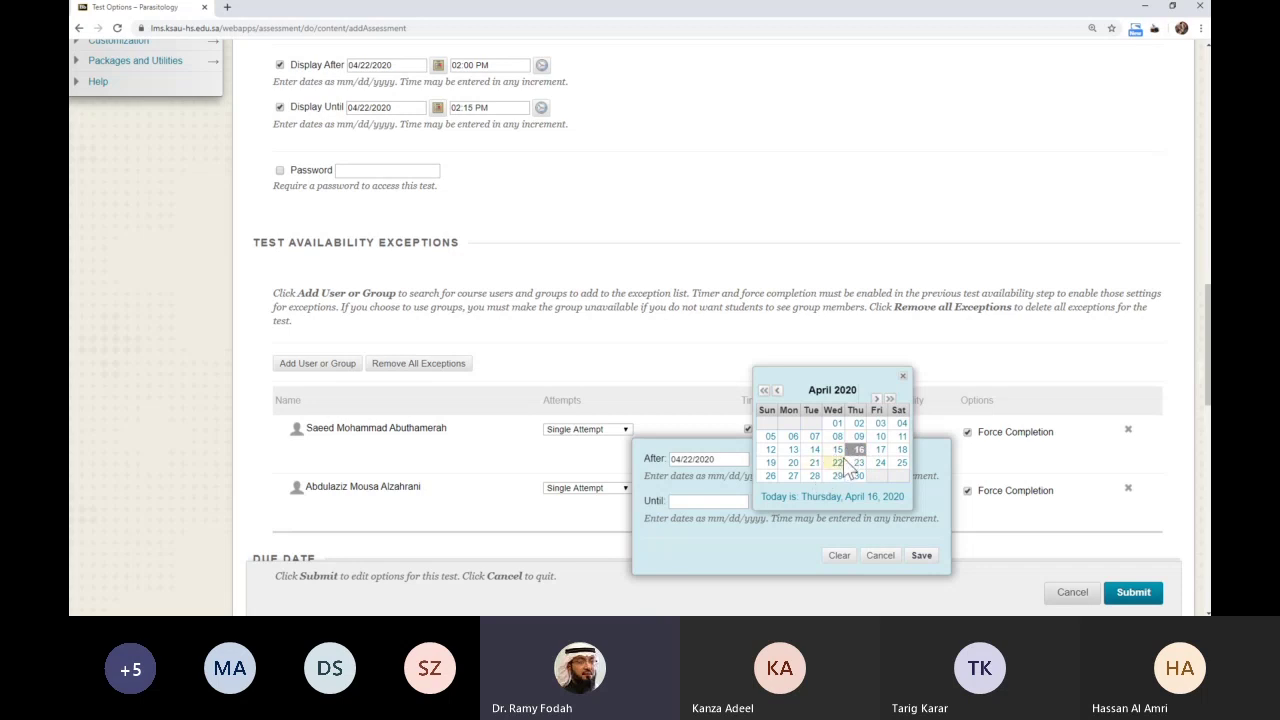
{"action": "left_click", "coordinate": [837, 462]}
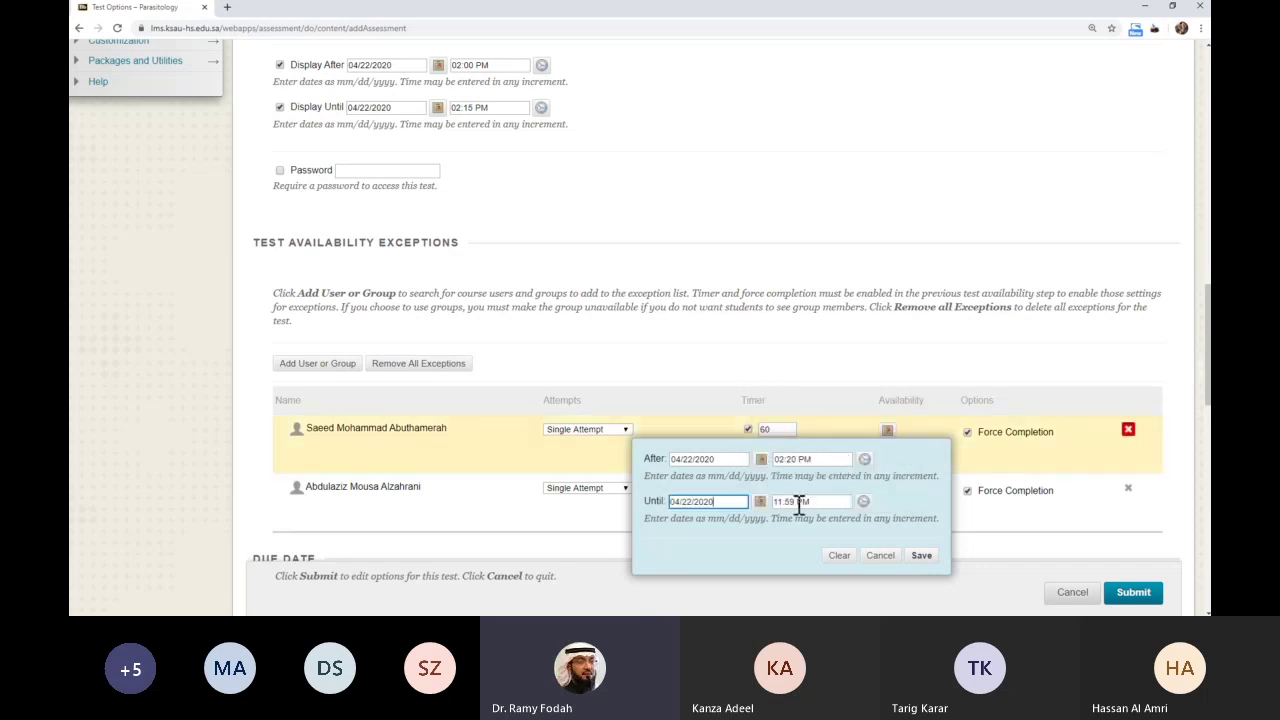
{"action": "left_click", "coordinate": [863, 501]}
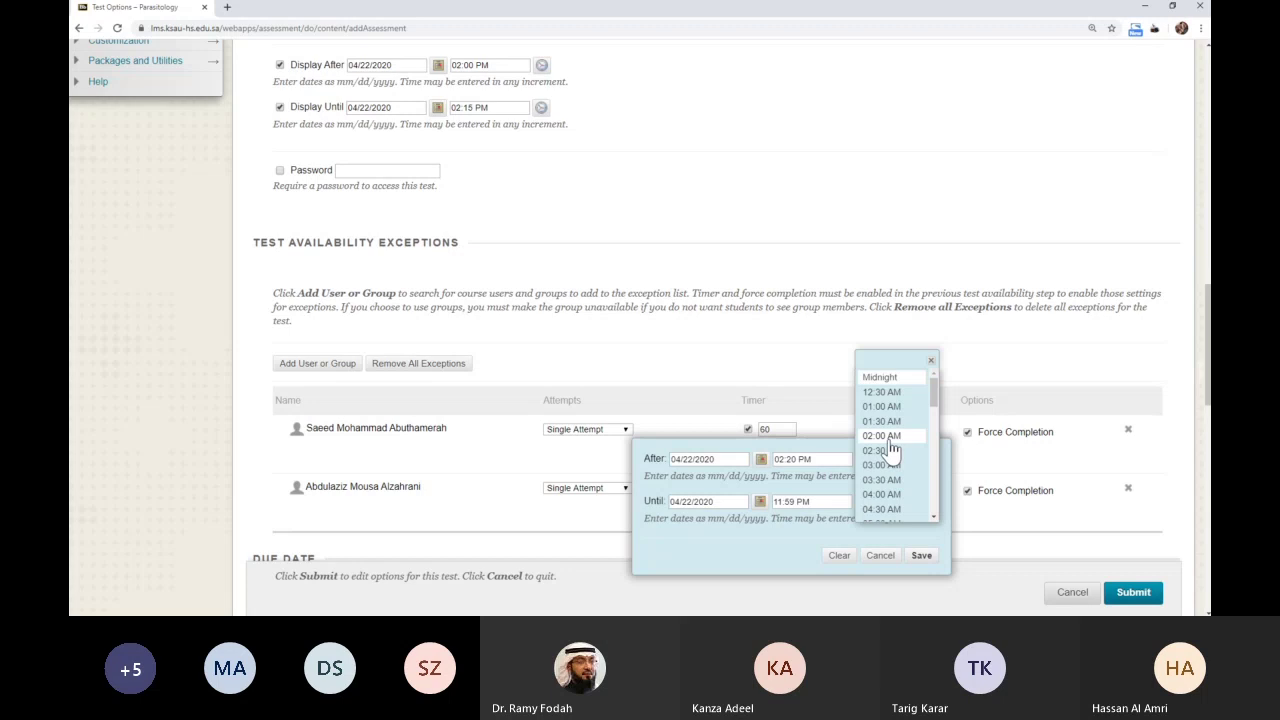
{"action": "left_click", "coordinate": [893, 440]}
{"action": "left_click", "coordinate": [863, 502]}
{"action": "left_click_drag", "start_coordinate": [931, 394], "coordinate": [930, 450]}
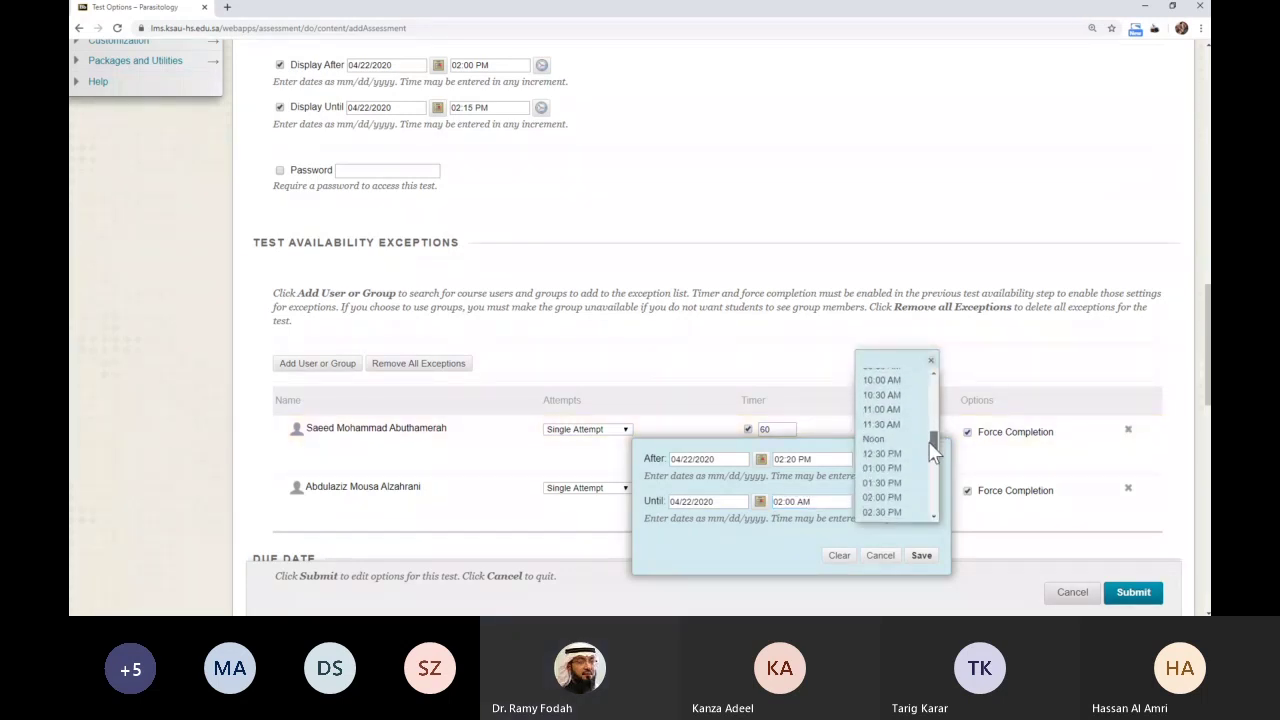
{"action": "left_click", "coordinate": [884, 497]}
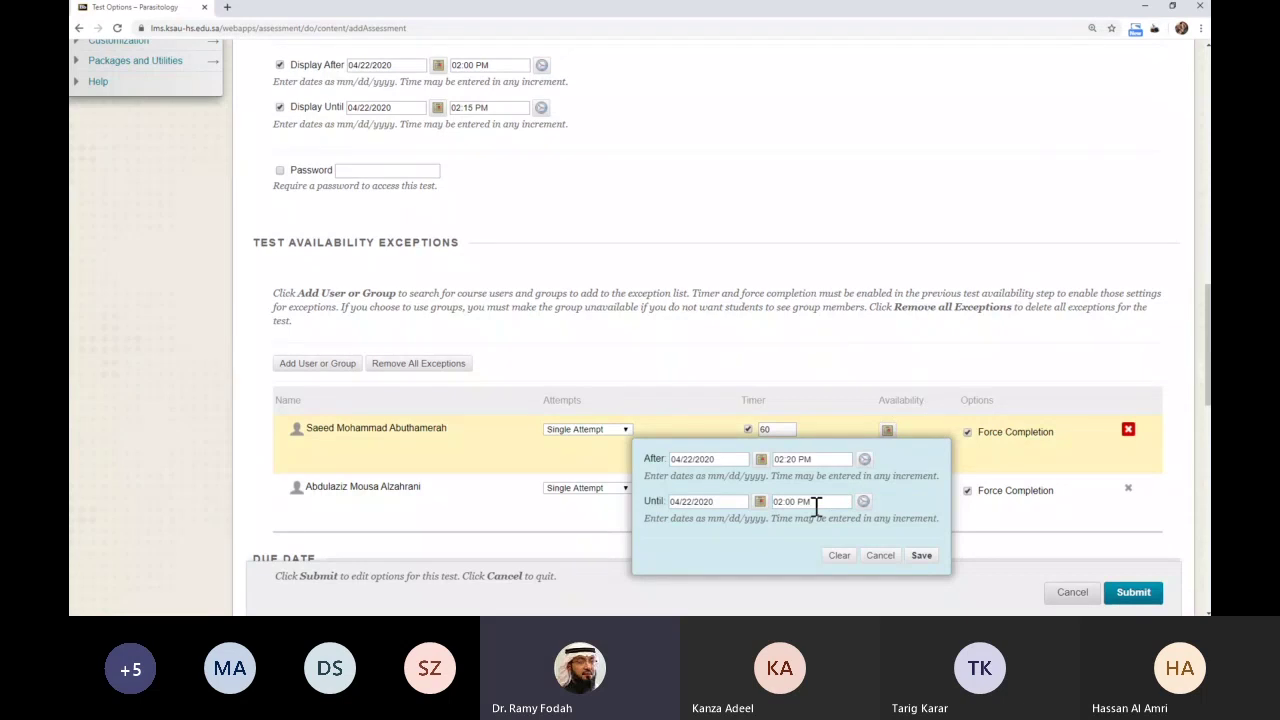
- Change the first student's Until time to 02:25 PM, save the availability window and set that student's timer to 50
{"action": "key", "text": "BackSpace"}
{"action": "key", "text": "BackSpace"}
{"action": "key", "text": "BackSpace"}
{"action": "type", "text": ":25"}
{"action": "left_click", "coordinate": [921, 556]}
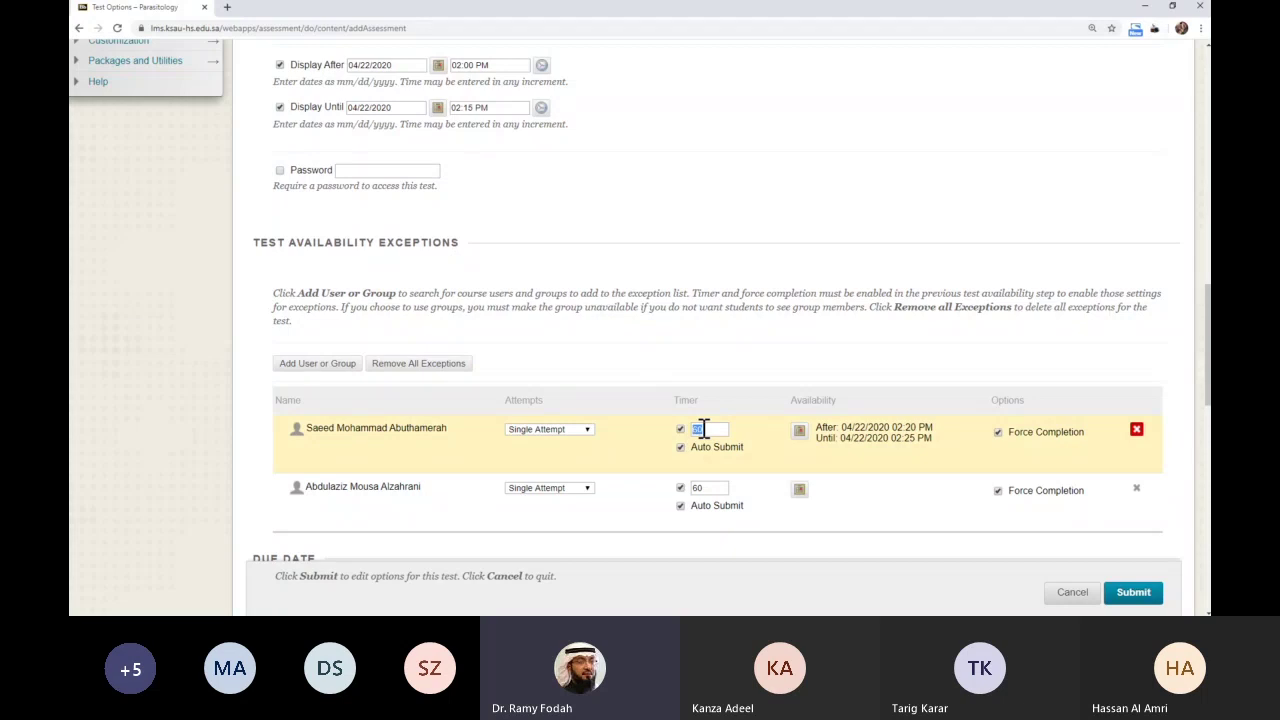
{"action": "left_click", "coordinate": [704, 429]}
{"action": "left_click", "coordinate": [711, 432]}
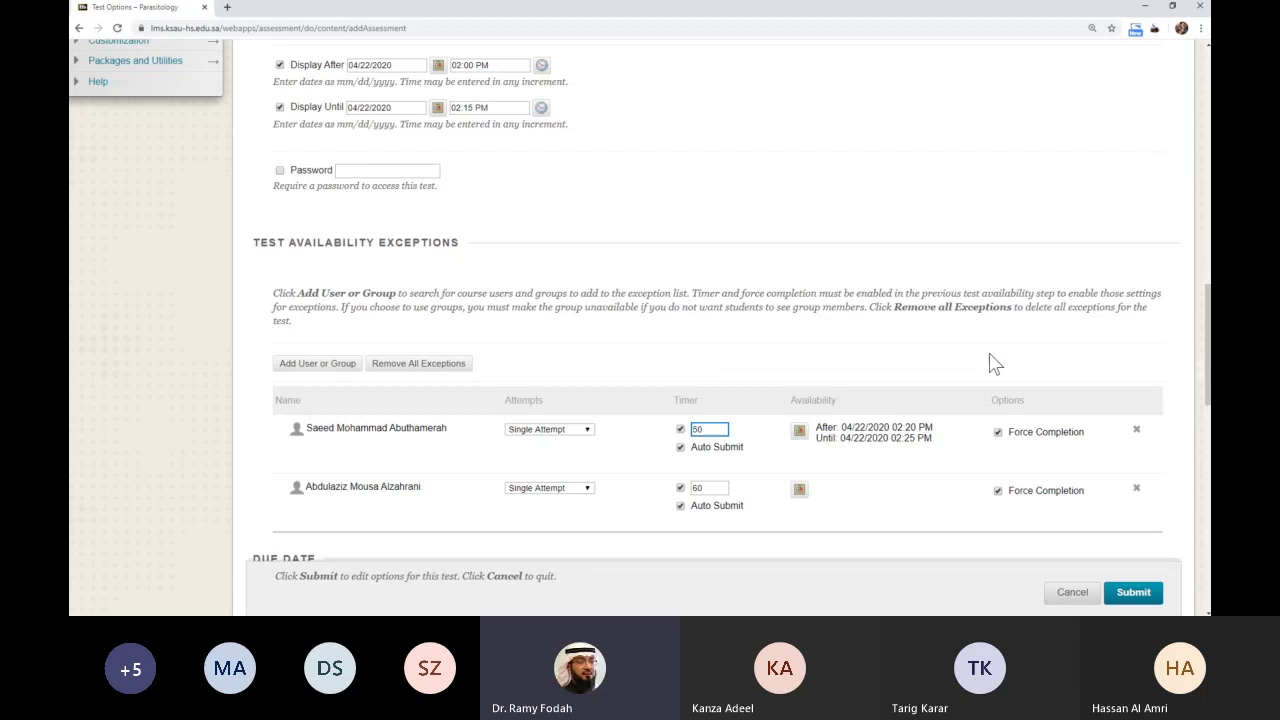
- Delete both student entries from the test availability exceptions list
{"action": "scroll", "coordinate": [1135, 367], "scroll_direction": "down", "scroll_amount": 1}
{"action": "left_click", "coordinate": [1136, 344]}
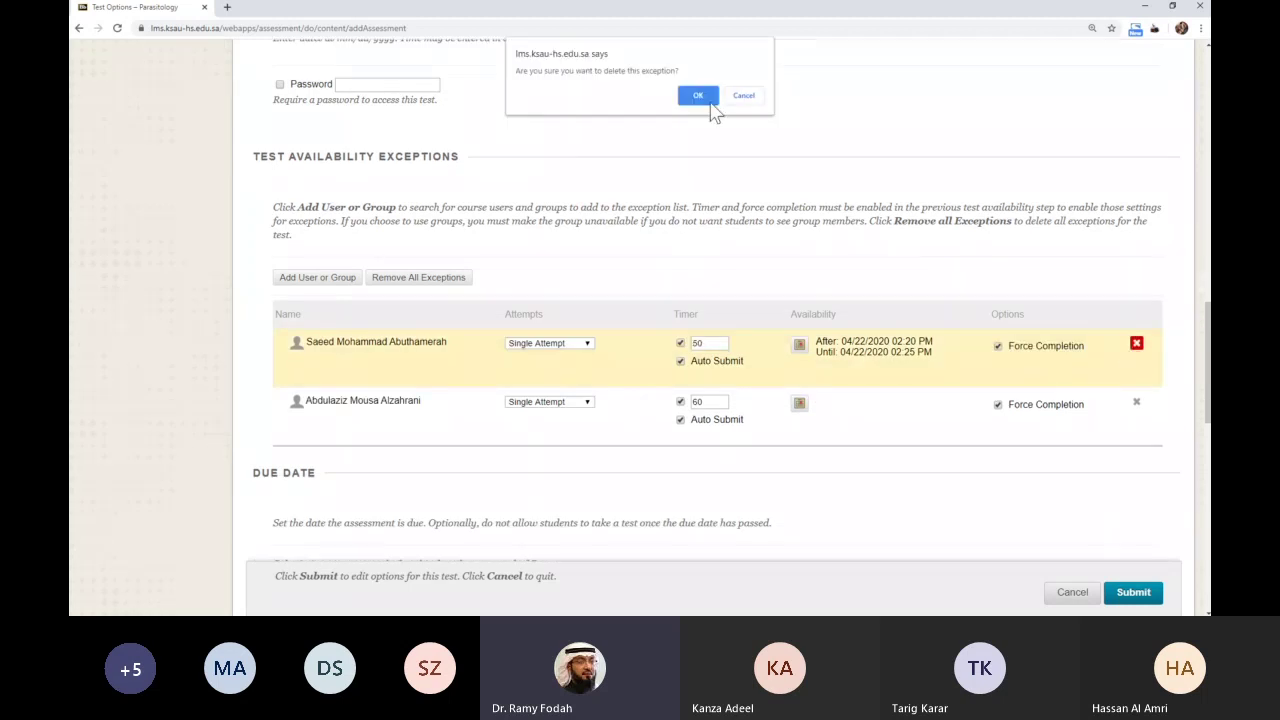
{"action": "left_click", "coordinate": [706, 98]}
{"action": "left_click", "coordinate": [1125, 343]}
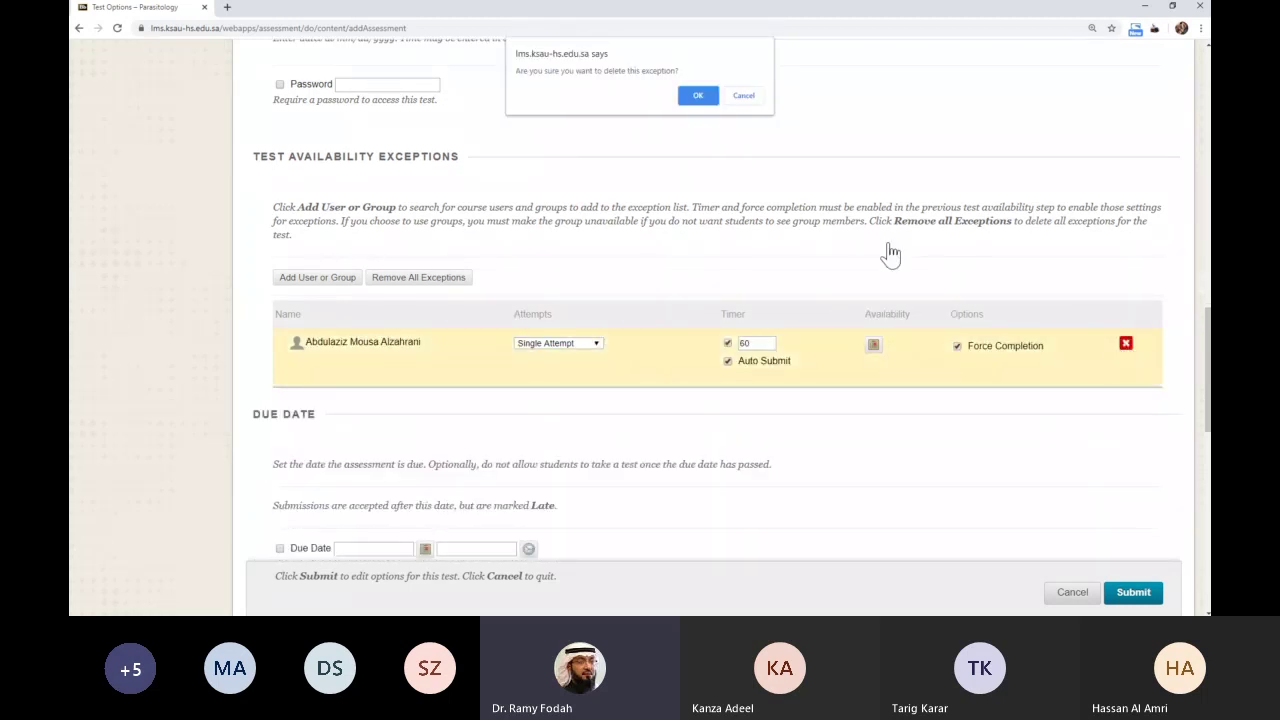
{"action": "left_click", "coordinate": [697, 90]}
- Review the due date and self-assessment options and the settings for showing test results to students
{"action": "scroll", "coordinate": [905, 315], "scroll_direction": "down", "scroll_amount": 2}
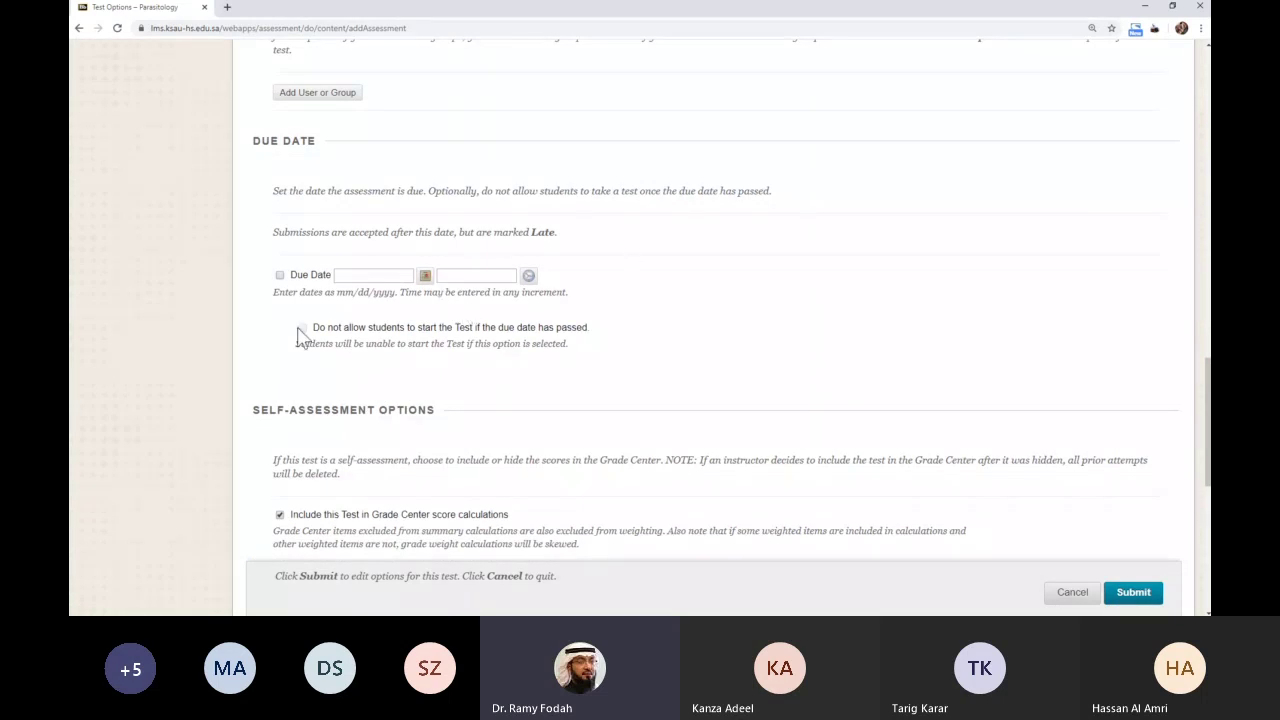
{"action": "scroll", "coordinate": [428, 372], "scroll_direction": "up", "scroll_amount": 2}
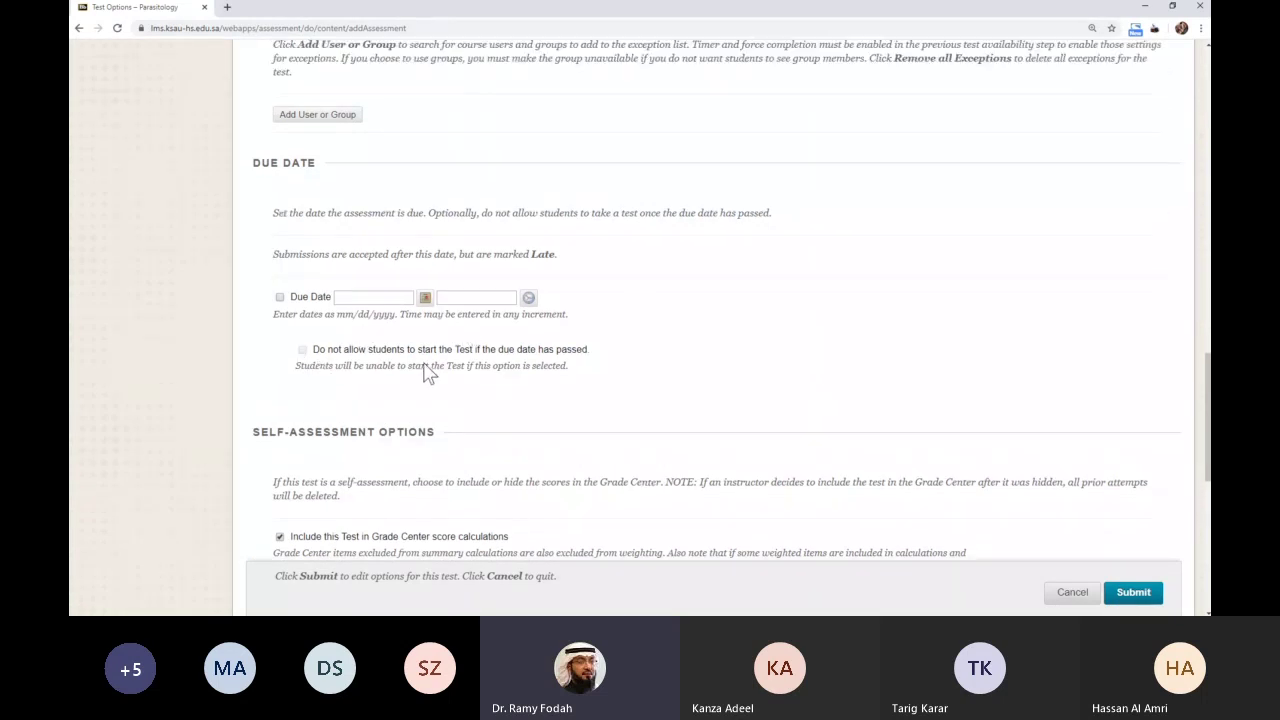
{"action": "scroll", "coordinate": [428, 372], "scroll_direction": "down", "scroll_amount": 2}
{"action": "scroll", "coordinate": [440, 330], "scroll_direction": "down", "scroll_amount": 2}
{"action": "scroll", "coordinate": [528, 260], "scroll_direction": "down", "scroll_amount": 1}
{"action": "scroll", "coordinate": [530, 270], "scroll_direction": "up", "scroll_amount": 1}
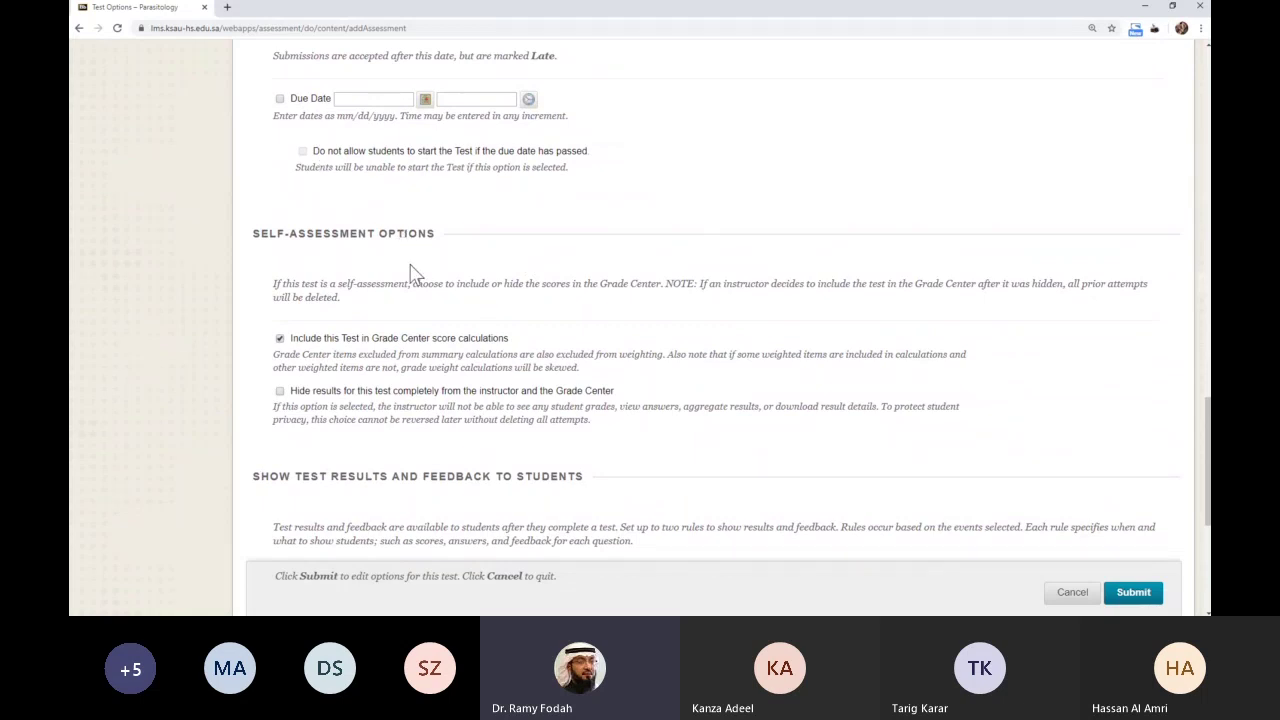
{"action": "scroll", "coordinate": [452, 300], "scroll_direction": "down", "scroll_amount": 1}
{"action": "scroll", "coordinate": [460, 305], "scroll_direction": "down", "scroll_amount": 1}
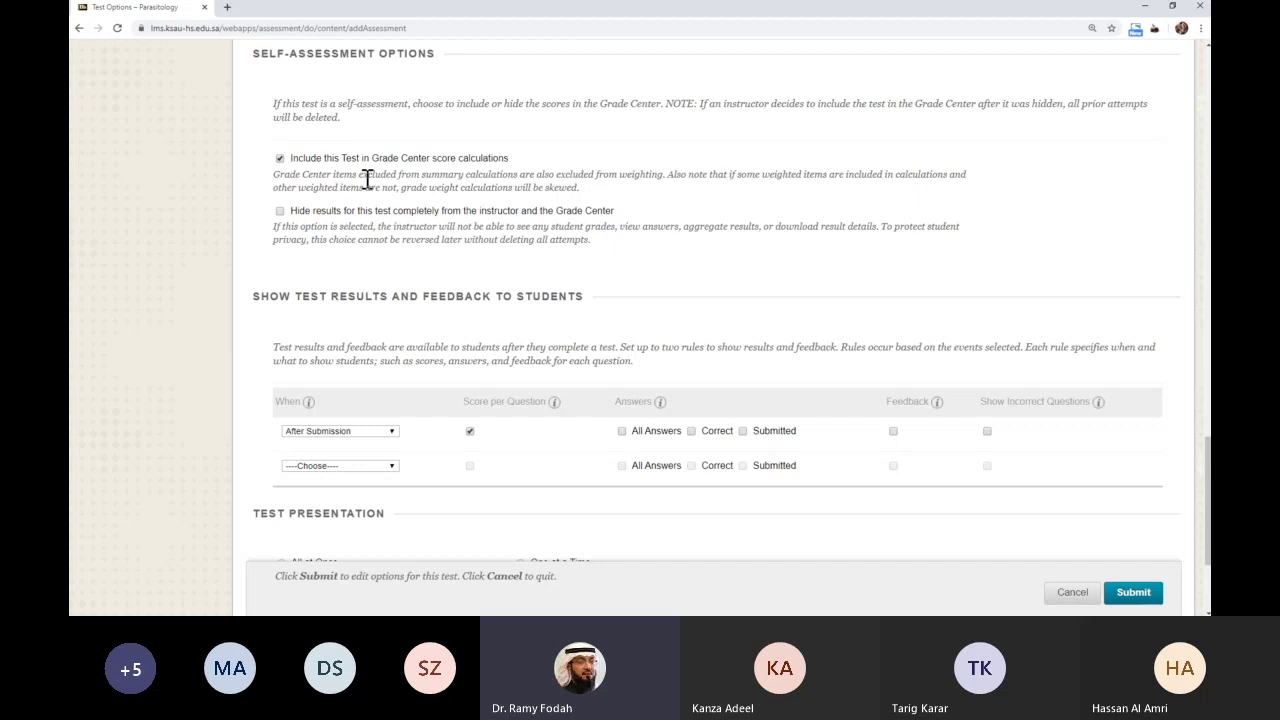
{"action": "scroll", "coordinate": [423, 209], "scroll_direction": "down", "scroll_amount": 1}
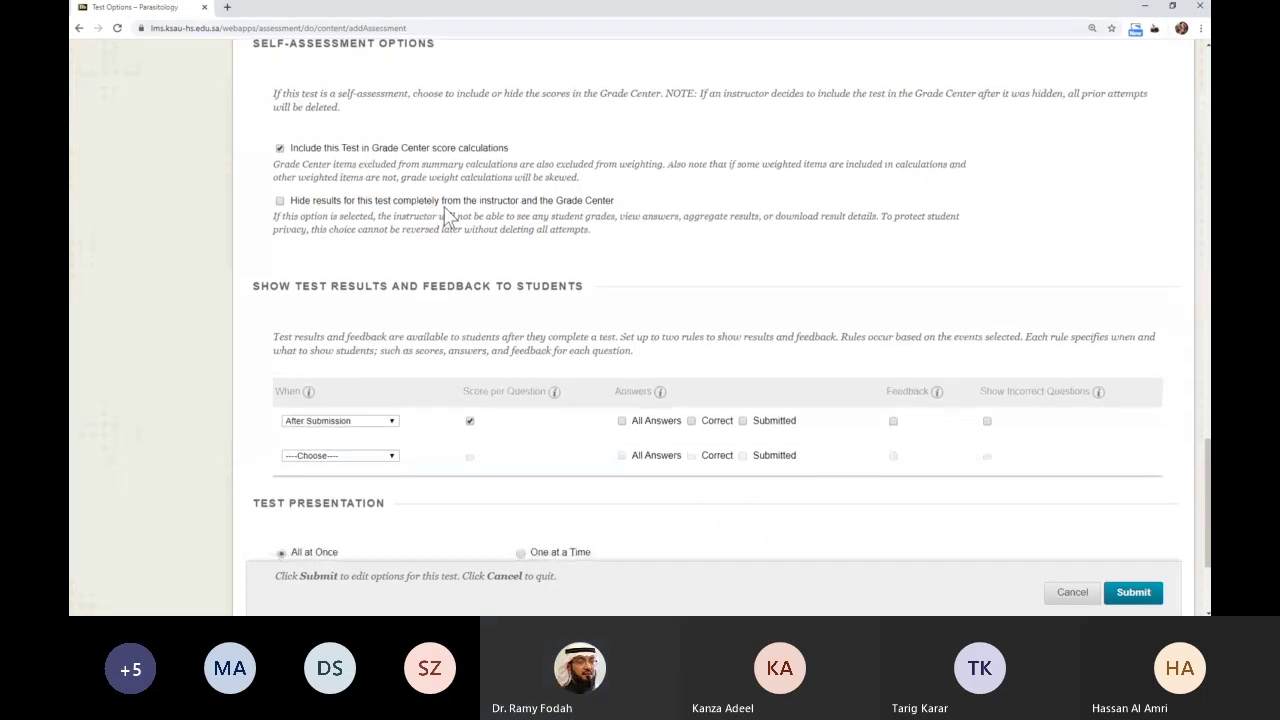
{"action": "scroll", "coordinate": [448, 216], "scroll_direction": "down", "scroll_amount": 1}
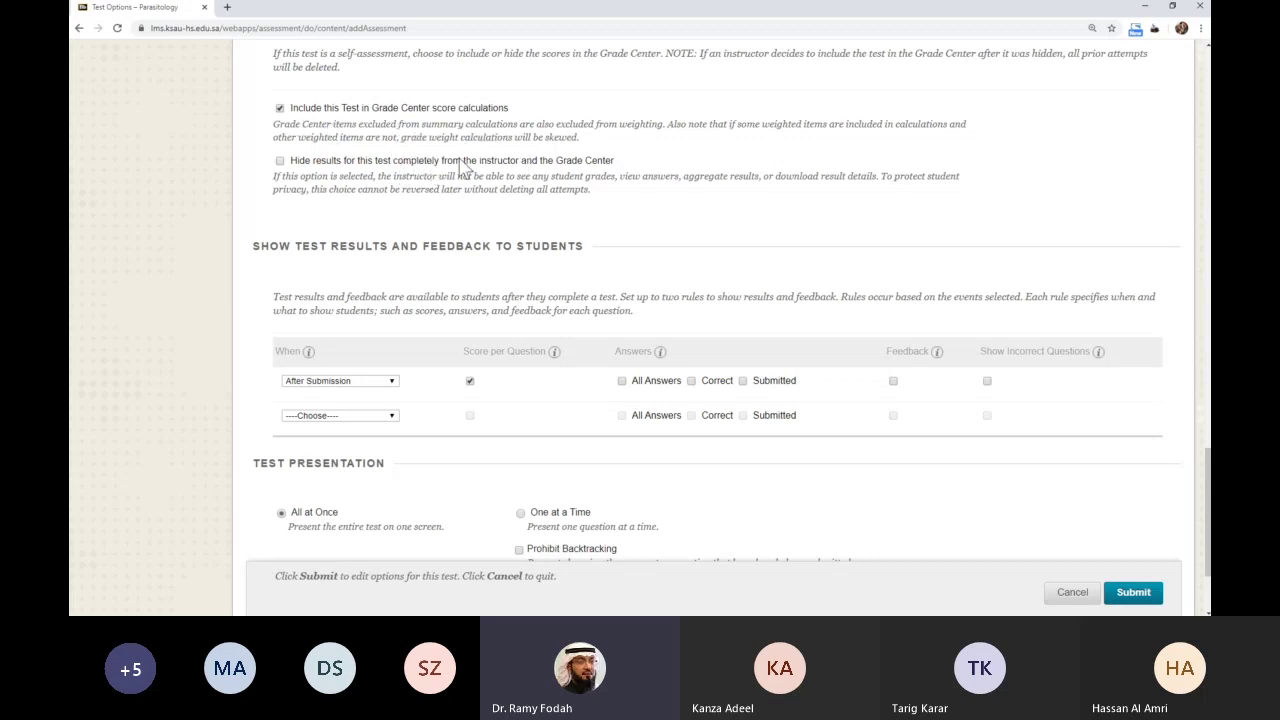
{"action": "scroll", "coordinate": [462, 168], "scroll_direction": "down", "scroll_amount": 1}
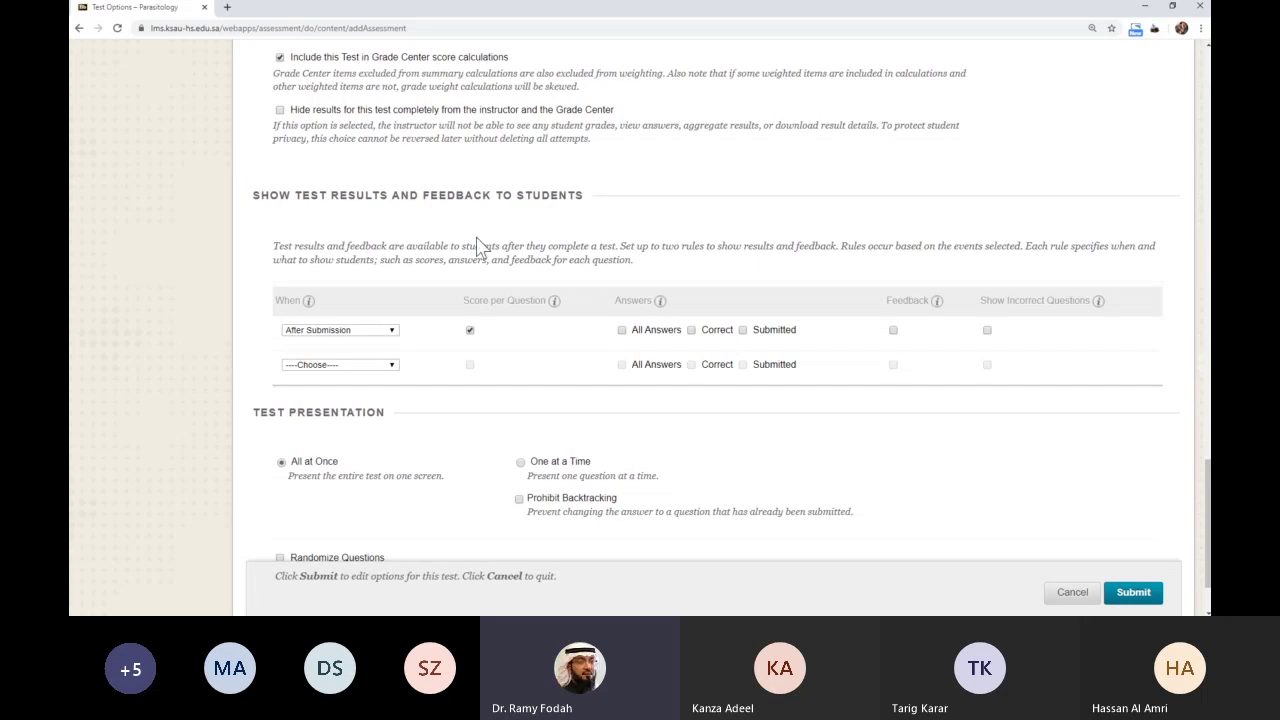
- Turn off Score per Question for the After Submission results rule
{"action": "scroll", "coordinate": [480, 262], "scroll_direction": "down", "scroll_amount": 1}
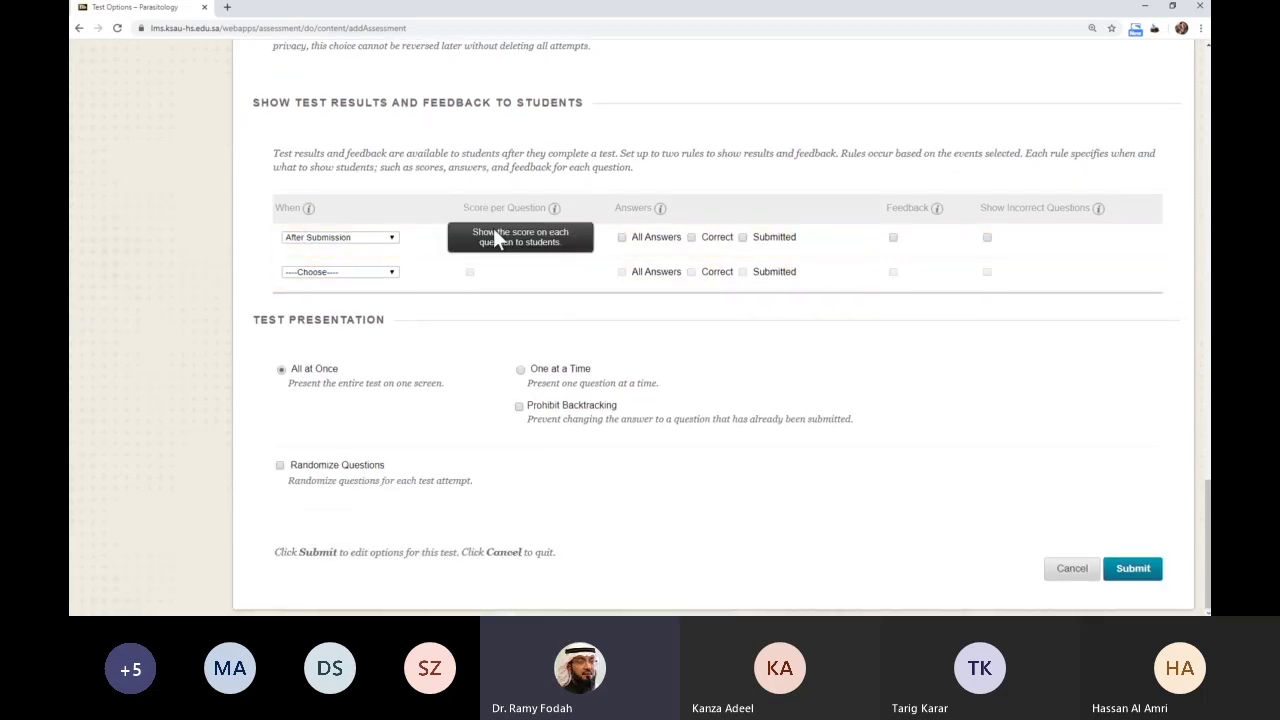
{"action": "left_click", "coordinate": [469, 238]}
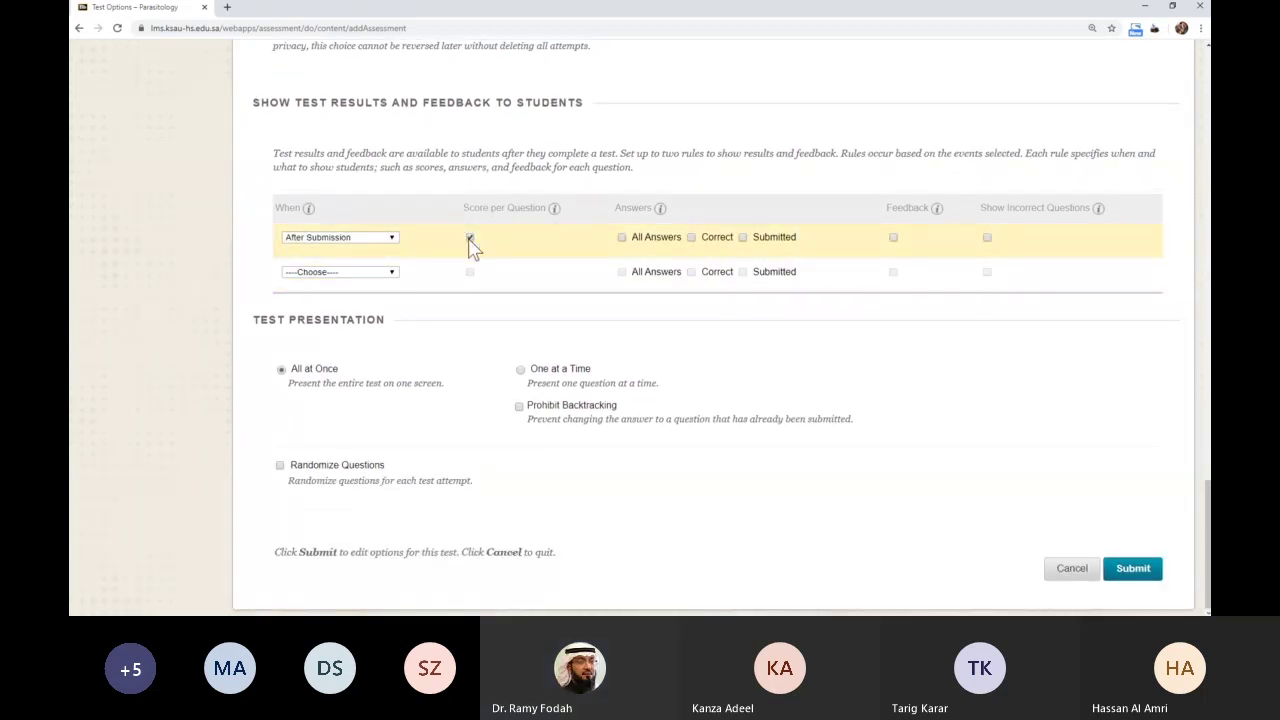
{"action": "left_click", "coordinate": [471, 238]}
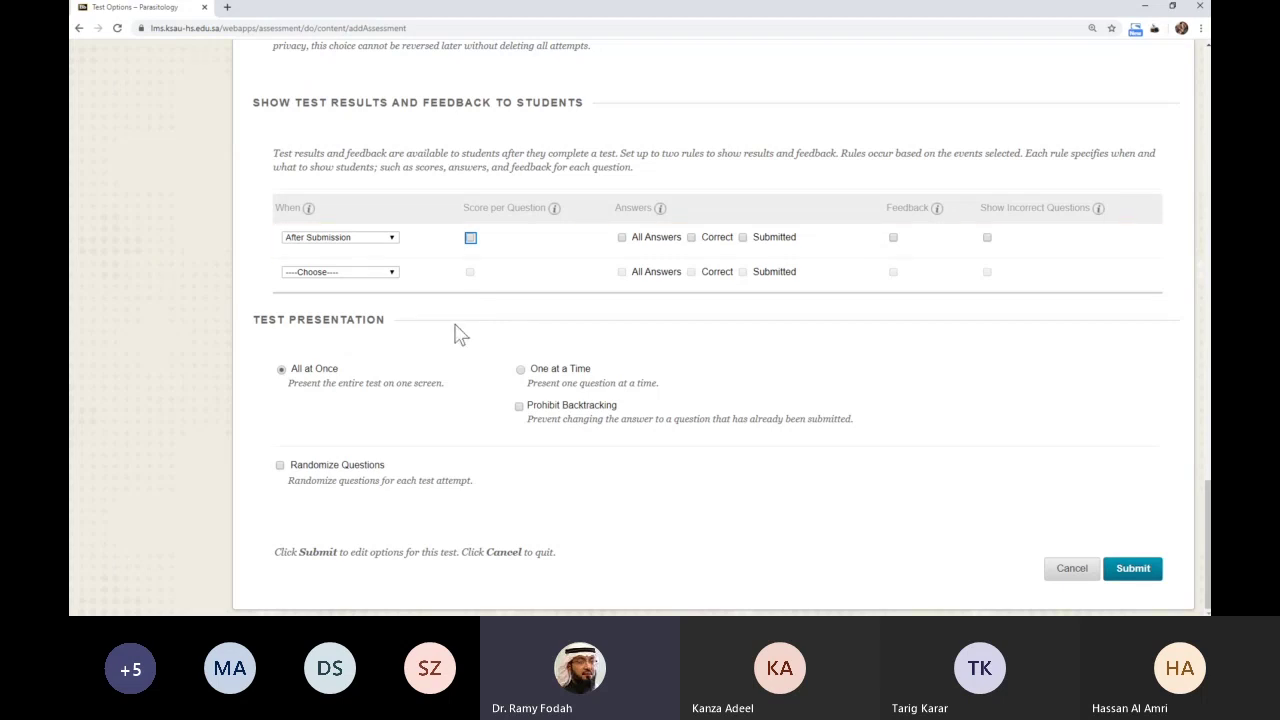
{"action": "scroll", "coordinate": [469, 283], "scroll_direction": "up", "scroll_amount": 1}
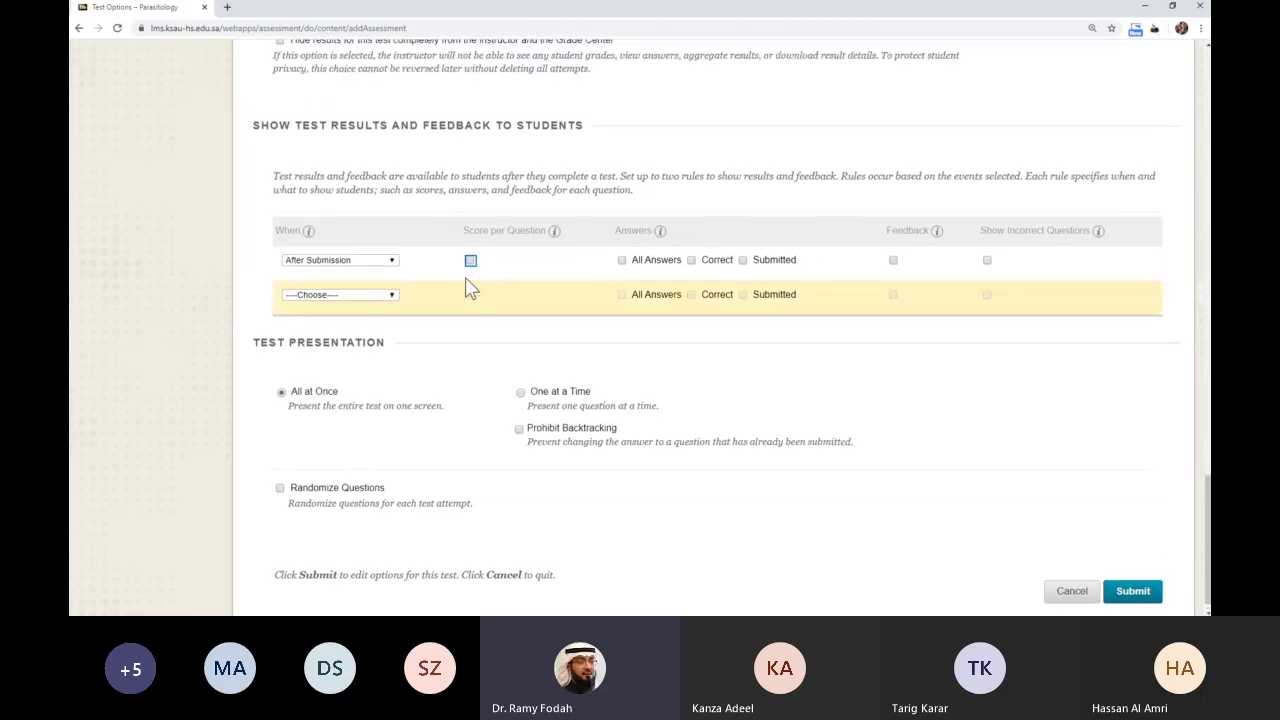
{"action": "scroll", "coordinate": [475, 270], "scroll_direction": "down", "scroll_amount": 1}
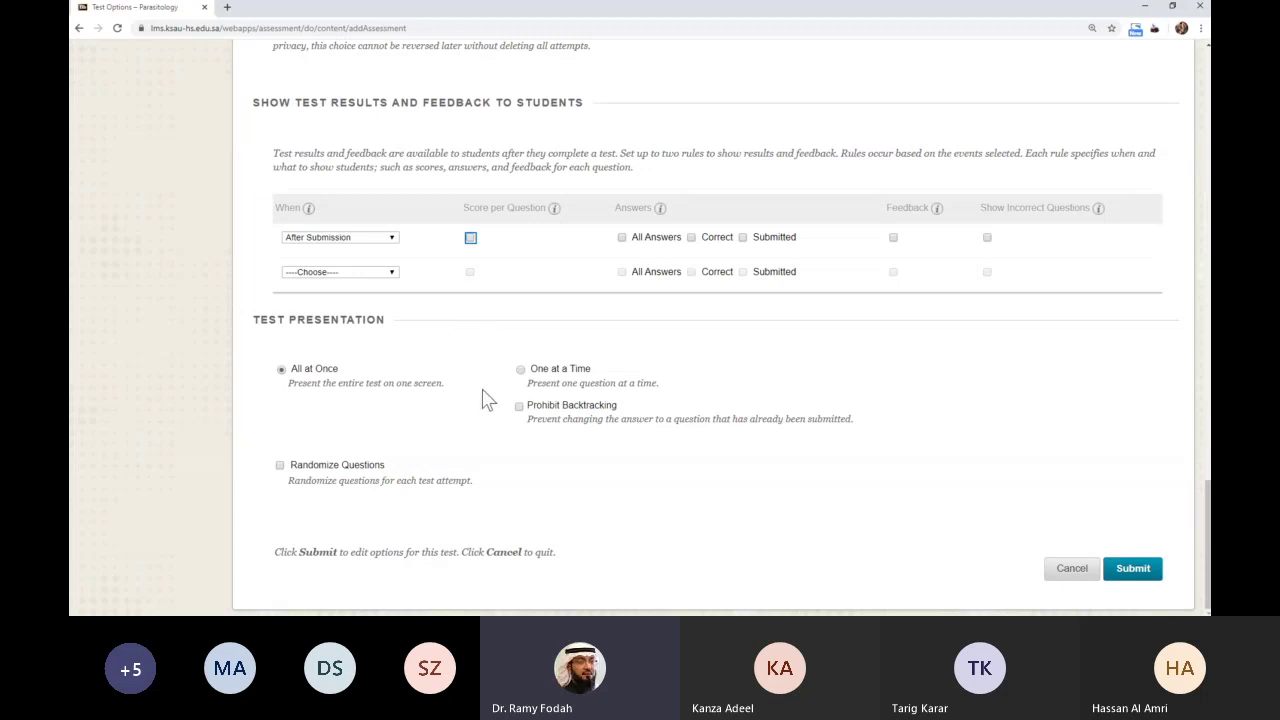
- Present the test one question at a time, prohibit backtracking and randomize the questions
{"action": "left_click", "coordinate": [522, 370]}
{"action": "left_click", "coordinate": [521, 384]}
{"action": "left_click", "coordinate": [519, 407]}
{"action": "left_click", "coordinate": [280, 466]}
- Review the configured test options, from the results and presentation settings to the test information and availability settings
{"action": "scroll", "coordinate": [474, 449], "scroll_direction": "up", "scroll_amount": 3}
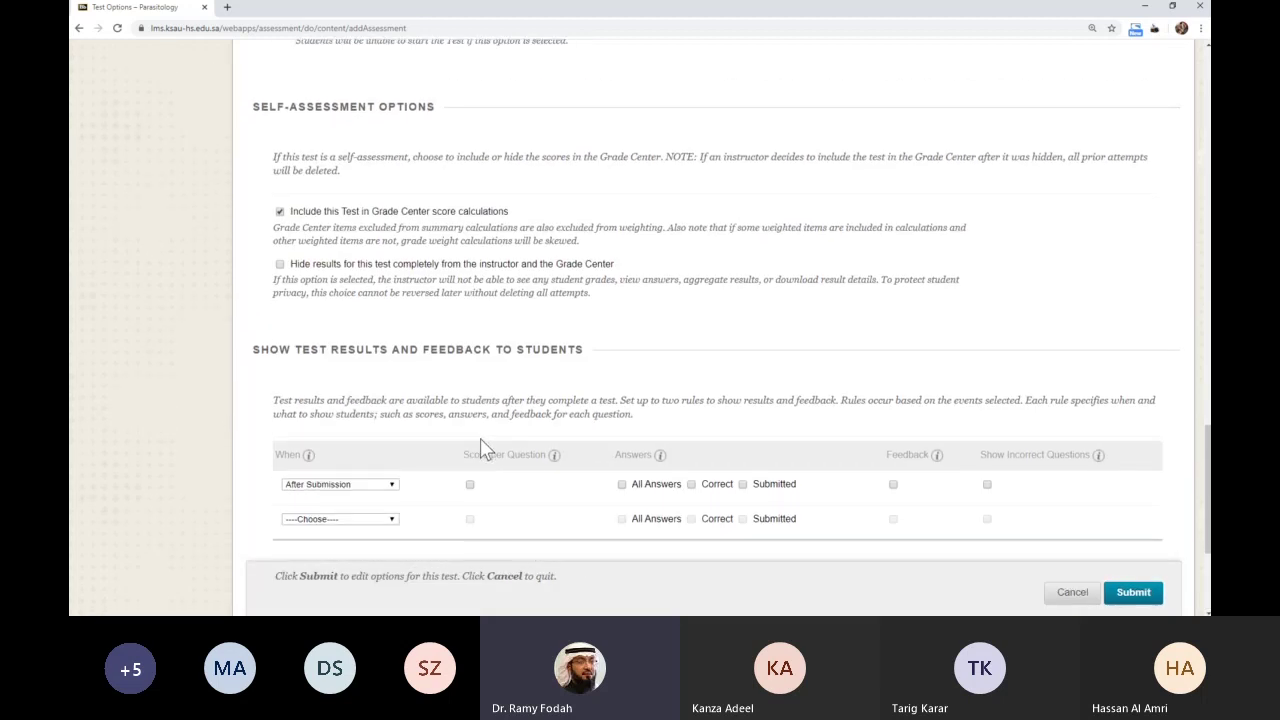
{"action": "scroll", "coordinate": [480, 449], "scroll_direction": "down", "scroll_amount": 3}
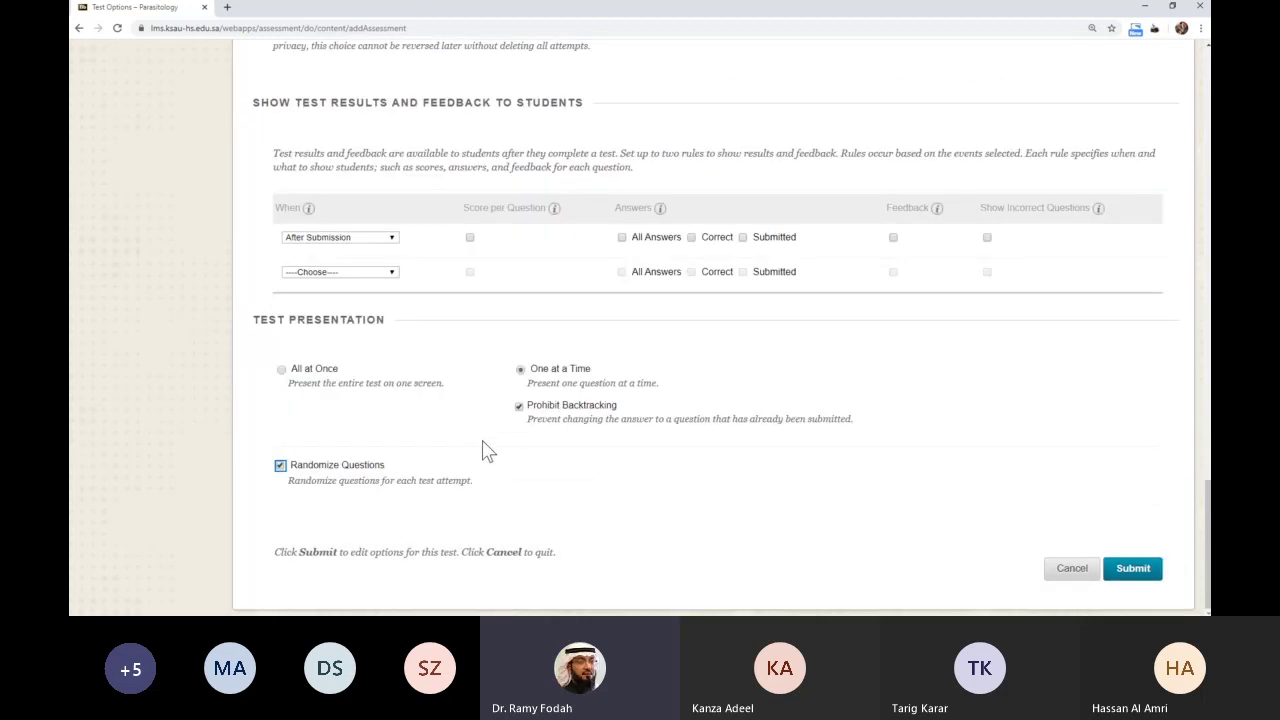
{"action": "scroll", "coordinate": [484, 446], "scroll_direction": "up", "scroll_amount": 15}
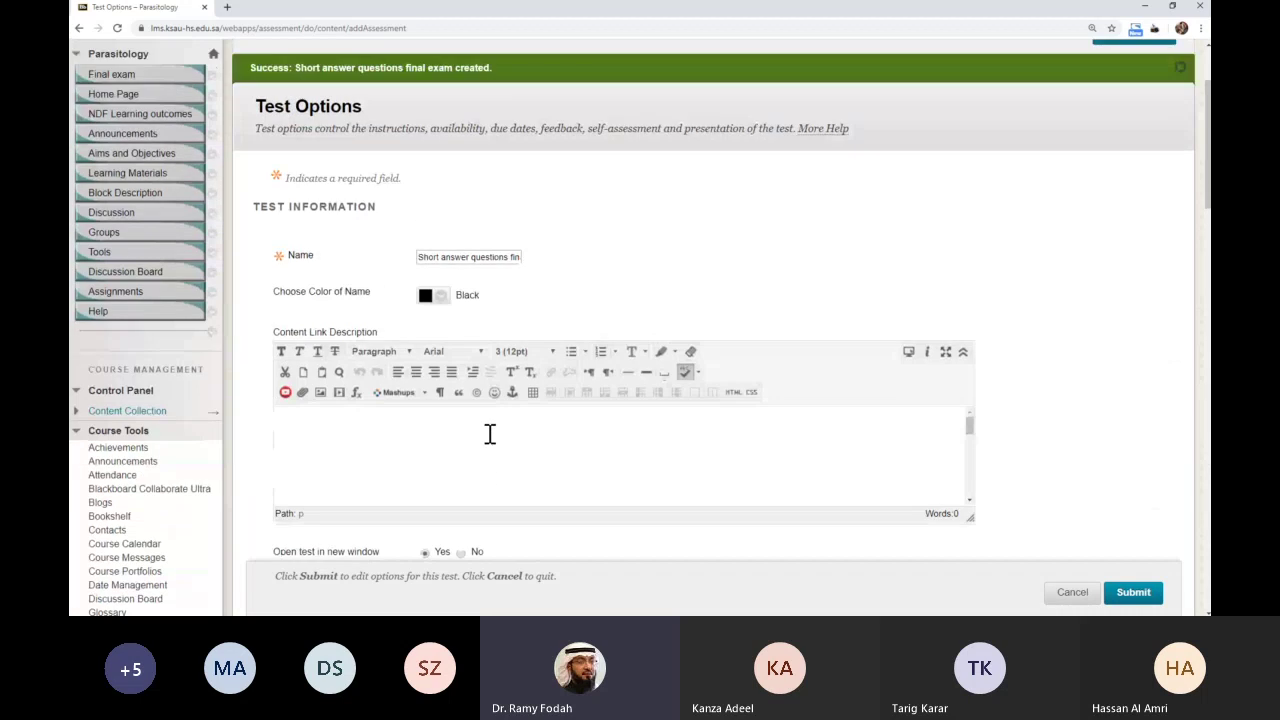
{"action": "scroll", "coordinate": [489, 434], "scroll_direction": "down", "scroll_amount": 2}
{"action": "scroll", "coordinate": [489, 434], "scroll_direction": "down", "scroll_amount": 1}
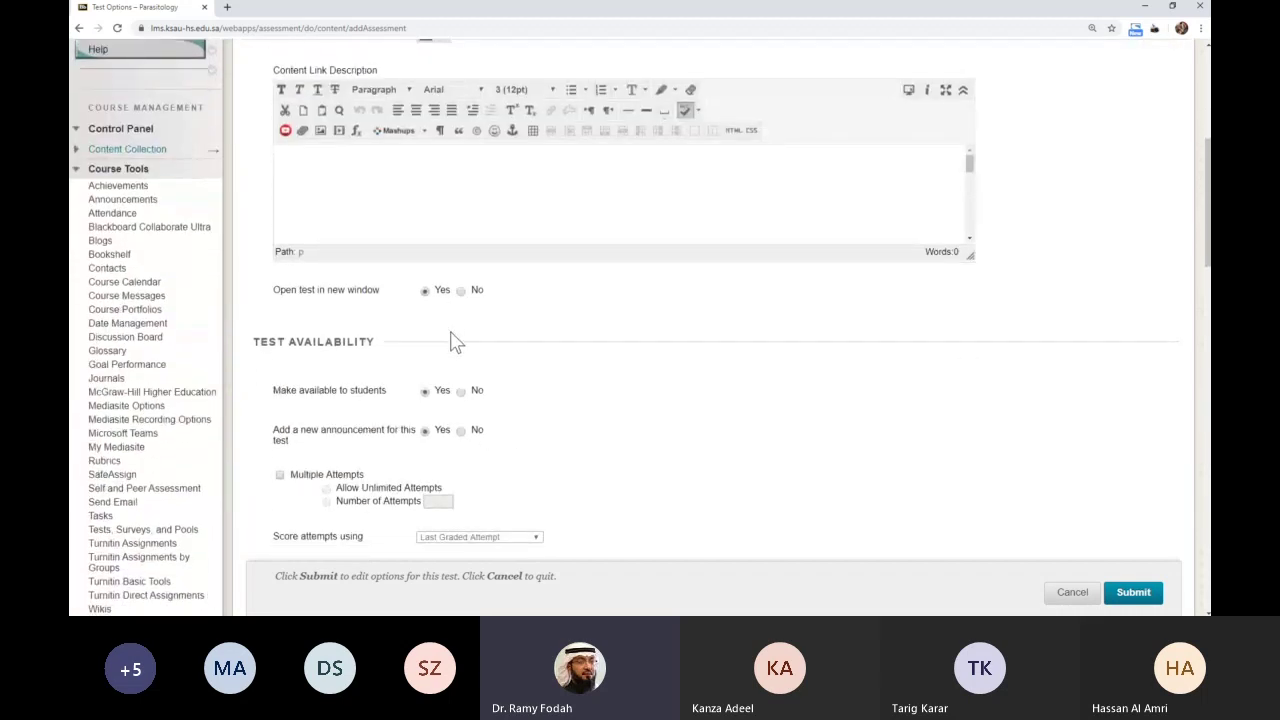
{"action": "scroll", "coordinate": [426, 335], "scroll_direction": "up", "scroll_amount": 1}
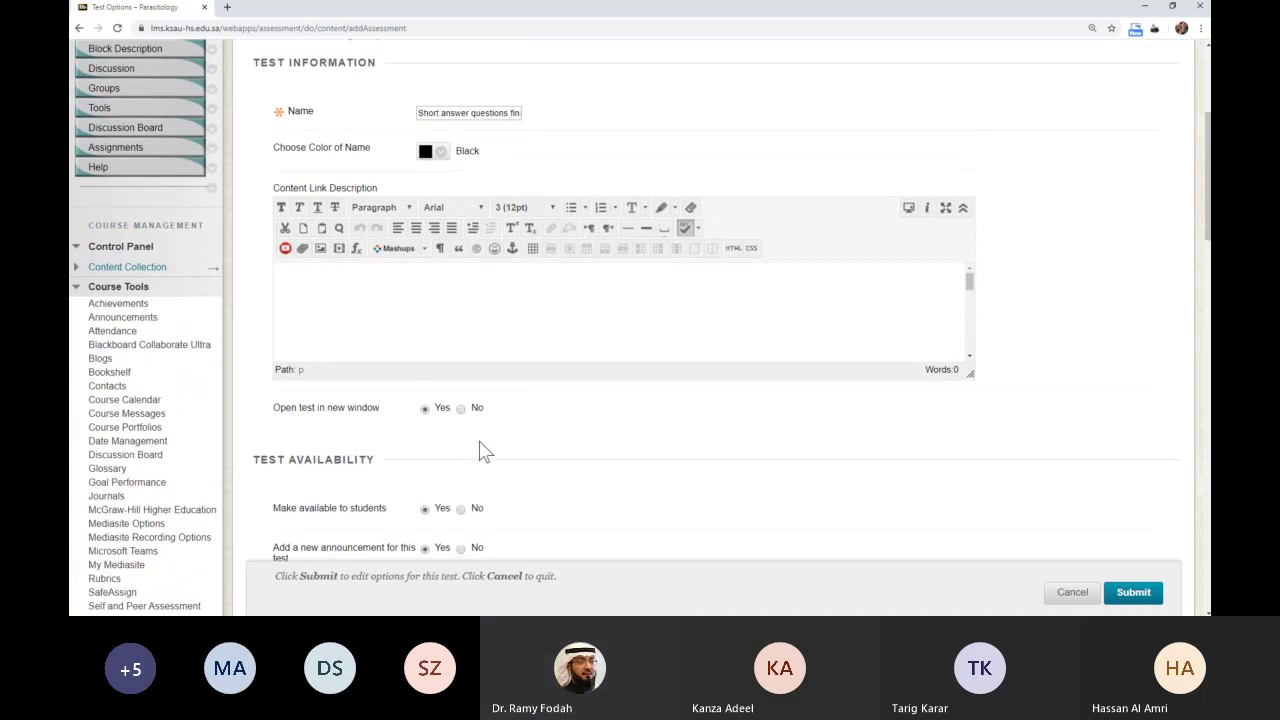
{"action": "scroll", "coordinate": [429, 423], "scroll_direction": "down", "scroll_amount": 1}
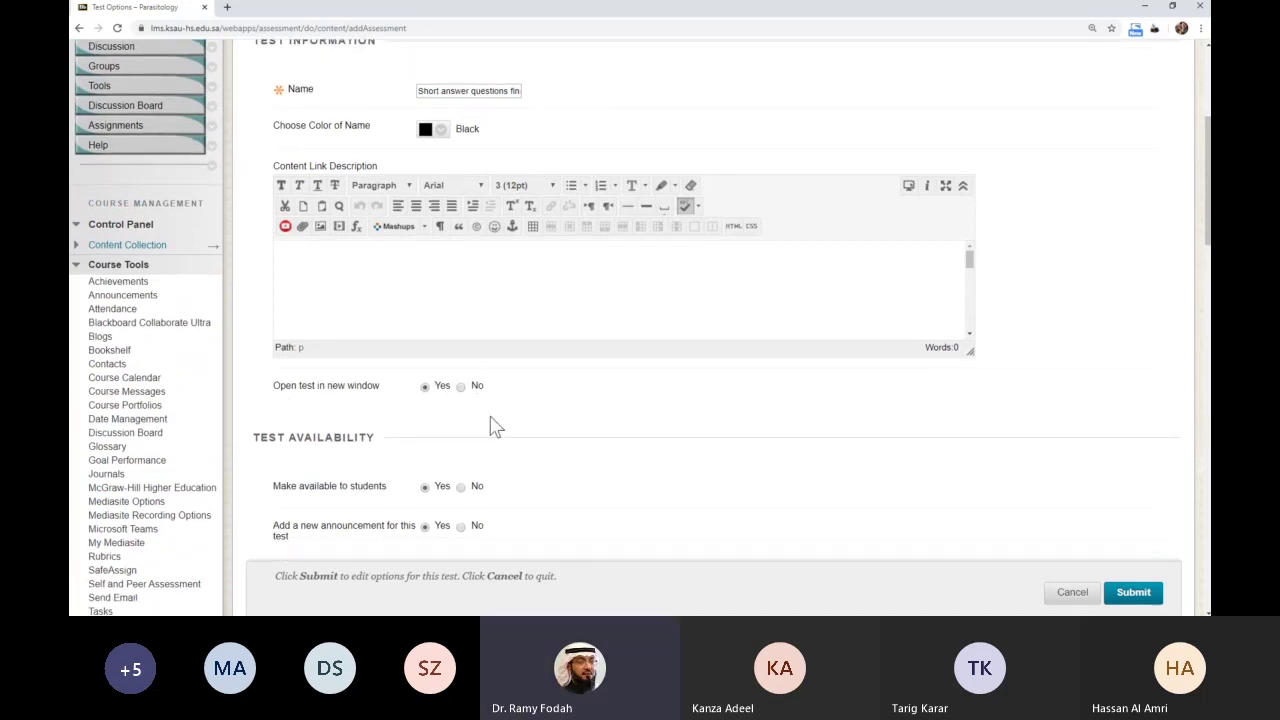
- Turn off Force Completion and Set Timer in the test availability settings
{"action": "scroll", "coordinate": [492, 412], "scroll_direction": "down", "scroll_amount": 1}
{"action": "scroll", "coordinate": [497, 410], "scroll_direction": "down", "scroll_amount": 1}
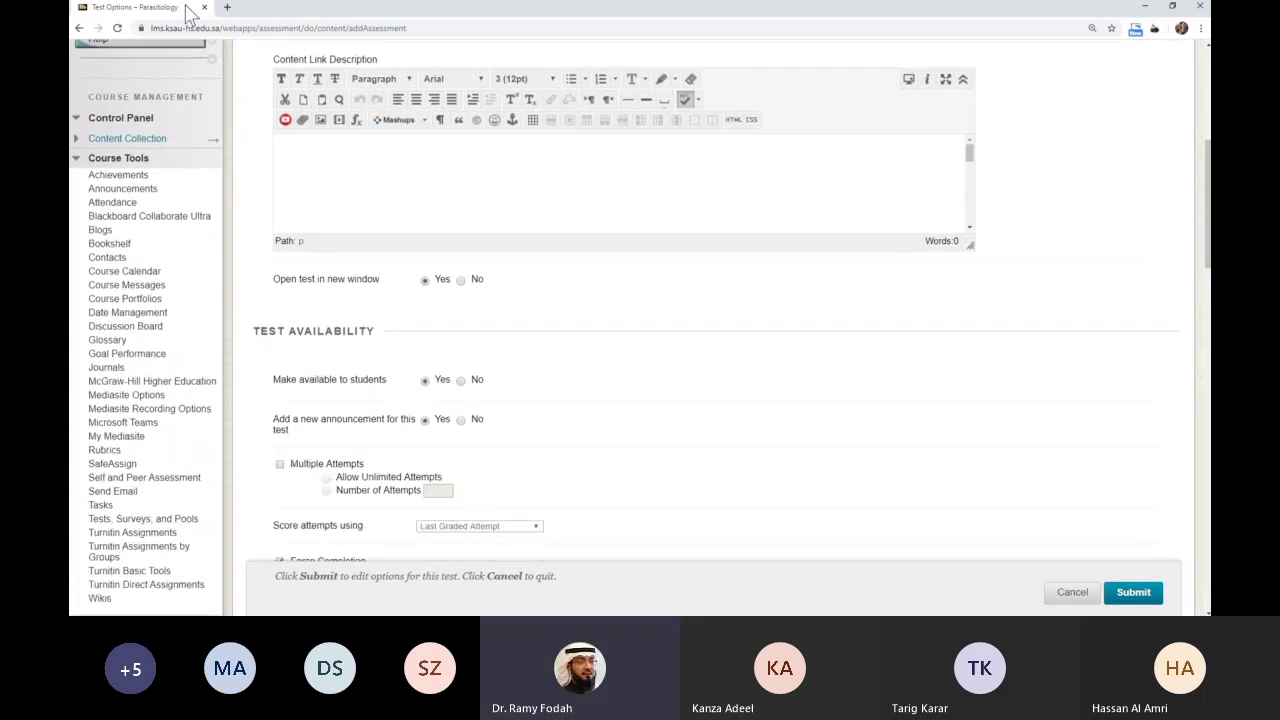
{"action": "scroll", "coordinate": [518, 334], "scroll_direction": "down", "scroll_amount": 2}
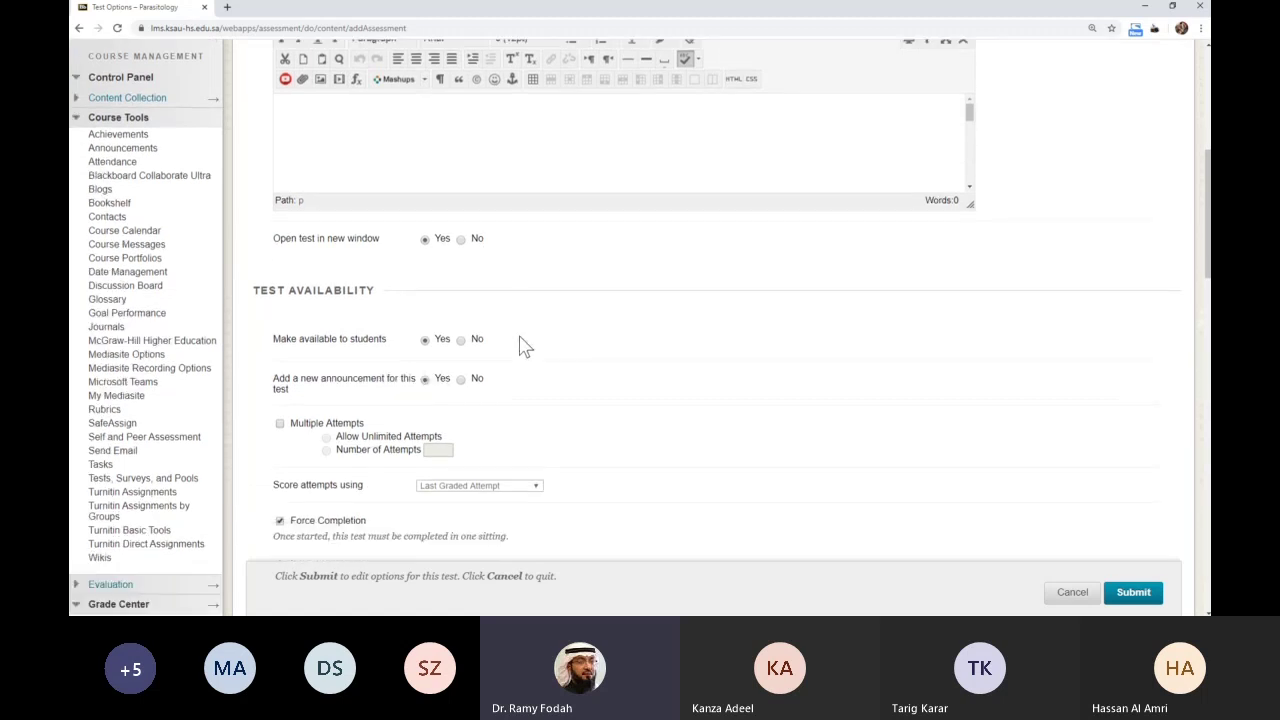
{"action": "scroll", "coordinate": [477, 315], "scroll_direction": "down", "scroll_amount": 1}
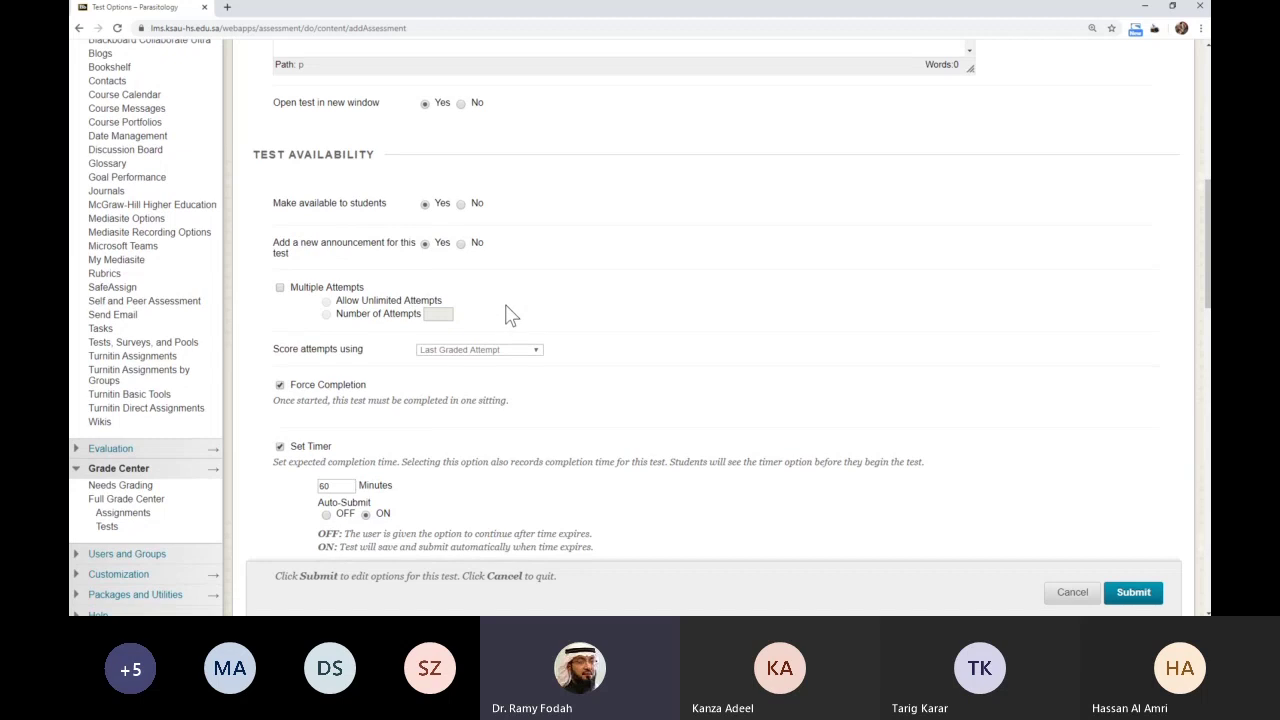
{"action": "scroll", "coordinate": [510, 322], "scroll_direction": "down", "scroll_amount": 1}
{"action": "scroll", "coordinate": [510, 326], "scroll_direction": "down", "scroll_amount": 2}
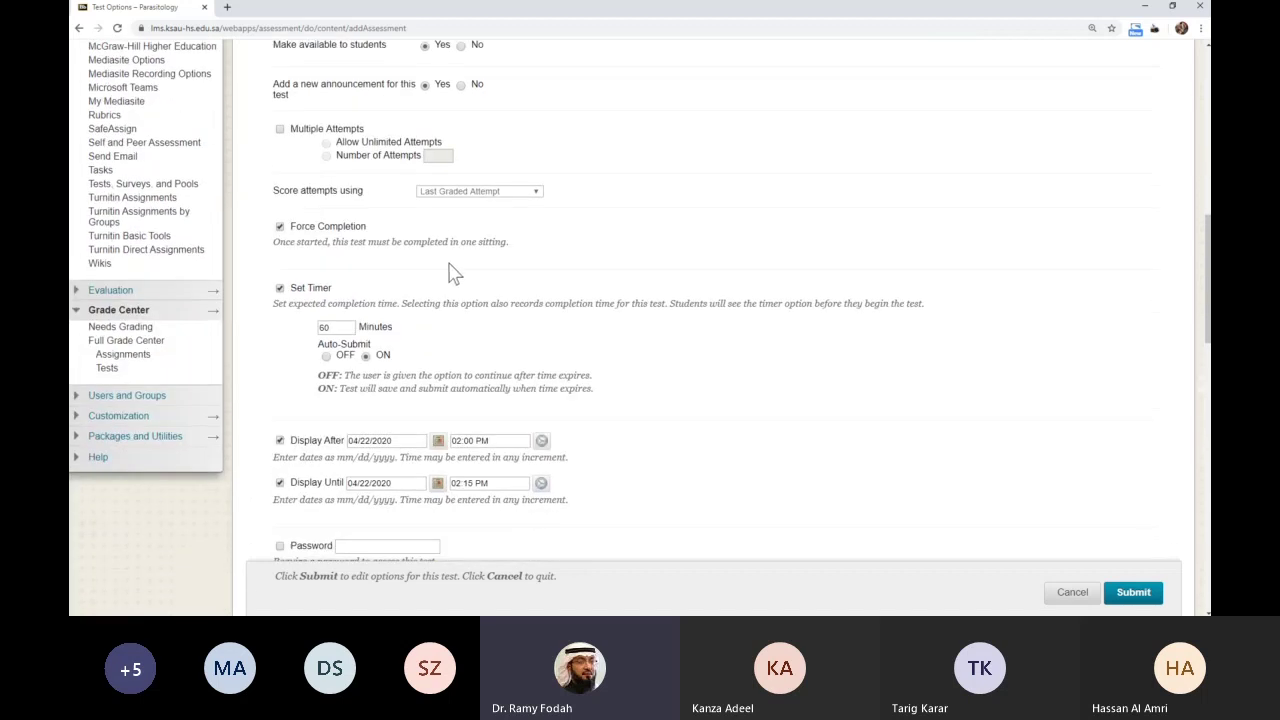
{"action": "left_click", "coordinate": [281, 227]}
{"action": "scroll", "coordinate": [388, 297], "scroll_direction": "down", "scroll_amount": 1}
{"action": "left_click", "coordinate": [281, 190]}
{"action": "scroll", "coordinate": [284, 286], "scroll_direction": "down", "scroll_amount": 1}
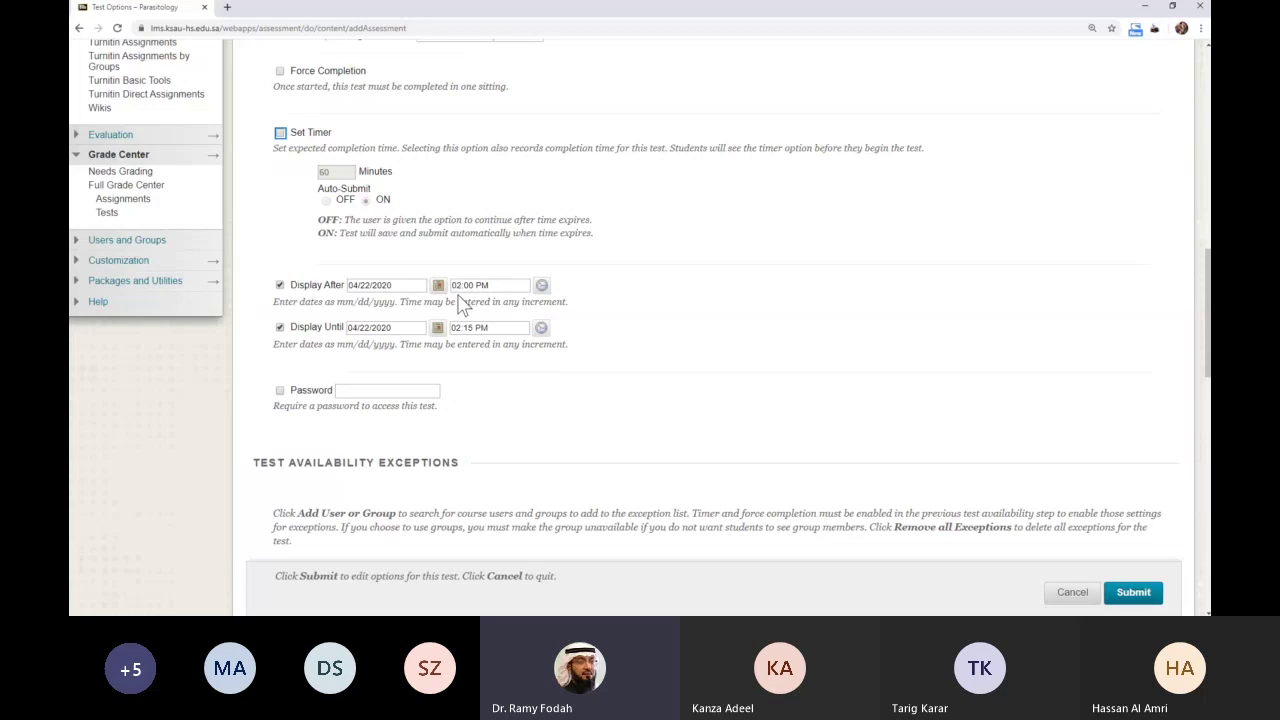
- Set the Display Until time of the test to 08:00 PM
{"action": "scroll", "coordinate": [480, 308], "scroll_direction": "down", "scroll_amount": 1}
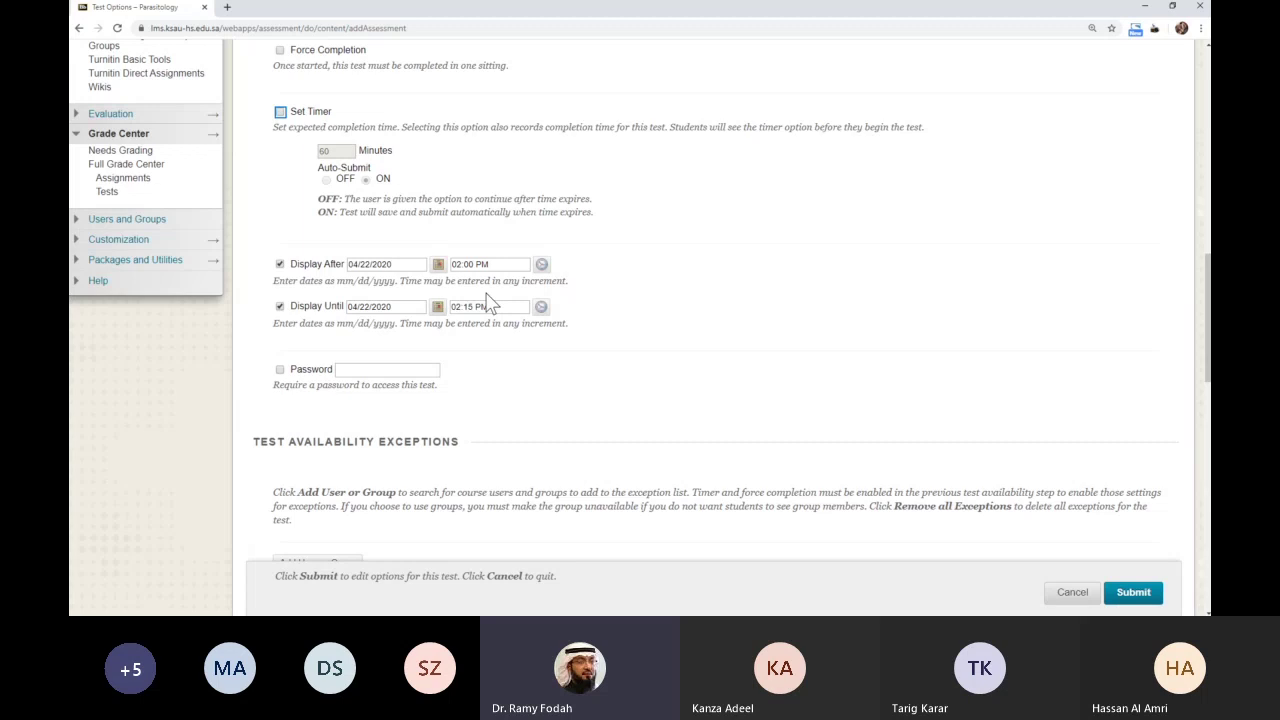
{"action": "left_click", "coordinate": [541, 306]}
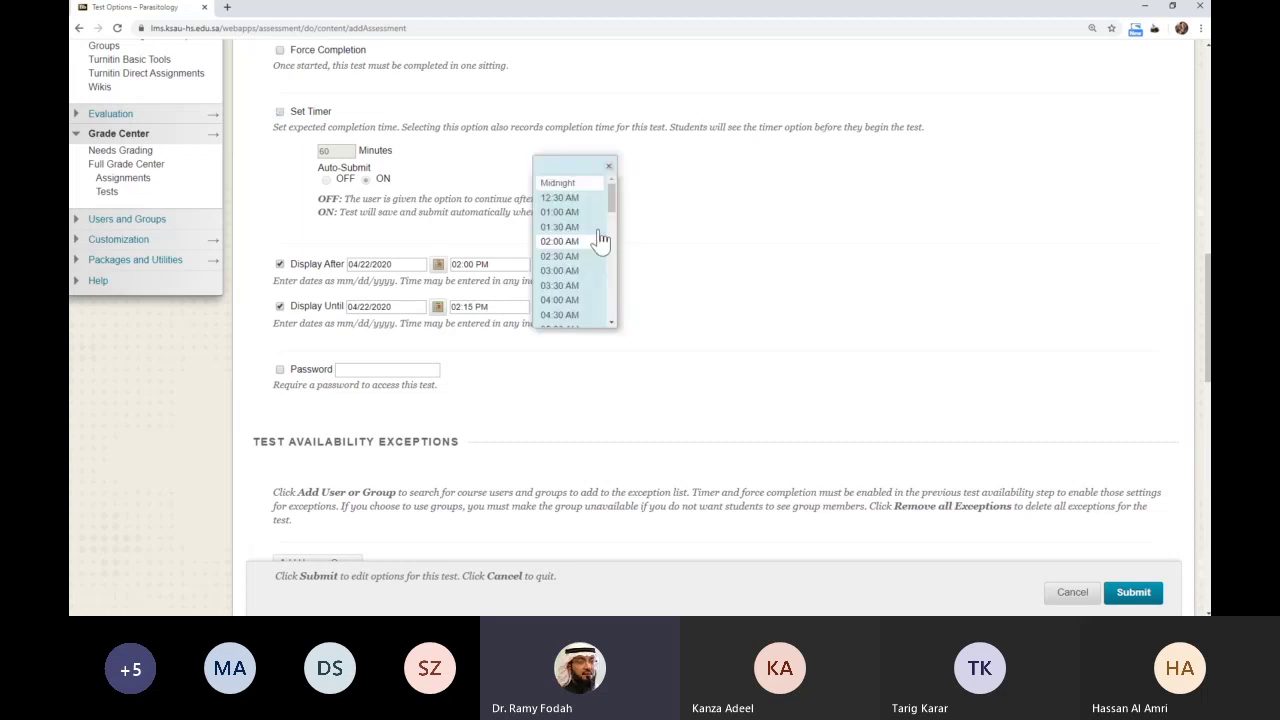
{"action": "left_click_drag", "start_coordinate": [613, 205], "coordinate": [615, 298]}
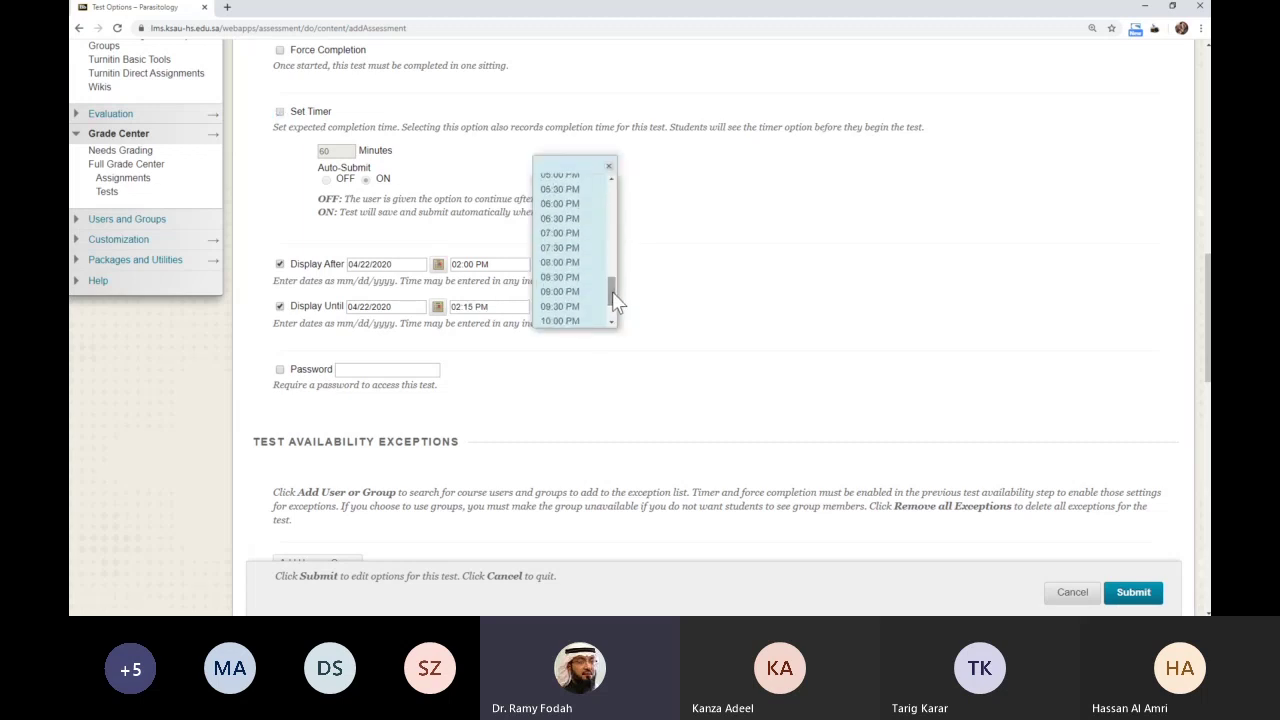
{"action": "left_click", "coordinate": [572, 272]}
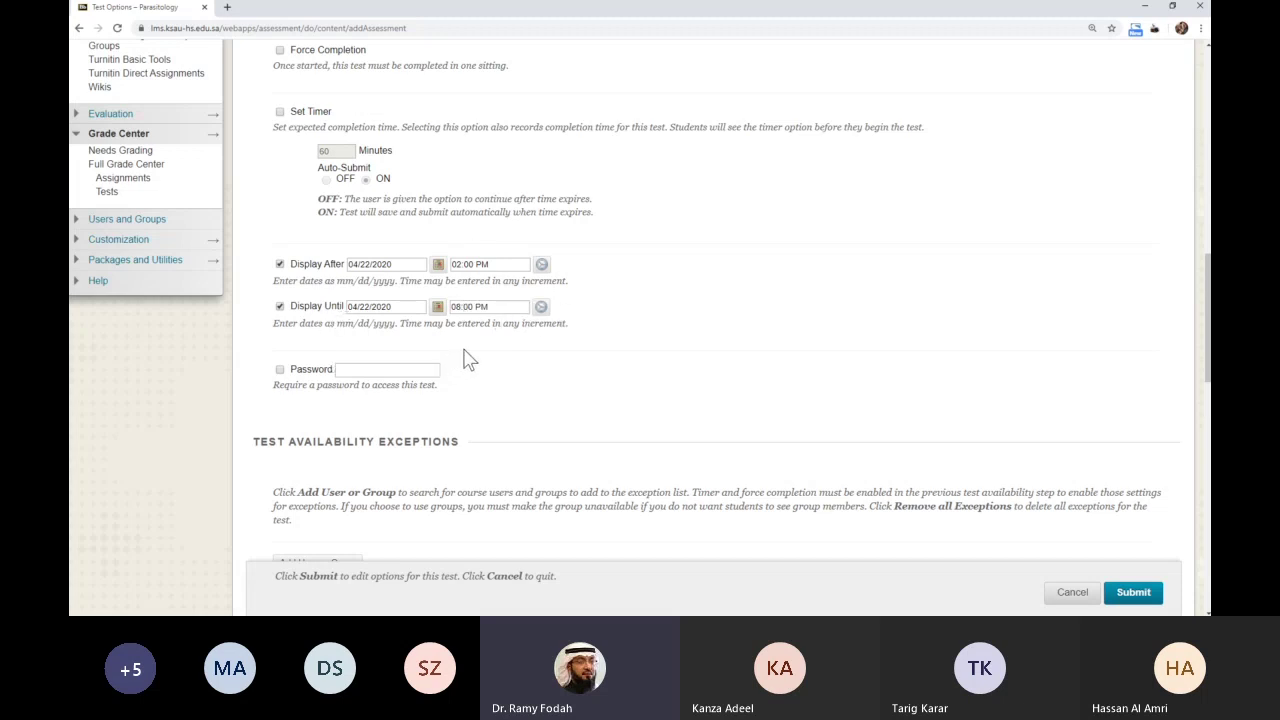
- Examine the availability exceptions, due date, self-assessment and test results settings
{"action": "scroll", "coordinate": [492, 362], "scroll_direction": "down", "scroll_amount": 1}
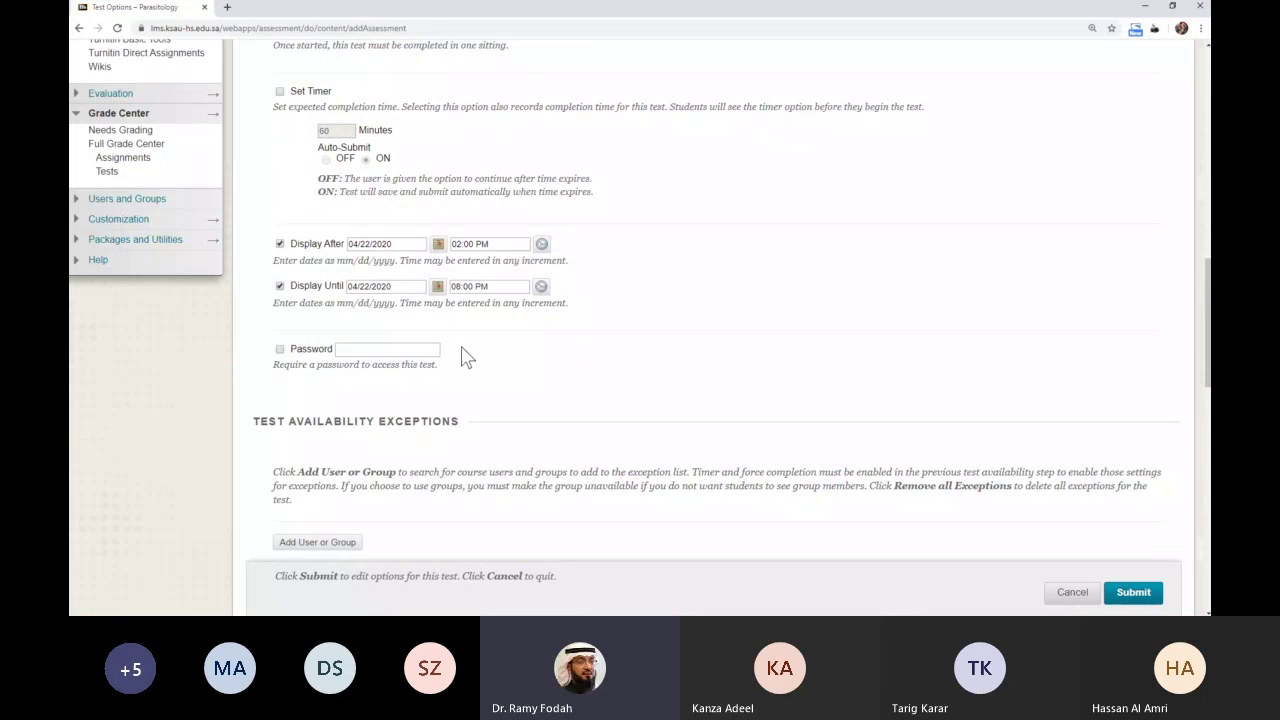
{"action": "scroll", "coordinate": [464, 357], "scroll_direction": "down", "scroll_amount": 1}
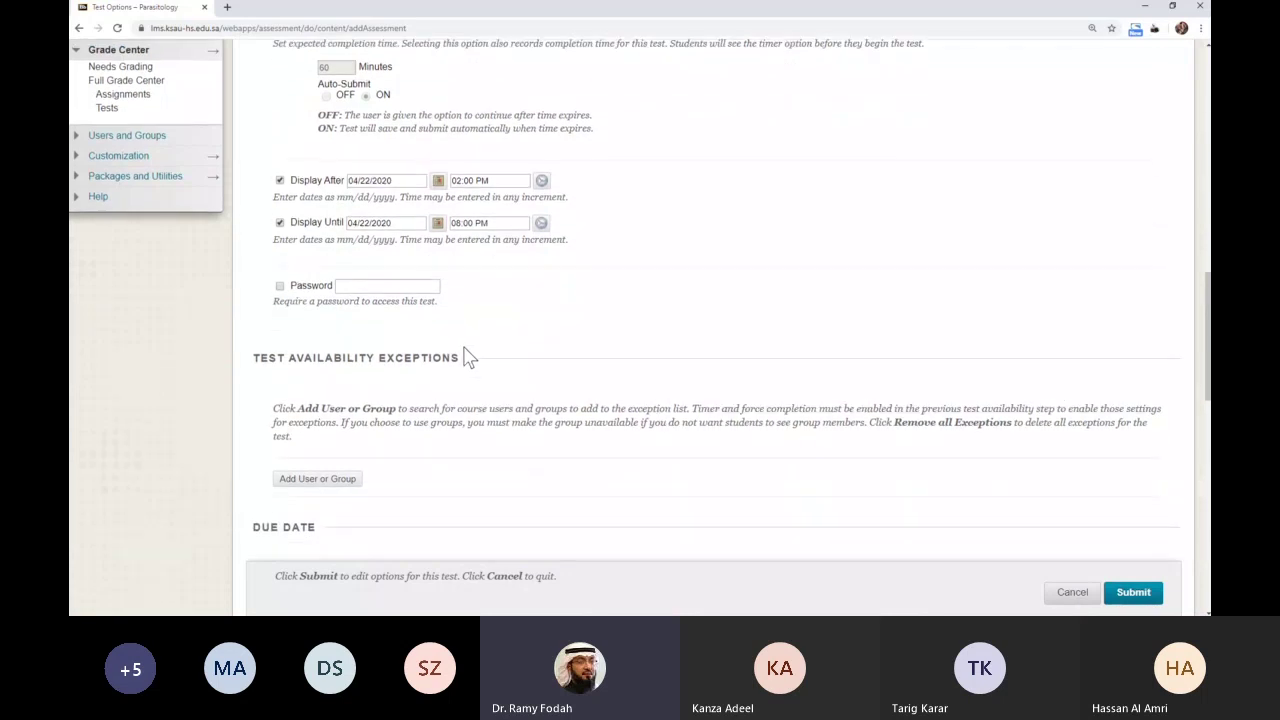
{"action": "scroll", "coordinate": [466, 357], "scroll_direction": "down", "scroll_amount": 2}
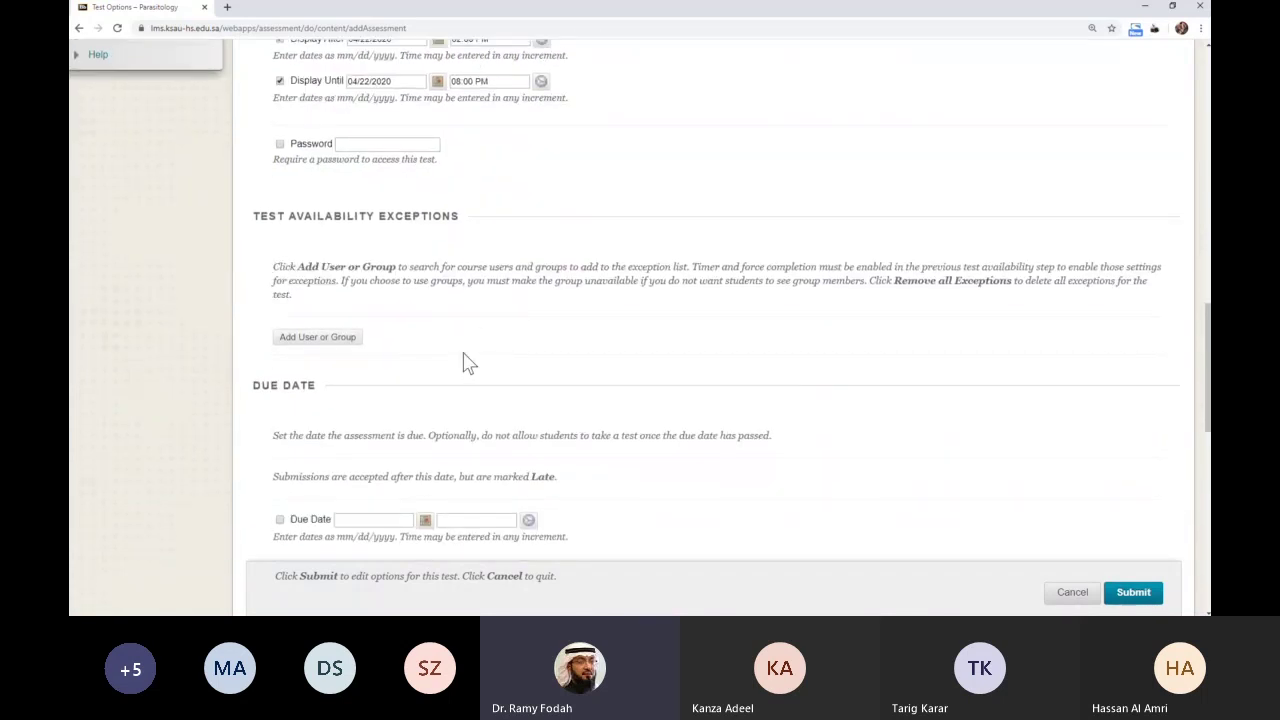
{"action": "scroll", "coordinate": [466, 362], "scroll_direction": "up", "scroll_amount": 2}
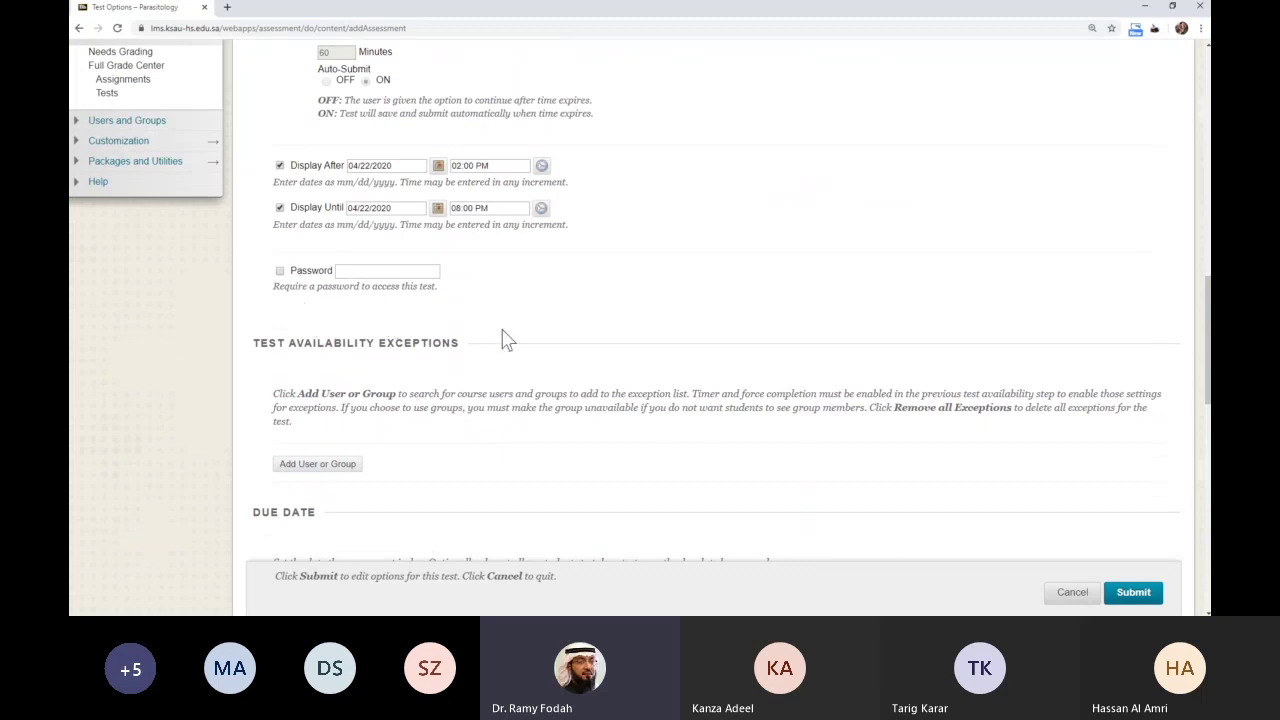
{"action": "scroll", "coordinate": [402, 376], "scroll_direction": "down", "scroll_amount": 2}
{"action": "scroll", "coordinate": [402, 378], "scroll_direction": "down", "scroll_amount": 4}
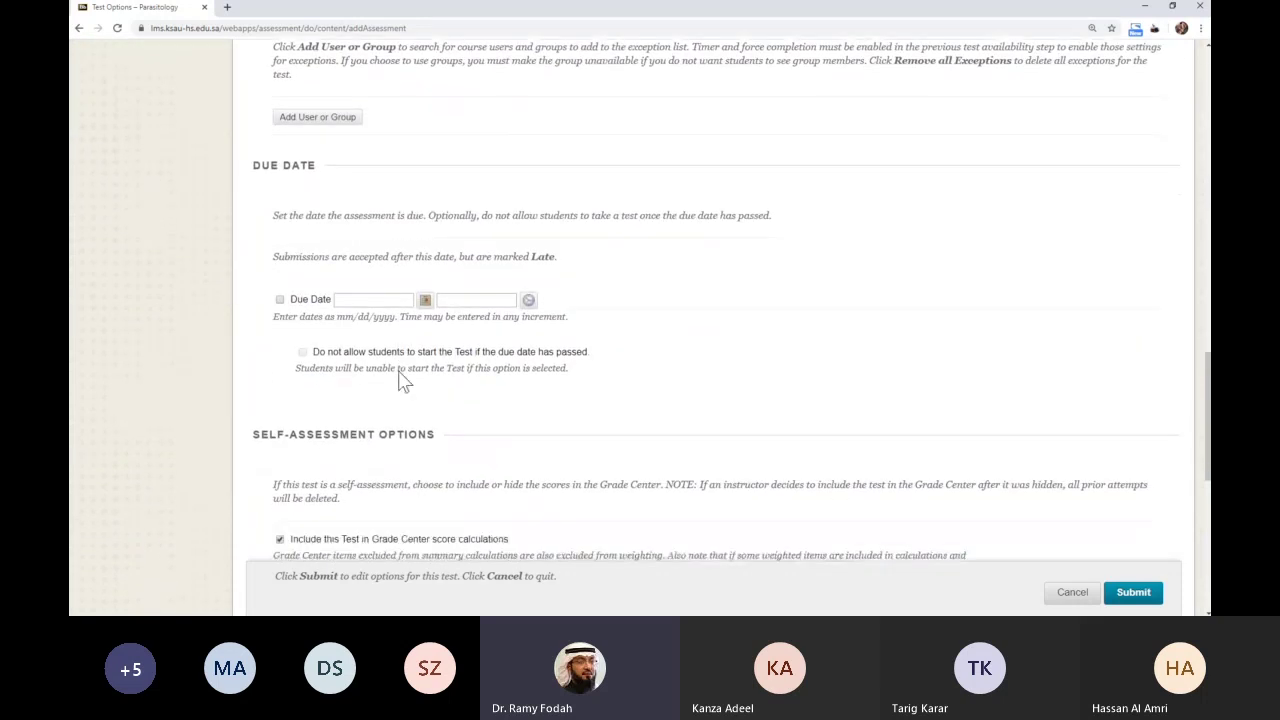
{"action": "scroll", "coordinate": [410, 383], "scroll_direction": "down", "scroll_amount": 2}
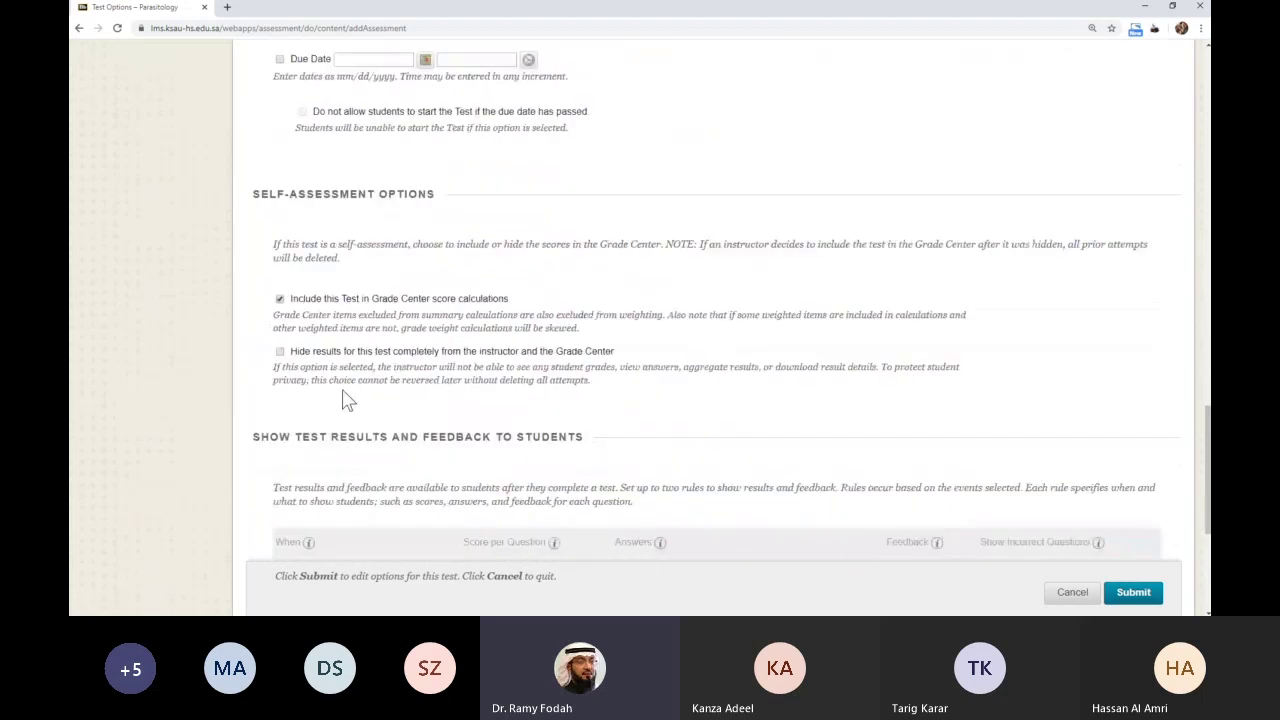
{"action": "scroll", "coordinate": [346, 400], "scroll_direction": "down", "scroll_amount": 4}
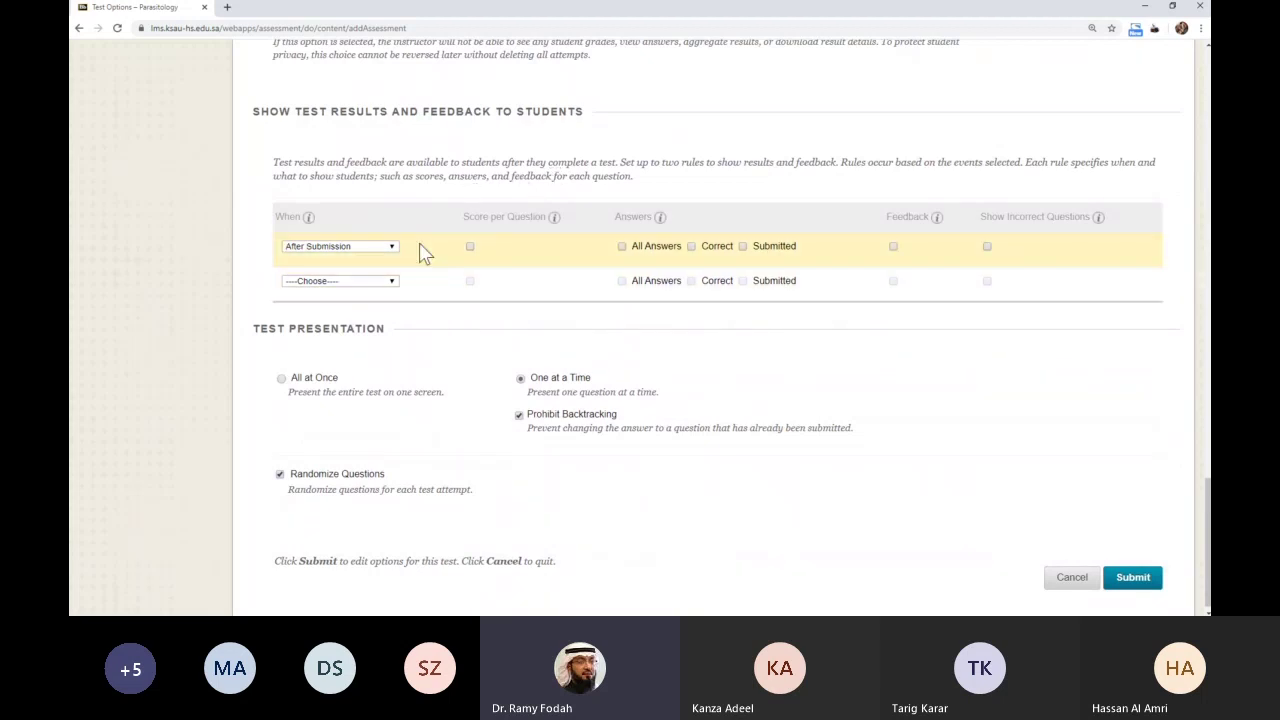
- Try All at Once presentation without randomization, and restore One at a Time with Prohibit Backtracking and Randomize Questions
{"action": "scroll", "coordinate": [422, 258], "scroll_direction": "down", "scroll_amount": 1}
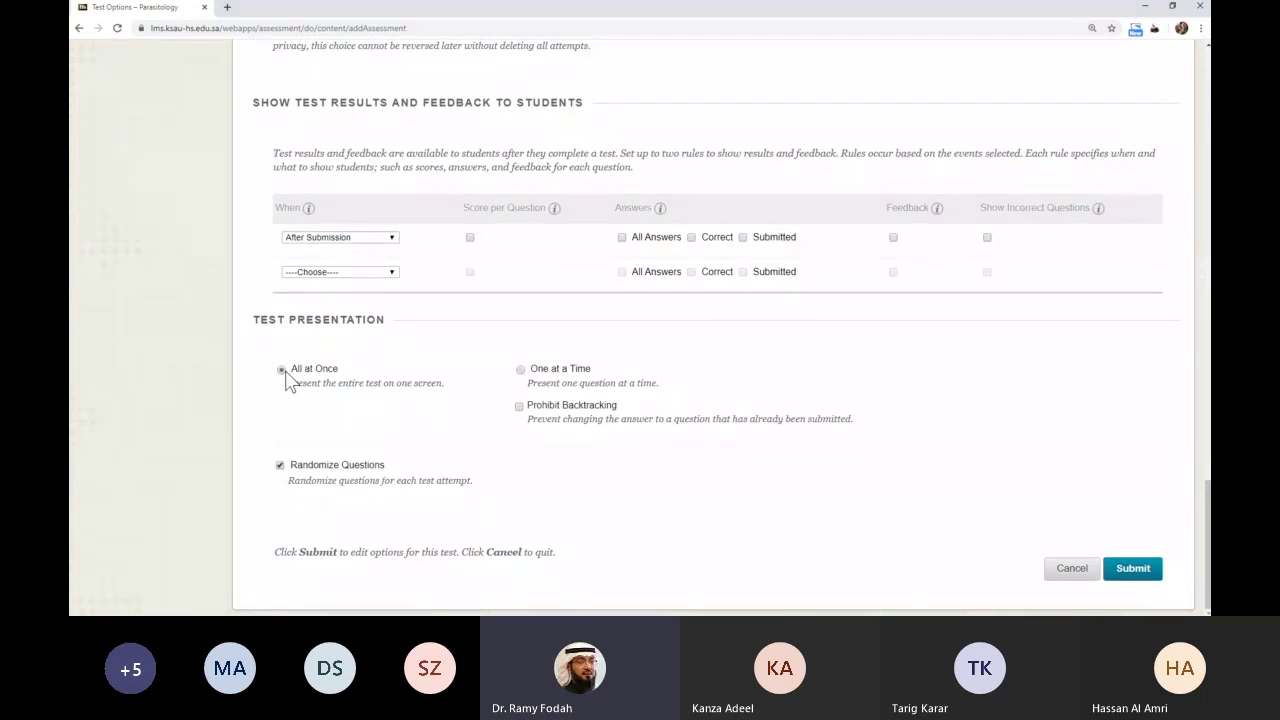
{"action": "left_click", "coordinate": [284, 370]}
{"action": "left_click", "coordinate": [281, 466]}
{"action": "left_click", "coordinate": [521, 370]}
{"action": "left_click", "coordinate": [519, 407]}
{"action": "left_click", "coordinate": [281, 467]}
- Turn Set Timer back on in the test availability settings
{"action": "scroll", "coordinate": [437, 502], "scroll_direction": "up", "scroll_amount": 15}
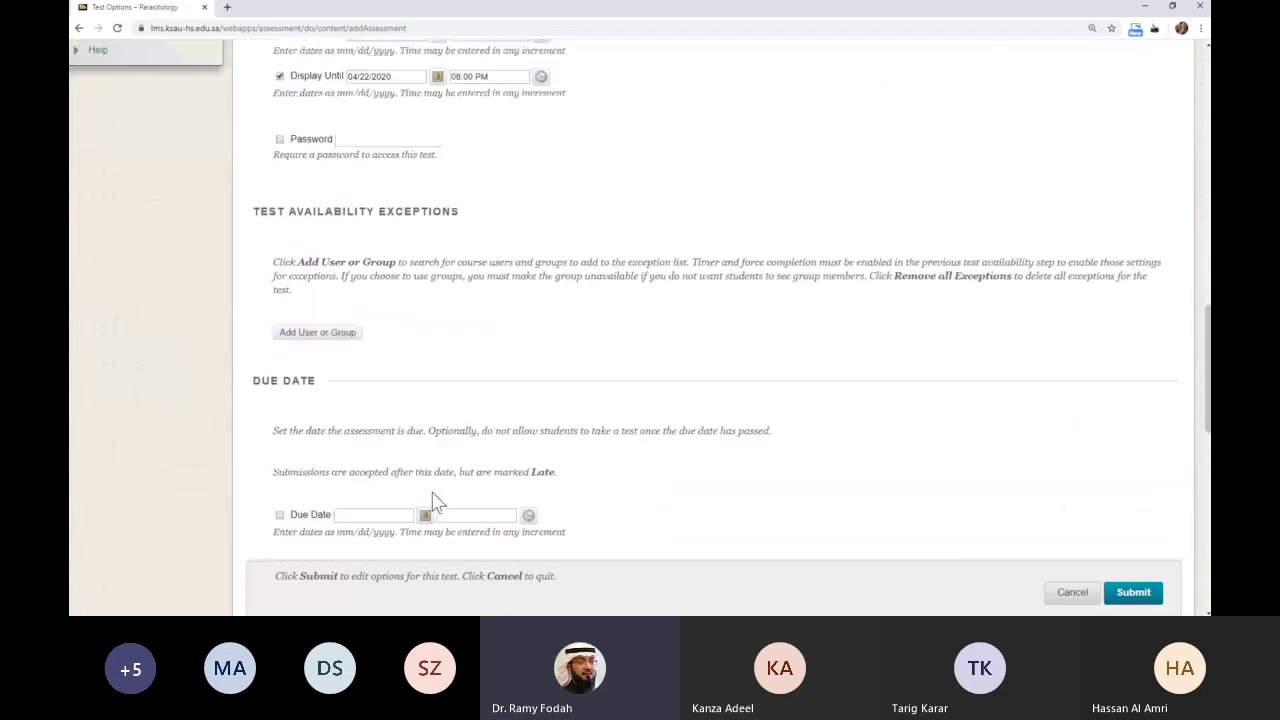
{"action": "scroll", "coordinate": [410, 468], "scroll_direction": "up", "scroll_amount": 5}
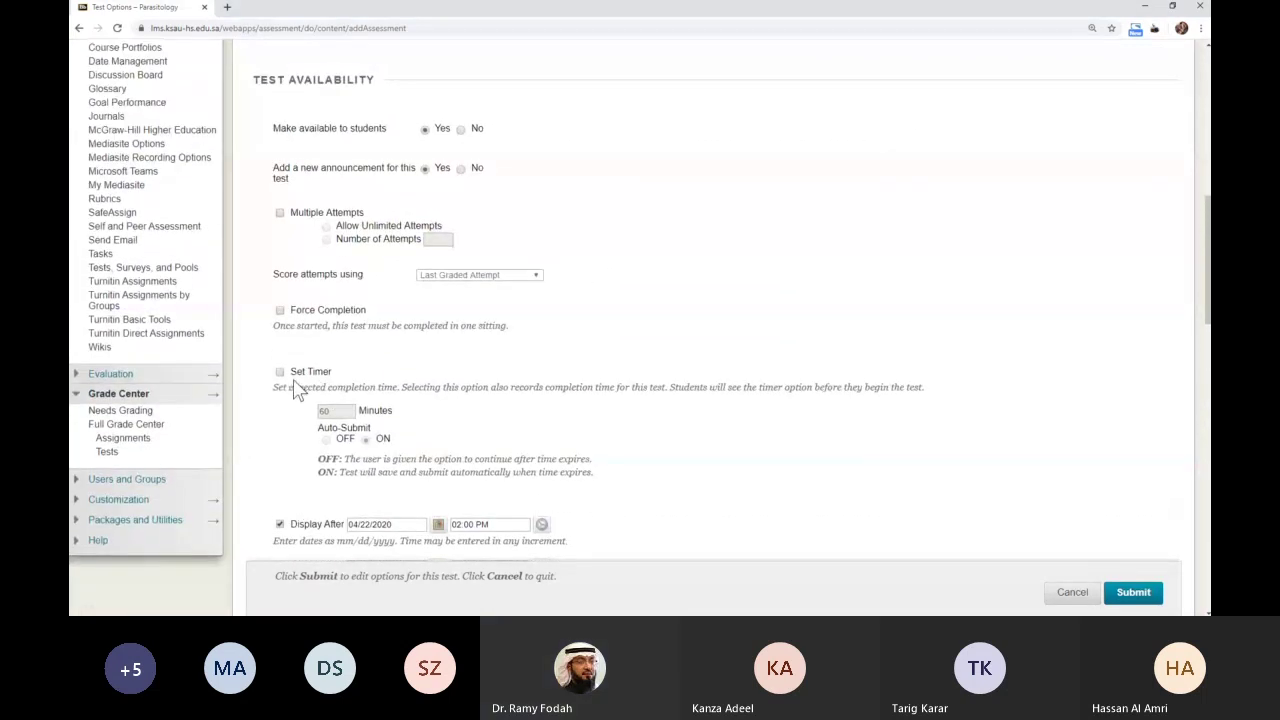
{"action": "left_click", "coordinate": [281, 372]}
{"action": "scroll", "coordinate": [537, 451], "scroll_direction": "down", "scroll_amount": 3}
{"action": "scroll", "coordinate": [541, 455], "scroll_direction": "up", "scroll_amount": 6}
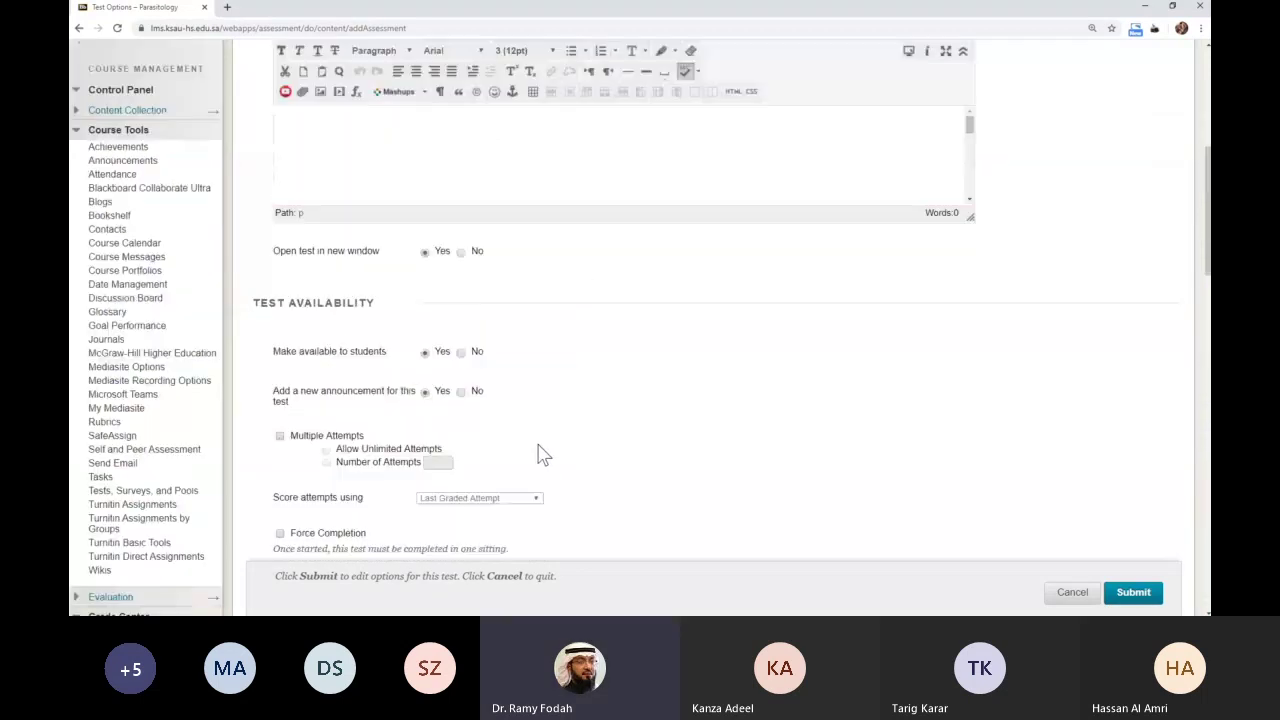
- Set the Display Until time to 02:15 PM, adjusting it from the 02:30 PM preset
{"action": "scroll", "coordinate": [541, 455], "scroll_direction": "down", "scroll_amount": 3}
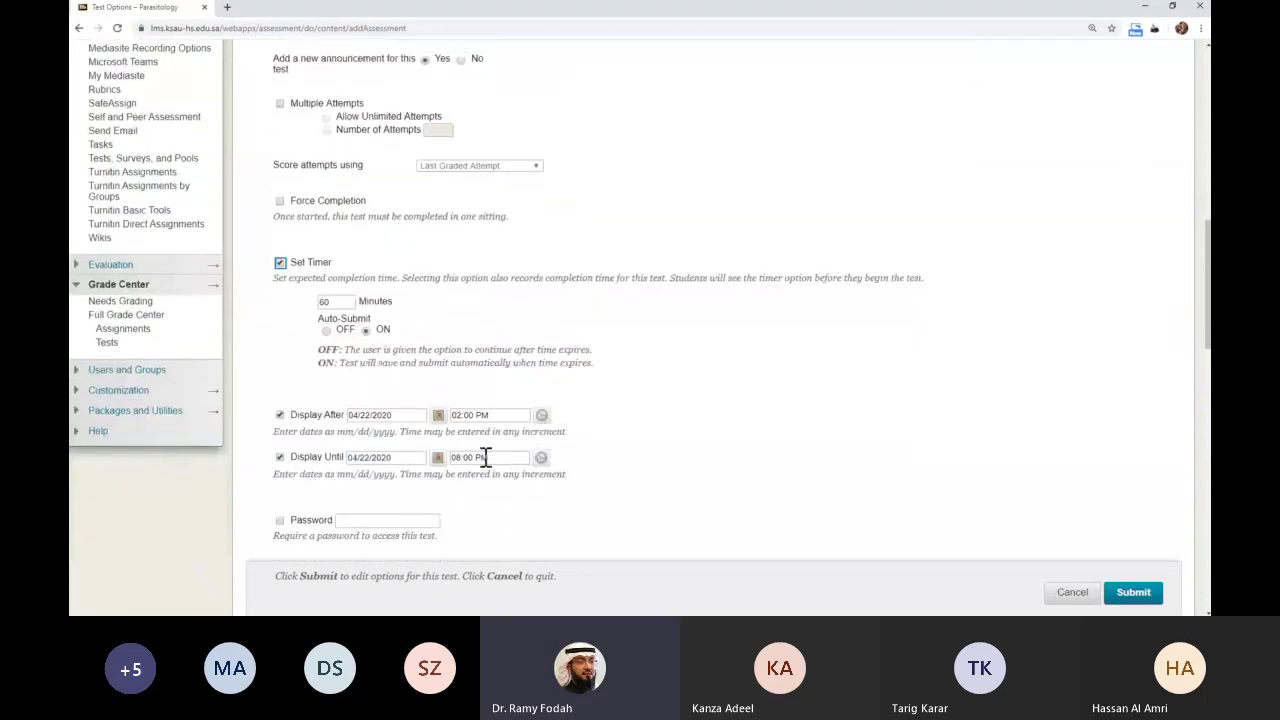
{"action": "left_click", "coordinate": [541, 457]}
{"action": "left_click_drag", "start_coordinate": [610, 345], "coordinate": [612, 412]}
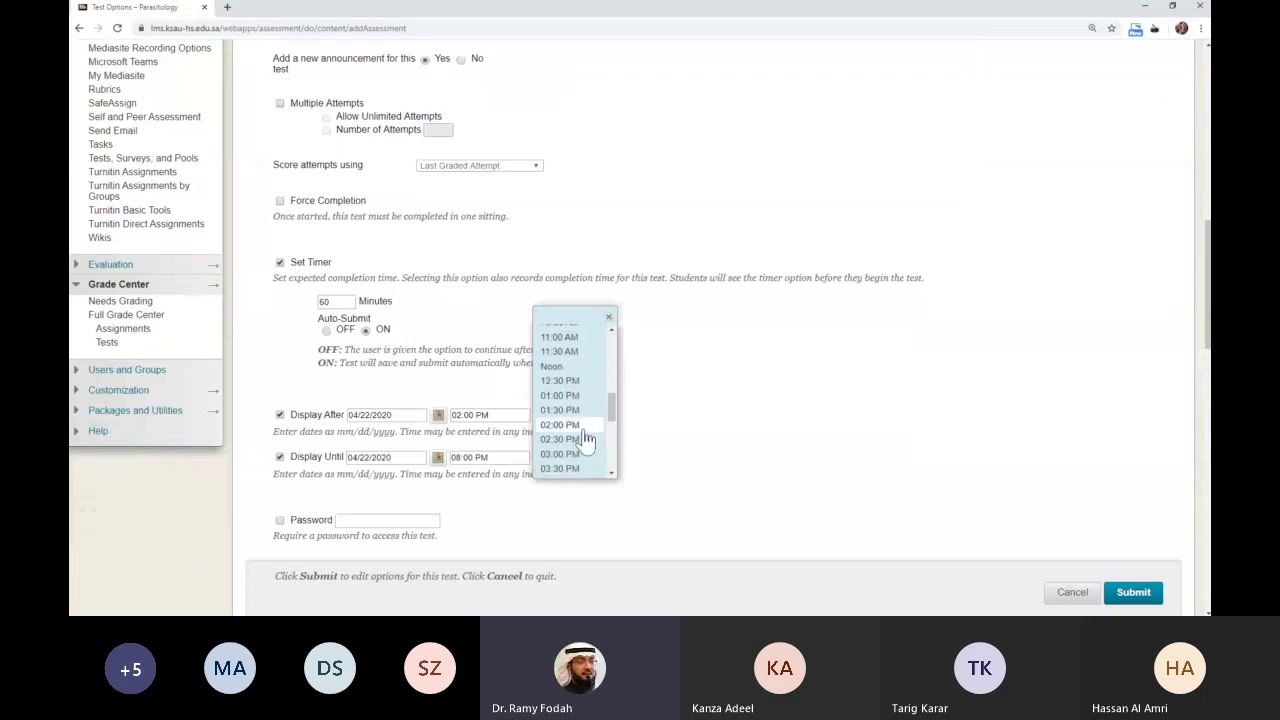
{"action": "left_click", "coordinate": [584, 440]}
{"action": "scroll", "coordinate": [590, 410], "scroll_direction": "down", "scroll_amount": 2}
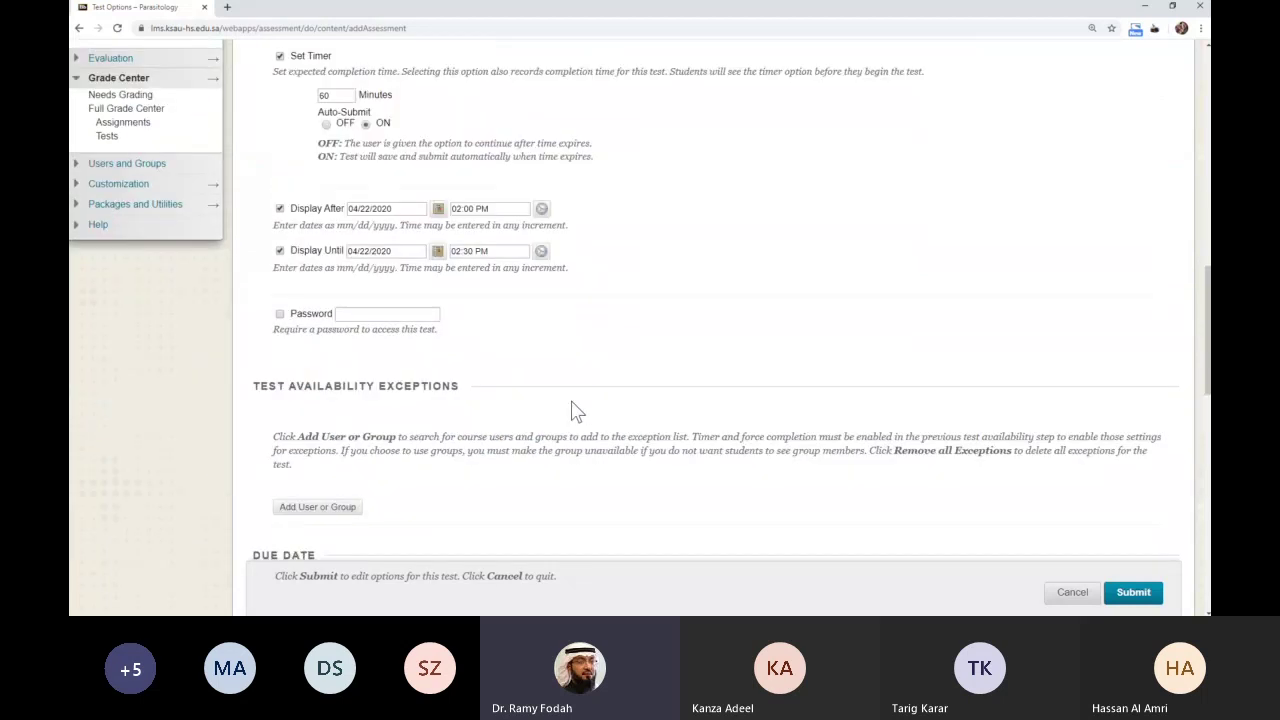
{"action": "scroll", "coordinate": [575, 410], "scroll_direction": "down", "scroll_amount": 1}
{"action": "left_click", "coordinate": [474, 178]}
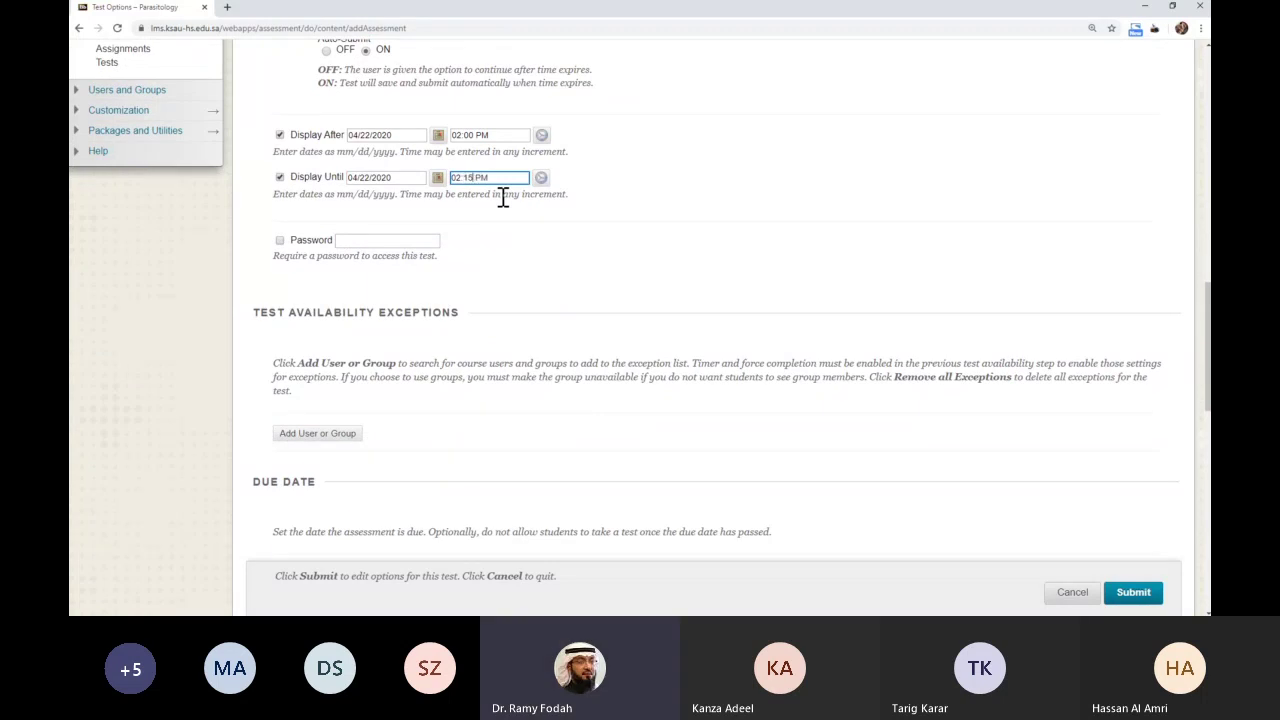
{"action": "left_click", "coordinate": [525, 251]}
- Recheck the test options through to the presentation settings and submit them
{"action": "scroll", "coordinate": [554, 251], "scroll_direction": "down", "scroll_amount": 3}
{"action": "scroll", "coordinate": [640, 245], "scroll_direction": "down", "scroll_amount": 7}
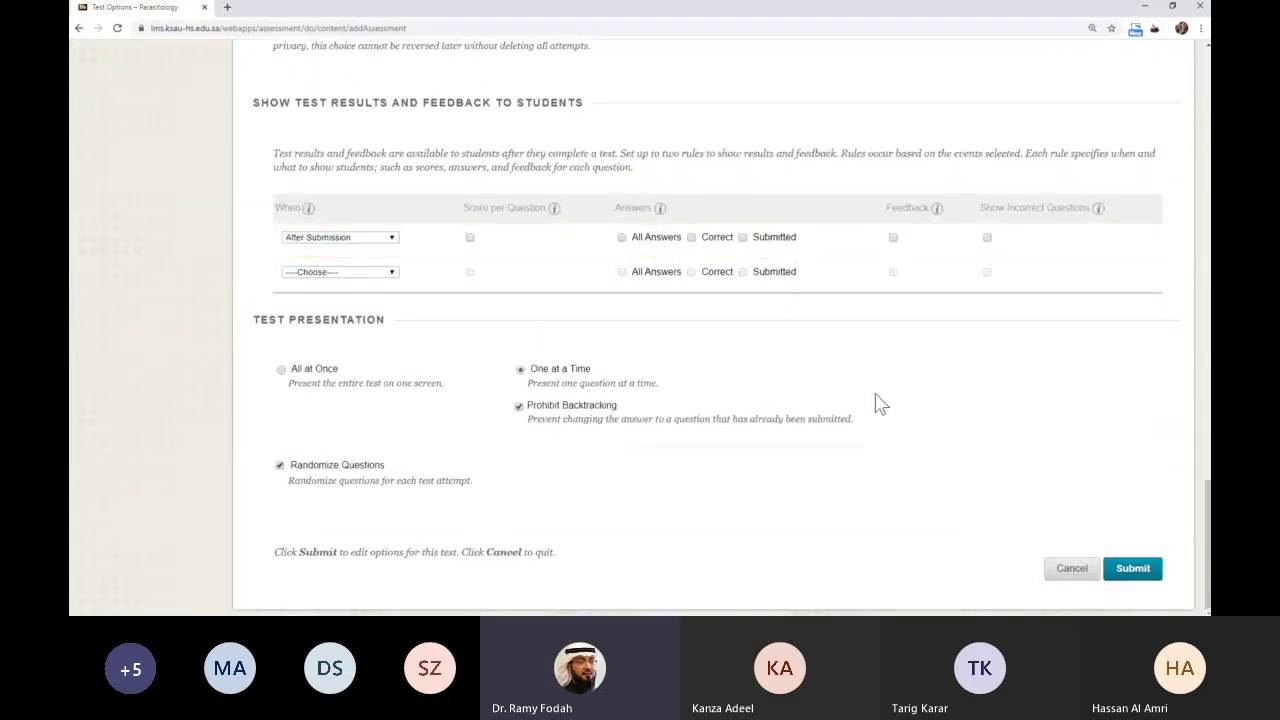
{"action": "scroll", "coordinate": [900, 450], "scroll_direction": "up", "scroll_amount": 11}
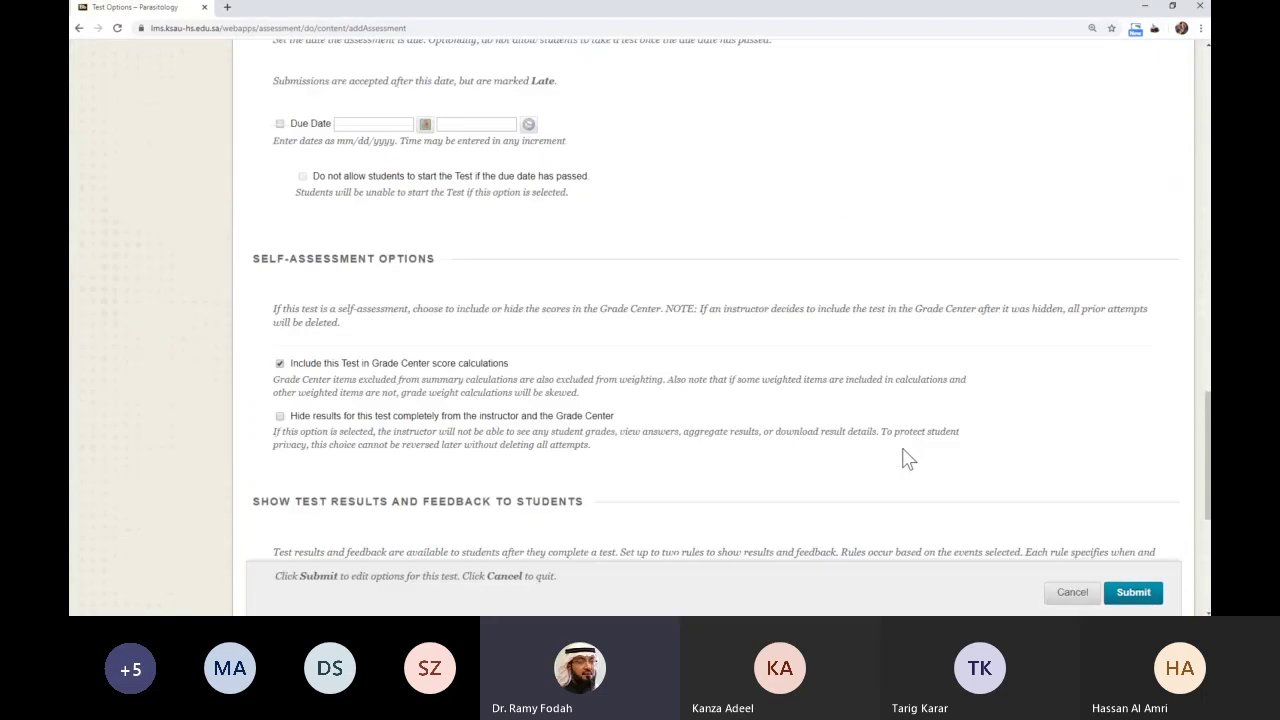
{"action": "scroll", "coordinate": [907, 459], "scroll_direction": "up", "scroll_amount": 8}
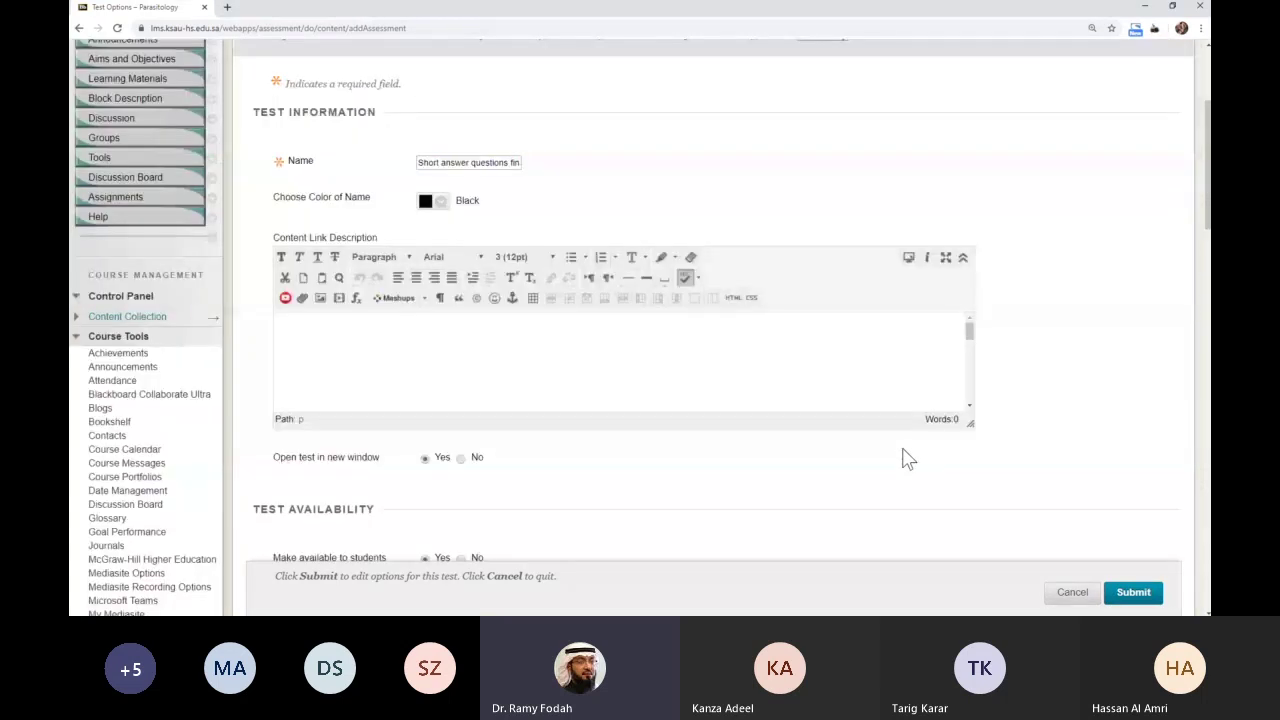
{"action": "scroll", "coordinate": [907, 459], "scroll_direction": "up", "scroll_amount": 2}
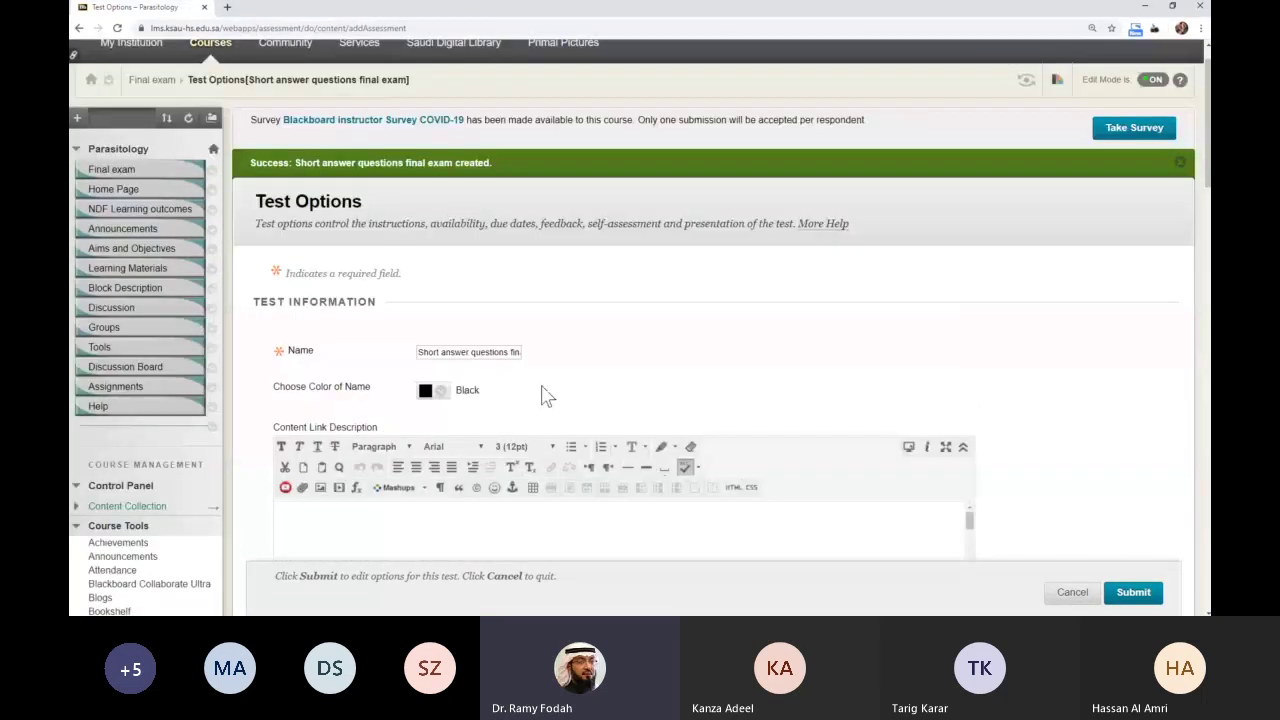
{"action": "left_click", "coordinate": [1134, 592]}
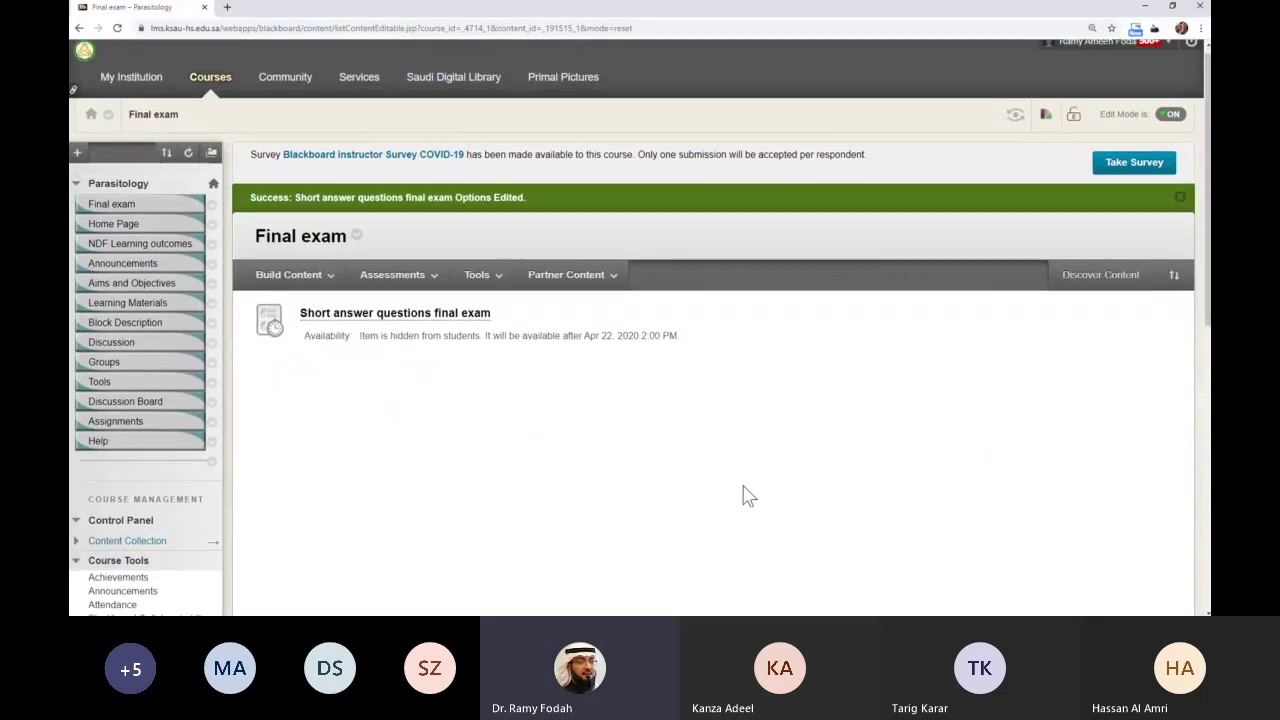
- Examine the deployed exam's availability note and its item actions in the Final exam content area
{"action": "scroll", "coordinate": [480, 415], "scroll_direction": "down", "scroll_amount": 1}
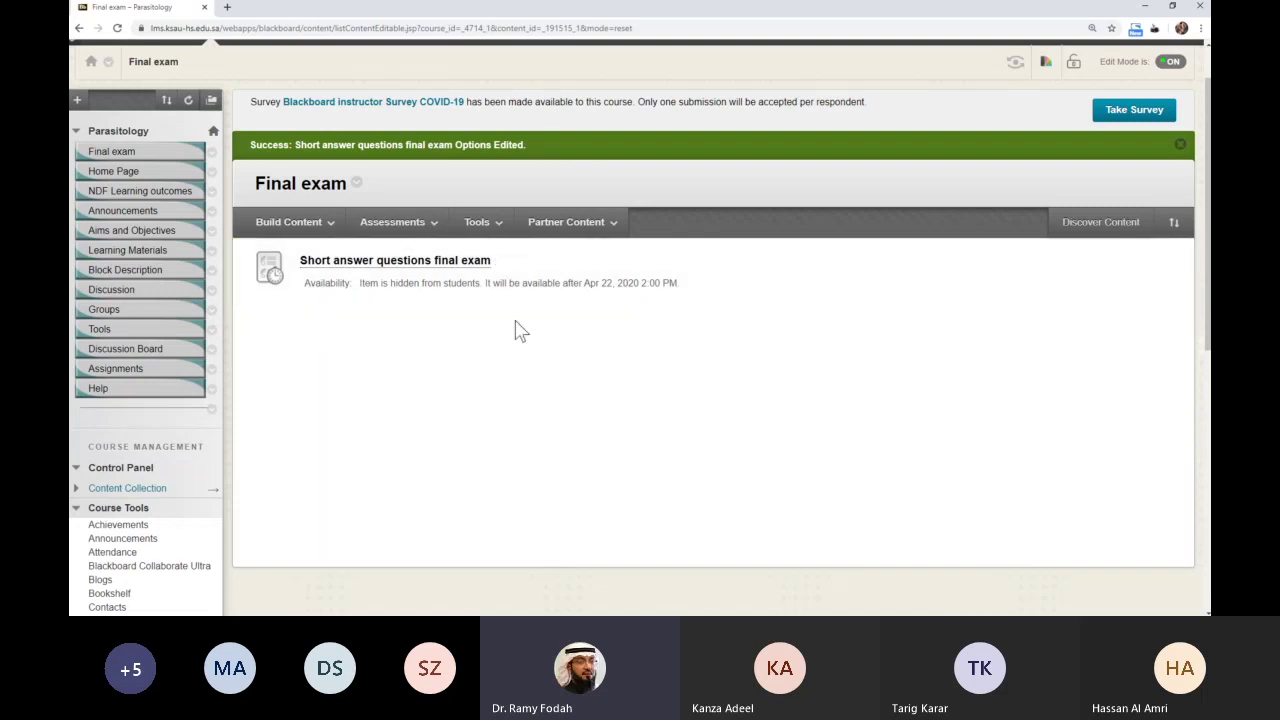
{"action": "scroll", "coordinate": [516, 333], "scroll_direction": "down", "scroll_amount": 1}
{"action": "scroll", "coordinate": [517, 334], "scroll_direction": "up", "scroll_amount": 2}
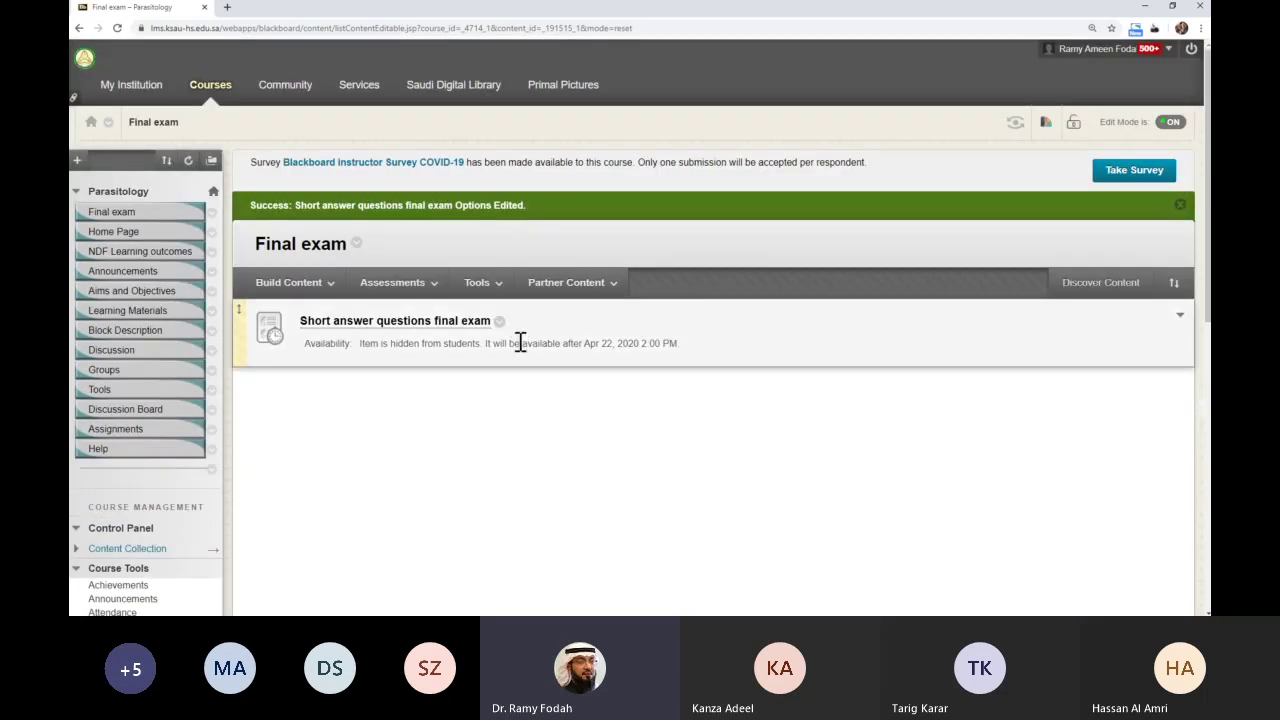
{"action": "scroll", "coordinate": [518, 360], "scroll_direction": "down", "scroll_amount": 1}
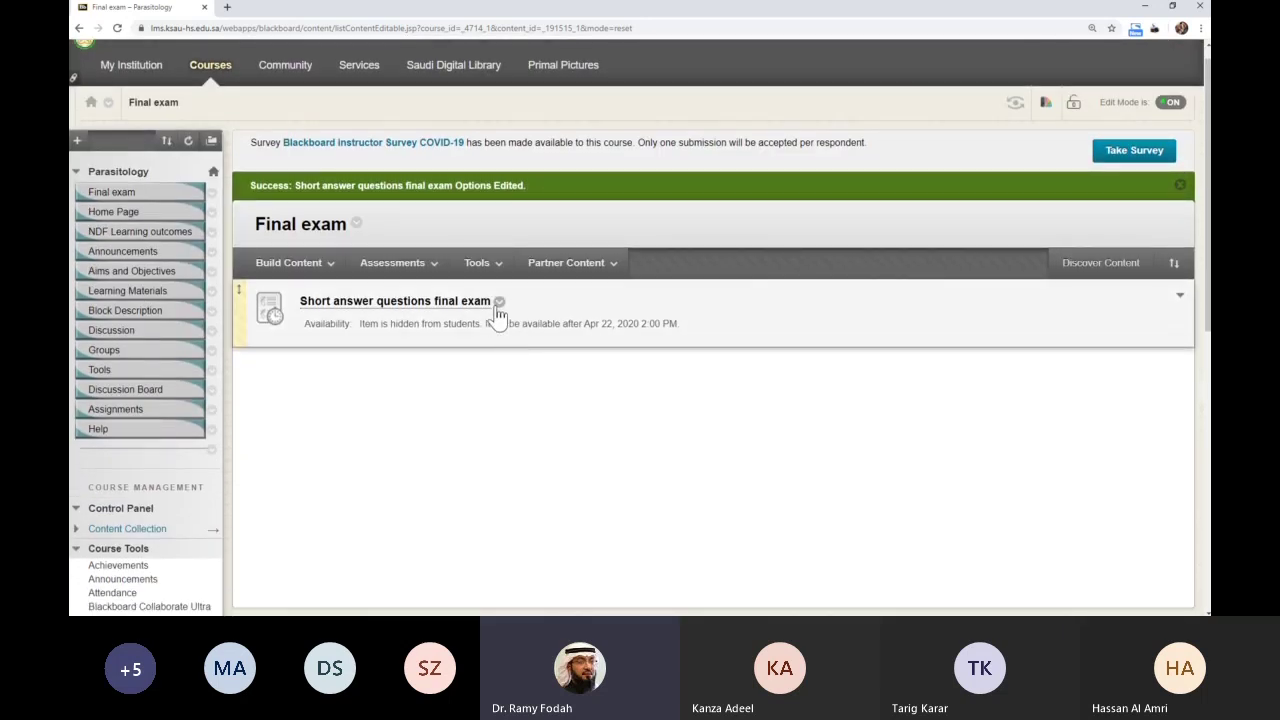
{"action": "left_click", "coordinate": [498, 302]}
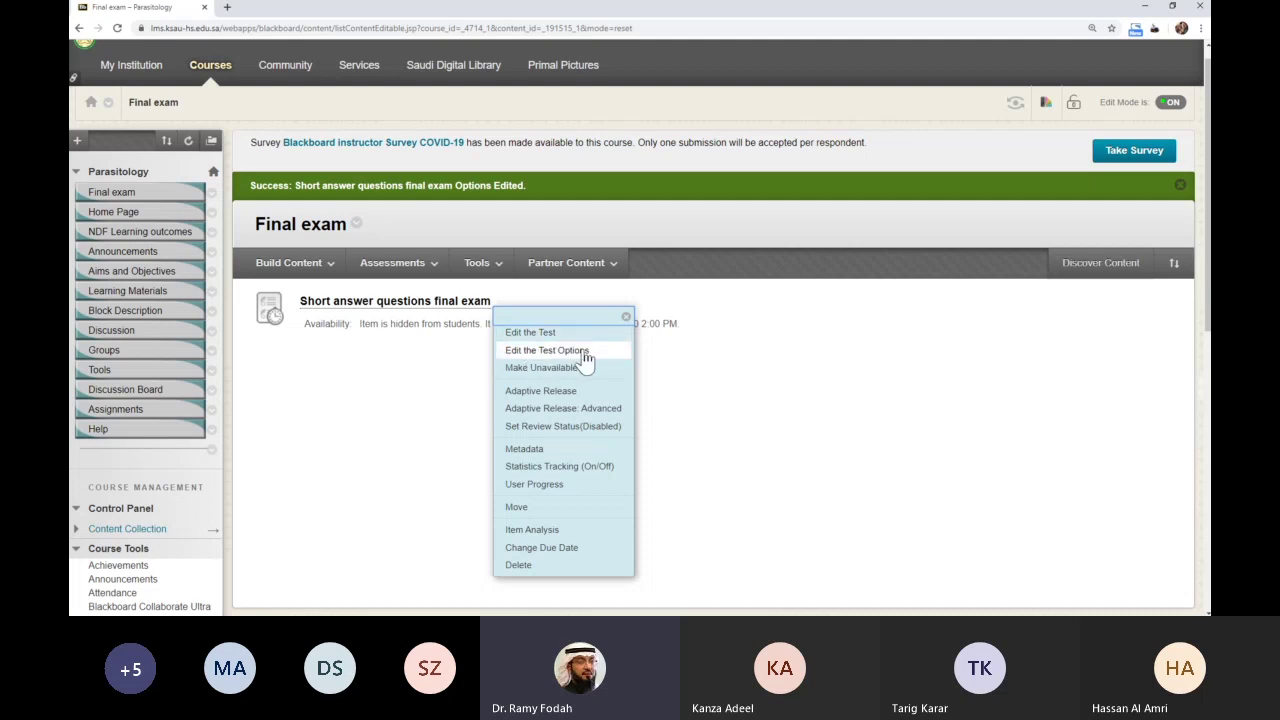
{"action": "left_click", "coordinate": [427, 379]}
{"action": "scroll", "coordinate": [440, 394], "scroll_direction": "down", "scroll_amount": 3}
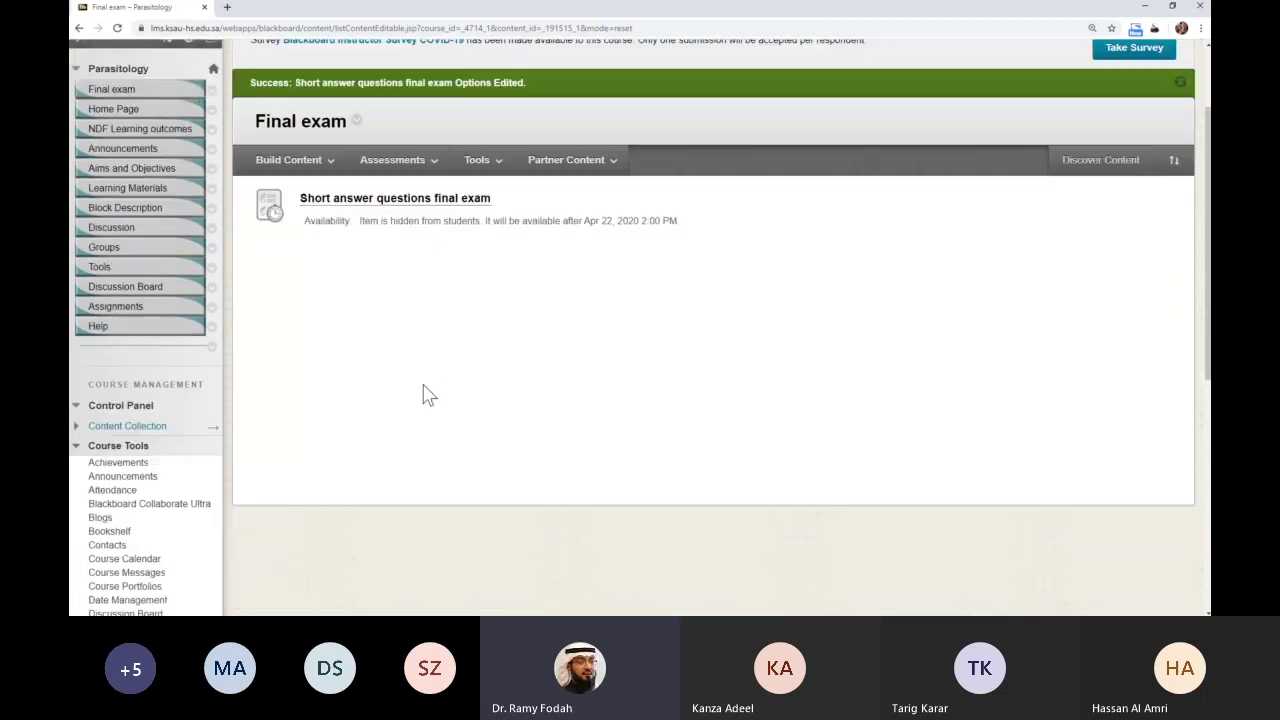
{"action": "scroll", "coordinate": [400, 386], "scroll_direction": "up", "scroll_amount": 4}
{"action": "scroll", "coordinate": [490, 323], "scroll_direction": "down", "scroll_amount": 1}
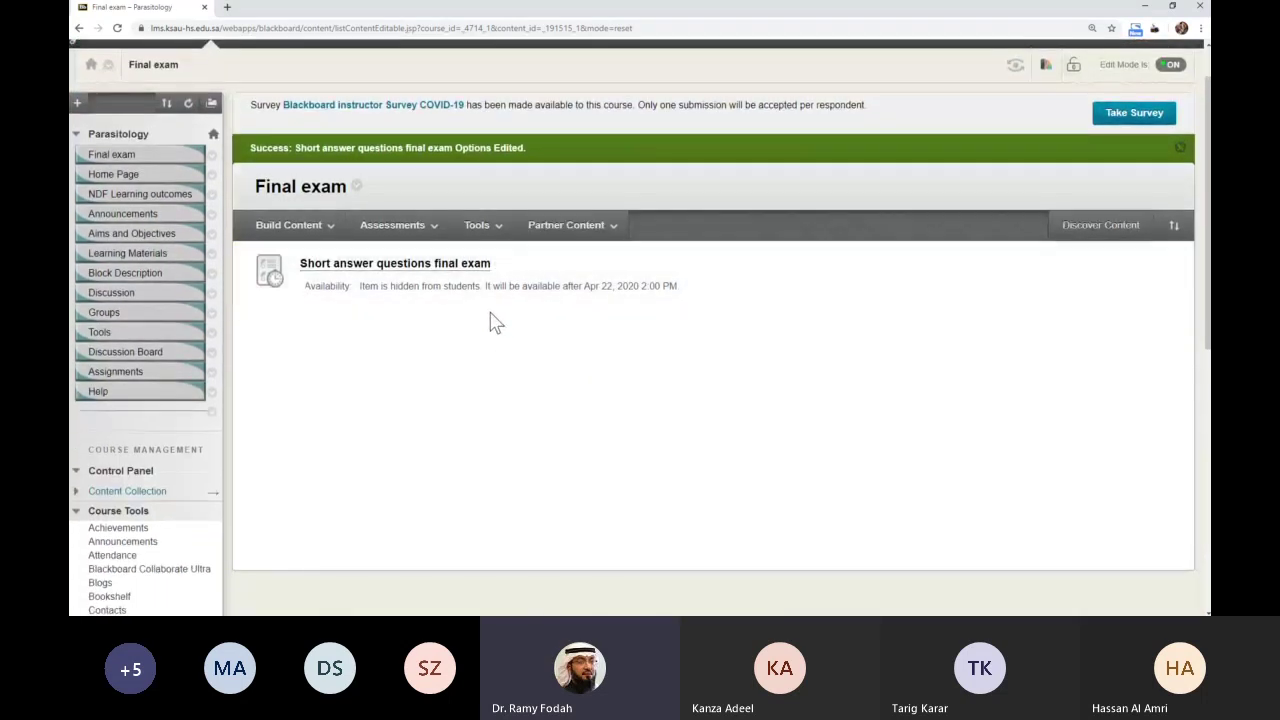
- Begin a preview attempt of the short answer questions final exam from the Final exam content area
{"action": "left_click", "coordinate": [499, 264]}
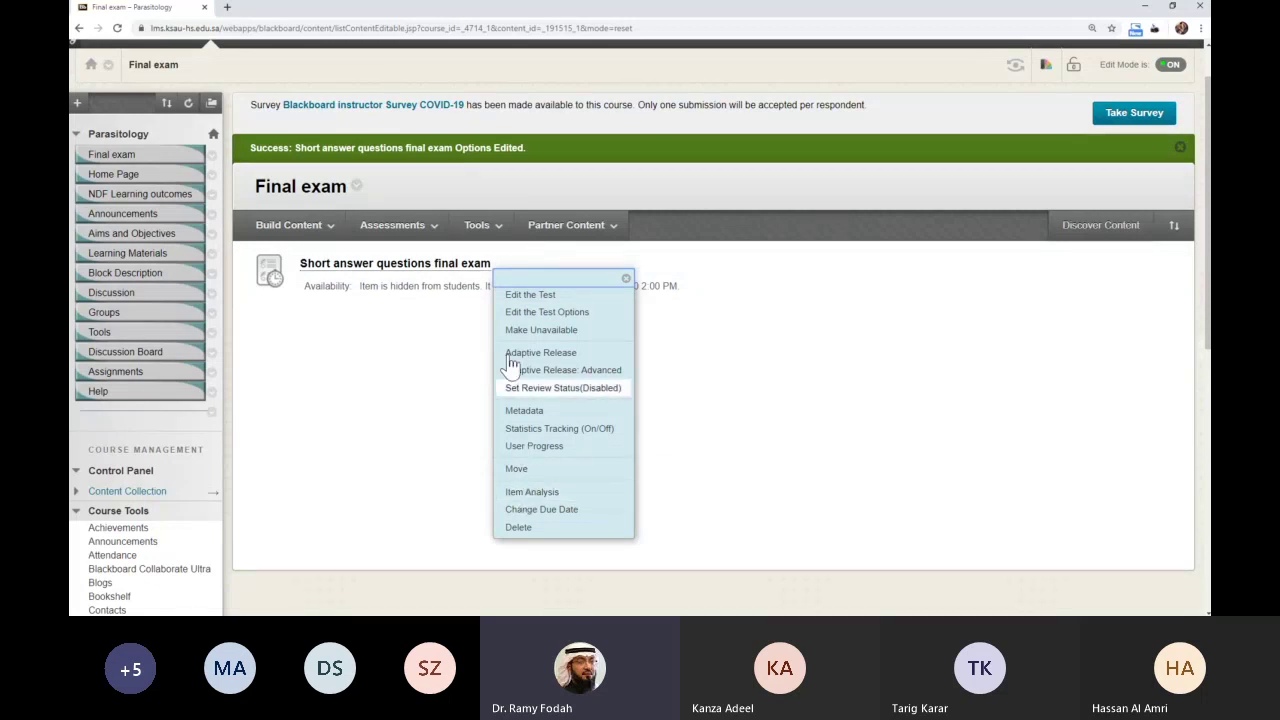
{"action": "left_click", "coordinate": [421, 378]}
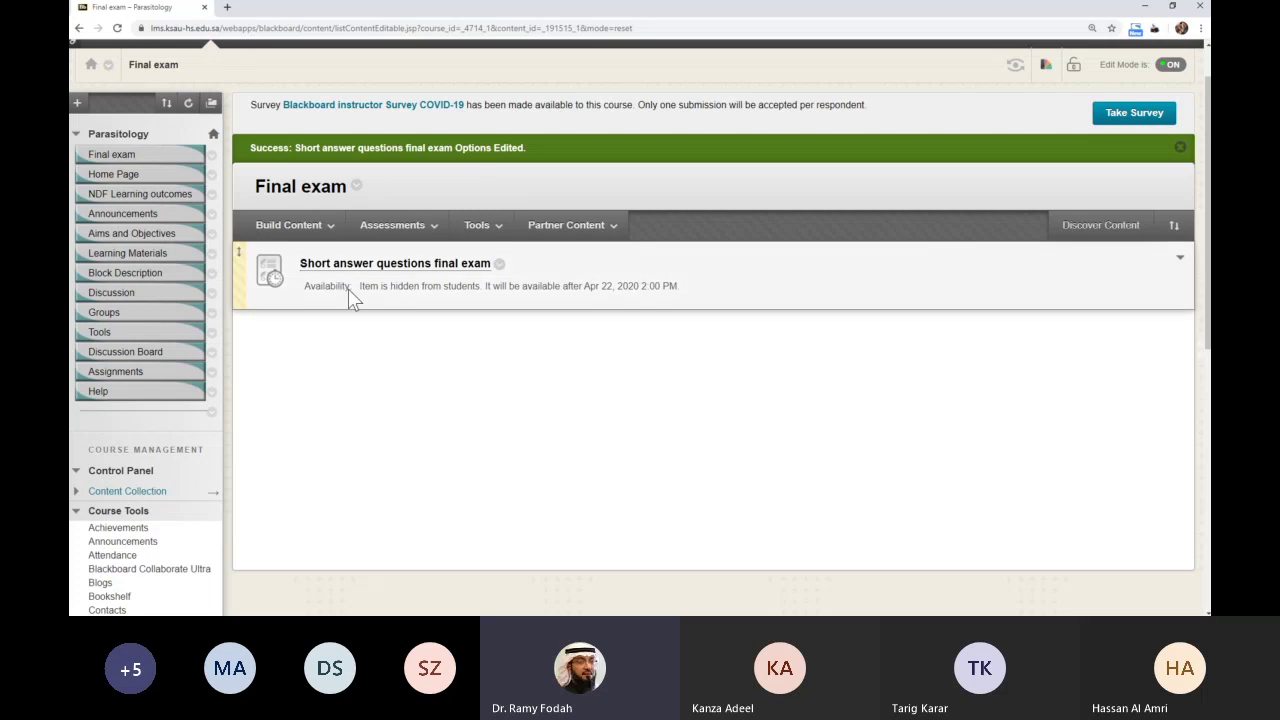
{"action": "left_click", "coordinate": [416, 266]}
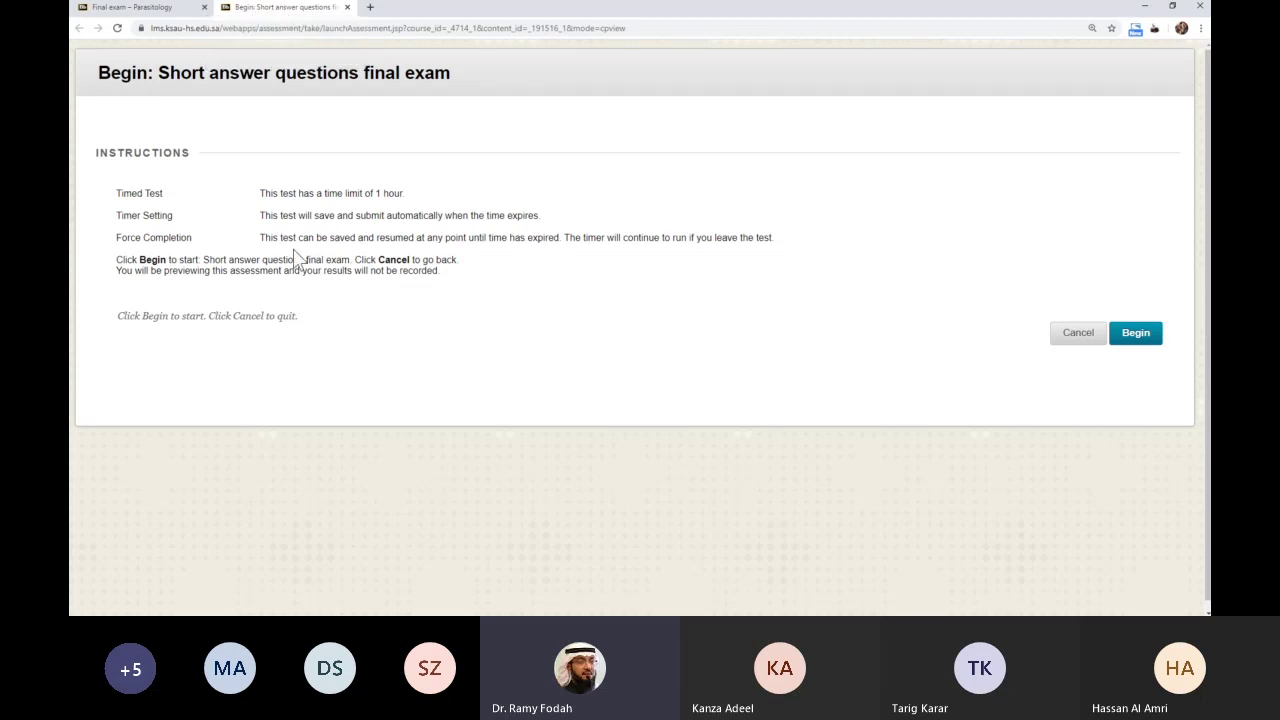
{"action": "left_click", "coordinate": [1141, 343]}
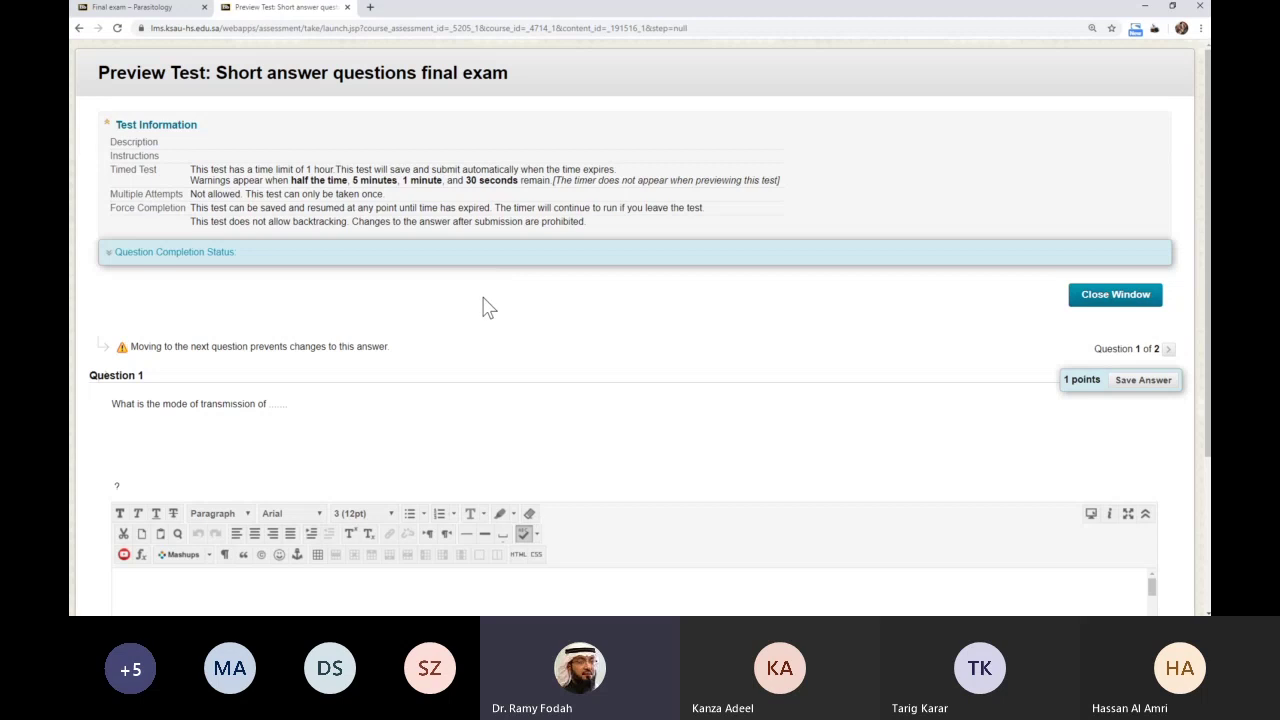
- Review question 1 of the preview without answering it and advance to question 2, accepting the incomplete answer
{"action": "scroll", "coordinate": [483, 308], "scroll_direction": "down", "scroll_amount": 1}
{"action": "scroll", "coordinate": [483, 308], "scroll_direction": "down", "scroll_amount": 1}
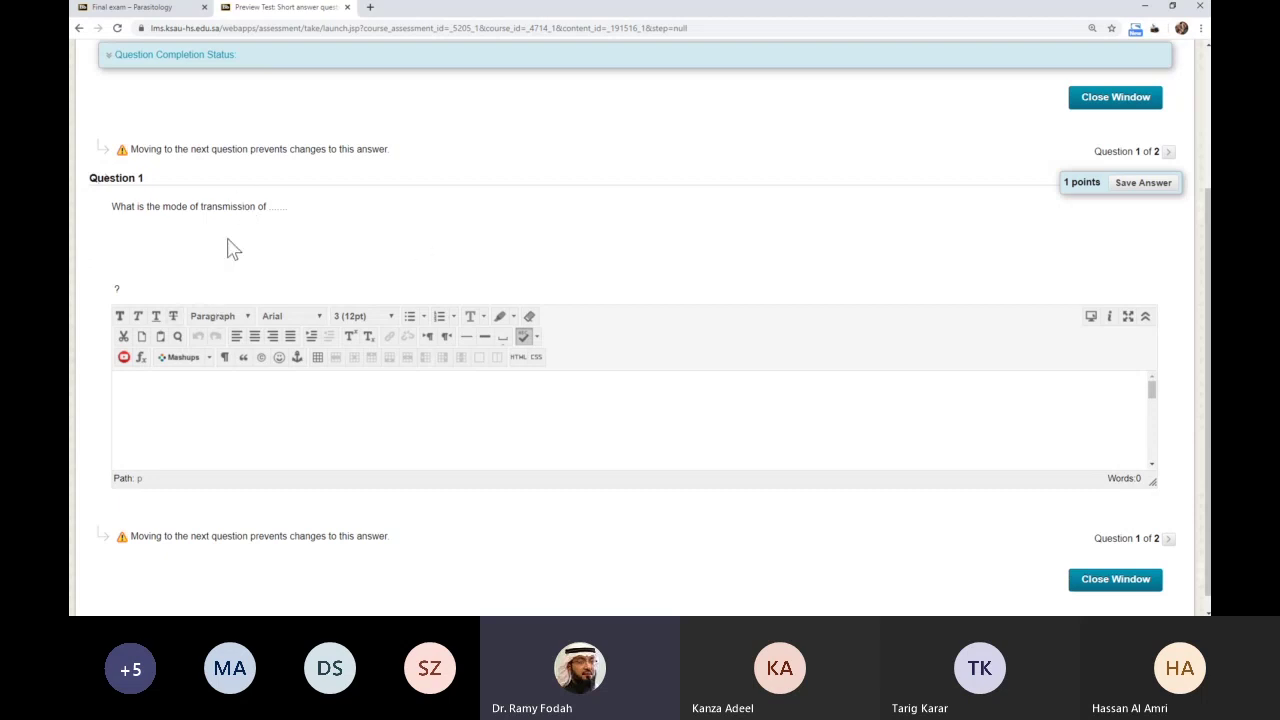
{"action": "left_click", "coordinate": [268, 408]}
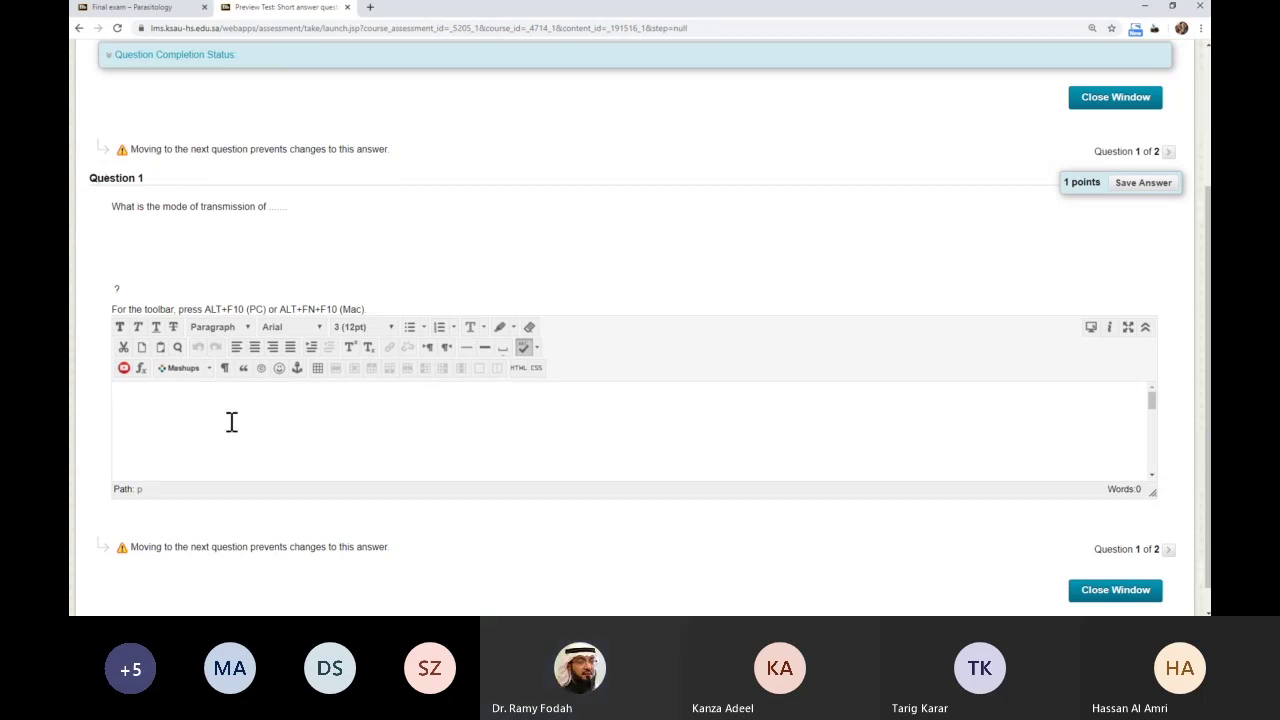
{"action": "scroll", "coordinate": [253, 523], "scroll_direction": "down", "scroll_amount": 1}
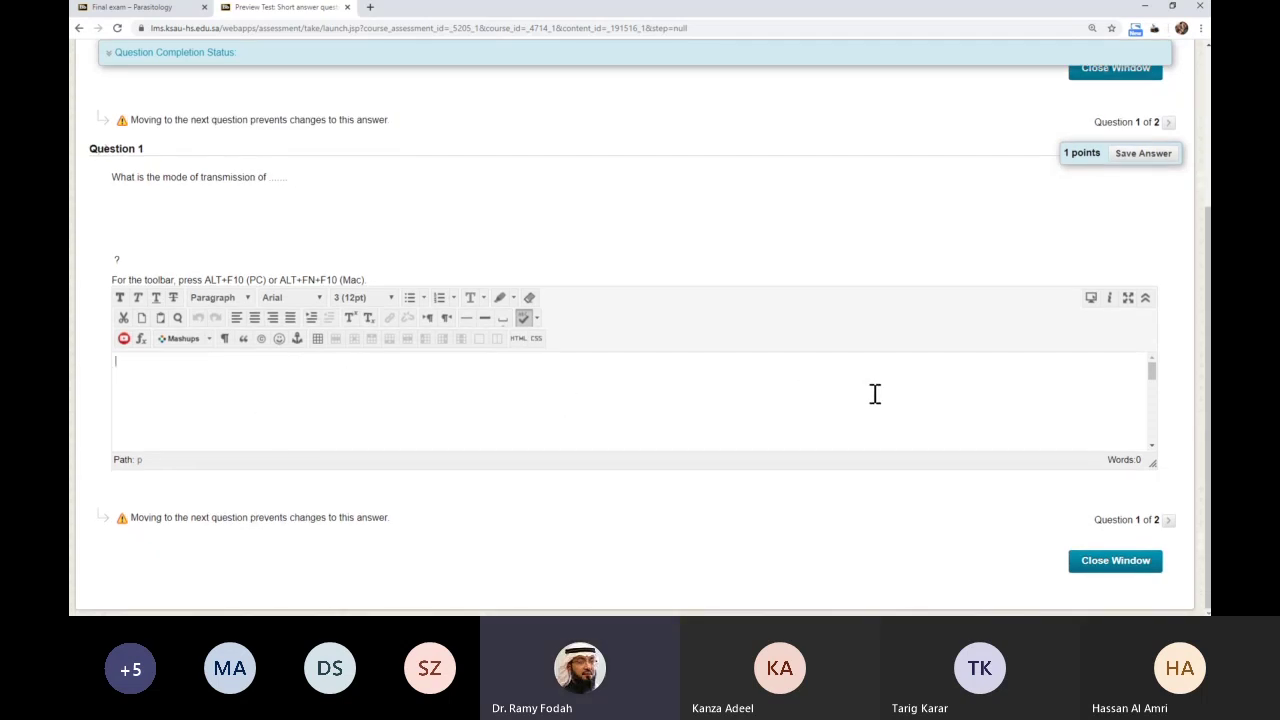
{"action": "left_click", "coordinate": [1168, 521]}
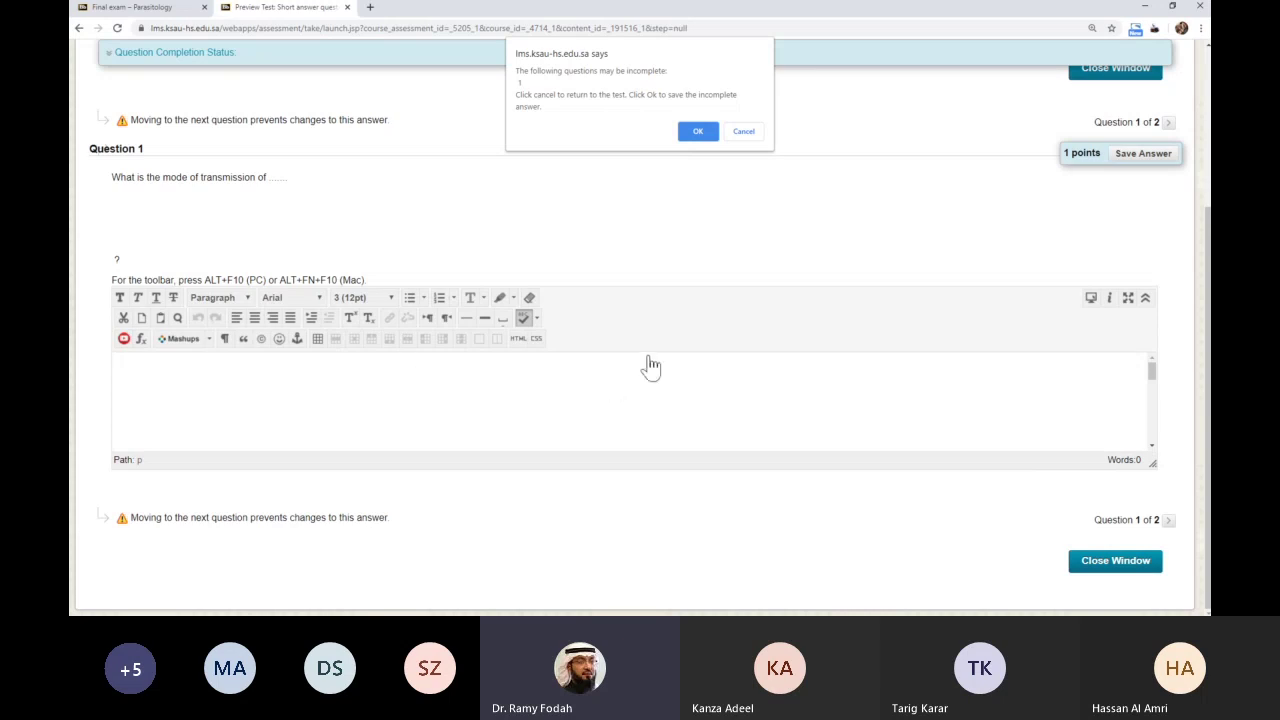
{"action": "left_click", "coordinate": [700, 136]}
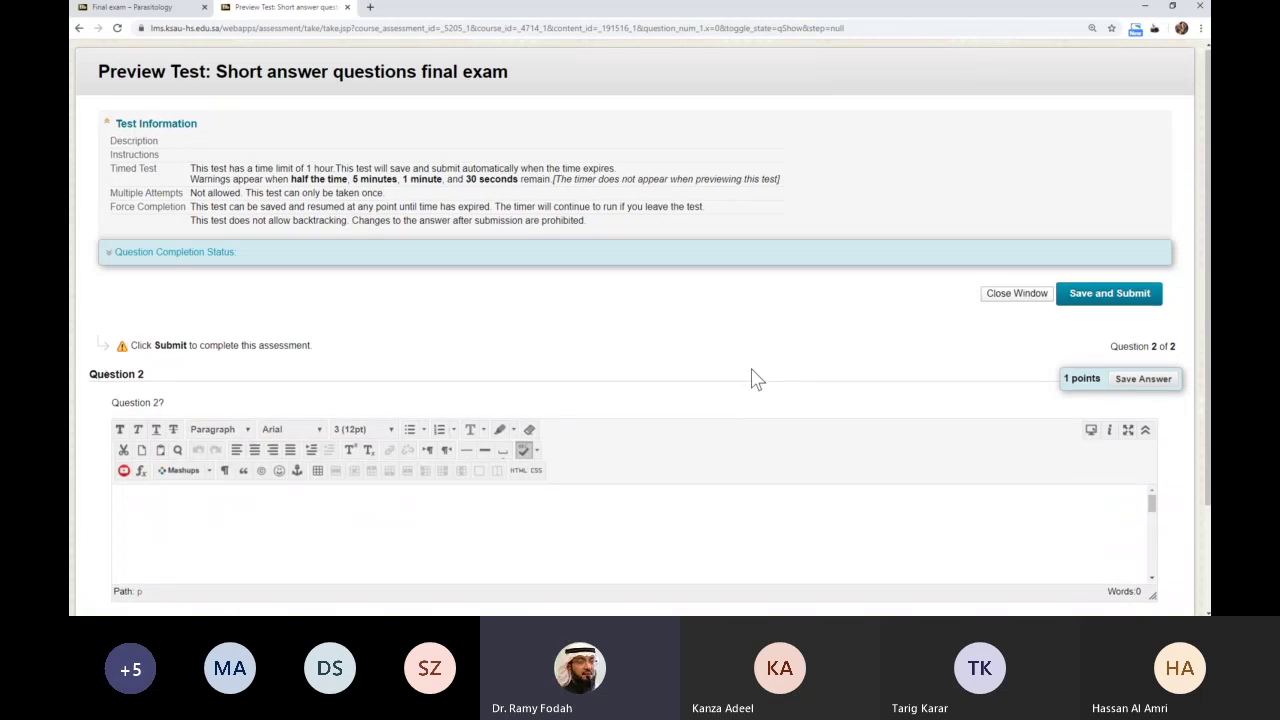
- Save and submit the preview attempt with question 2 left blank, and return through the submission review to the Final exam content area
{"action": "scroll", "coordinate": [752, 375], "scroll_direction": "down", "scroll_amount": 1}
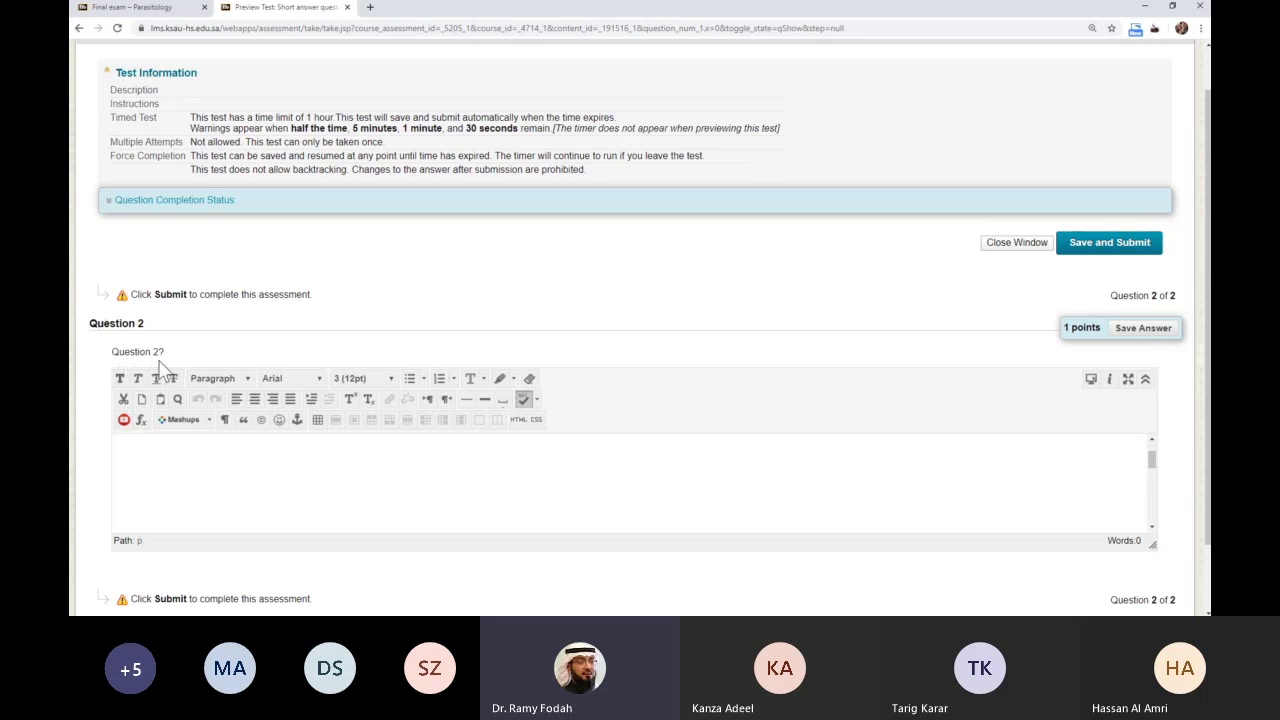
{"action": "left_click", "coordinate": [176, 491]}
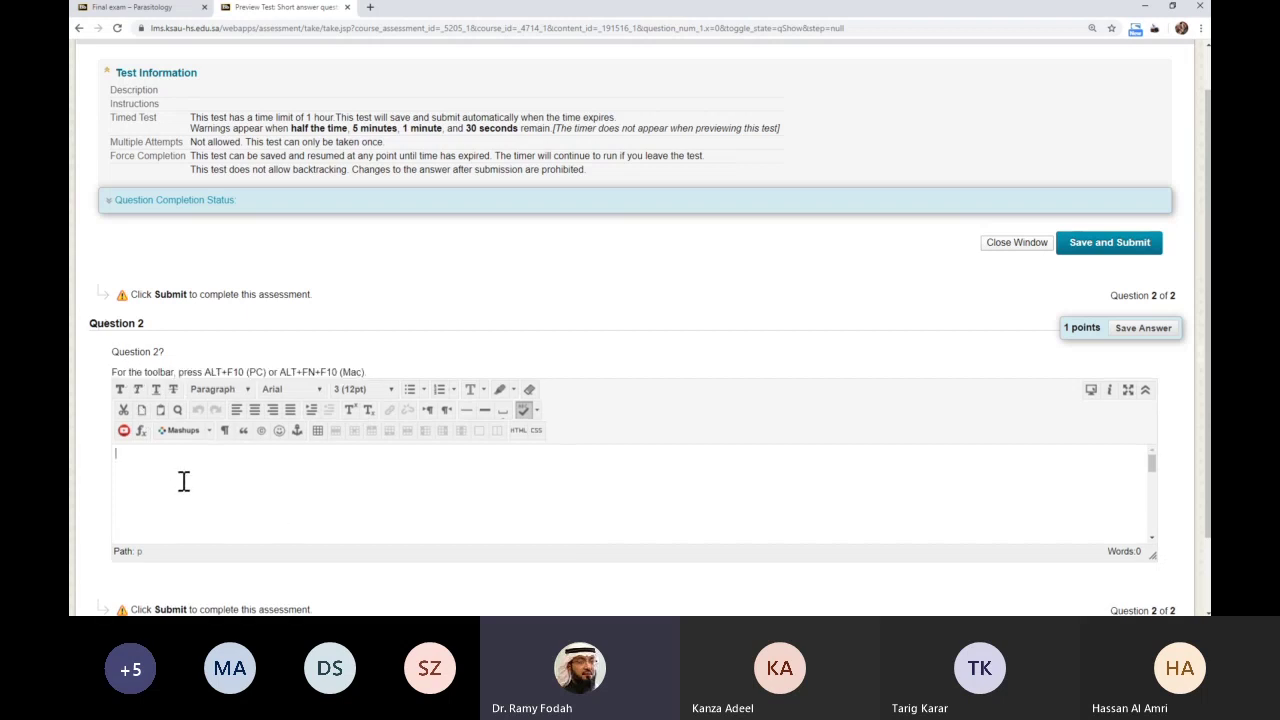
{"action": "scroll", "coordinate": [196, 482], "scroll_direction": "up", "scroll_amount": 1}
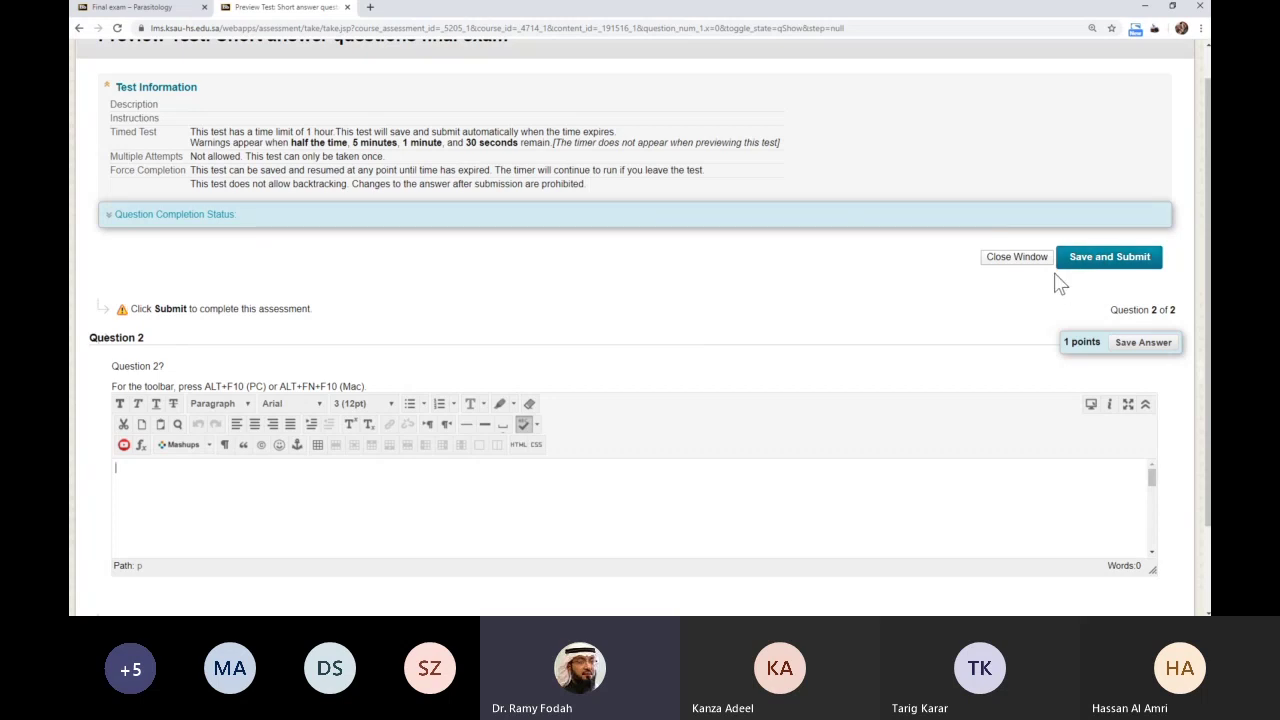
{"action": "left_click", "coordinate": [1100, 260]}
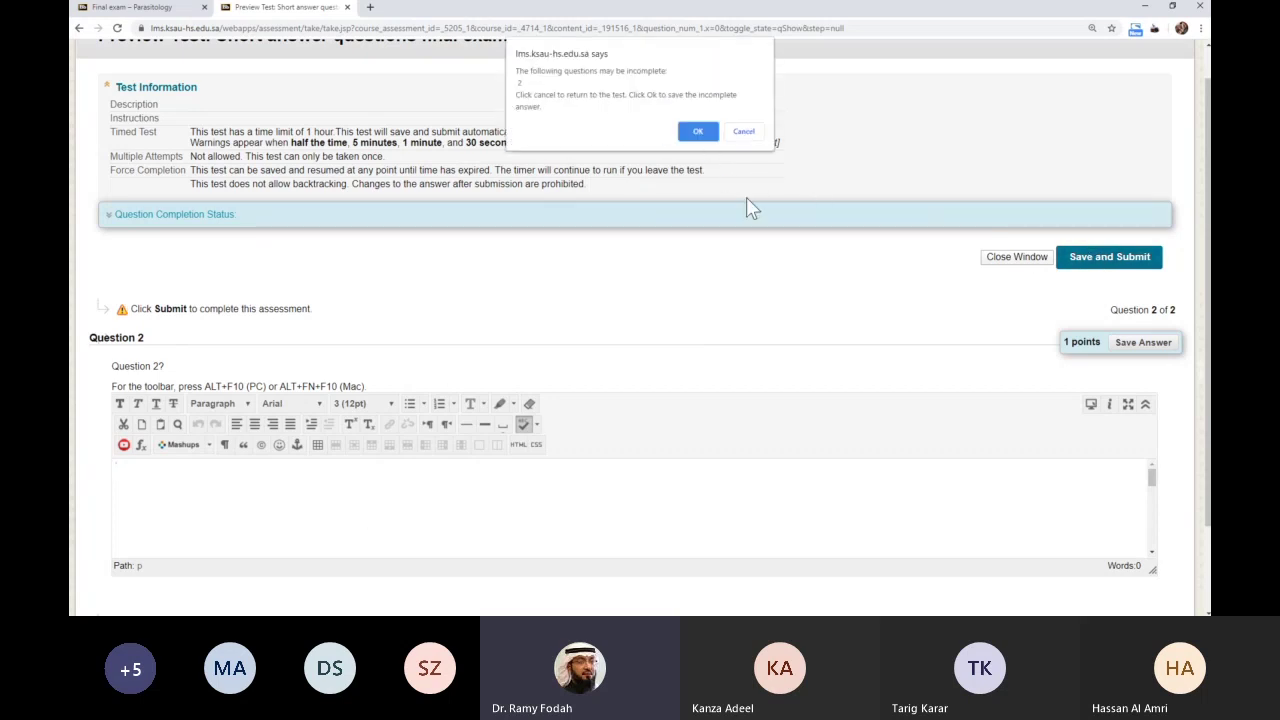
{"action": "left_click", "coordinate": [698, 132]}
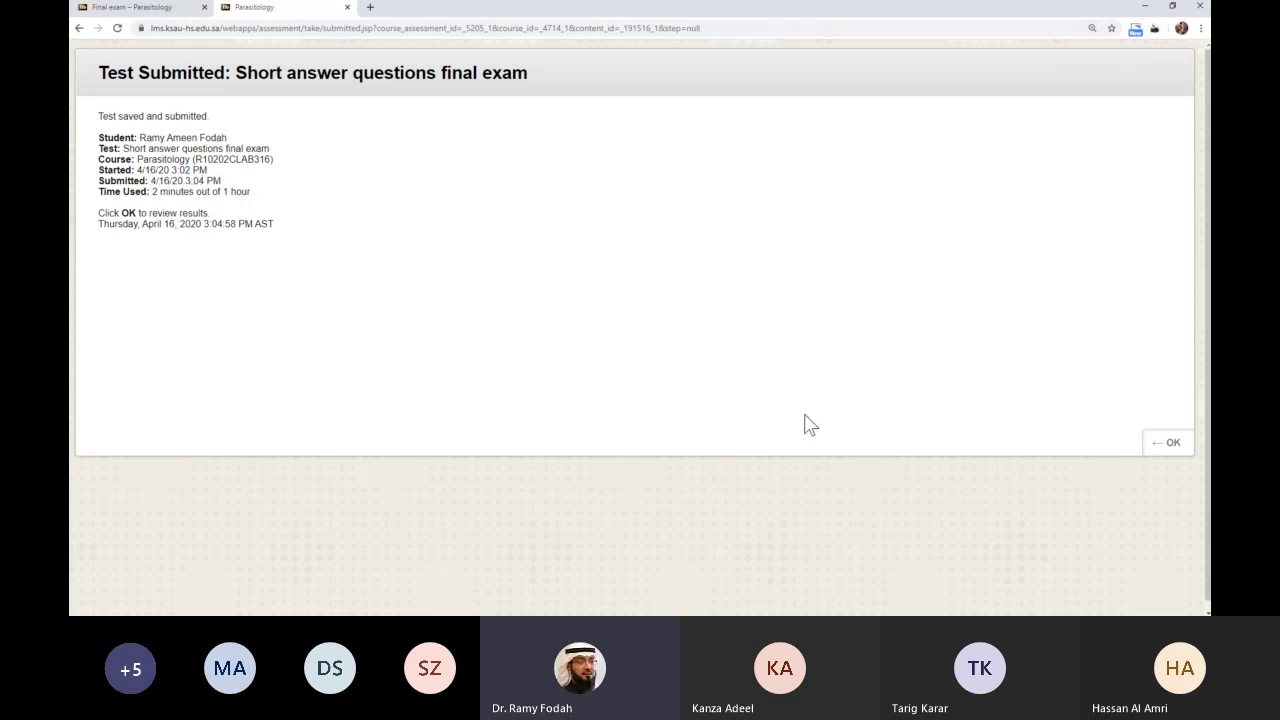
{"action": "left_click", "coordinate": [1160, 444]}
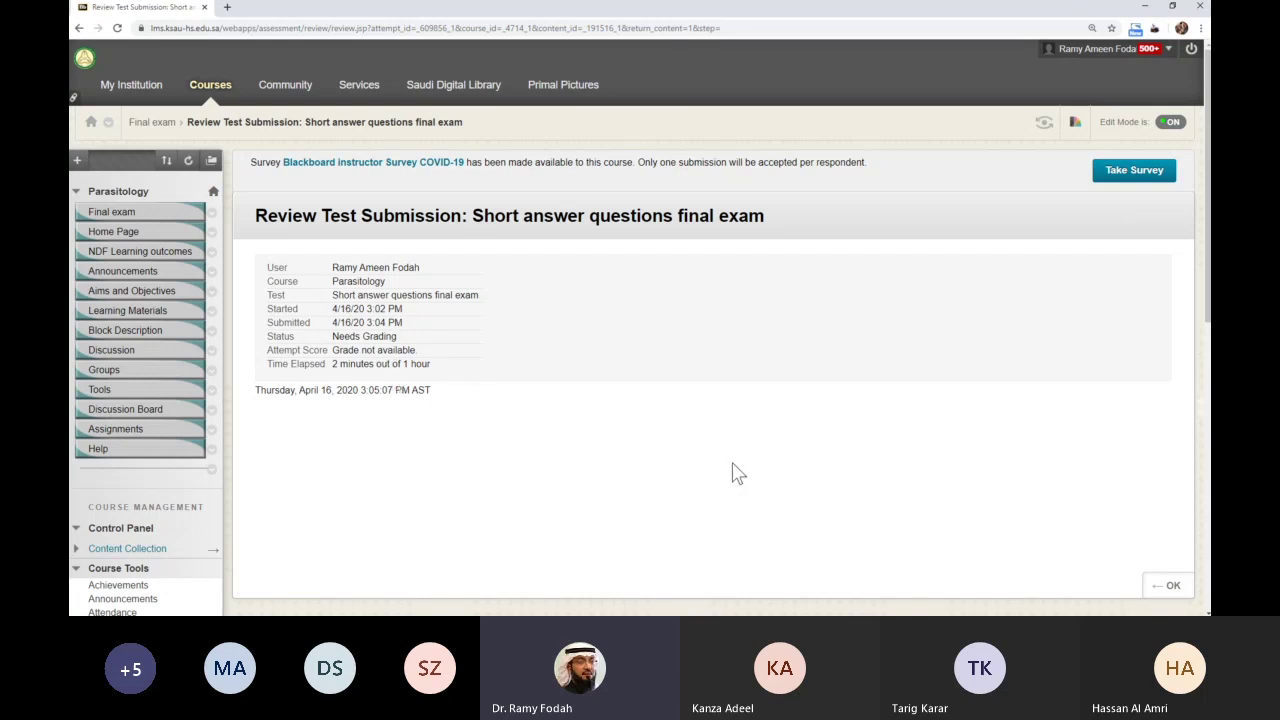
{"action": "left_click", "coordinate": [1168, 590]}
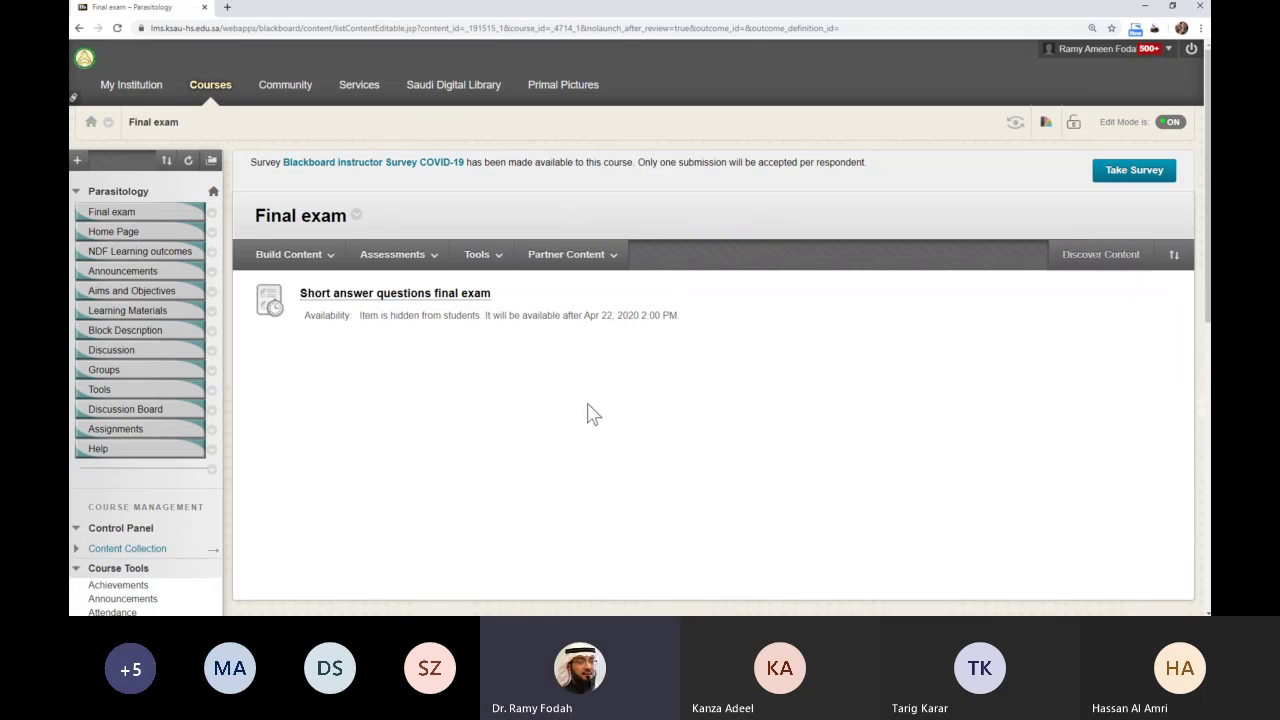
- Open the Tests view of the Grade Center and bring the short answer exam's column into view
{"action": "scroll", "coordinate": [585, 435], "scroll_direction": "down", "scroll_amount": 1}
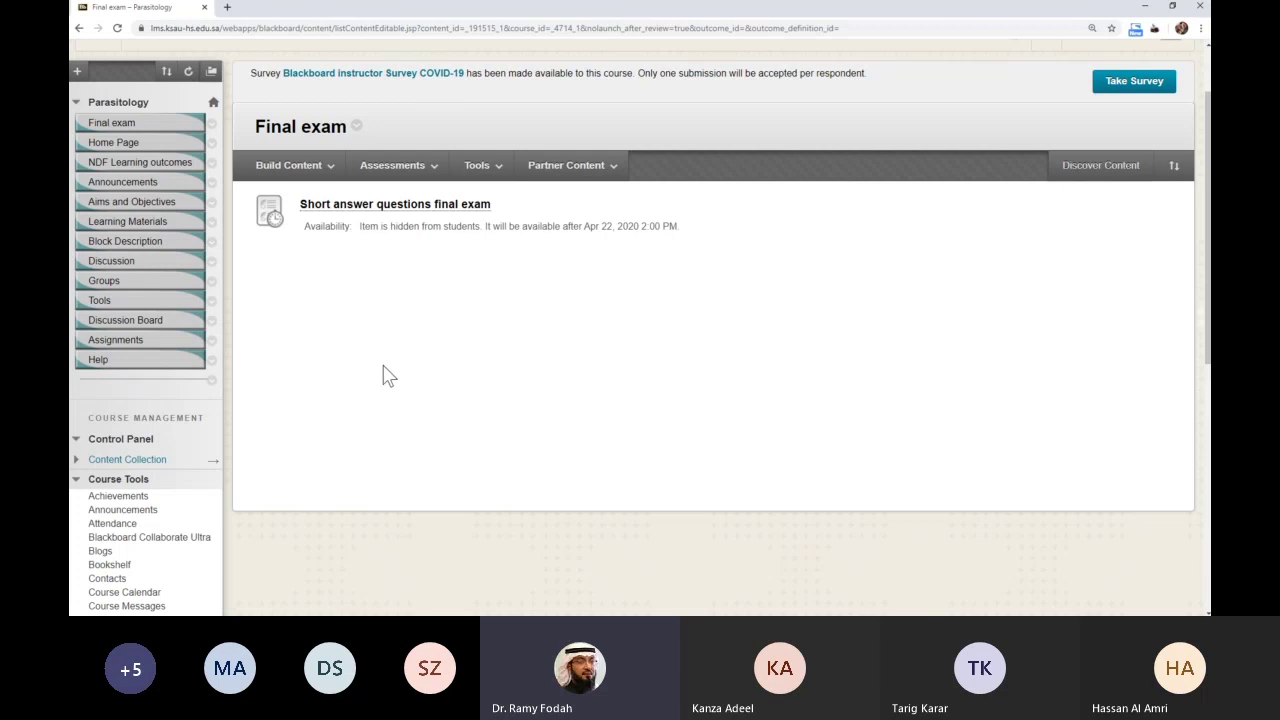
{"action": "scroll", "coordinate": [137, 468], "scroll_direction": "down", "scroll_amount": 1}
{"action": "scroll", "coordinate": [140, 468], "scroll_direction": "down", "scroll_amount": 5}
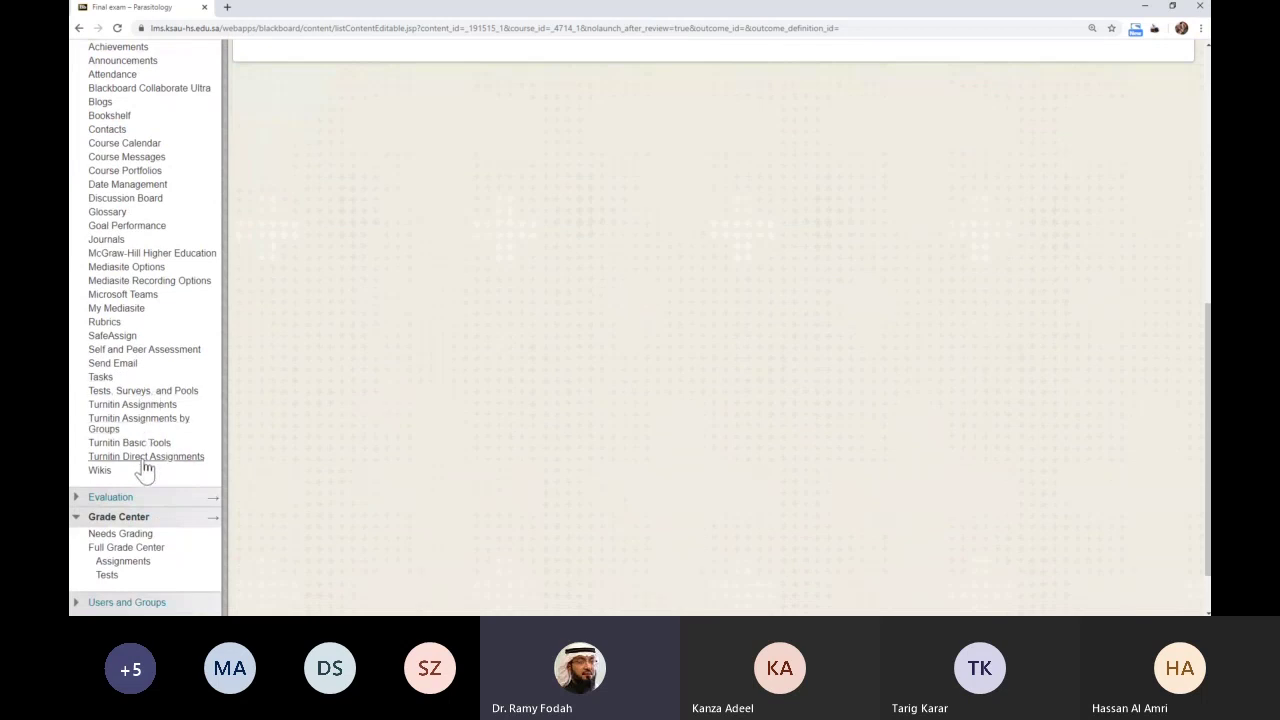
{"action": "scroll", "coordinate": [148, 489], "scroll_direction": "down", "scroll_amount": 1}
{"action": "left_click", "coordinate": [107, 512]}
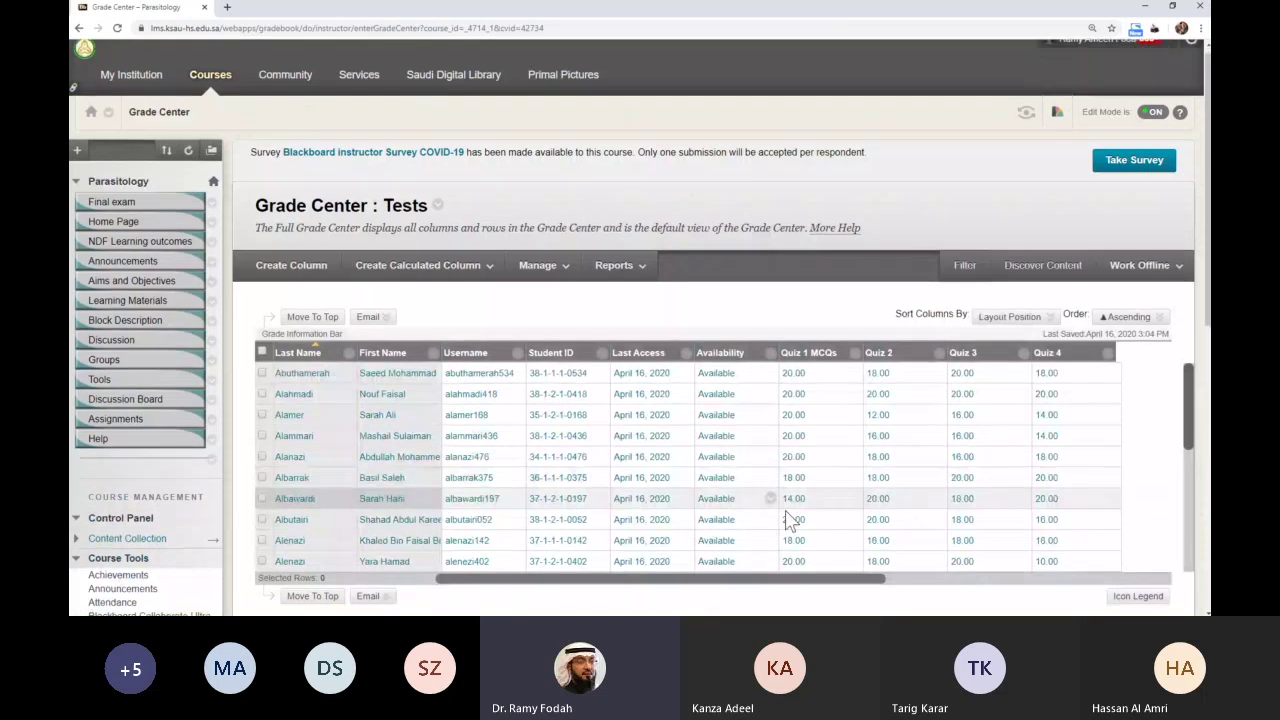
{"action": "scroll", "coordinate": [790, 510], "scroll_direction": "down", "scroll_amount": 1}
{"action": "left_click_drag", "start_coordinate": [831, 548], "coordinate": [1056, 547]}
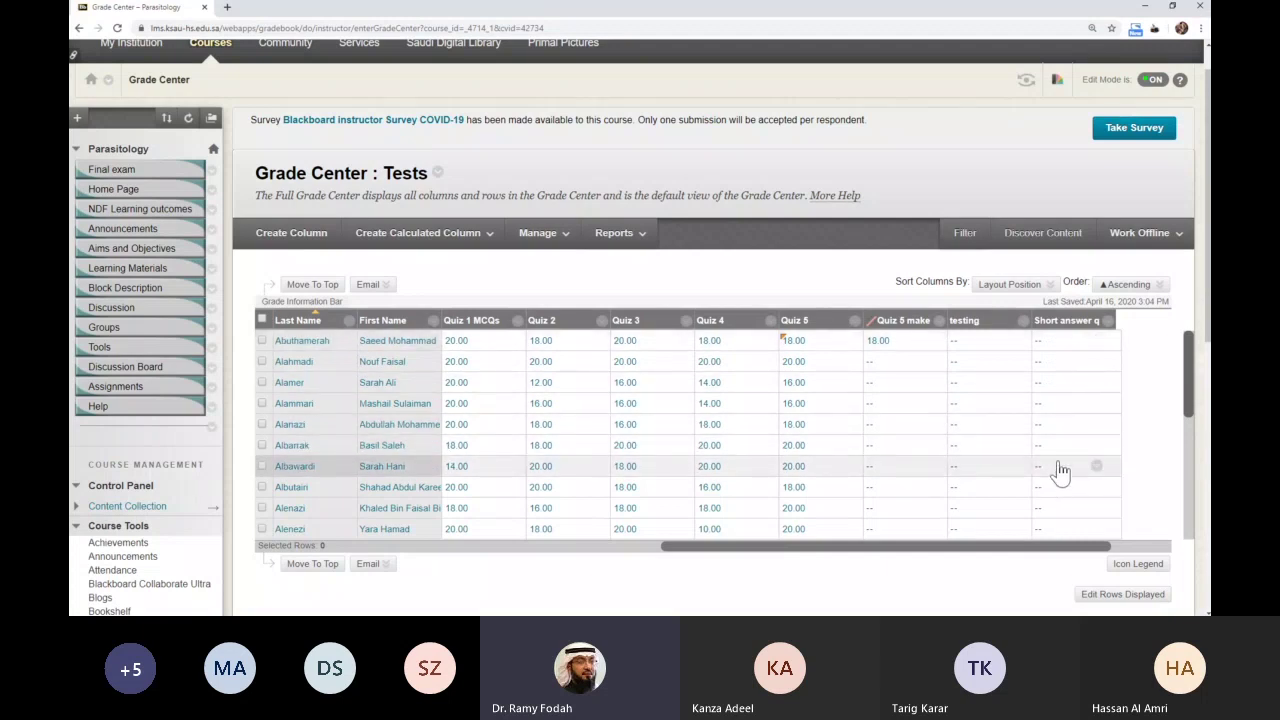
{"action": "scroll", "coordinate": [1060, 350], "scroll_direction": "down", "scroll_amount": 1}
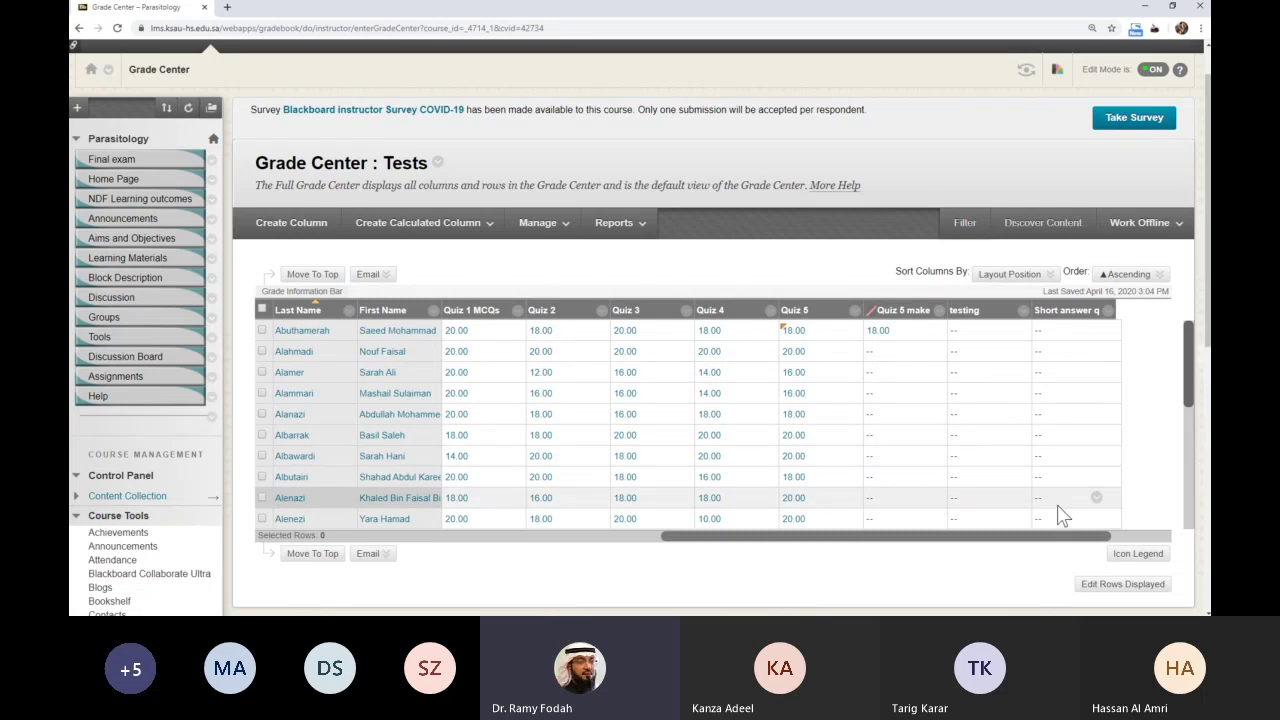
- Hide the short answer exam's grade column from students, and switch that hiding off again
{"action": "left_click", "coordinate": [1106, 311]}
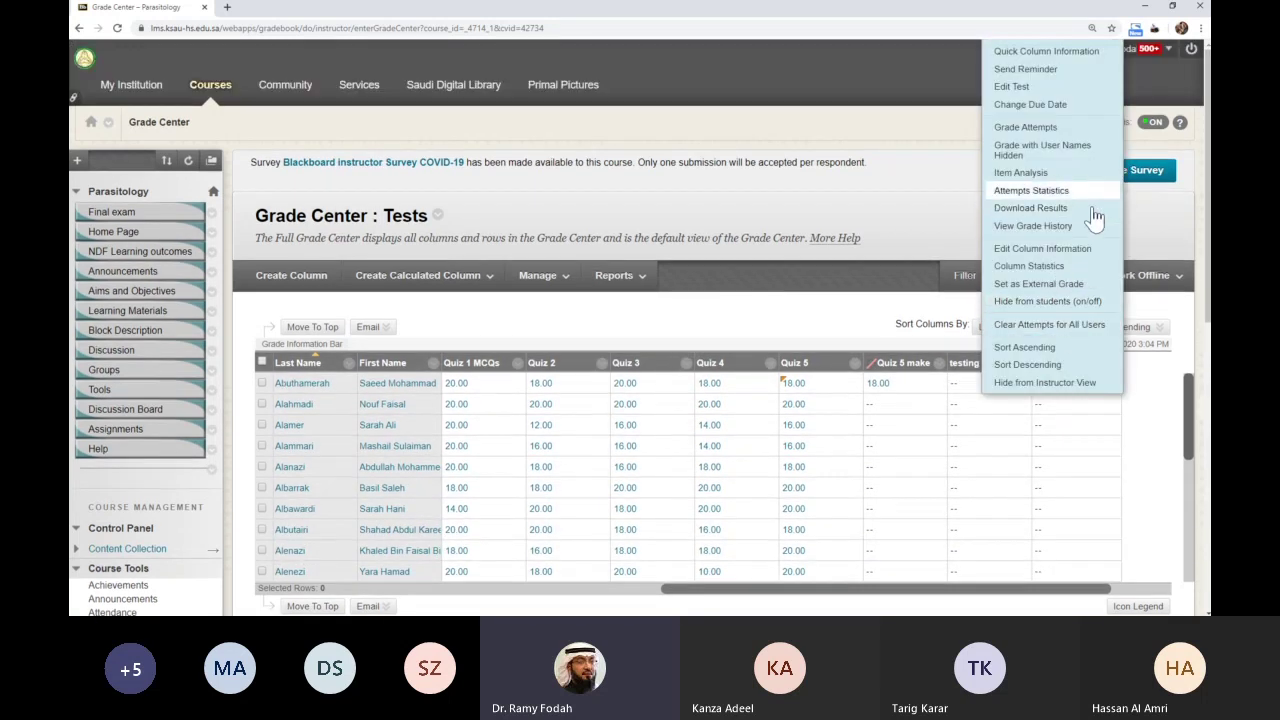
{"action": "left_click", "coordinate": [1071, 306]}
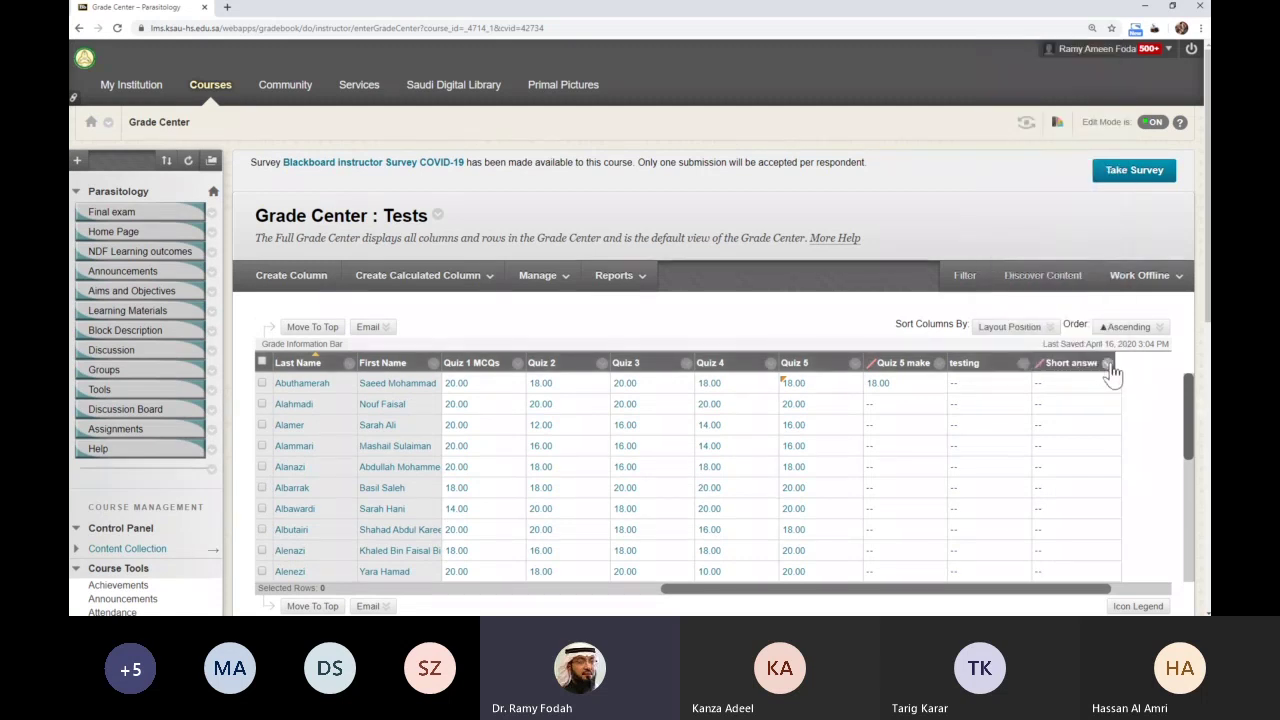
{"action": "left_click", "coordinate": [1108, 366]}
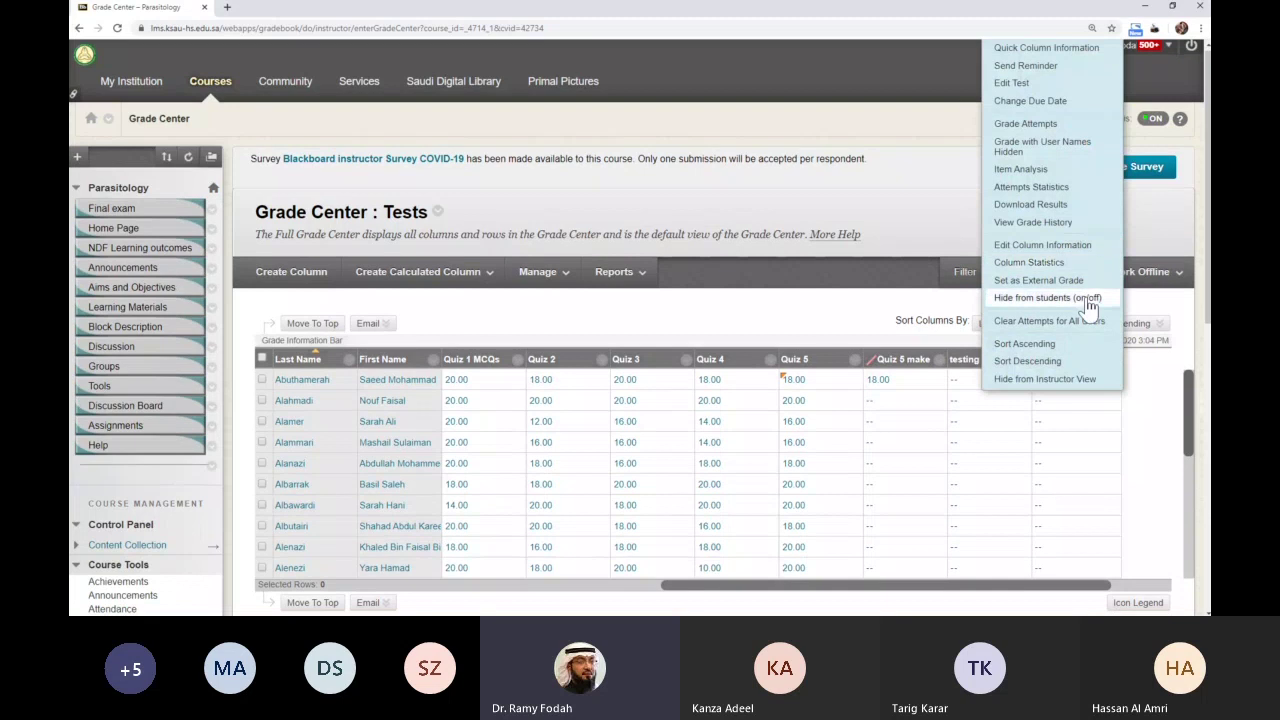
{"action": "left_click", "coordinate": [1083, 300]}
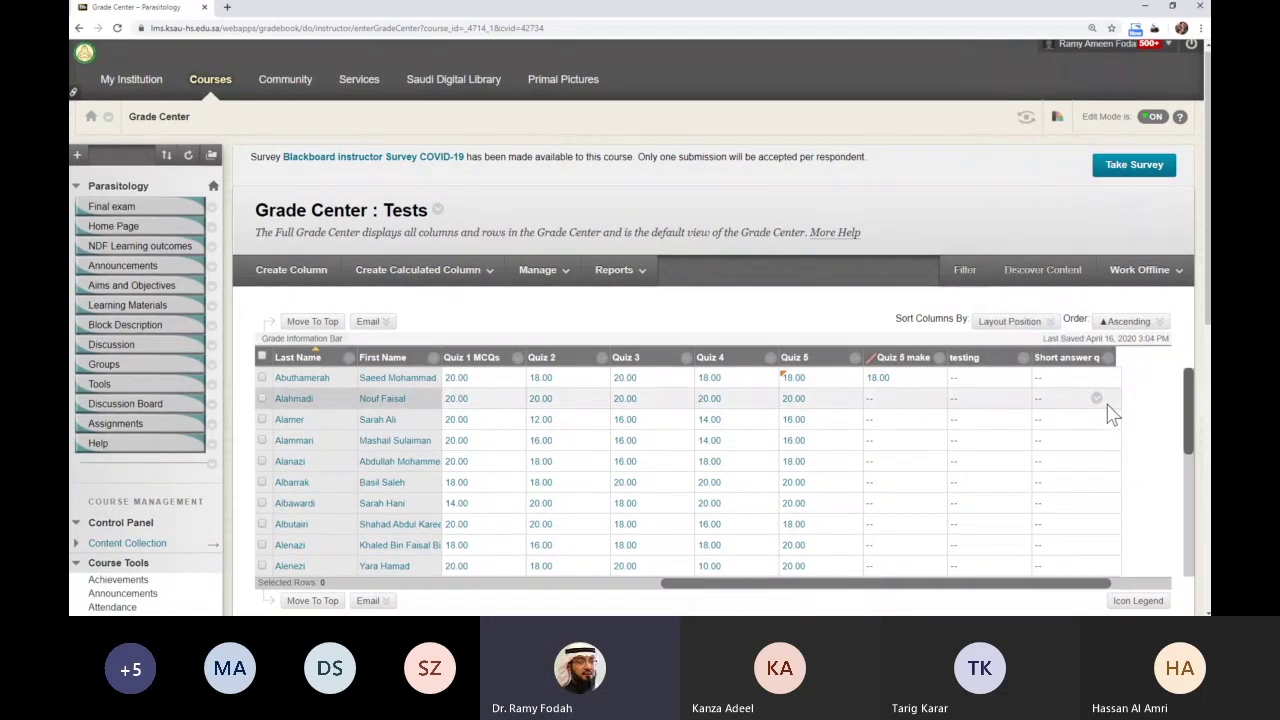
- Return to the course list and reopen the R10202CLAB316: Parasitology course
{"action": "scroll", "coordinate": [457, 406], "scroll_direction": "down", "scroll_amount": 1}
{"action": "scroll", "coordinate": [300, 555], "scroll_direction": "down", "scroll_amount": 1}
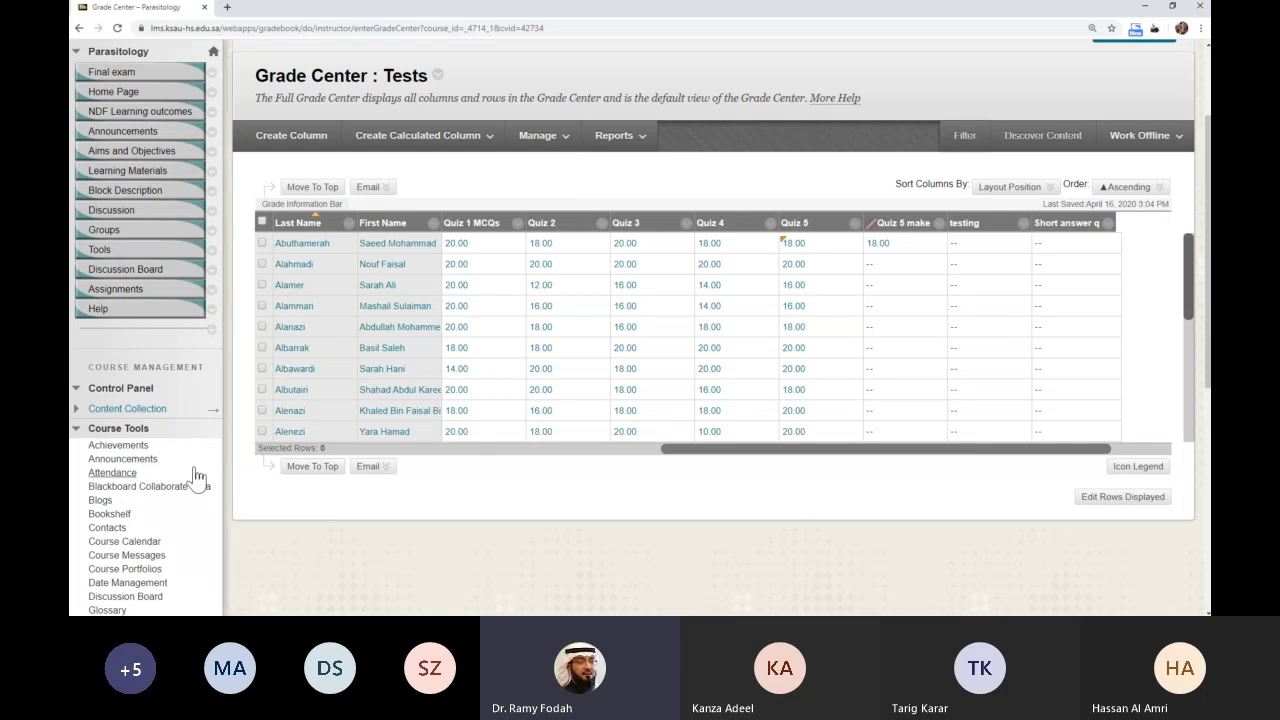
{"action": "scroll", "coordinate": [140, 412], "scroll_direction": "up", "scroll_amount": 2}
{"action": "scroll", "coordinate": [140, 412], "scroll_direction": "up", "scroll_amount": 2}
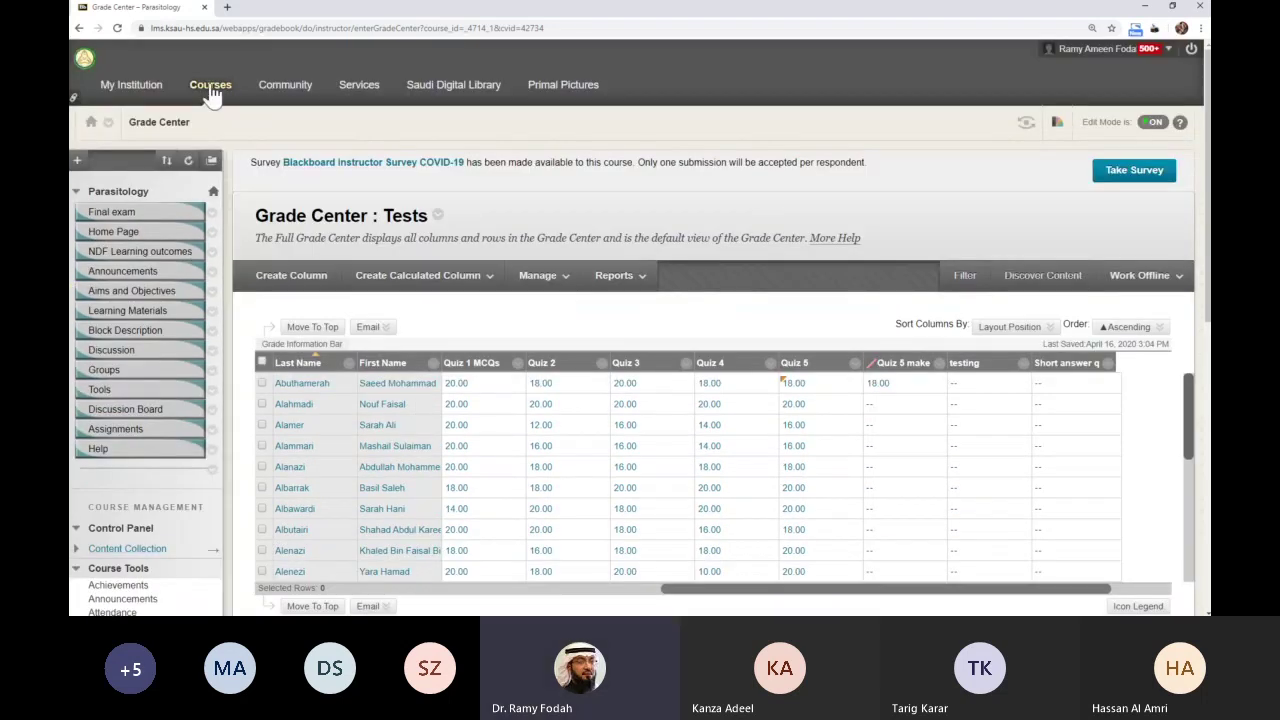
{"action": "left_click", "coordinate": [210, 88]}
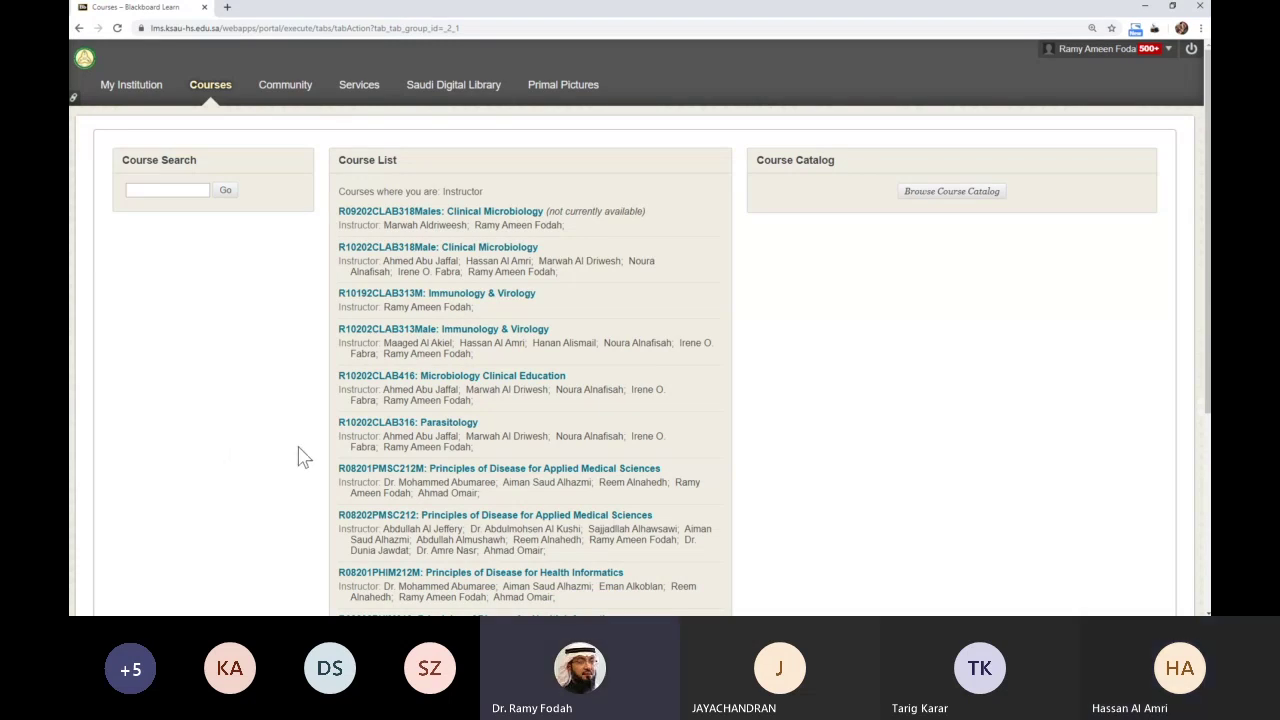
{"action": "left_click", "coordinate": [212, 90]}
{"action": "left_click", "coordinate": [474, 424]}
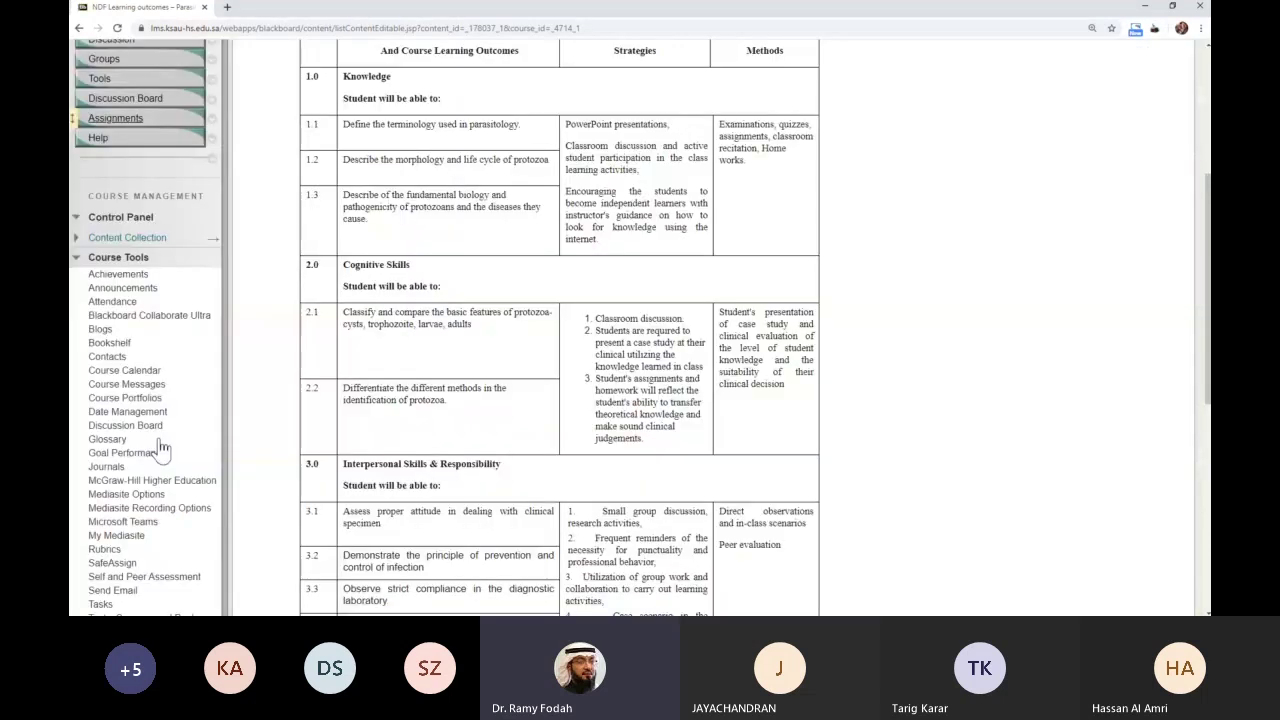
- Open the Tests list under Tests, Surveys, and Pools and locate the short answer questions final exam
{"action": "scroll", "coordinate": [150, 445], "scroll_direction": "down", "scroll_amount": 5}
{"action": "left_click", "coordinate": [114, 452]}
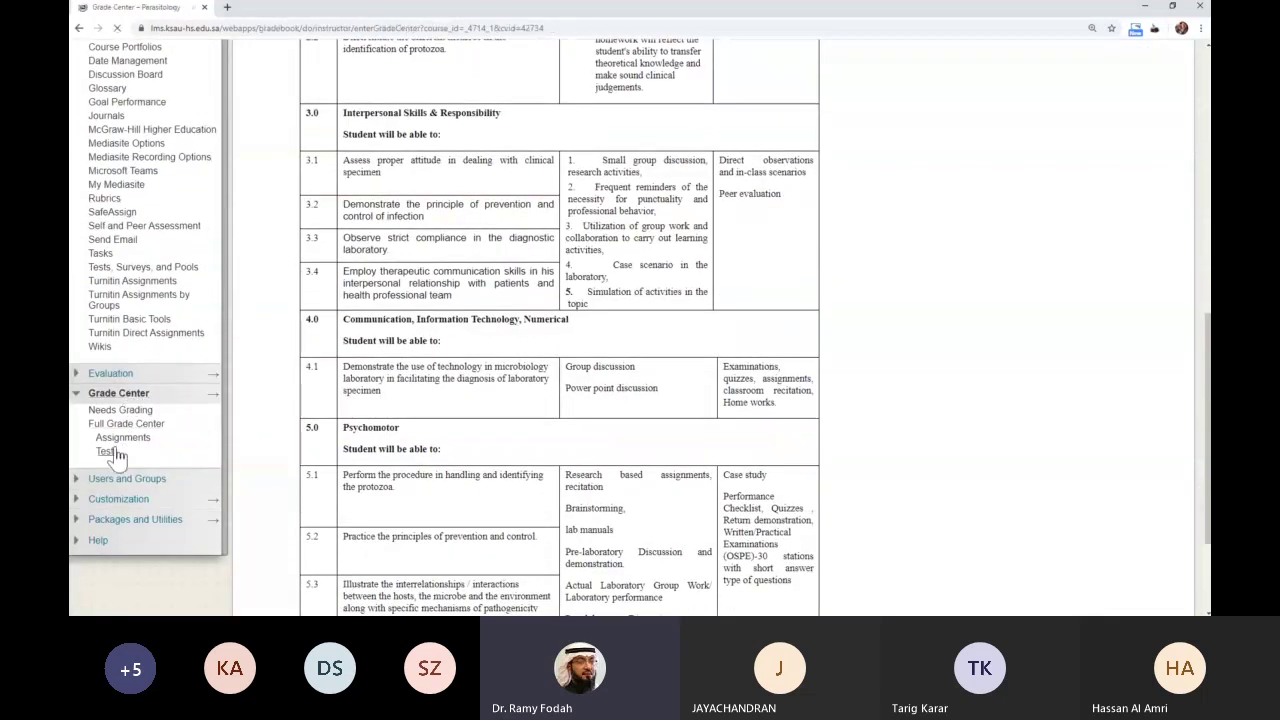
{"action": "scroll", "coordinate": [443, 425], "scroll_direction": "down", "scroll_amount": 2}
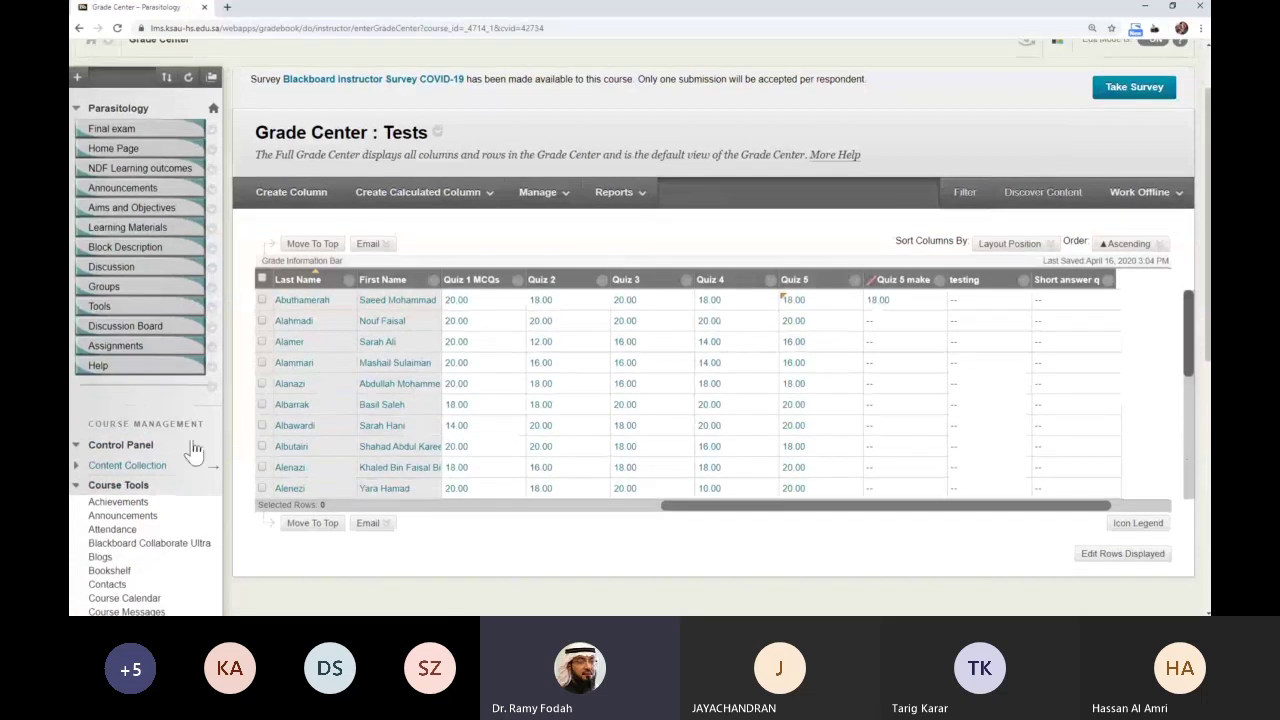
{"action": "scroll", "coordinate": [131, 470], "scroll_direction": "down", "scroll_amount": 4}
{"action": "scroll", "coordinate": [131, 474], "scroll_direction": "down", "scroll_amount": 2}
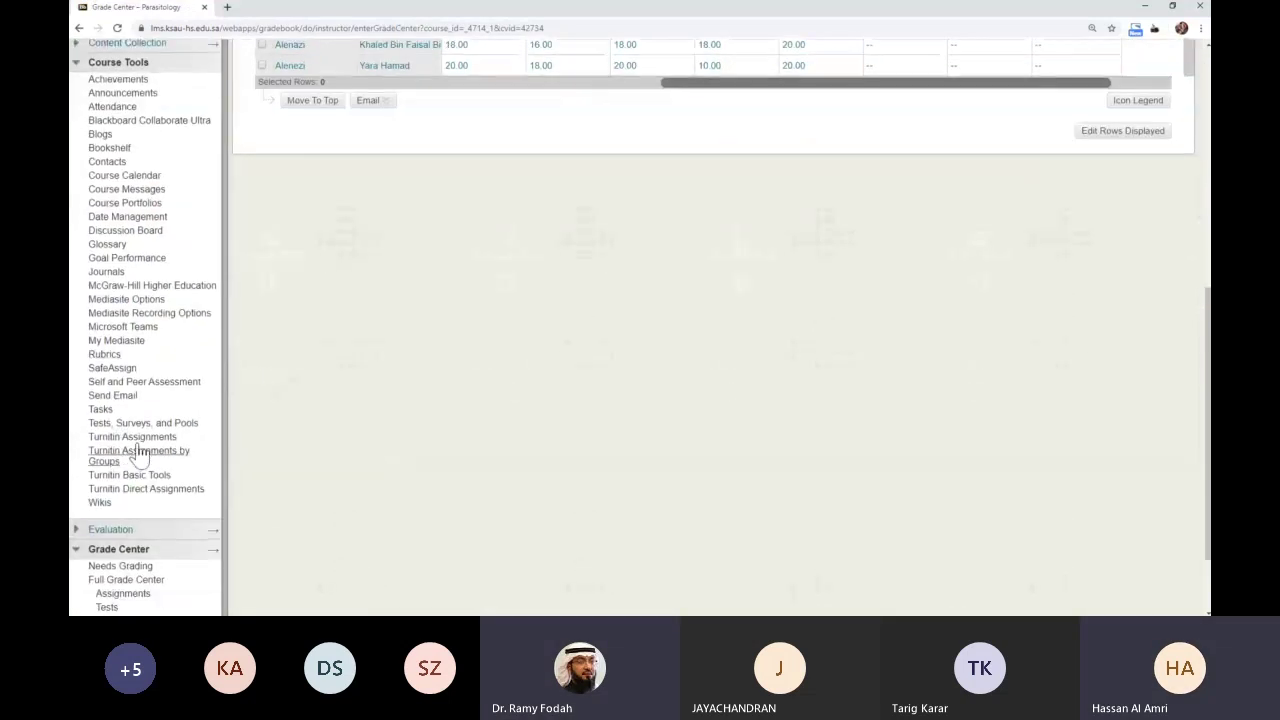
{"action": "left_click", "coordinate": [155, 428]}
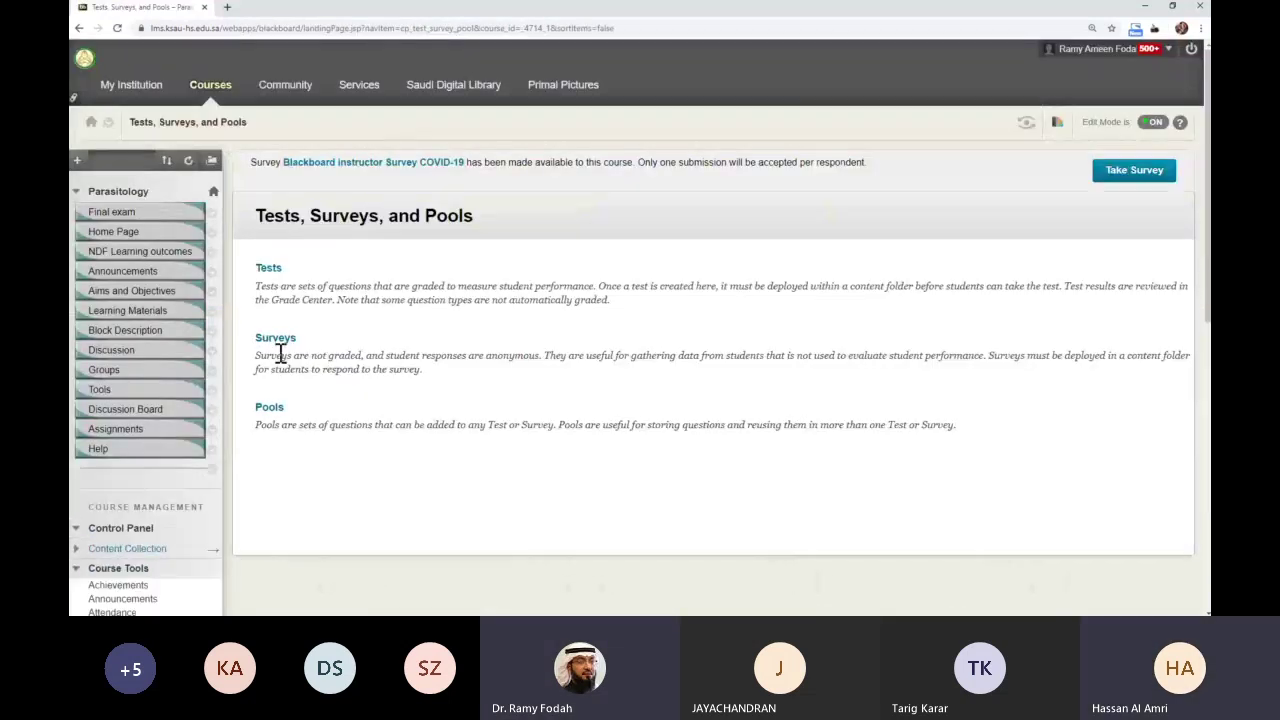
{"action": "left_click", "coordinate": [268, 268]}
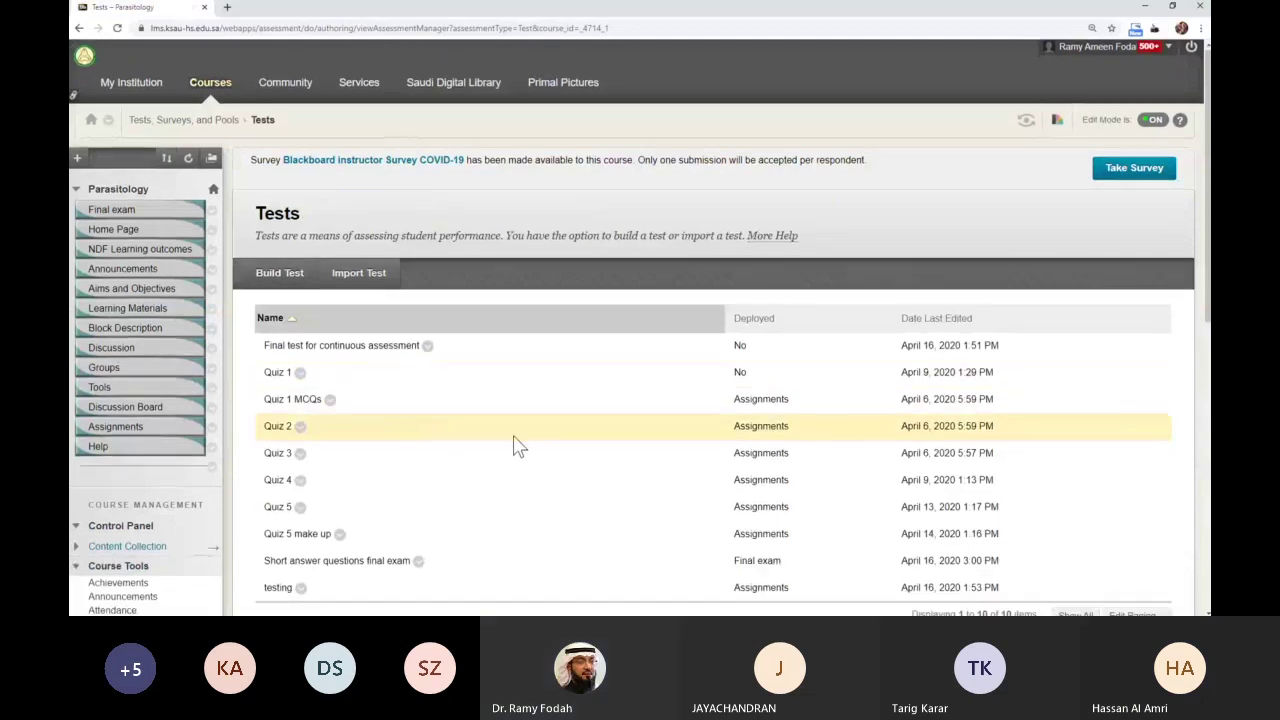
{"action": "scroll", "coordinate": [450, 440], "scroll_direction": "down", "scroll_amount": 3}
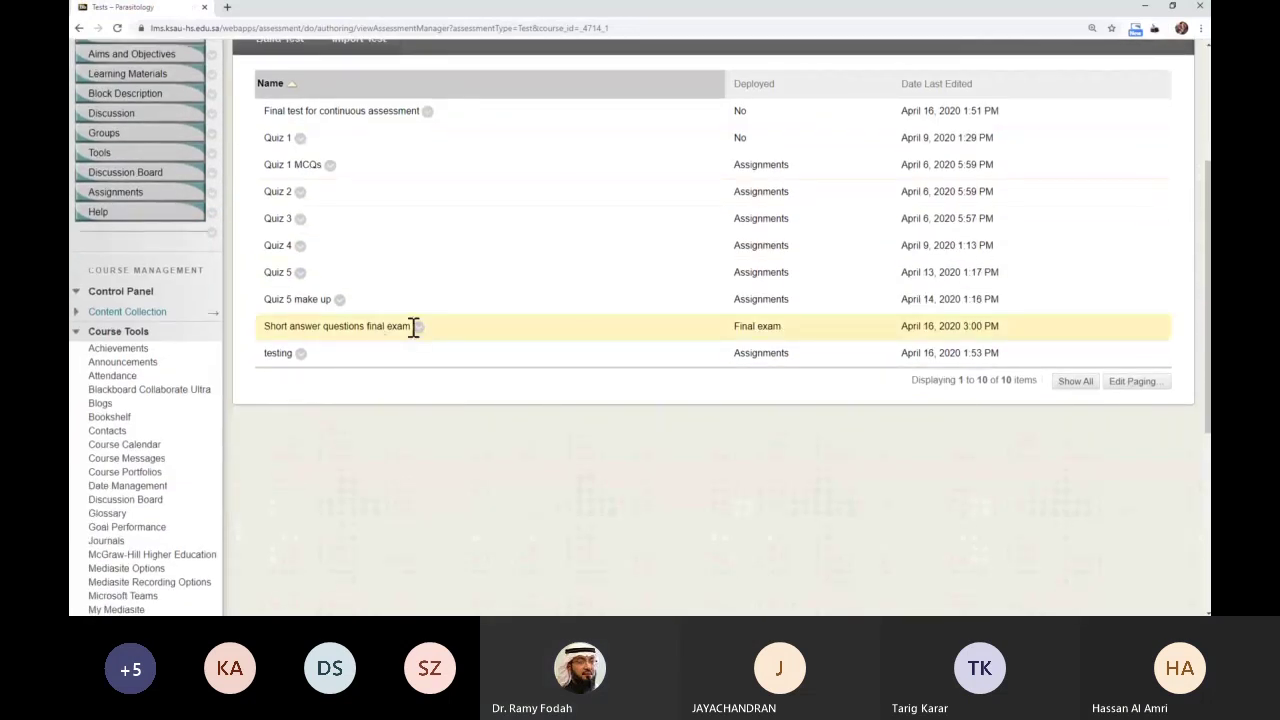
- Open the short answer questions final exam for editing and start a new Fill in Multiple Blanks question
{"action": "left_click", "coordinate": [418, 326]}
{"action": "left_click", "coordinate": [460, 222]}
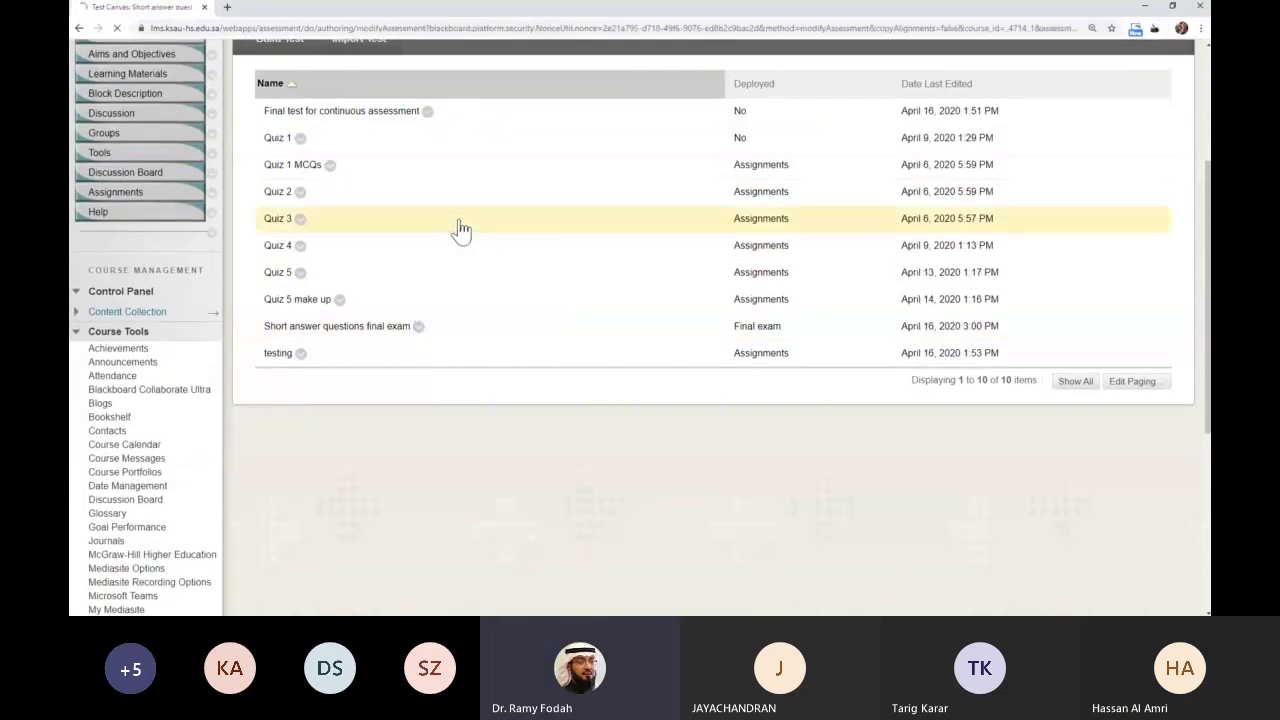
{"action": "scroll", "coordinate": [595, 460], "scroll_direction": "down", "scroll_amount": 1}
{"action": "scroll", "coordinate": [595, 460], "scroll_direction": "down", "scroll_amount": 1}
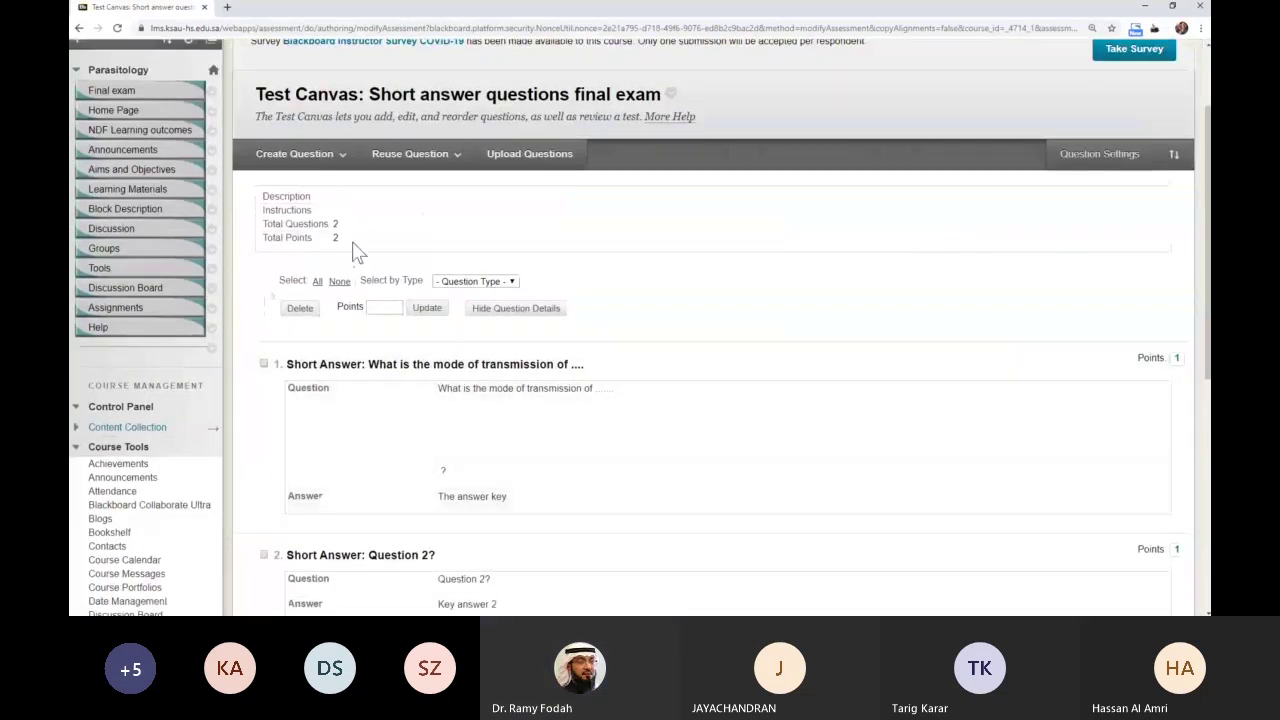
{"action": "left_click", "coordinate": [298, 153]}
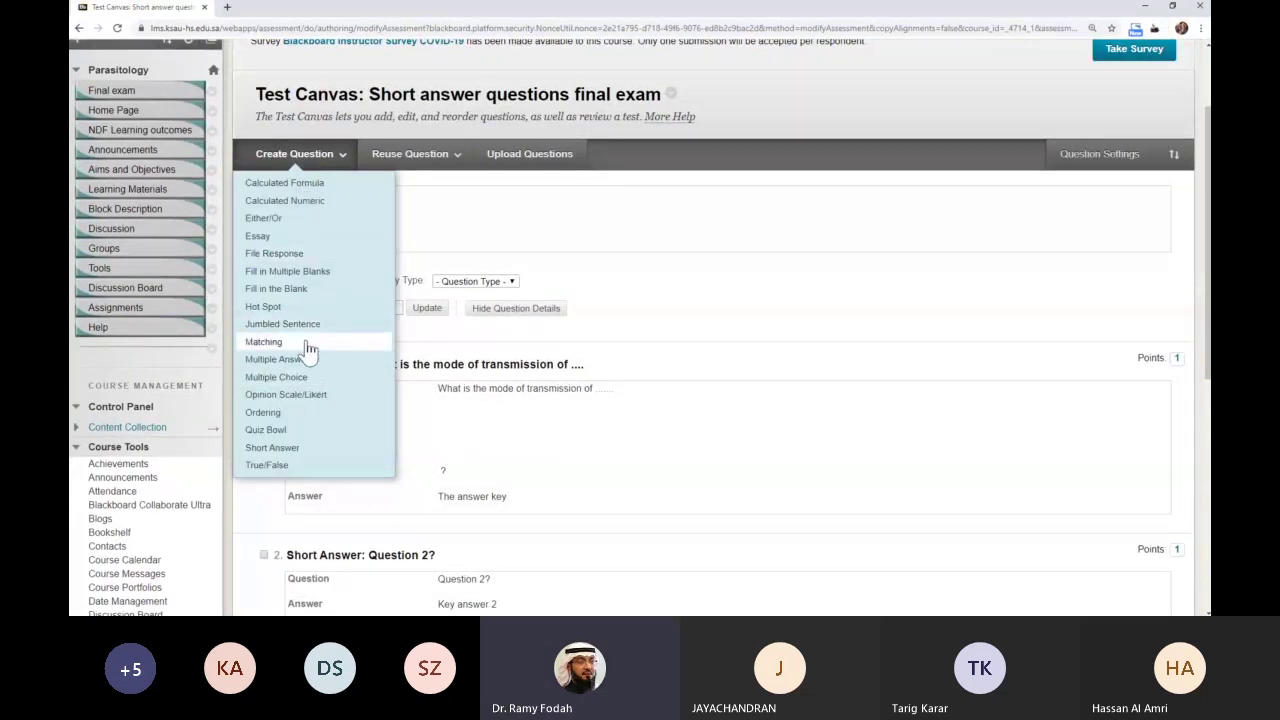
{"action": "left_click", "coordinate": [302, 278]}
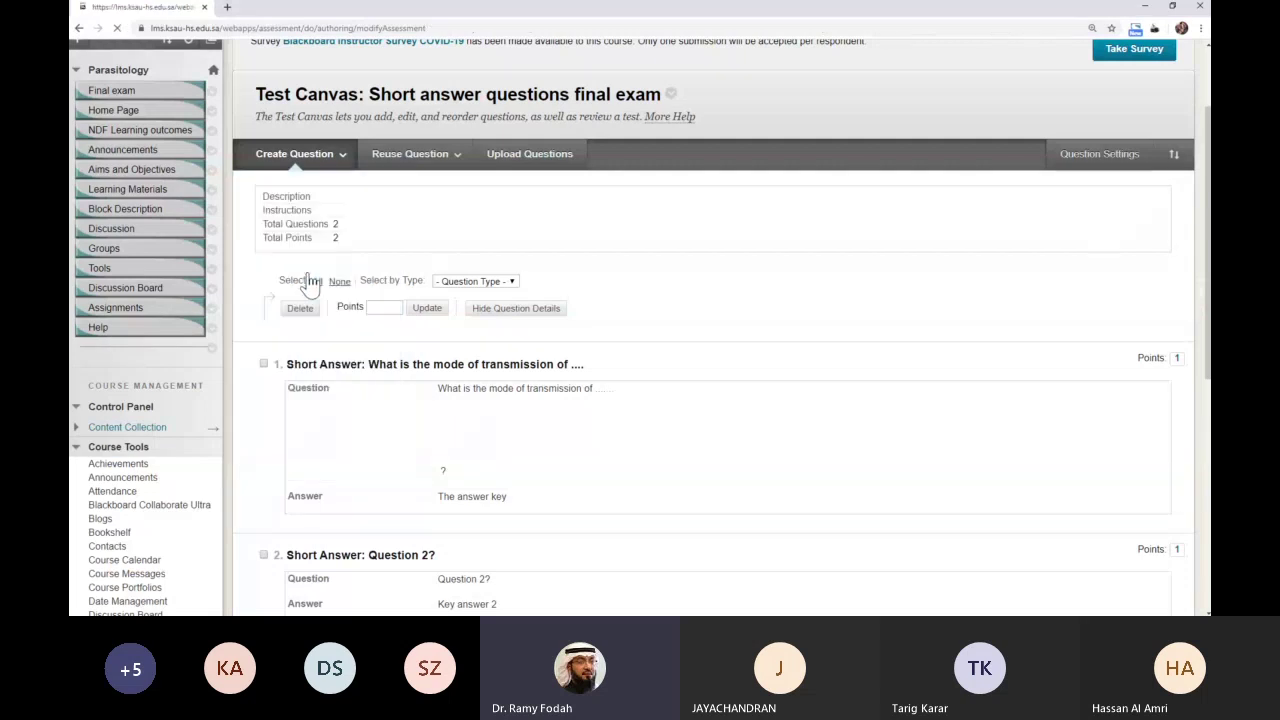
{"action": "scroll", "coordinate": [551, 386], "scroll_direction": "down", "scroll_amount": 3}
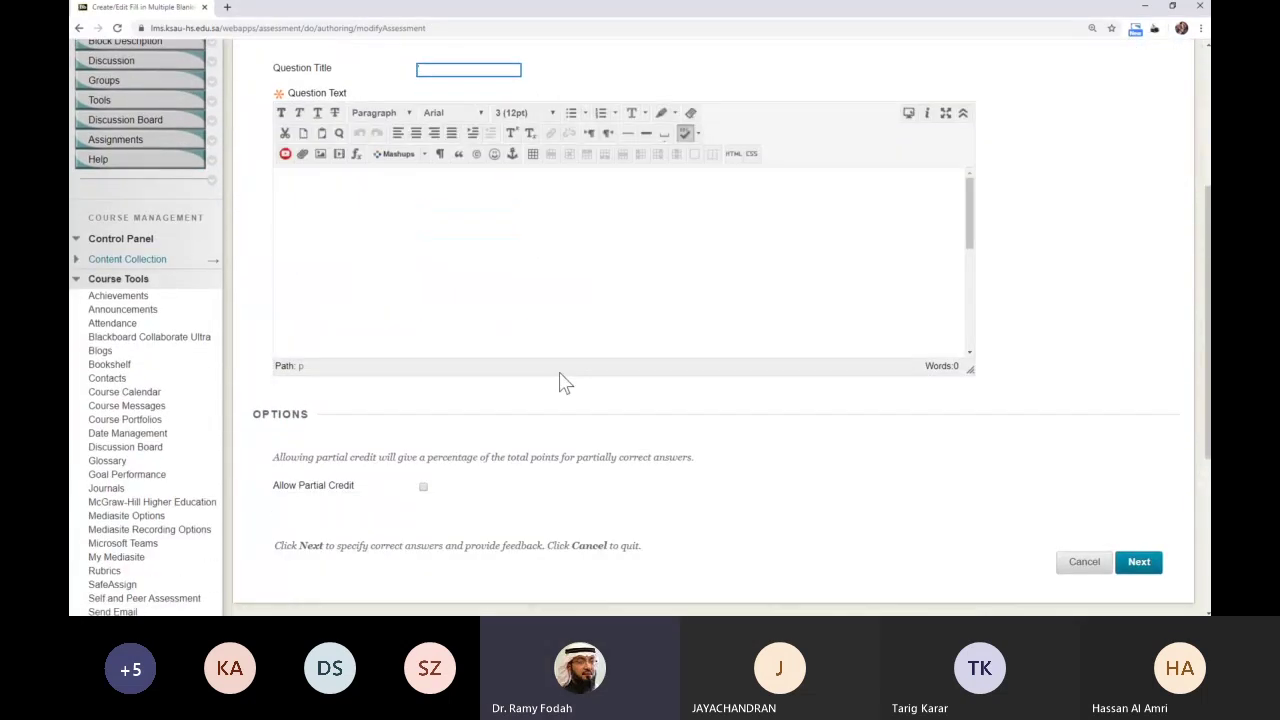
{"action": "scroll", "coordinate": [560, 383], "scroll_direction": "up", "scroll_amount": 1}
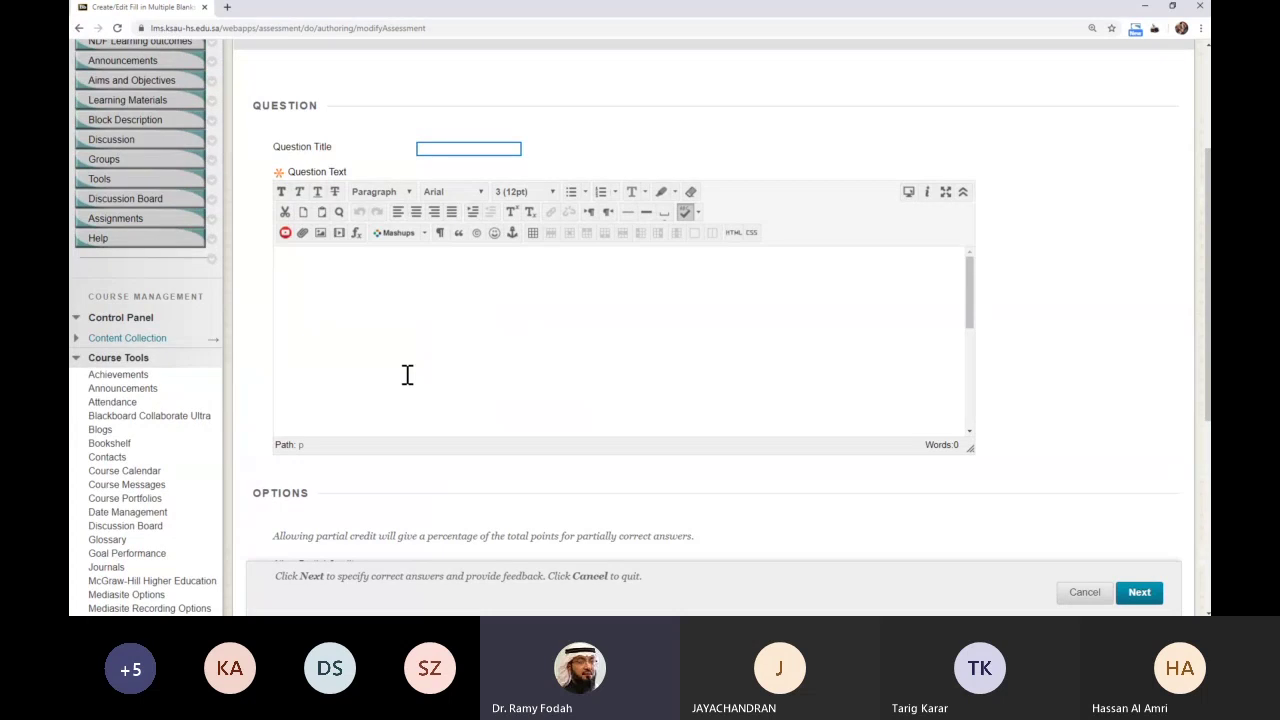
- Insert a table with two rows and two columns into the question text and enlarge it
{"action": "left_click", "coordinate": [372, 289]}
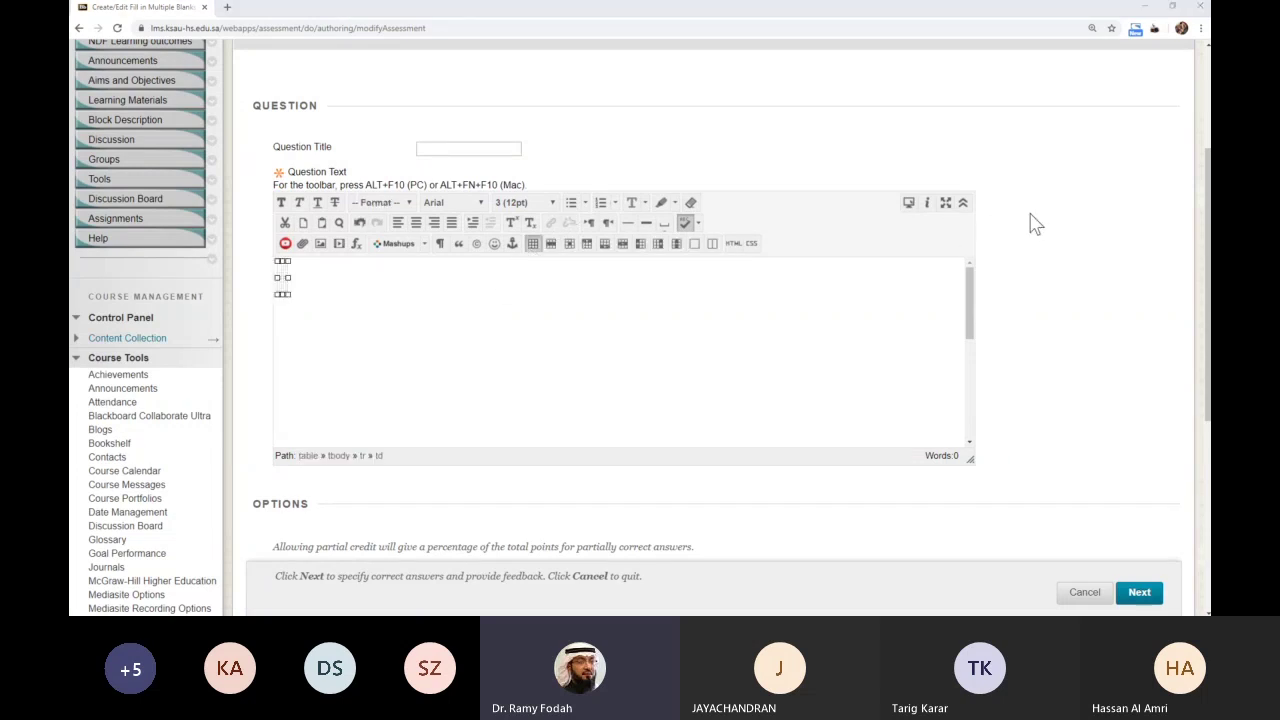
{"action": "left_click_drag", "start_coordinate": [289, 297], "coordinate": [427, 374]}
{"action": "left_click", "coordinate": [379, 289]}
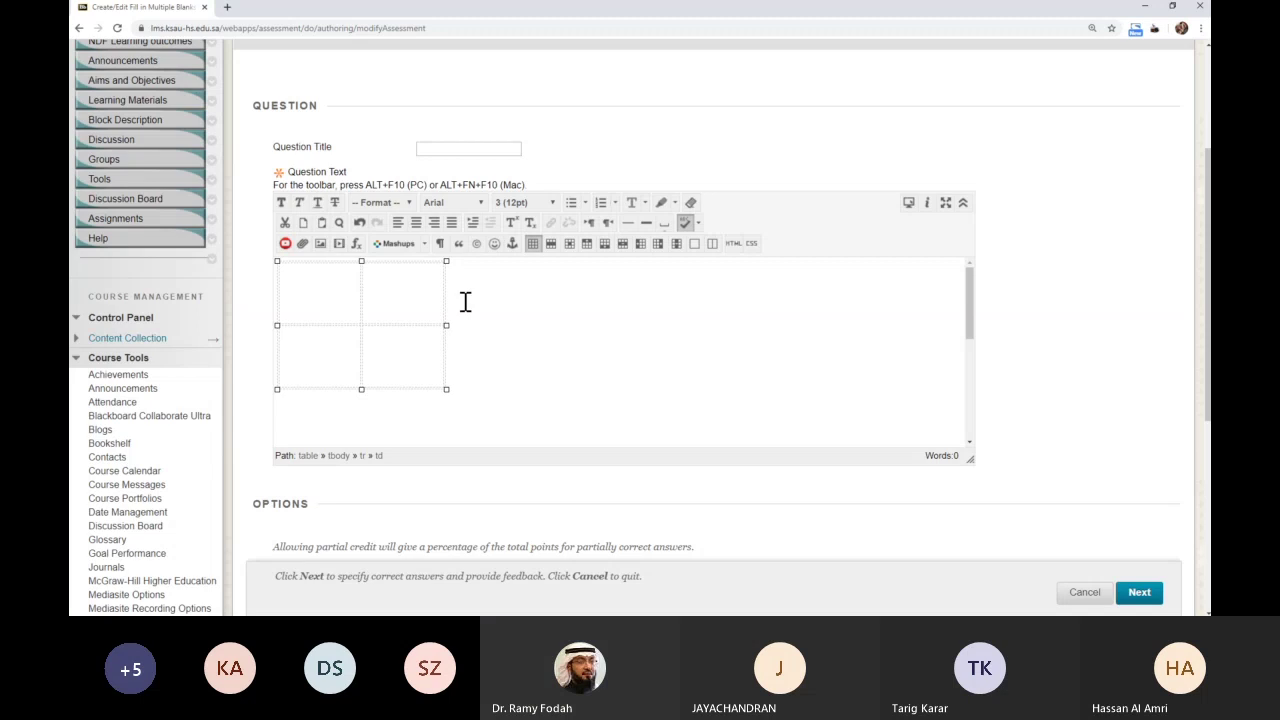
- Enter the blanks [1] and [2] in the table's second column, one per row, and widen the table
{"action": "type", "text": "1"}
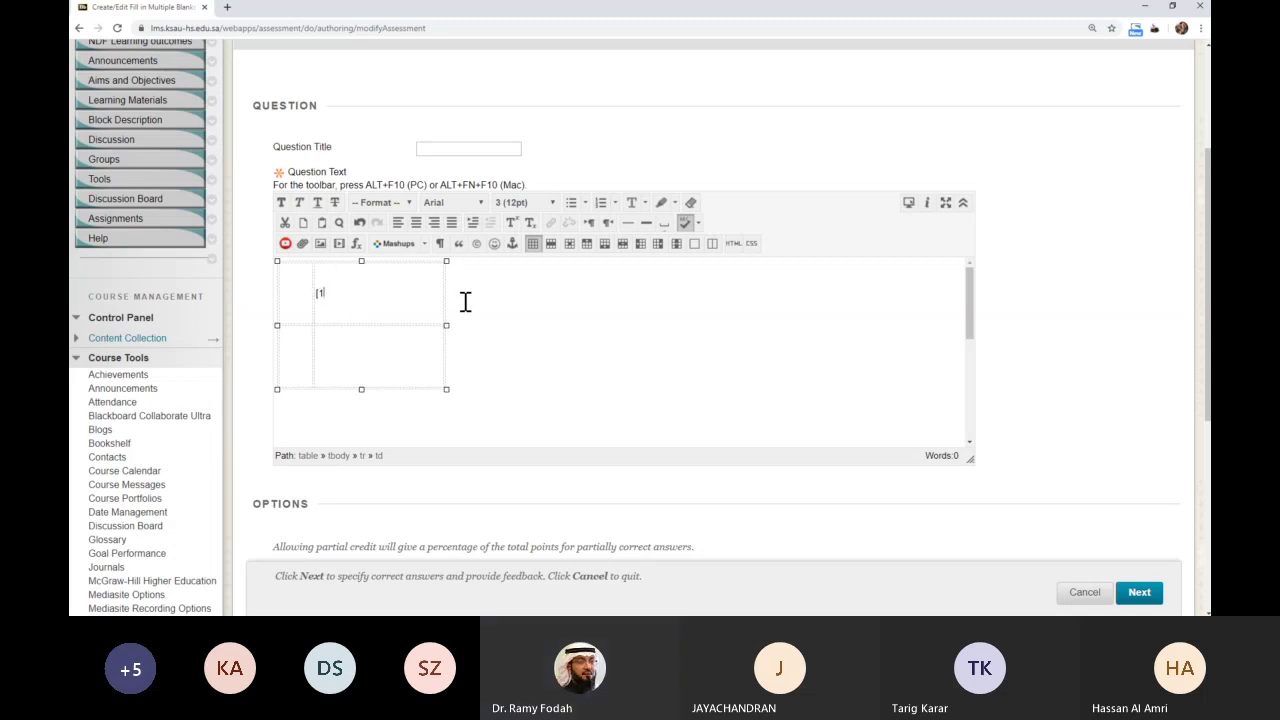
{"action": "type", "text": "]"}
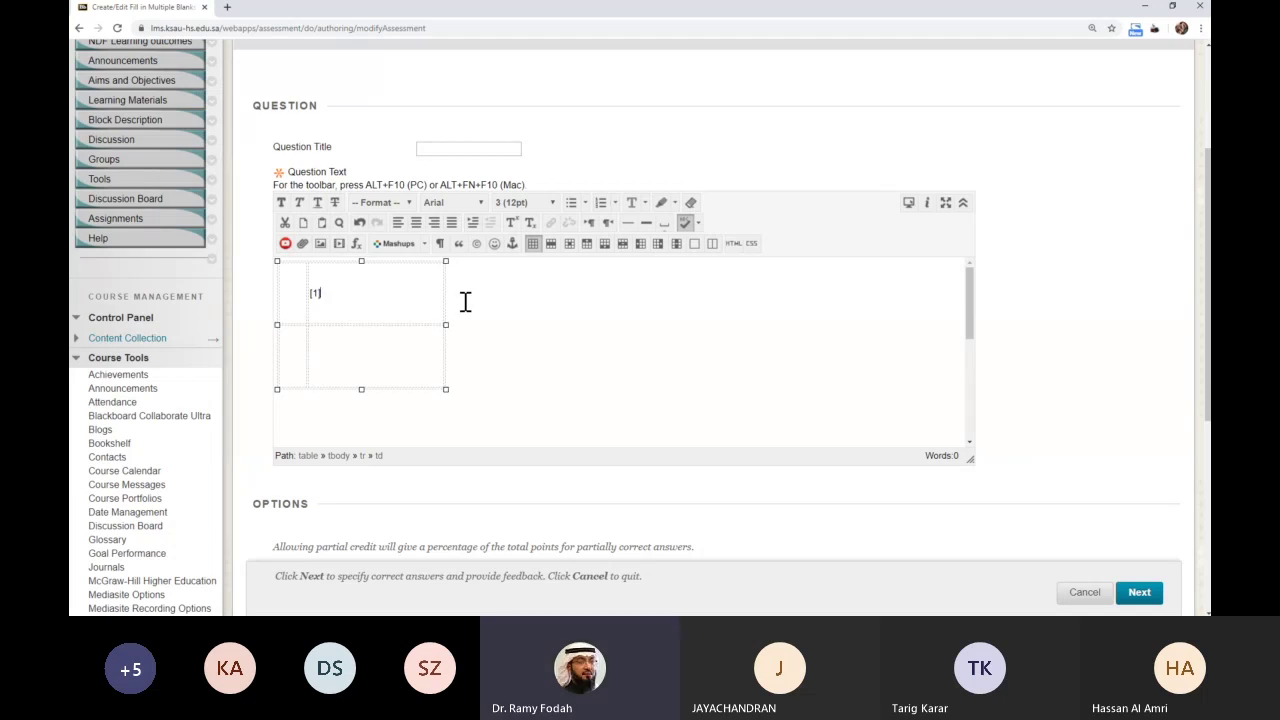
{"action": "left_click", "coordinate": [367, 358]}
{"action": "type", "text": "[2]"}
{"action": "left_click_drag", "start_coordinate": [446, 389], "coordinate": [541, 385]}
{"action": "left_click_drag", "start_coordinate": [323, 330], "coordinate": [337, 329]}
- Enter "text" in both cells of the table's first column and continue to the answers page
{"action": "left_click", "coordinate": [317, 309]}
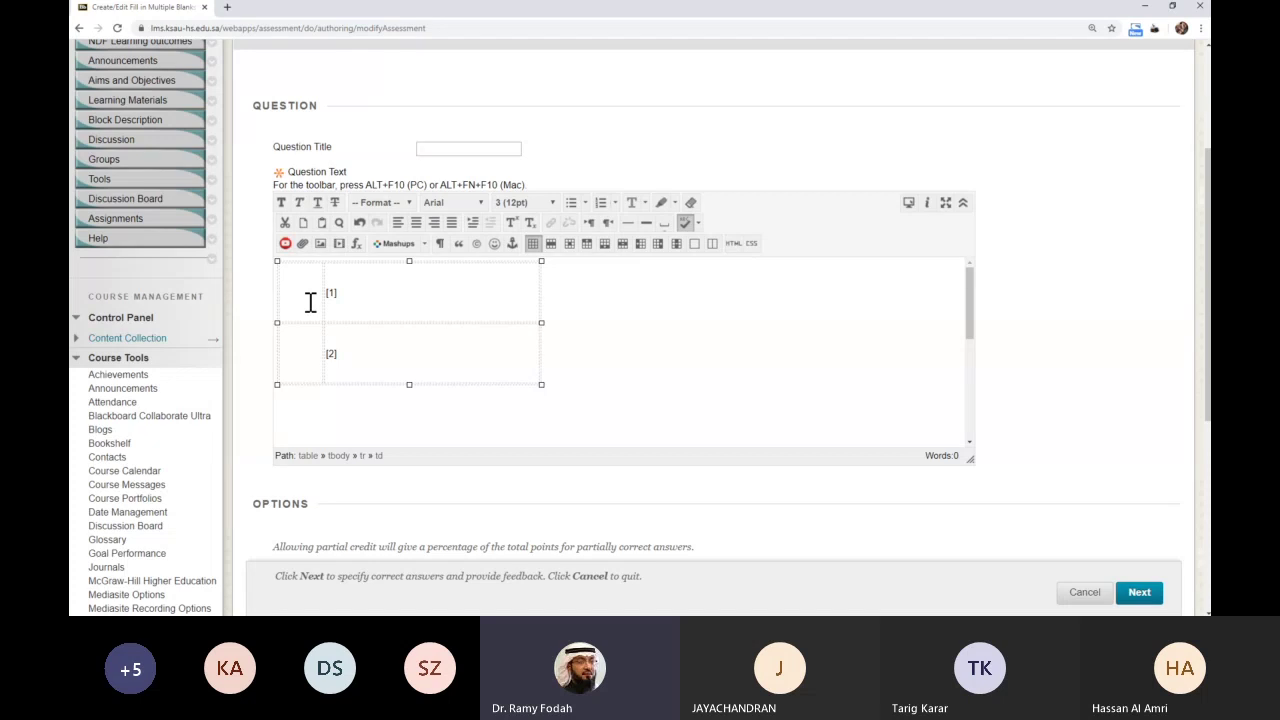
{"action": "type", "text": "text"}
{"action": "left_click", "coordinate": [309, 367]}
{"action": "type", "text": "text"}
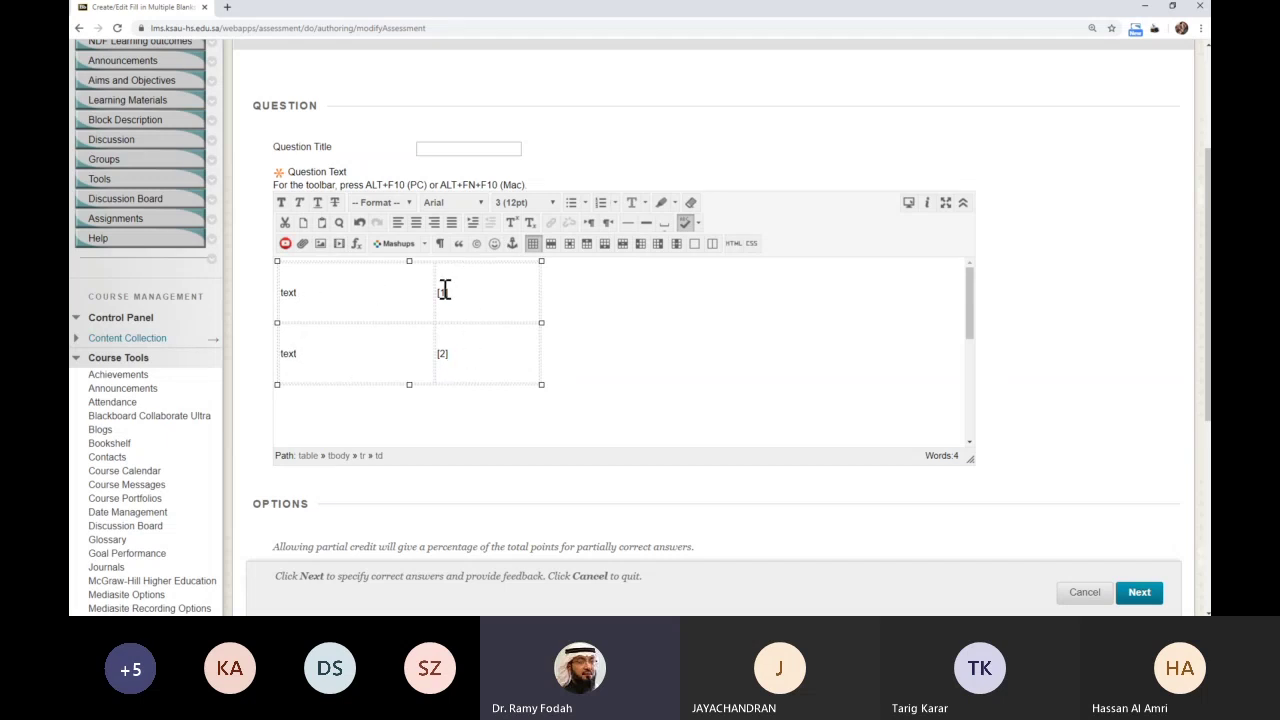
{"action": "left_click", "coordinate": [315, 301]}
{"action": "scroll", "coordinate": [1045, 385], "scroll_direction": "down", "scroll_amount": 2}
{"action": "scroll", "coordinate": [966, 394], "scroll_direction": "down", "scroll_amount": 2}
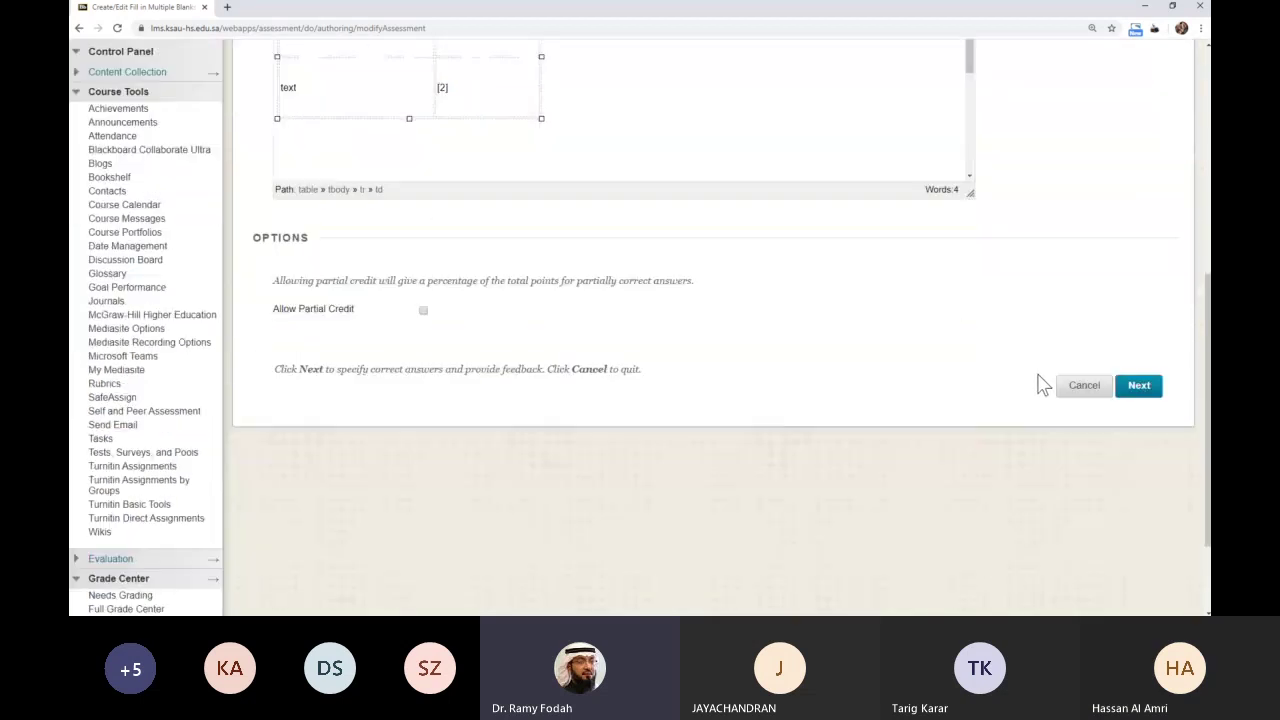
{"action": "scroll", "coordinate": [966, 394], "scroll_direction": "up", "scroll_amount": 5}
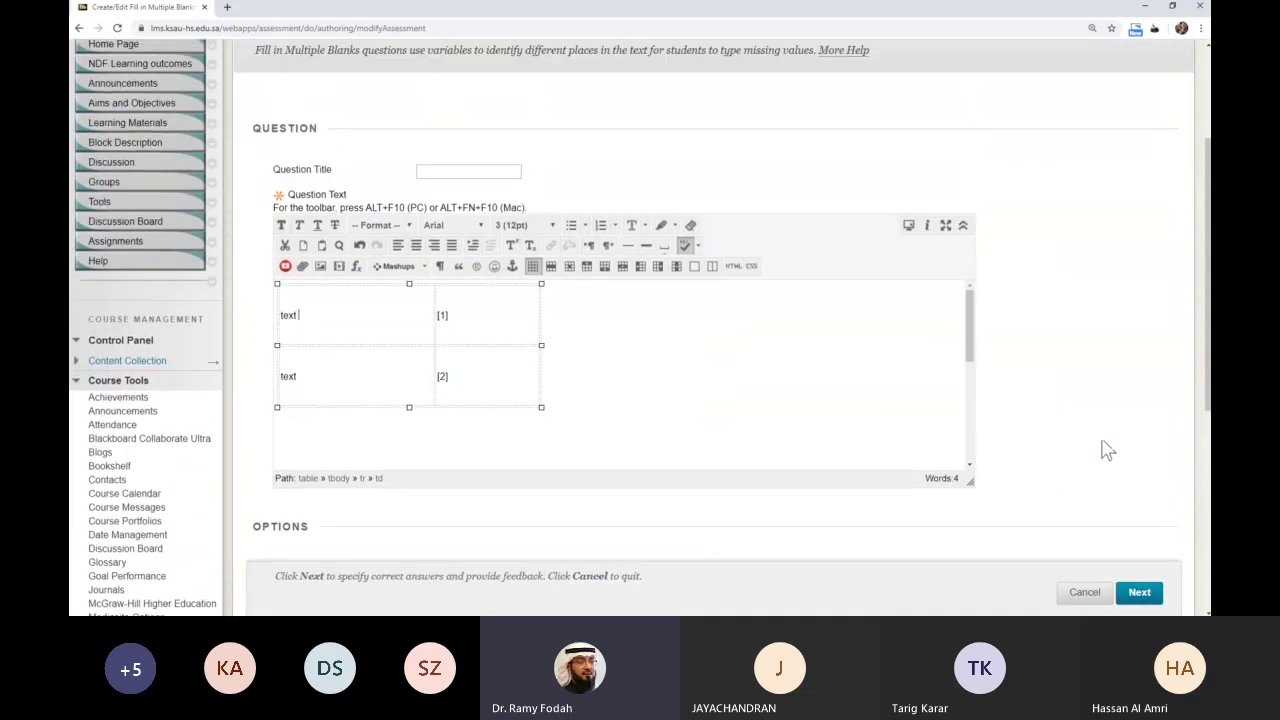
{"action": "scroll", "coordinate": [1120, 500], "scroll_direction": "down", "scroll_amount": 1}
{"action": "left_click", "coordinate": [1138, 592]}
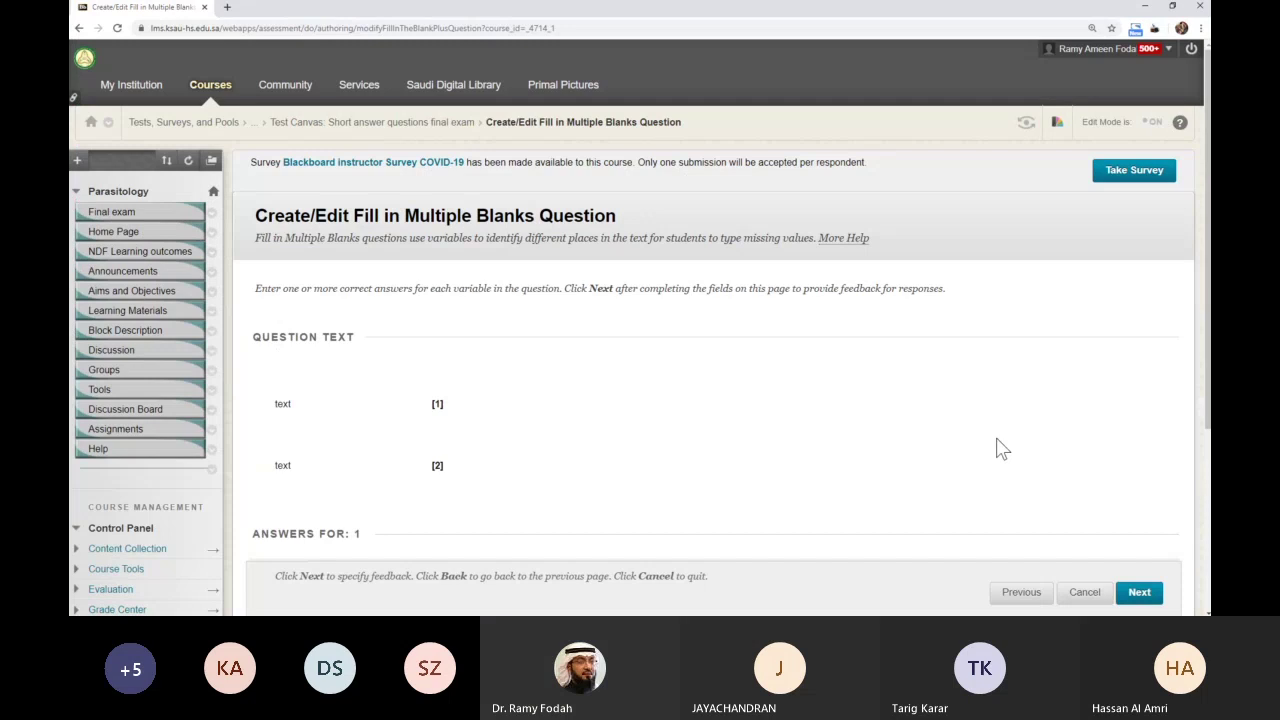
- Enter "answer 1" as the correct answer for blank 1 and "answer 2" for blank 2
{"action": "scroll", "coordinate": [580, 391], "scroll_direction": "down", "scroll_amount": 2}
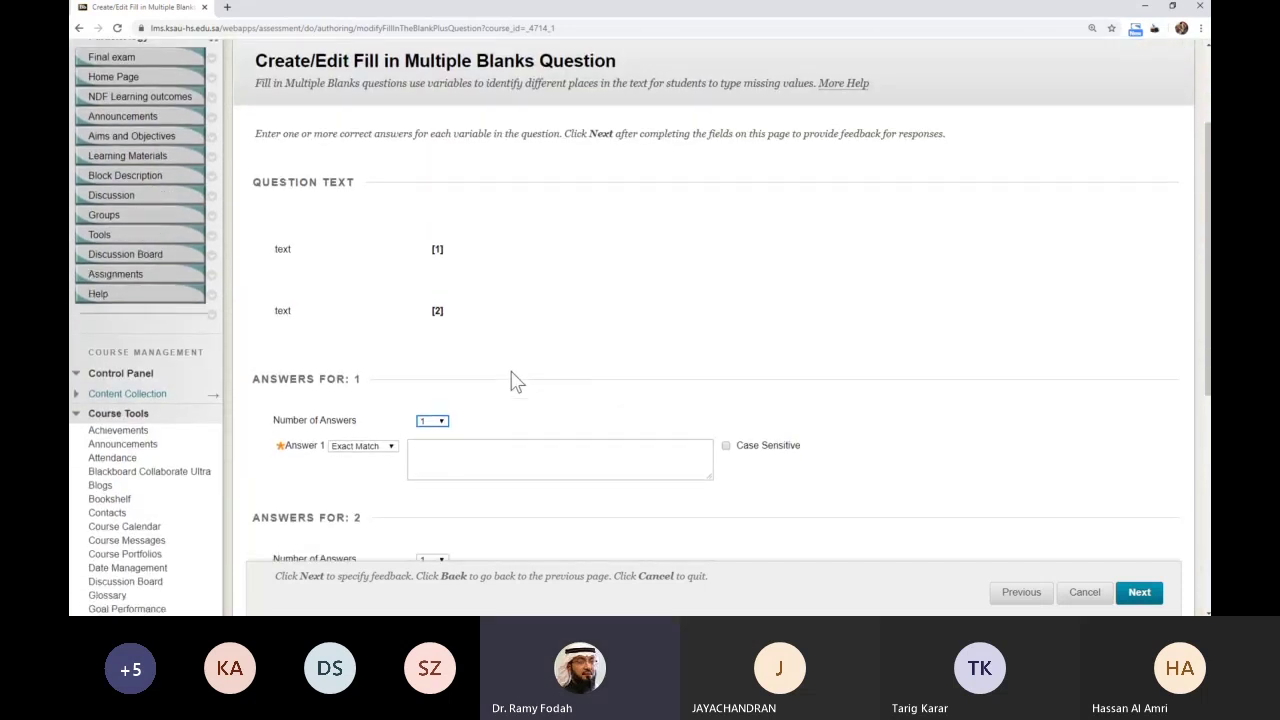
{"action": "scroll", "coordinate": [515, 382], "scroll_direction": "down", "scroll_amount": 1}
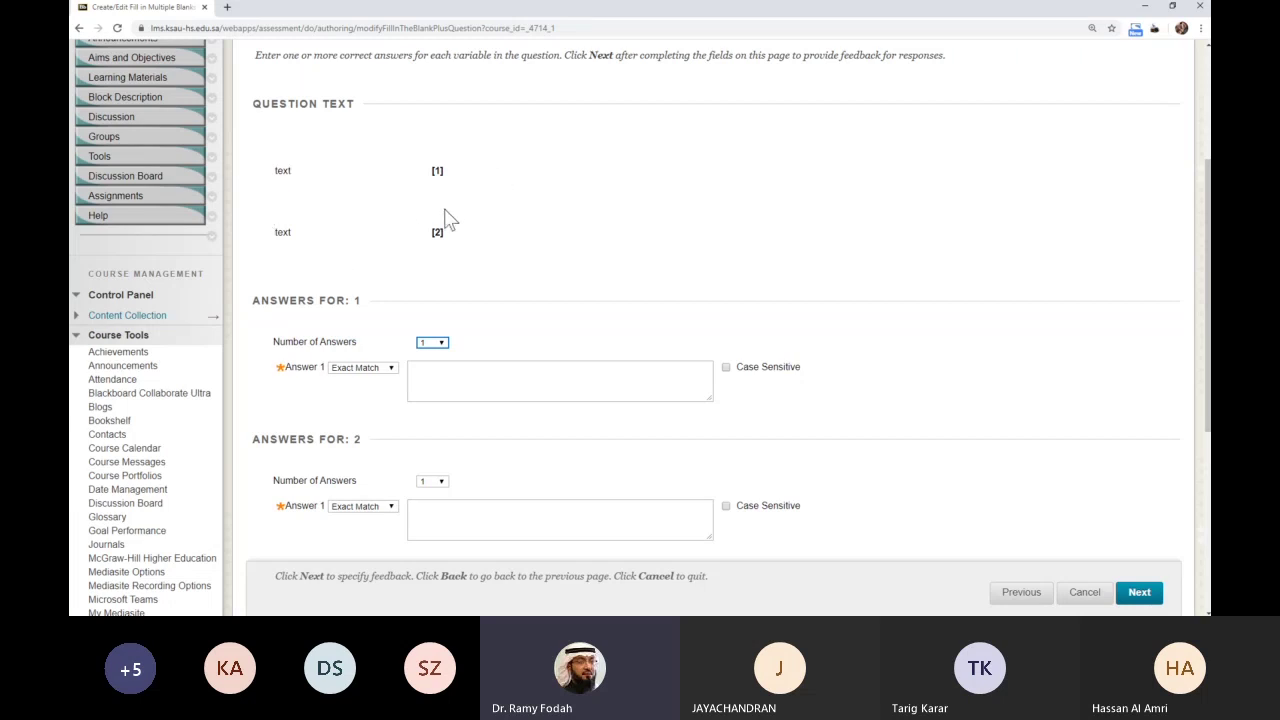
{"action": "scroll", "coordinate": [449, 240], "scroll_direction": "down", "scroll_amount": 1}
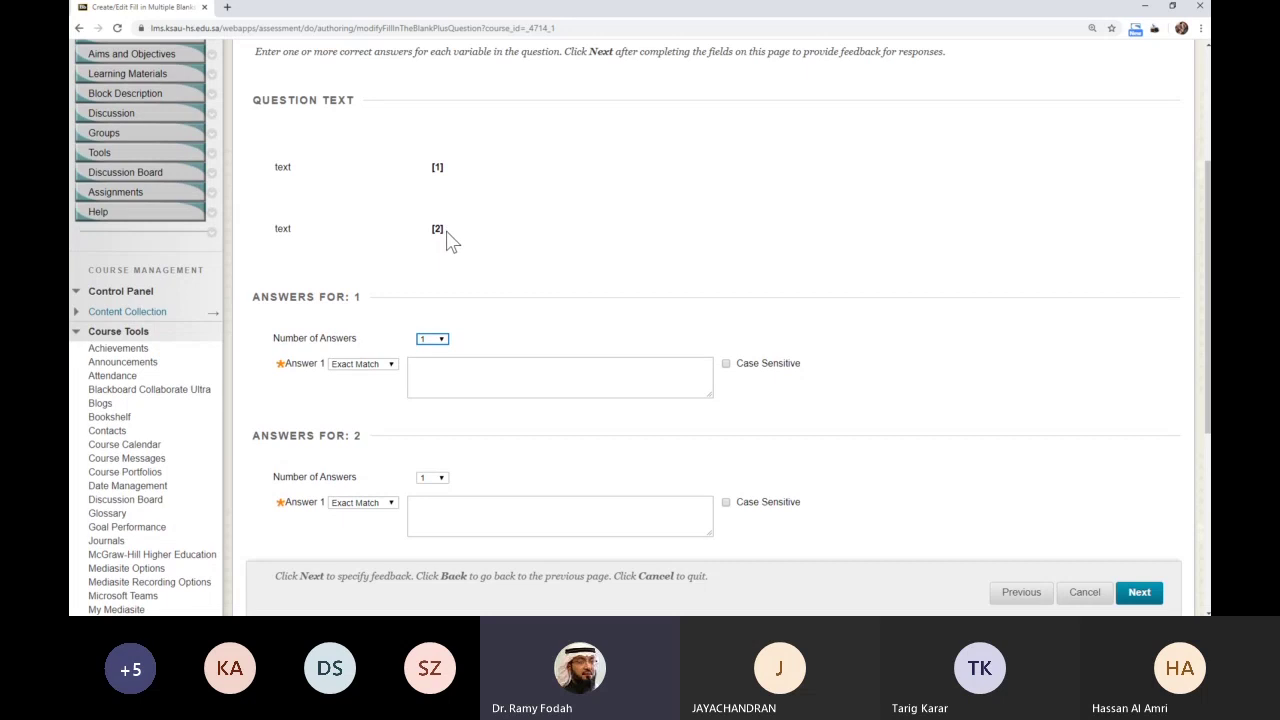
{"action": "scroll", "coordinate": [508, 271], "scroll_direction": "down", "scroll_amount": 2}
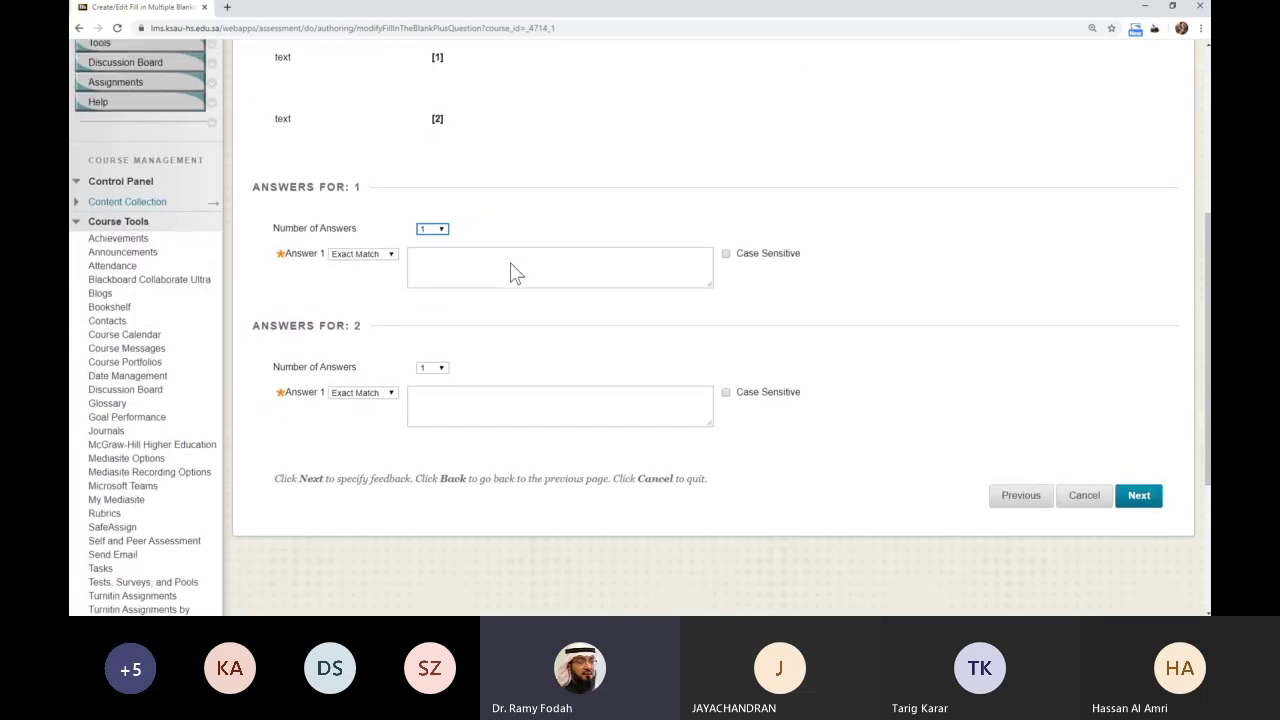
{"action": "left_click", "coordinate": [440, 260]}
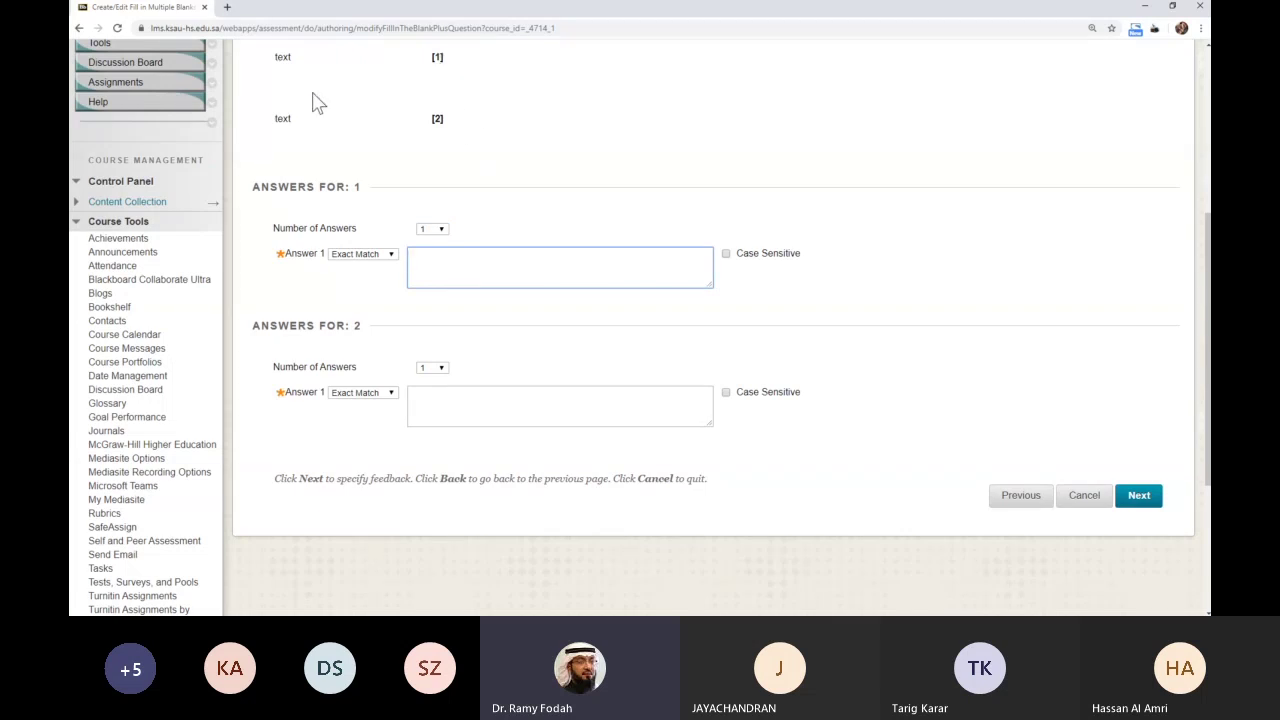
{"action": "type", "text": "answer 1"}
{"action": "left_click", "coordinate": [489, 401]}
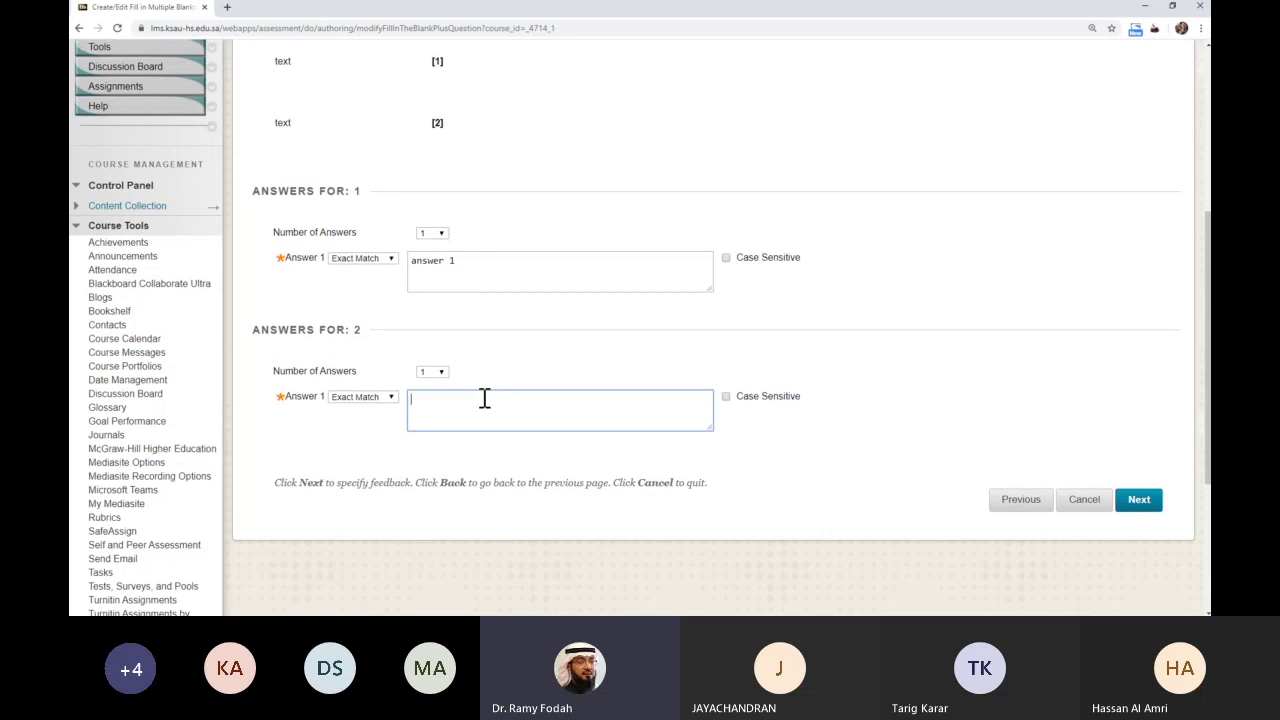
{"action": "type", "text": "answr"}
{"action": "key", "text": "BackSpace"}
{"action": "type", "text": "r 2"}
{"action": "left_click", "coordinate": [457, 371]}
{"action": "scroll", "coordinate": [403, 296], "scroll_direction": "down", "scroll_amount": 1}
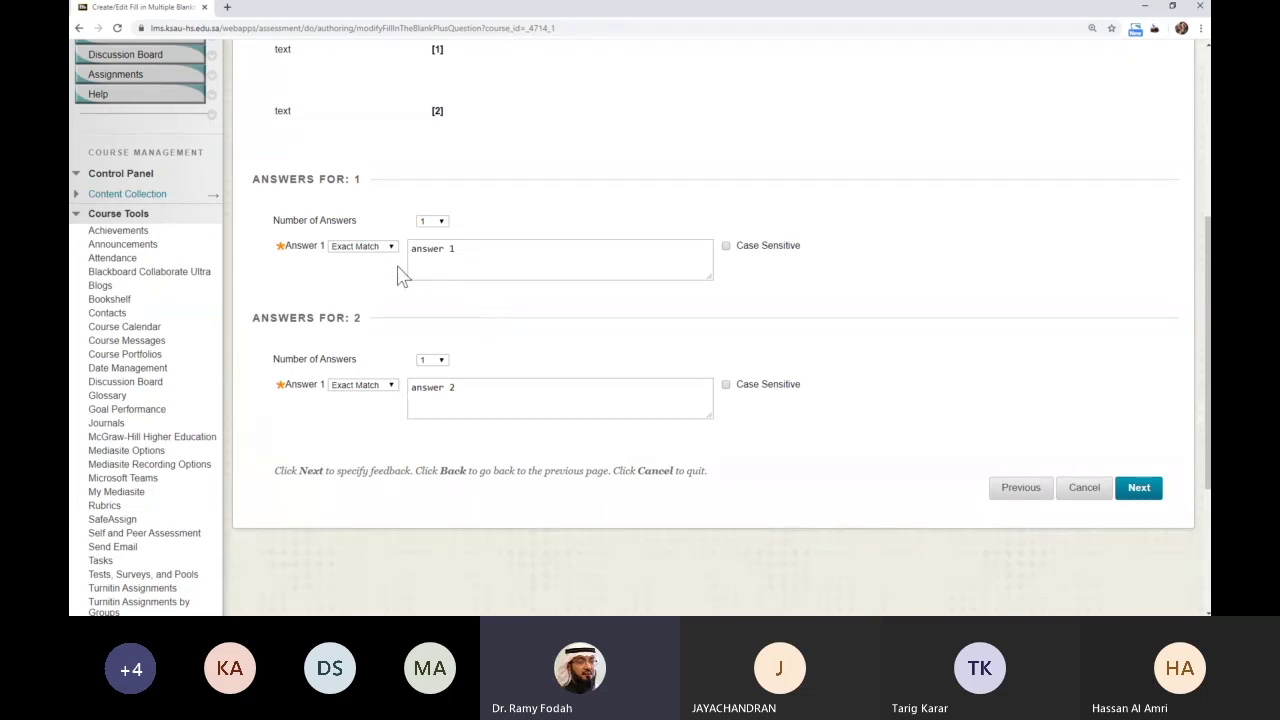
- Try case sensitivity and the Contains and Pattern Match methods on blank 1's answer, and restore Exact Match
{"action": "left_click", "coordinate": [727, 247]}
{"action": "left_click", "coordinate": [727, 248]}
{"action": "left_click", "coordinate": [375, 278]}
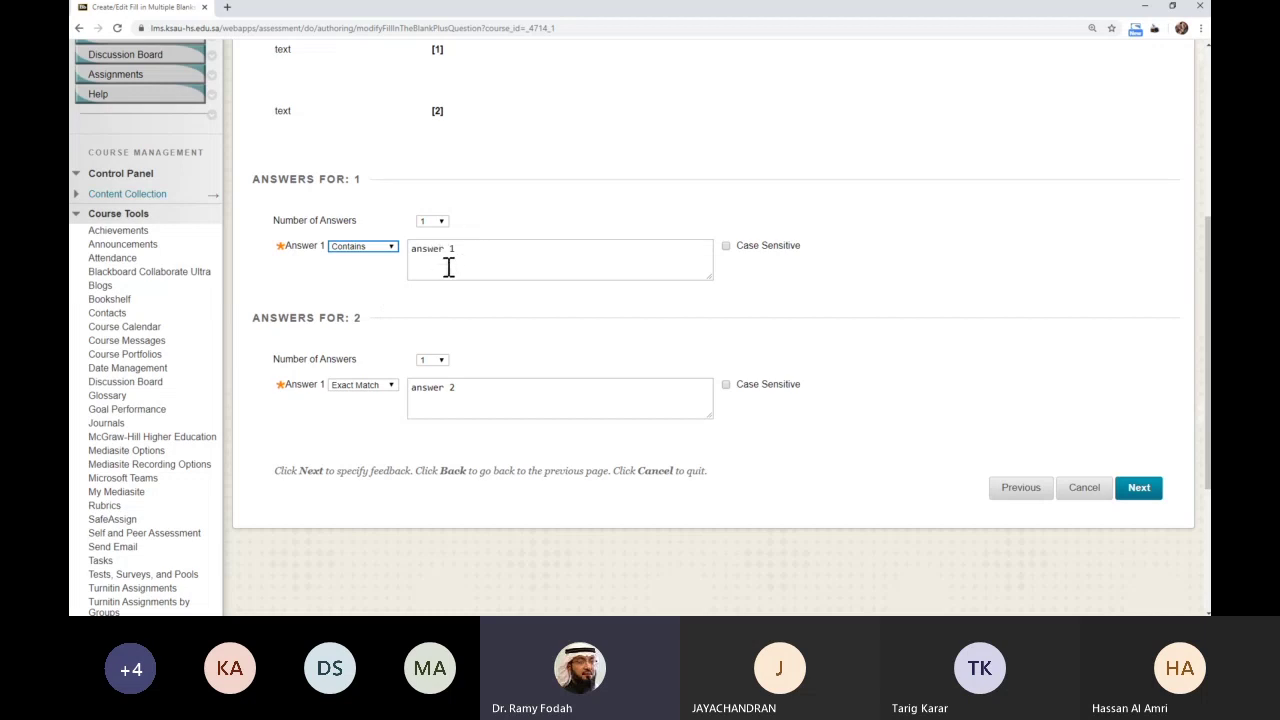
{"action": "left_click", "coordinate": [386, 268]}
{"action": "left_click", "coordinate": [392, 250]}
{"action": "left_click", "coordinate": [388, 302]}
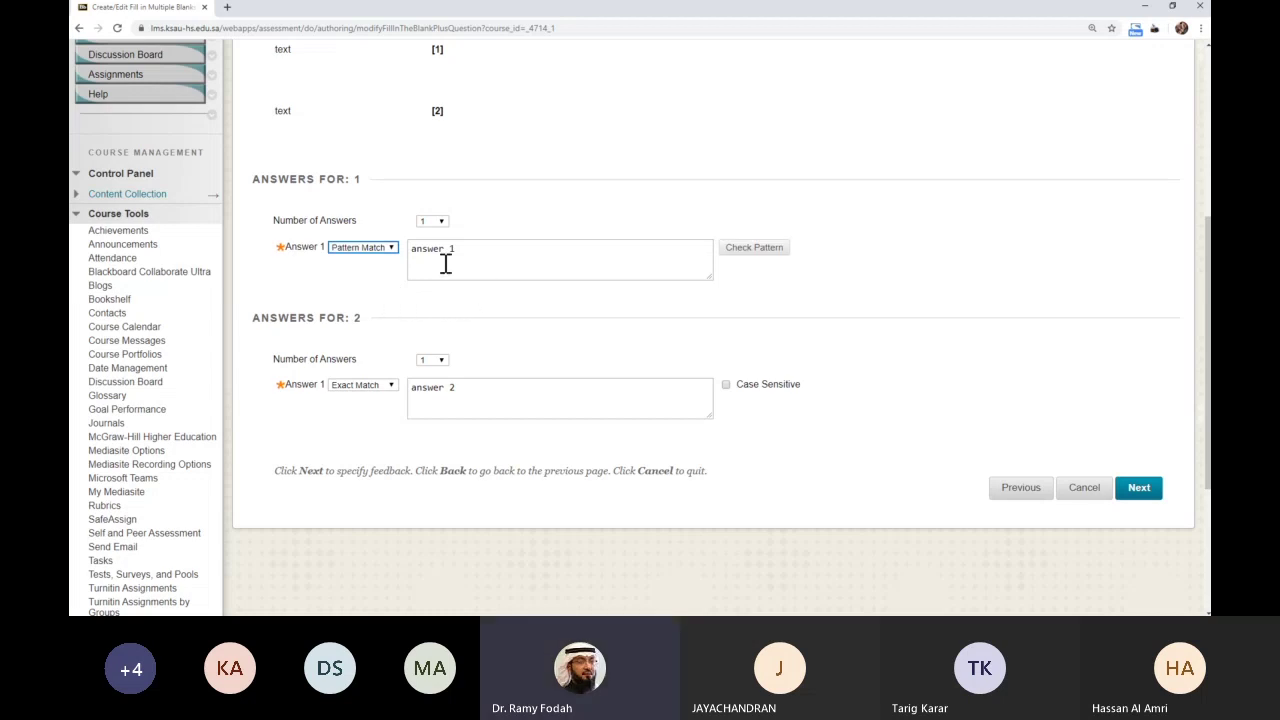
{"action": "left_click", "coordinate": [402, 260]}
{"action": "left_click", "coordinate": [383, 286]}
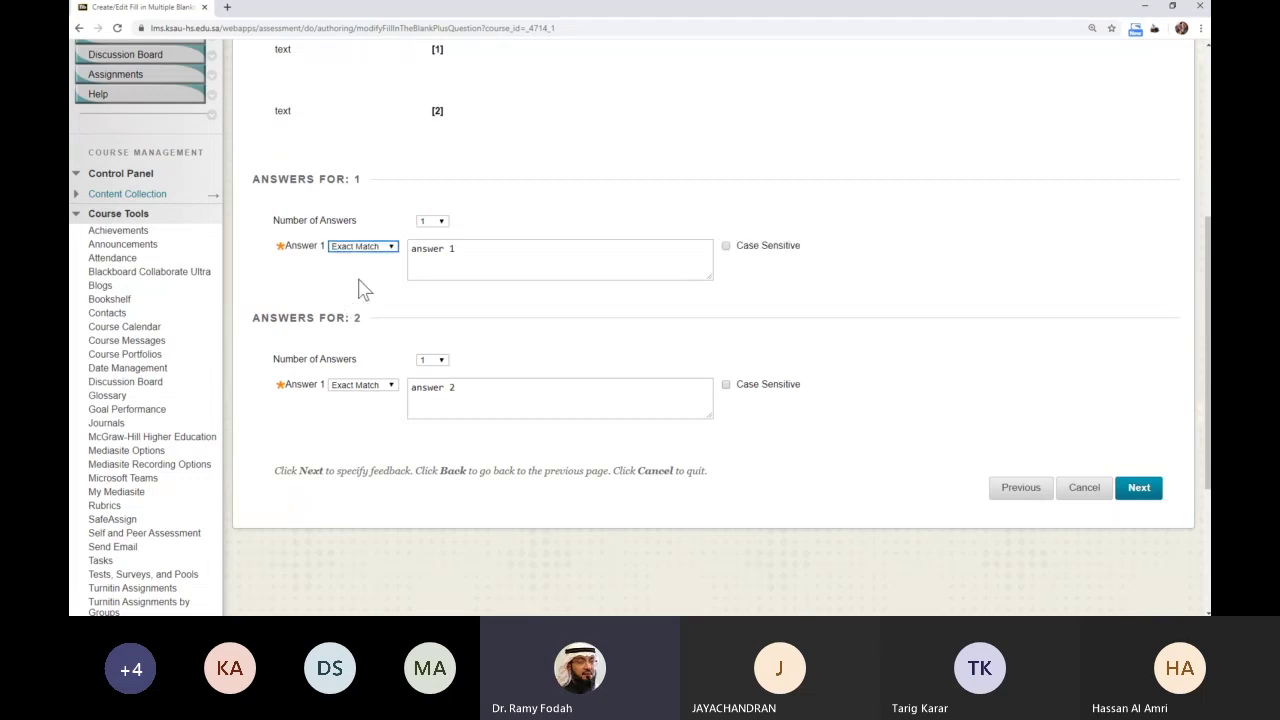
- Set the evaluation method of blank 1's answer to Contains and continue to the feedback page
{"action": "left_click", "coordinate": [375, 250]}
{"action": "left_click", "coordinate": [375, 250]}
{"action": "left_click", "coordinate": [385, 270]}
{"action": "scroll", "coordinate": [408, 317], "scroll_direction": "up", "scroll_amount": 3}
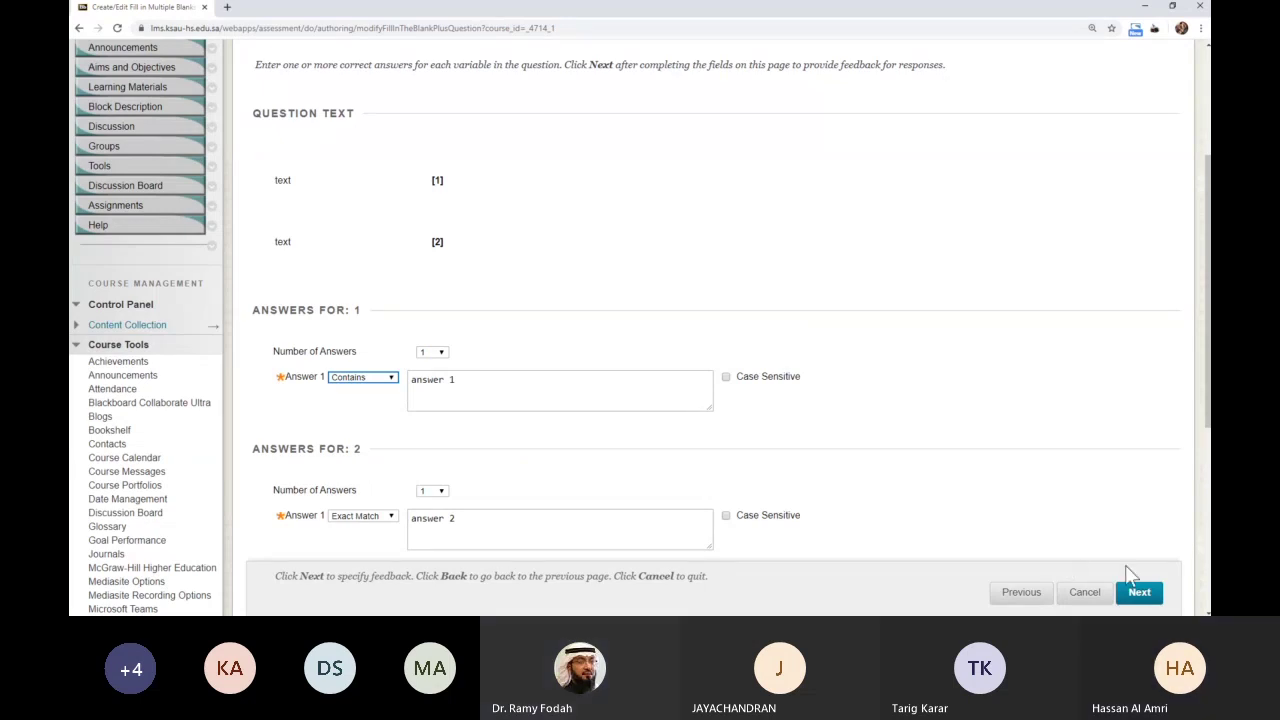
{"action": "left_click", "coordinate": [1140, 593]}
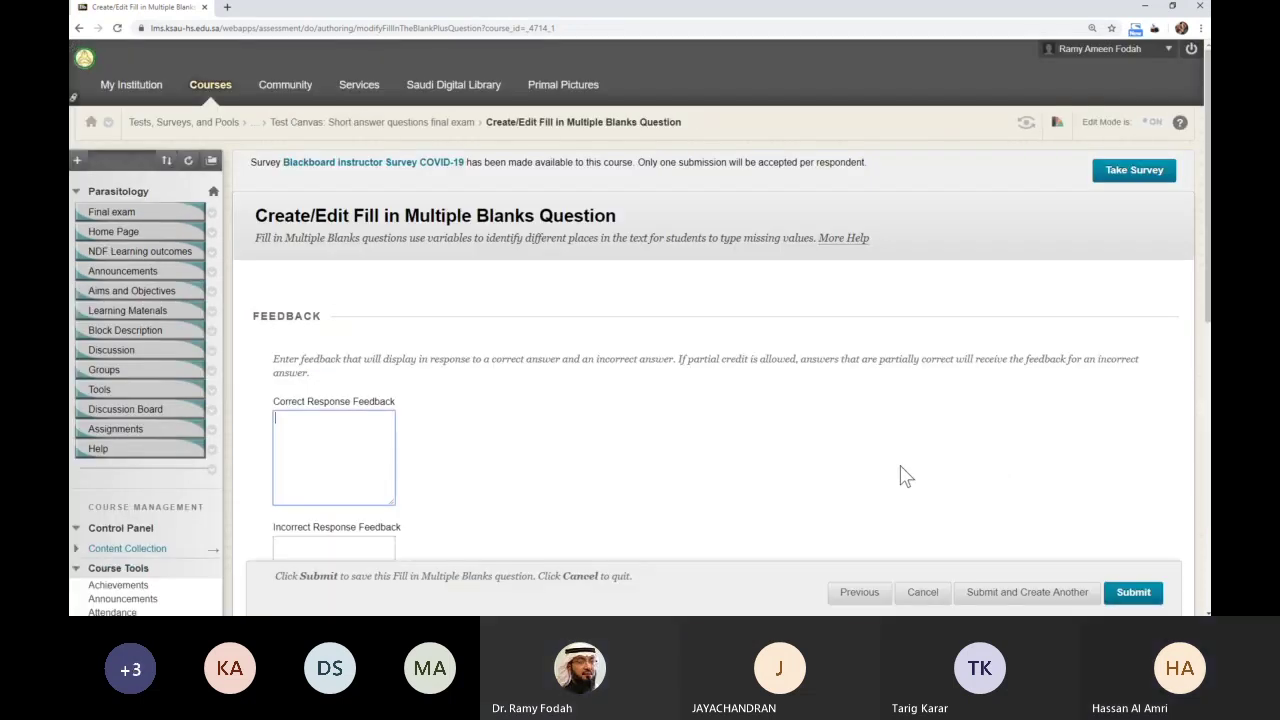
- Submit the Fill in Multiple Blanks question with feedback, categories and instructor notes left empty
{"action": "scroll", "coordinate": [905, 476], "scroll_direction": "down", "scroll_amount": 3}
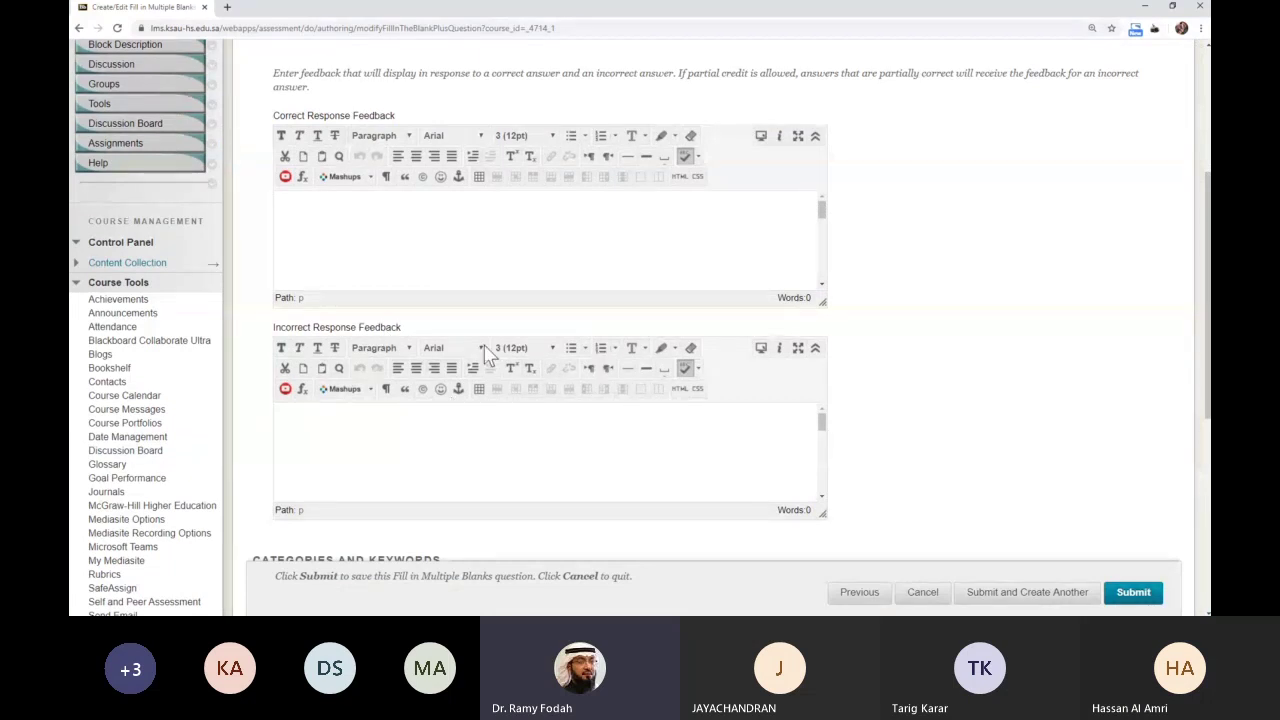
{"action": "scroll", "coordinate": [880, 431], "scroll_direction": "down", "scroll_amount": 2}
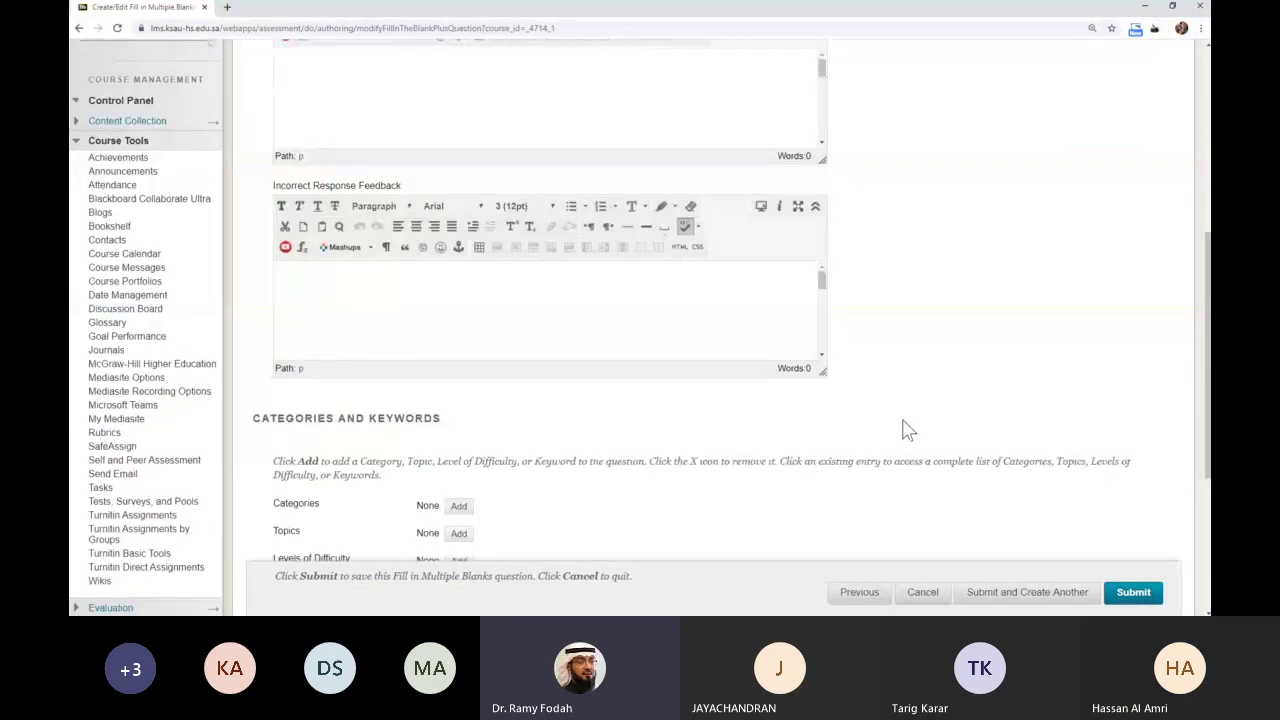
{"action": "scroll", "coordinate": [905, 429], "scroll_direction": "up", "scroll_amount": 3}
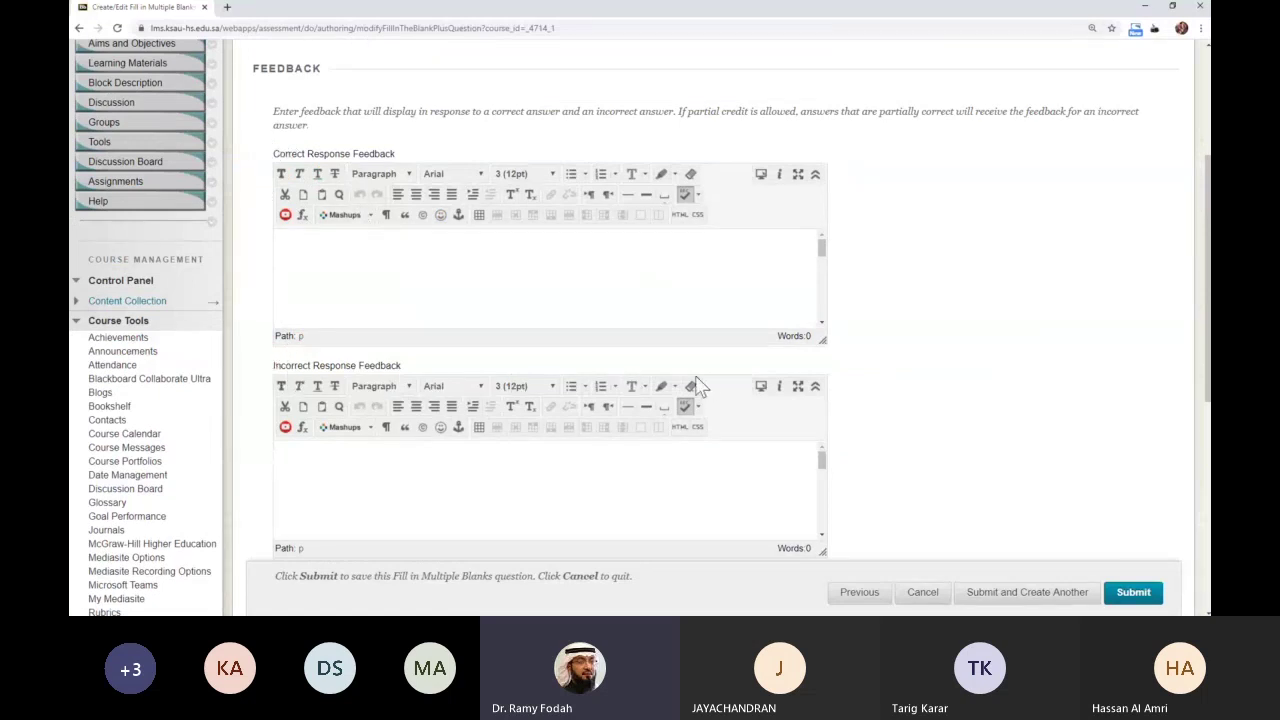
{"action": "scroll", "coordinate": [966, 405], "scroll_direction": "down", "scroll_amount": 5}
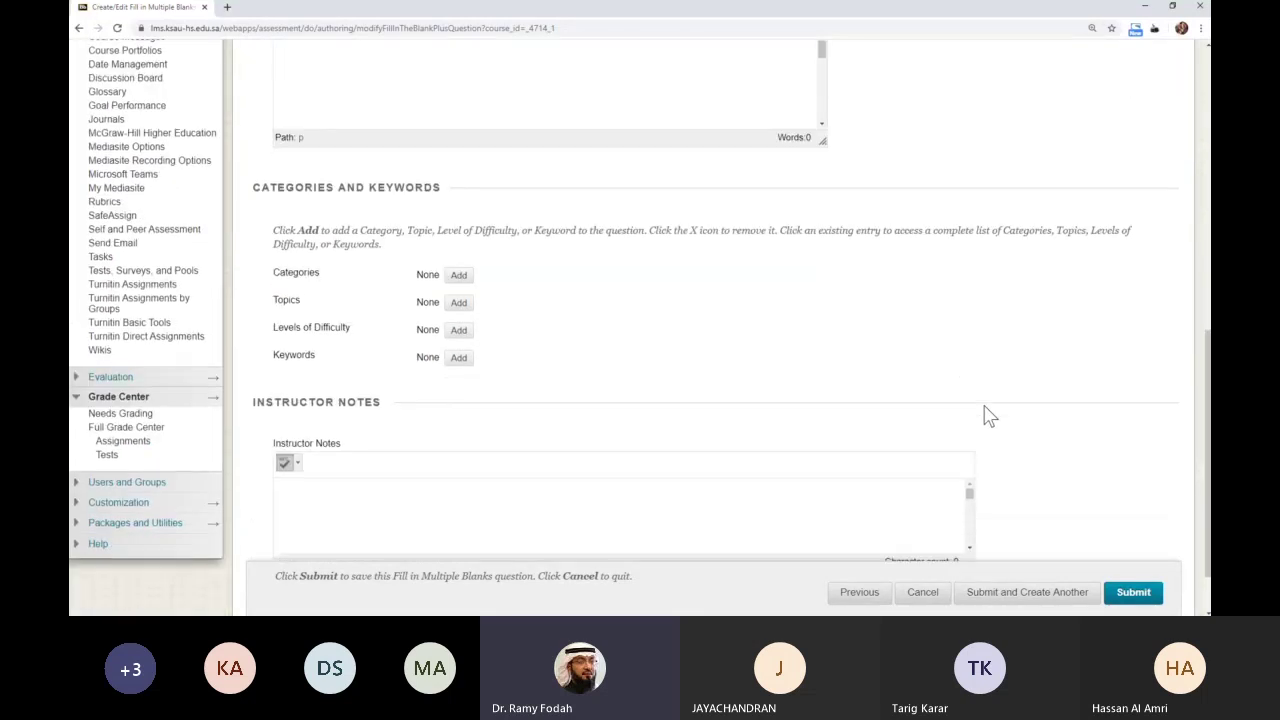
{"action": "left_click", "coordinate": [1137, 592]}
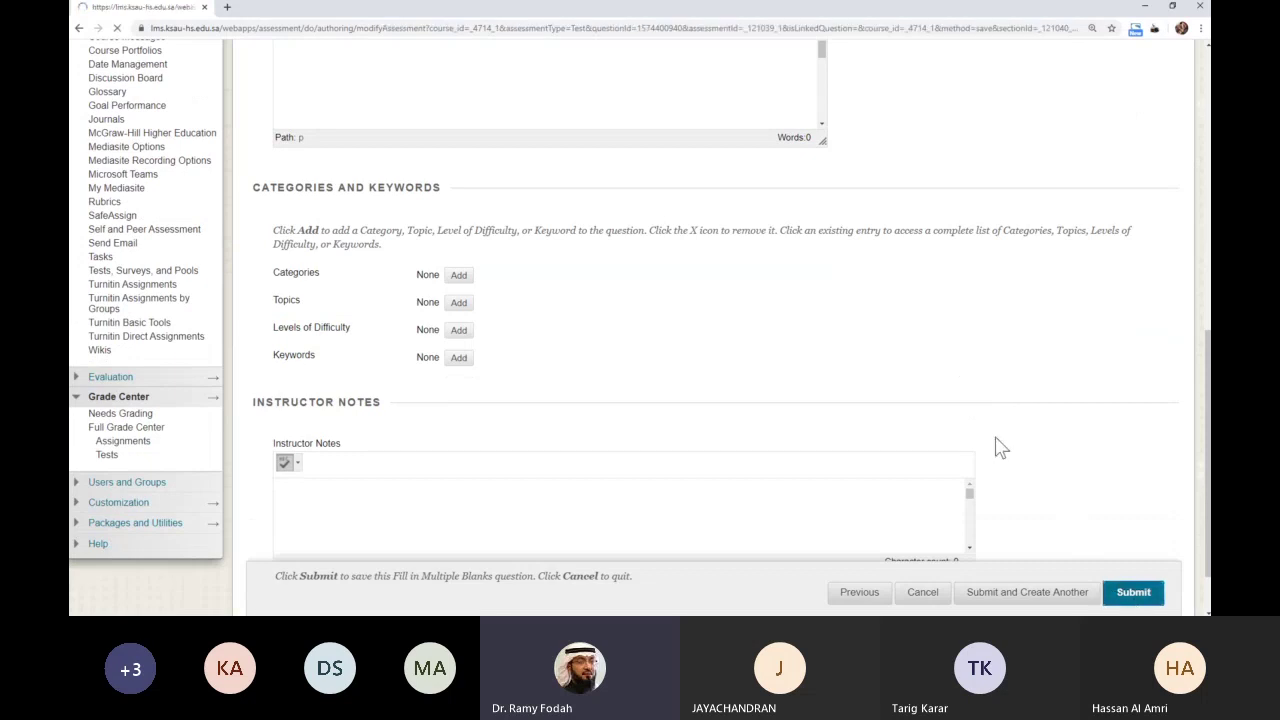
- Review the new Fill in Multiple Blanks question in the Test Canvas and return to the Tests list
{"action": "scroll", "coordinate": [857, 423], "scroll_direction": "down", "scroll_amount": 3}
{"action": "scroll", "coordinate": [773, 443], "scroll_direction": "down", "scroll_amount": 3}
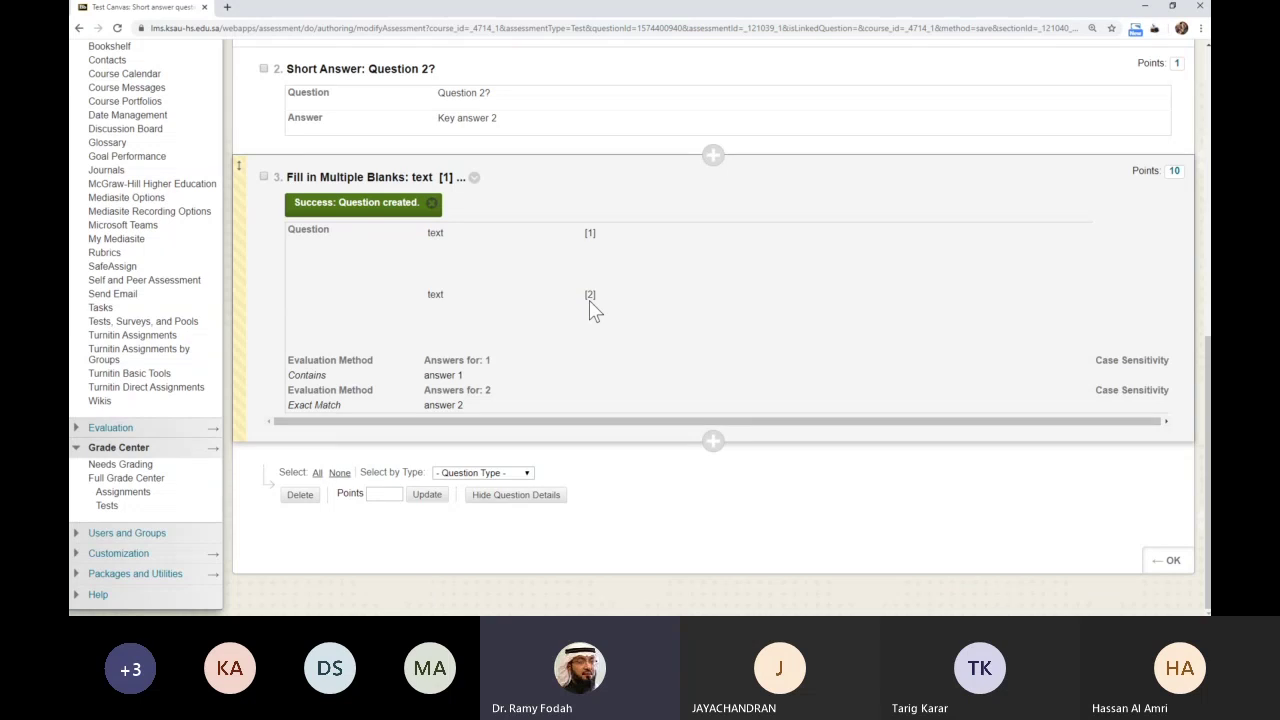
{"action": "left_click", "coordinate": [1168, 562]}
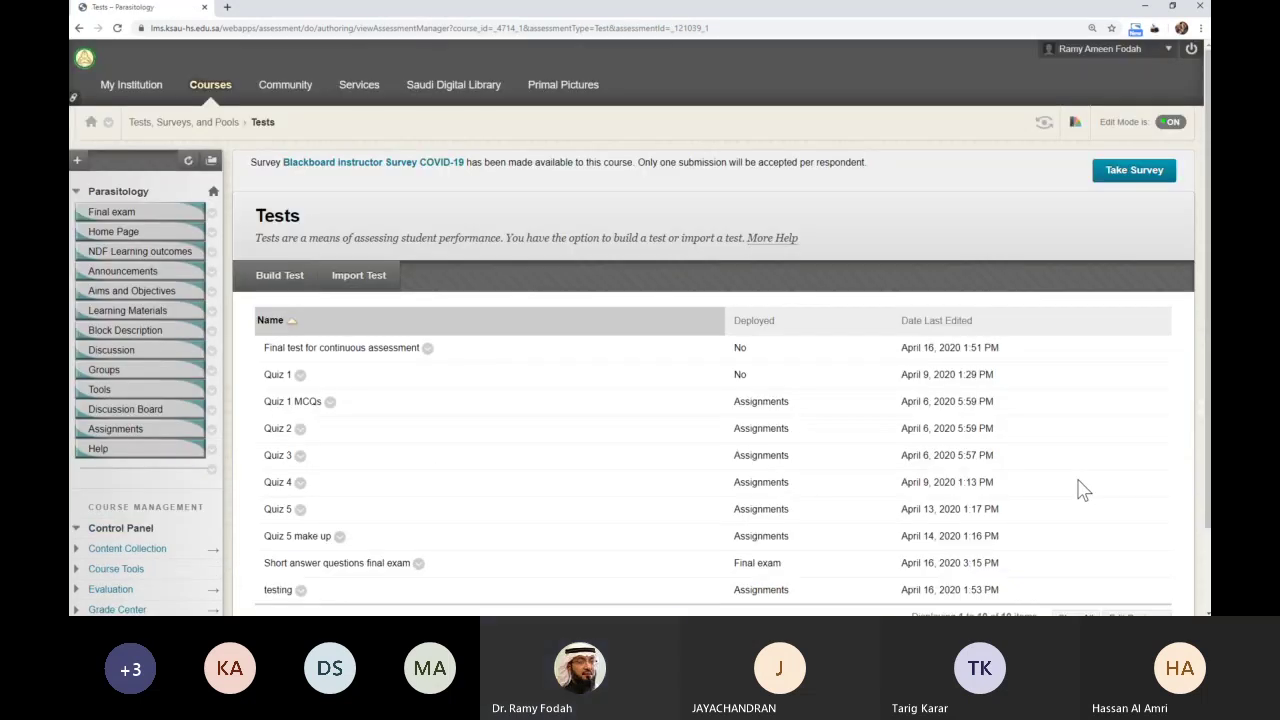
{"action": "scroll", "coordinate": [666, 440], "scroll_direction": "down", "scroll_amount": 2}
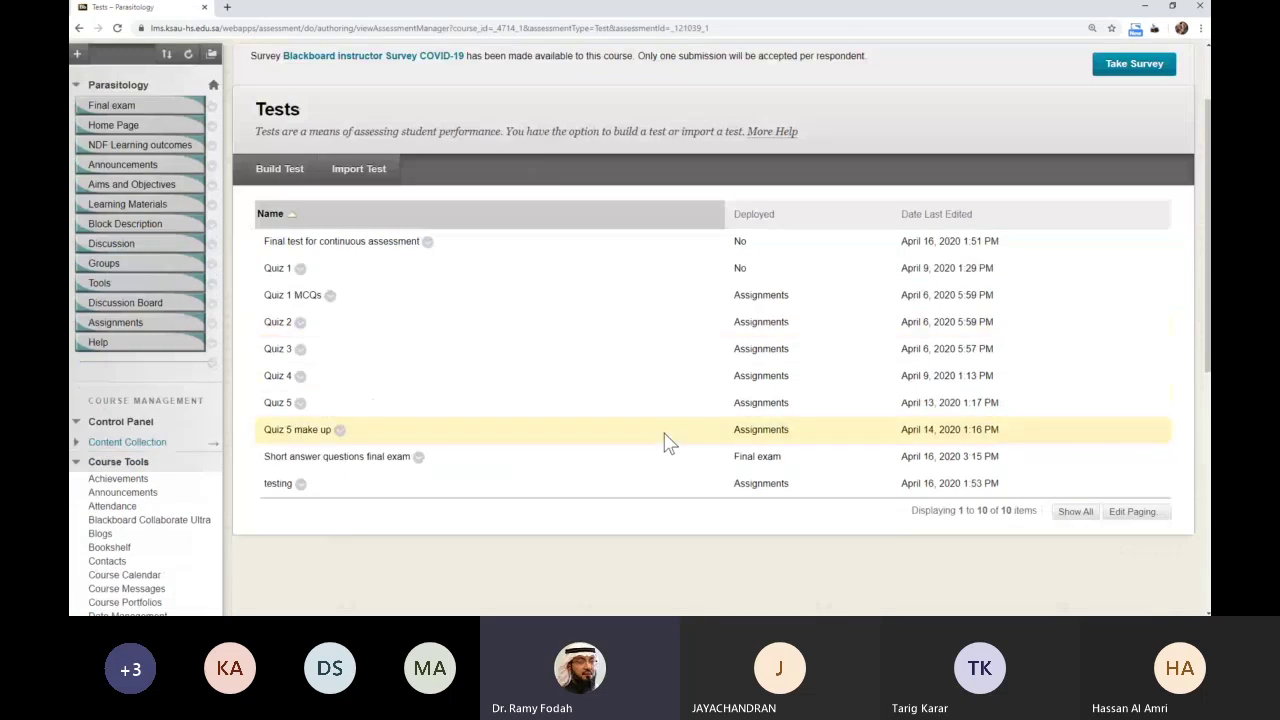